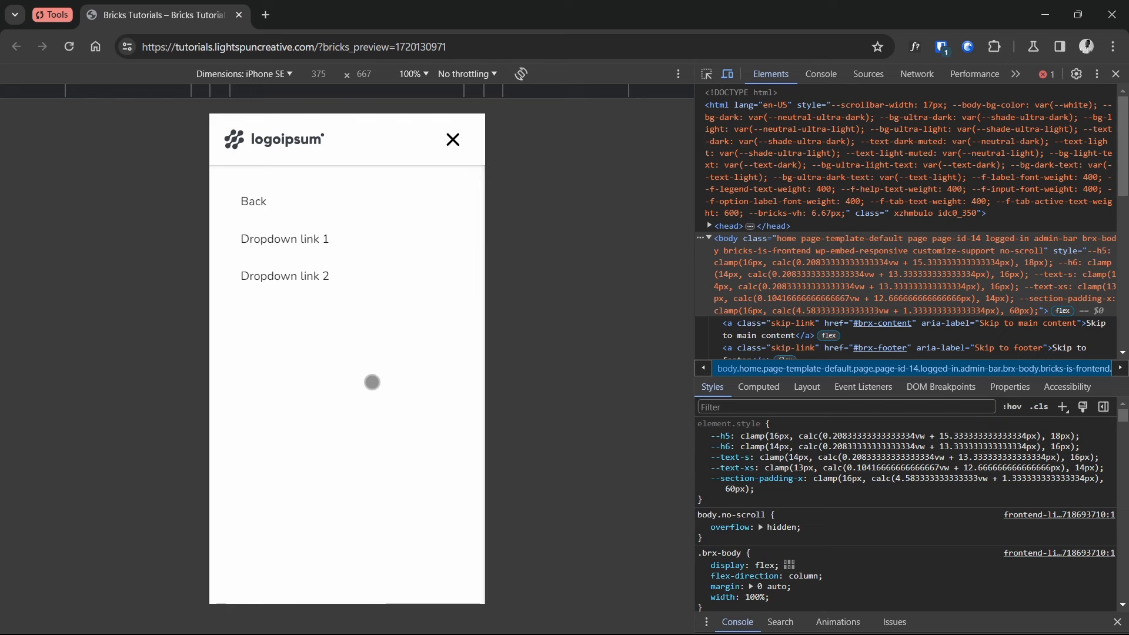
# Go back through the nested submenu levels in the mobile menu preview
pyautogui.click(266, 202)
pyautogui.click(265, 216)
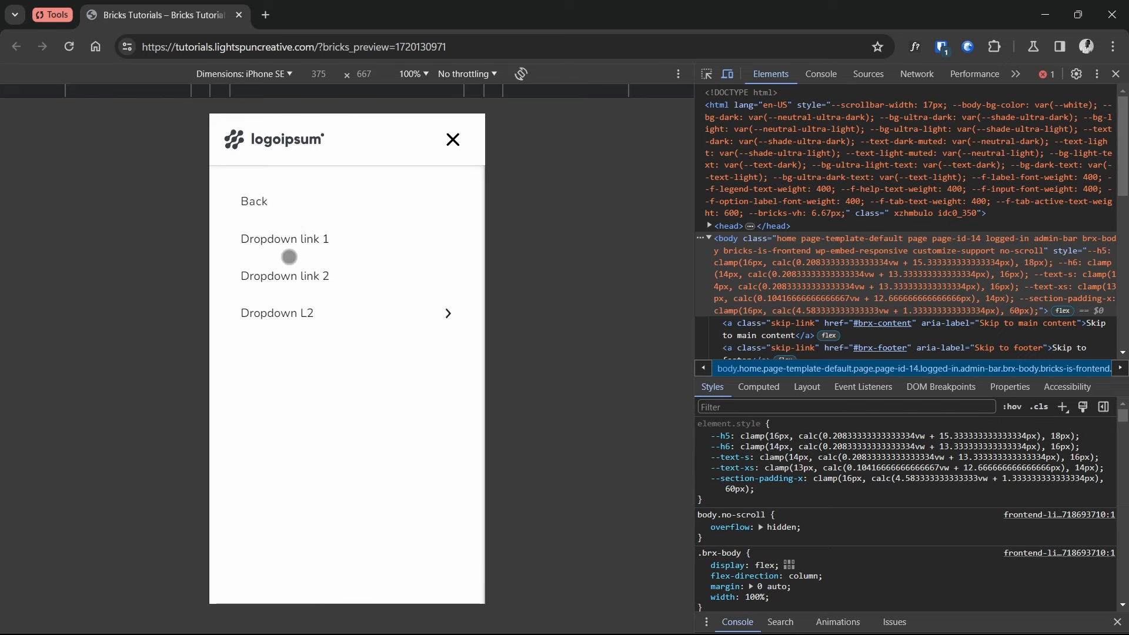
pyautogui.click(268, 207)
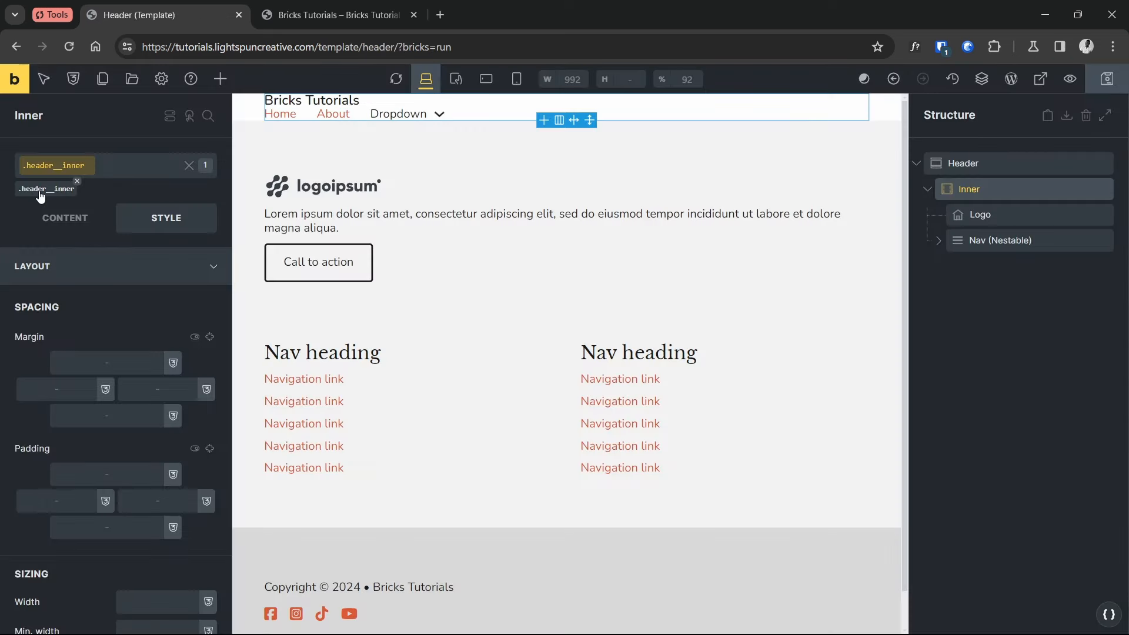
# Lay out the header's inner container in a horizontal row with space between items and centered cross-axis alignment
pyautogui.click(65, 218)
pyautogui.click(166, 386)
pyautogui.click(133, 486)
pyautogui.click(75, 535)
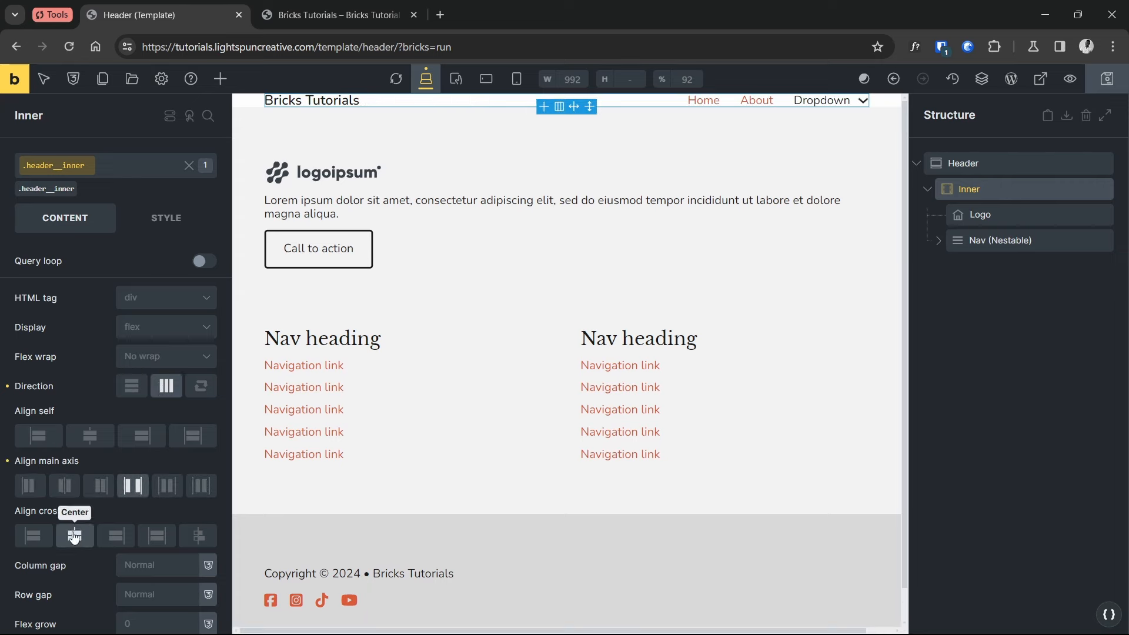
pyautogui.click(167, 217)
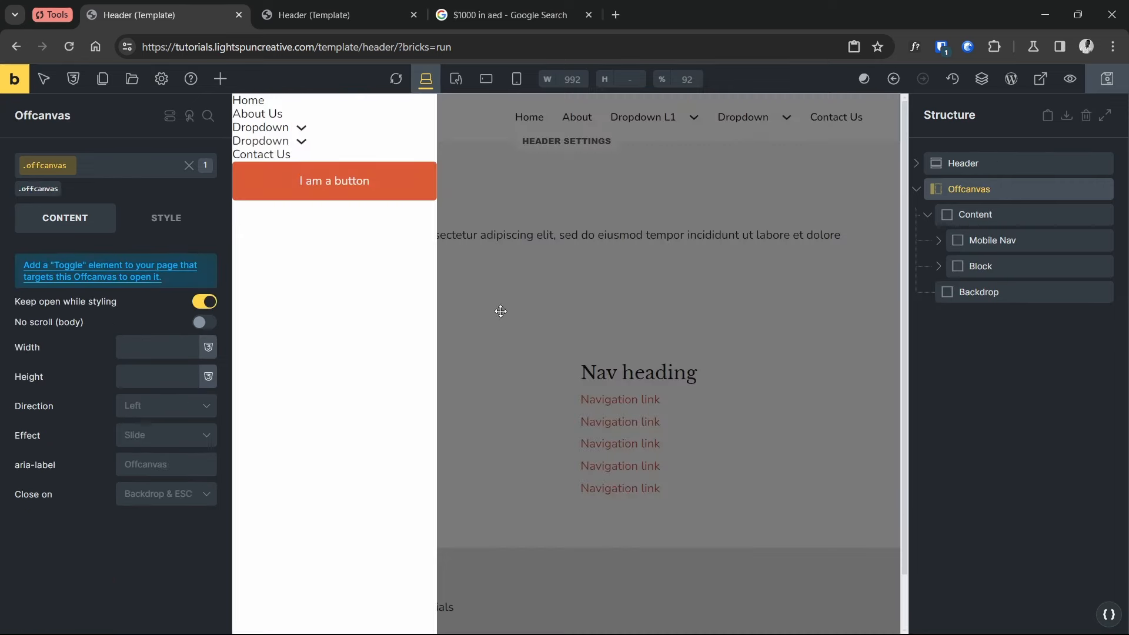
# Set the Offcanvas direction to Top and toggle the mobile menu in the phone preview
pyautogui.click(166, 406)
pyautogui.click(164, 421)
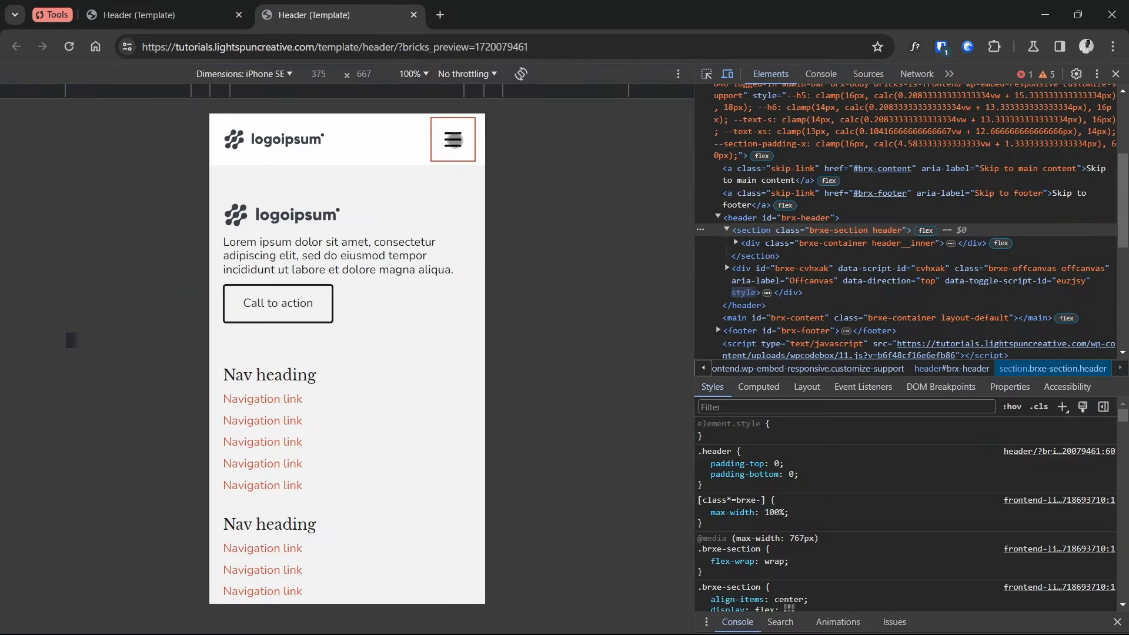
pyautogui.click(453, 140)
pyautogui.click(456, 141)
pyautogui.click(453, 140)
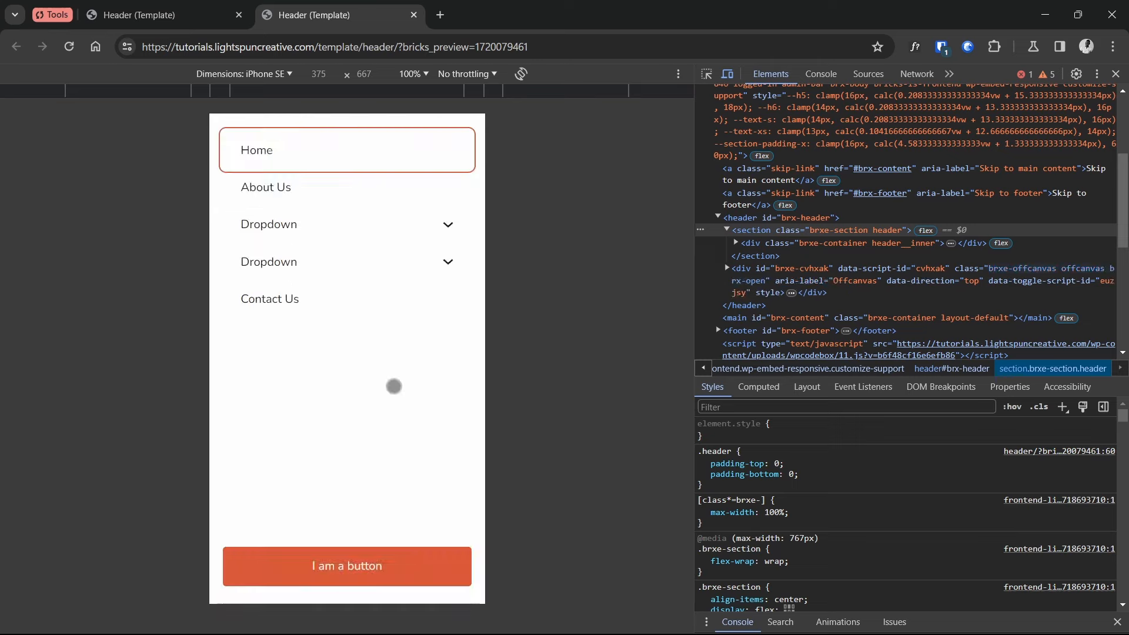
# Paste a dropdown into the first dropdown's content and add another Dropdown element below the nested dropdown's last nav link
pyautogui.hotkey('ctrl', 'v')
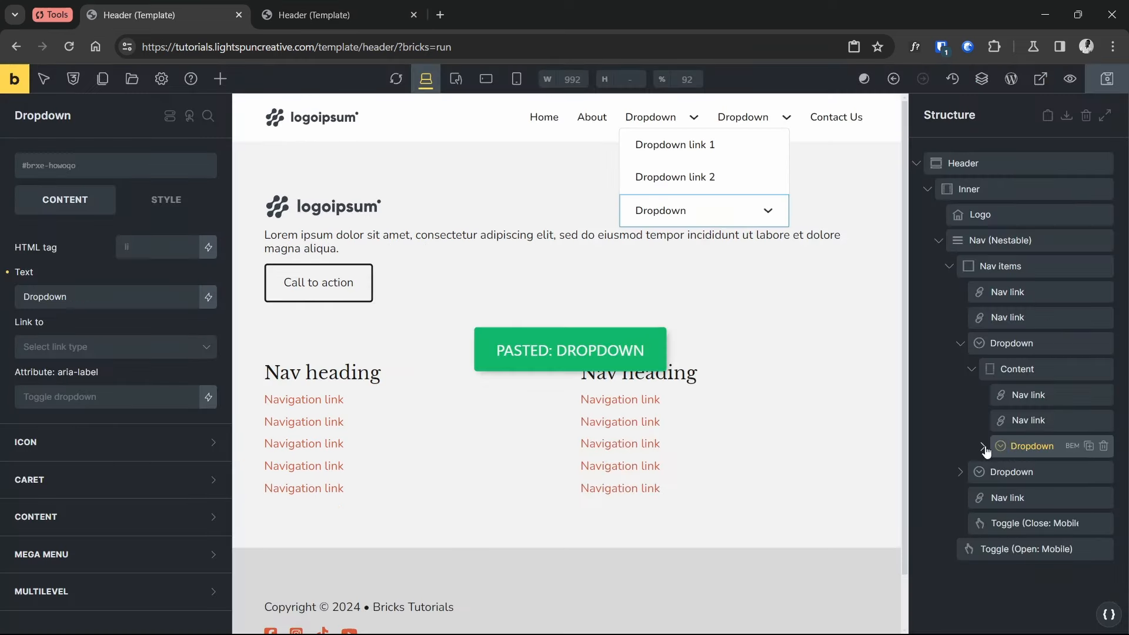
pyautogui.click(984, 448)
pyautogui.click(994, 472)
pyautogui.click(1047, 513)
pyautogui.click(220, 79)
pyautogui.write('dropd')
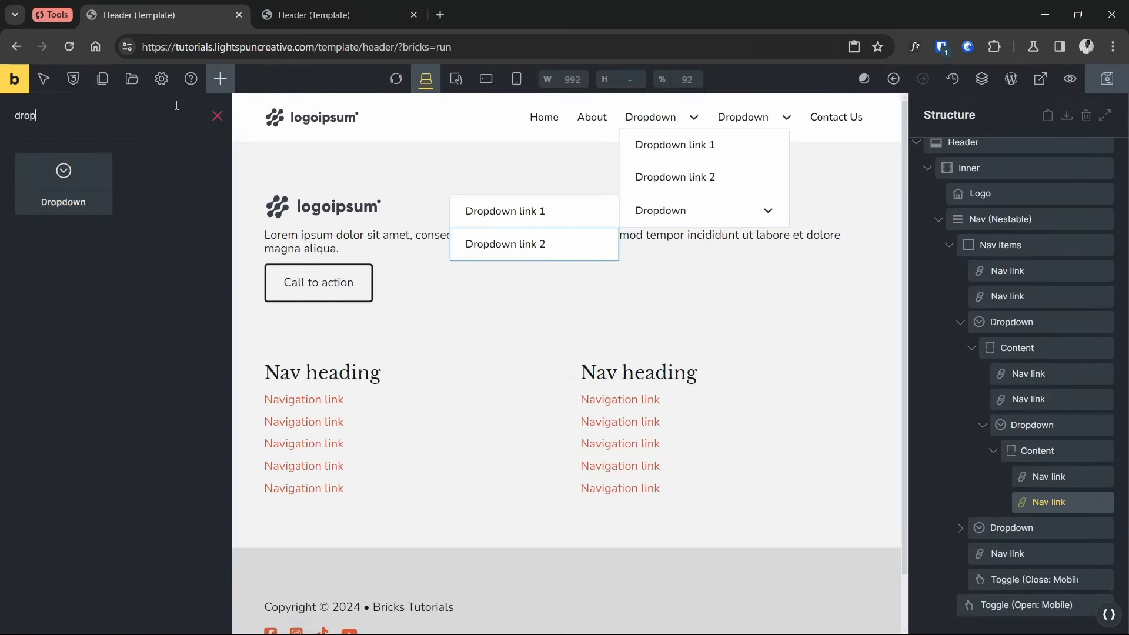
pyautogui.click(64, 183)
pyautogui.click(1048, 527)
# Rename the three nested dropdown levels as Dropdown L1, Dropdown L2 and Dropdown L3, and expand the third level
pyautogui.click(1032, 298)
pyautogui.click(90, 299)
pyautogui.write('L1')
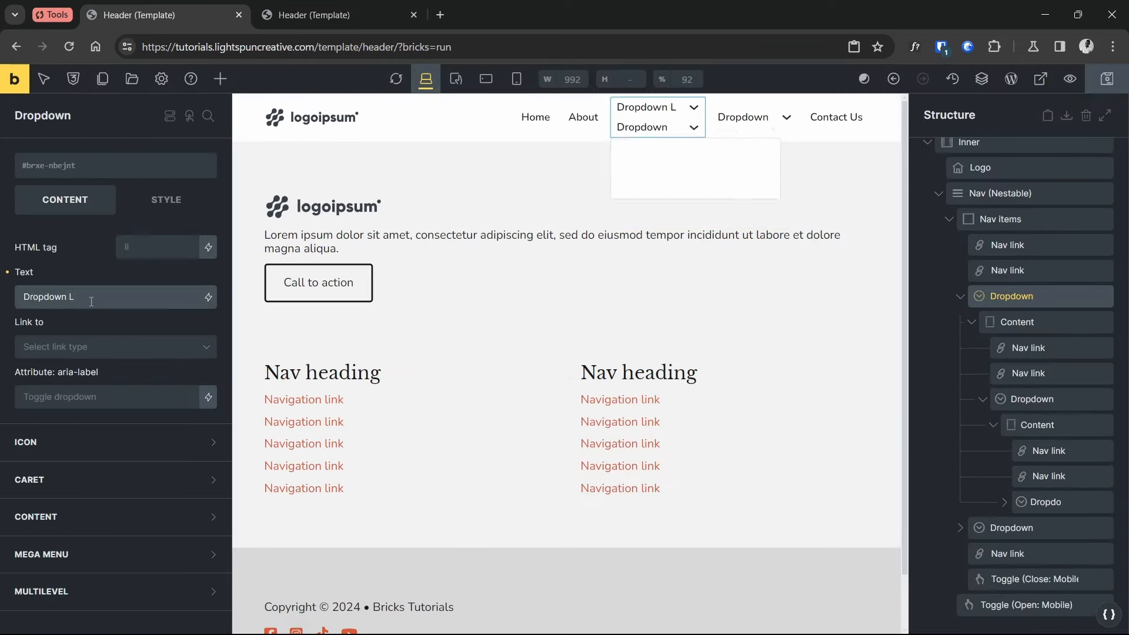
pyautogui.click(1034, 402)
pyautogui.click(91, 297)
pyautogui.write('L2')
pyautogui.click(1047, 502)
pyautogui.click(94, 297)
pyautogui.write('L3')
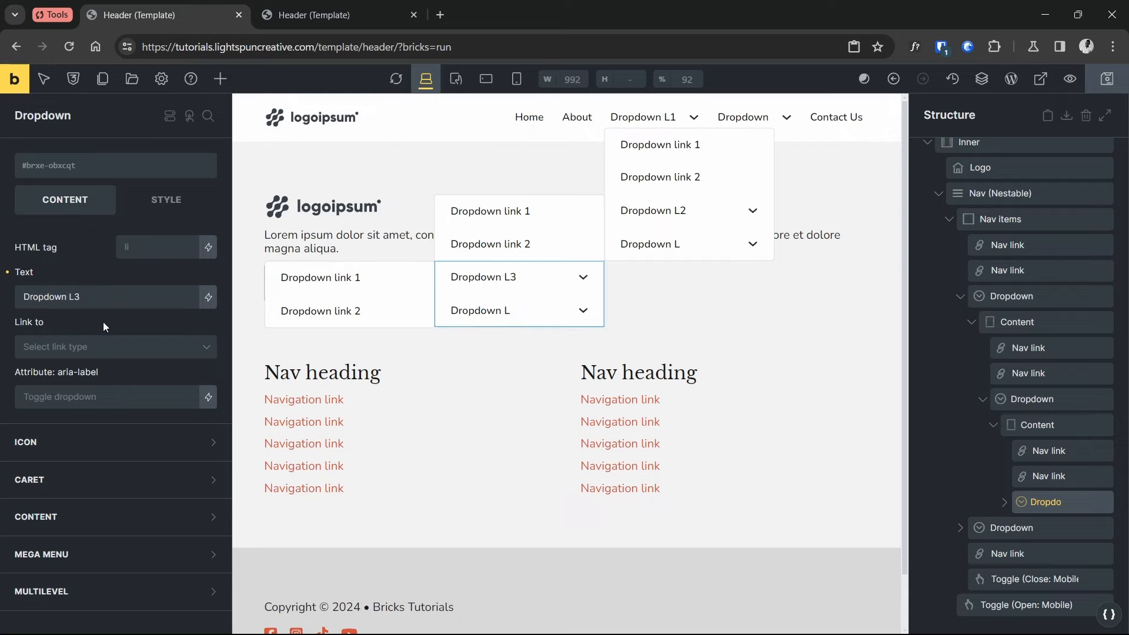
pyautogui.click(1005, 502)
pyautogui.click(1053, 528)
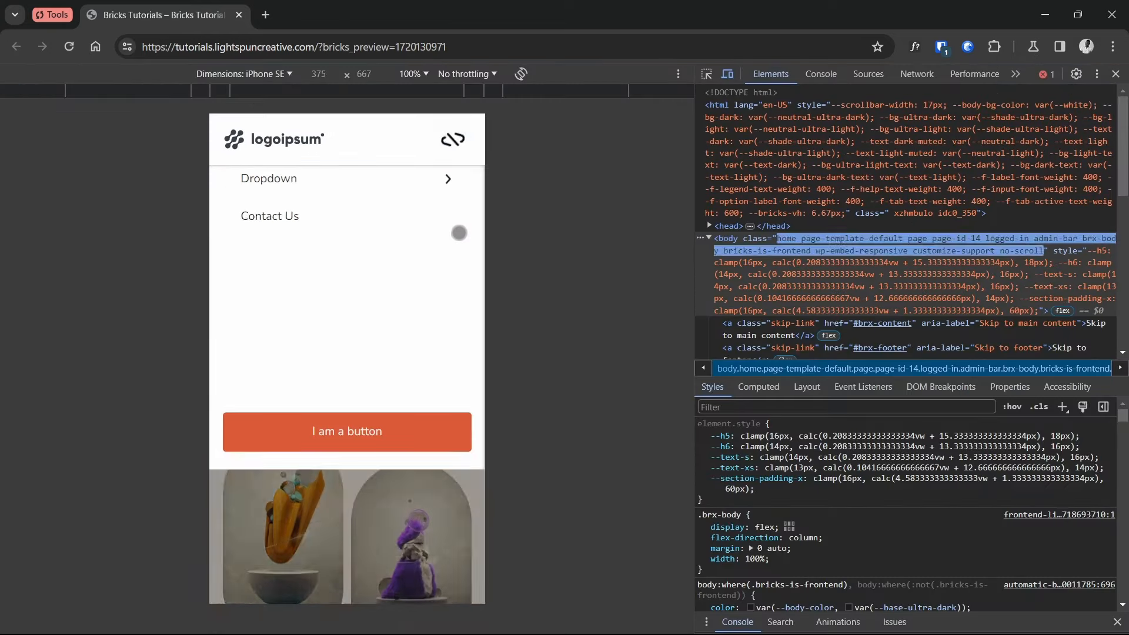
# Drill down in the mobile menu preview from Dropdown L1 through Dropdown L2 into Dropdown L3
pyautogui.click(421, 276)
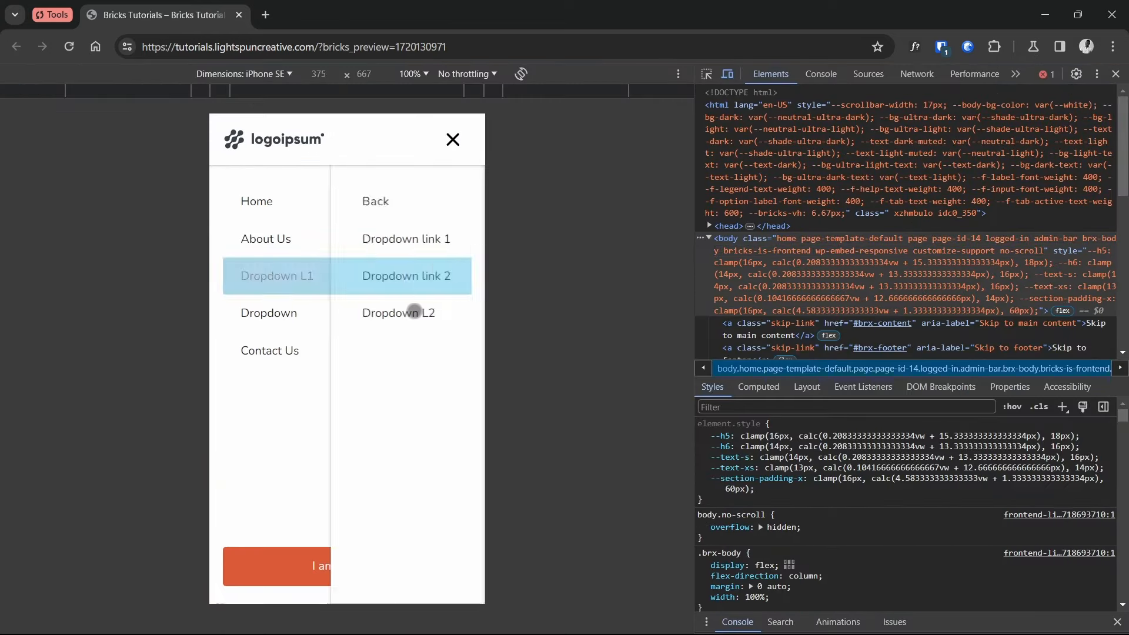
pyautogui.click(406, 314)
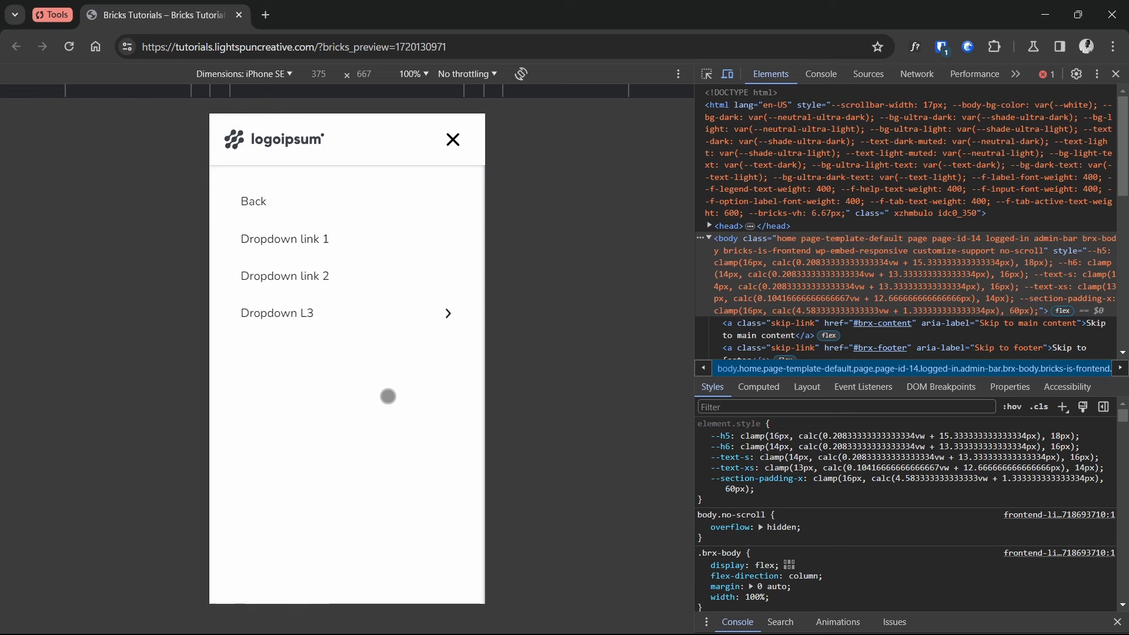
pyautogui.click(388, 321)
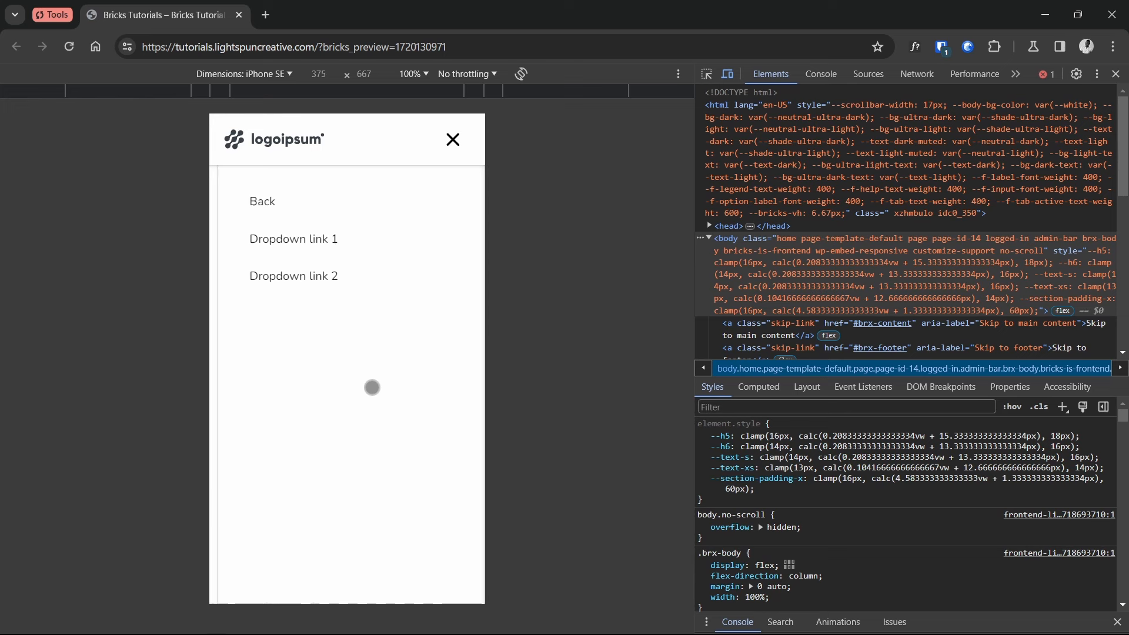
# Return from the third submenu level to the main mobile menu, and open the second top-level dropdown
pyautogui.click(270, 203)
pyautogui.click(261, 207)
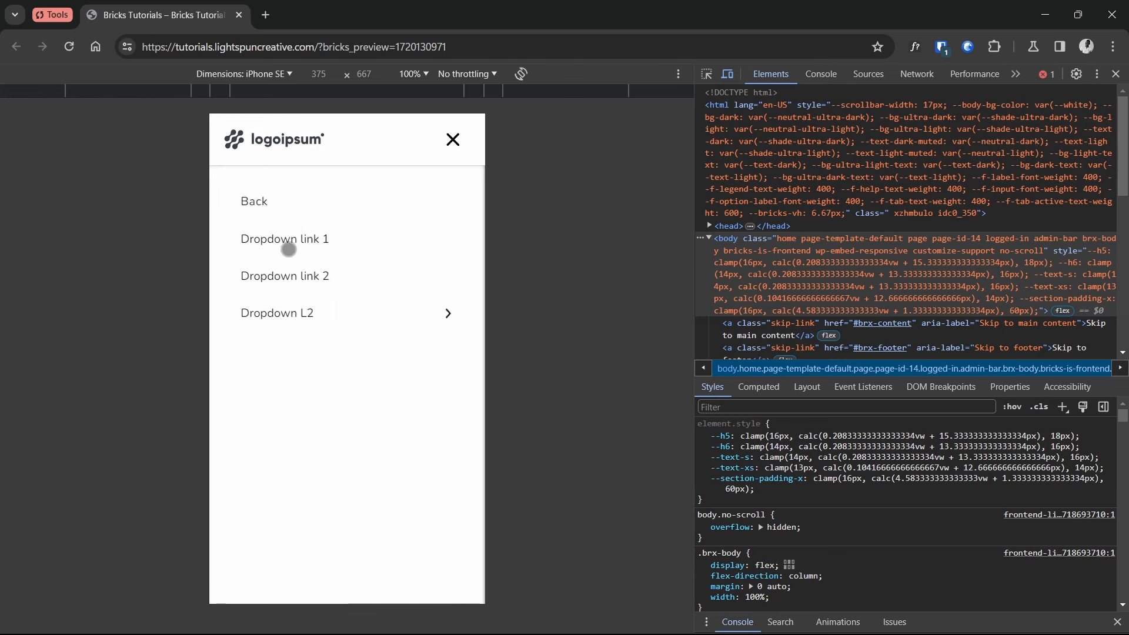
pyautogui.click(269, 207)
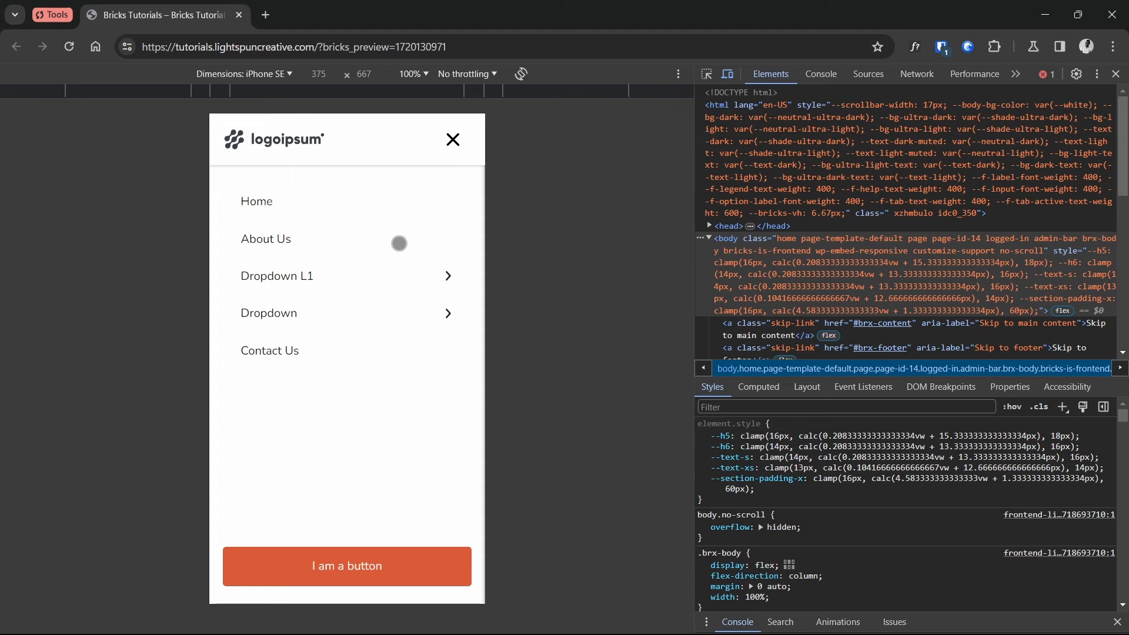
pyautogui.click(399, 319)
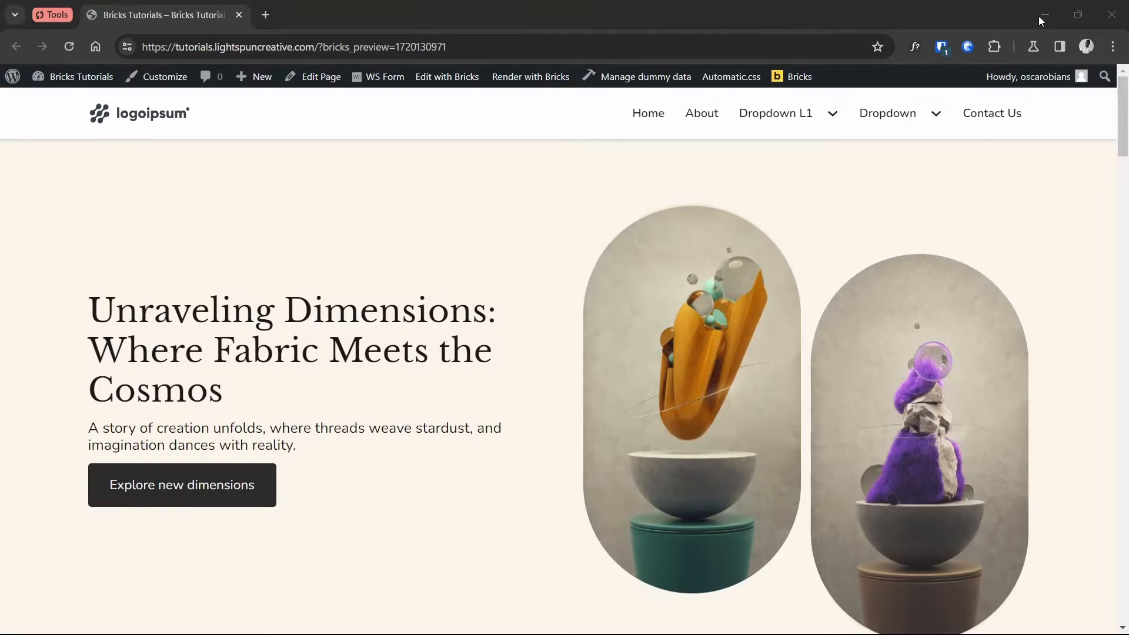
pyautogui.click(1041, 19)
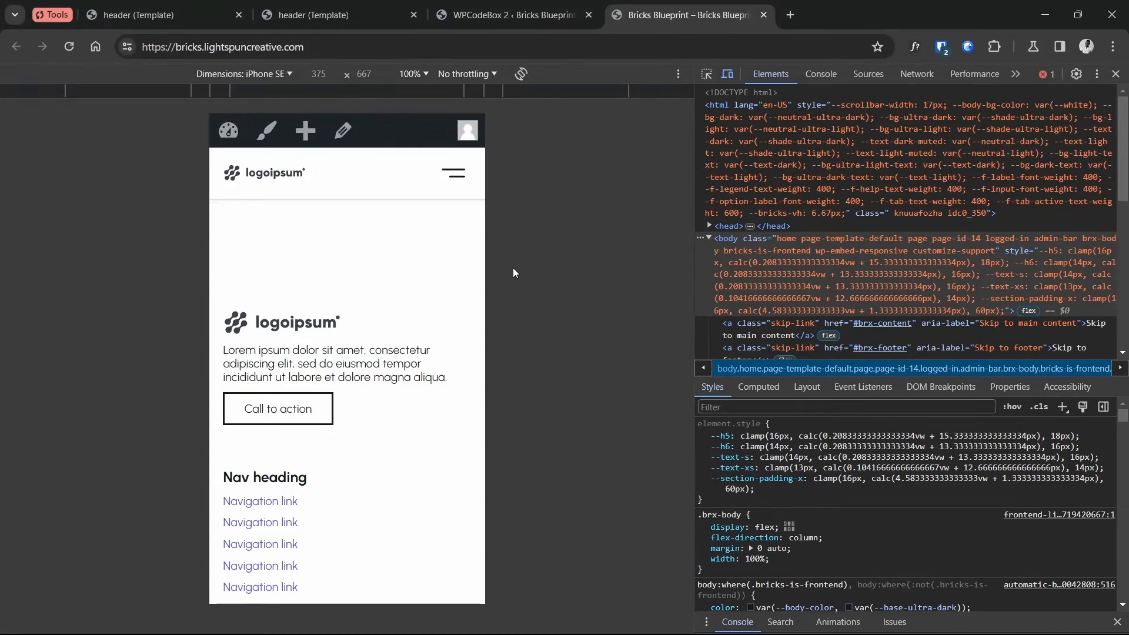
# Toggle the mobile menu repeatedly on the Bricks Blueprint site and inspect the admin bar above the header
pyautogui.click(454, 174)
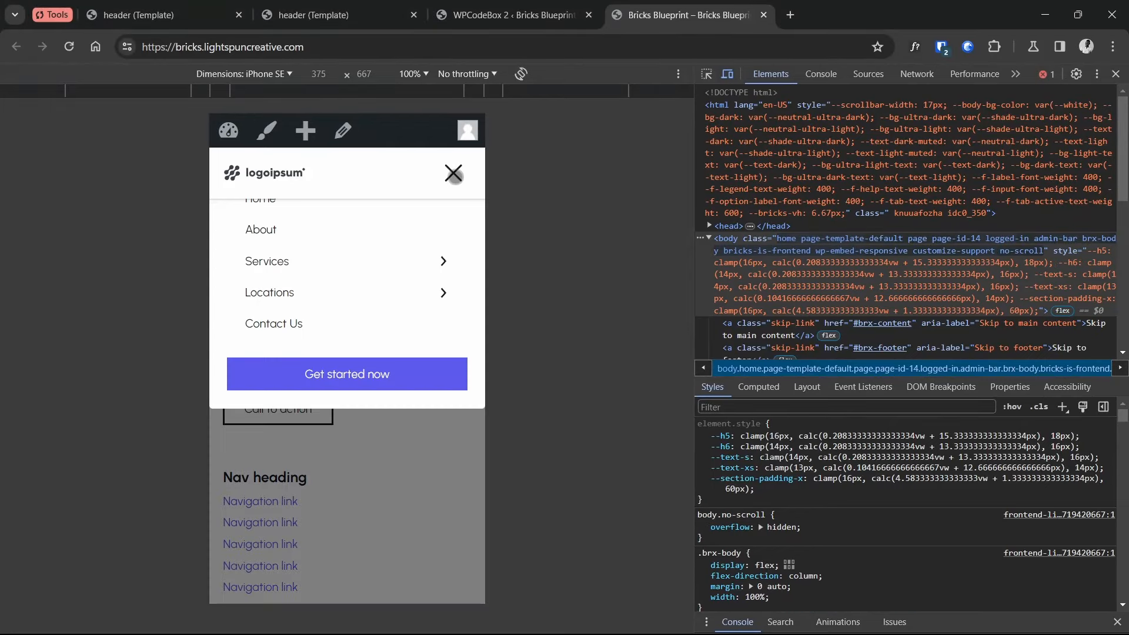
pyautogui.click(454, 174)
pyautogui.click(453, 174)
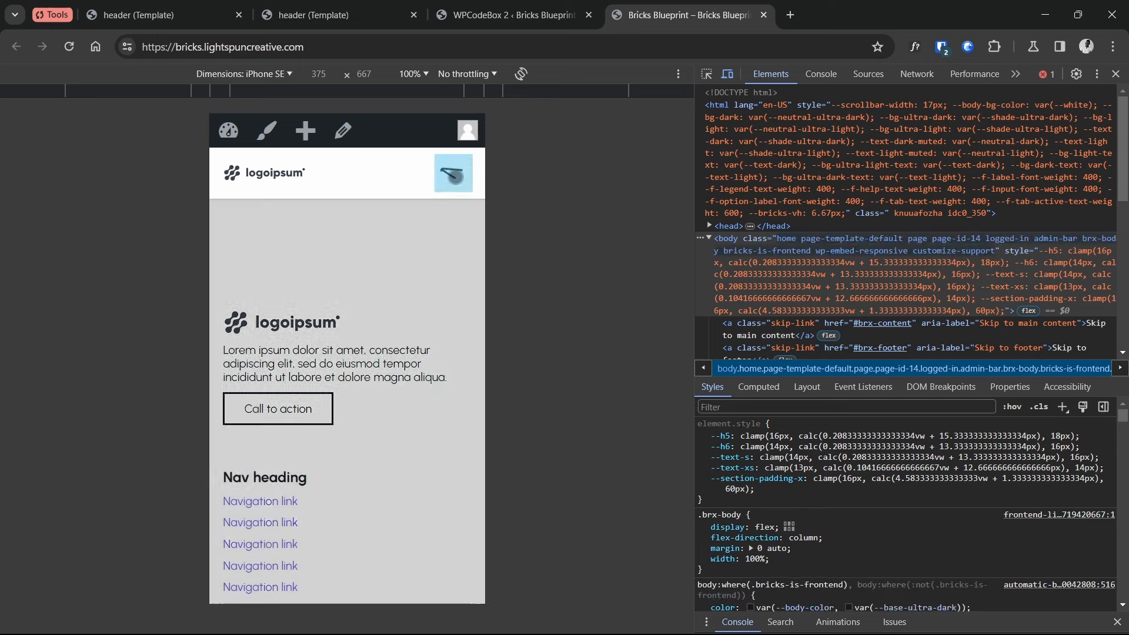
pyautogui.click(450, 173)
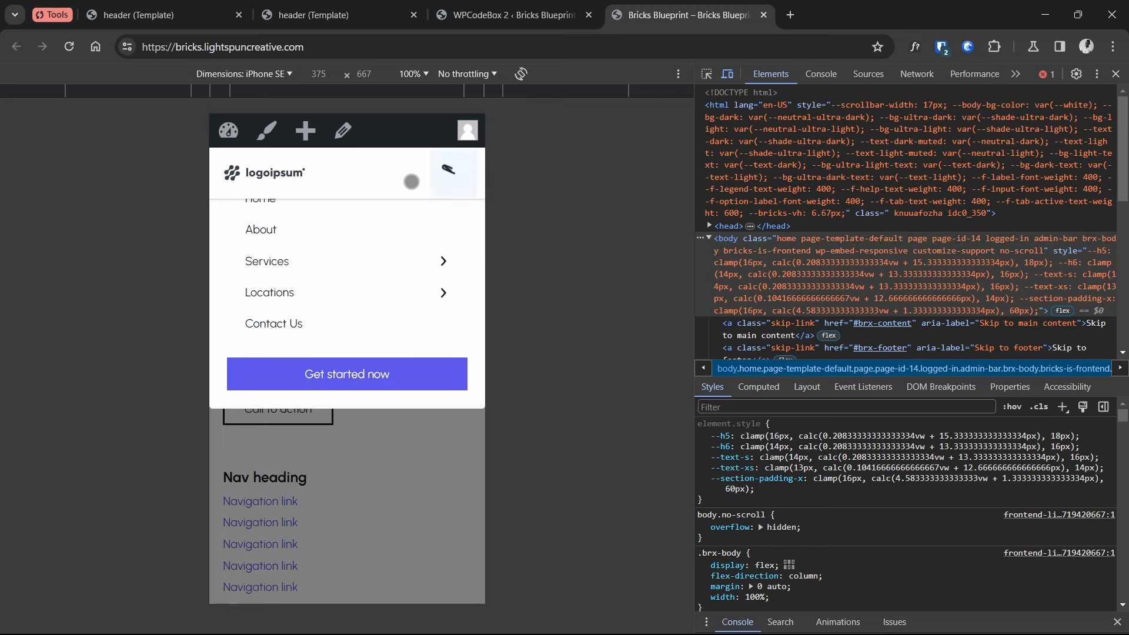
pyautogui.click(454, 174)
pyautogui.click(706, 74)
pyautogui.click(430, 132)
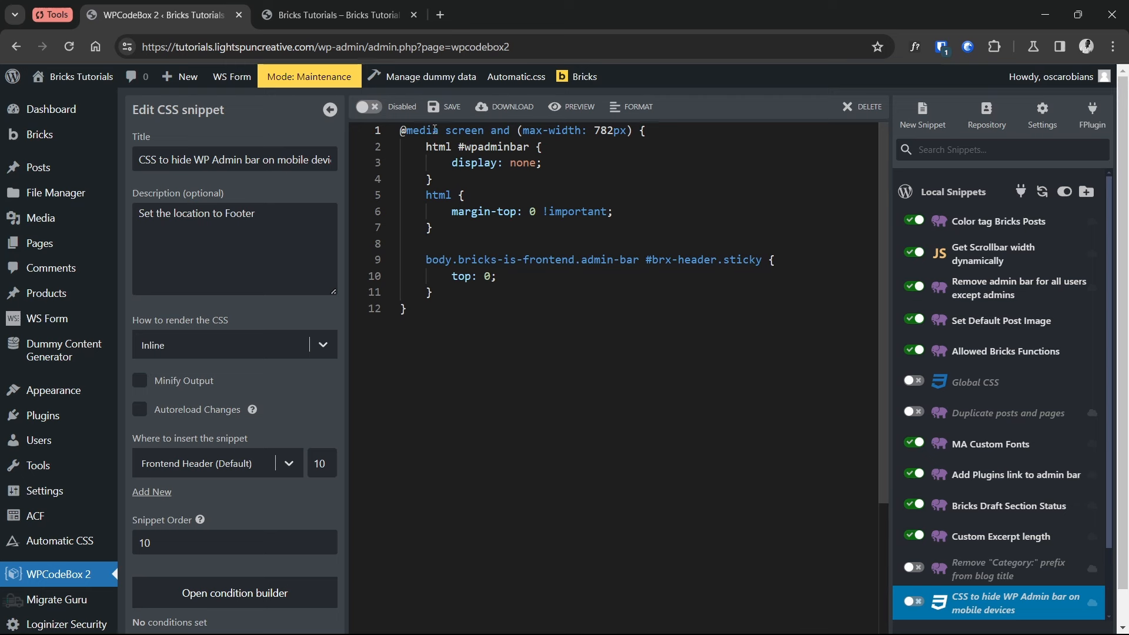
# Enable the CSS snippet that hides the WP Admin bar on mobile devices, and check the homepage at several responsive widths
pyautogui.click(368, 106)
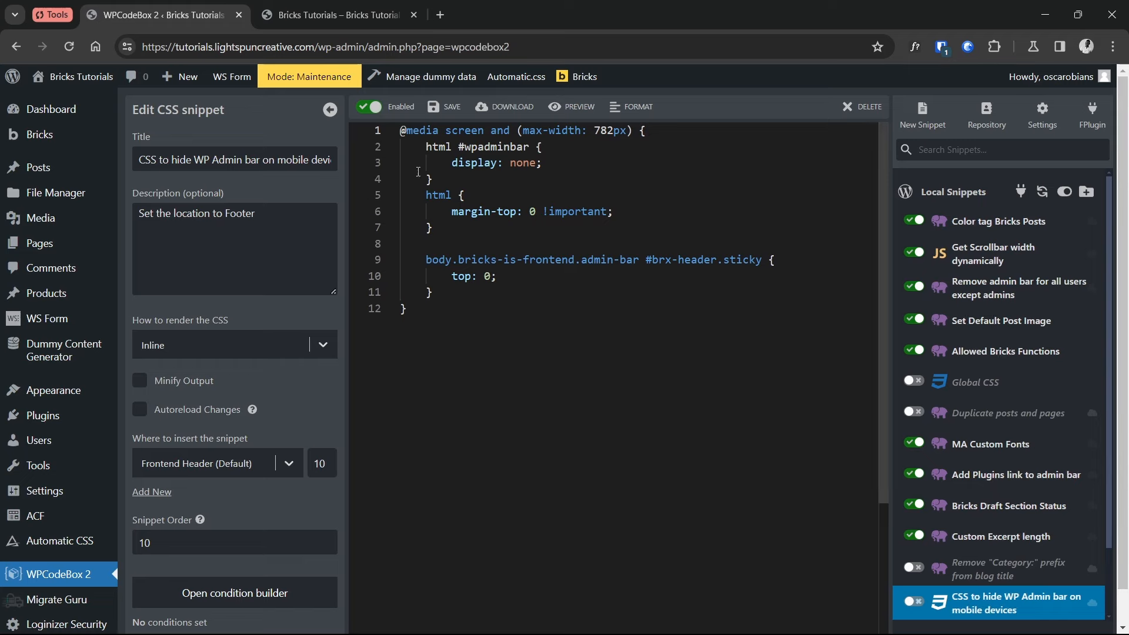
pyautogui.click(338, 14)
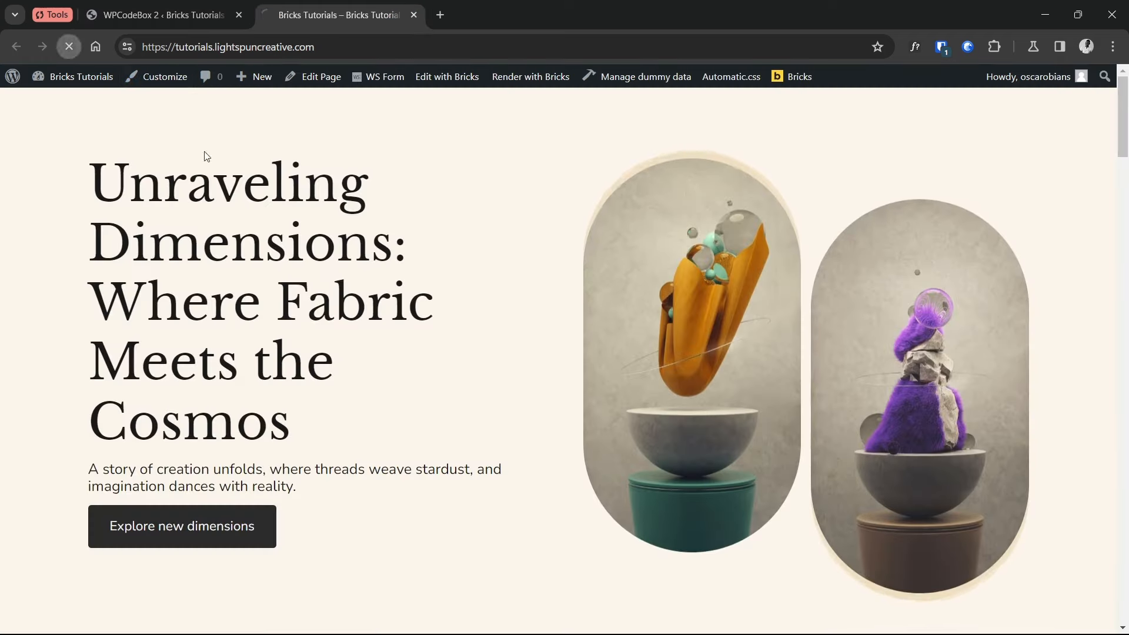
pyautogui.hotkey('ctrl', 'shift', 'i')
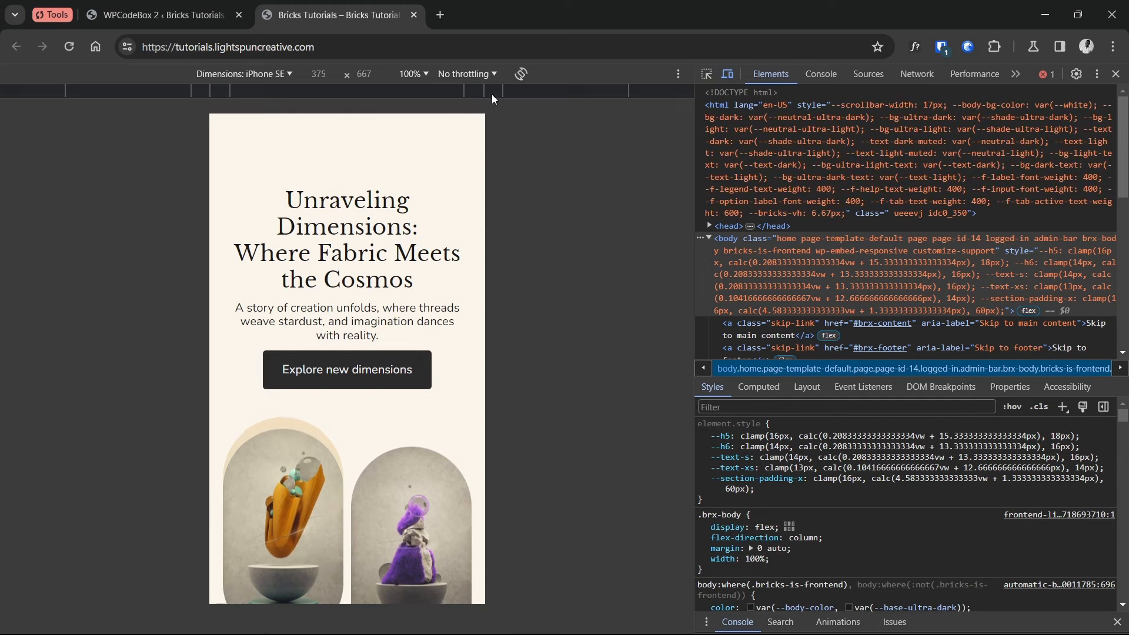
pyautogui.click(486, 89)
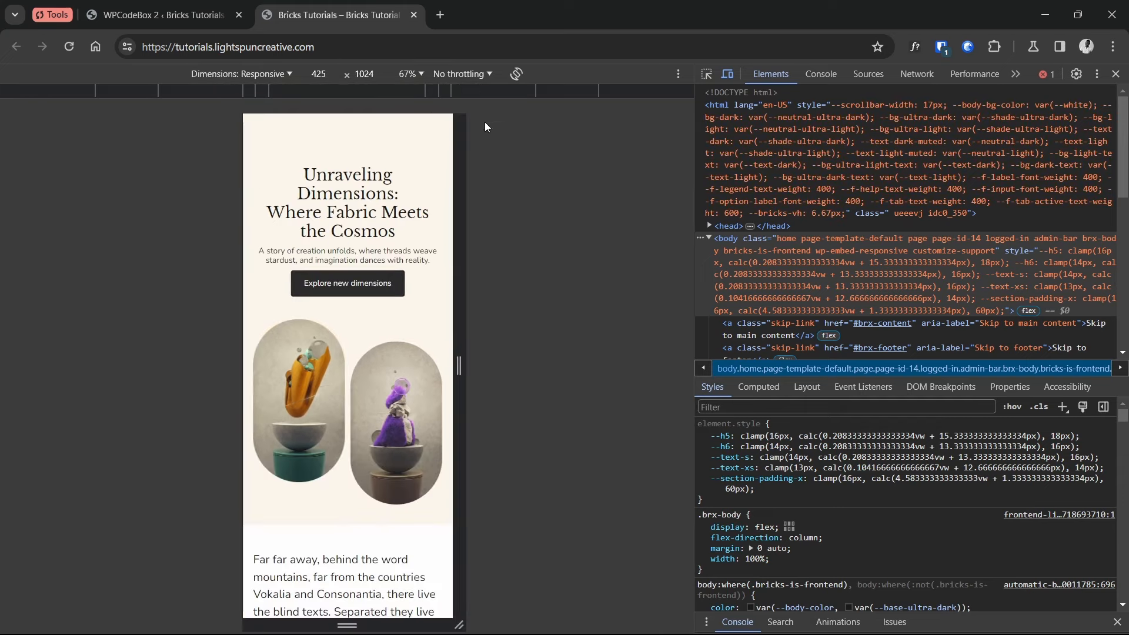
pyautogui.moveTo(459, 158); pyautogui.dragTo(633, 160)
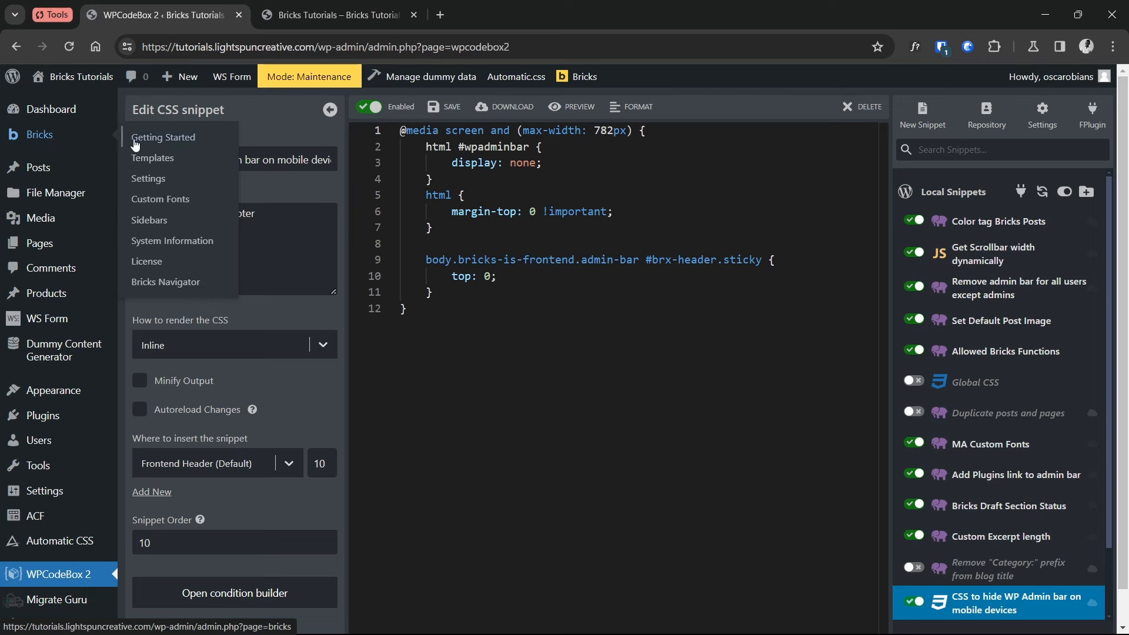
# Create and publish a new Bricks template titled Header with Header as its template type
pyautogui.click(156, 159)
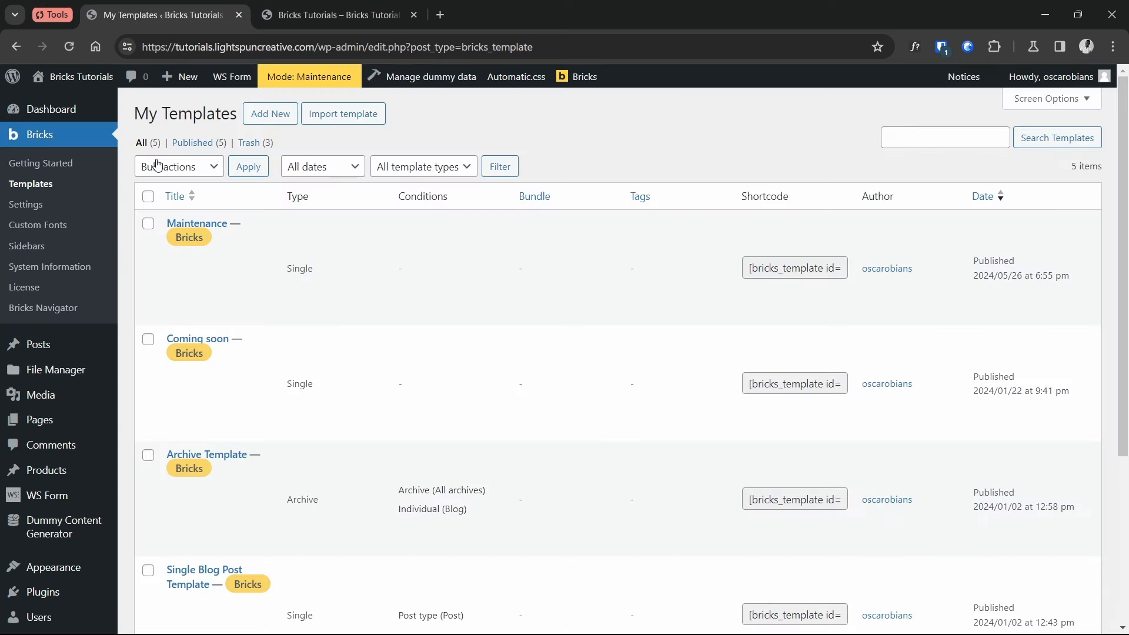
pyautogui.click(272, 116)
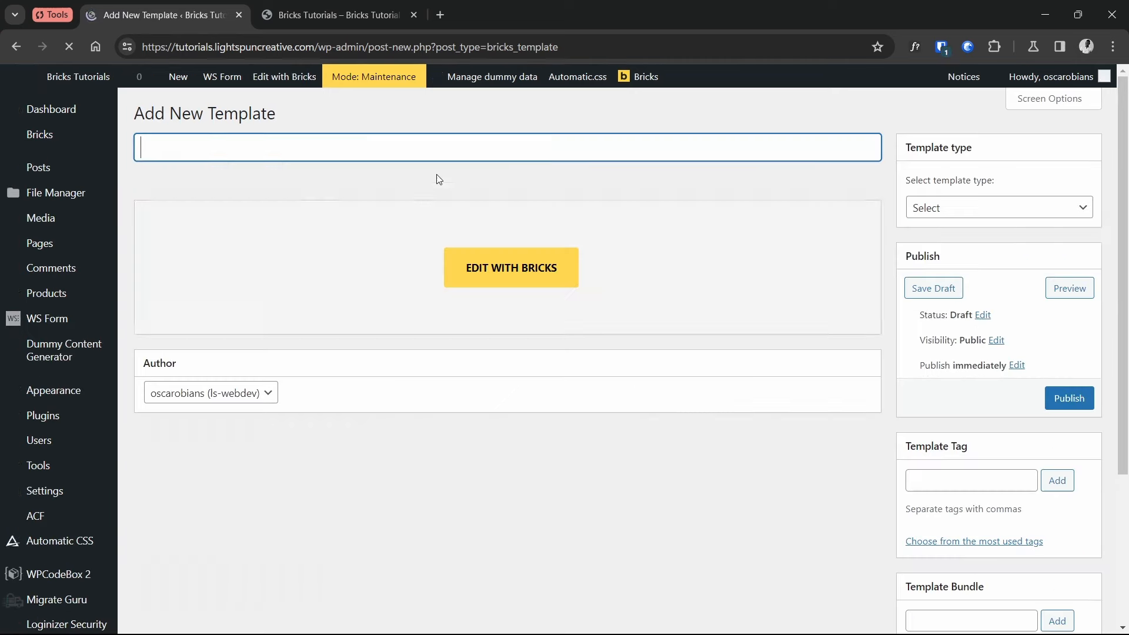
pyautogui.write('H')
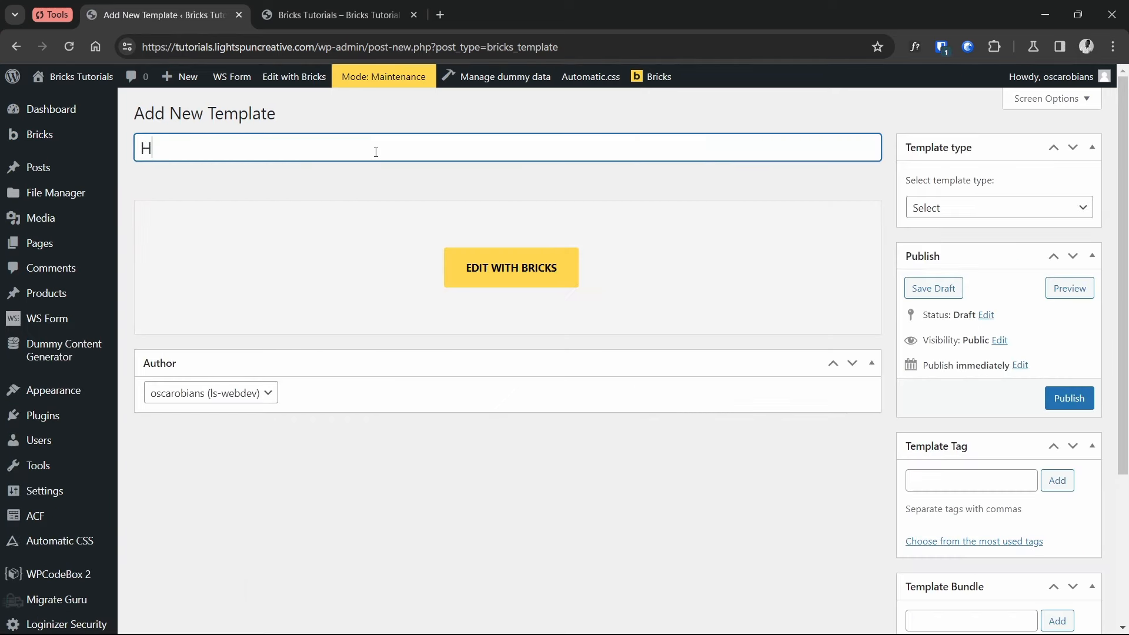
pyautogui.write('eader')
pyautogui.click(1001, 216)
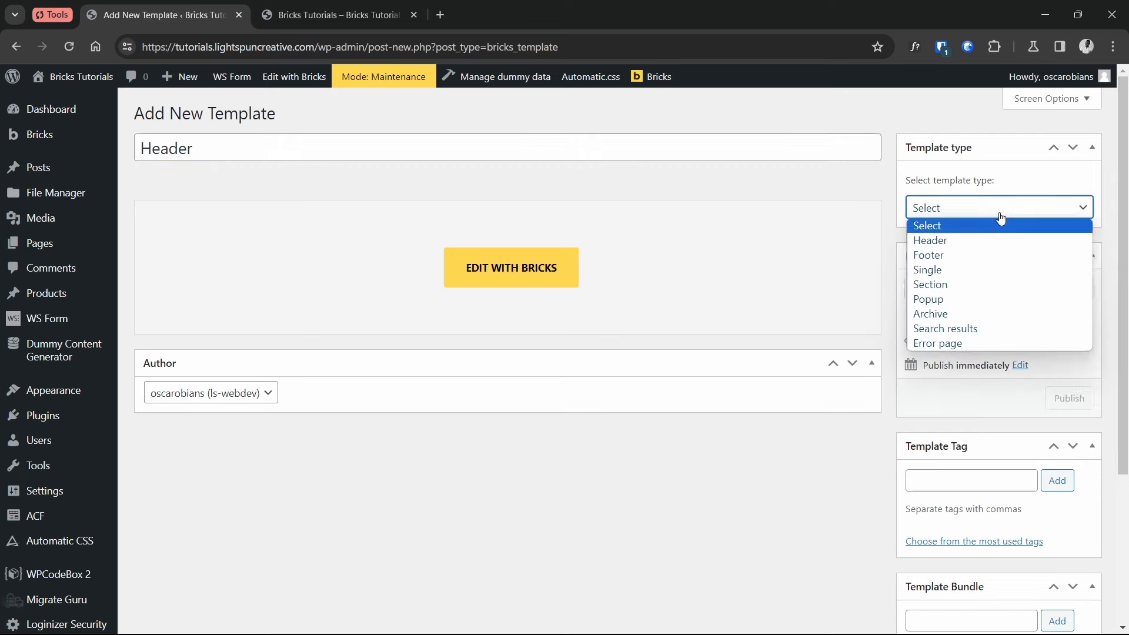
pyautogui.click(977, 242)
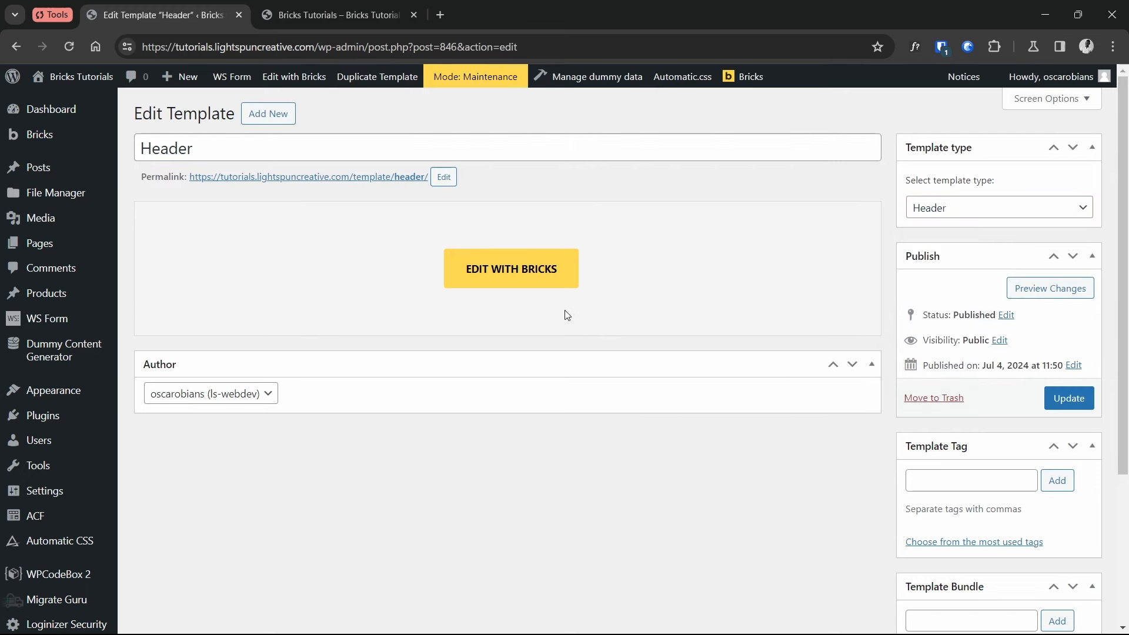
# Open the Header template in the Bricks editor and define page-level CSS root variables --v-padding: 1em, --h-padding: 1.5em and --my-header-height: 7rem
pyautogui.click(533, 280)
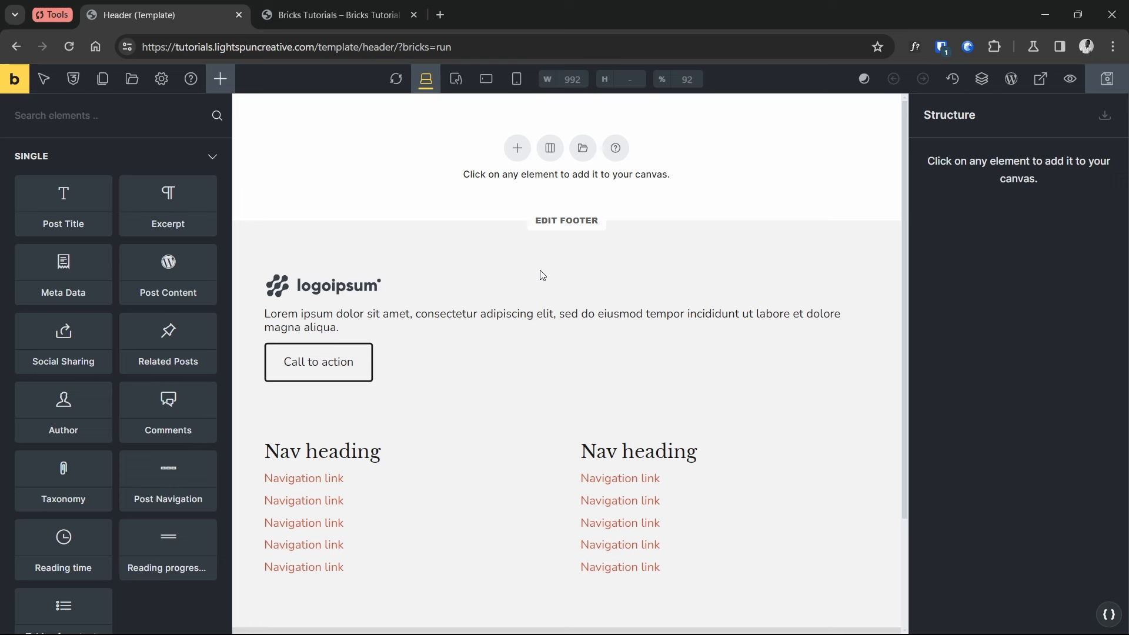
pyautogui.click(161, 124)
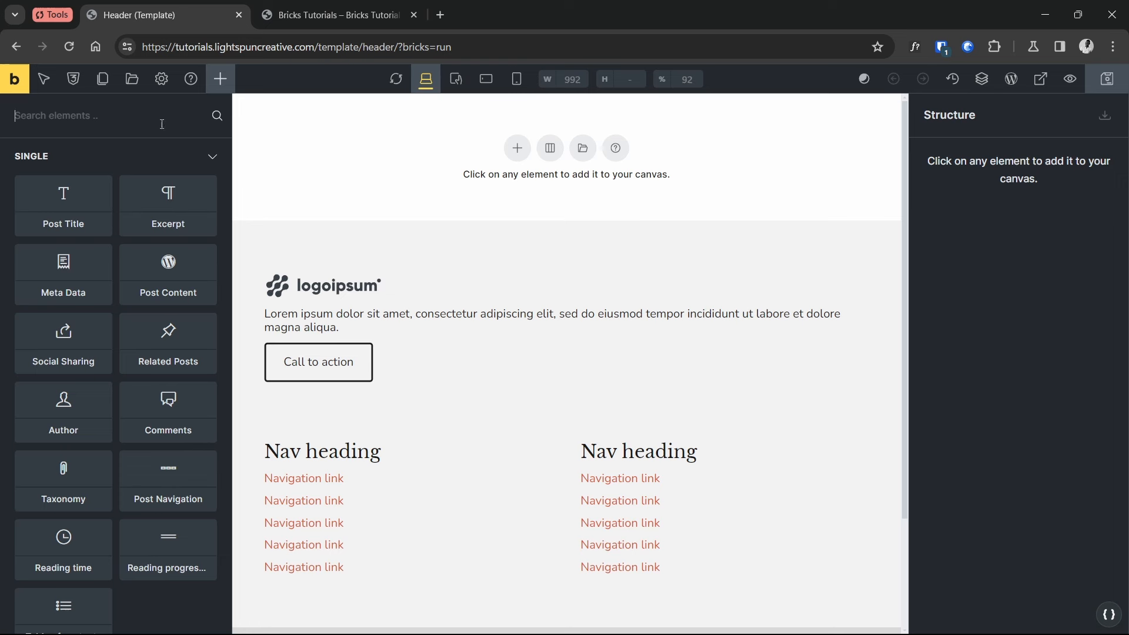
pyautogui.click(162, 79)
pyautogui.click(129, 182)
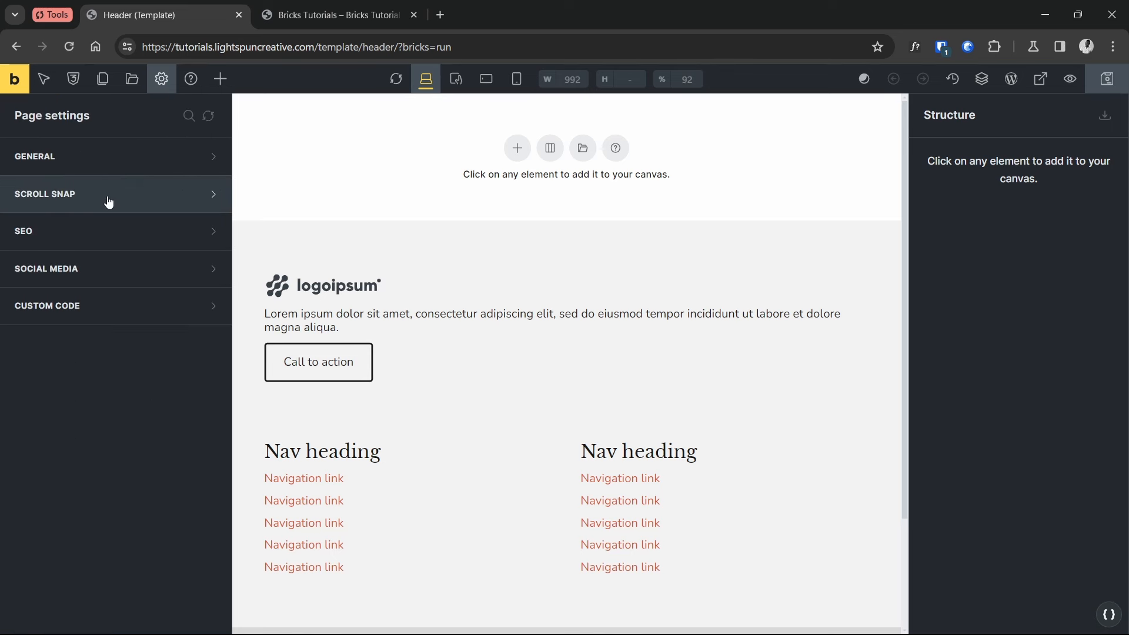
pyautogui.click(97, 307)
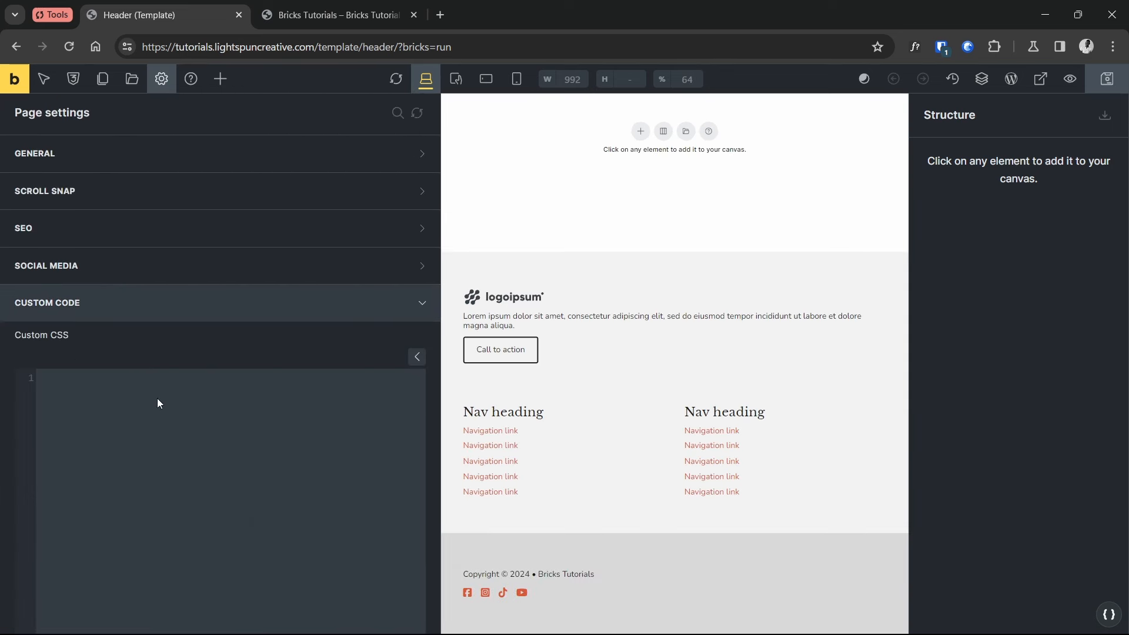
pyautogui.scroll(-3, 158, 388)
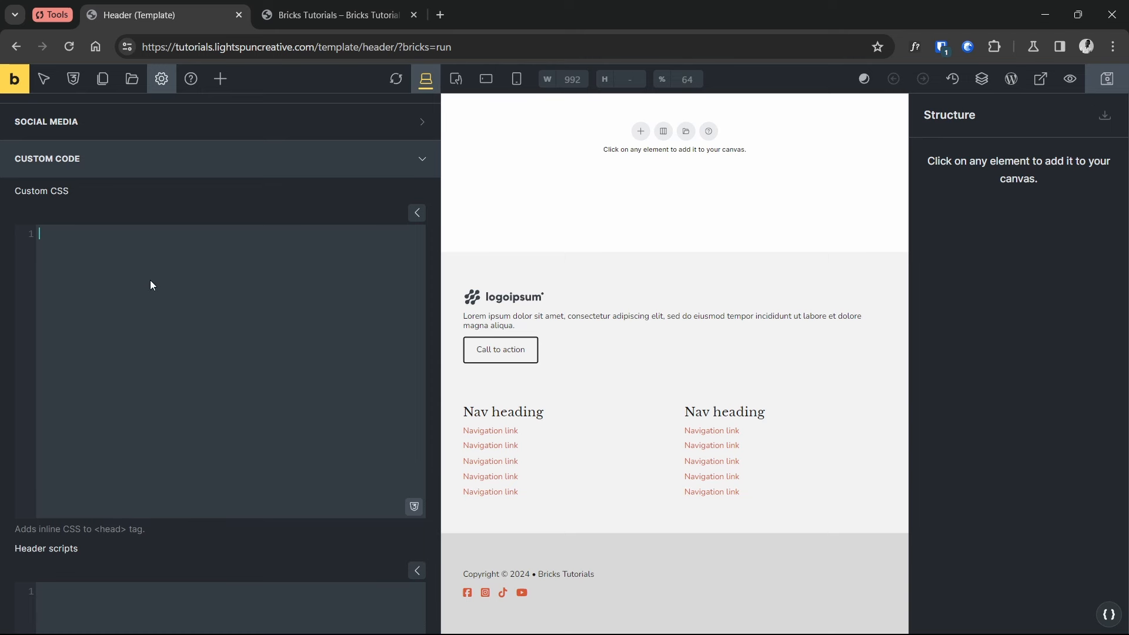
pyautogui.write(':root {   --v-padding: 1em;   --h-padding: 1.5em;   --my-header-height: 7rem; /*or use var(--header-height) if you already have it set in ACSS*/ }')
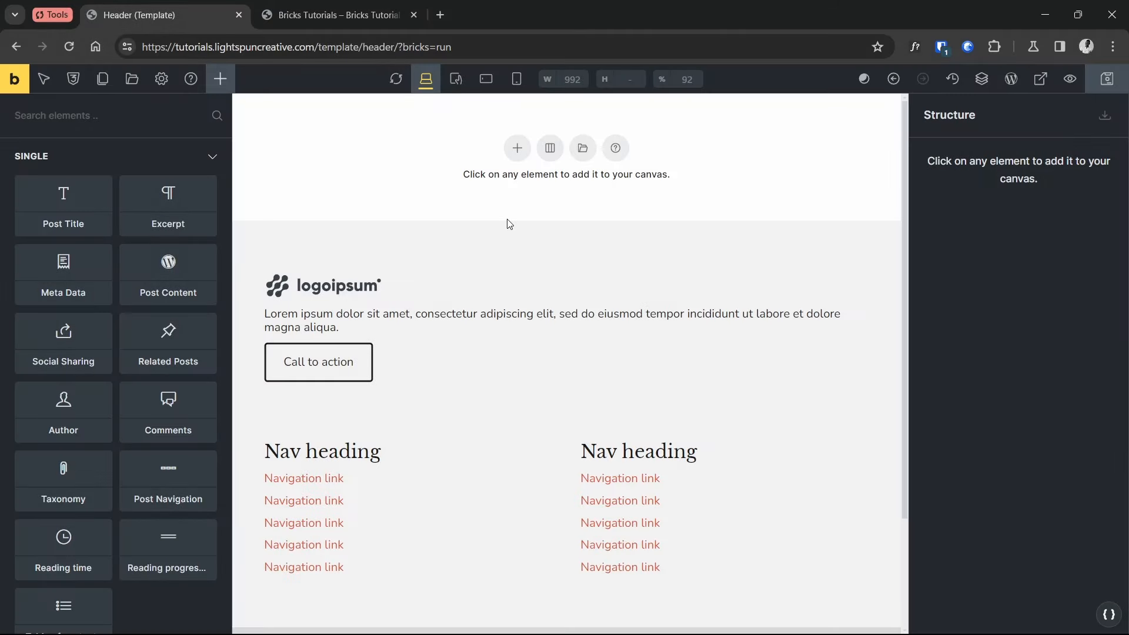
# Add a Section element to the empty header canvas
pyautogui.click(126, 121)
pyautogui.write('section')
pyautogui.click(64, 194)
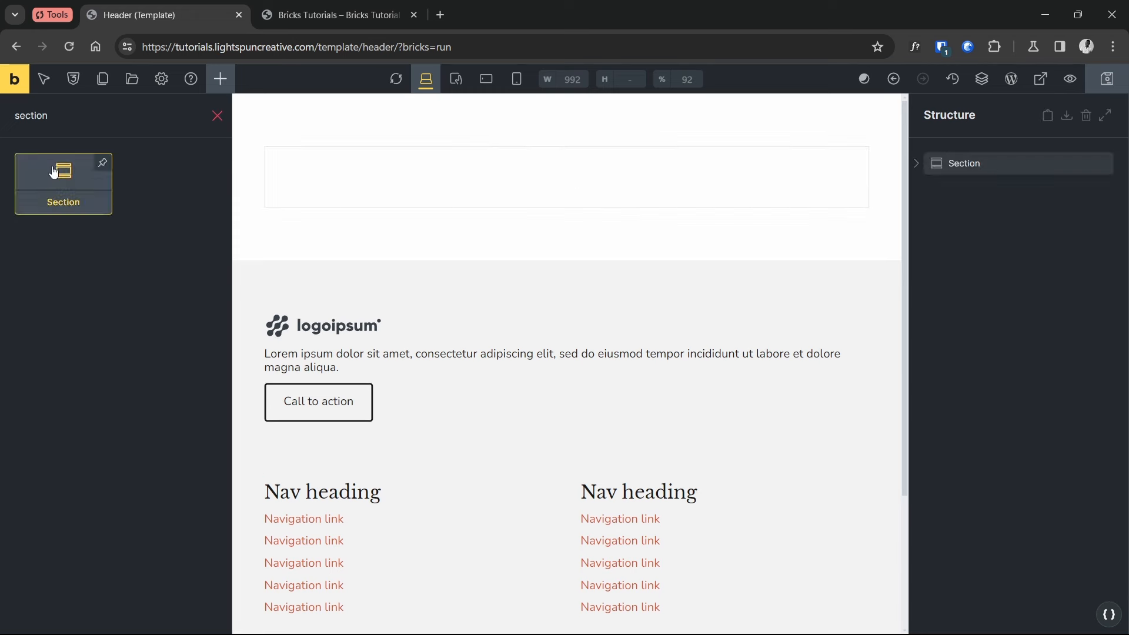
# Apply synced BEM classes to the section and its container, using header for the block and header__inner for the container
pyautogui.click(958, 162)
pyautogui.click(1072, 163)
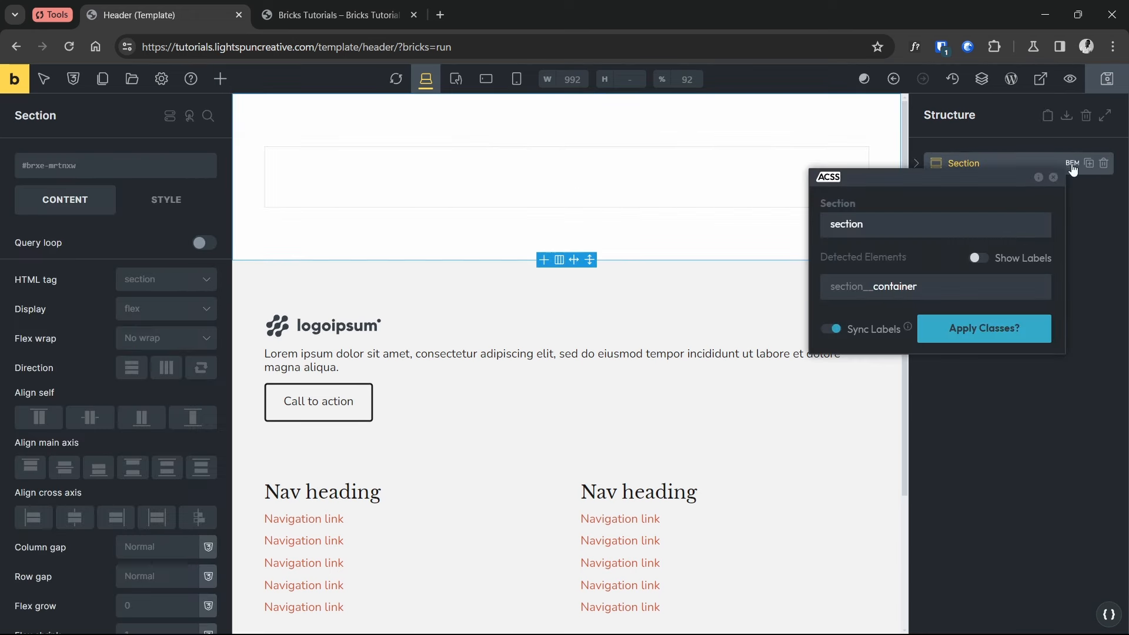
pyautogui.click(911, 231)
pyautogui.write('header')
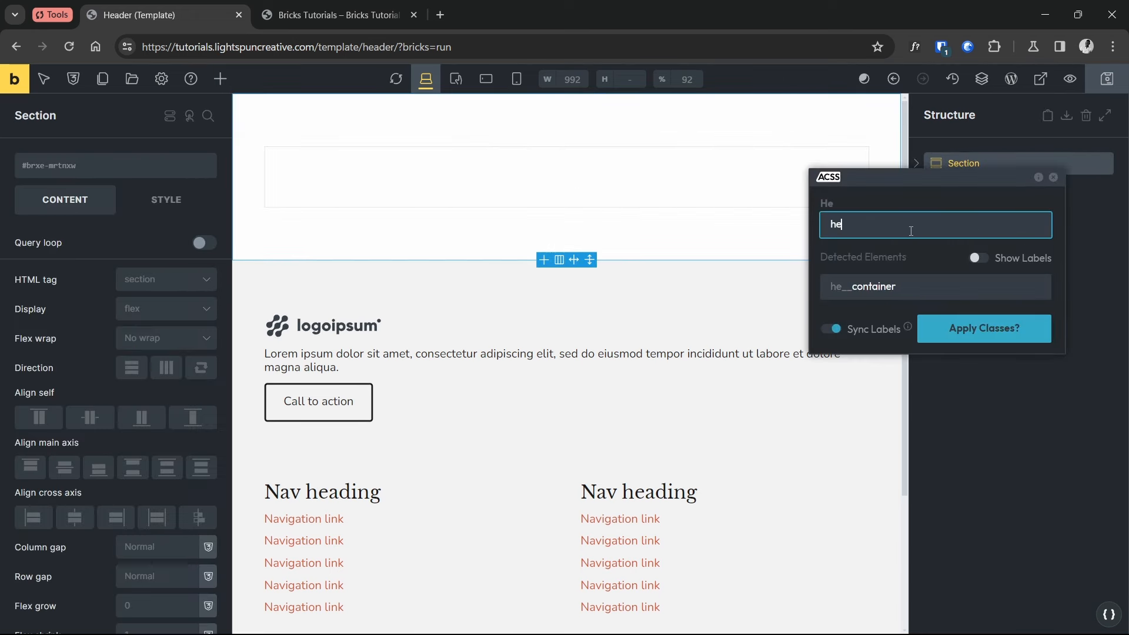
pyautogui.click(904, 287)
pyautogui.write('inne')
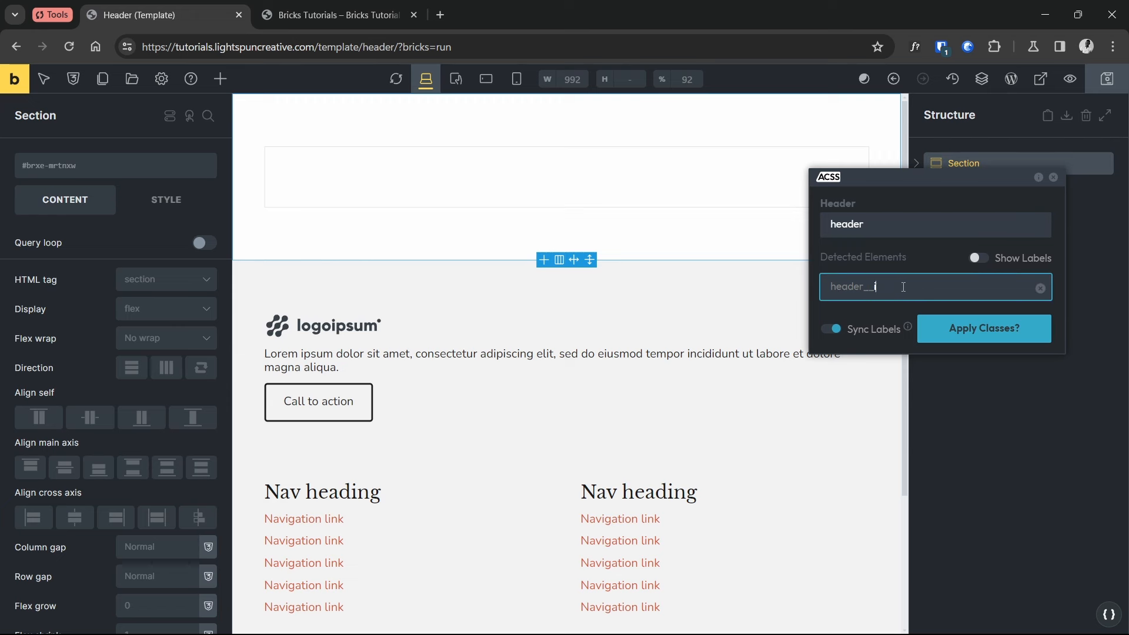
pyautogui.click(984, 328)
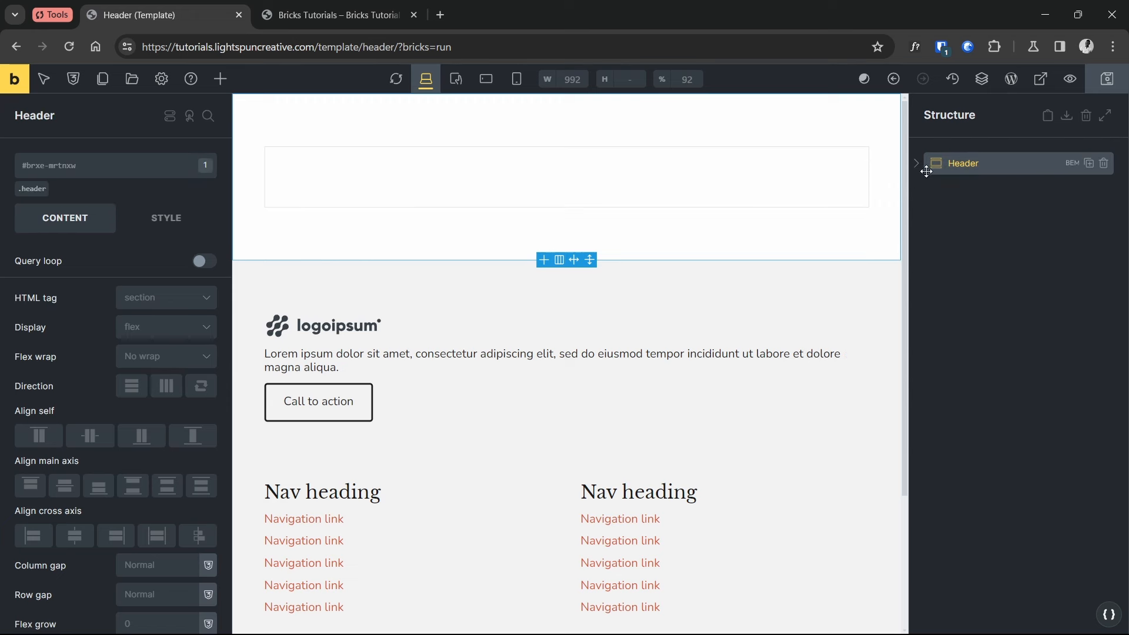
# Add a Logo element inside the Inner container of the header
pyautogui.click(970, 188)
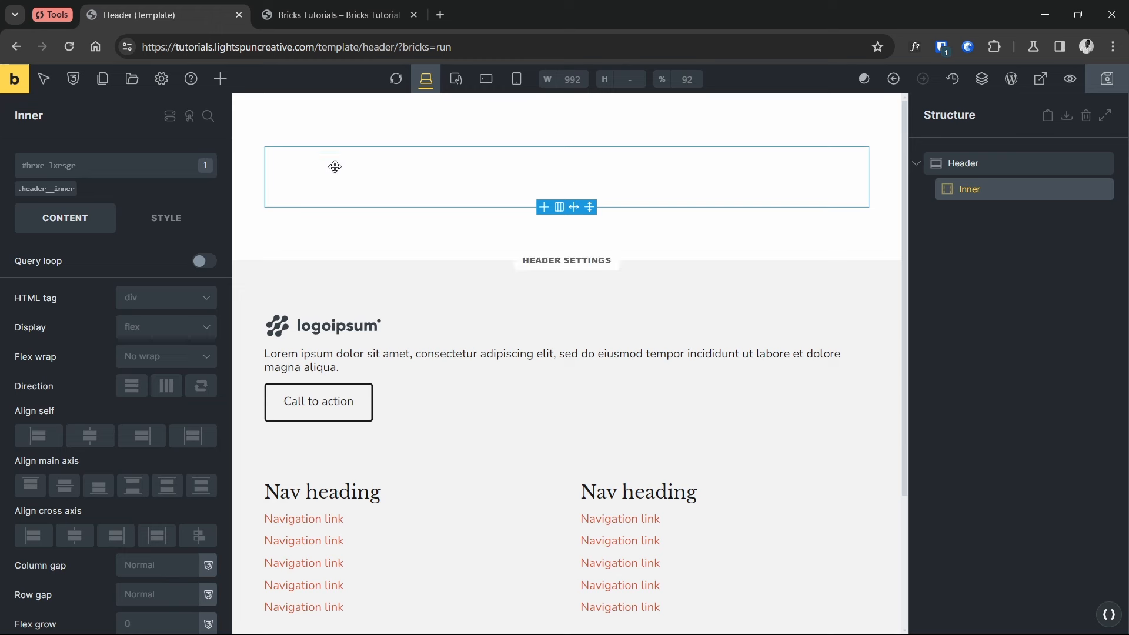
pyautogui.click(223, 77)
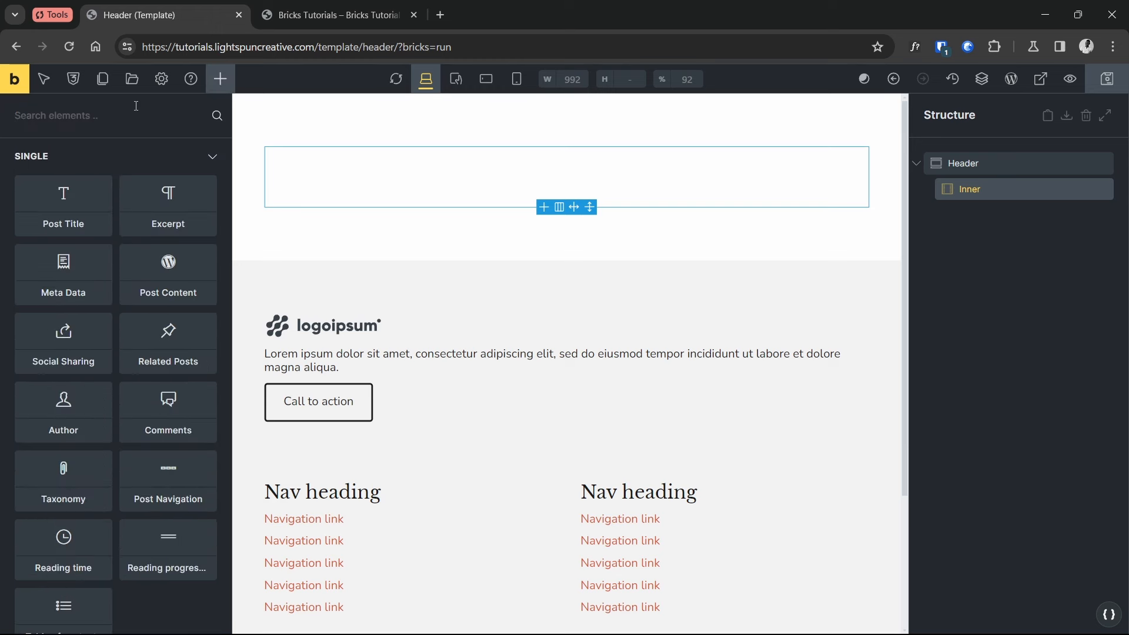
pyautogui.write('logo')
pyautogui.click(63, 188)
pyautogui.click(927, 189)
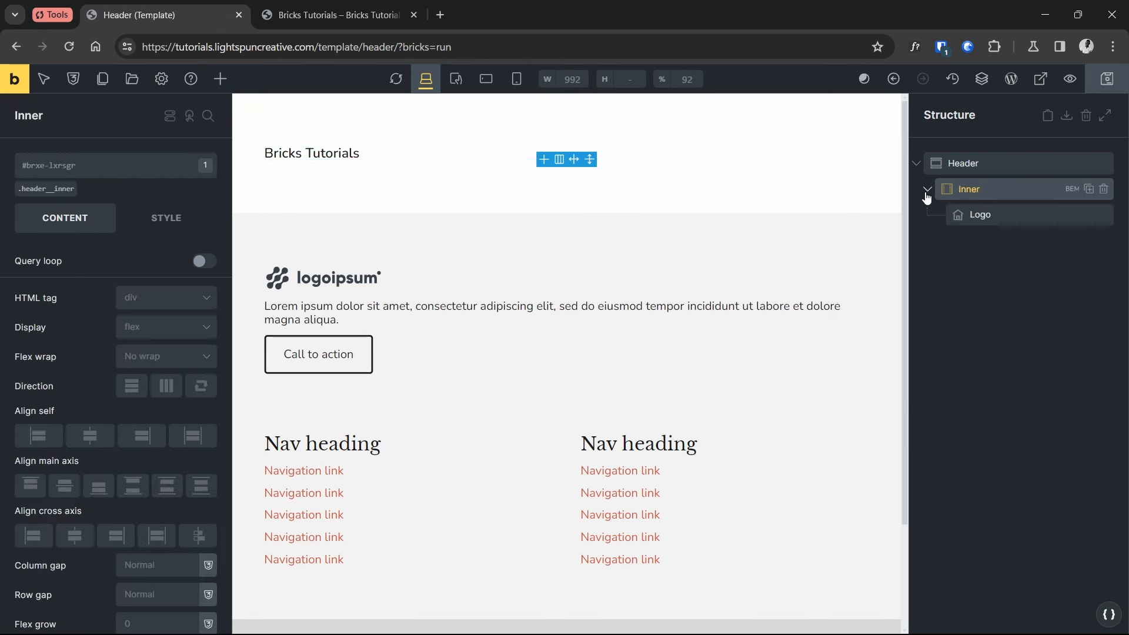
pyautogui.click(927, 191)
# Add a Nav (Nestable) element below the logo in the Inner container and assign it the class desktop-nav
pyautogui.click(220, 78)
pyautogui.write('nav')
pyautogui.moveTo(64, 182); pyautogui.dragTo(970, 222)
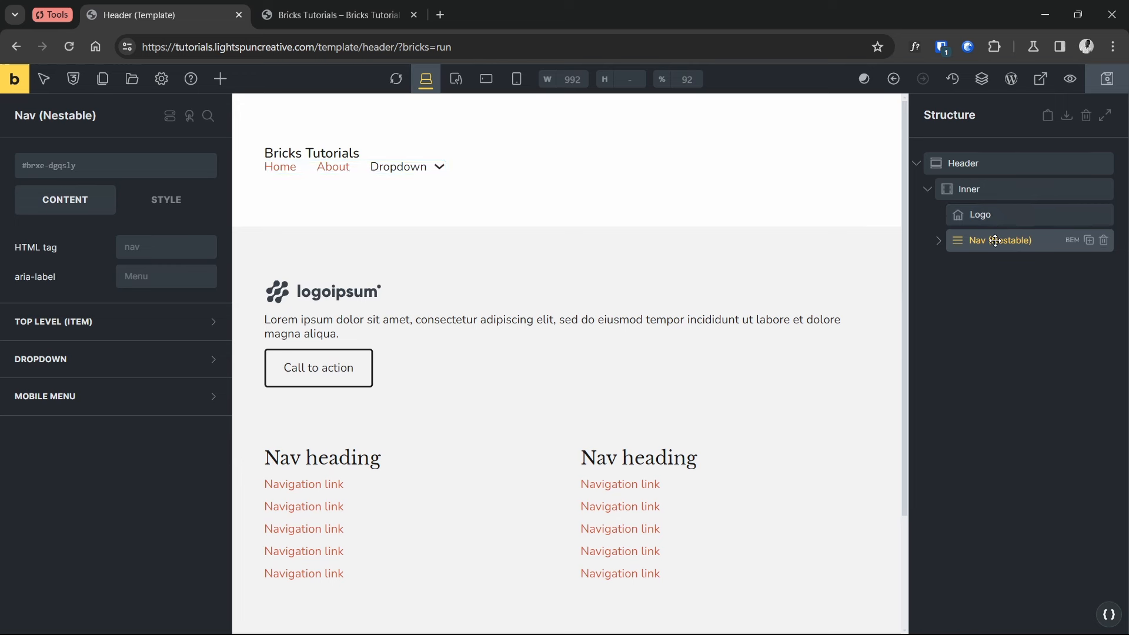
pyautogui.click(104, 170)
pyautogui.write('desk')
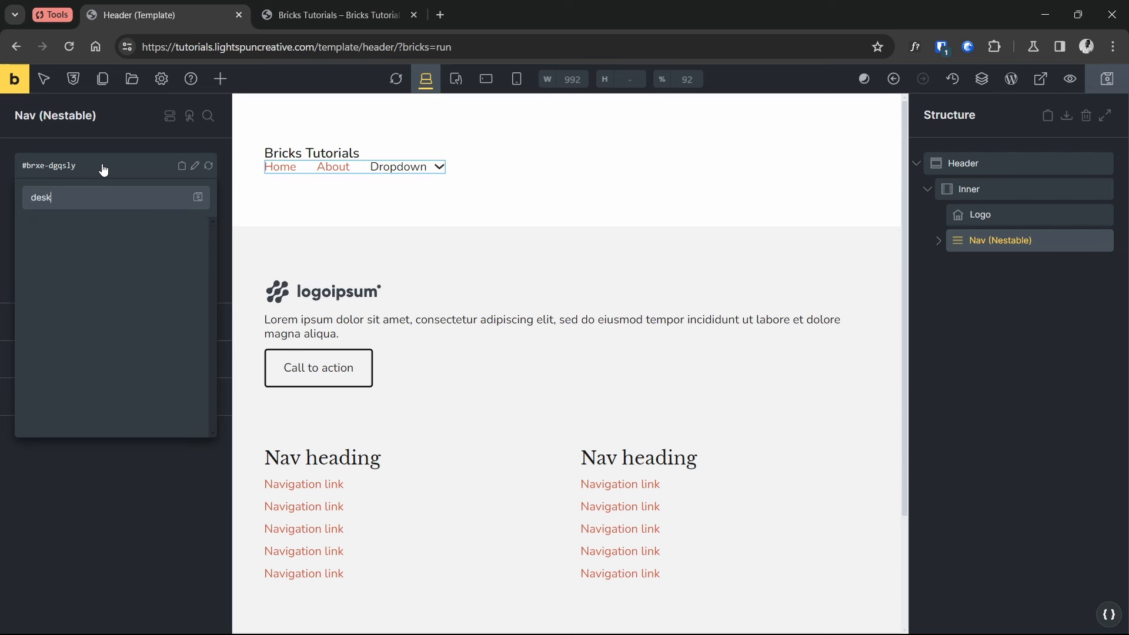
pyautogui.write('top-nav')
pyautogui.press('Return')
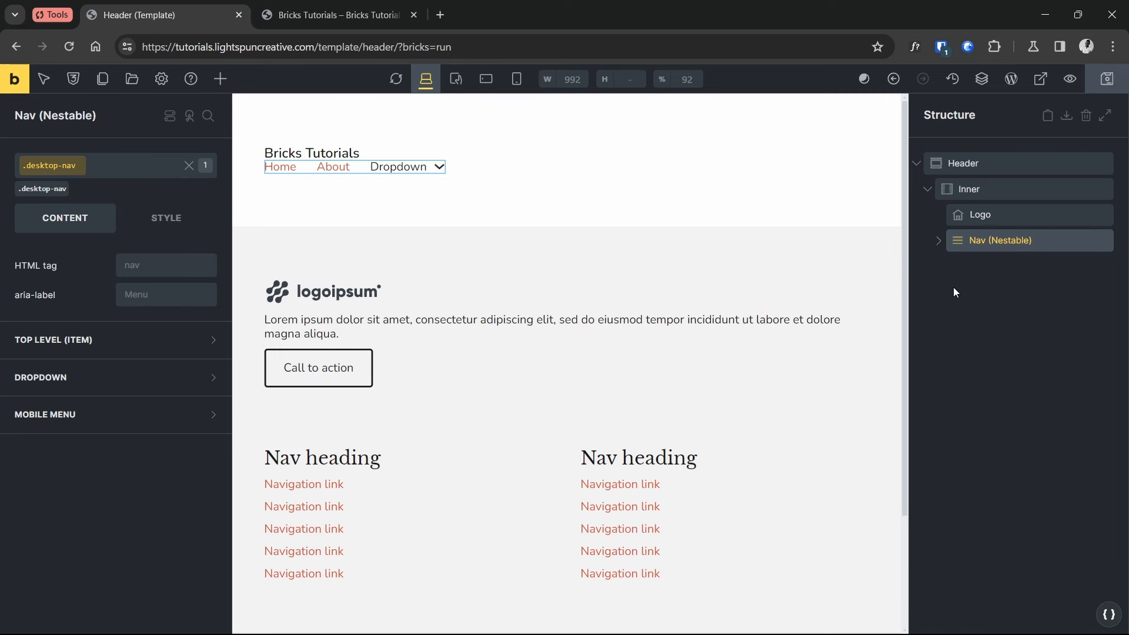
# Set linked top and bottom padding of 0 on the header class of the Header section
pyautogui.click(976, 163)
pyautogui.click(39, 192)
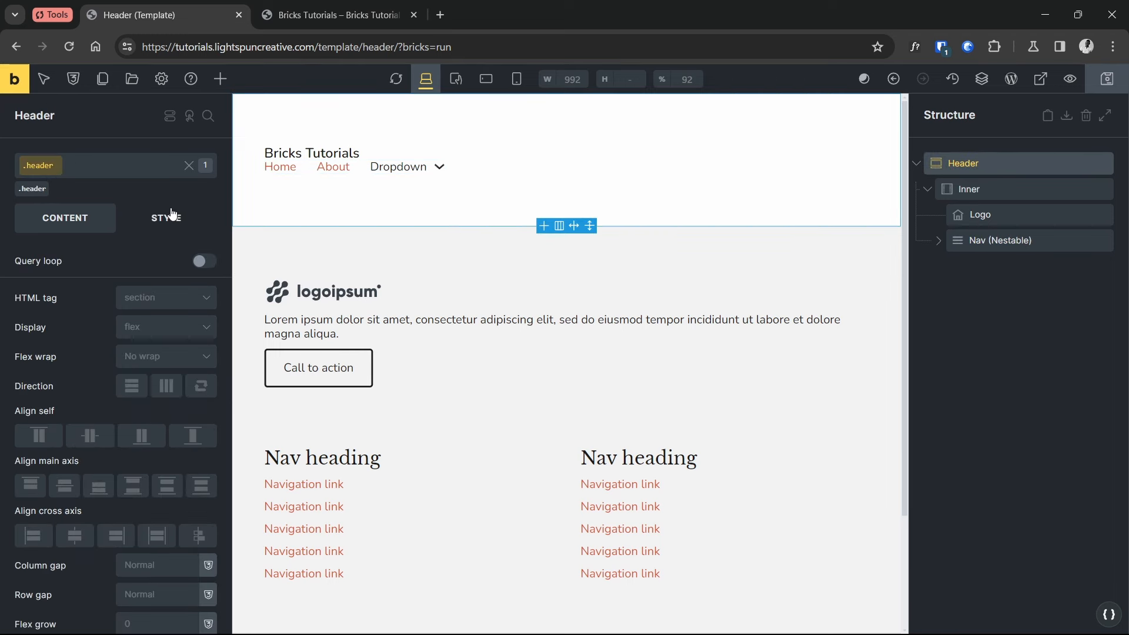
pyautogui.click(168, 217)
pyautogui.click(132, 265)
pyautogui.click(210, 449)
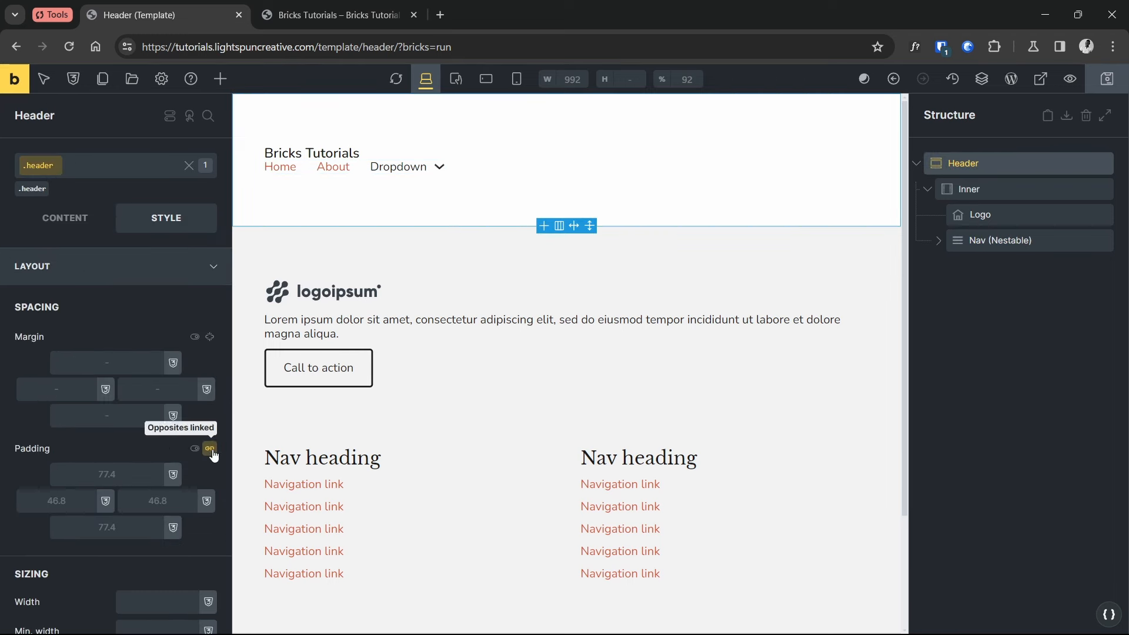
pyautogui.click(105, 473)
pyautogui.write('0')
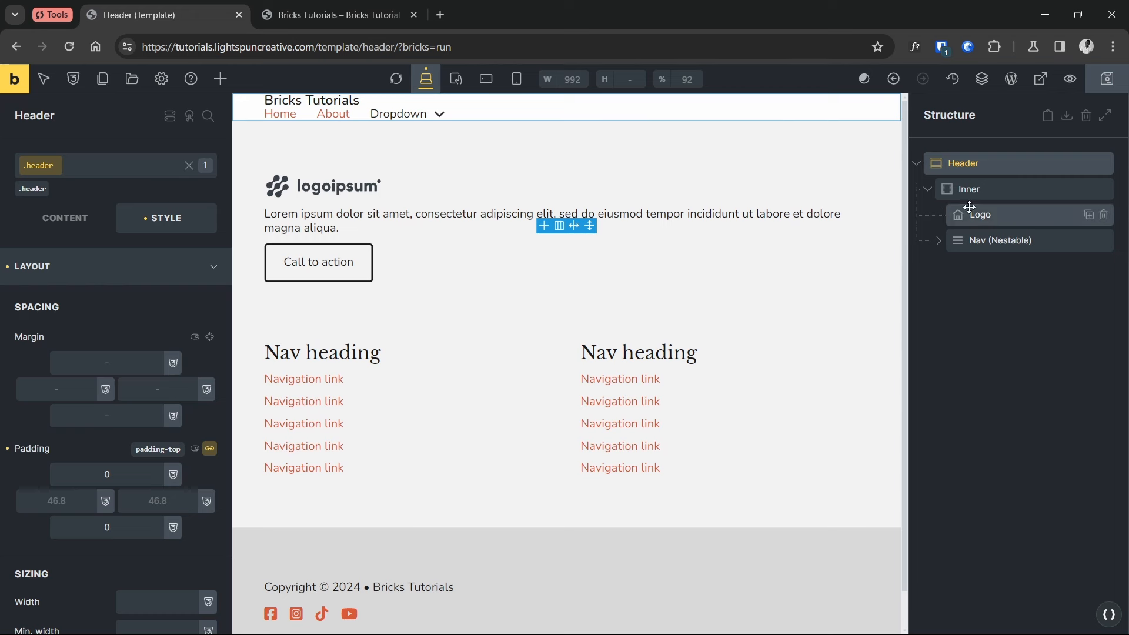
# Lay out the header__inner class horizontally, with space-between on the main axis and centered alignment on the cross axis
pyautogui.click(988, 190)
pyautogui.click(40, 191)
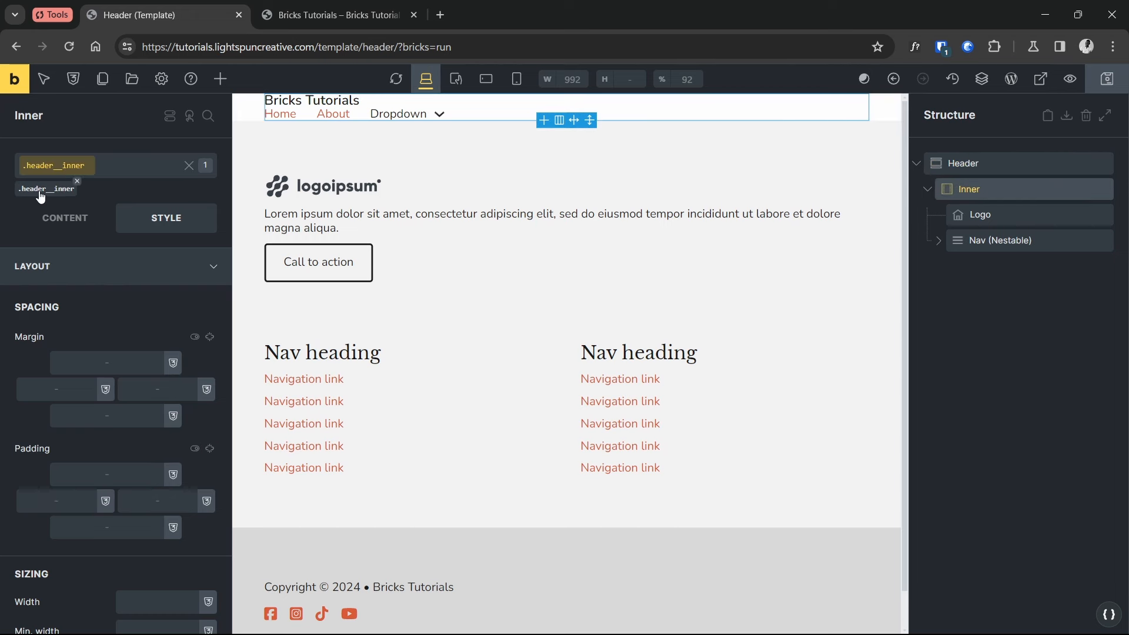
pyautogui.click(47, 218)
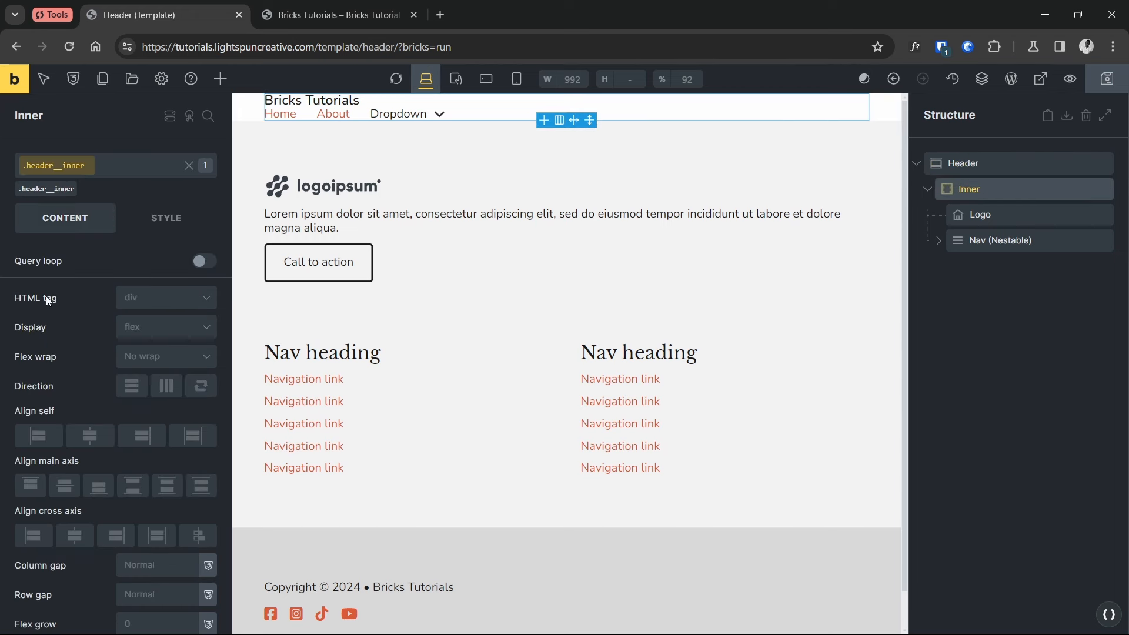
pyautogui.click(166, 386)
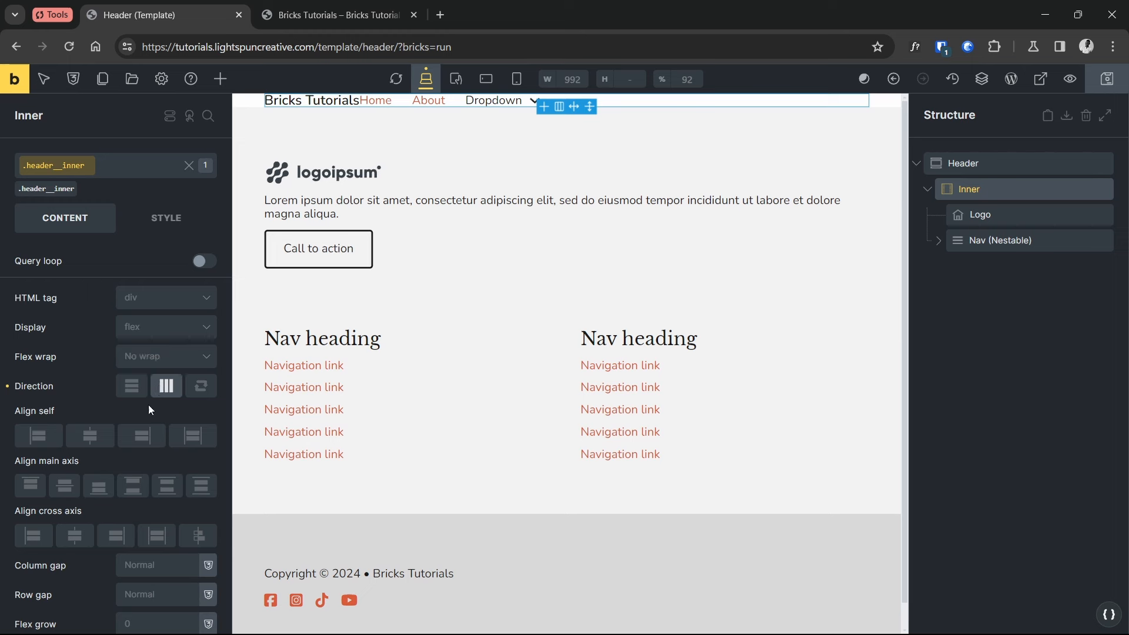
pyautogui.click(133, 486)
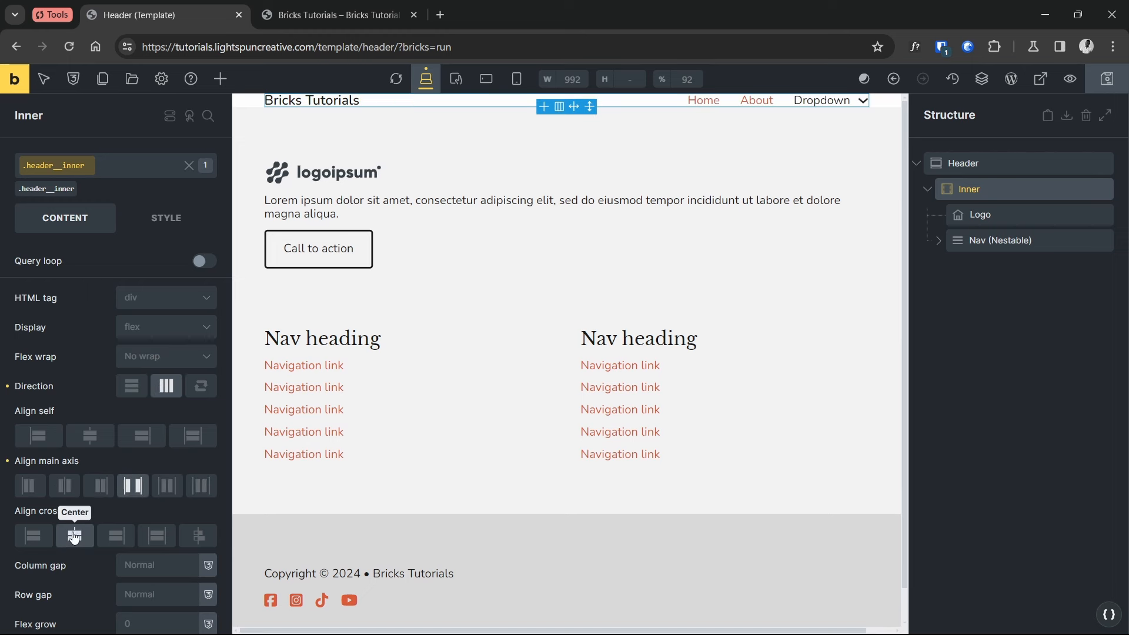
pyautogui.click(74, 535)
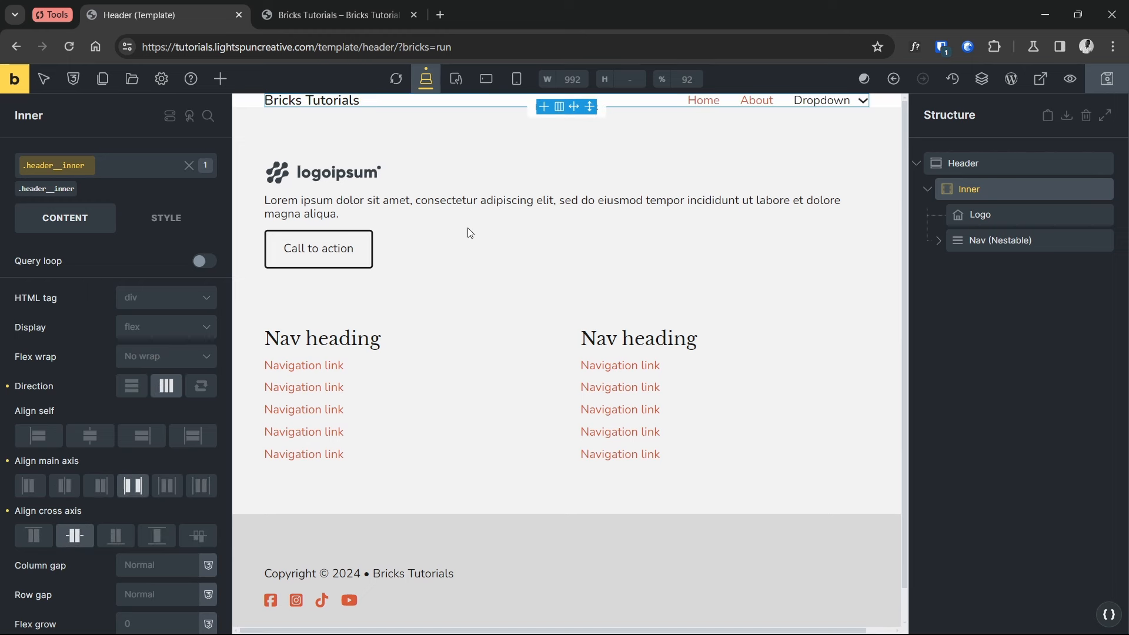
# Set the minimum height of the header__inner class to var(--my-header-height)
pyautogui.click(166, 217)
pyautogui.scroll(-5, 88, 382)
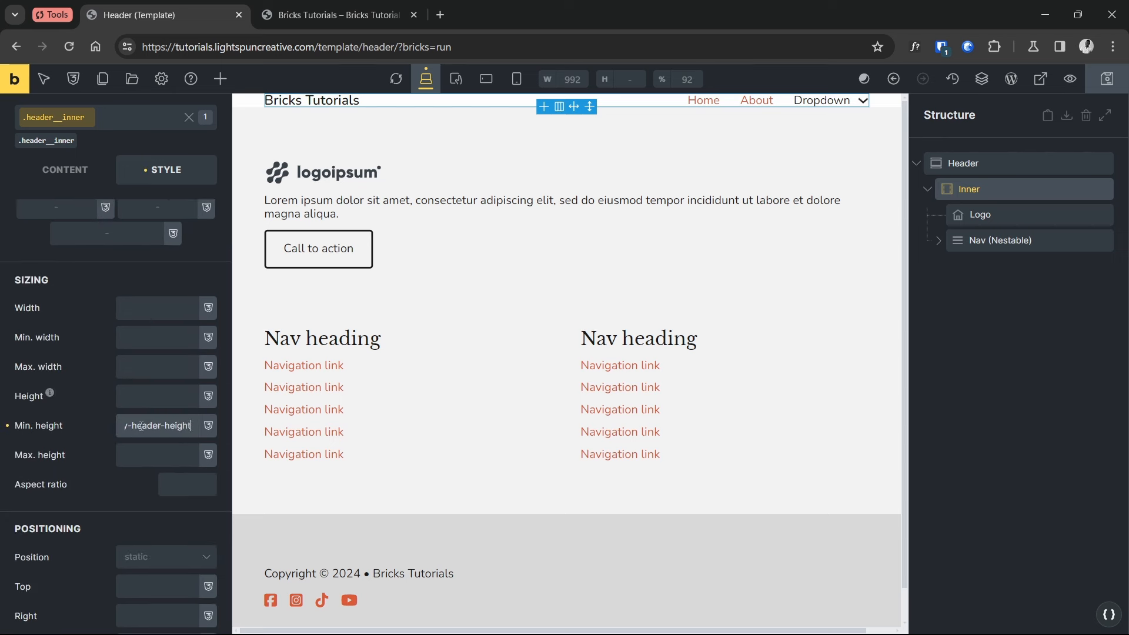
pyautogui.moveTo(123, 424); pyautogui.dragTo(108, 421)
pyautogui.click(107, 421)
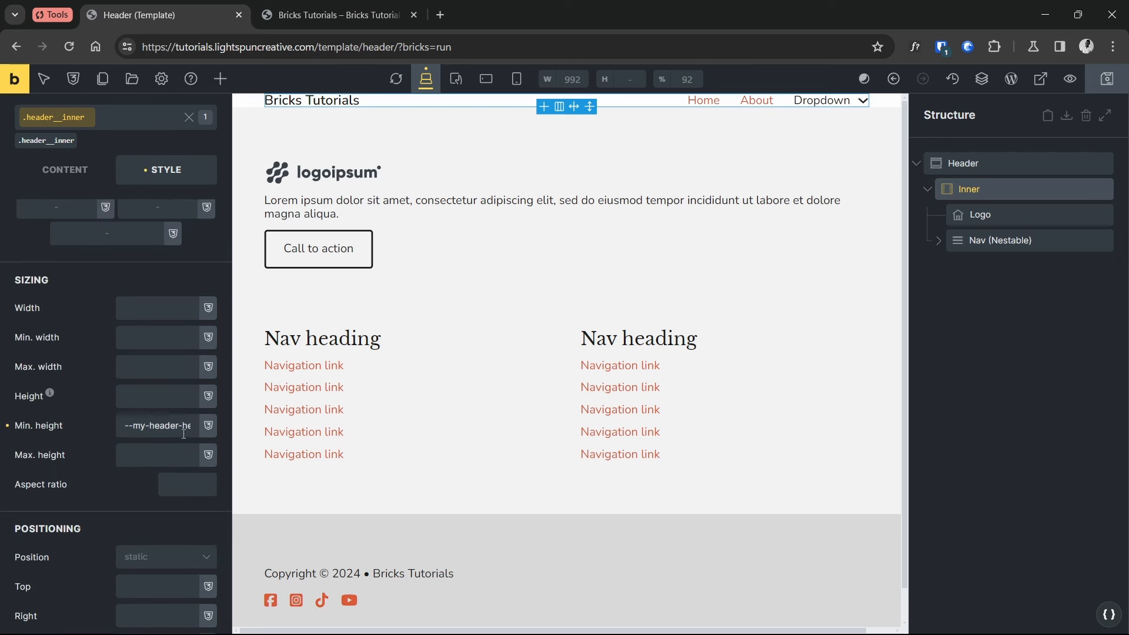
pyautogui.scroll(1, 179, 432)
pyautogui.click(178, 499)
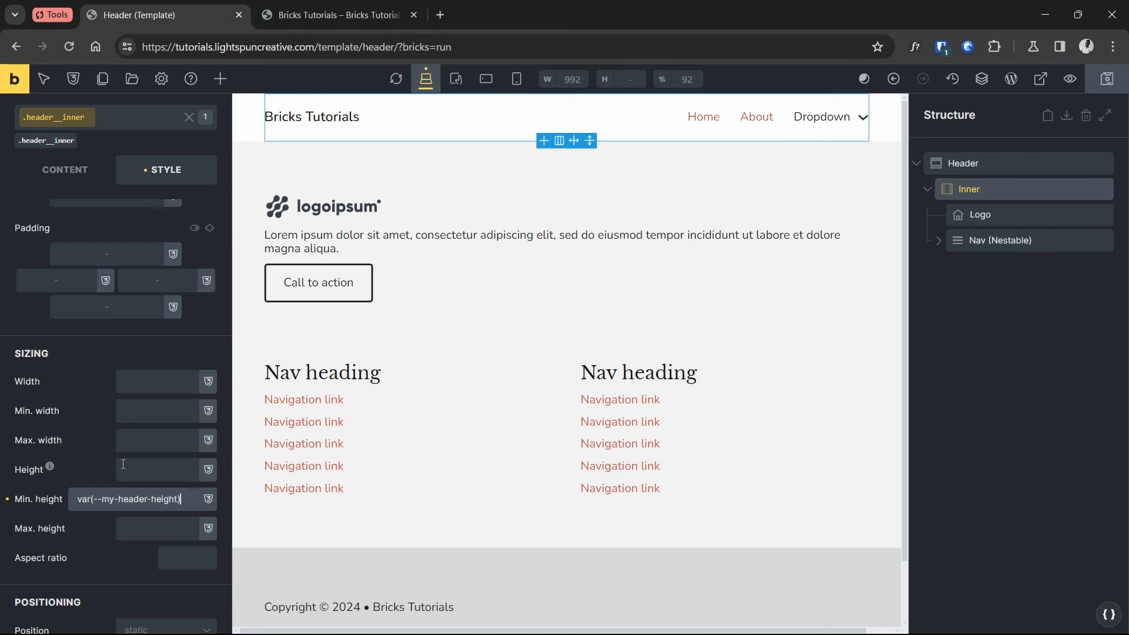
pyautogui.click(90, 471)
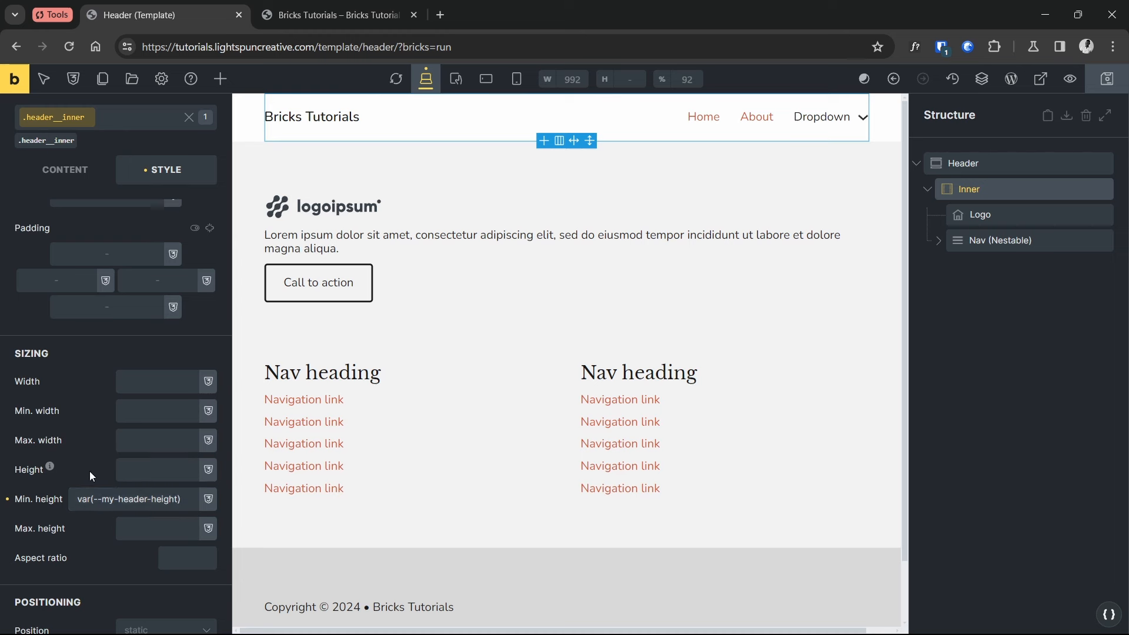
# Use logoipsum-logo-8.svg from the media library as the image of the header's Logo element
pyautogui.click(309, 117)
pyautogui.click(66, 201)
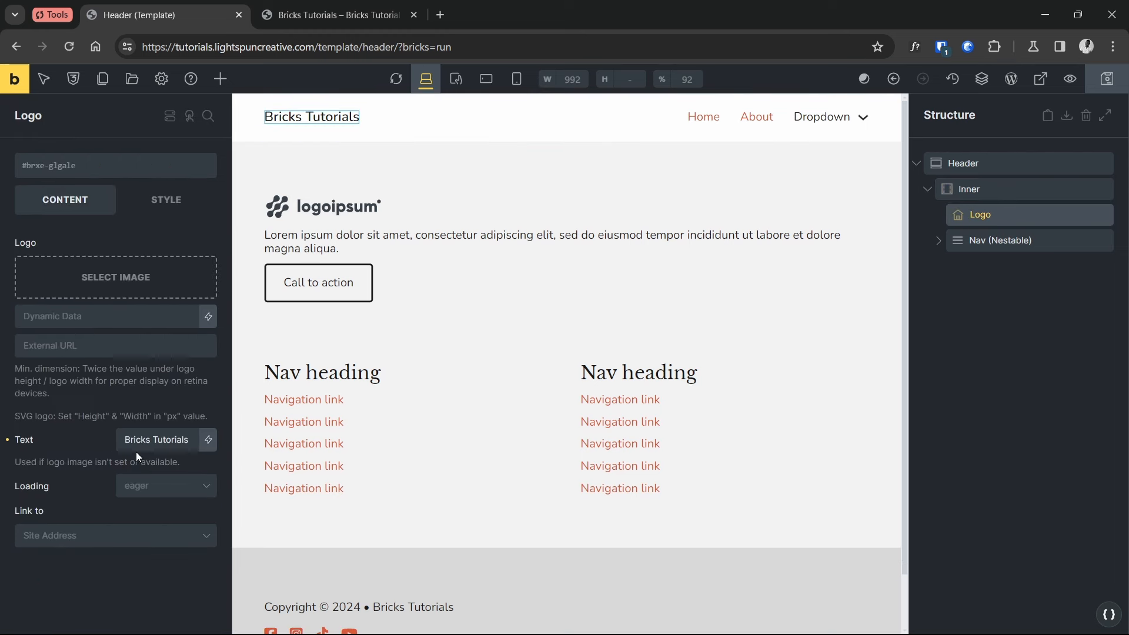
pyautogui.click(129, 279)
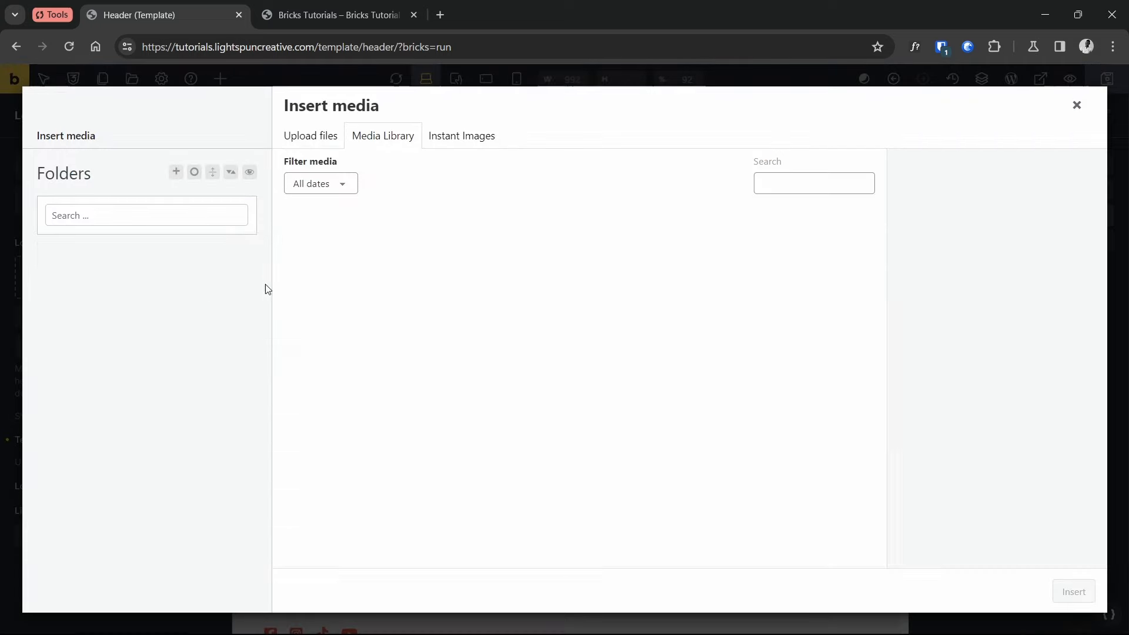
pyautogui.scroll(-6, 485, 353)
pyautogui.click(676, 360)
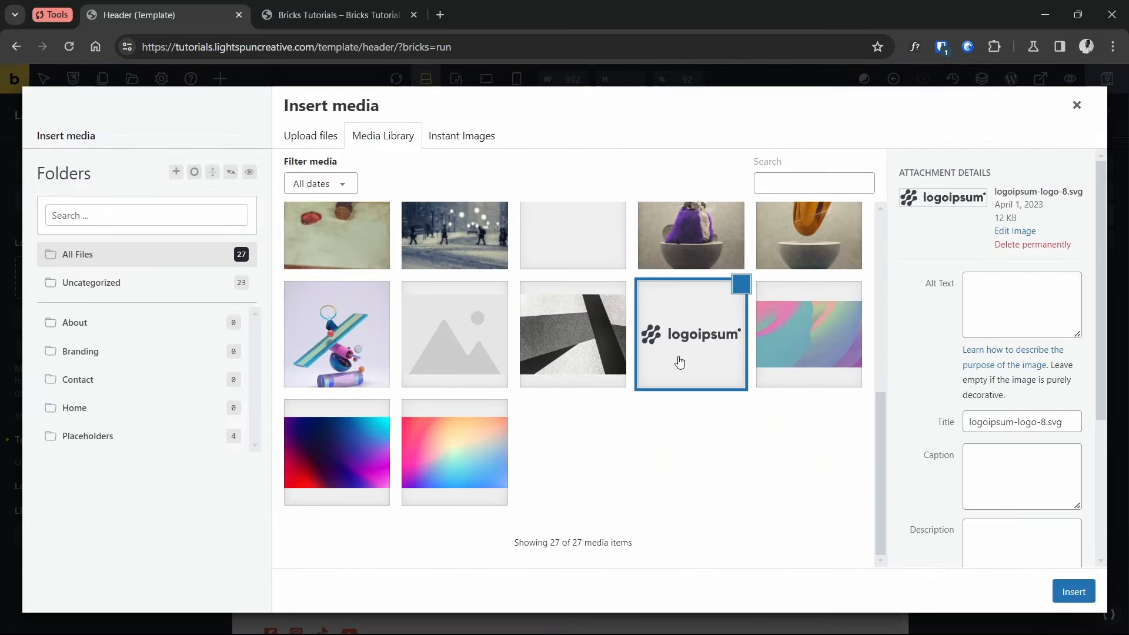
pyautogui.click(1074, 591)
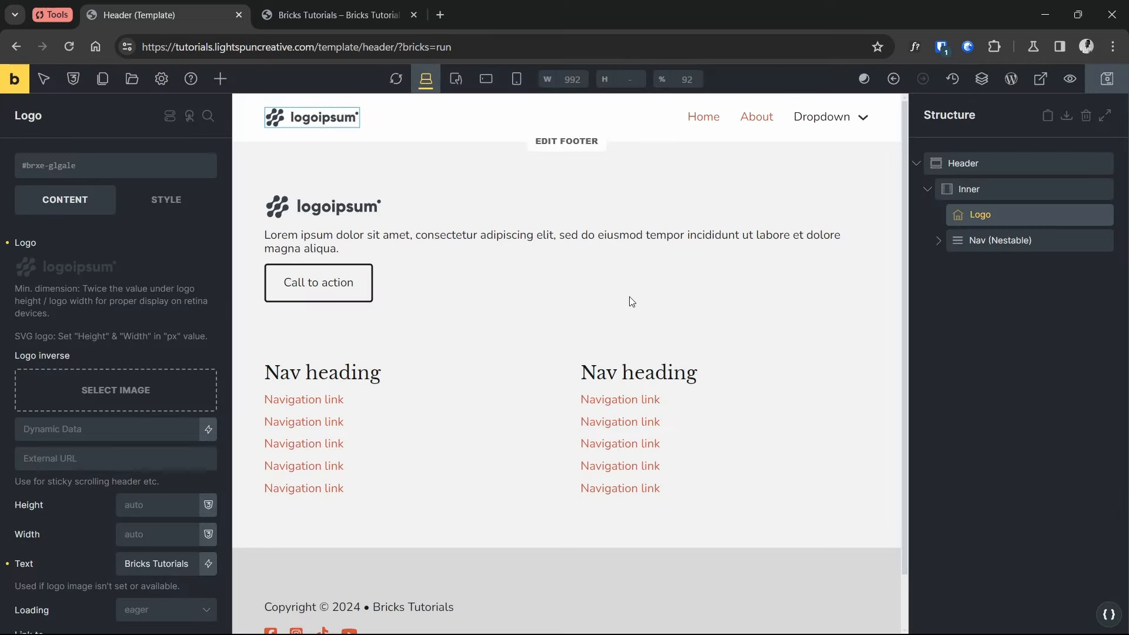
# Set the top-level item gap of the Nav (Nestable) element's desktop-nav class to 0.5em
pyautogui.click(988, 240)
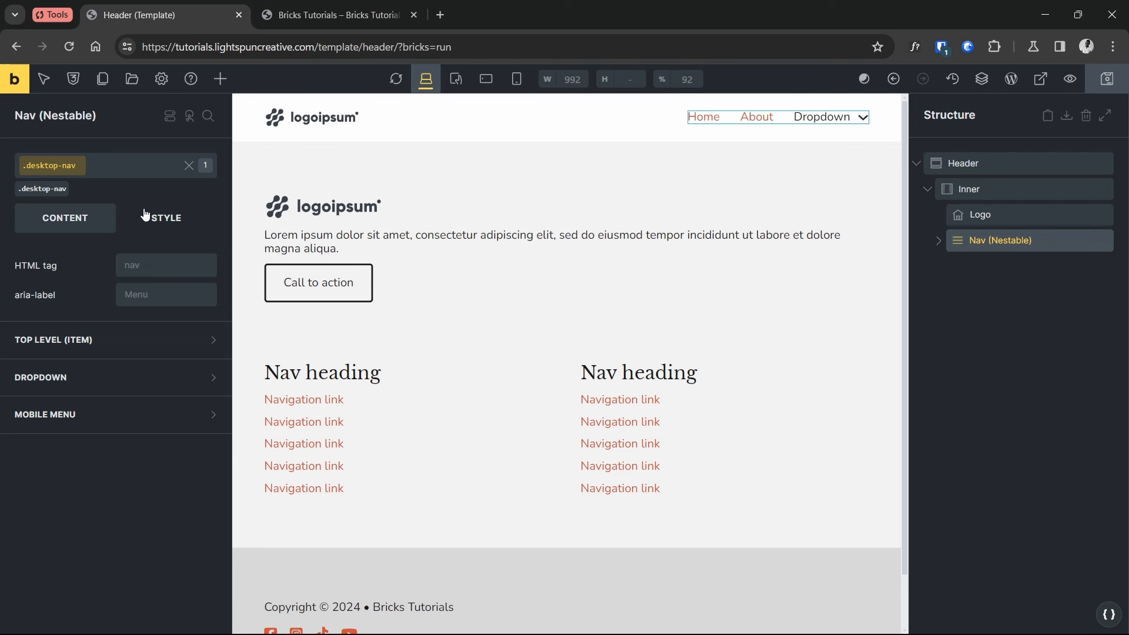
pyautogui.click(91, 344)
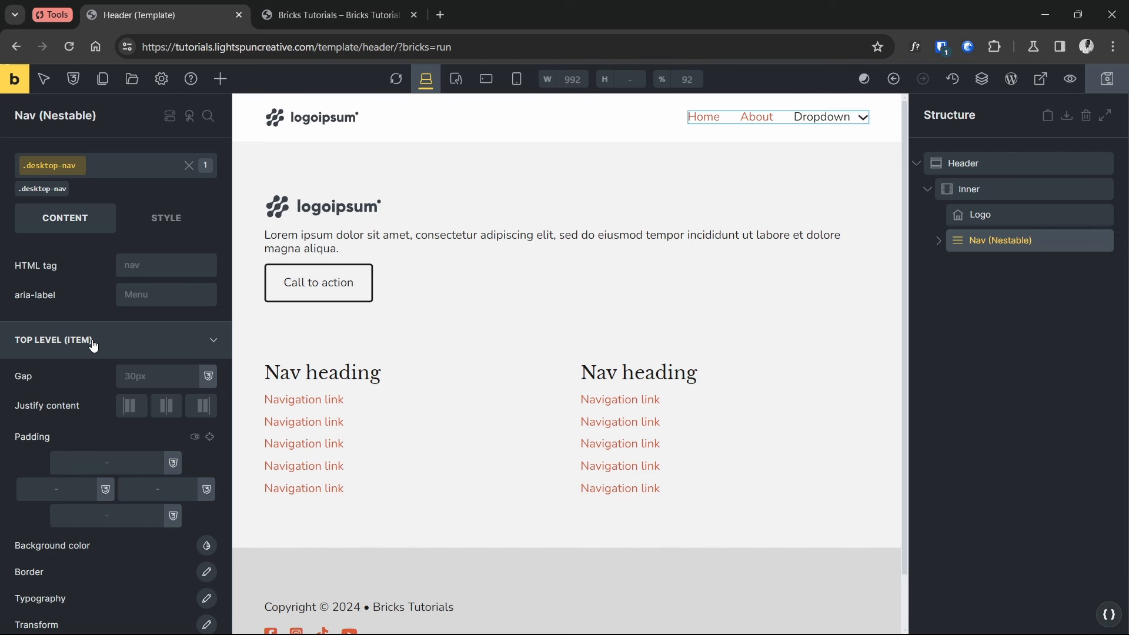
pyautogui.click(138, 379)
pyautogui.write('0.5em')
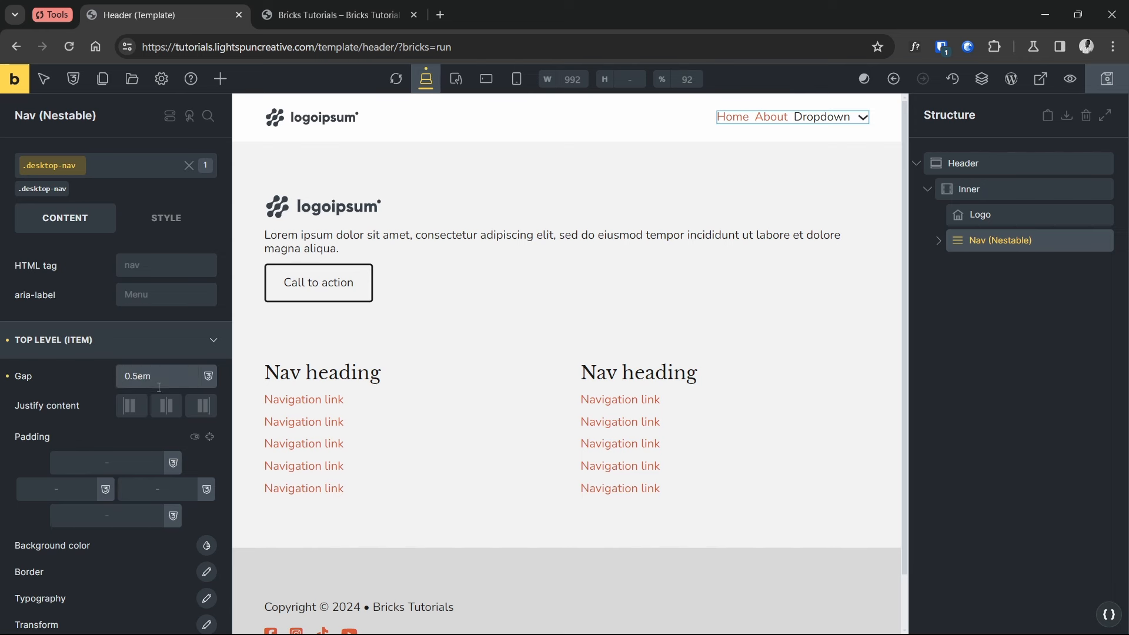
# Set the nav's top-level item padding to linked values of 0.4em top and bottom and 0.6em left and right
pyautogui.click(210, 436)
pyautogui.click(121, 462)
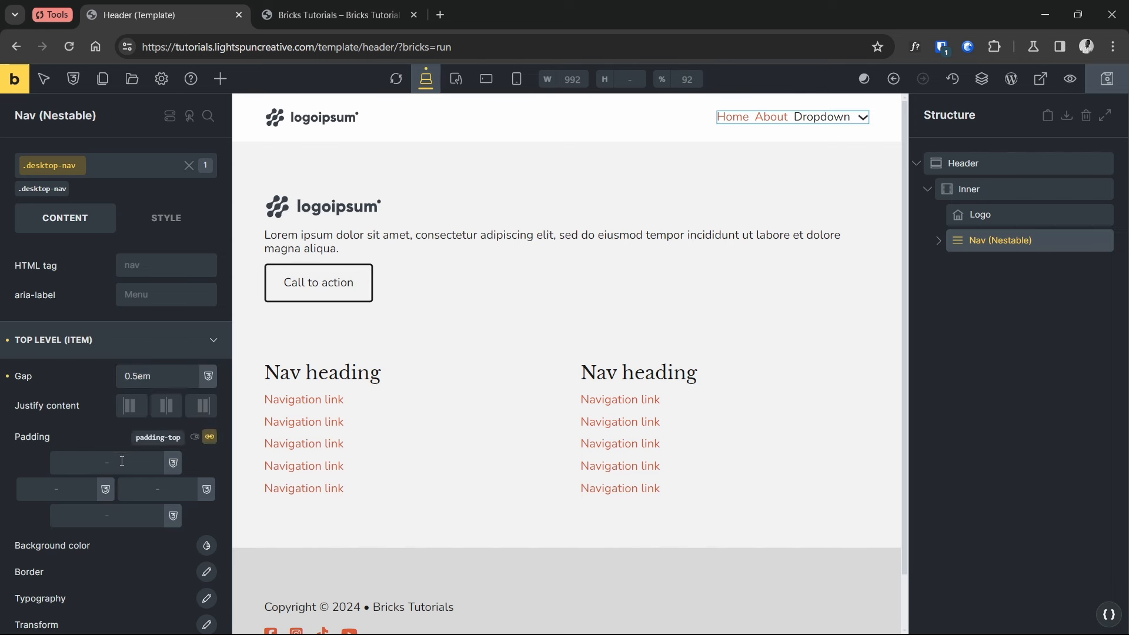
pyautogui.write('0.4em')
pyautogui.click(158, 488)
pyautogui.write('0.6em')
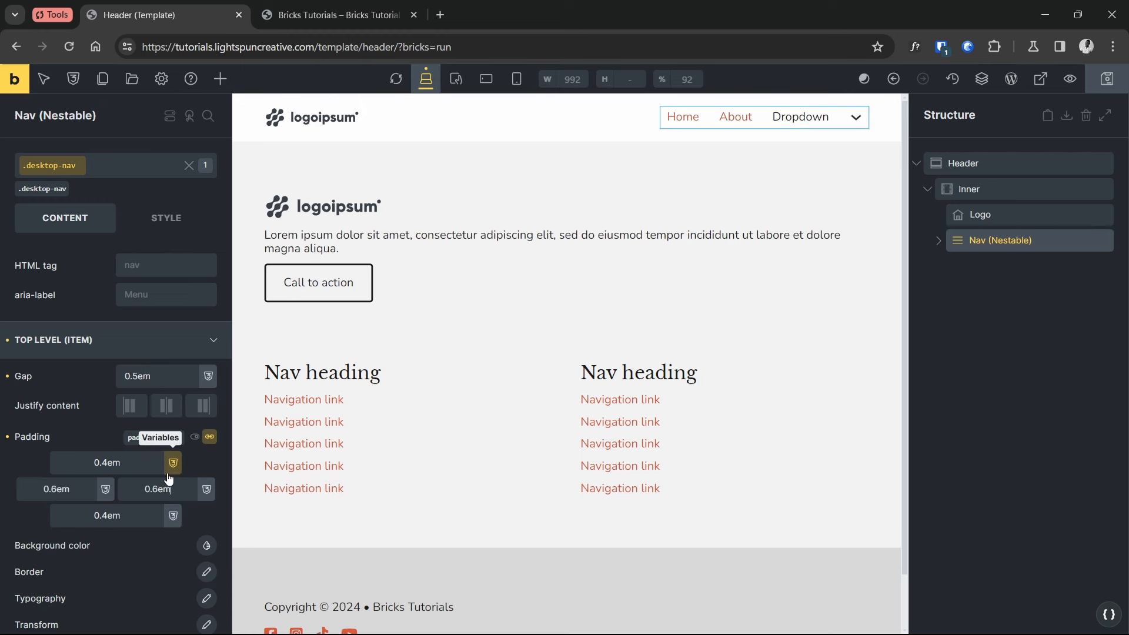
# Color the text of the nav's top-level items with a near-black Automatic.css swatch
pyautogui.scroll(-1, 143, 487)
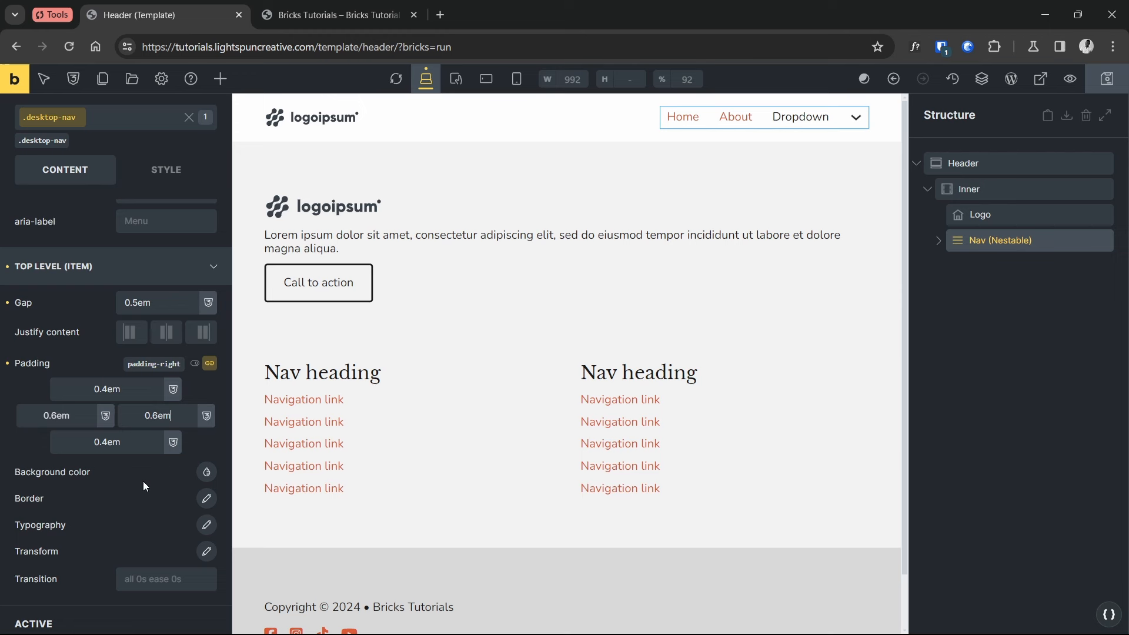
pyautogui.click(203, 530)
pyautogui.scroll(-4, 178, 502)
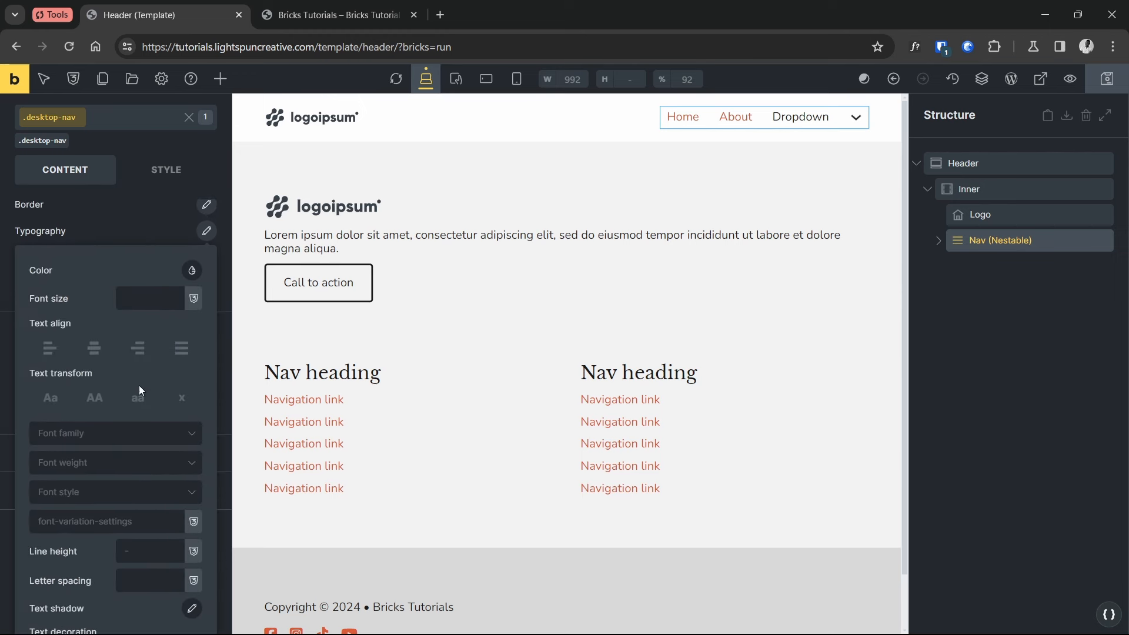
pyautogui.click(192, 272)
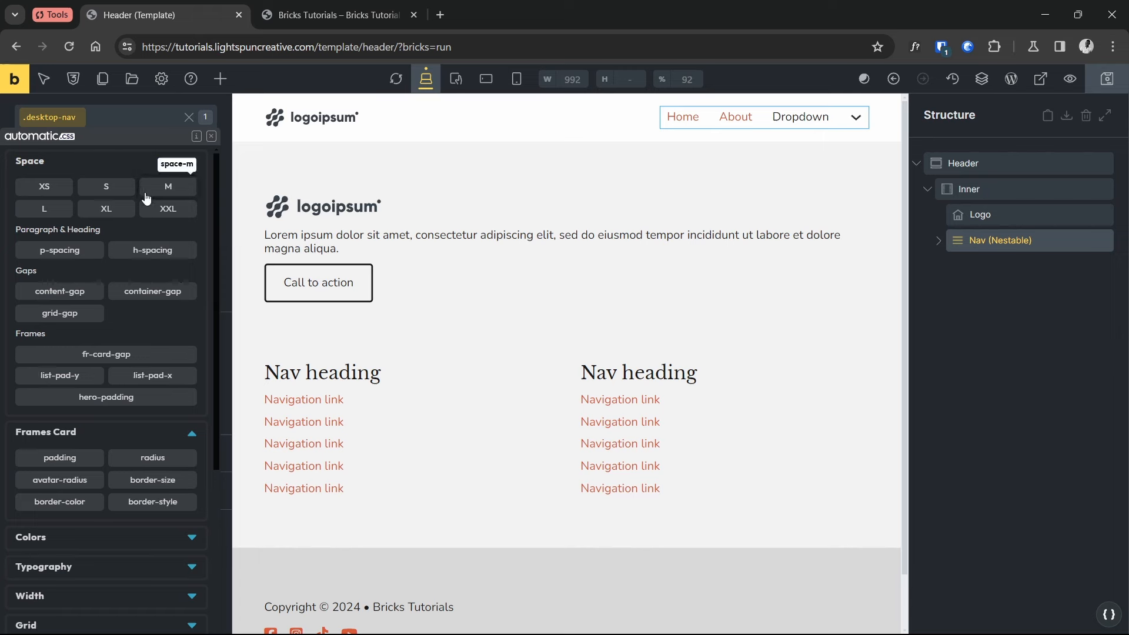
pyautogui.click(116, 538)
pyautogui.scroll(-3, 36, 464)
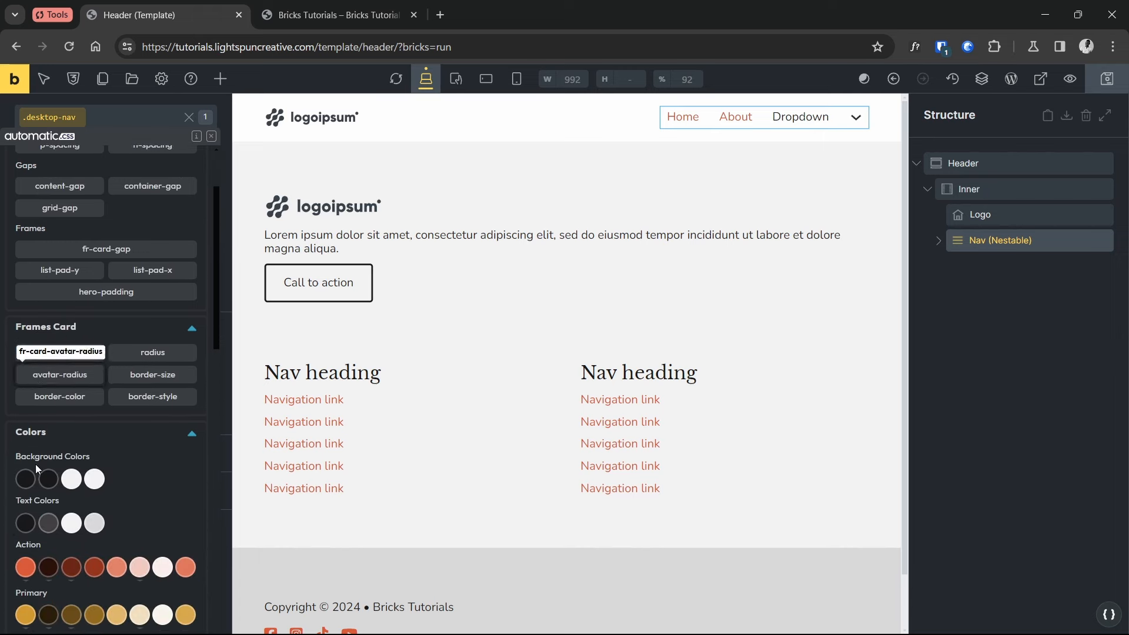
pyautogui.click(29, 479)
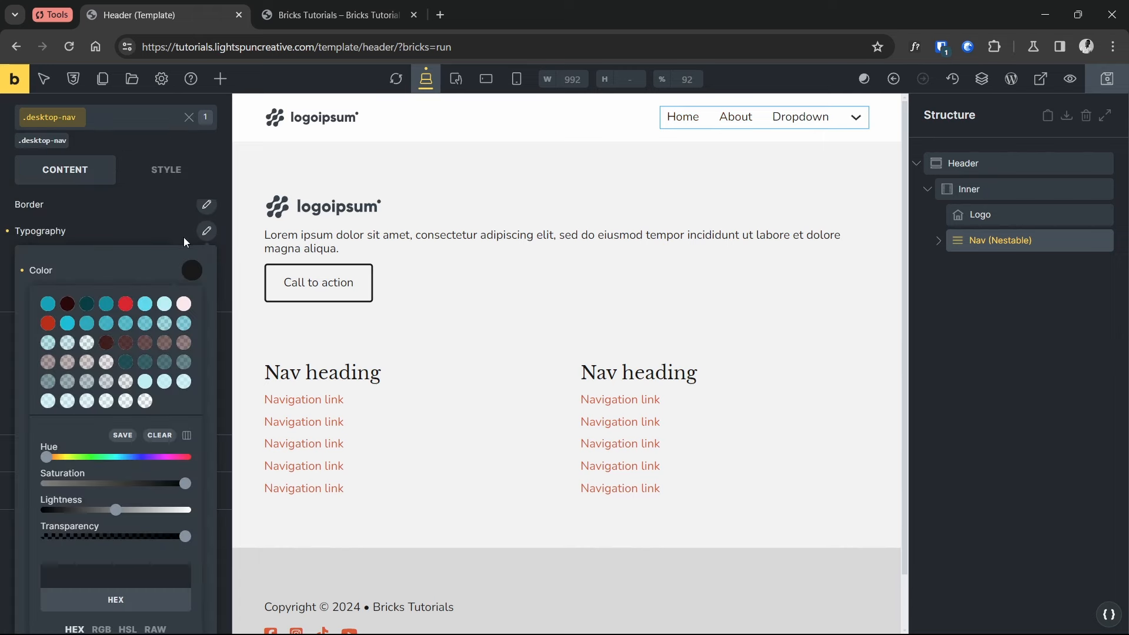
pyautogui.click(151, 264)
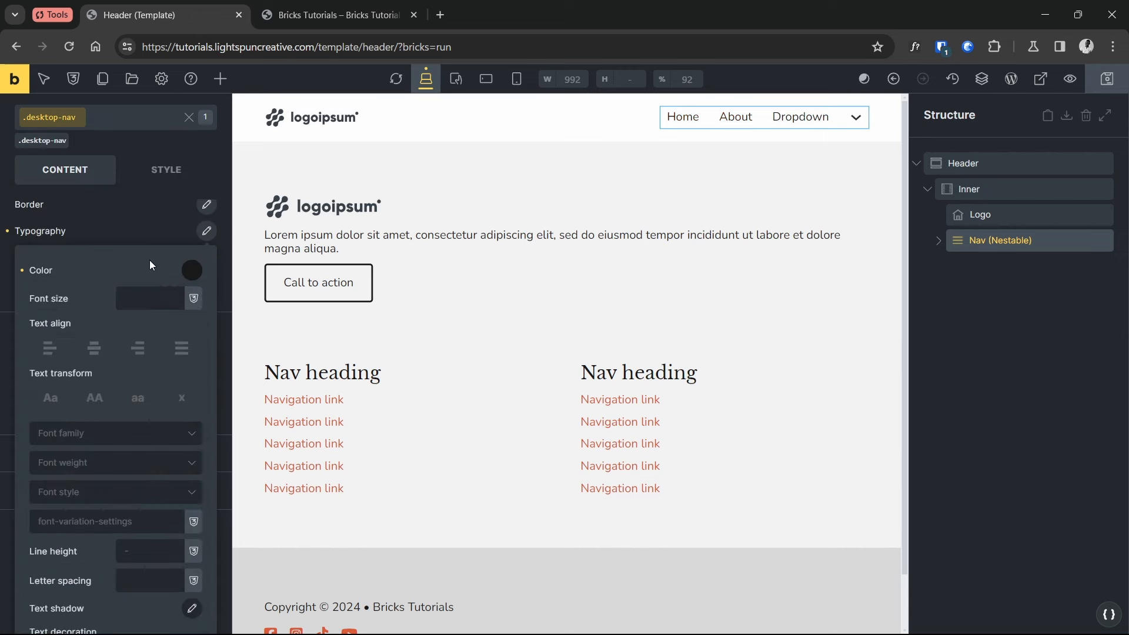
# Set the top-level nav items' font size to var(--text-s) and their font weight to 600
pyautogui.rightClick(164, 294)
pyautogui.scroll(1, 111, 240)
pyautogui.scroll(2, 112, 239)
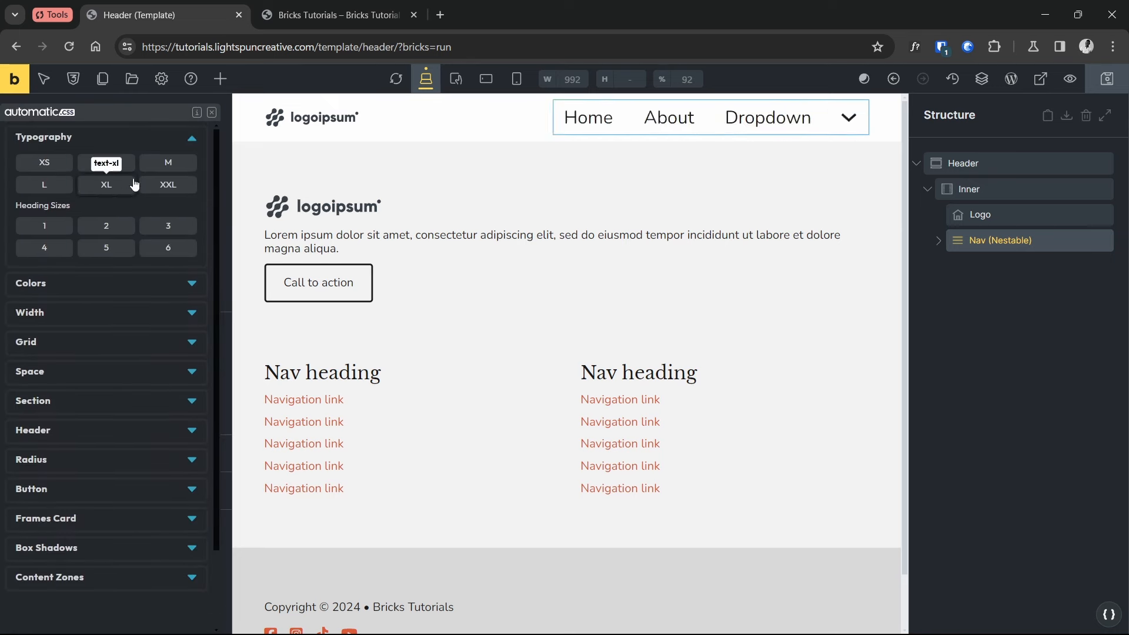
pyautogui.click(110, 165)
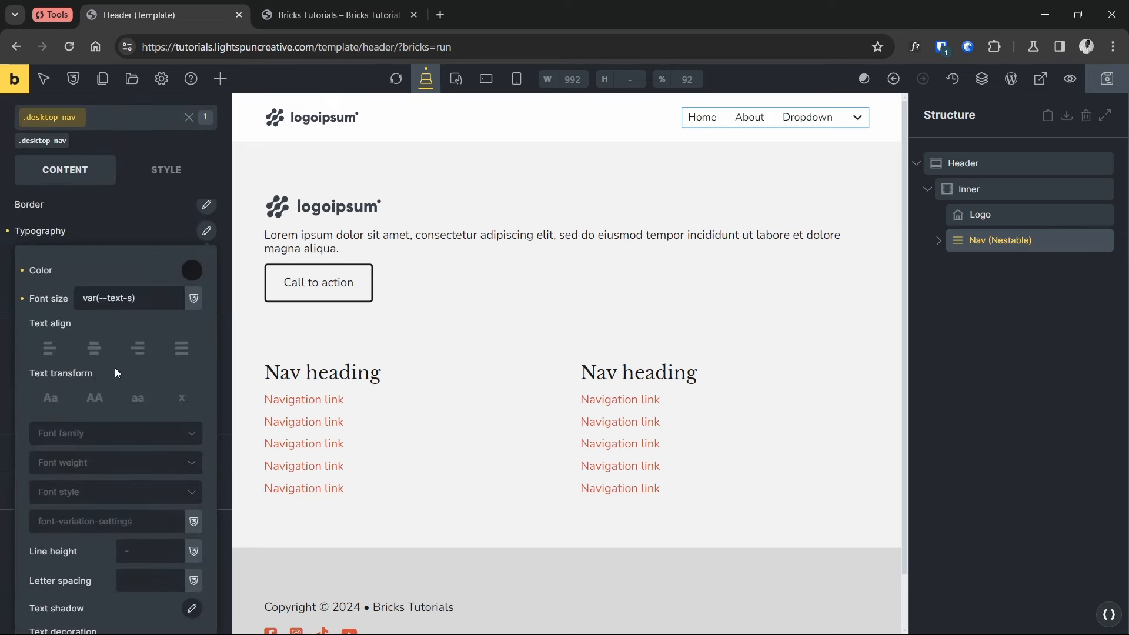
pyautogui.click(189, 463)
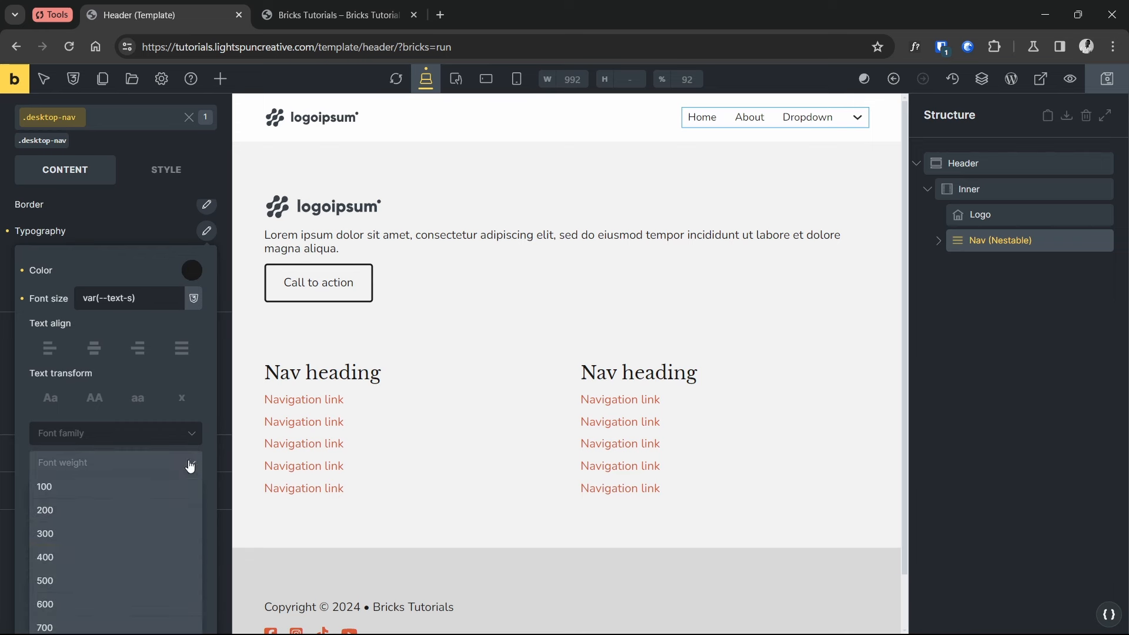
pyautogui.click(58, 605)
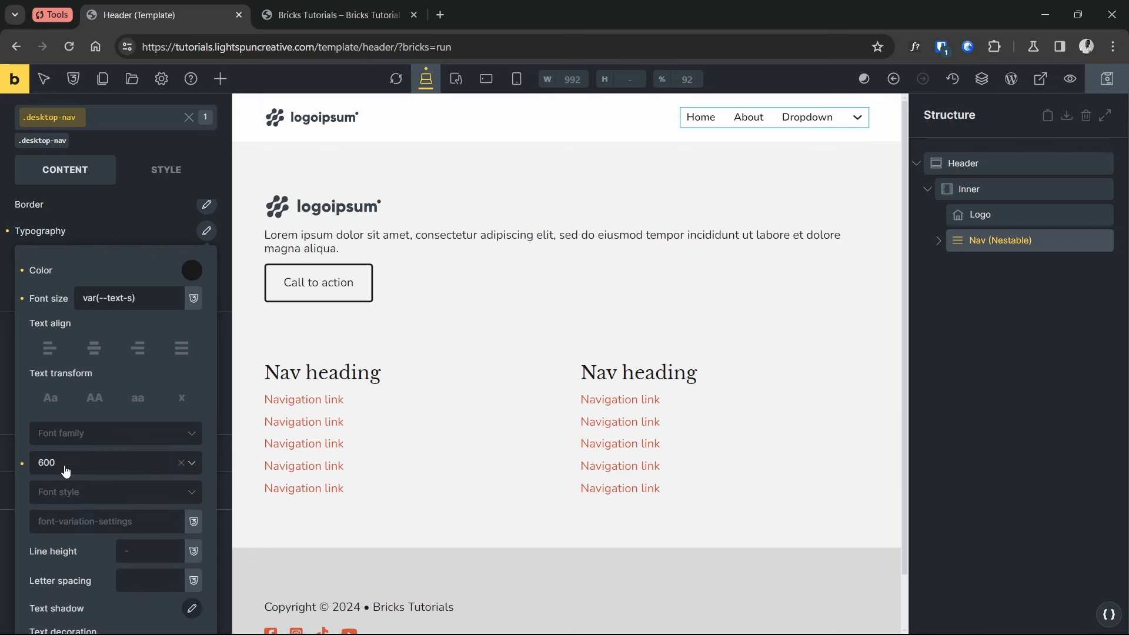
pyautogui.click(204, 238)
pyautogui.scroll(5, 126, 317)
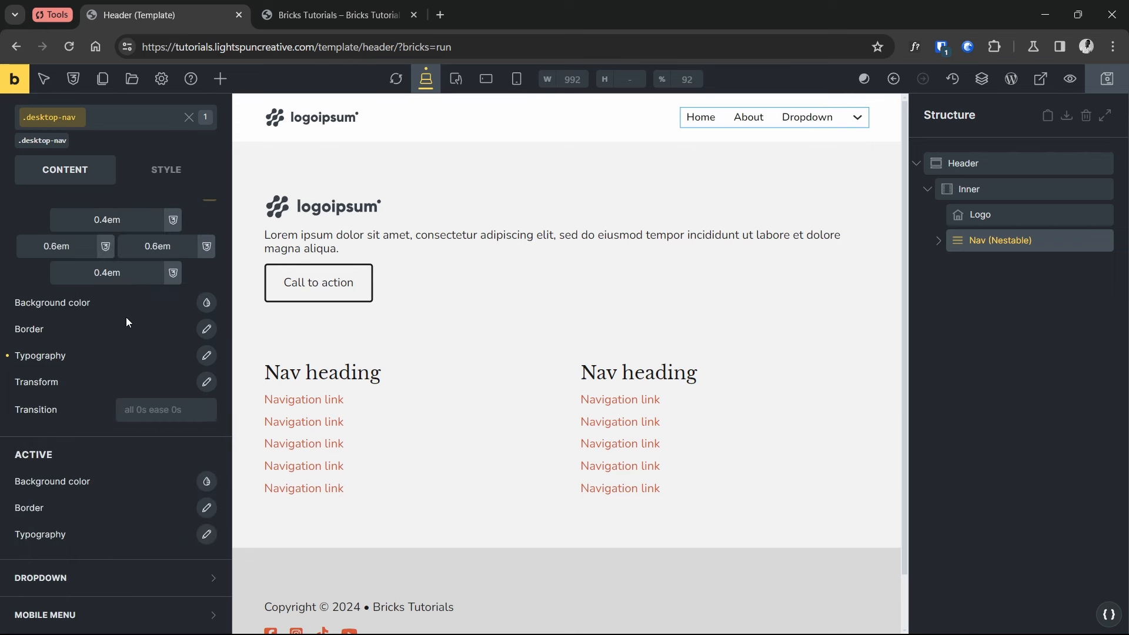
pyautogui.click(123, 321)
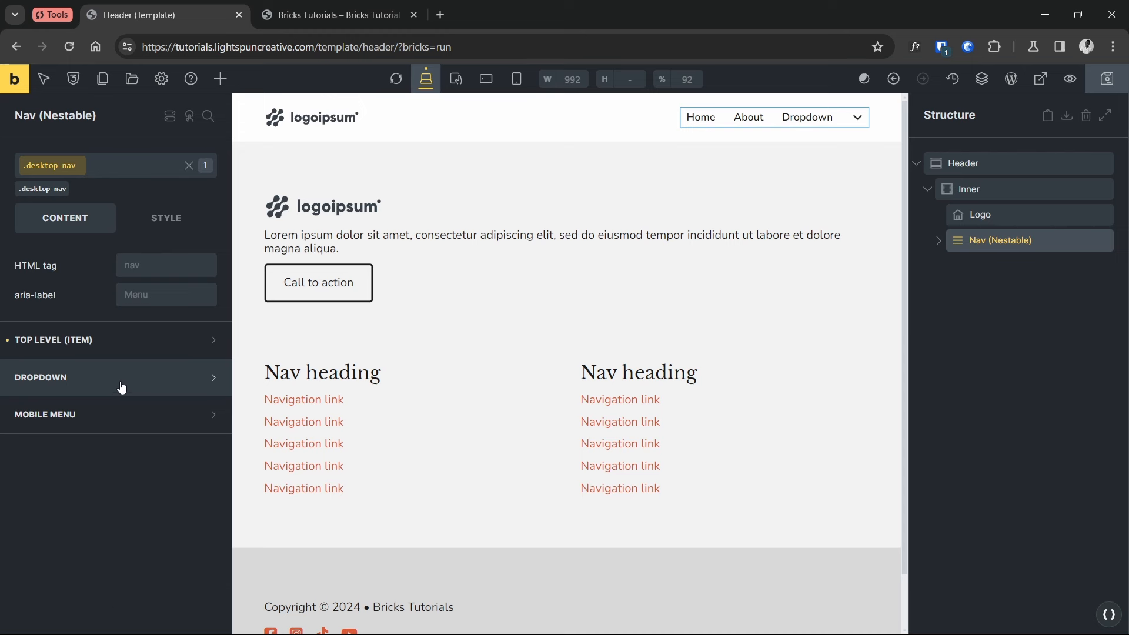
# Set the dropdown icon gap of the desktop-nav class to 0
pyautogui.click(119, 387)
pyautogui.scroll(-1, 121, 395)
pyautogui.scroll(-2, 122, 394)
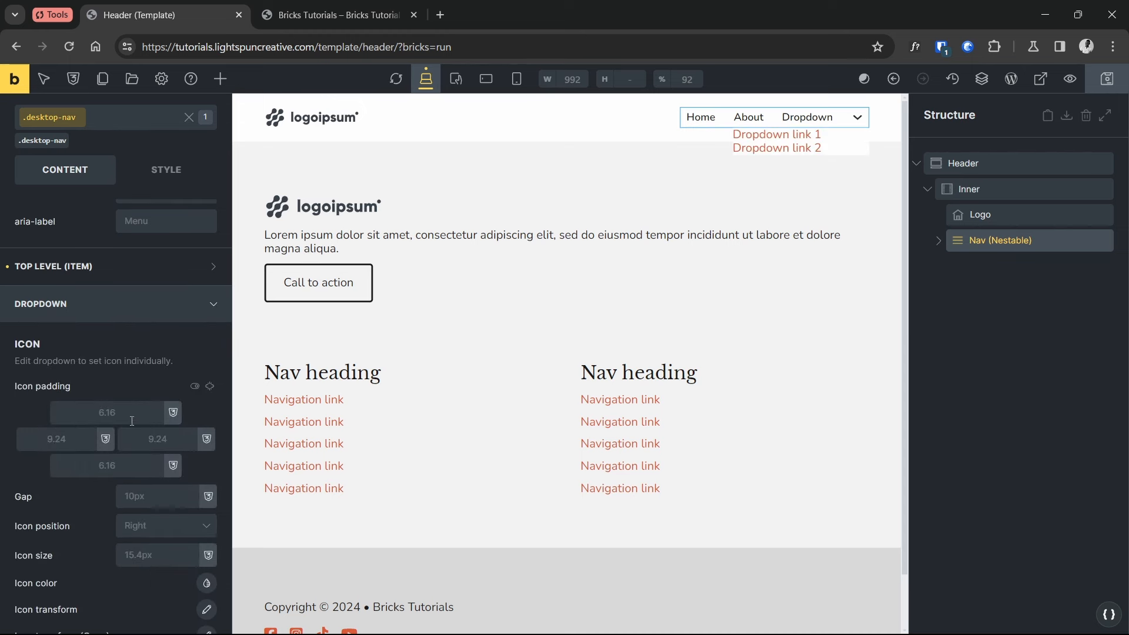
pyautogui.click(138, 495)
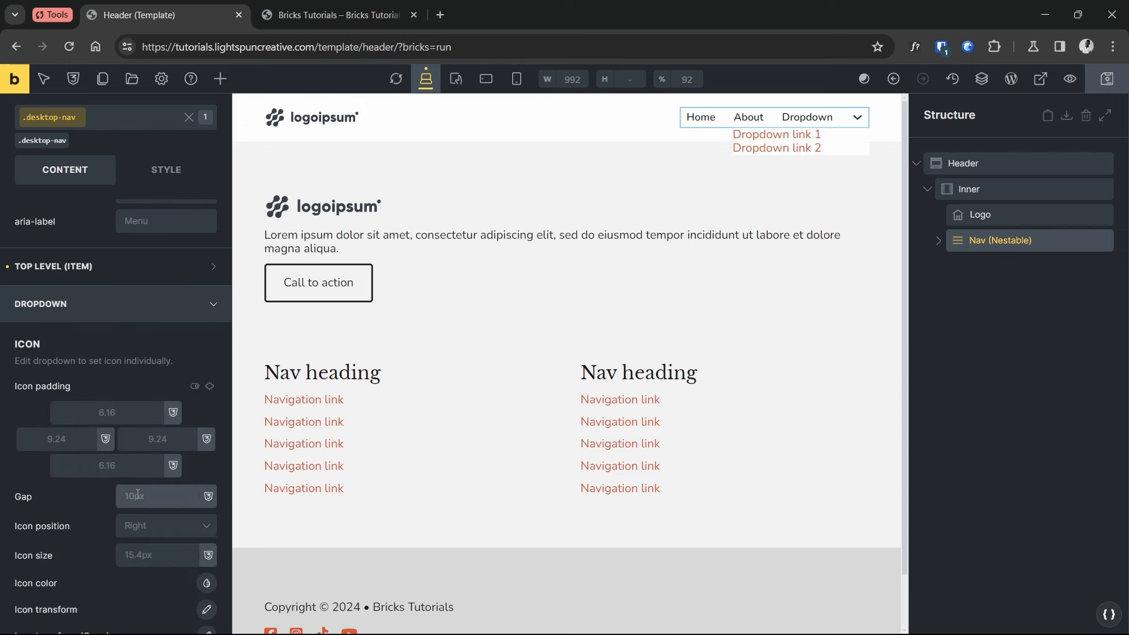
pyautogui.write('0')
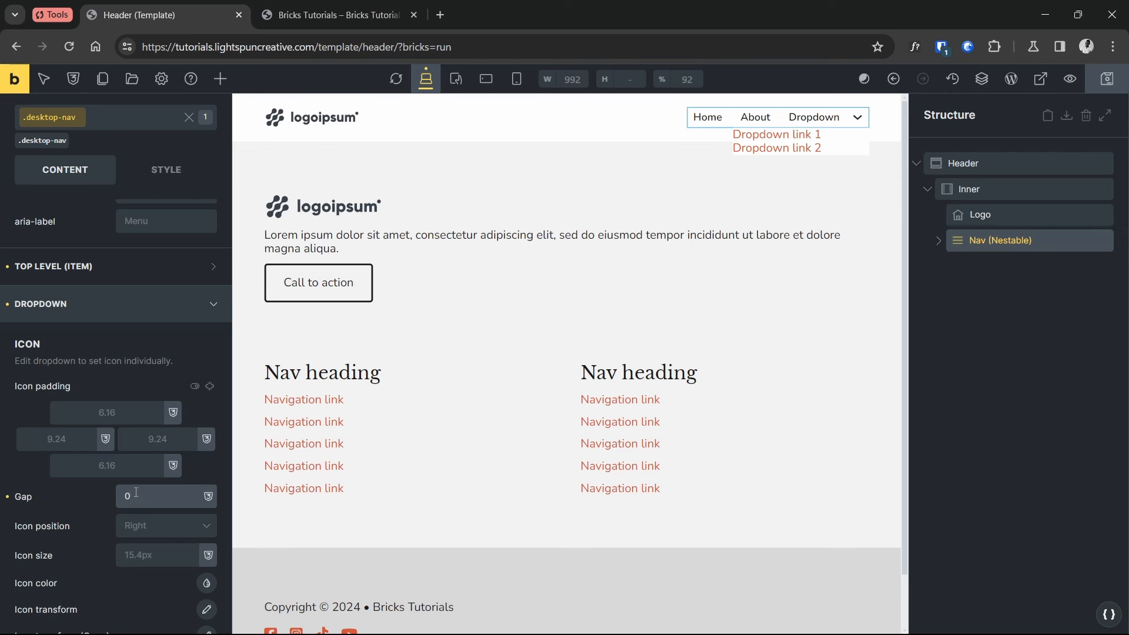
# Give the nav's dropdown content a linked border width of 1px on all sides
pyautogui.scroll(-3, 117, 476)
pyautogui.scroll(-5, 81, 453)
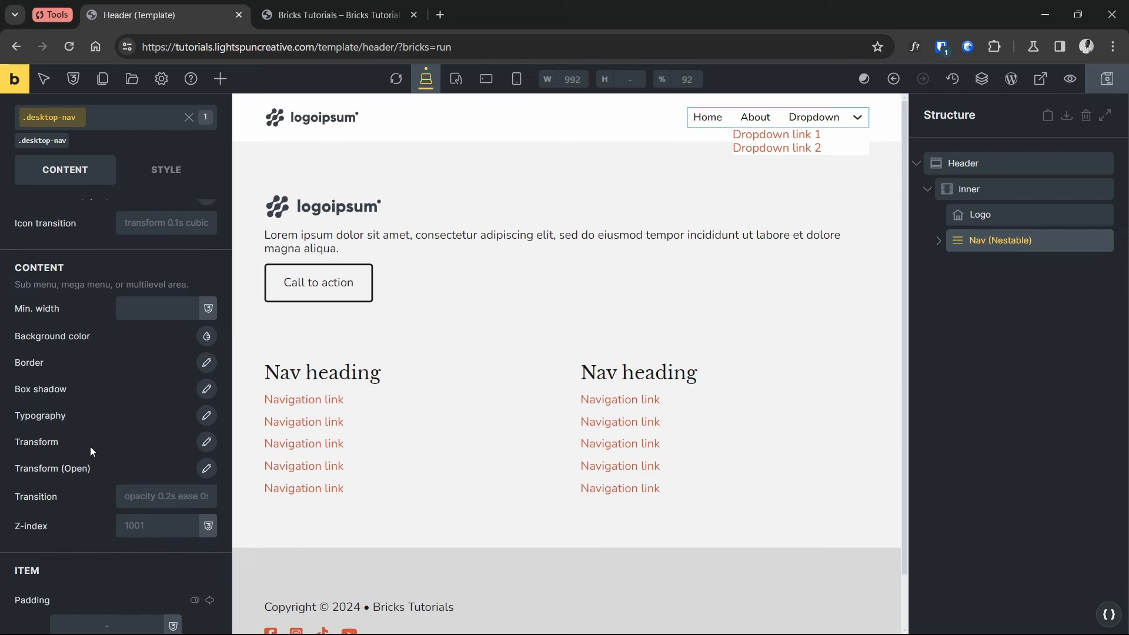
pyautogui.click(206, 362)
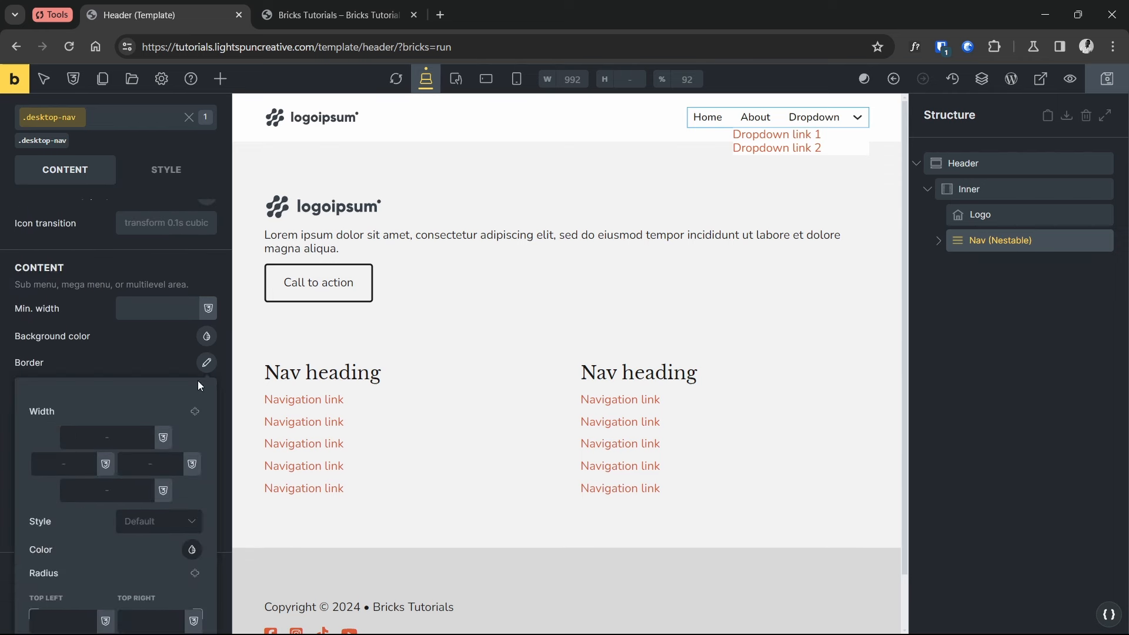
pyautogui.click(198, 414)
pyautogui.click(115, 436)
pyautogui.write('1px')
pyautogui.scroll(-1, 124, 493)
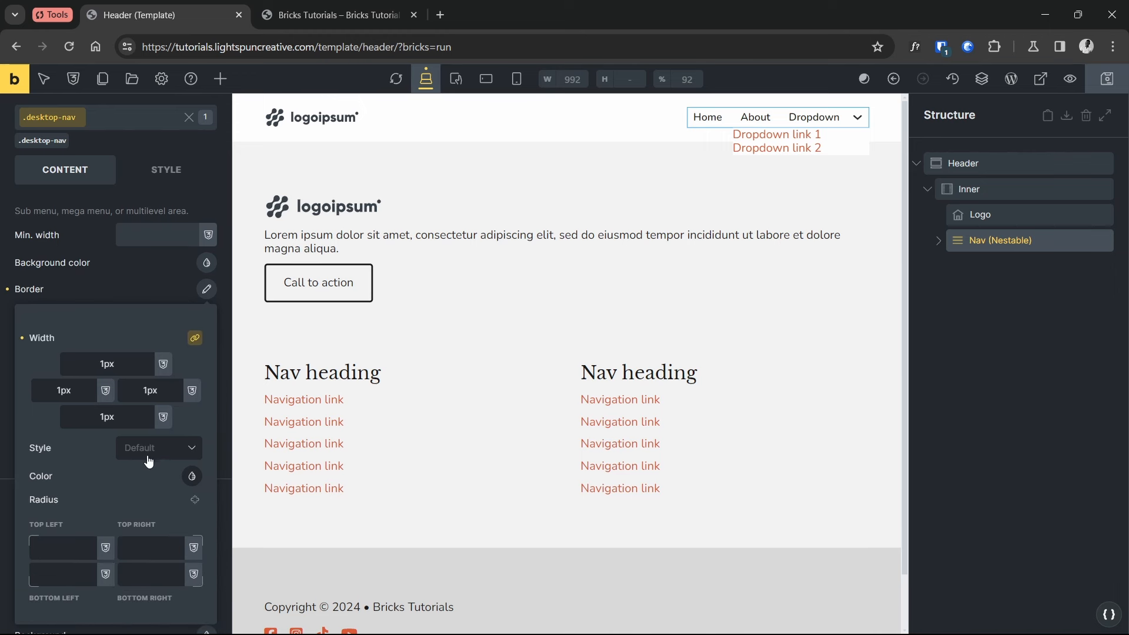
# Make the dropdown content's border solid and color it with a light gray Neutral swatch
pyautogui.click(191, 477)
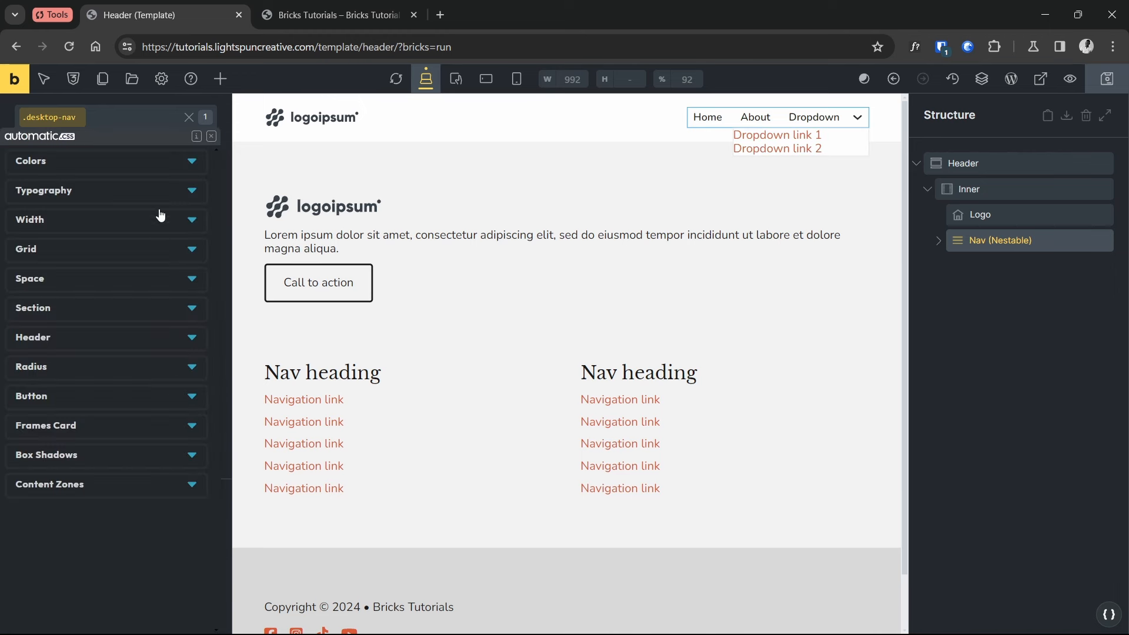
pyautogui.click(168, 170)
pyautogui.scroll(-3, 112, 316)
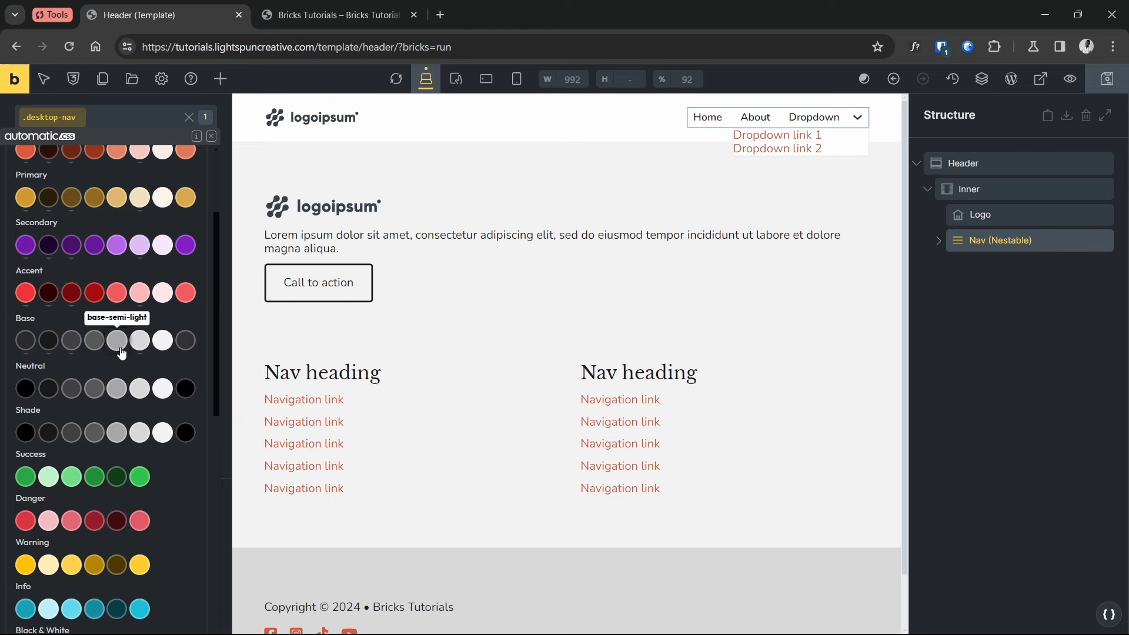
pyautogui.click(139, 396)
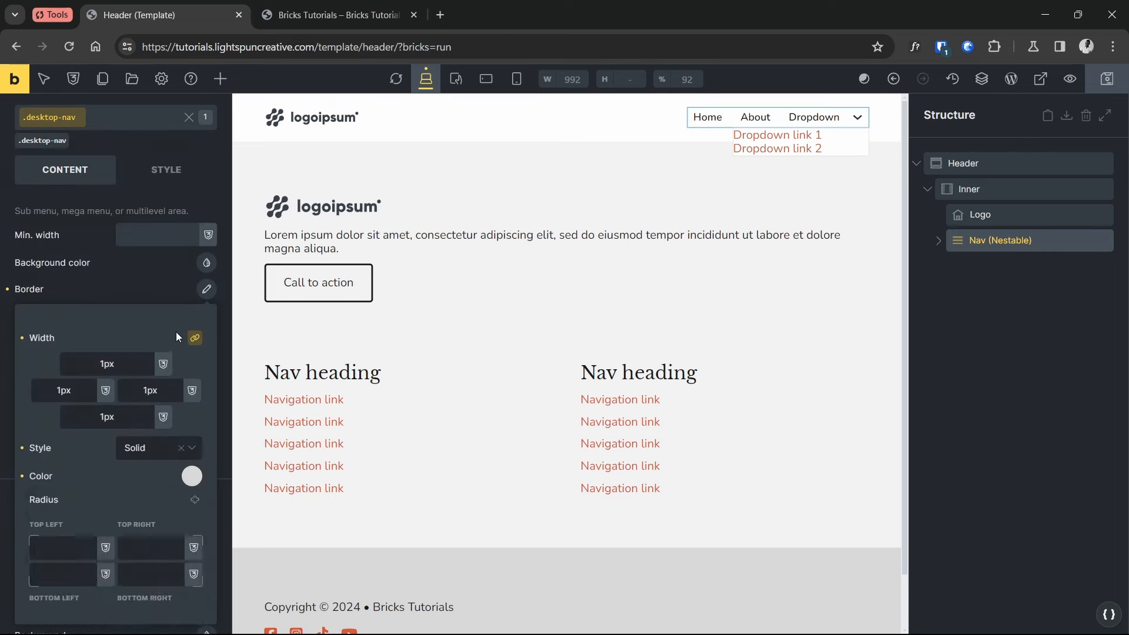
# Apply the Frames Card radius variable to all four corners of the dropdown content's border
pyautogui.scroll(-1, 161, 457)
pyautogui.click(193, 431)
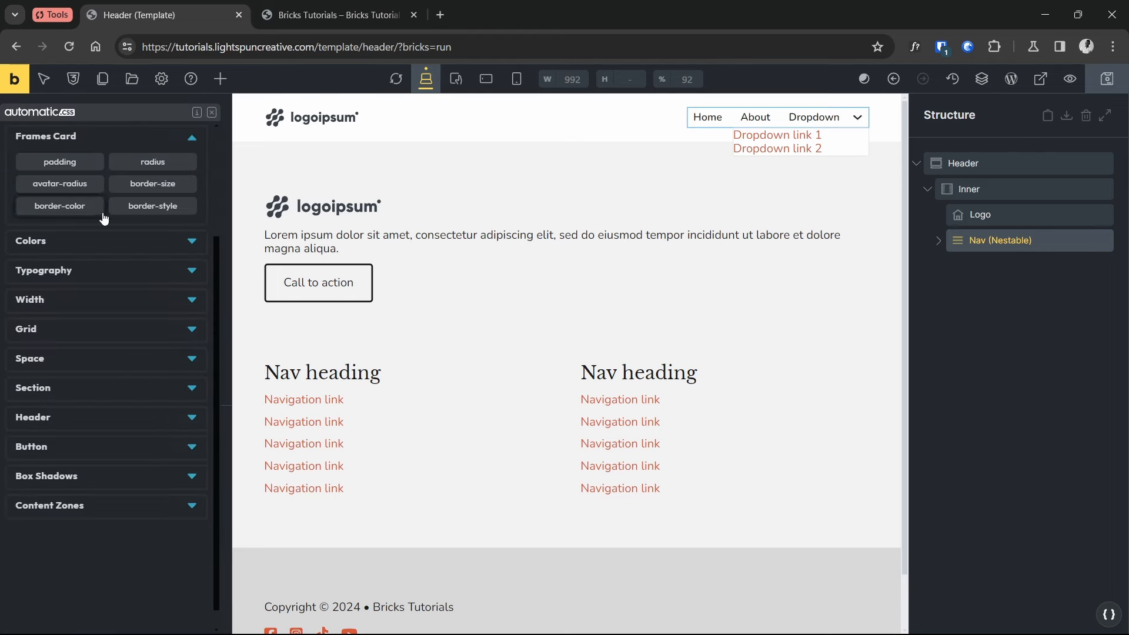
pyautogui.click(158, 306)
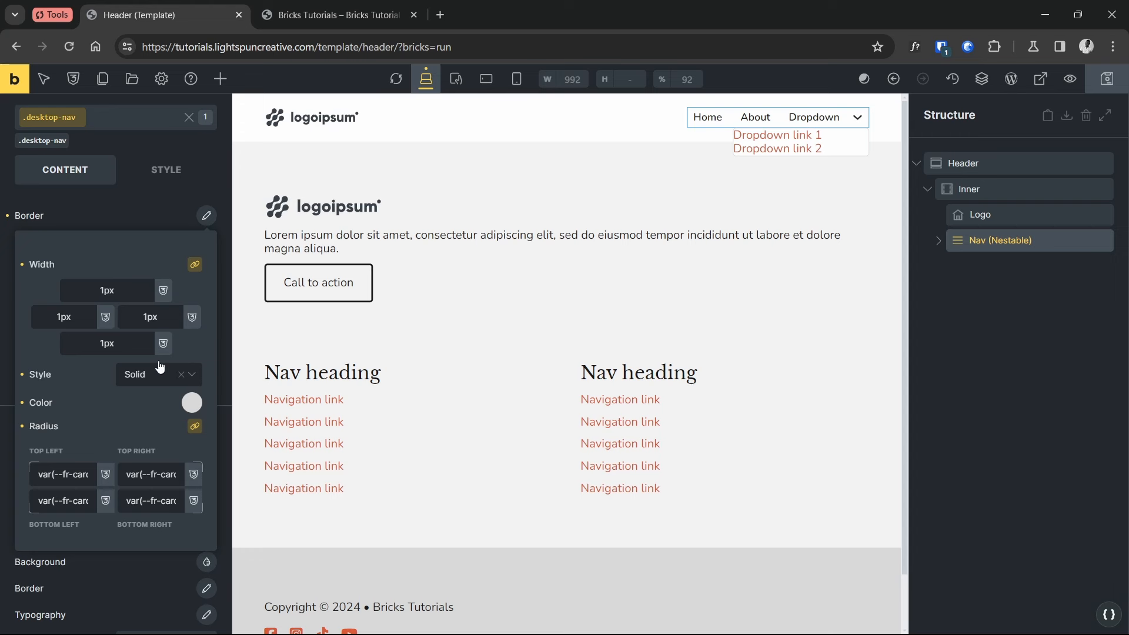
pyautogui.click(207, 216)
# Set the dropdown items' linked padding to var(--v-padding) top and bottom and var(--h-padding) left and right
pyautogui.click(102, 476)
pyautogui.write('--v')
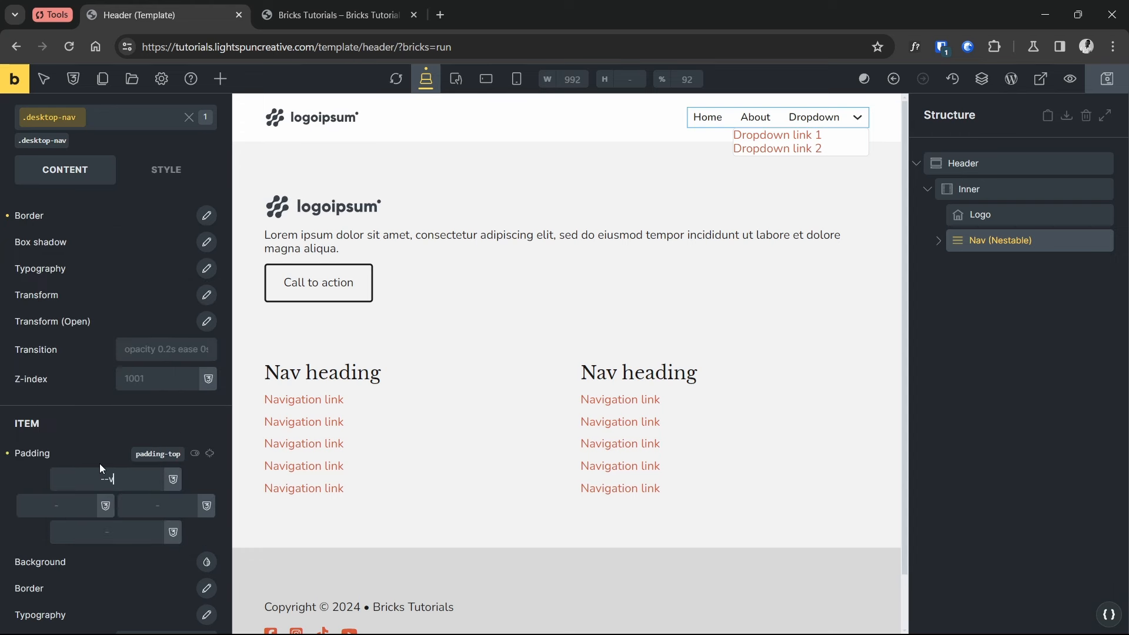
pyautogui.click(209, 453)
pyautogui.click(137, 477)
pyautogui.write('-padding')
pyautogui.hotkey('ctrl', 'a')
pyautogui.press('Return')
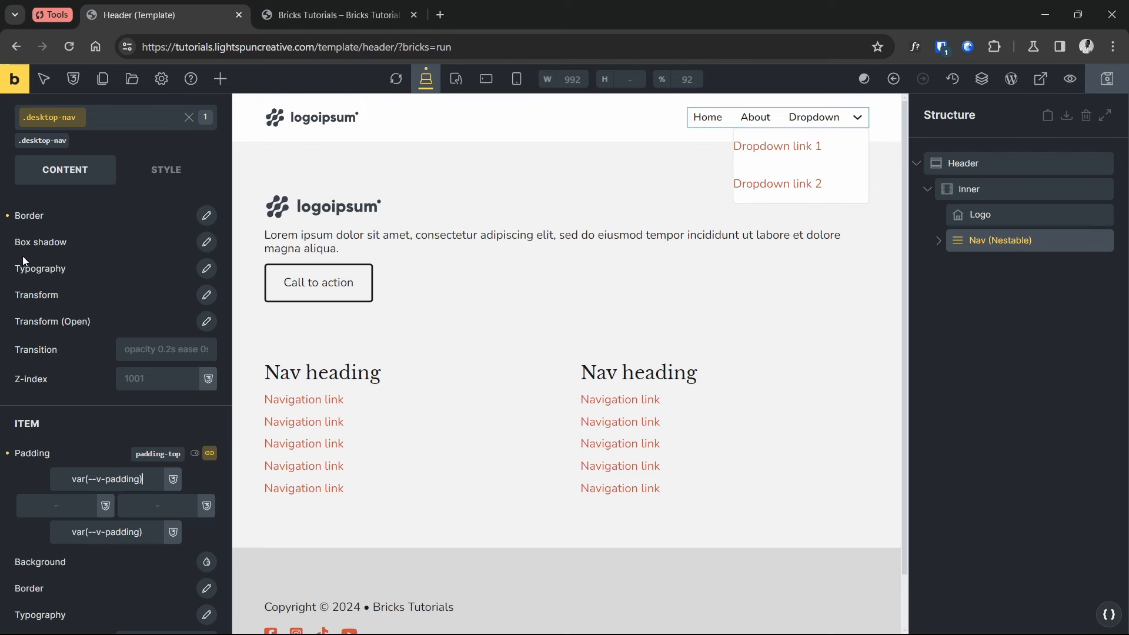
pyautogui.click(49, 505)
pyautogui.write('--h-padding')
pyautogui.press('Return')
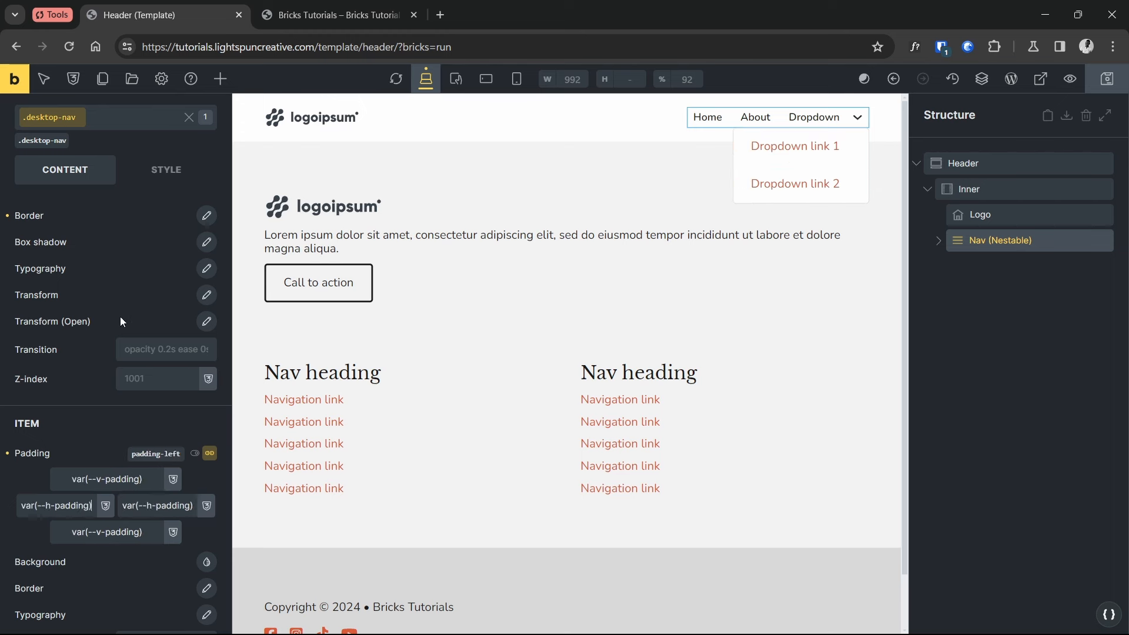
# Color the dropdown items' text with the darkest Text Colors swatch
pyautogui.scroll(-2, 136, 462)
pyautogui.click(163, 465)
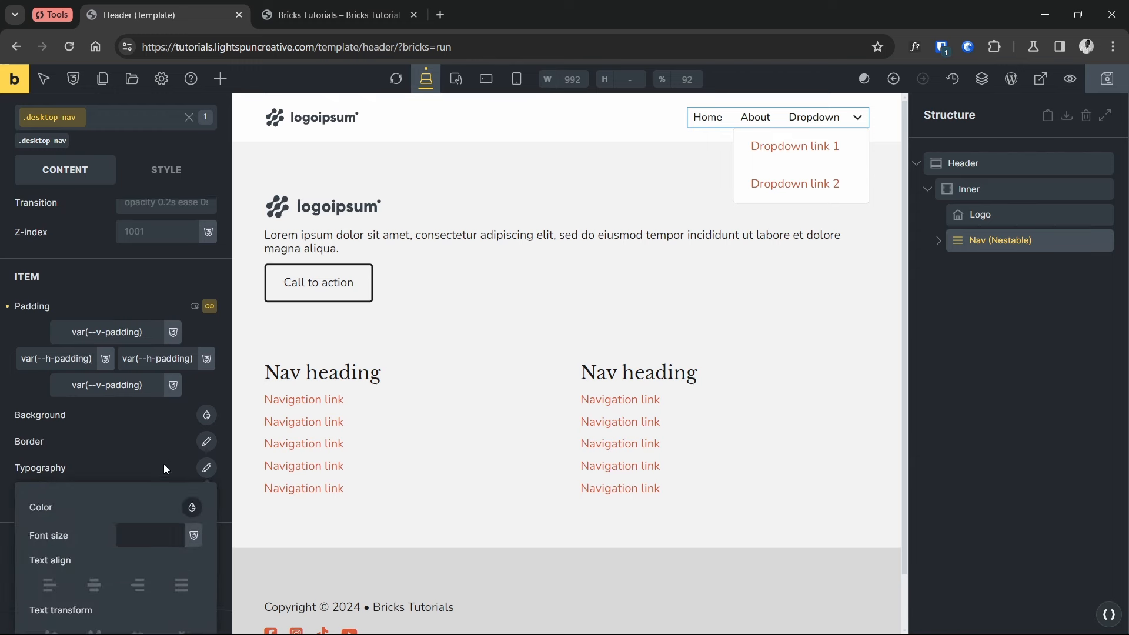
pyautogui.scroll(-1, 170, 461)
pyautogui.click(192, 434)
pyautogui.click(61, 165)
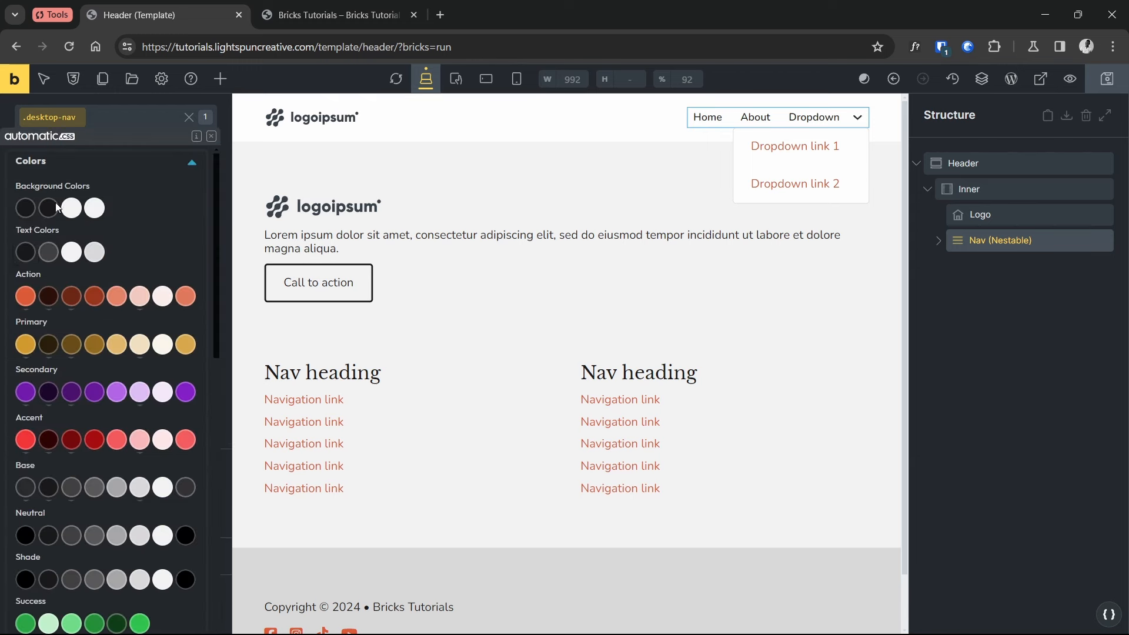
pyautogui.click(24, 255)
pyautogui.click(130, 425)
# Set the dropdown items' font size to var(--text-s)
pyautogui.scroll(-2, 130, 425)
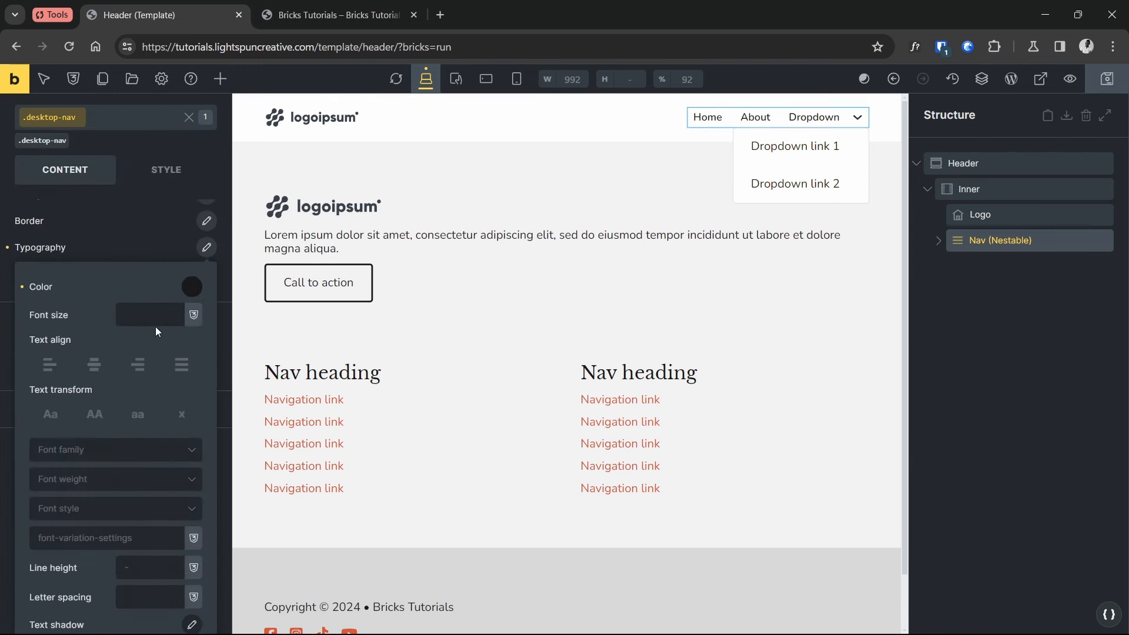
pyautogui.rightClick(159, 313)
pyautogui.click(111, 164)
pyautogui.scroll(-1, 147, 362)
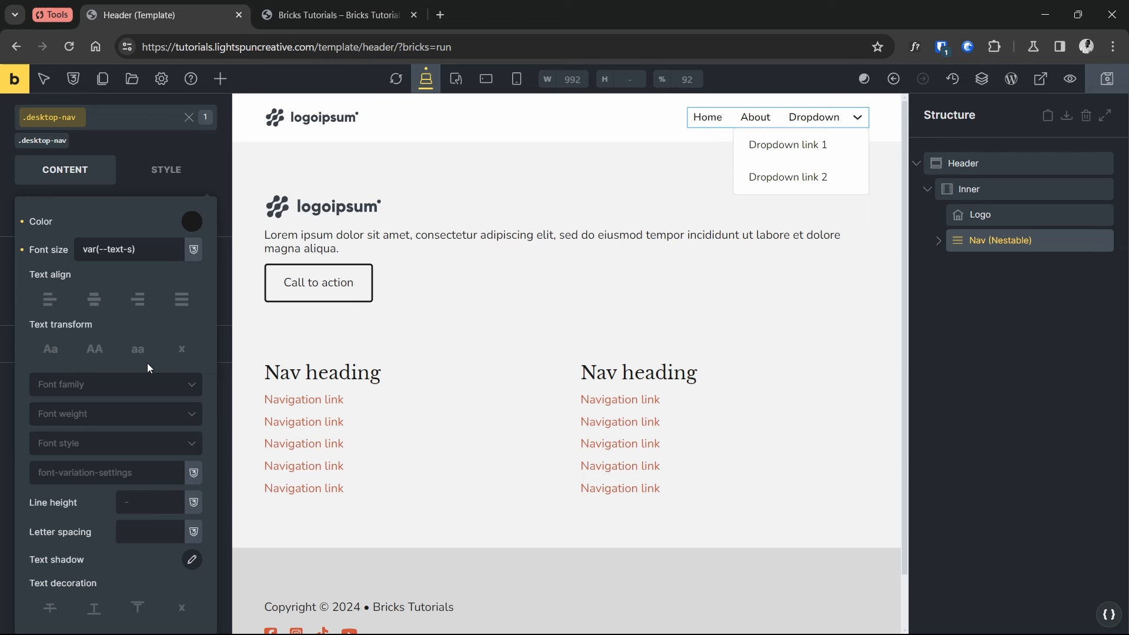
# Switch the desktop-nav class to its :hover state for styling
pyautogui.click(163, 420)
pyautogui.click(71, 555)
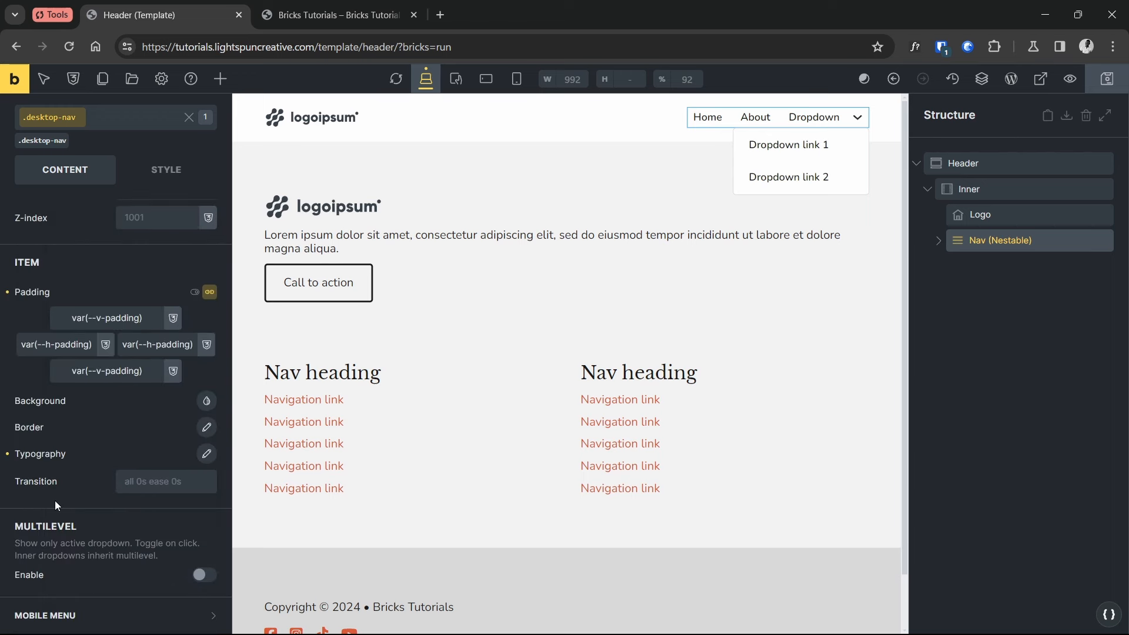
pyautogui.scroll(5, 51, 503)
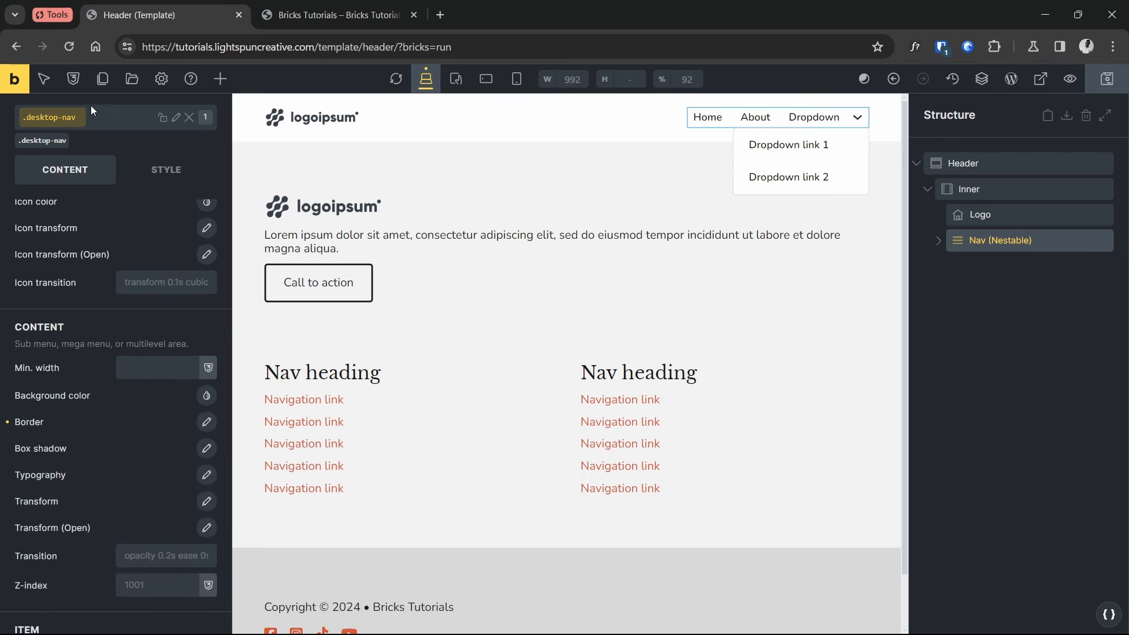
pyautogui.click(40, 85)
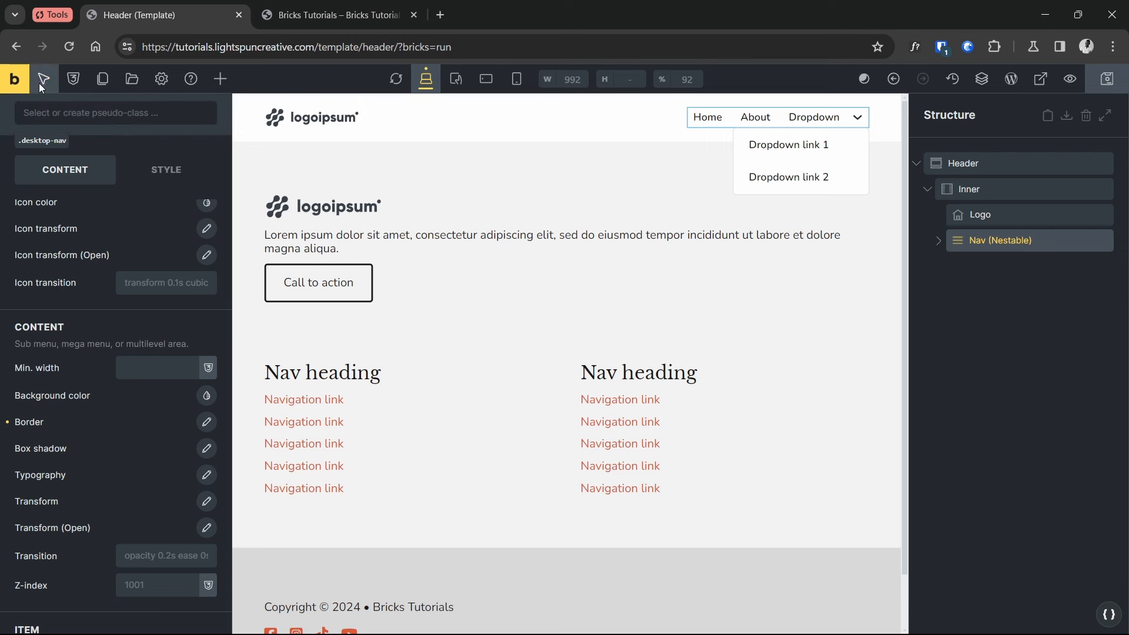
pyautogui.click(67, 112)
pyautogui.click(69, 150)
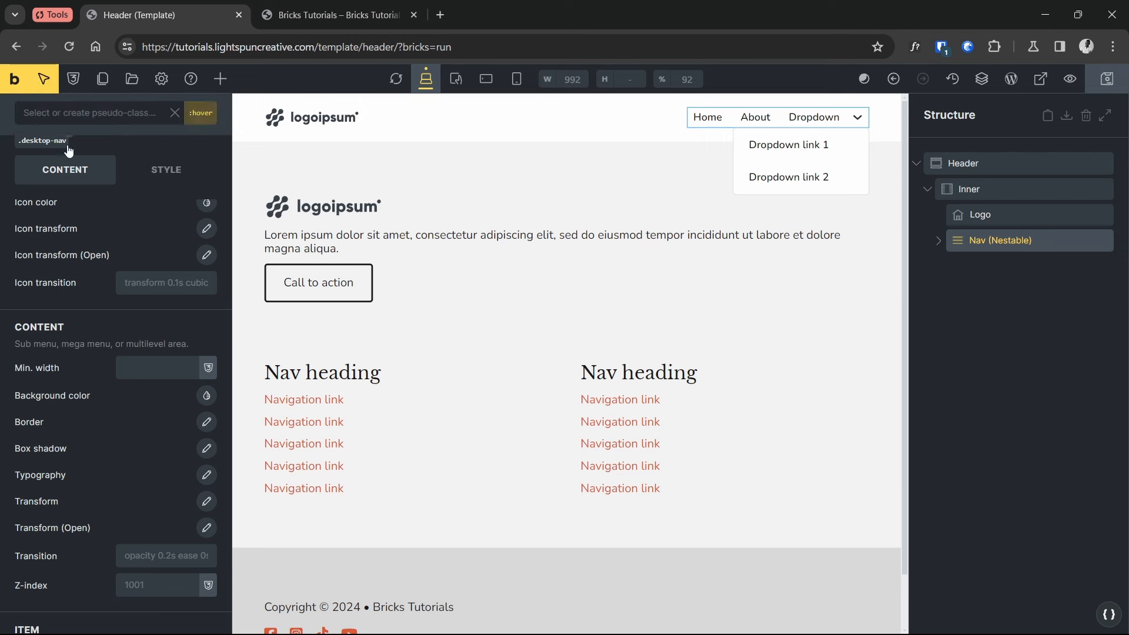
# Set the top-level nav items' hover text color to the action-hover swatch
pyautogui.scroll(4, 86, 306)
pyautogui.scroll(-3, 91, 353)
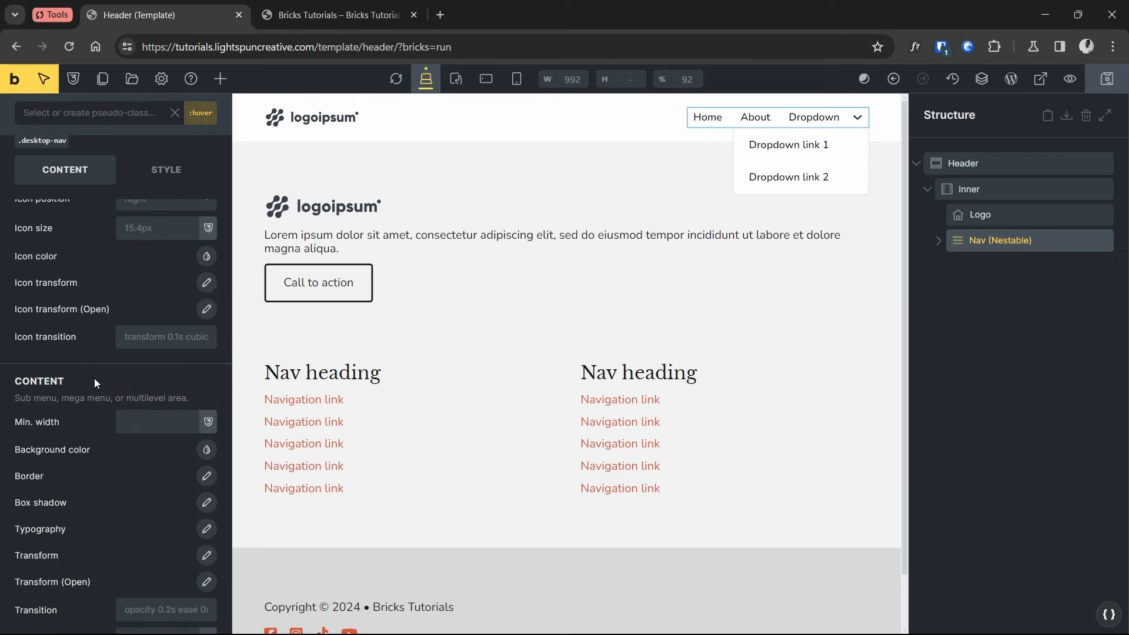
pyautogui.scroll(-1, 94, 376)
pyautogui.scroll(8, 95, 364)
pyautogui.click(102, 426)
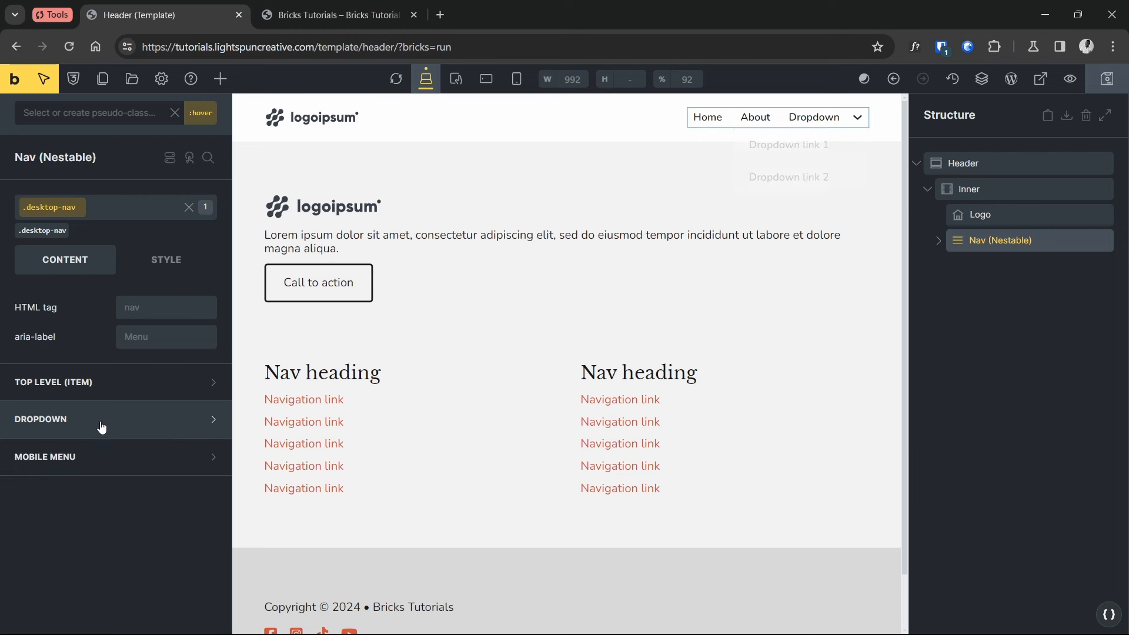
pyautogui.click(129, 393)
pyautogui.scroll(-2, 35, 421)
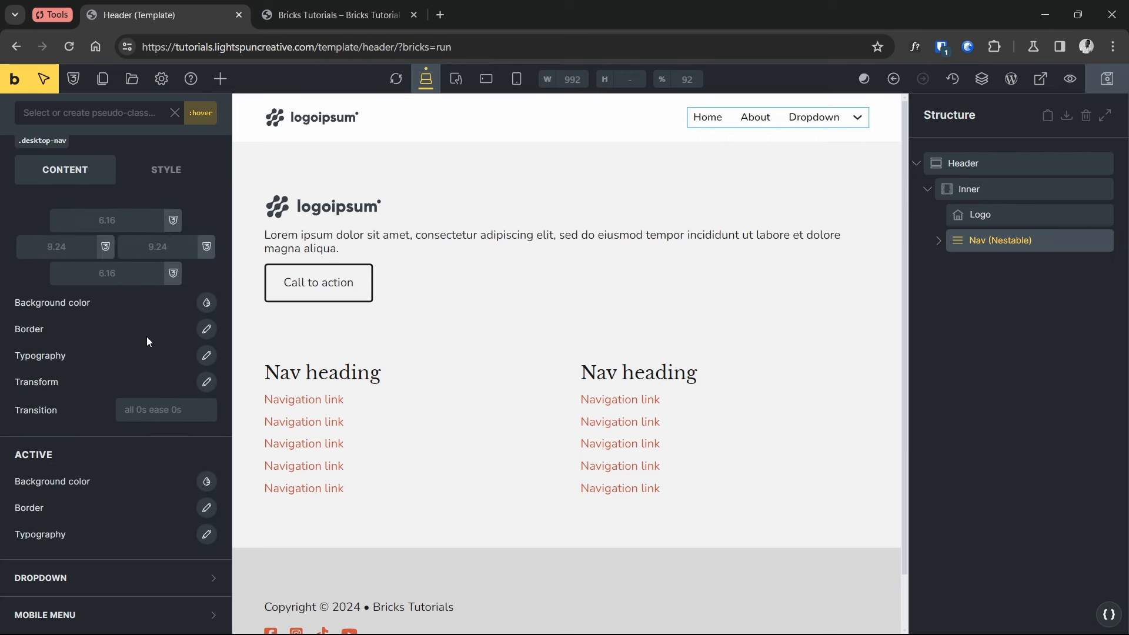
pyautogui.click(206, 355)
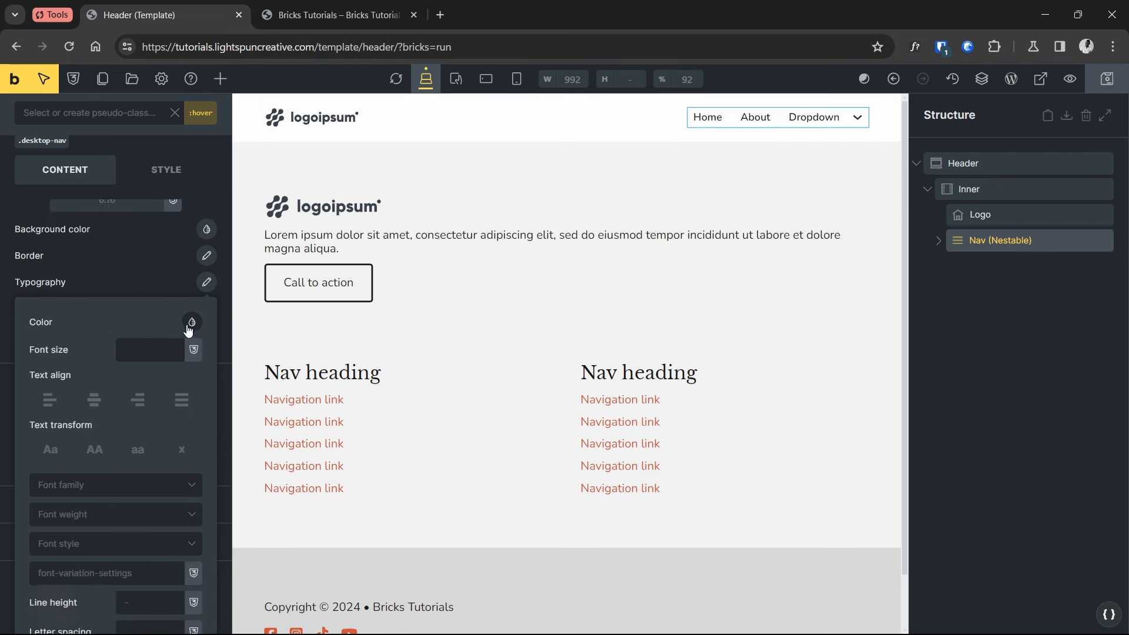
pyautogui.click(188, 328)
pyautogui.scroll(-5, 114, 361)
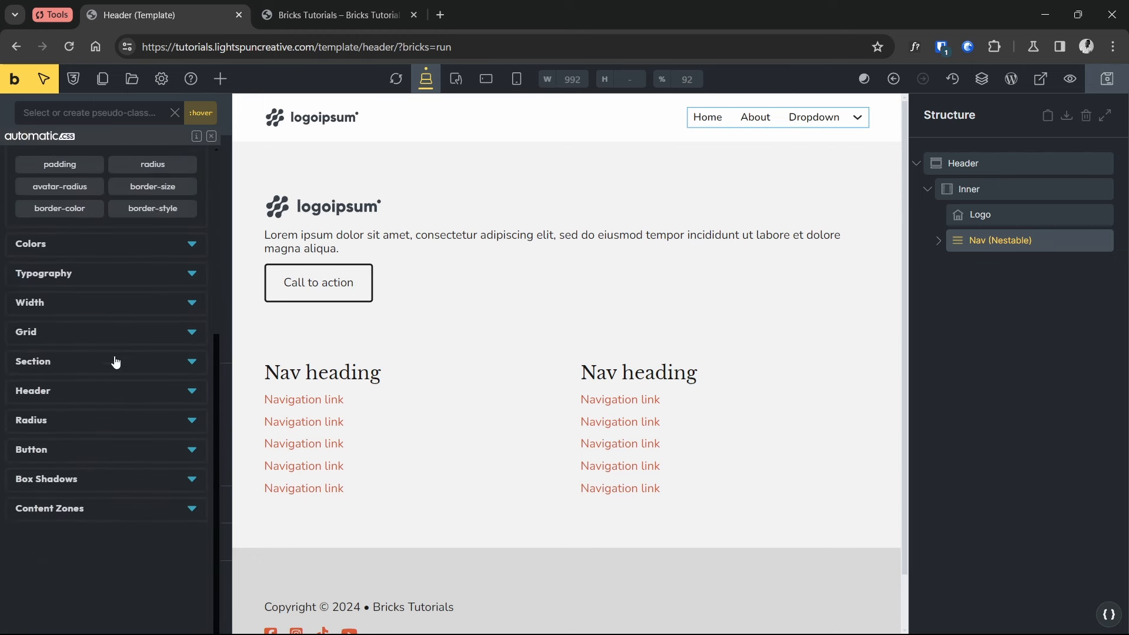
pyautogui.click(94, 247)
pyautogui.click(185, 380)
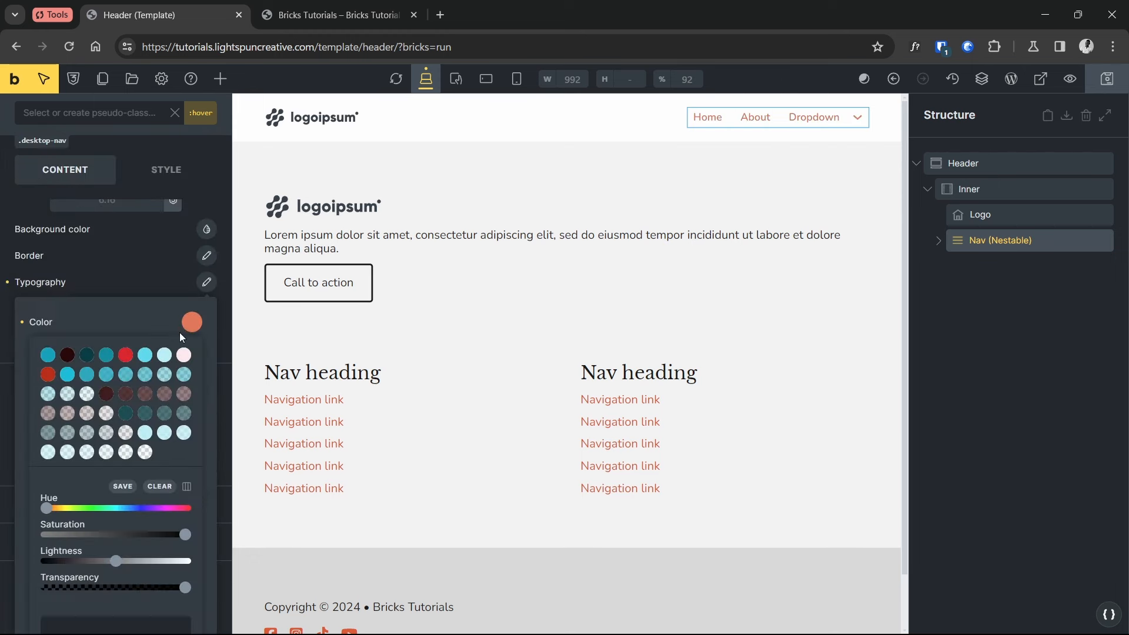
pyautogui.click(205, 284)
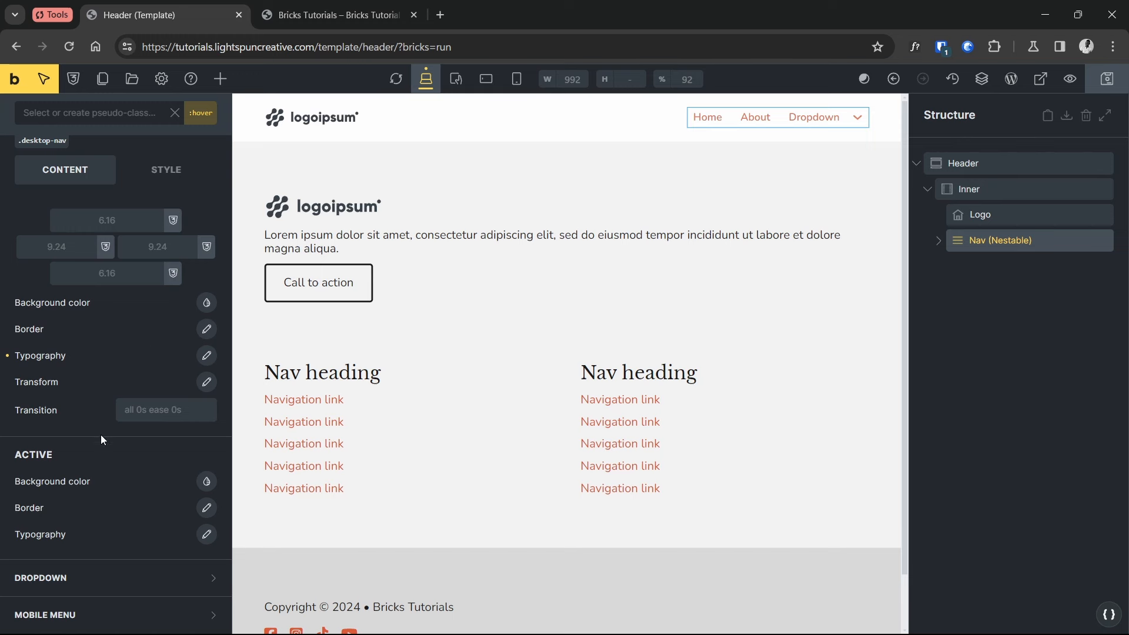
# Set the dropdown items' hover background to the lightest Action color swatch
pyautogui.click(97, 574)
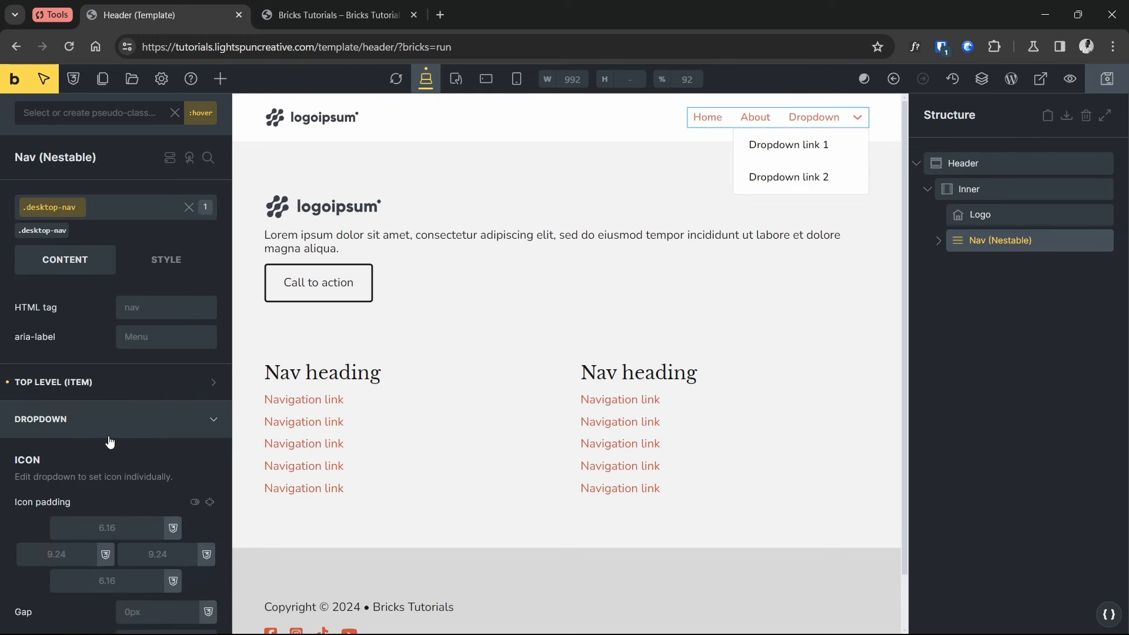
pyautogui.scroll(-7, 110, 442)
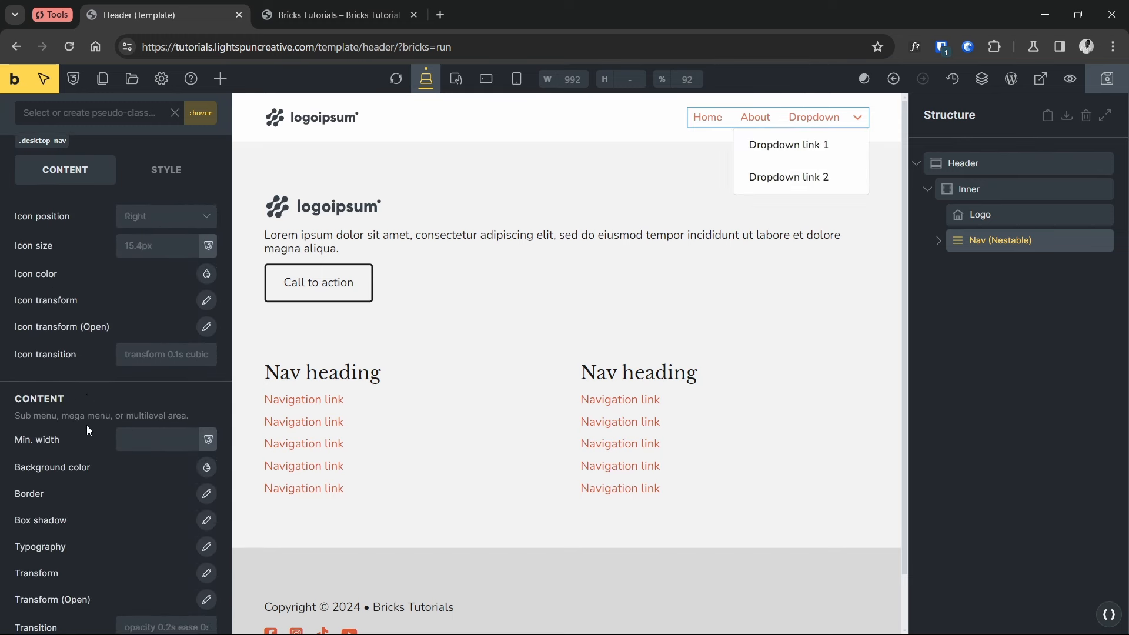
pyautogui.scroll(-5, 86, 425)
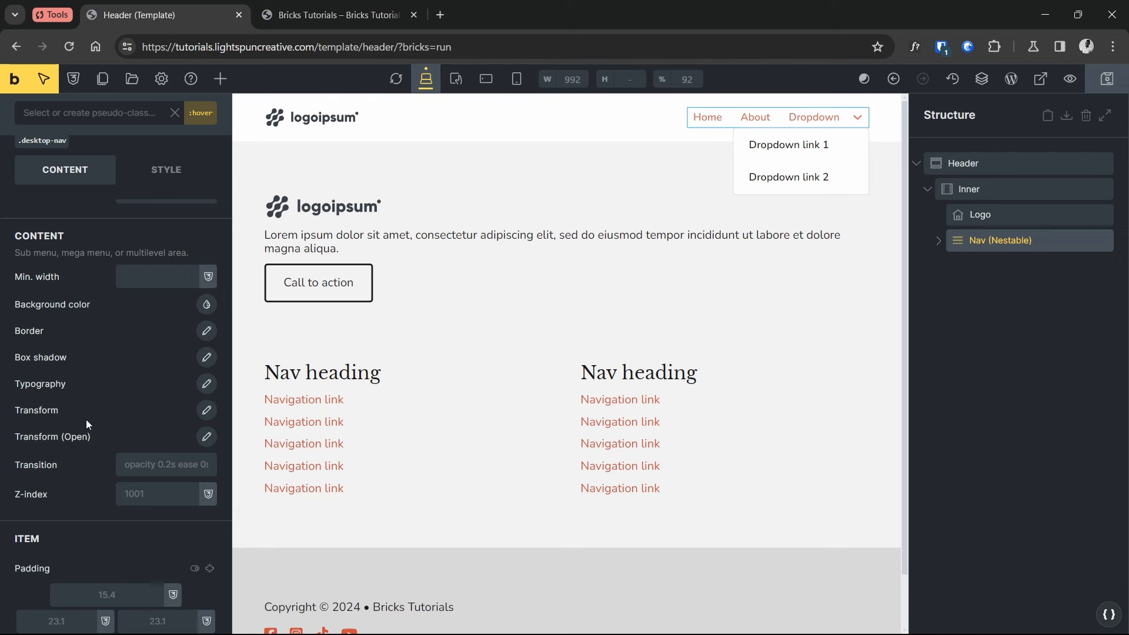
pyautogui.scroll(-5, 98, 429)
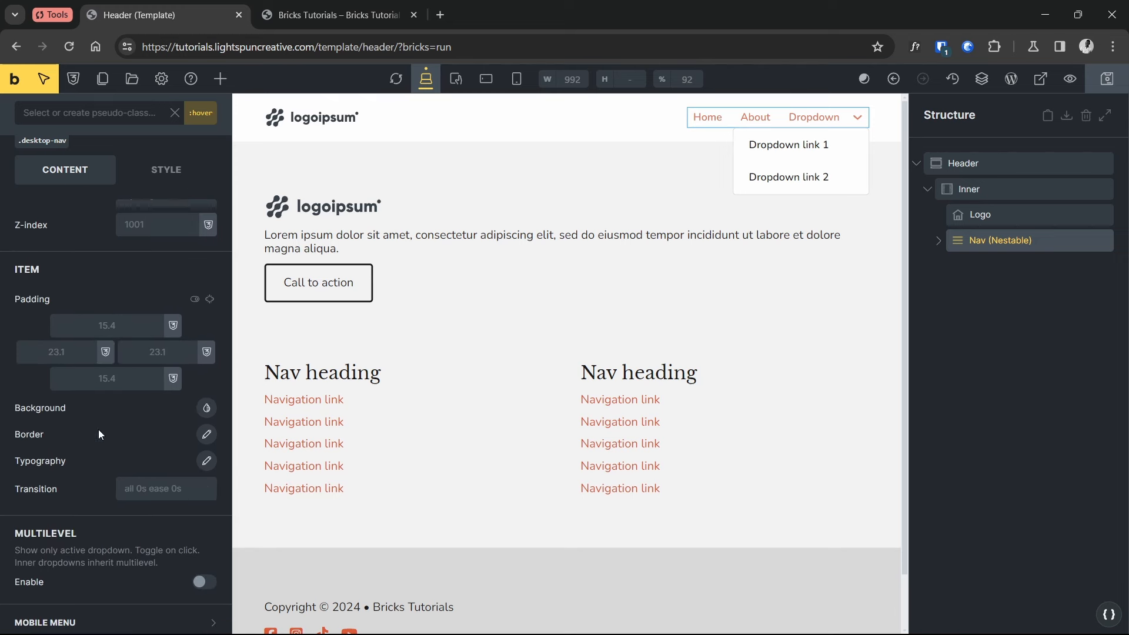
pyautogui.click(206, 403)
pyautogui.click(180, 164)
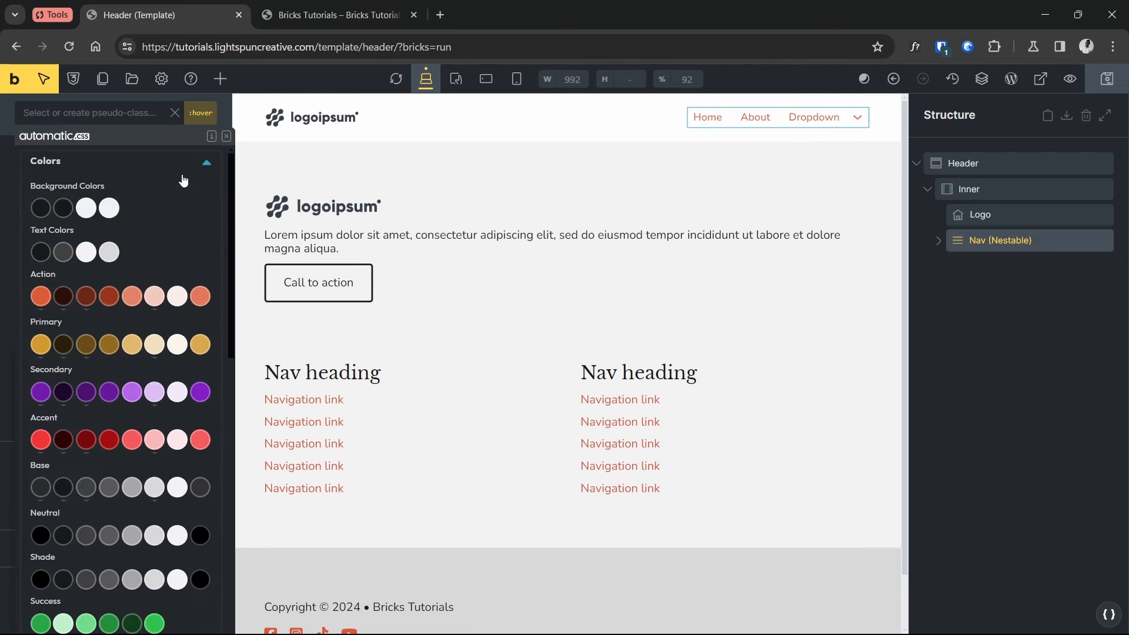
pyautogui.click(177, 295)
# Set the dropdown items' hover text color to the action-hover swatch
pyautogui.click(204, 453)
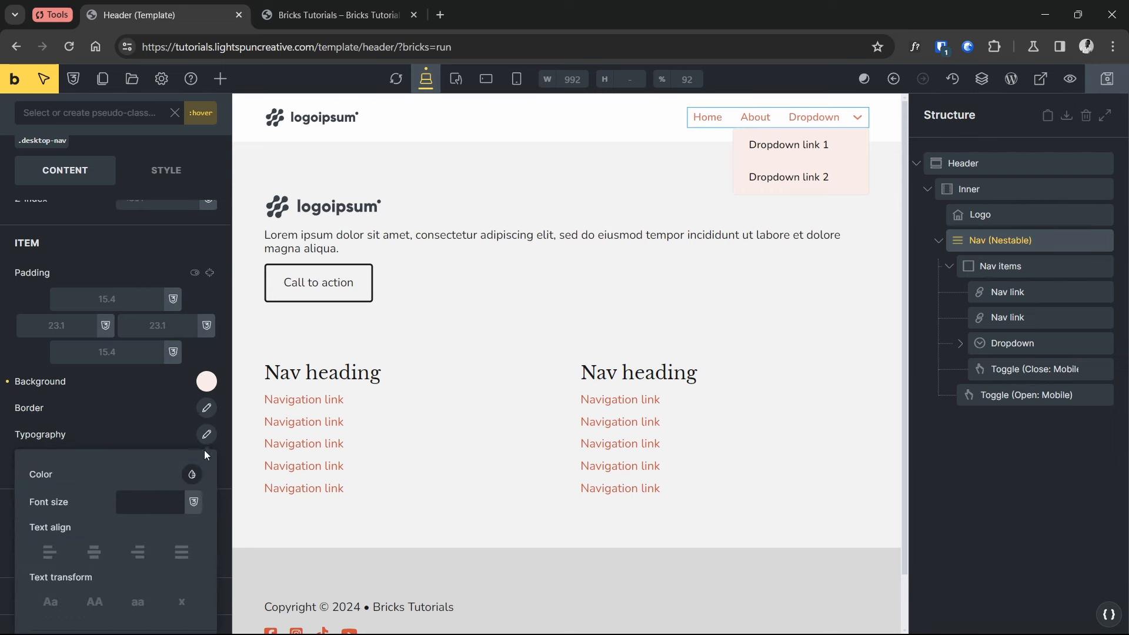
pyautogui.scroll(-1, 121, 429)
pyautogui.click(190, 428)
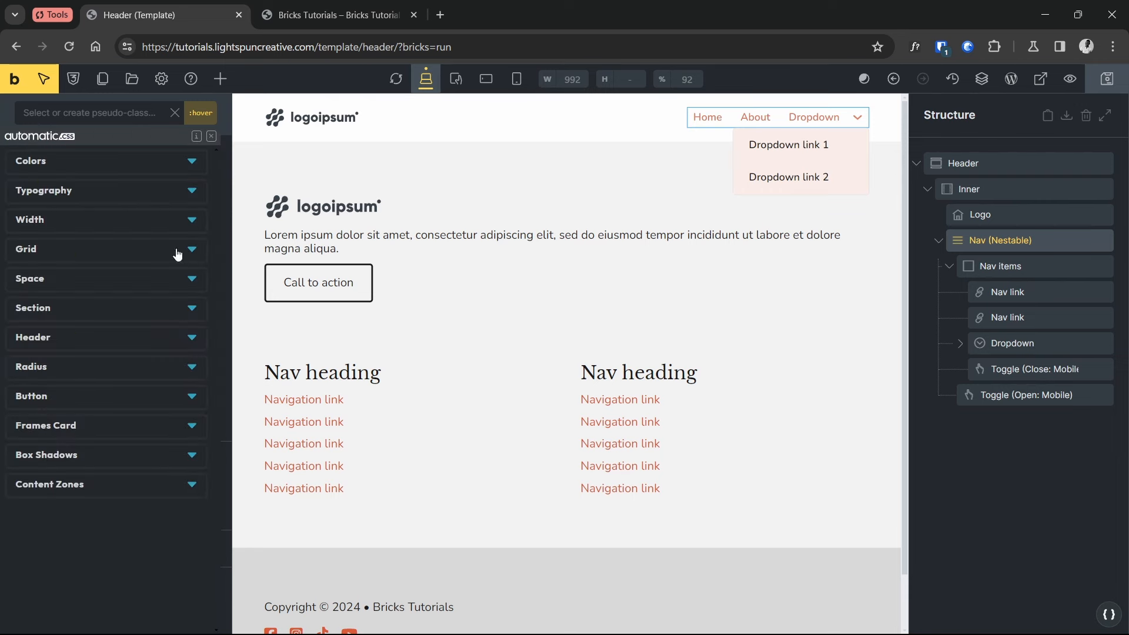
pyautogui.click(191, 163)
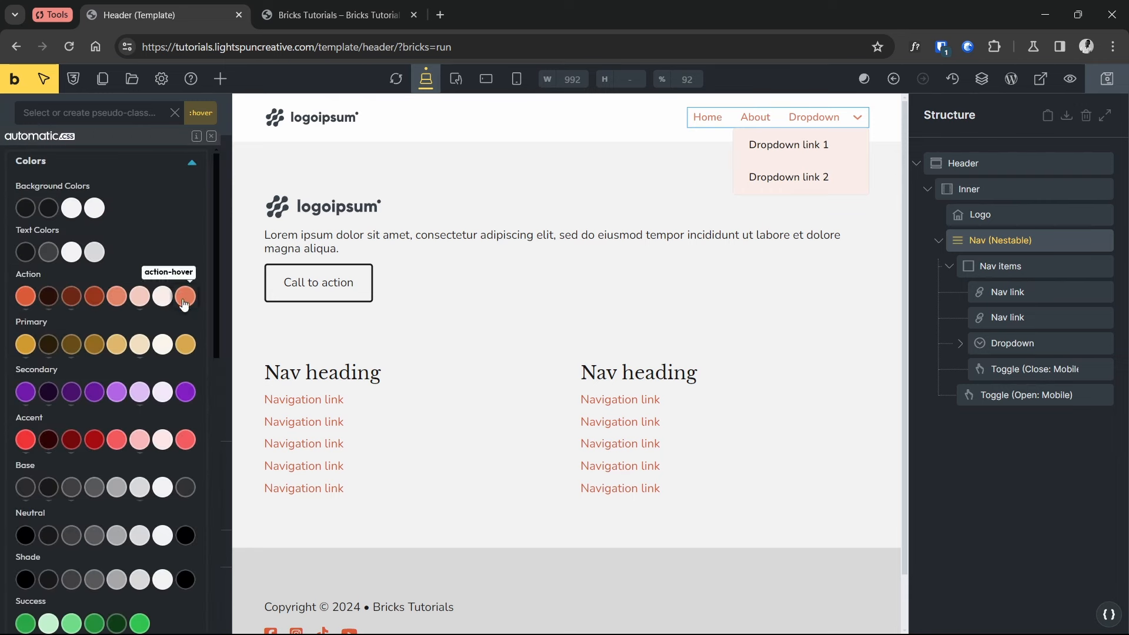
pyautogui.click(185, 296)
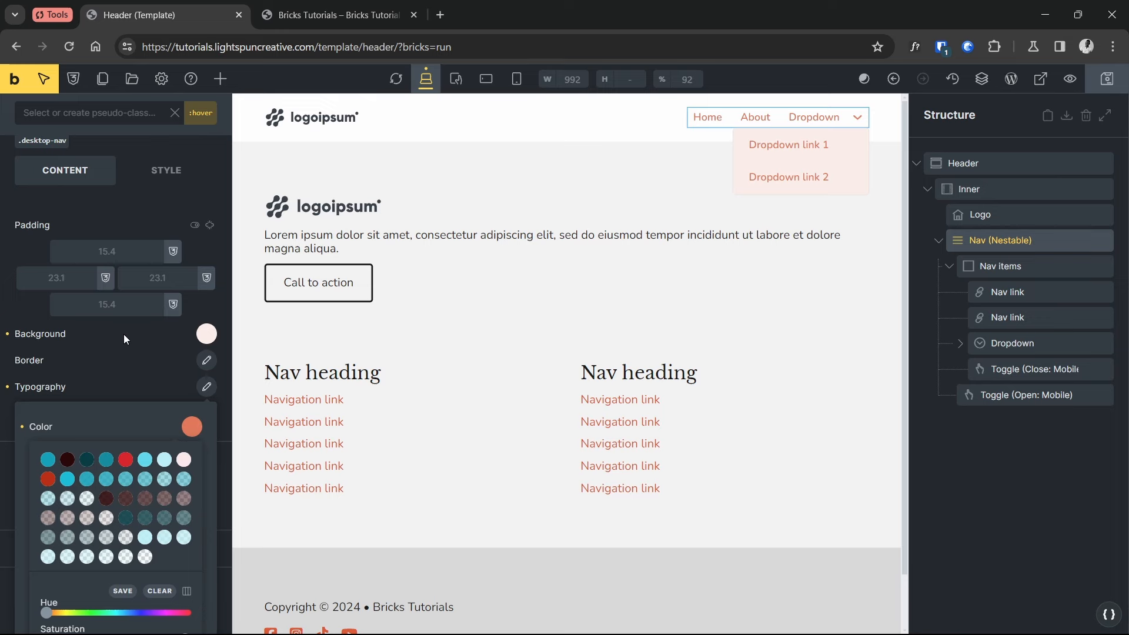
pyautogui.click(154, 385)
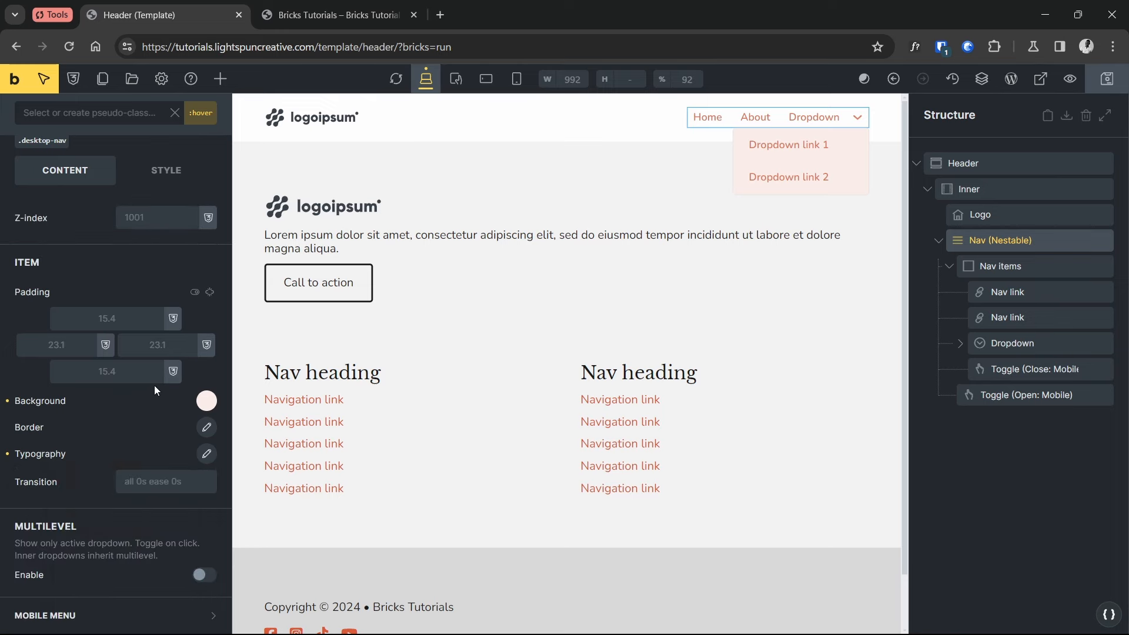
# Return the desktop-nav styling from the :hover state to its default state
pyautogui.click(200, 117)
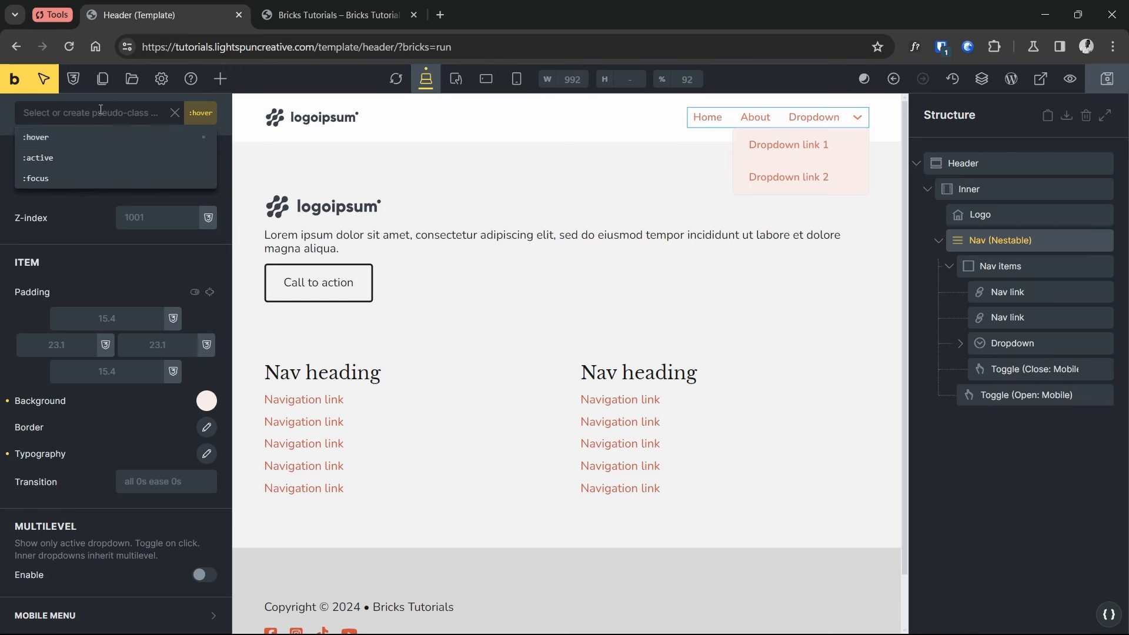
pyautogui.click(44, 81)
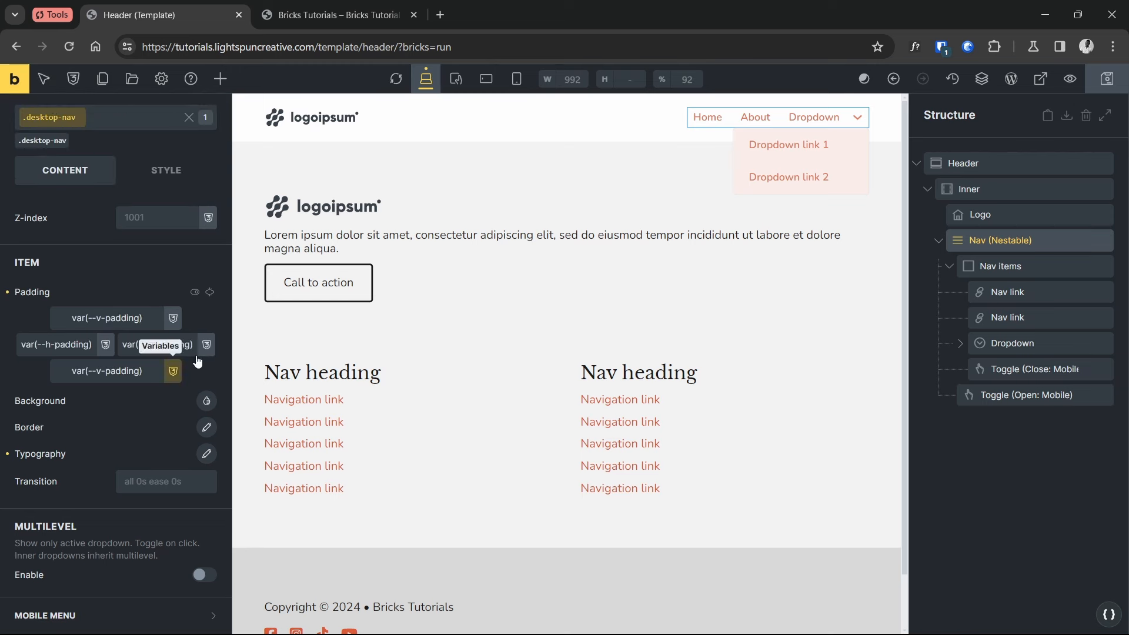
pyautogui.click(28, 142)
pyautogui.click(34, 143)
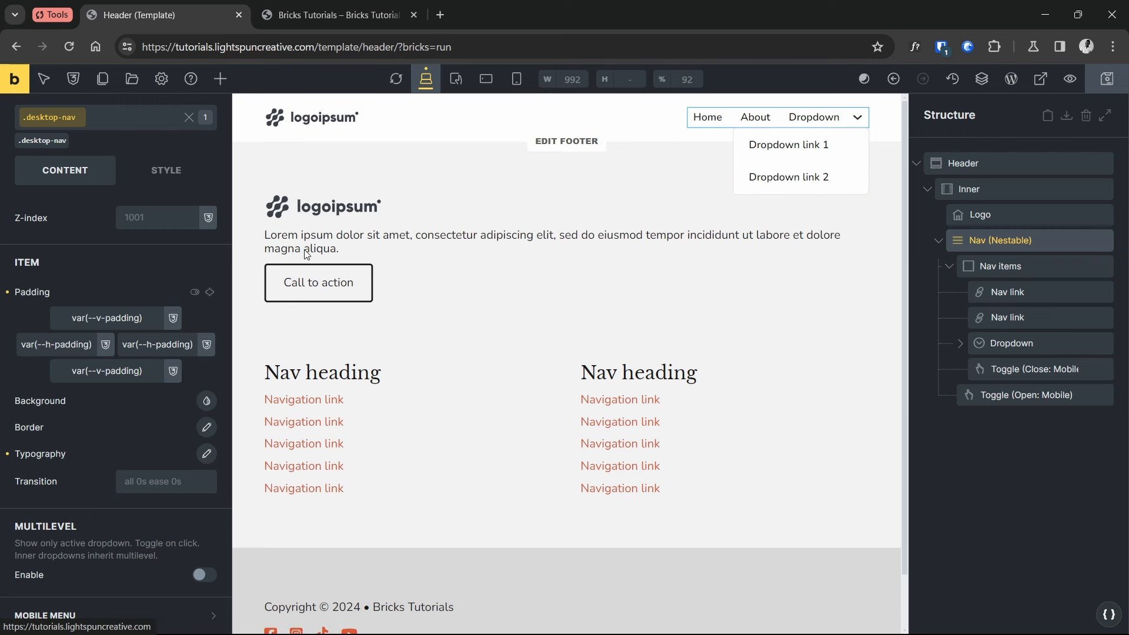
# Set the top-level nav items' transition to "color 0.3s"
pyautogui.scroll(10, 93, 280)
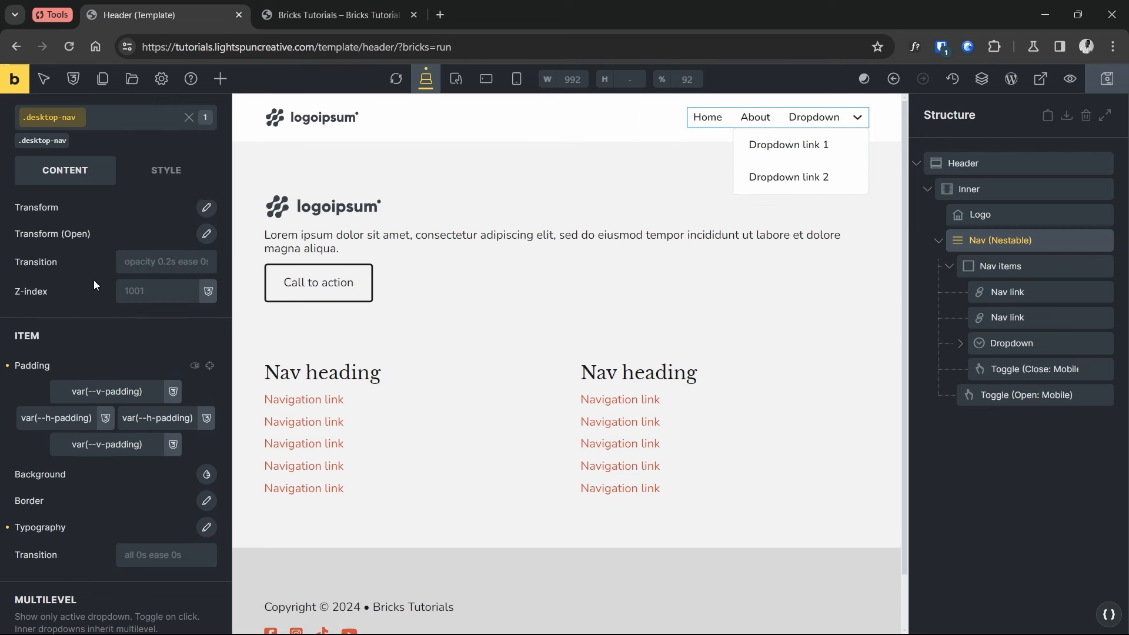
pyautogui.scroll(5, 87, 301)
pyautogui.click(88, 336)
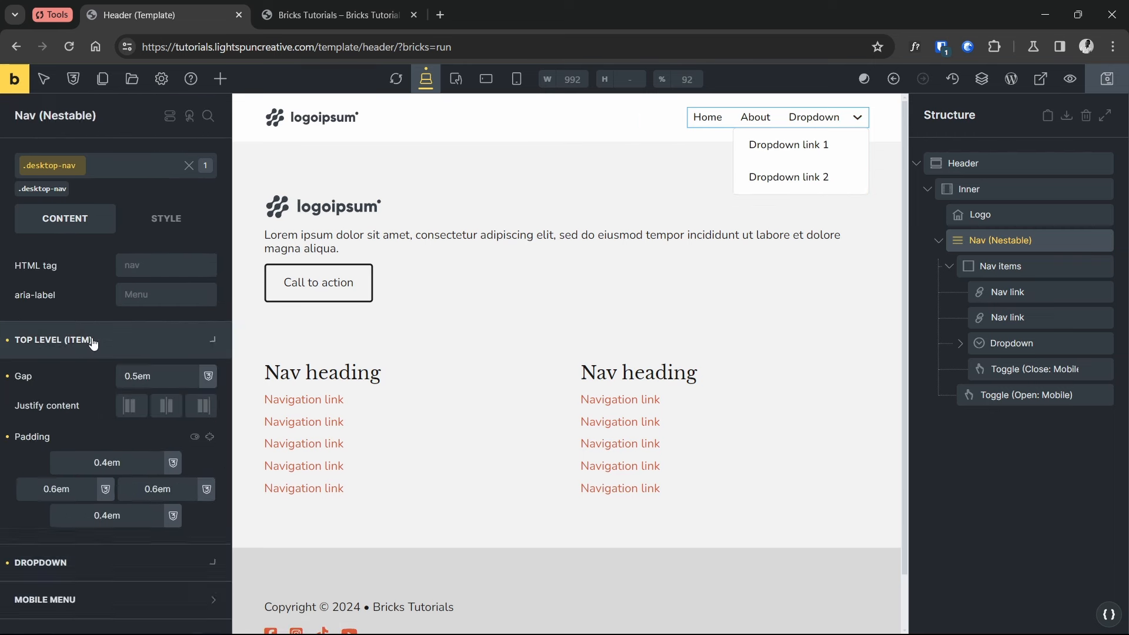
pyautogui.scroll(-3, 86, 365)
pyautogui.scroll(-1, 89, 365)
pyautogui.click(148, 415)
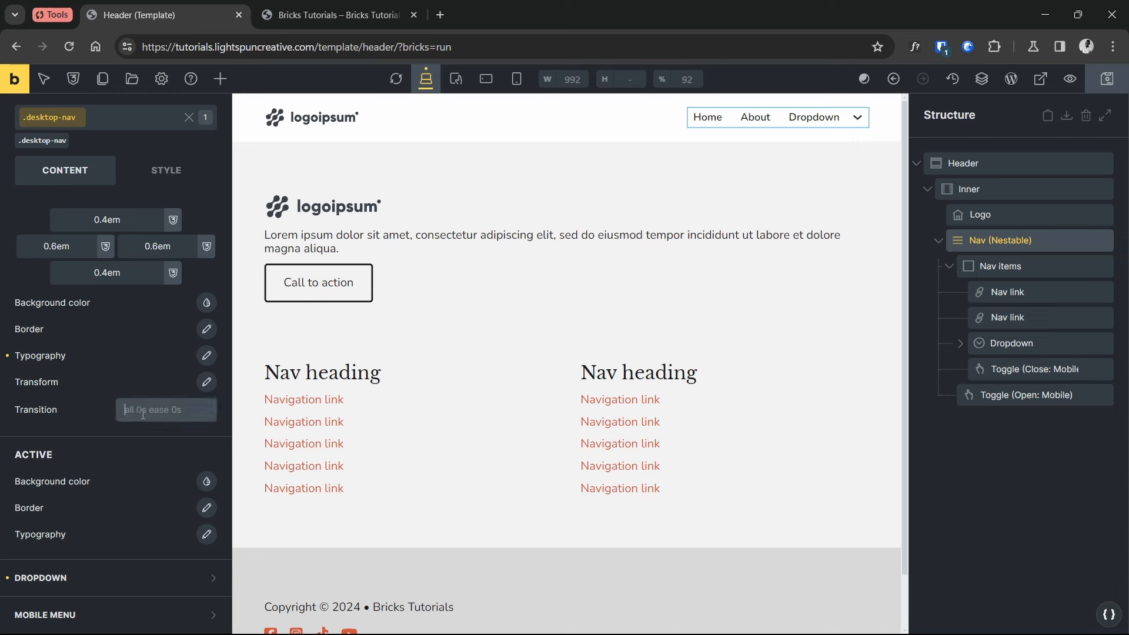
pyautogui.write('color 0.3s')
# Set the dropdown items' transition to "background-color 0.3s, color 0.3s"
pyautogui.click(100, 578)
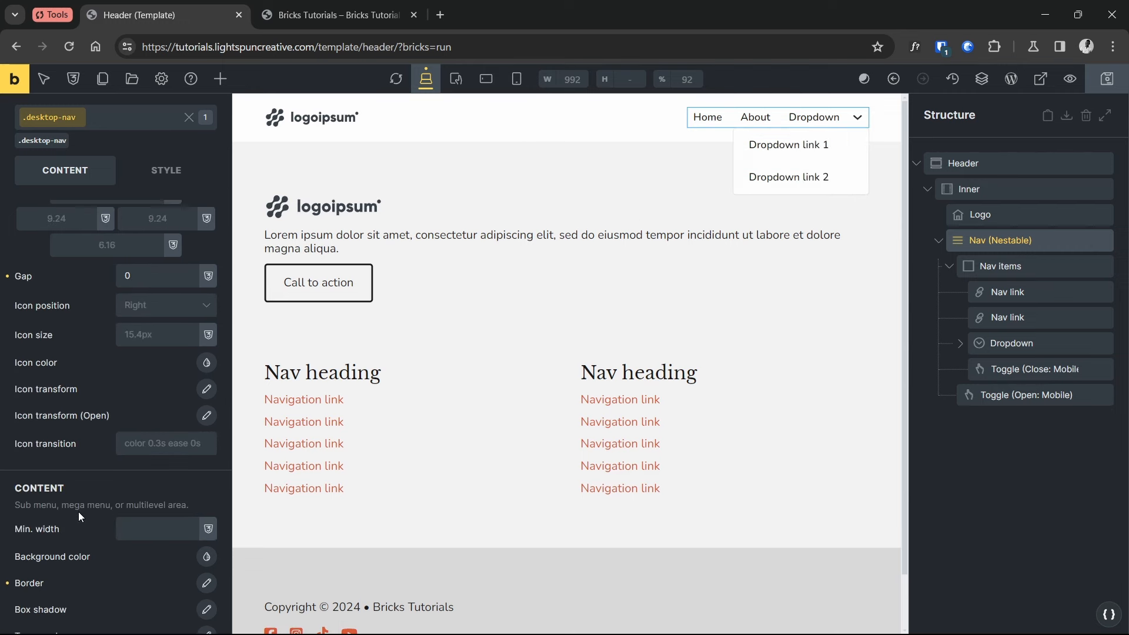
pyautogui.scroll(-10, 83, 414)
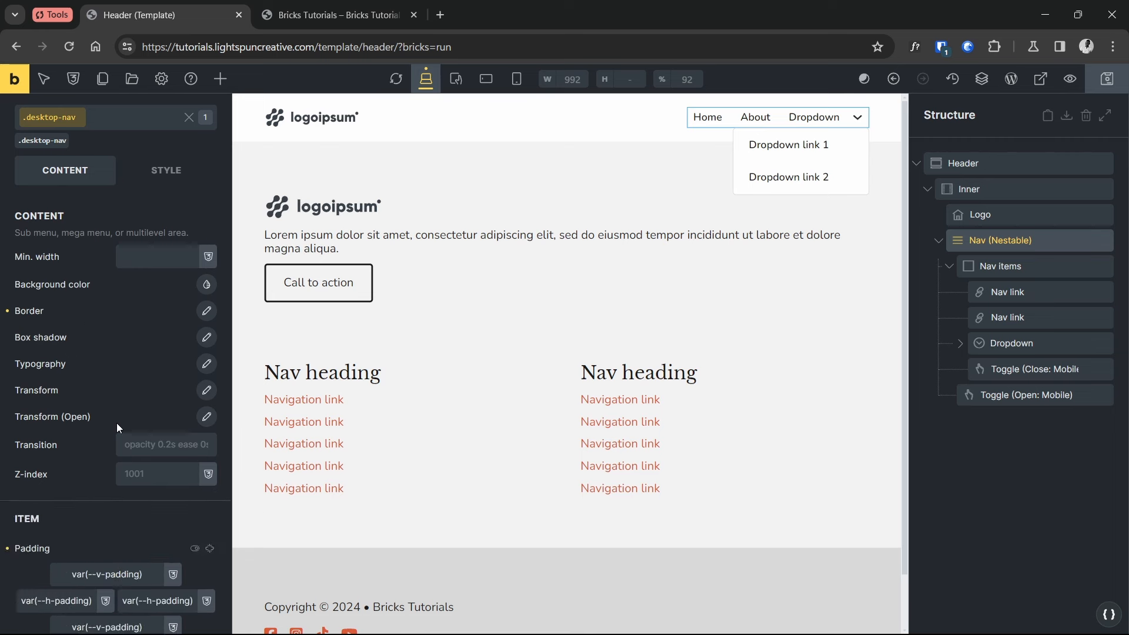
pyautogui.click(153, 477)
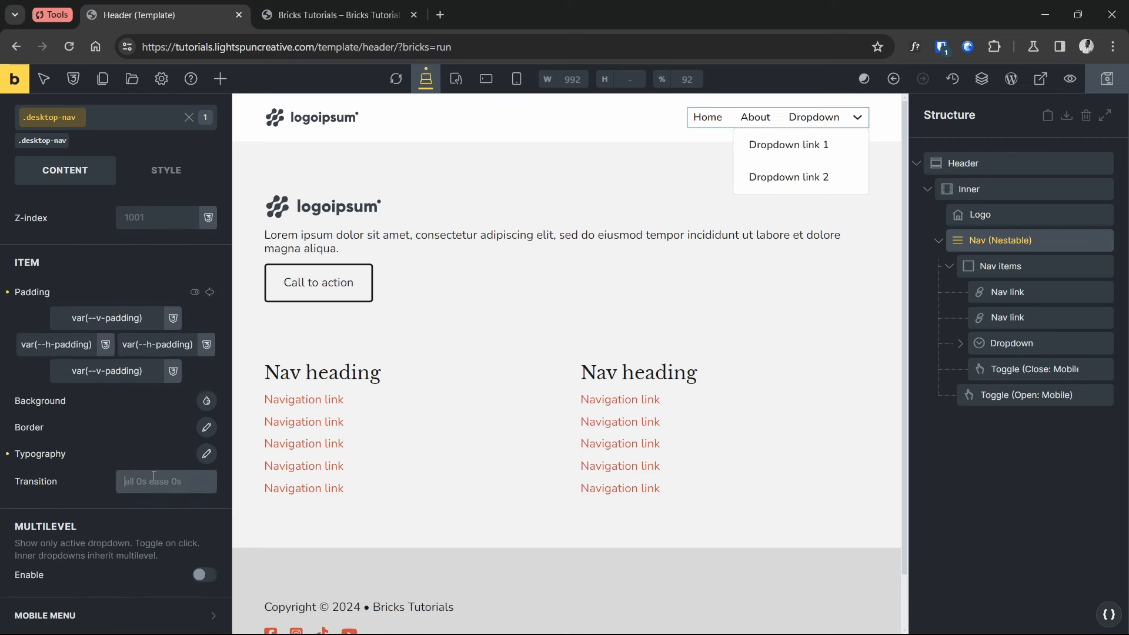
pyautogui.write('backgrou')
pyautogui.write('nd-col')
pyautogui.write('or 0.3s, ')
pyautogui.write('color')
pyautogui.write(' 0.3s')
pyautogui.click(195, 513)
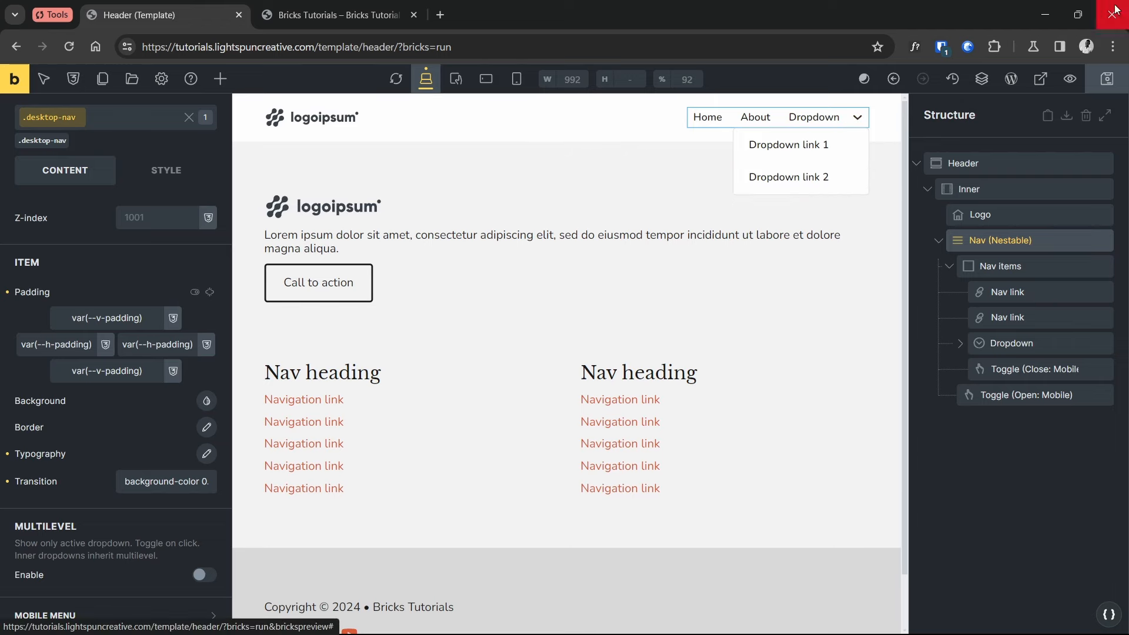
# Save the header template and open its front-end page in the other browser tab
pyautogui.hotkey('ctrl', 's')
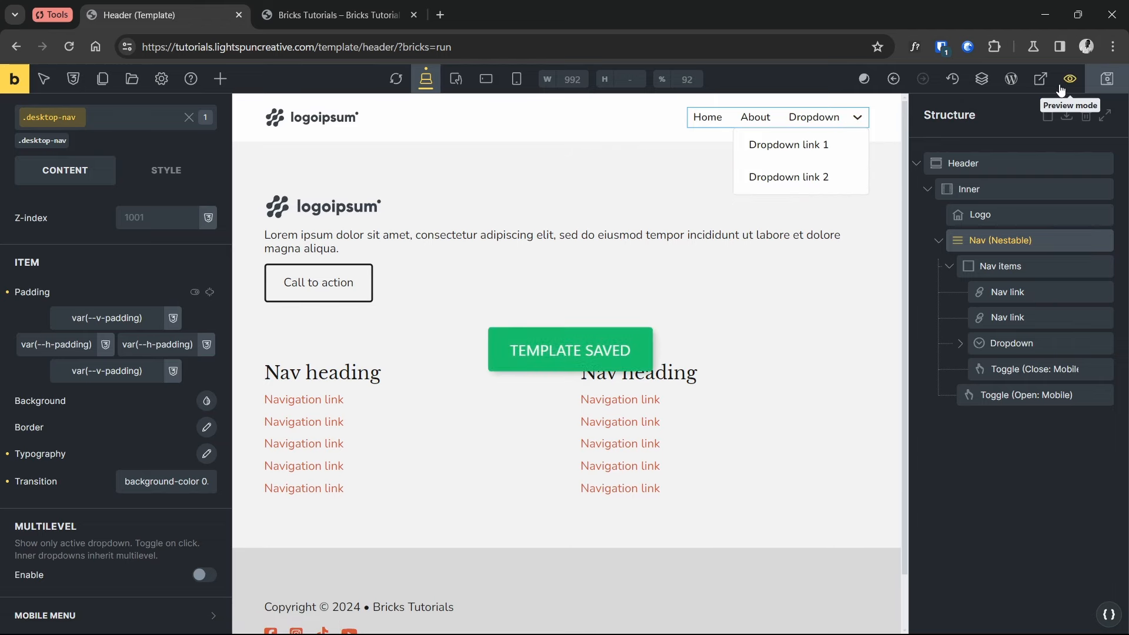
pyautogui.click(1071, 79)
pyautogui.click(1040, 79)
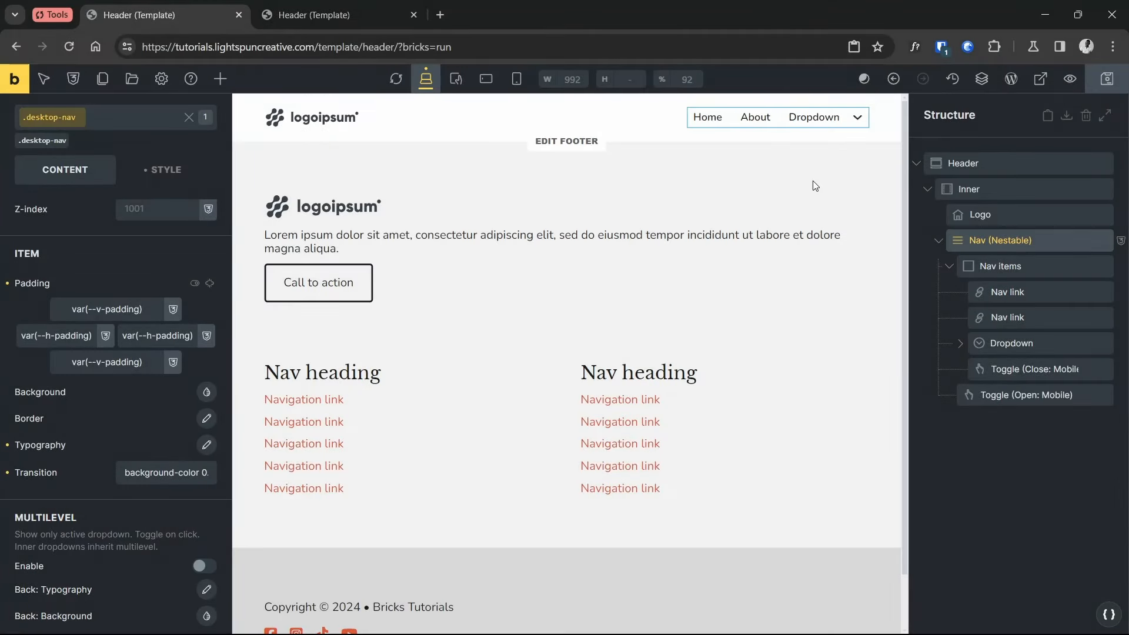
# Add a Text link element to the Nav items and place it directly below the Dropdown element
pyautogui.click(1009, 316)
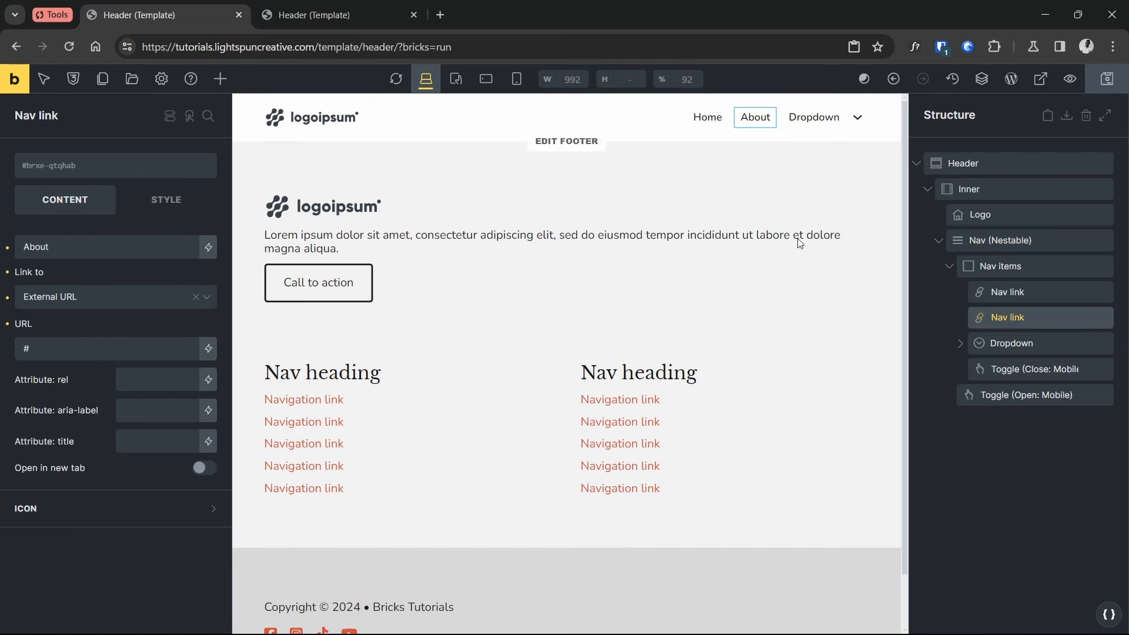
pyautogui.click(220, 80)
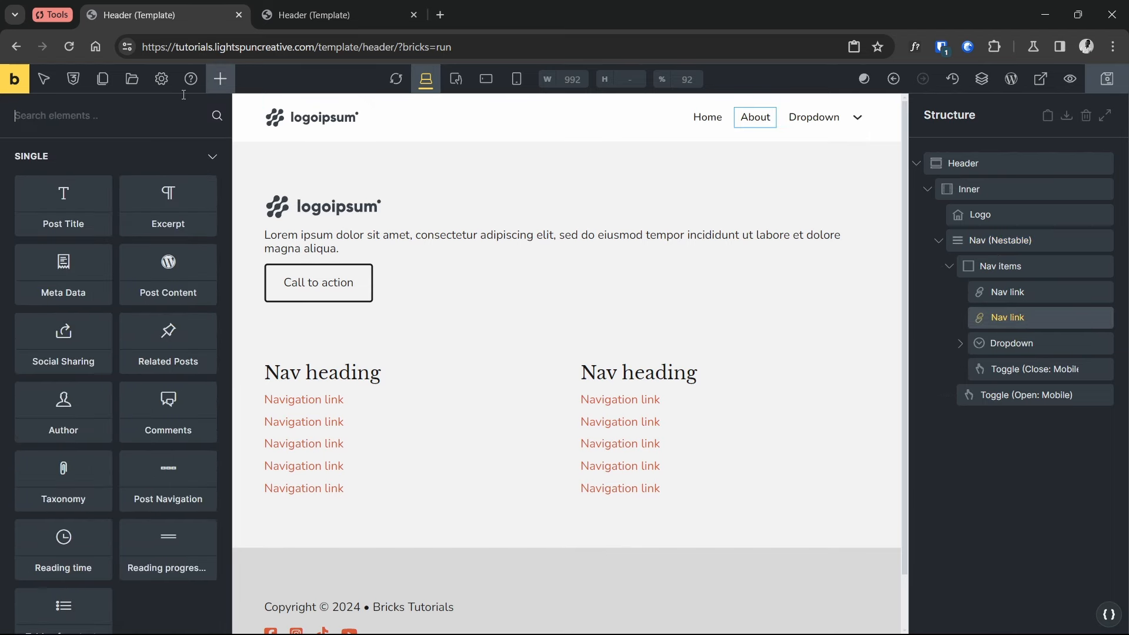
pyautogui.write('na')
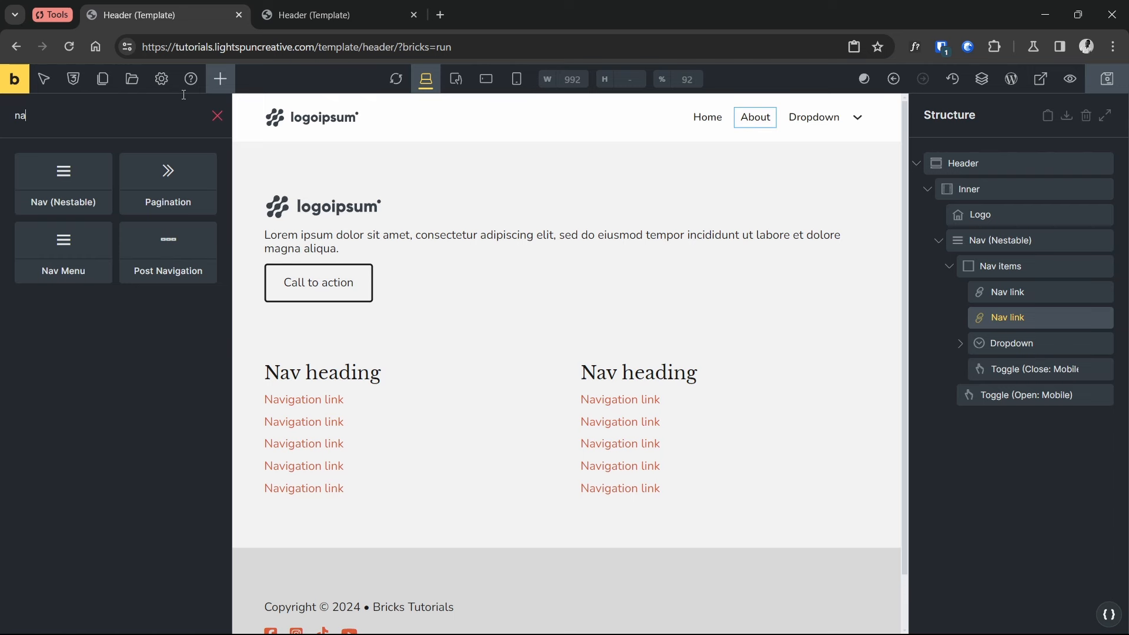
pyautogui.press('BackSpace')
pyautogui.press('BackSpace')
pyautogui.write('t')
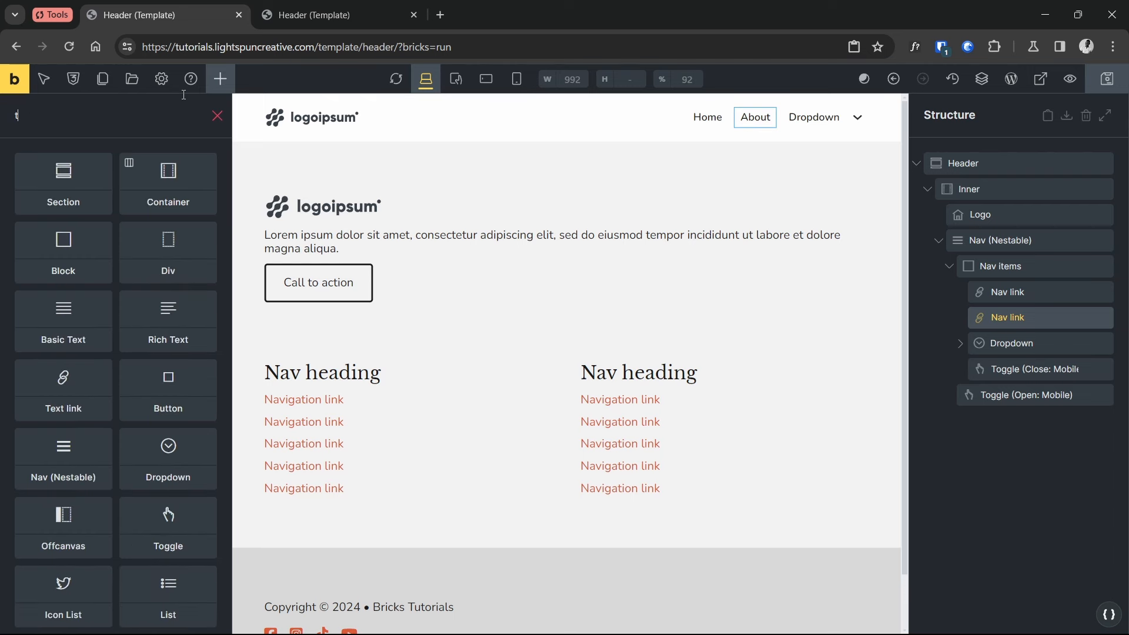
pyautogui.write('ext')
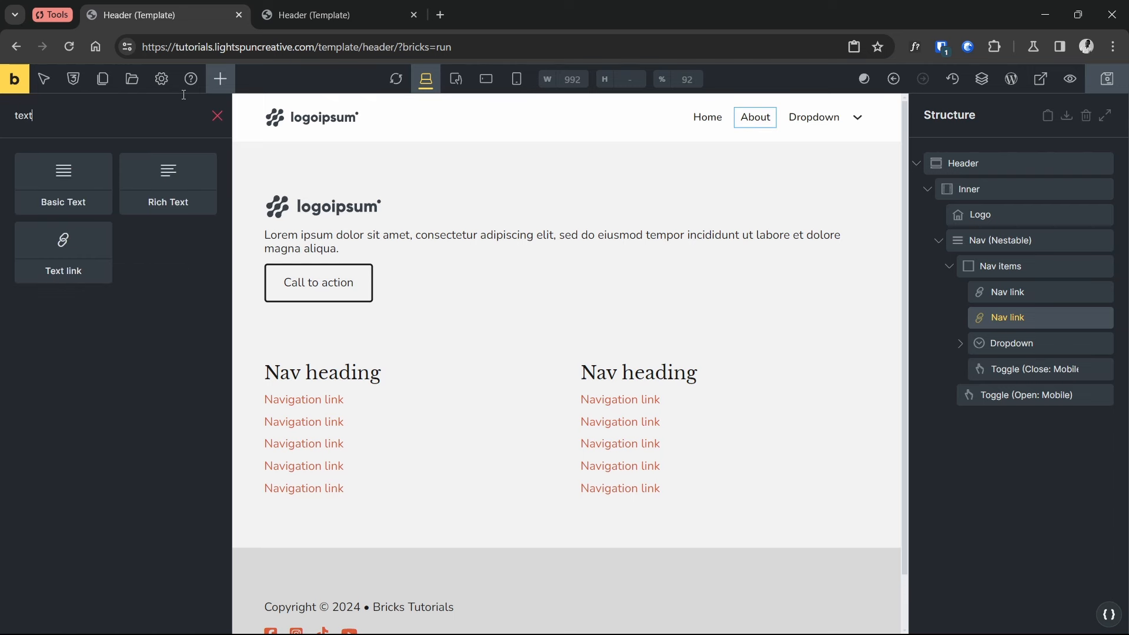
pyautogui.click(59, 259)
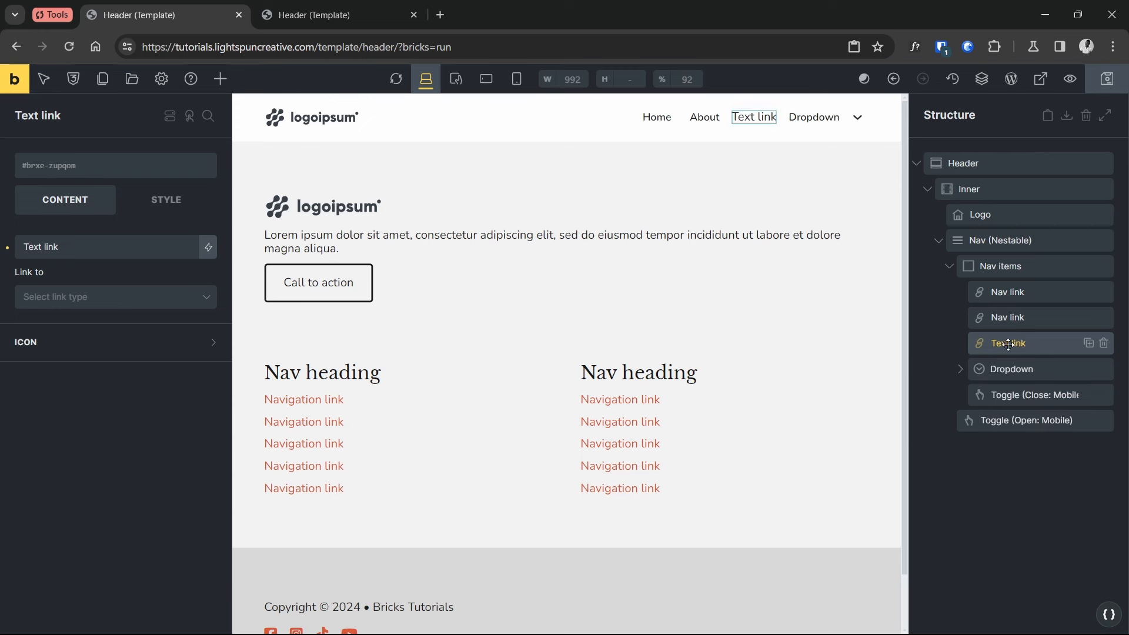
pyautogui.moveTo(1008, 343); pyautogui.dragTo(986, 382)
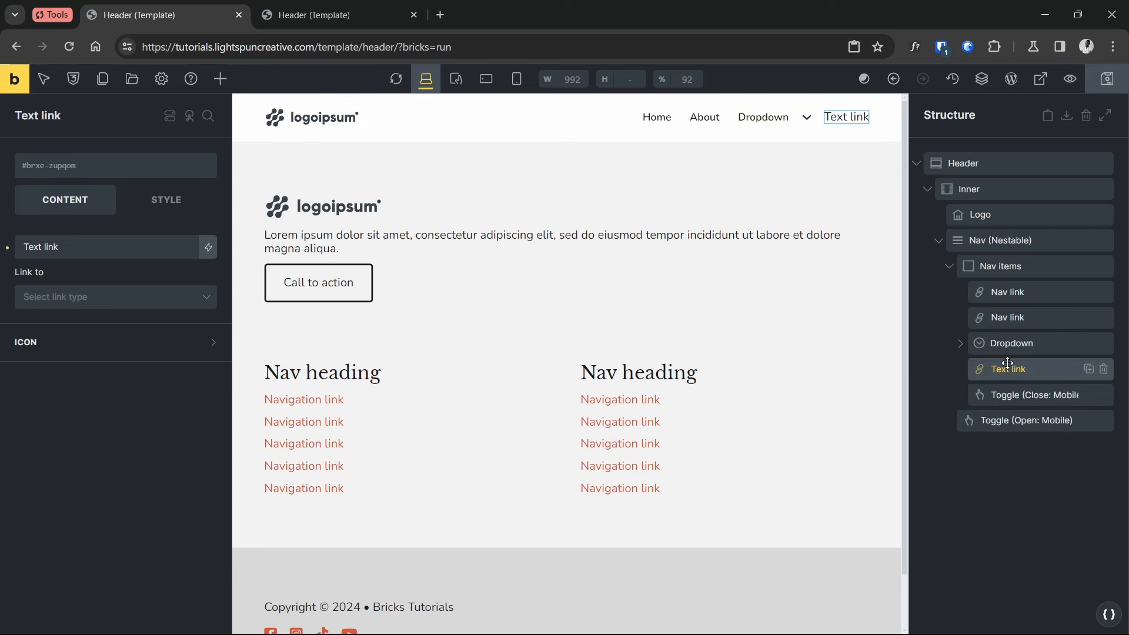
# Rename the new text link element as "Nav link" and set its text to "Contact Us"
pyautogui.doubleClick(18, 114)
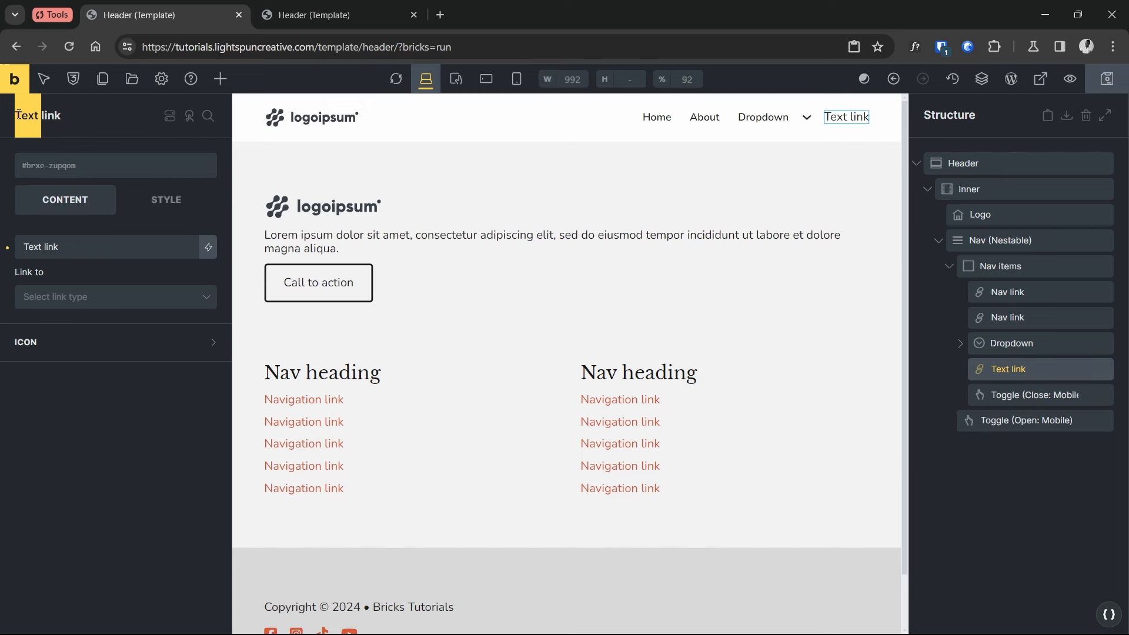
pyautogui.write('Nav')
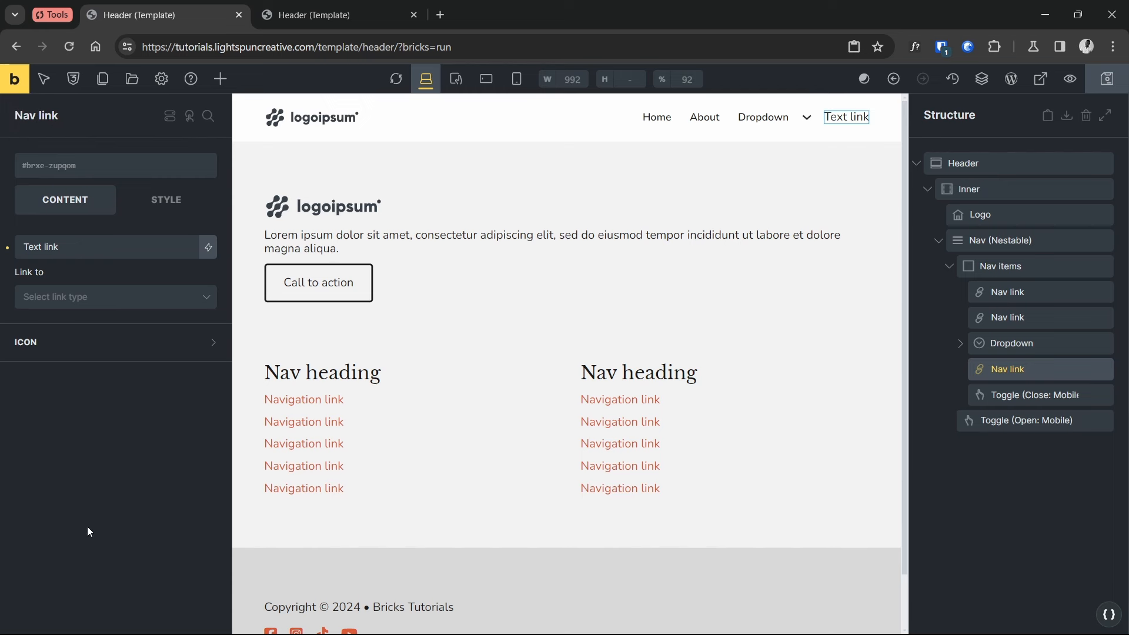
pyautogui.tripleClick(67, 247)
pyautogui.write('C')
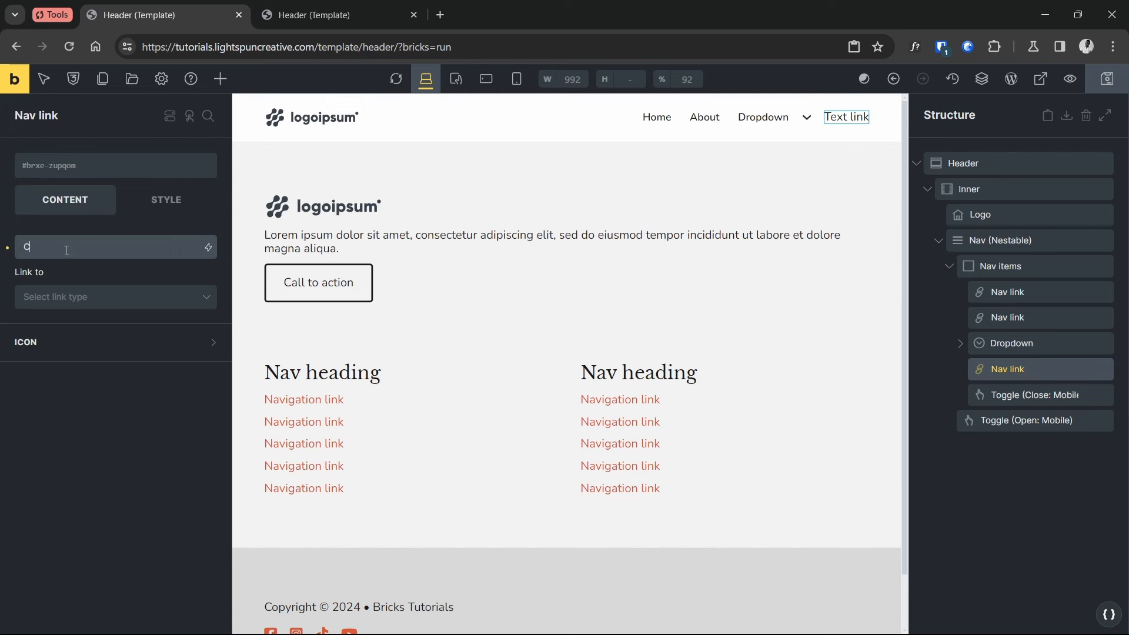
pyautogui.write('ontact Us')
# Link the Contact Us item to an external URL with "#" as the address
pyautogui.click(174, 298)
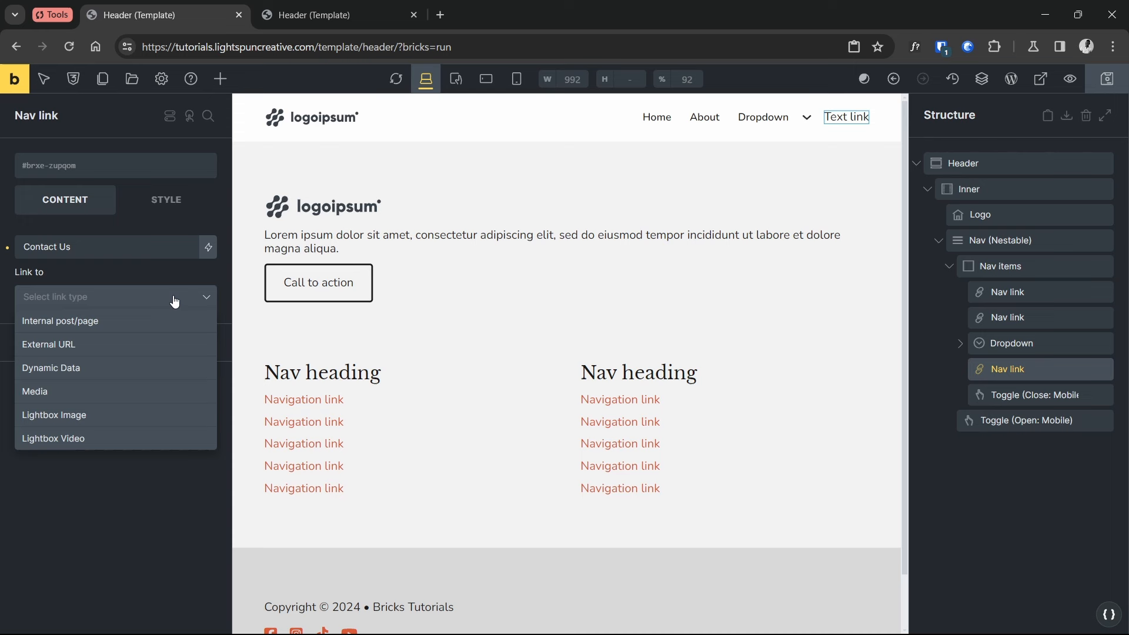
pyautogui.click(93, 345)
pyautogui.click(79, 350)
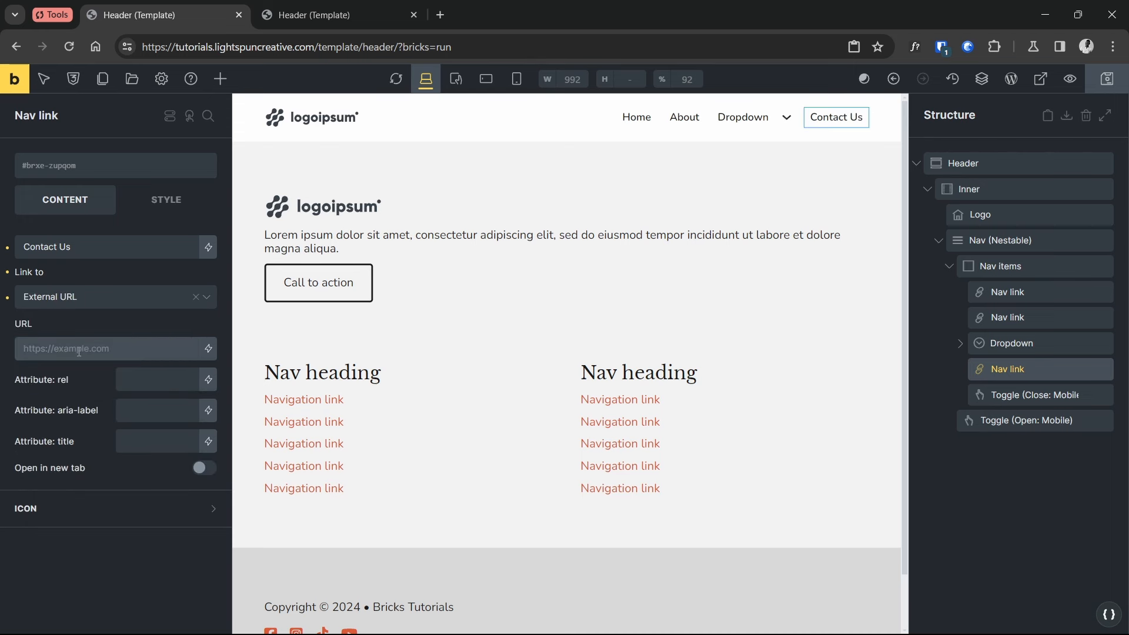
pyautogui.write('#')
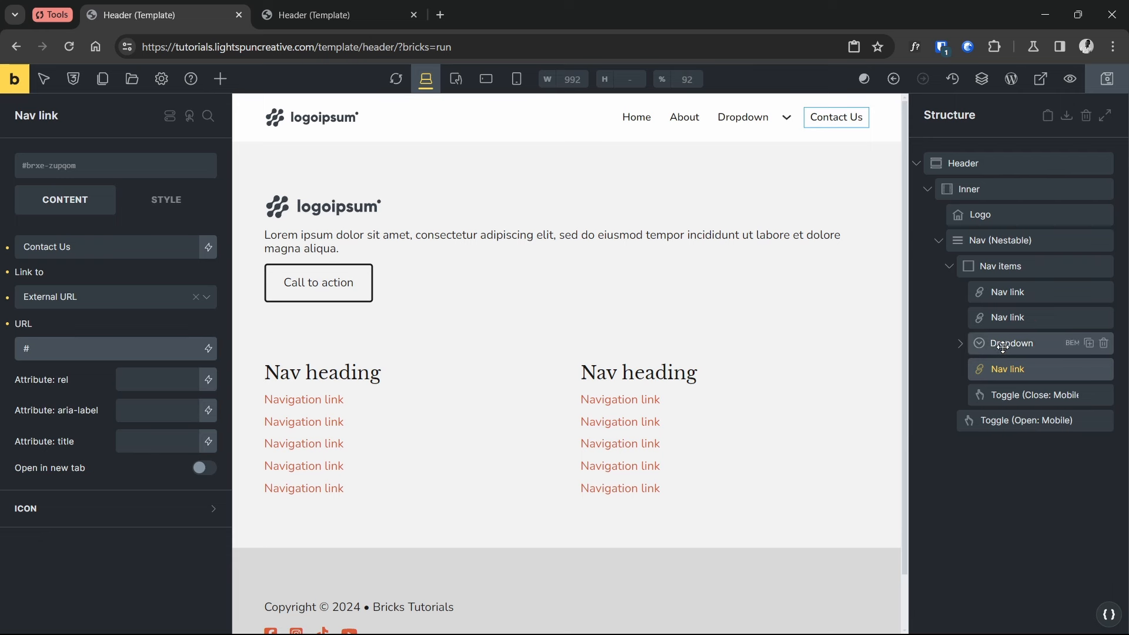
# Duplicate the top-level Dropdown in the nav items and collapse the original
pyautogui.click(961, 345)
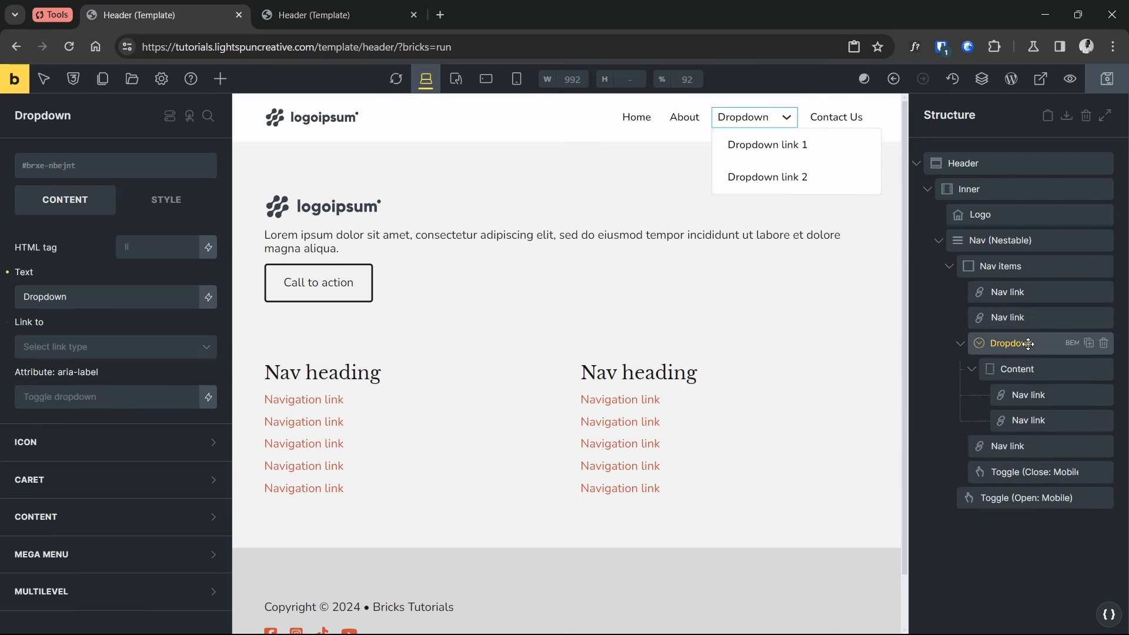
pyautogui.click(1088, 342)
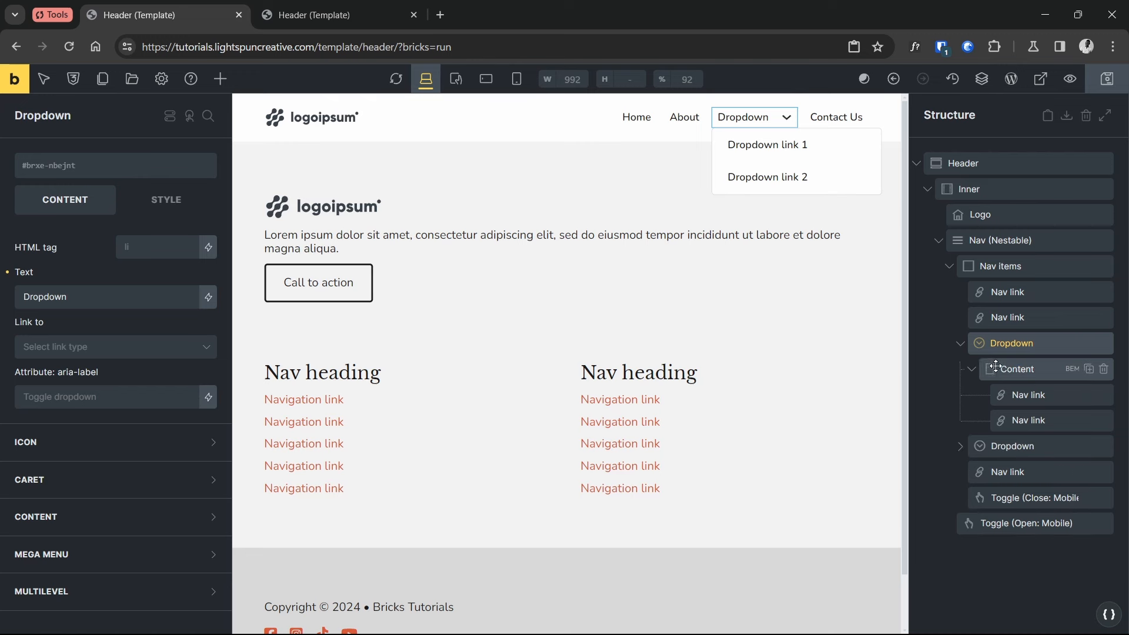
pyautogui.click(960, 343)
pyautogui.click(1014, 369)
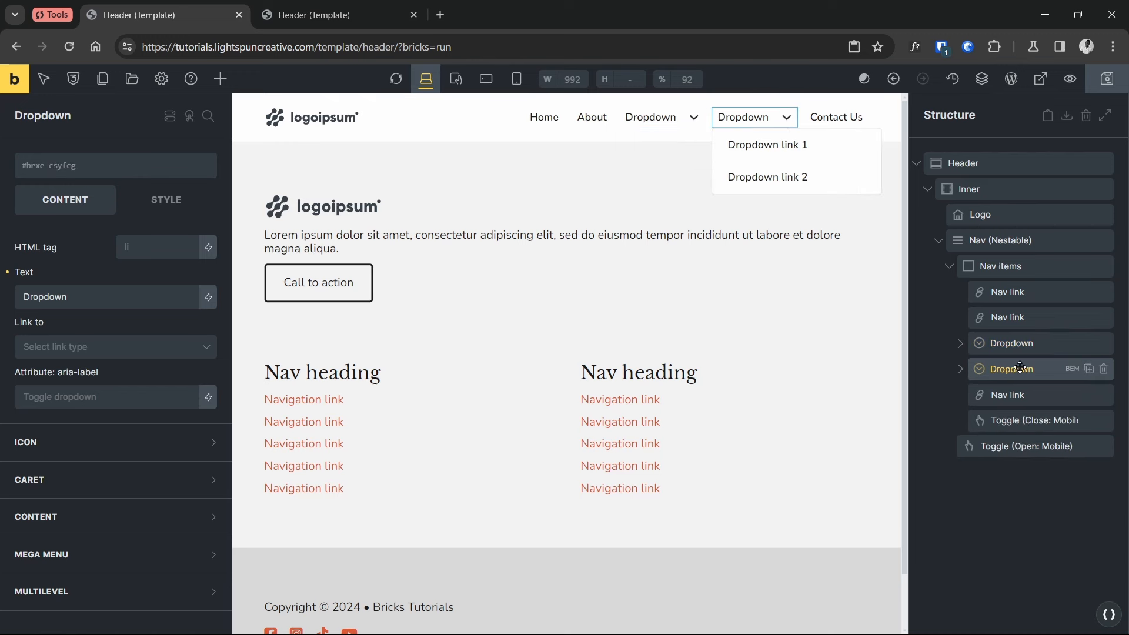
# Nest a second-level dropdown inside the first Dropdown's Content, below its two nav links
pyautogui.click(1021, 343)
pyautogui.click(962, 345)
pyautogui.click(1033, 370)
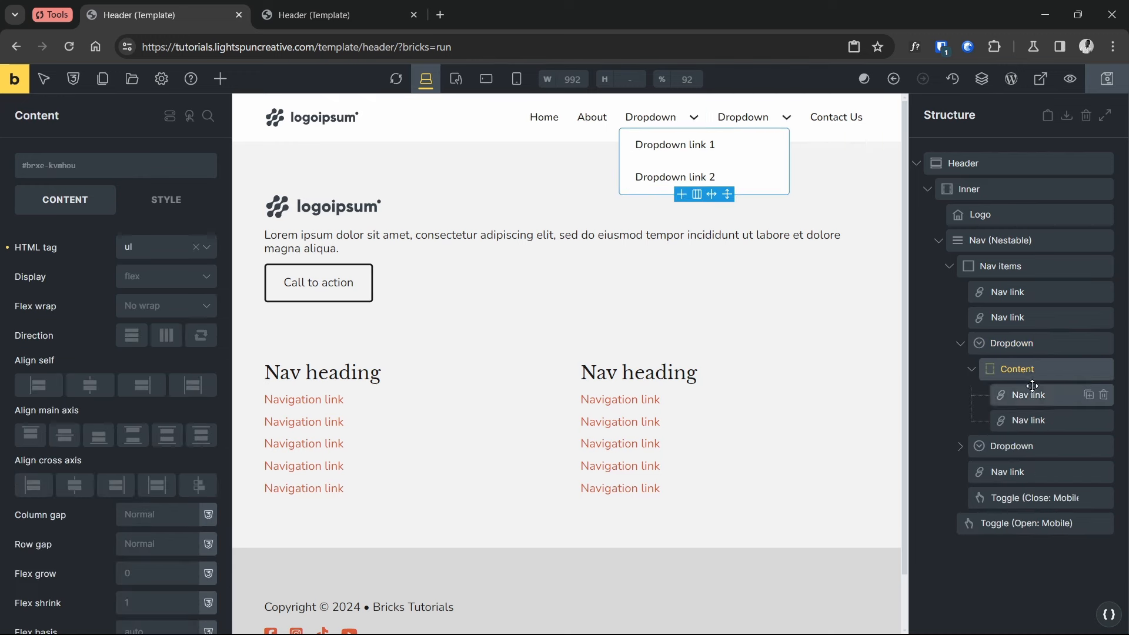
pyautogui.rightClick(1024, 344)
pyautogui.click(1046, 402)
pyautogui.click(1046, 421)
pyautogui.hotkey('ctrl', 'v')
pyautogui.click(1047, 446)
pyautogui.click(1047, 471)
pyautogui.click(1049, 500)
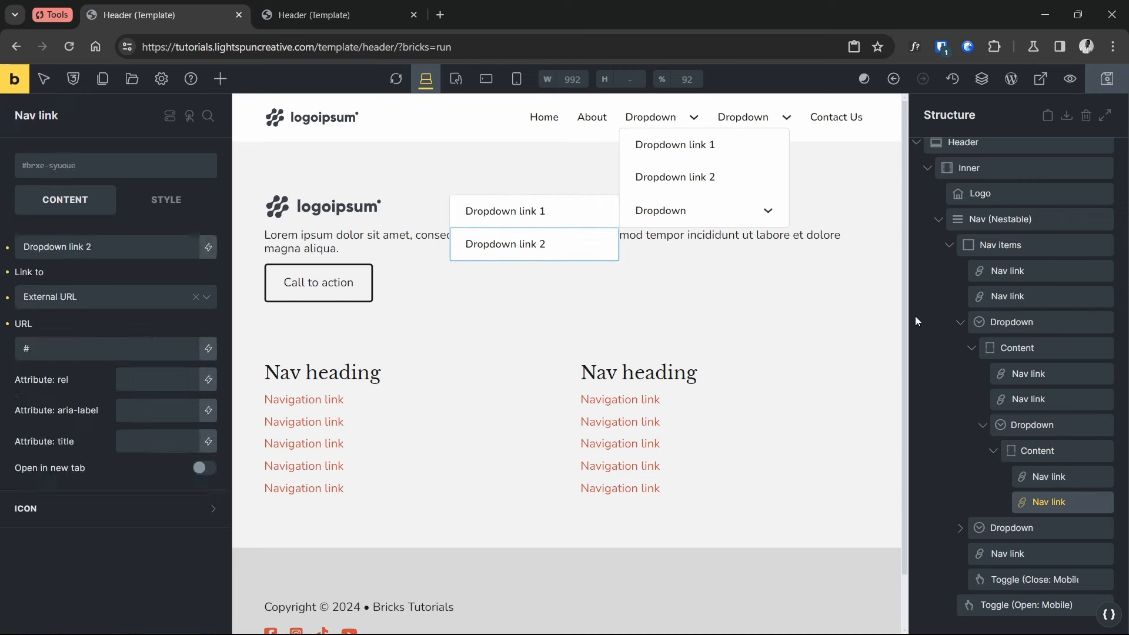
# Add a third-level dropdown below the two nav links in the second-level dropdown's Content
pyautogui.click(221, 79)
pyautogui.write('dropd')
pyautogui.click(64, 174)
pyautogui.click(1056, 528)
# Set the texts of the three nested dropdowns to "Dropdown L1", "Dropdown L2" and "Dropdown L3", from the outermost inward
pyautogui.click(1033, 299)
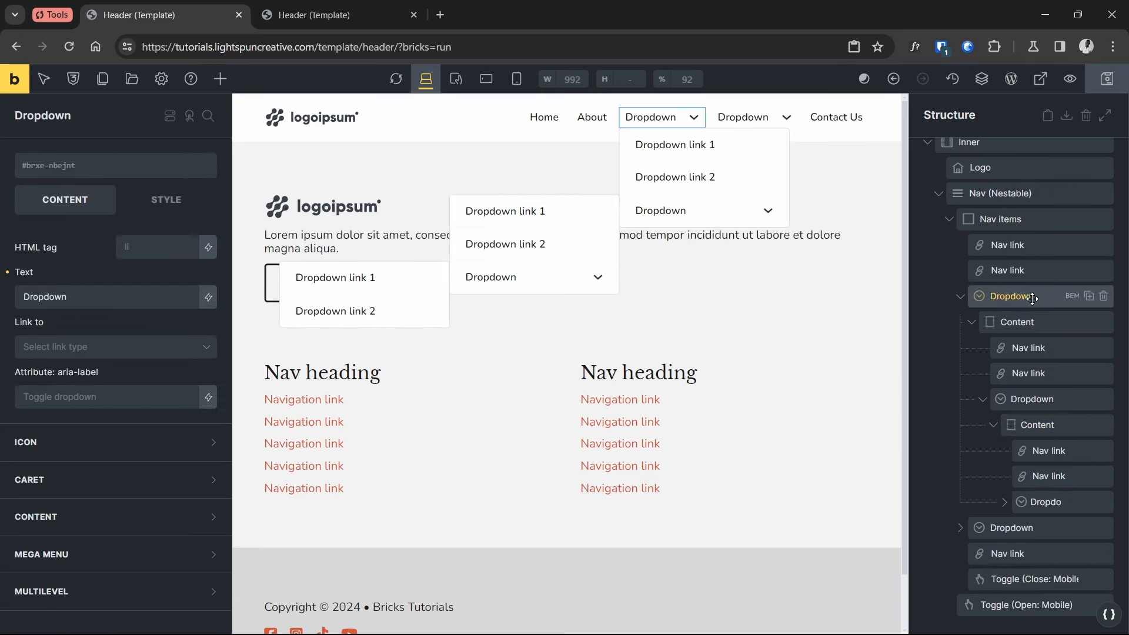
pyautogui.click(91, 302)
pyautogui.write('L1')
pyautogui.click(1032, 399)
pyautogui.click(96, 296)
pyautogui.write('L2')
pyautogui.click(1050, 502)
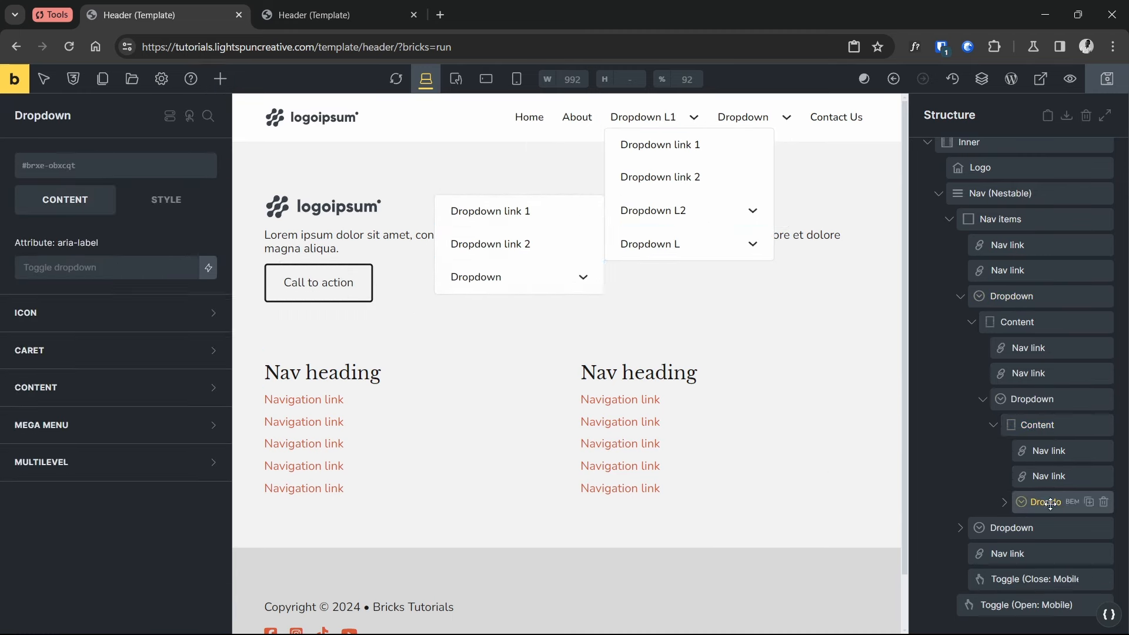
pyautogui.click(109, 297)
pyautogui.write('L3')
# Add a fourth-level dropdown inside the L3 dropdown's Content and place it below the two nav links
pyautogui.click(1005, 502)
pyautogui.click(1050, 527)
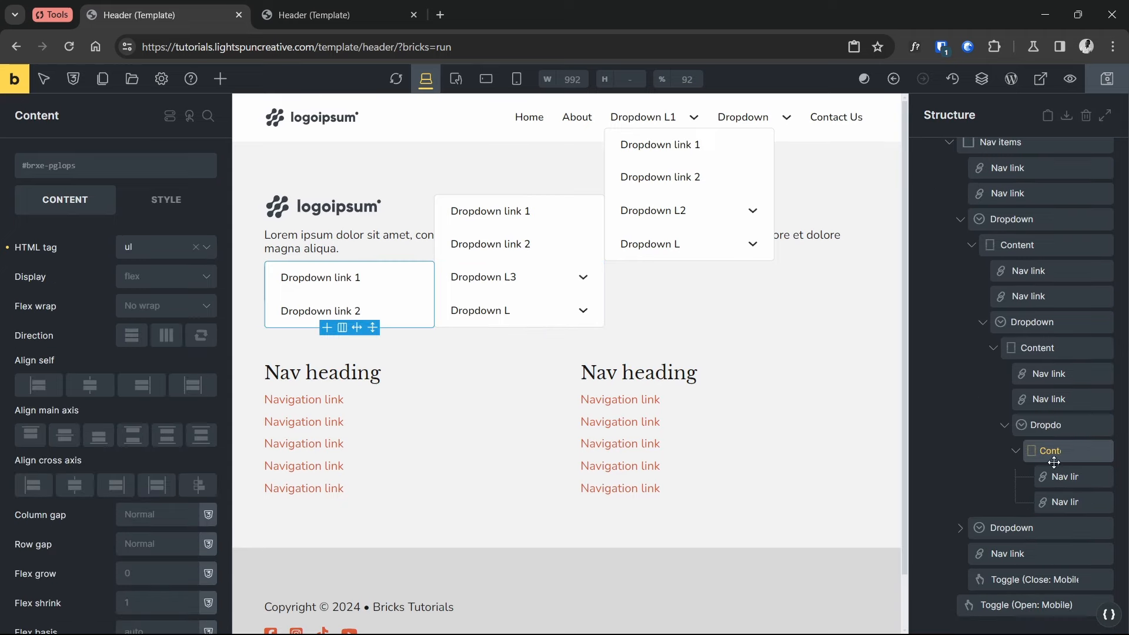
pyautogui.click(1056, 473)
pyautogui.click(220, 78)
pyautogui.write('drop')
pyautogui.click(64, 177)
pyautogui.click(1056, 503)
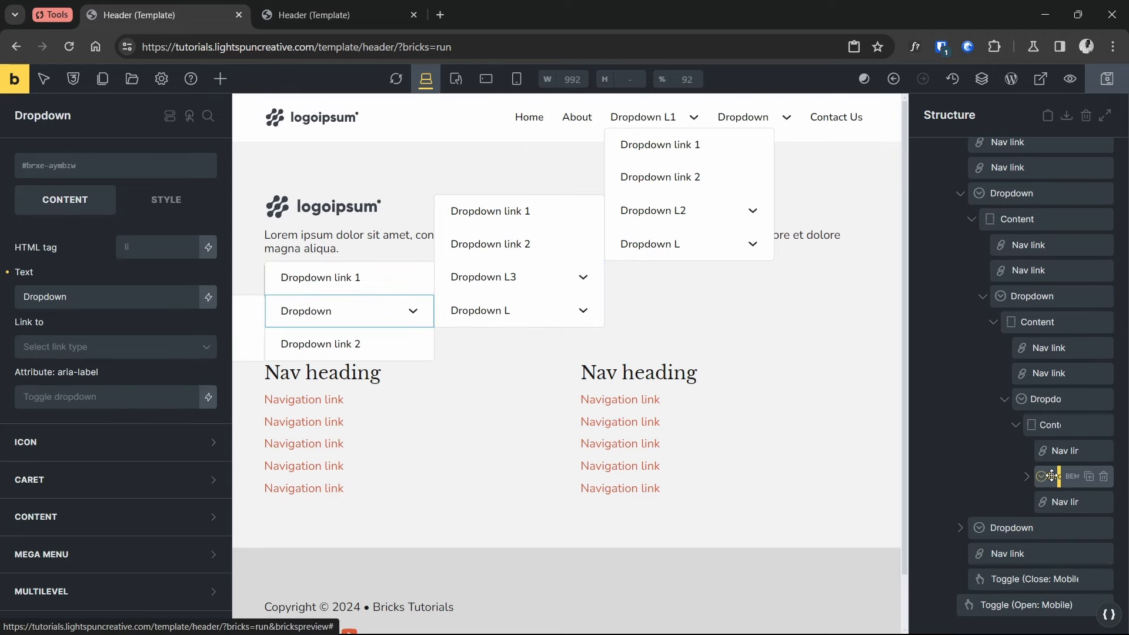
pyautogui.moveTo(1050, 501); pyautogui.dragTo(1048, 472)
# Set the fourth-level dropdown's text to "Dropdown L4"
pyautogui.click(1050, 502)
pyautogui.click(105, 297)
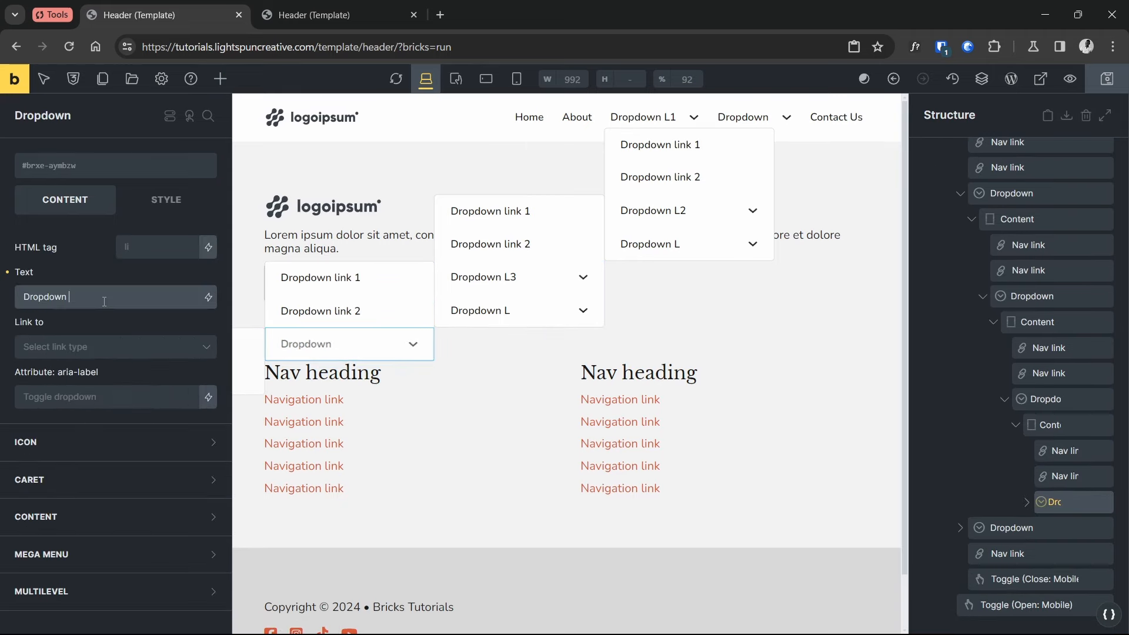
pyautogui.write('L4')
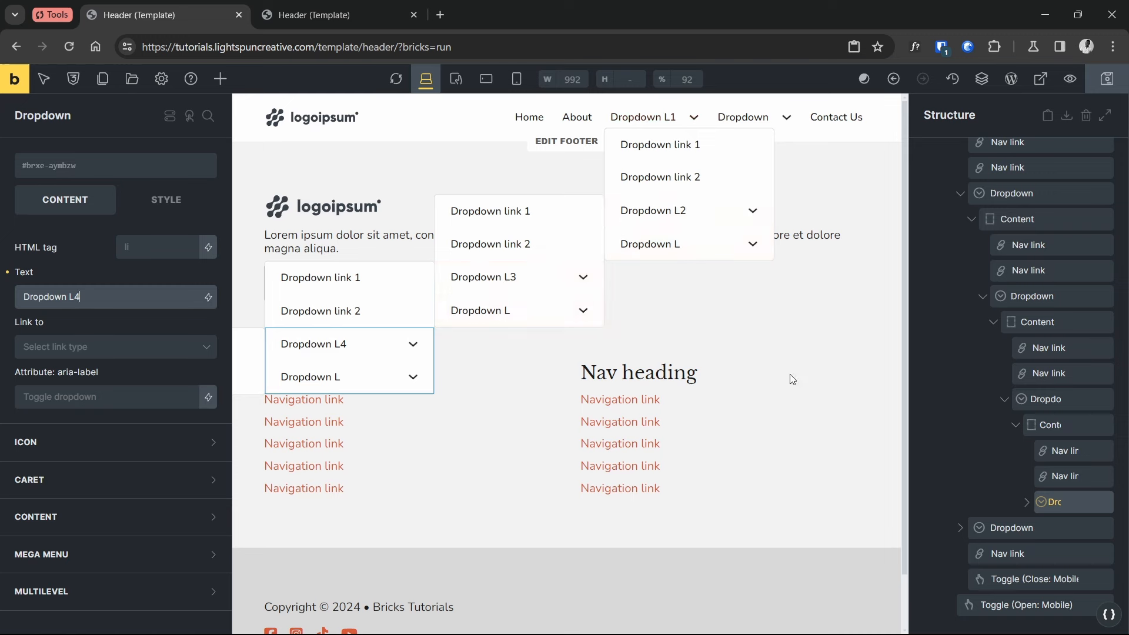
# Save the template and check how the nested Dropdown L1 to L4 submenus open on the front-end page
pyautogui.click(1107, 79)
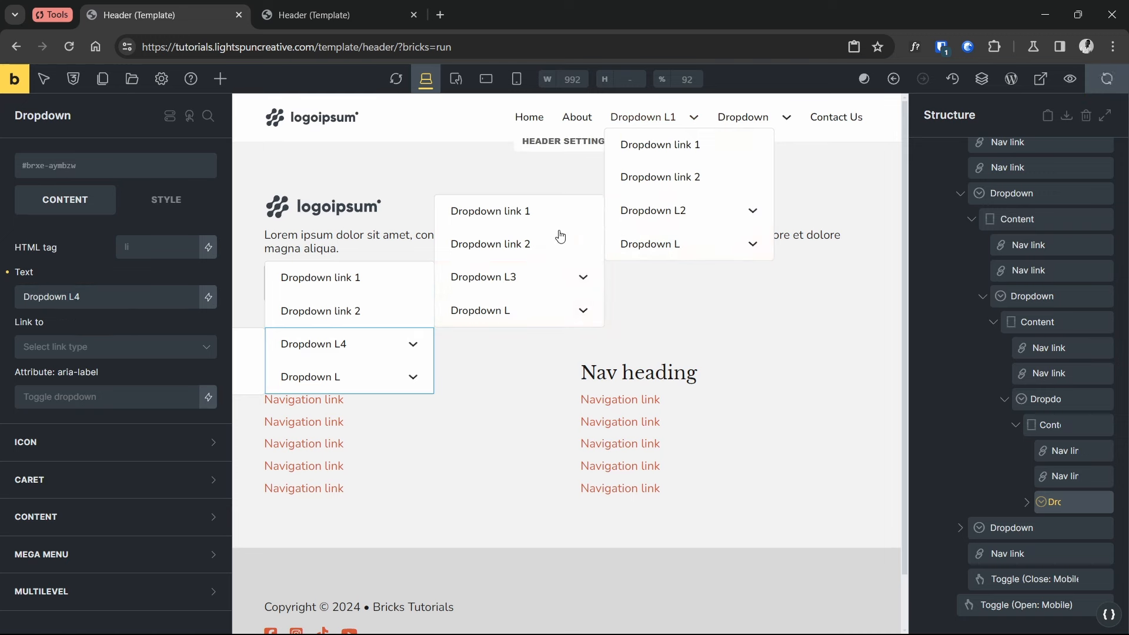
pyautogui.click(295, 8)
pyautogui.moveTo(820, 115)
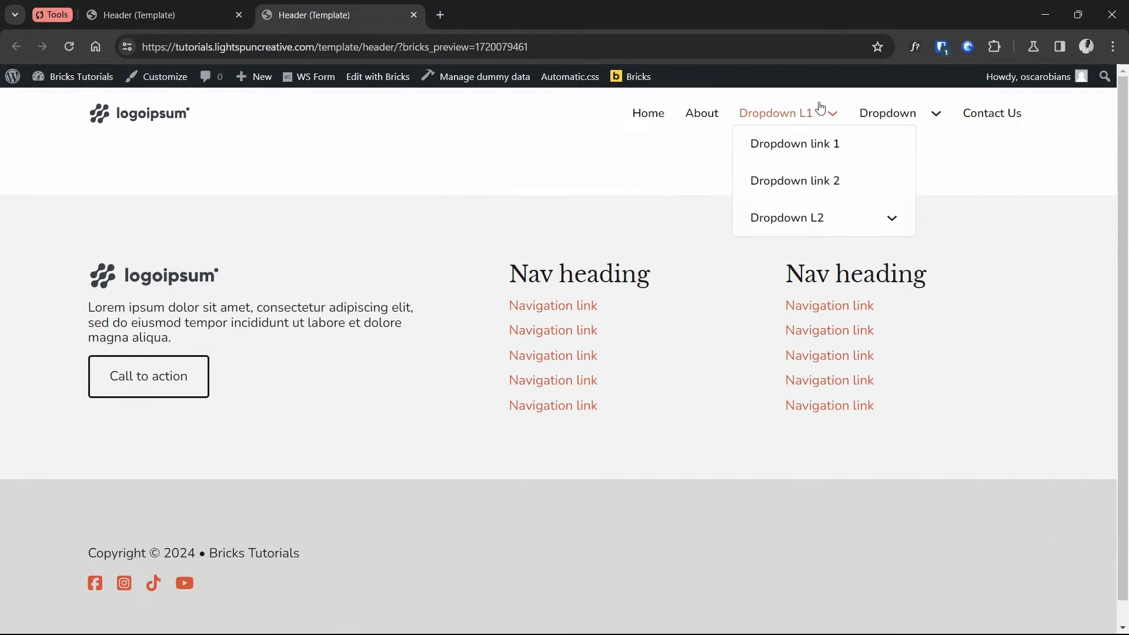
pyautogui.moveTo(819, 217)
pyautogui.moveTo(988, 294)
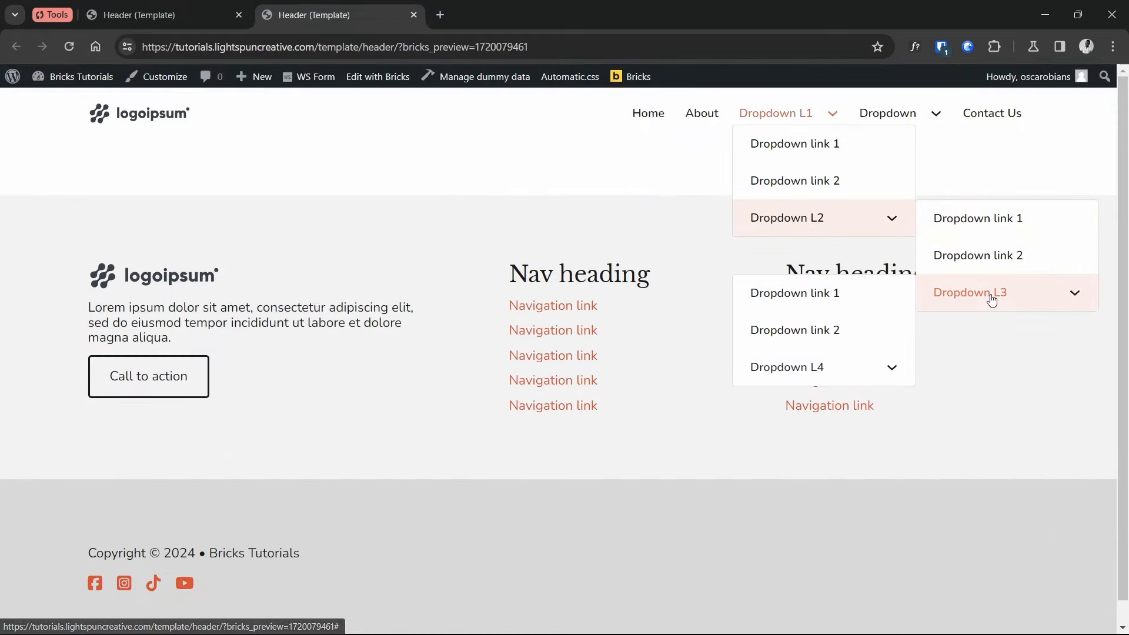
pyautogui.moveTo(824, 365)
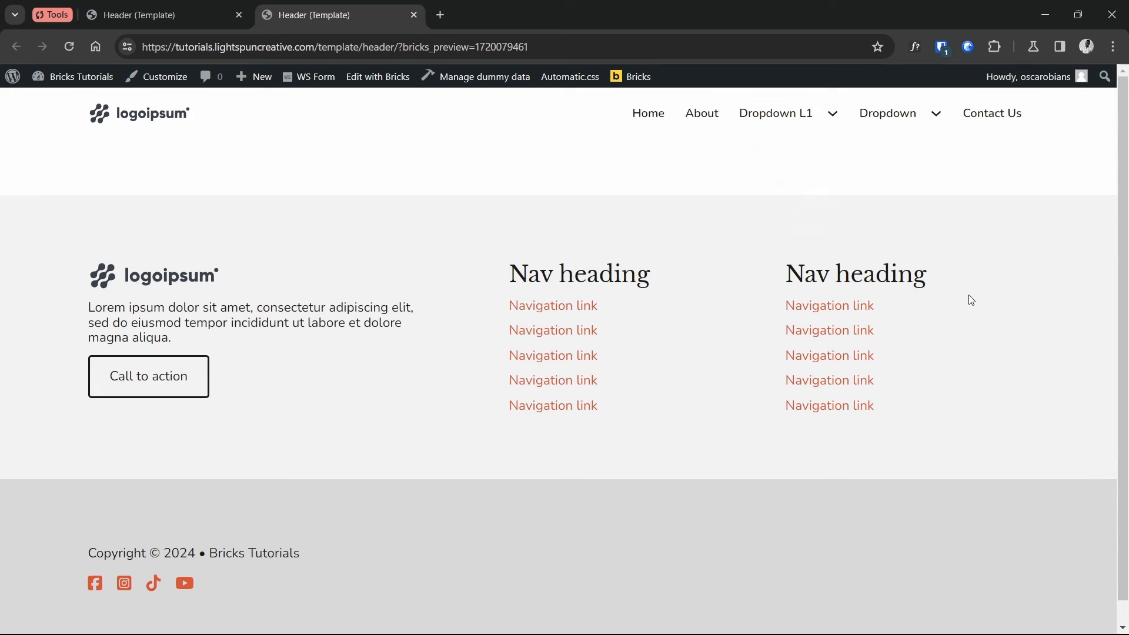
pyautogui.moveTo(767, 112)
# Back in the builder tab, enable multilevel dropdowns for the Nav (Nestable) element's desktop-nav class and save the template
pyautogui.click(185, 20)
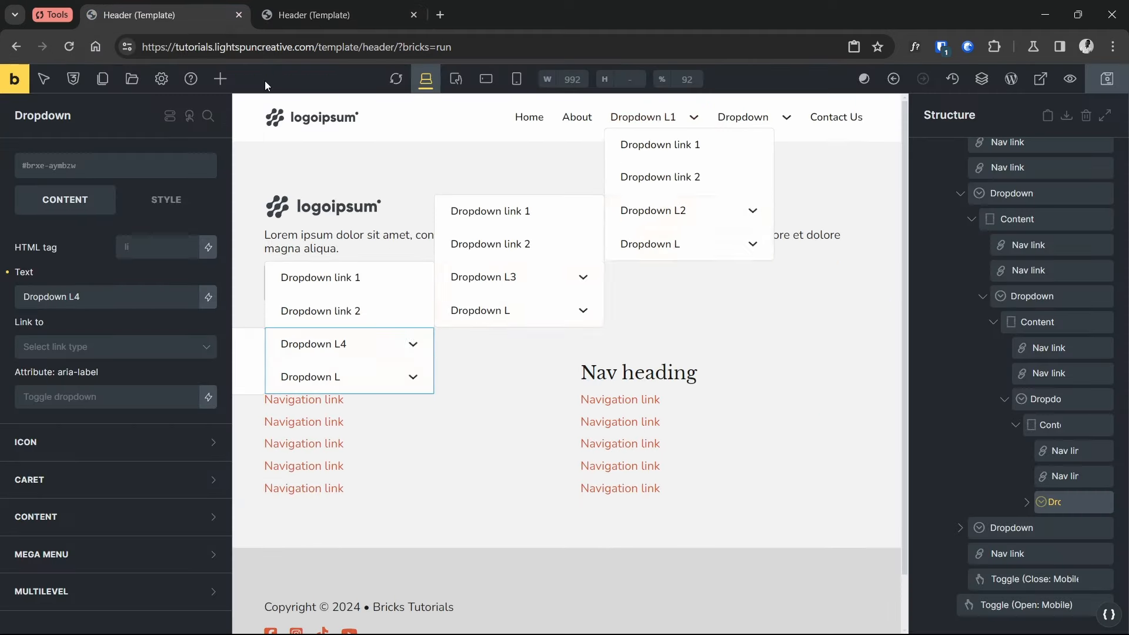
pyautogui.scroll(5, 973, 412)
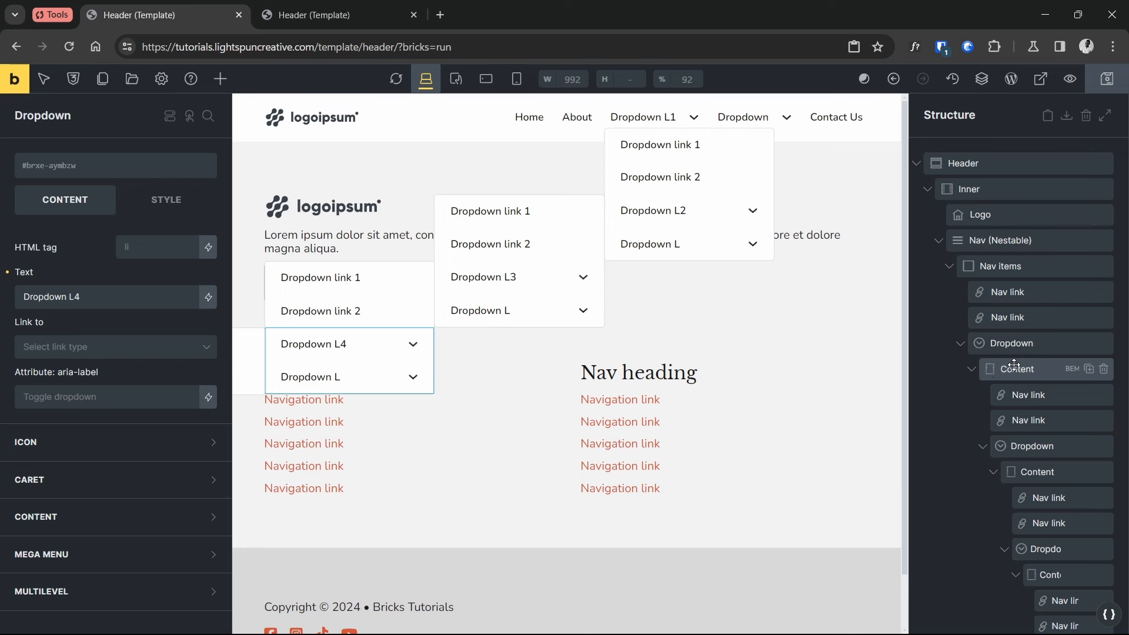
pyautogui.click(994, 241)
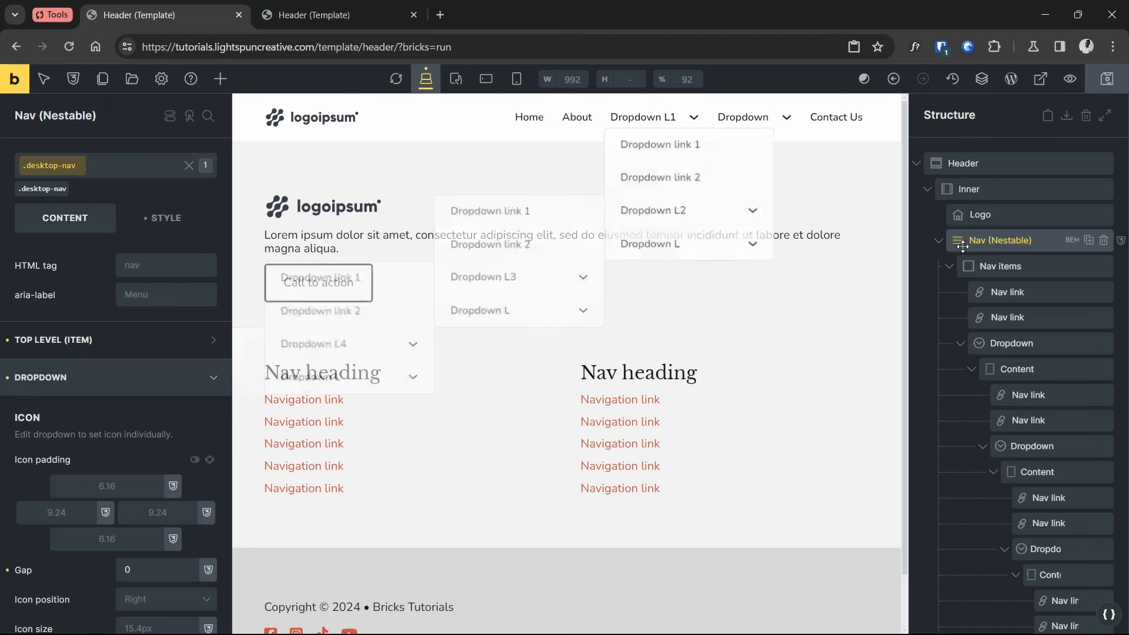
pyautogui.scroll(-9, 127, 417)
pyautogui.scroll(-5, 125, 411)
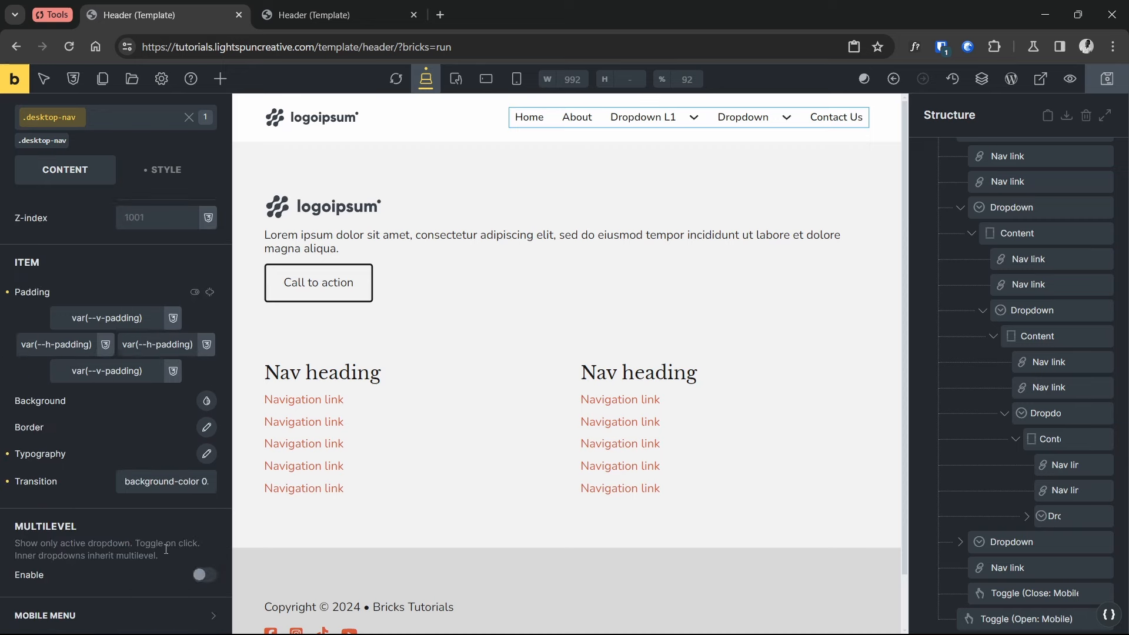
pyautogui.click(204, 574)
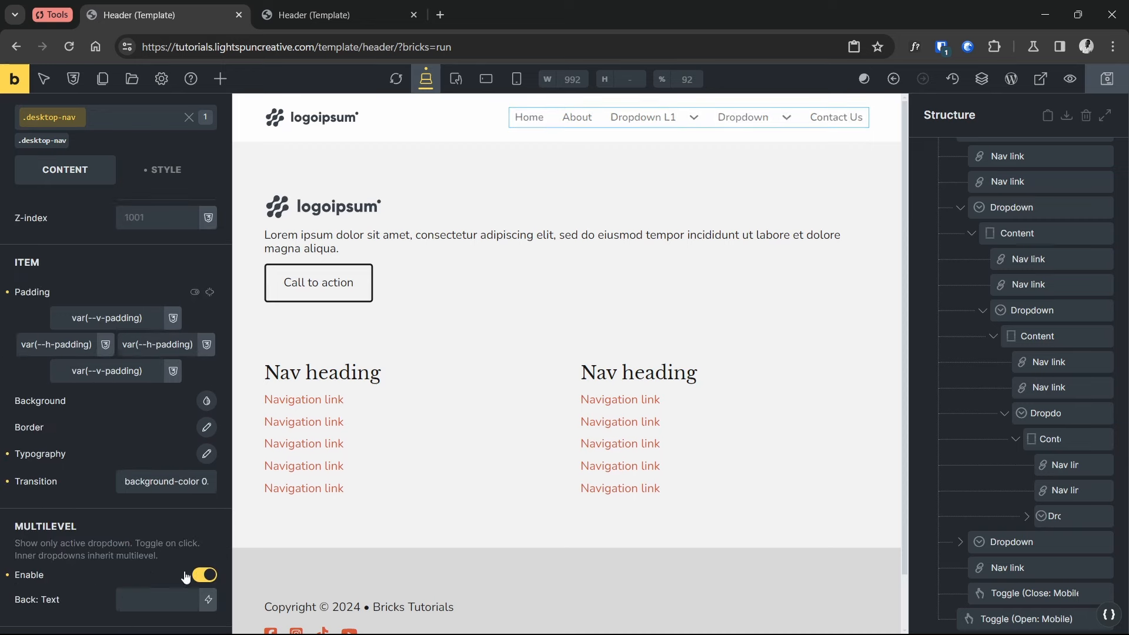
pyautogui.scroll(-1, 148, 569)
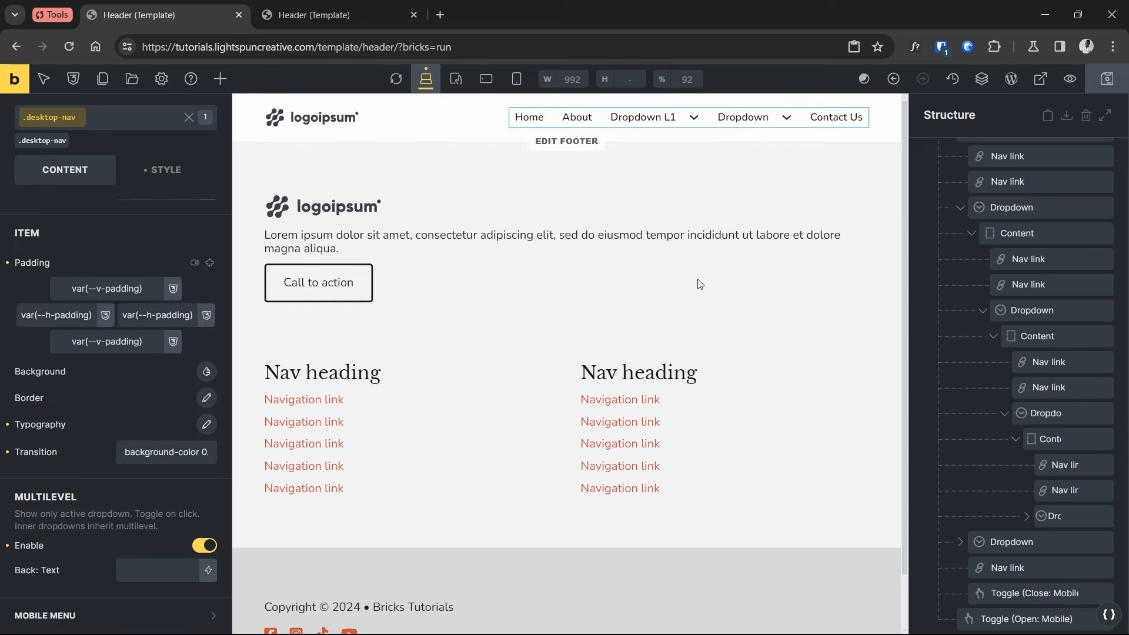
pyautogui.click(1107, 79)
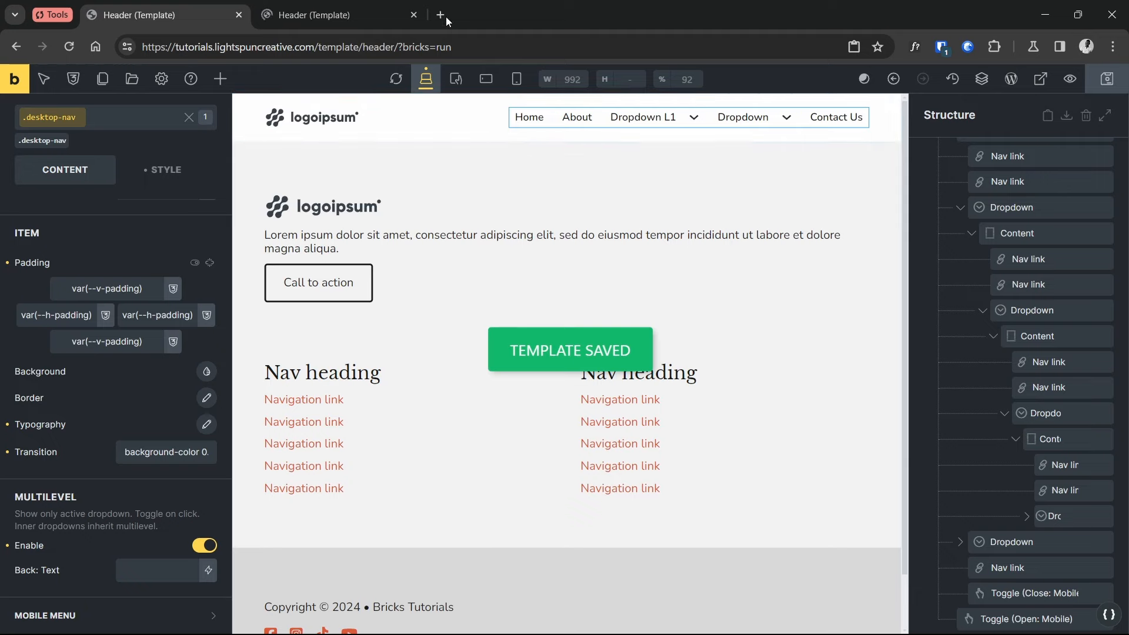
# On the front-end page, open the Dropdown L1 to L4 submenus in turn and examine the multilevel Back links
pyautogui.click(379, 22)
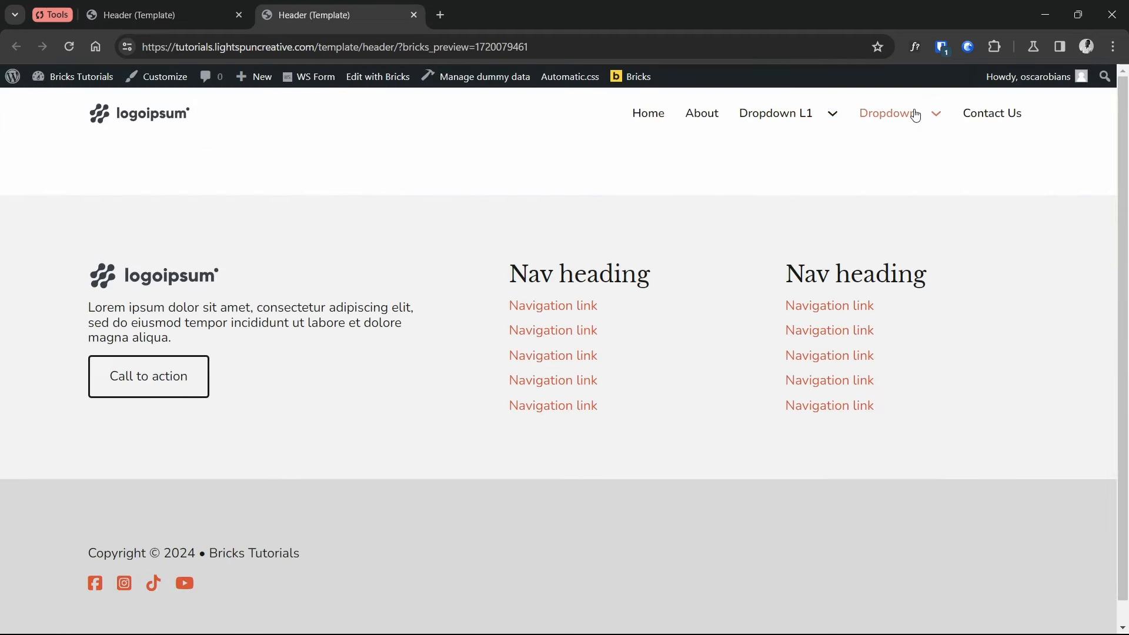
pyautogui.click(797, 122)
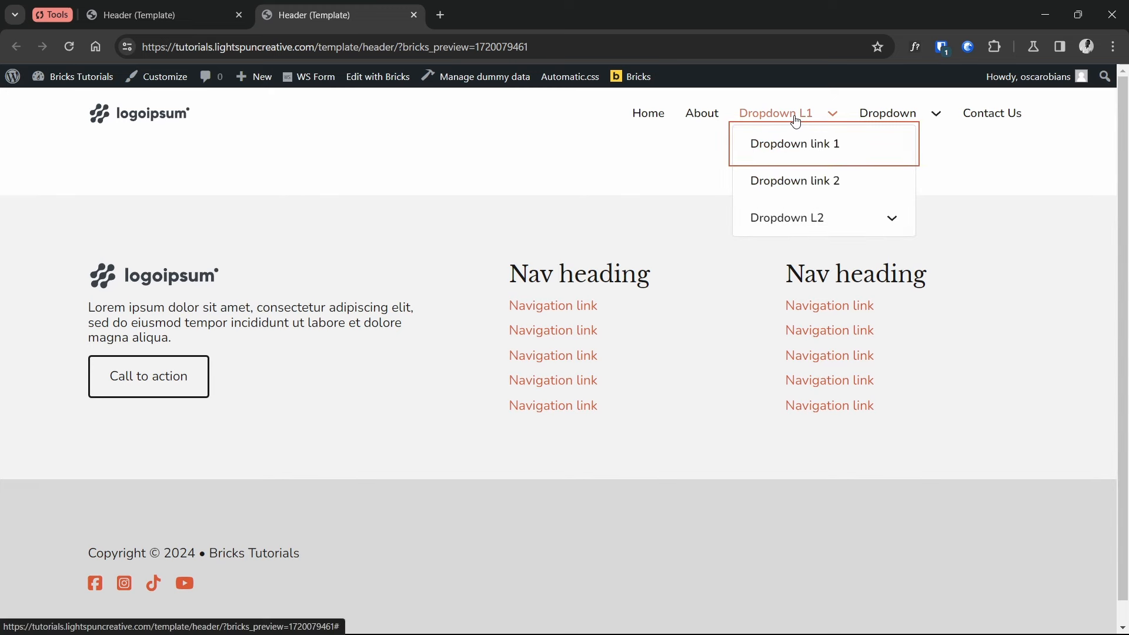
pyautogui.click(809, 223)
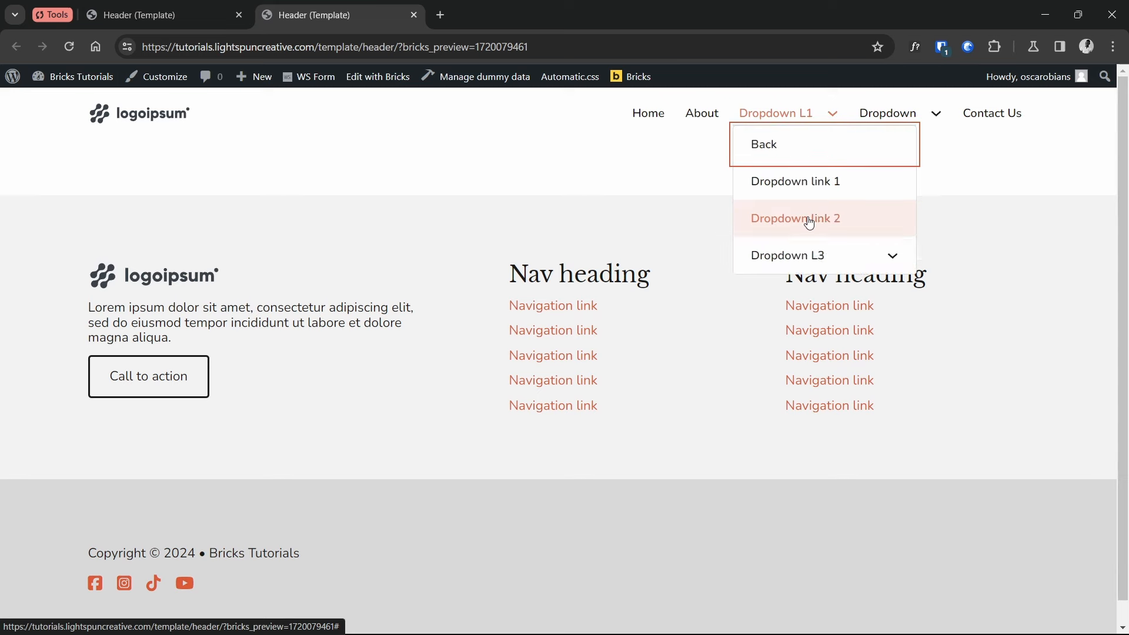
pyautogui.click(812, 253)
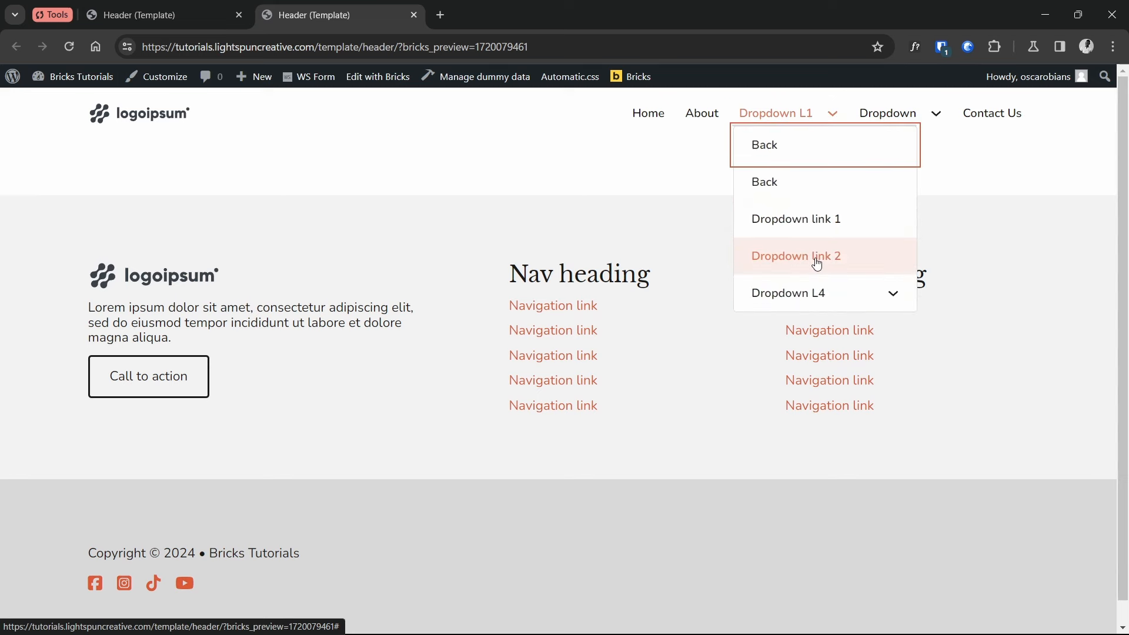
pyautogui.click(820, 294)
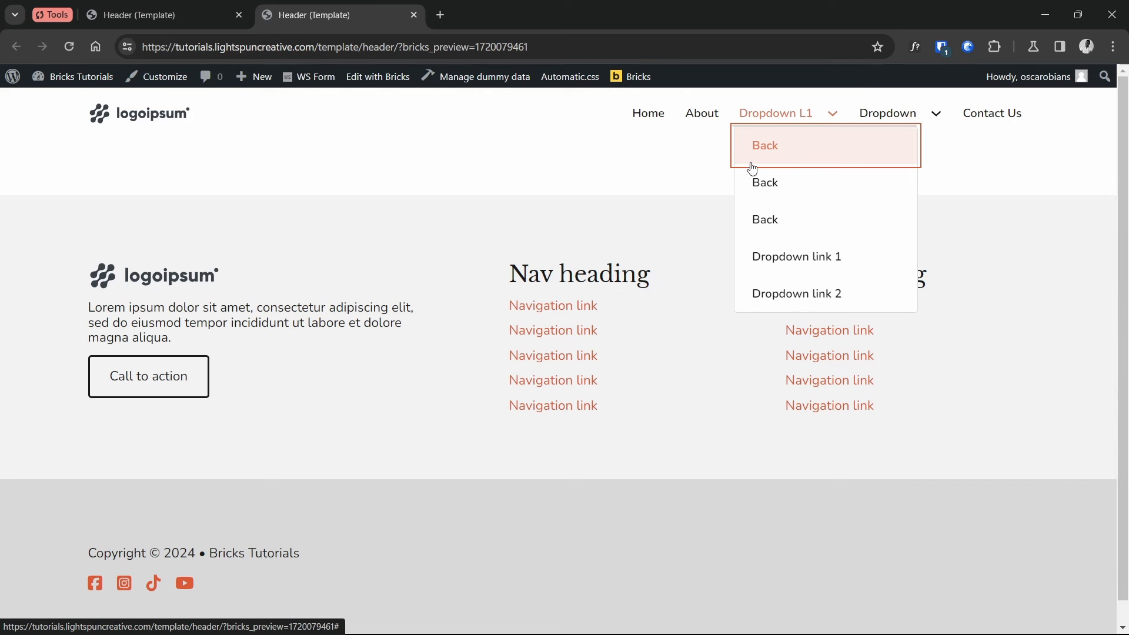
pyautogui.click(596, 166)
# Back in the builder, give desktop-nav custom CSS `%root% .brx-dropdown-content > li:not(:first-child) > a.brx-multilevel-back { display: none; }` and save the template
pyautogui.click(144, 16)
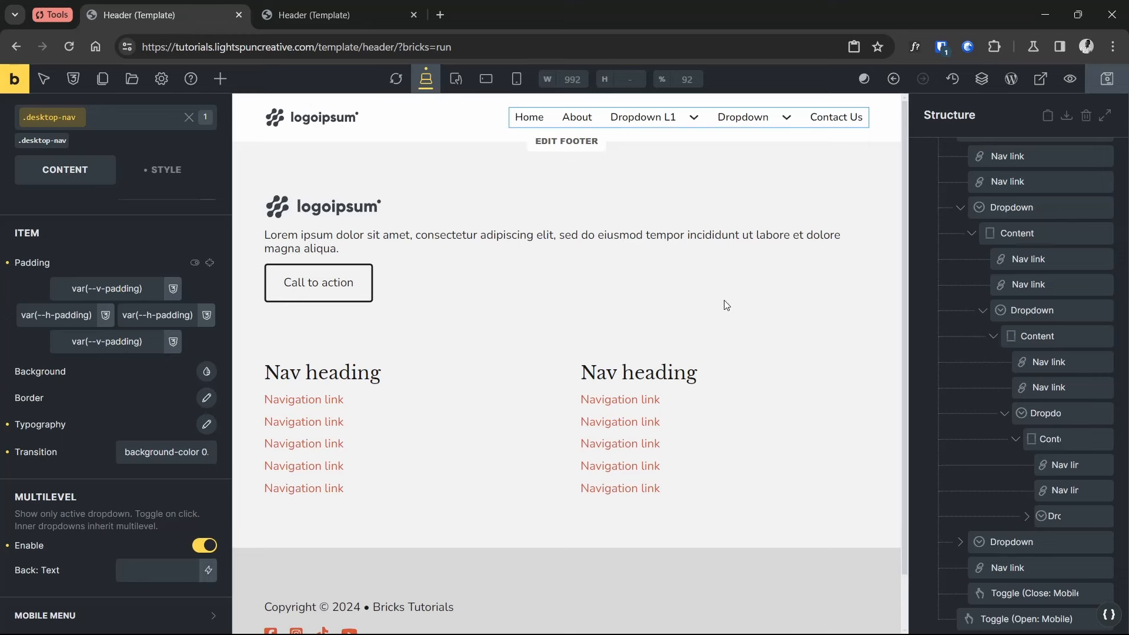
pyautogui.scroll(3, 978, 330)
pyautogui.click(939, 242)
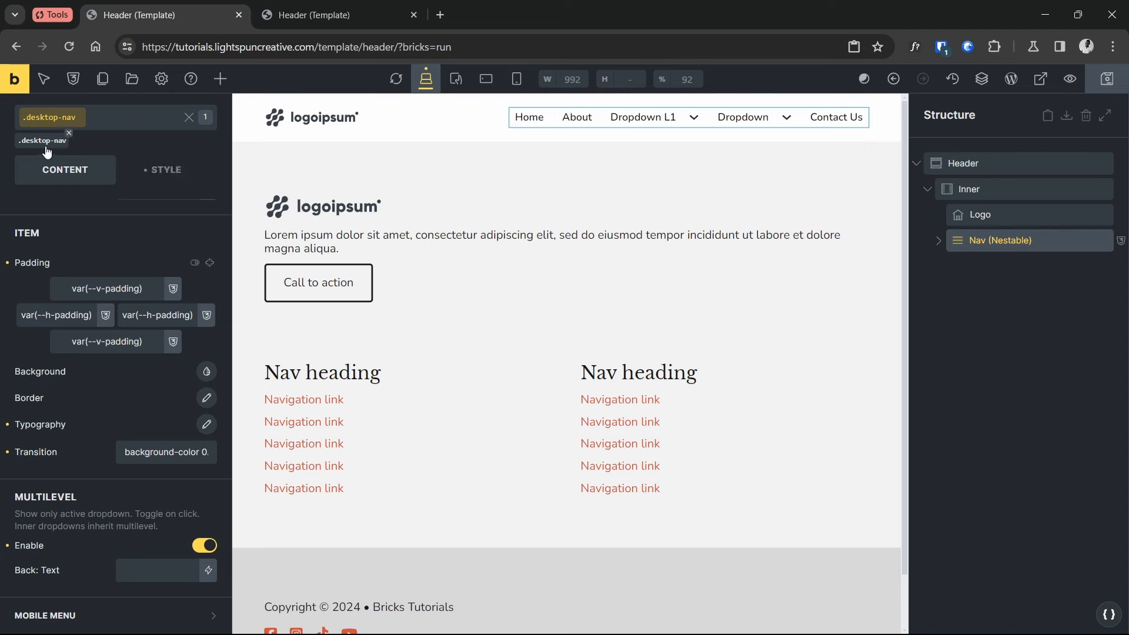
pyautogui.click(162, 169)
pyautogui.click(89, 490)
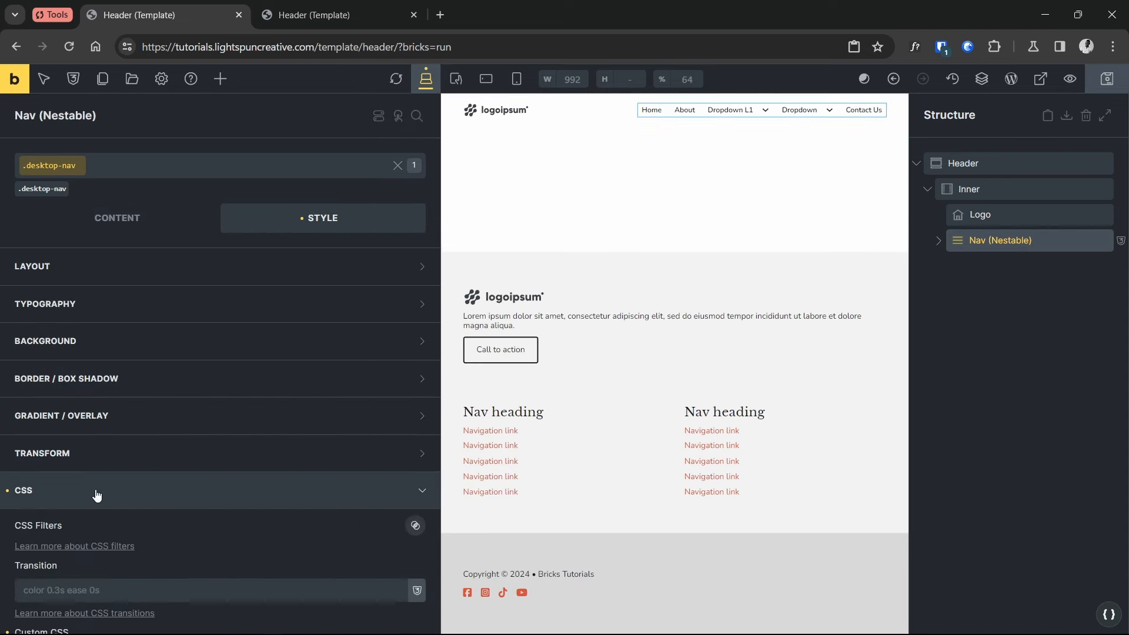
pyautogui.scroll(-5, 128, 470)
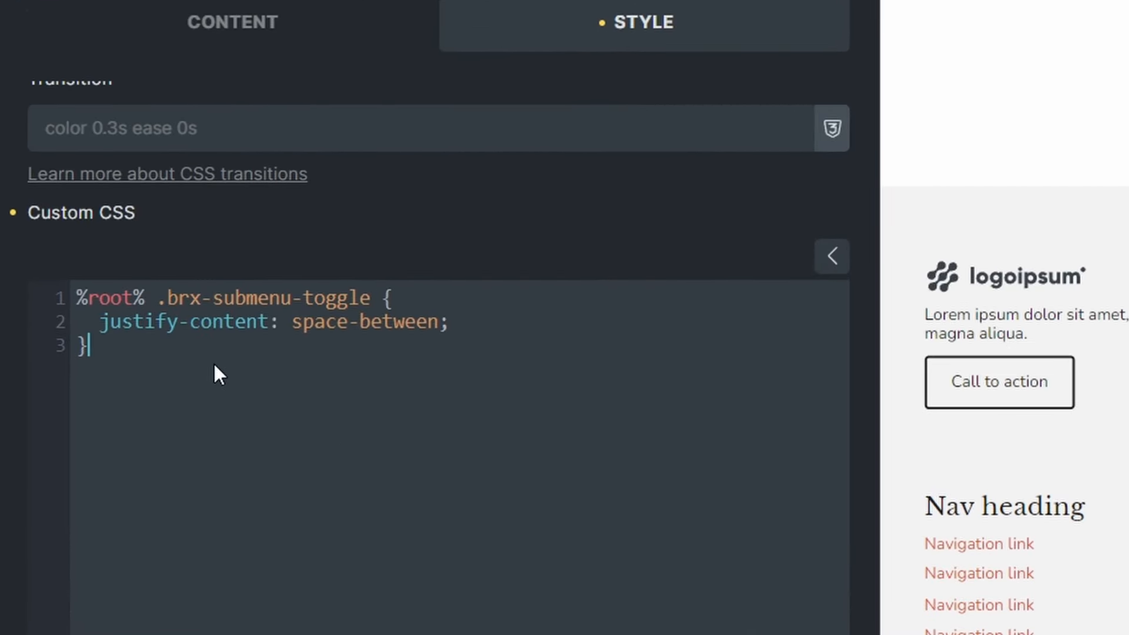
pyautogui.press('Return')
pyautogui.press('Return')
pyautogui.write('%root%')
pyautogui.write('.brx-dropdown-content > li:not(:first-child) > a.brx-multilevel-back  {     display: none; }')
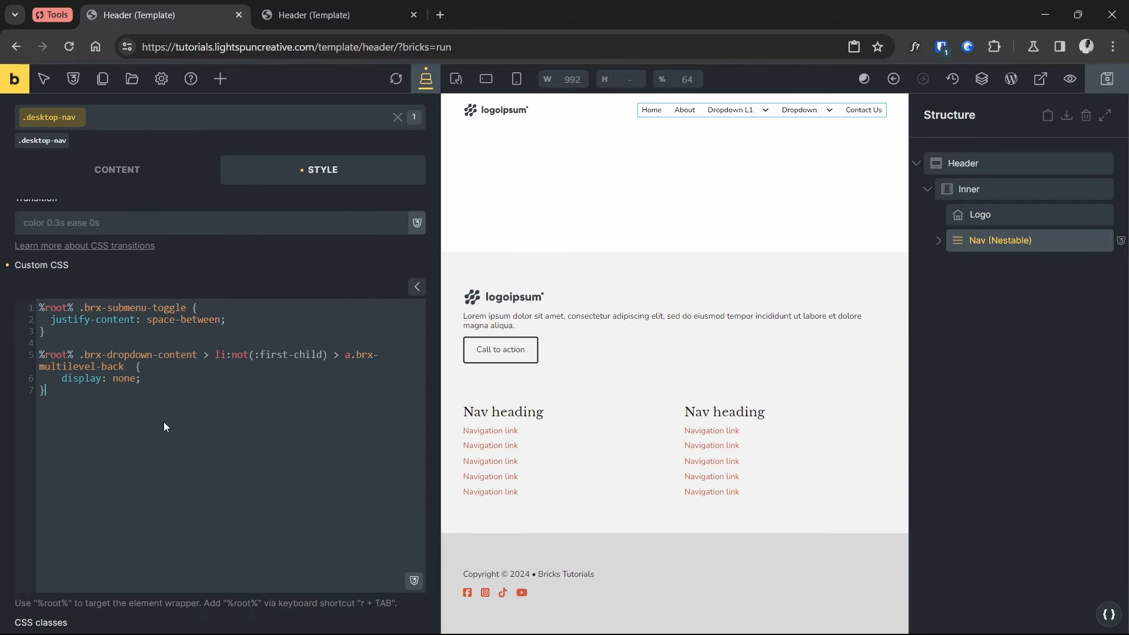
pyautogui.click(1107, 78)
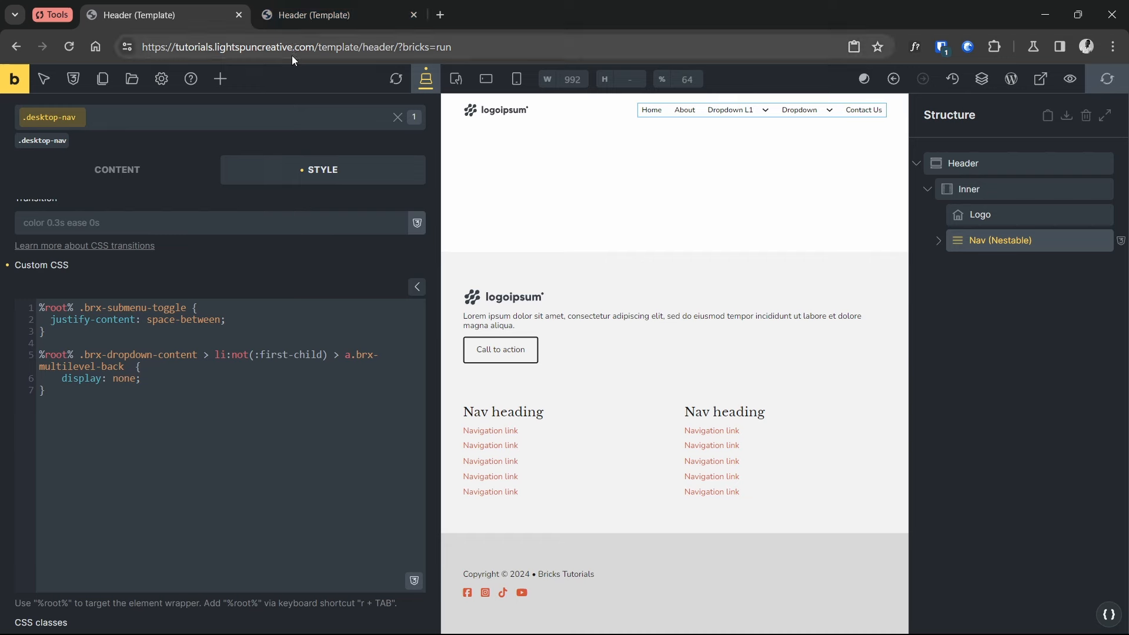
# Check on the front-end page how many Back links each nested Dropdown L1 to L4 submenu shows
pyautogui.click(317, 12)
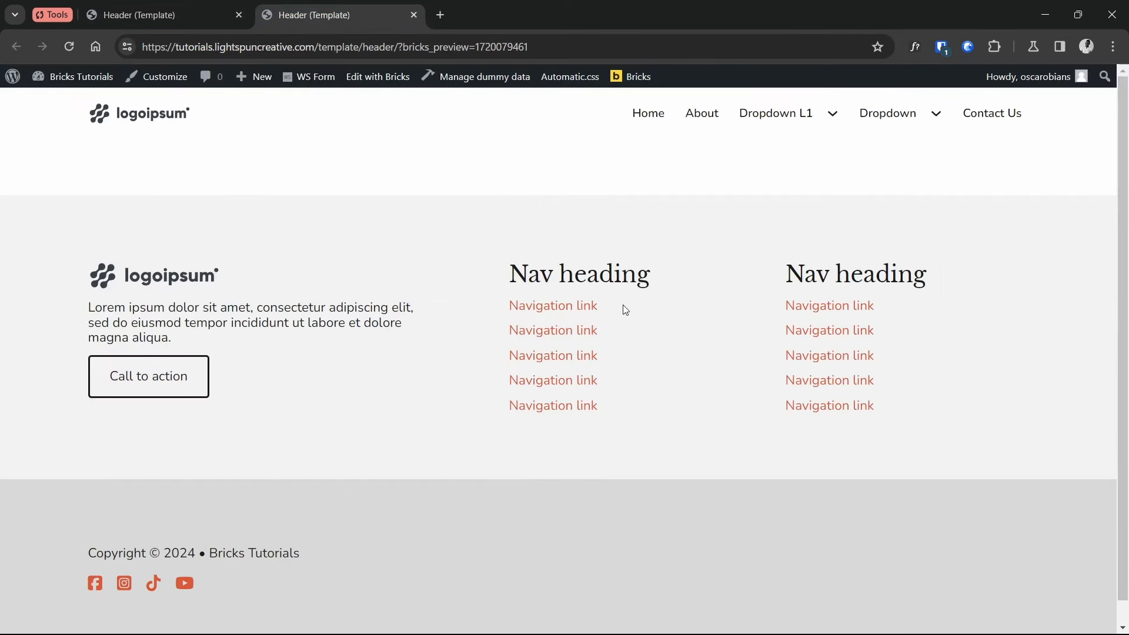
pyautogui.click(824, 125)
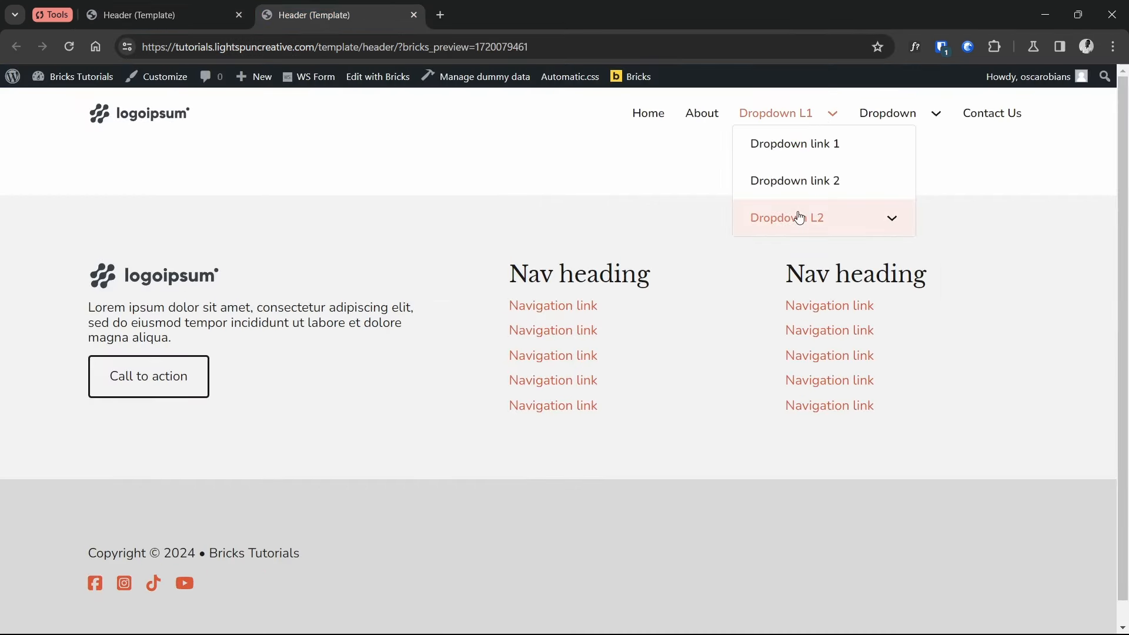
pyautogui.click(827, 255)
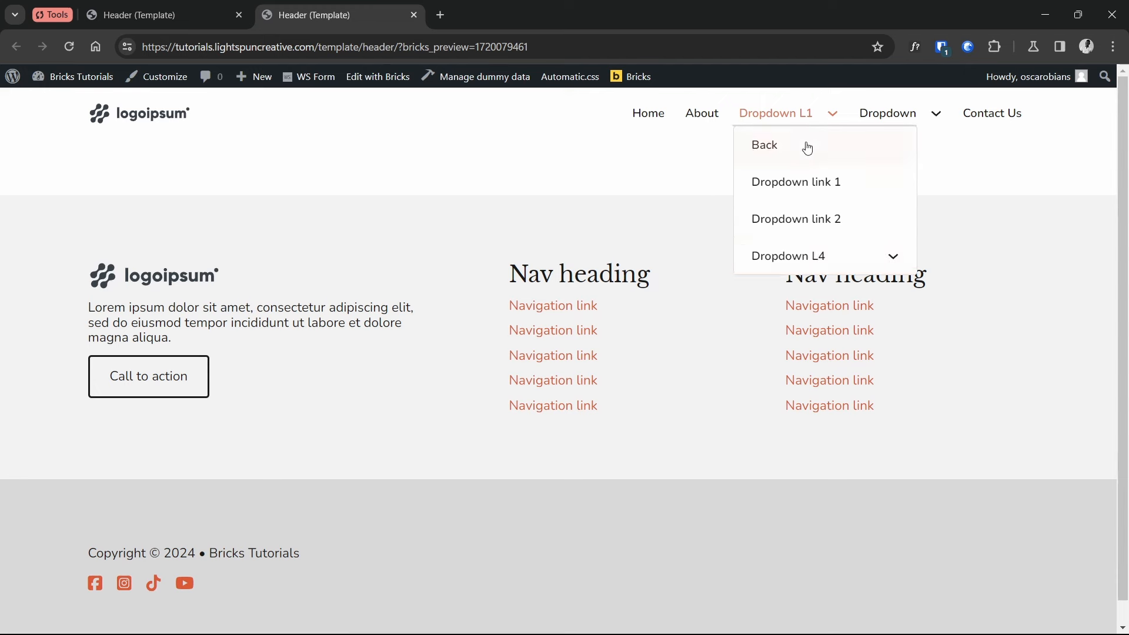
pyautogui.click(849, 259)
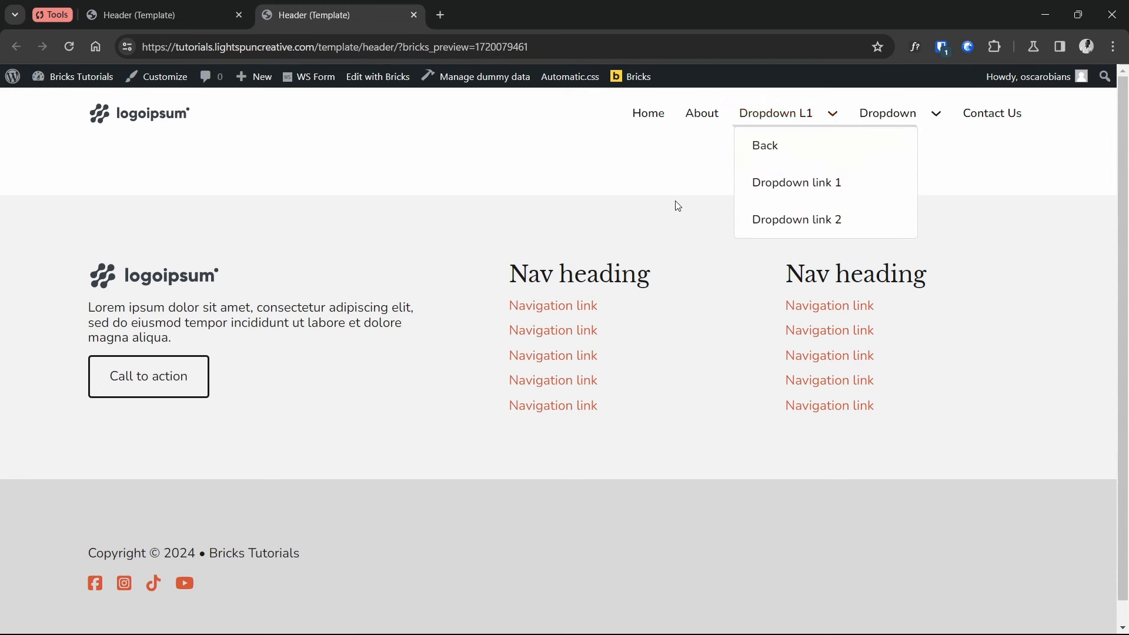
pyautogui.click(780, 112)
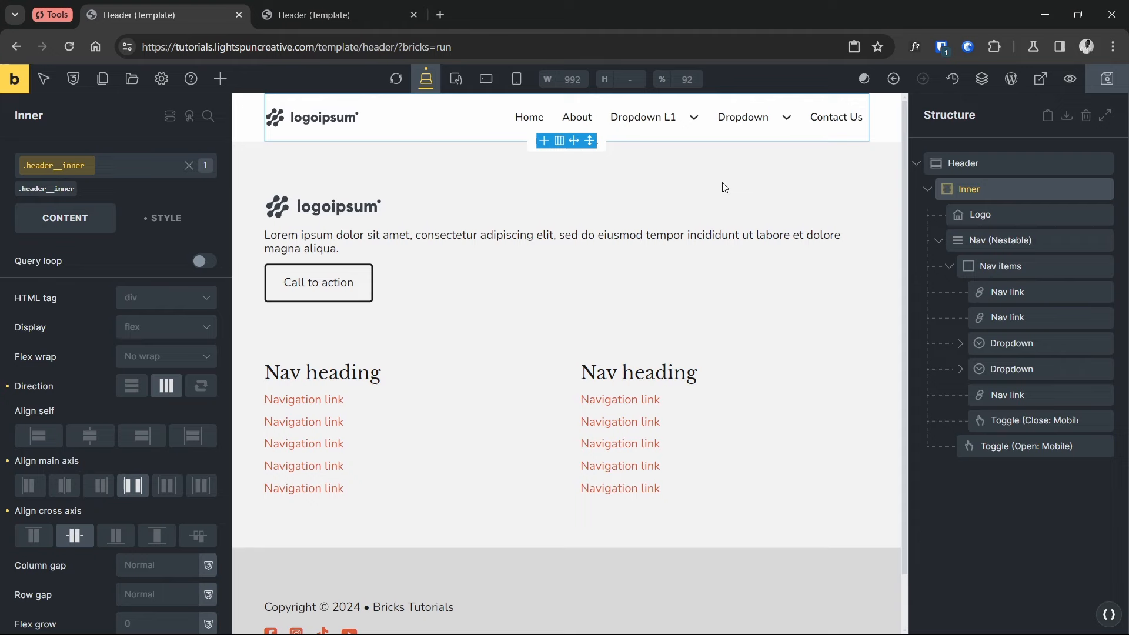
# In the builder's mobile landscape breakpoint, keep the Nav (Nestable) mobile menu open while styling
pyautogui.click(484, 83)
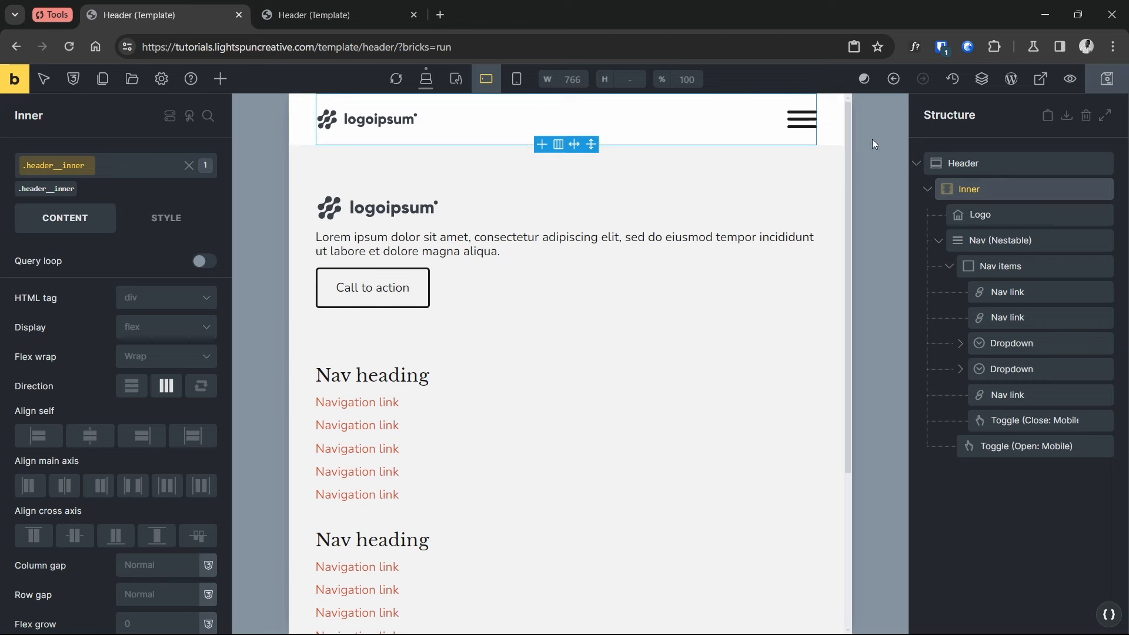
pyautogui.click(1000, 240)
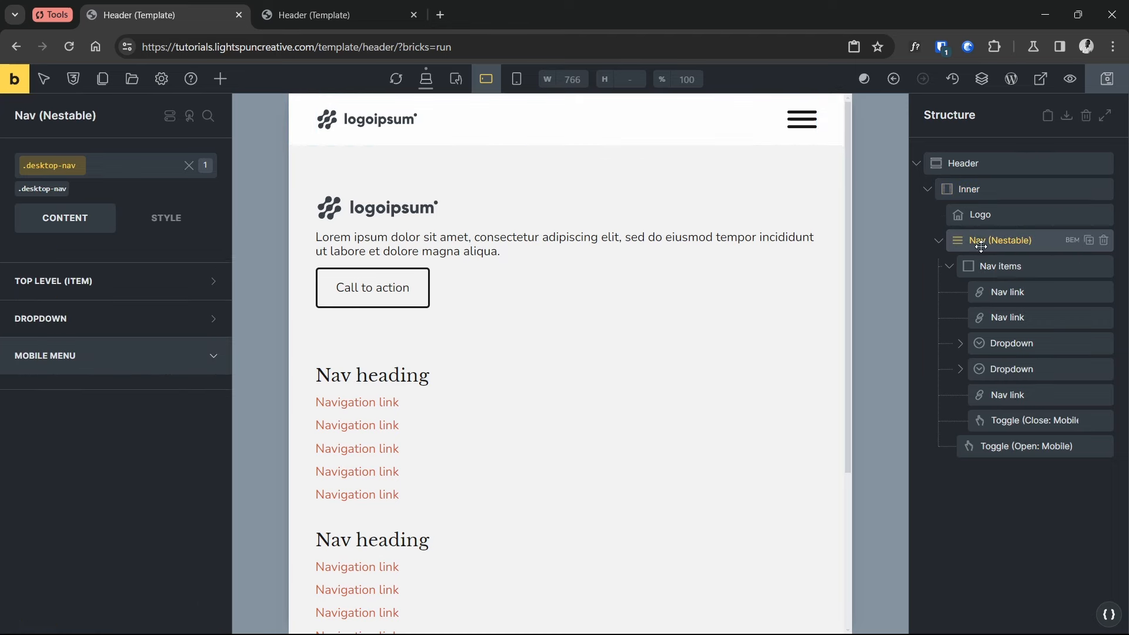
pyautogui.scroll(-1, 116, 436)
pyautogui.scroll(-2, 116, 436)
pyautogui.scroll(4, 156, 293)
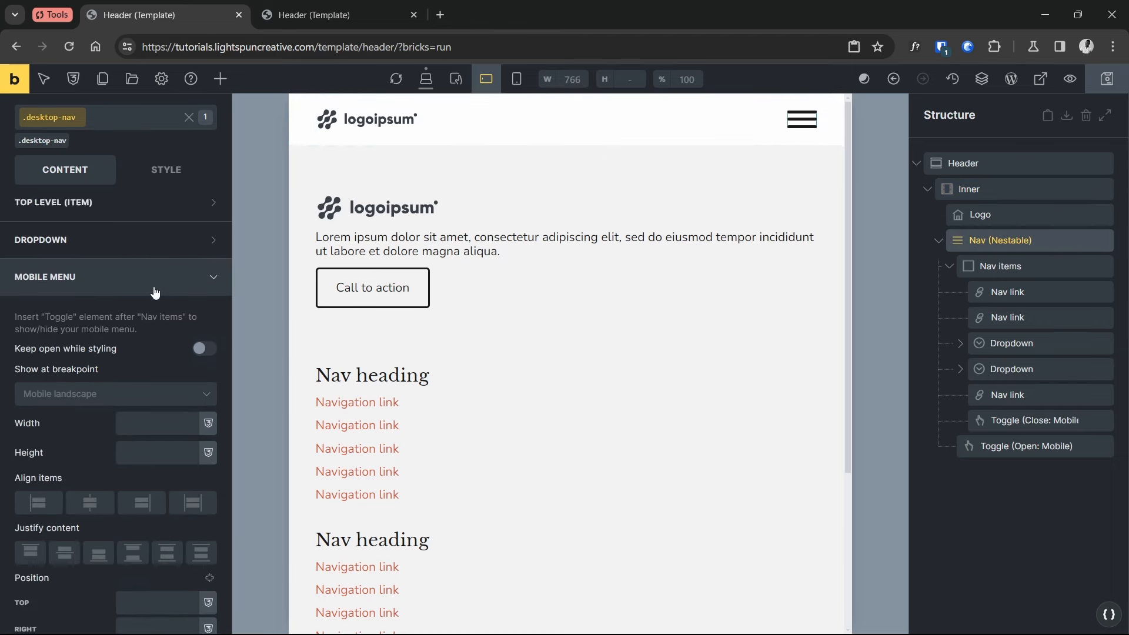
pyautogui.click(139, 407)
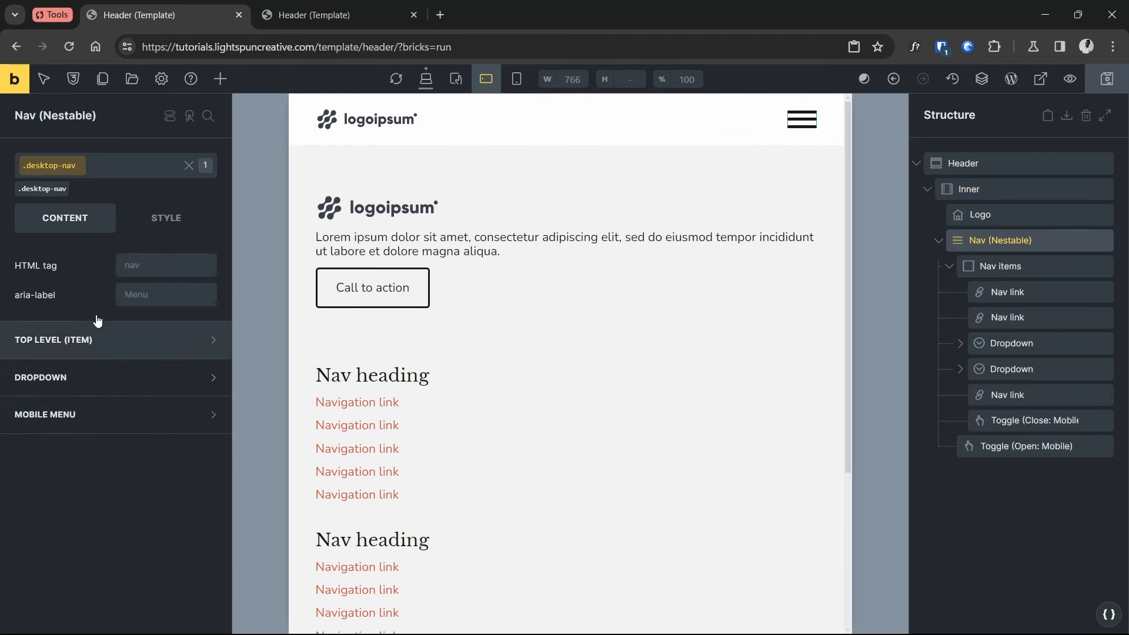
pyautogui.click(167, 416)
pyautogui.scroll(-1, 177, 441)
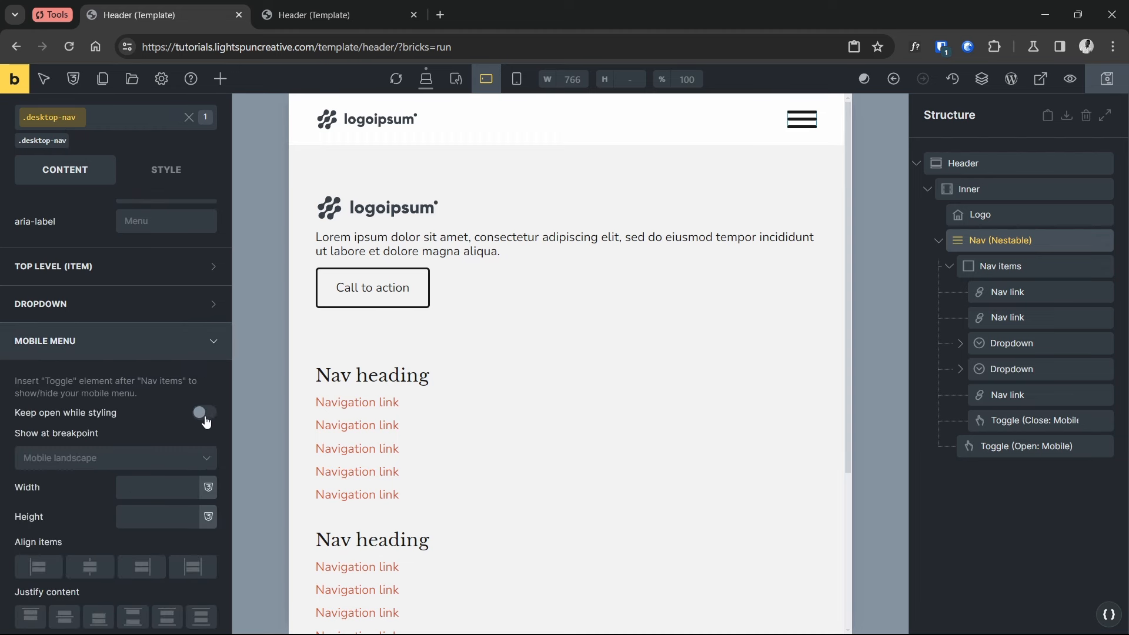
pyautogui.click(205, 413)
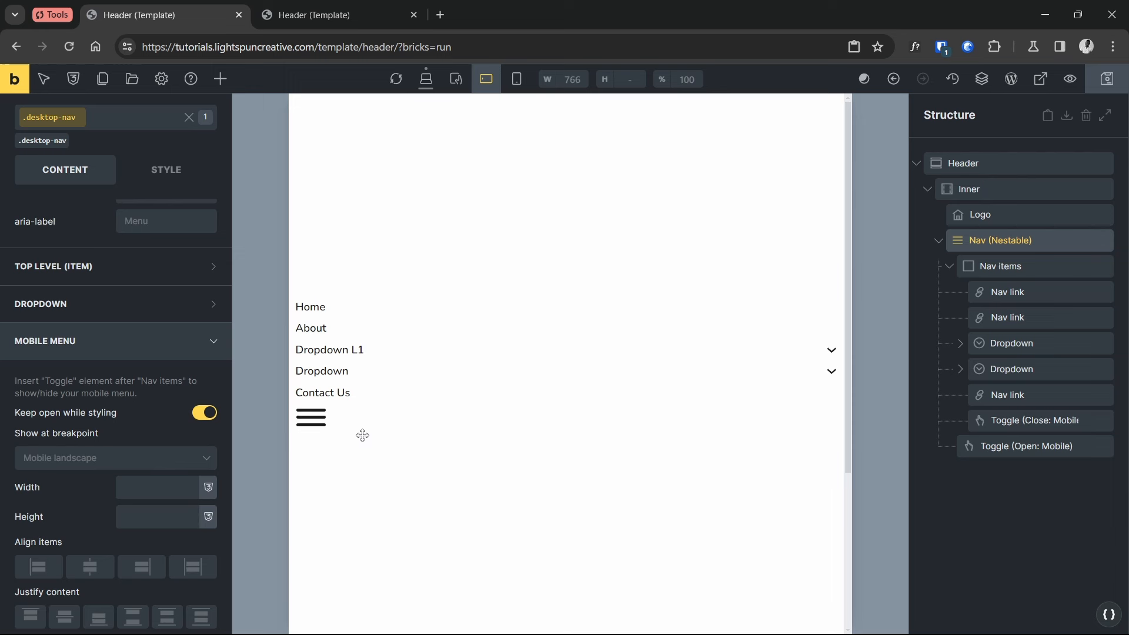
# Add an Offcanvas element at the root level of the structure, below the Header section
pyautogui.click(950, 268)
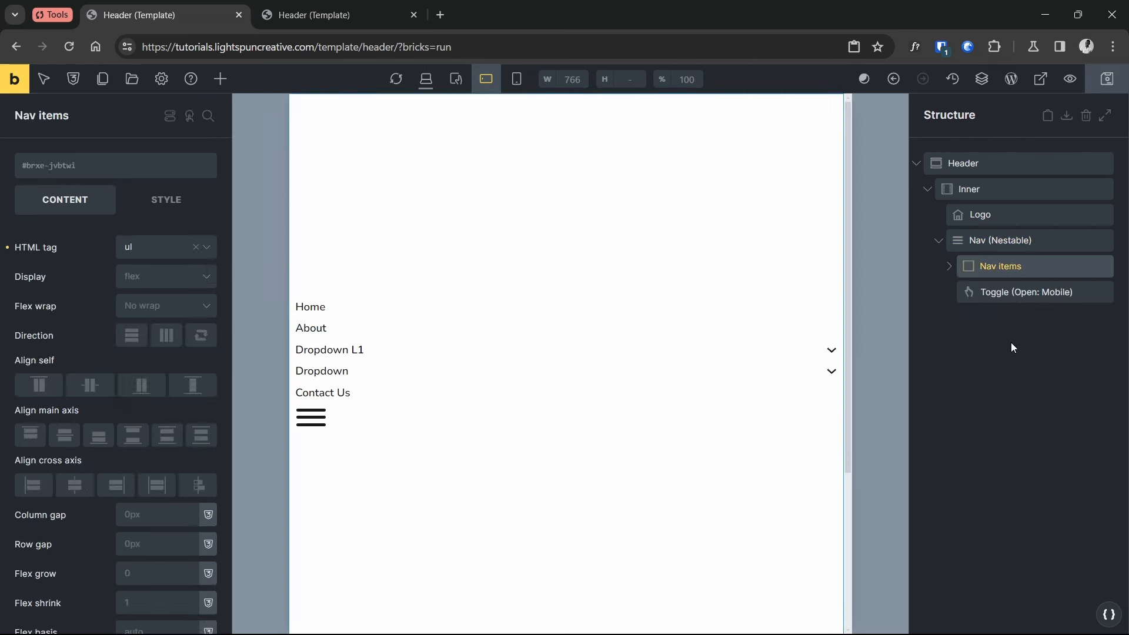
pyautogui.click(1008, 344)
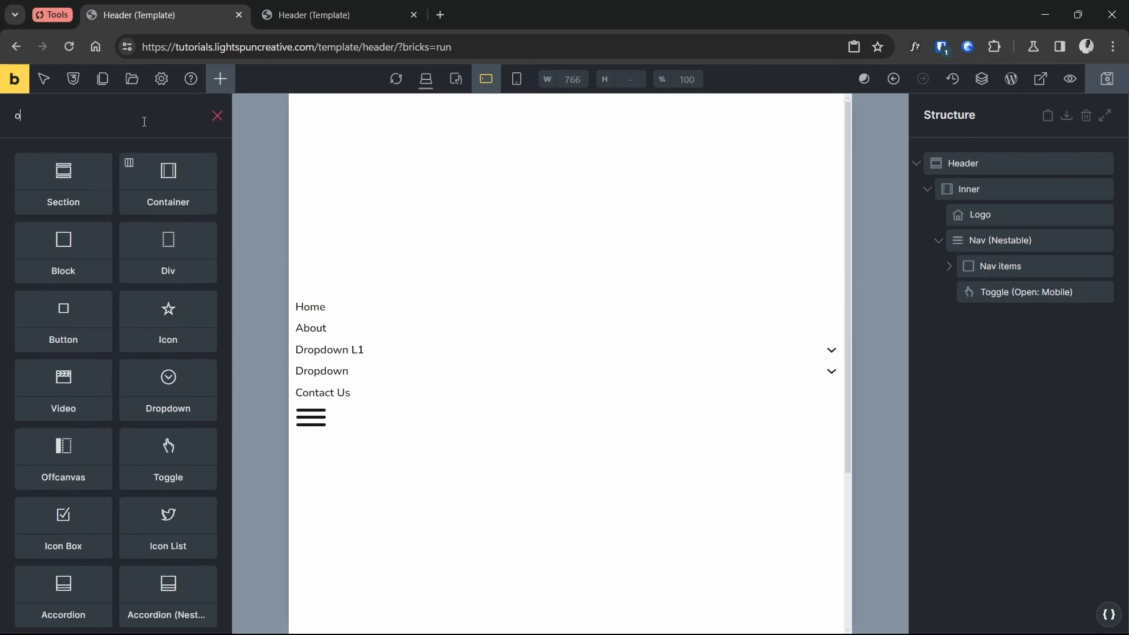
pyautogui.write('off')
pyautogui.moveTo(41, 189); pyautogui.dragTo(968, 321)
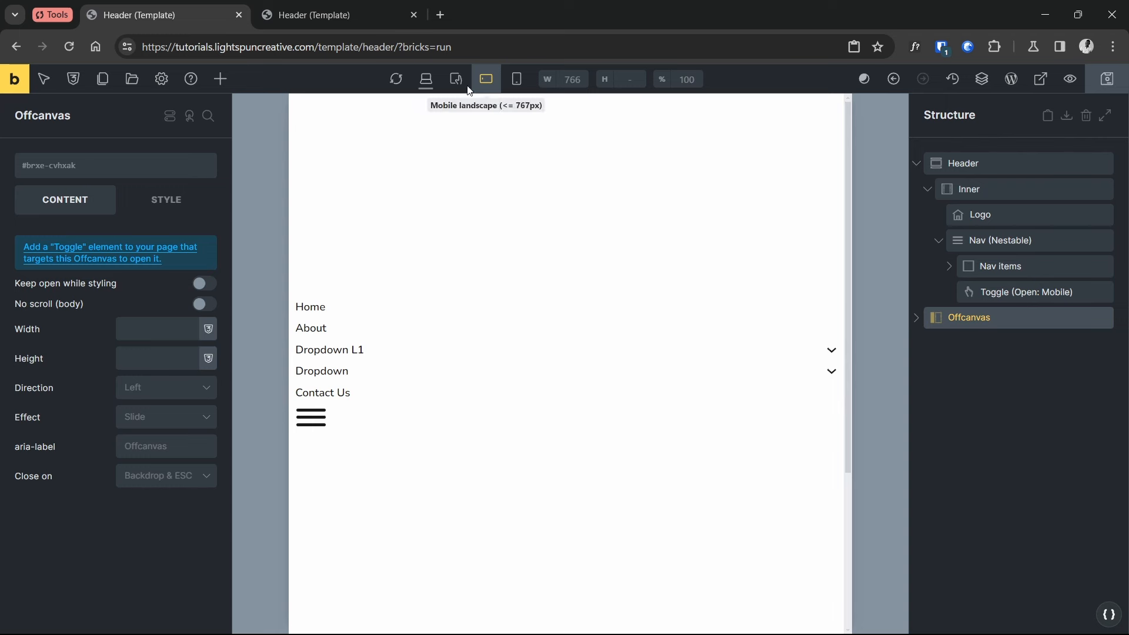
# In the mobile landscape breakpoint, stop keeping the Nav (Nestable) mobile menu open while styling and select the Offcanvas element
pyautogui.click(426, 79)
pyautogui.click(486, 81)
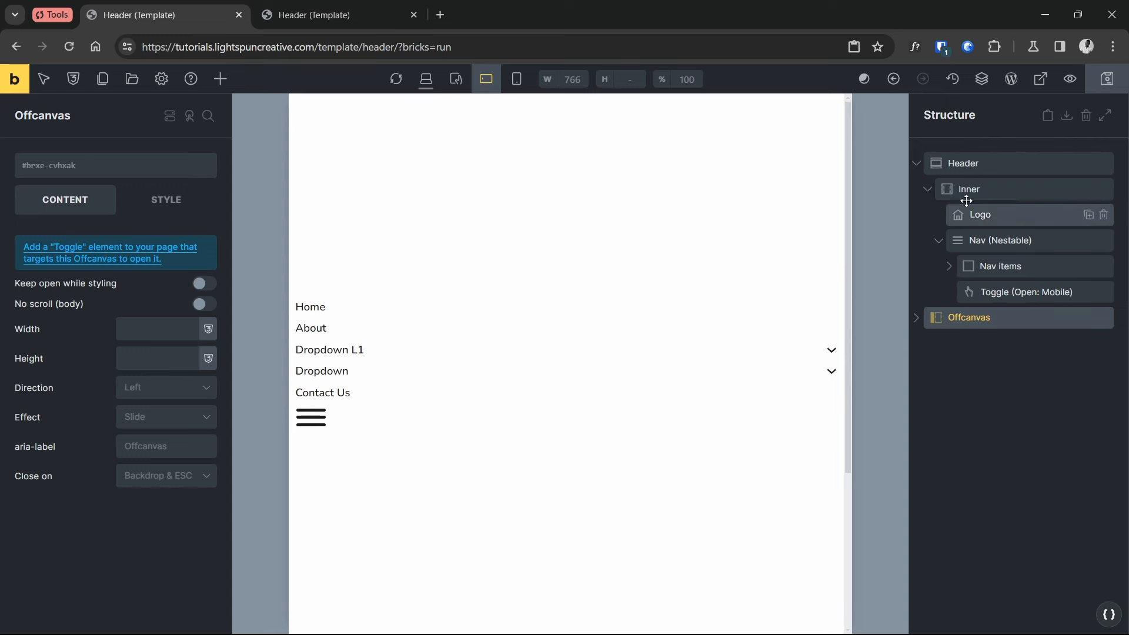
pyautogui.click(980, 235)
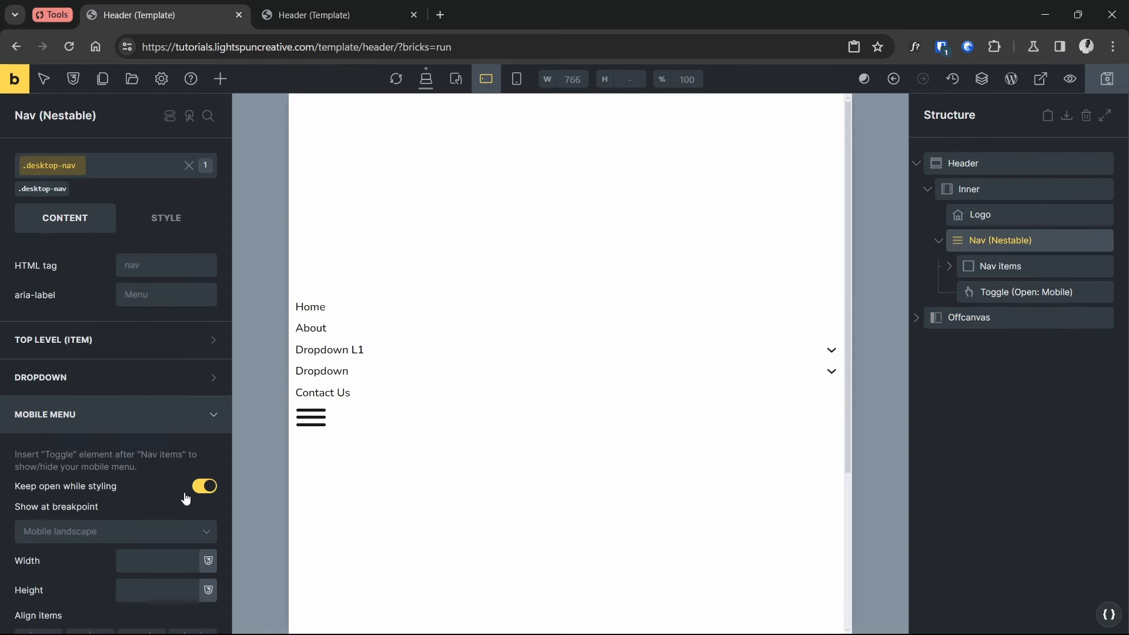
pyautogui.click(204, 486)
pyautogui.click(965, 317)
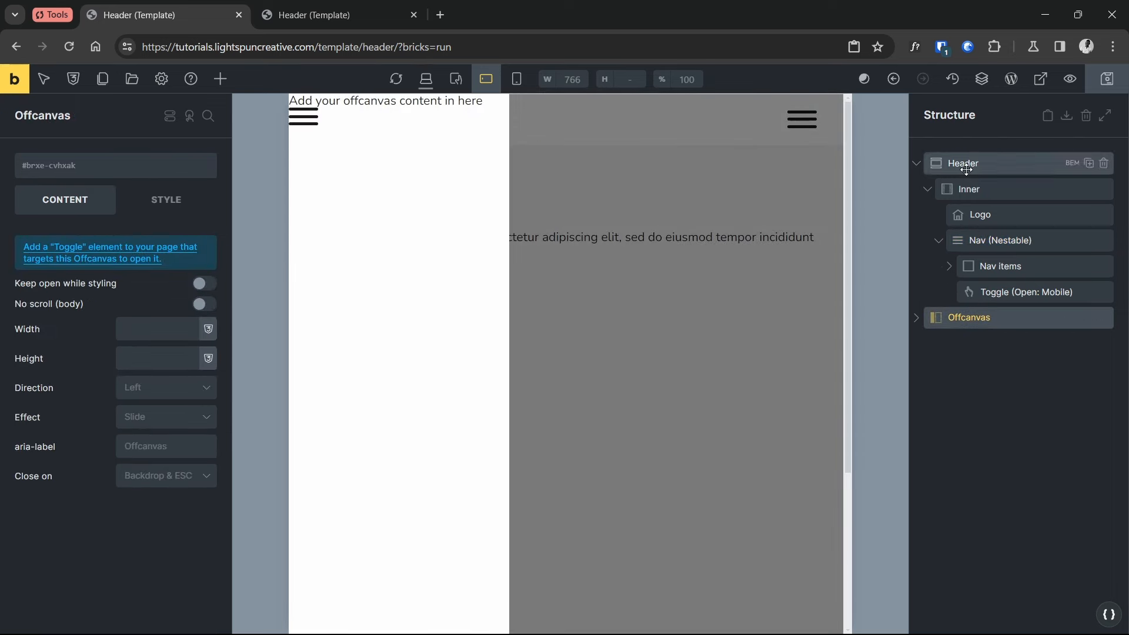
# Save the template and test the header's mobile toggle on the front-end page using iPhone SE device emulation
pyautogui.click(1124, 86)
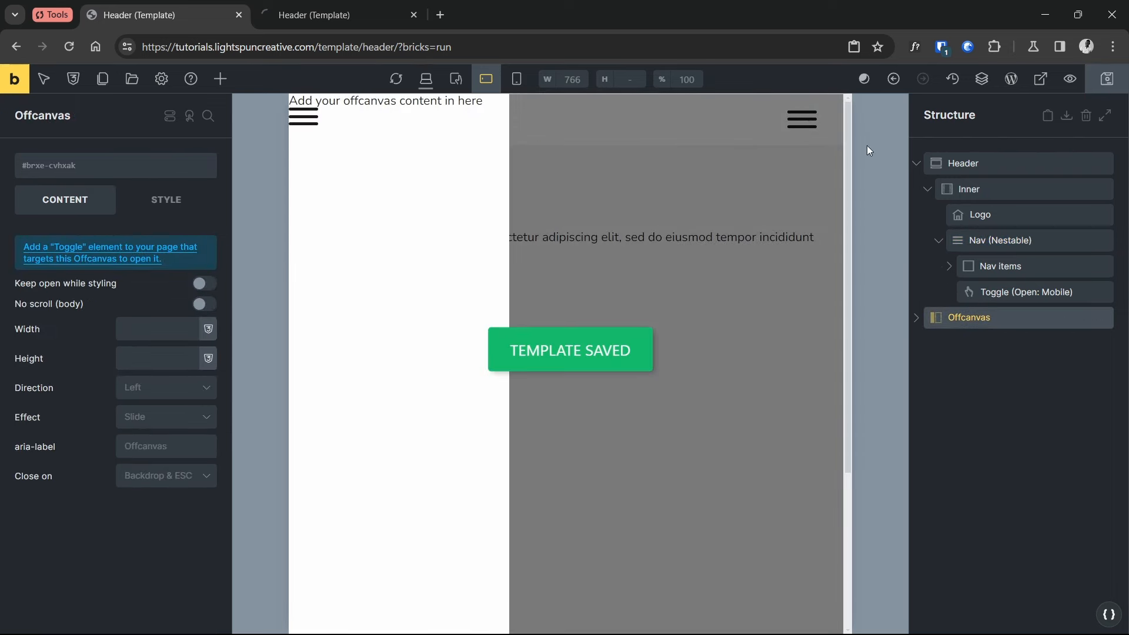
pyautogui.click(355, 13)
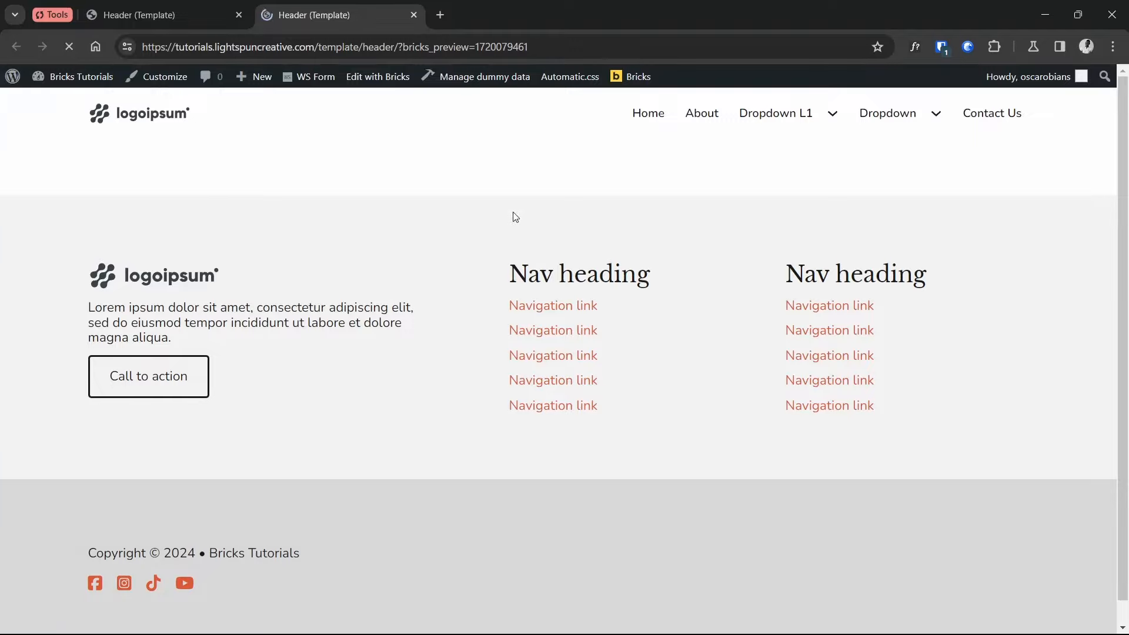
pyautogui.hotkey('ctrl', 'shift', 'i')
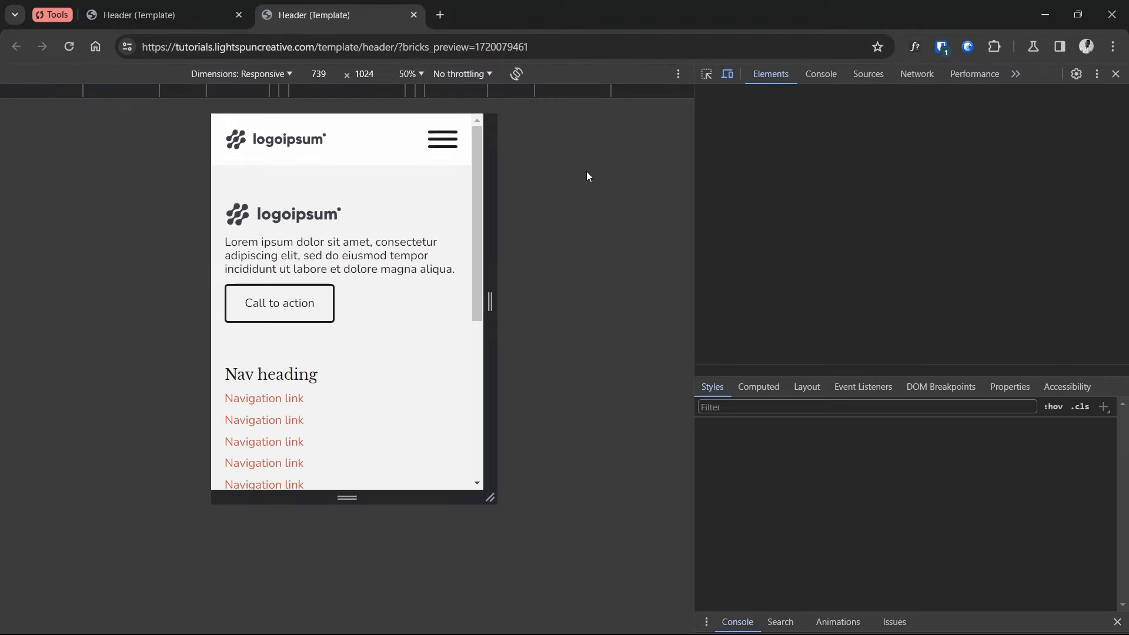
pyautogui.click(260, 75)
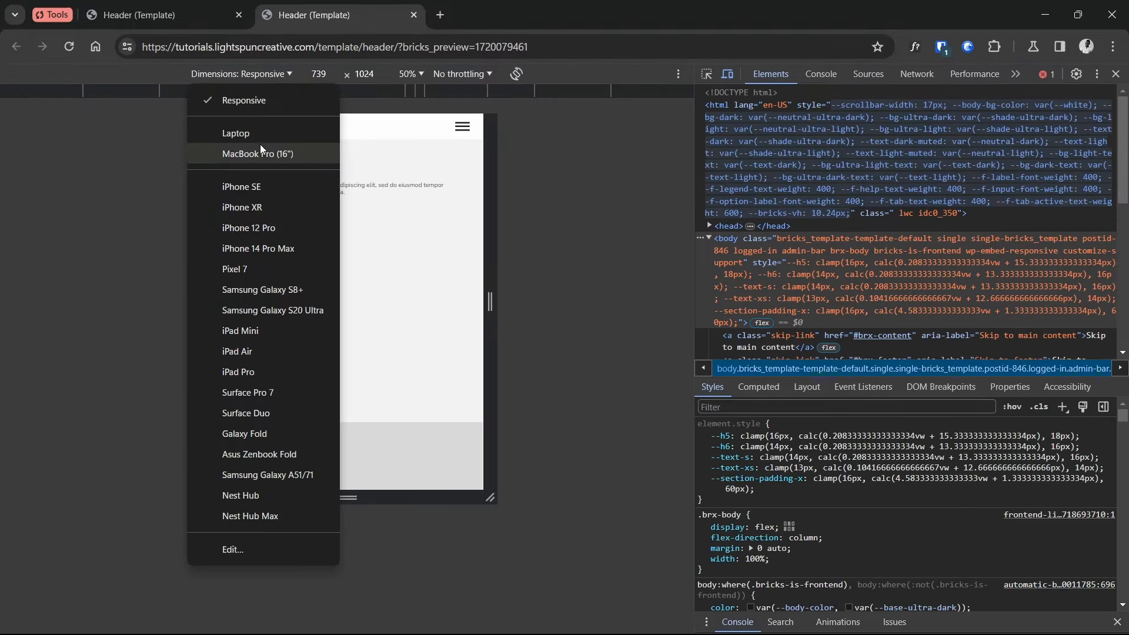
pyautogui.click(256, 186)
pyautogui.click(451, 143)
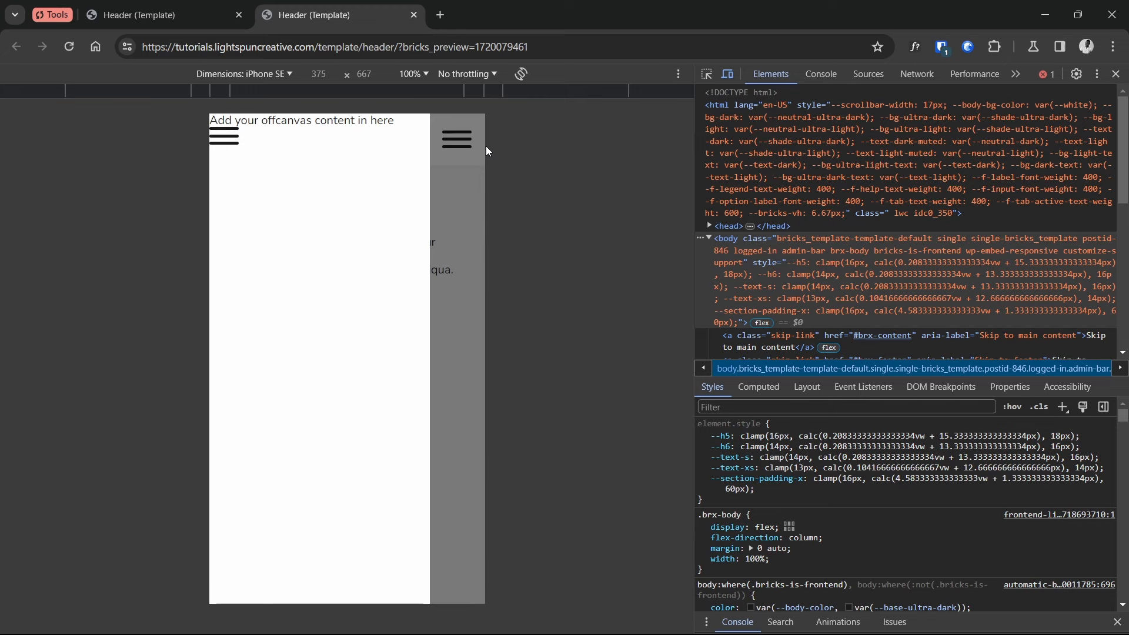
pyautogui.click(466, 147)
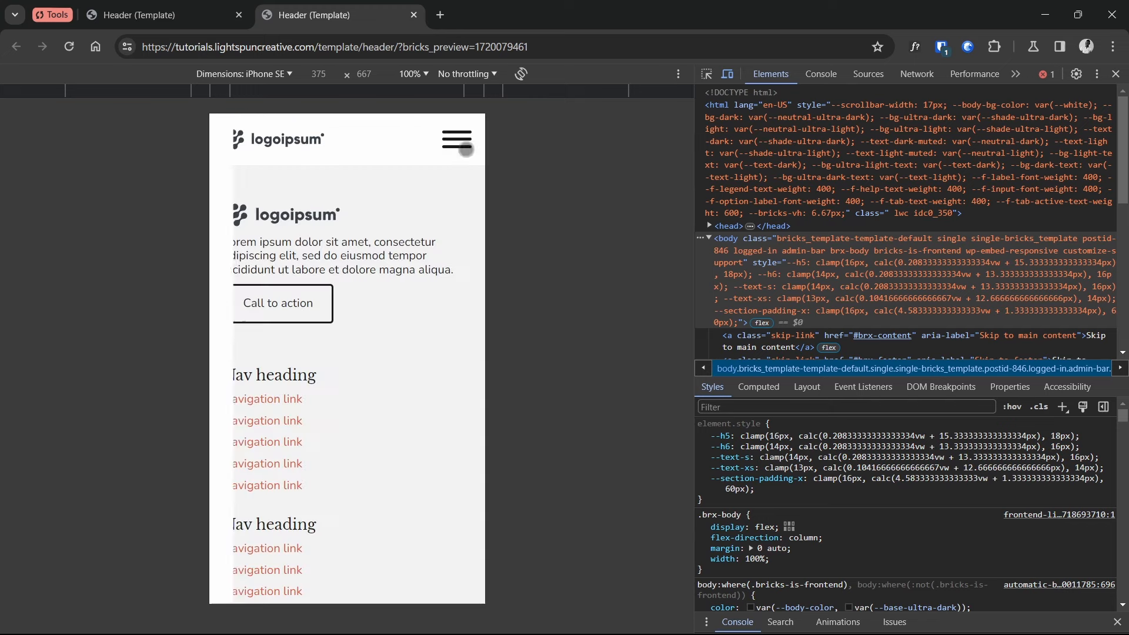
# In the builder, examine the Offcanvas element's nested Content, Basic Text, Toggle (Close) and Backdrop, and its root-level placement beside the Header
pyautogui.click(185, 15)
pyautogui.click(916, 319)
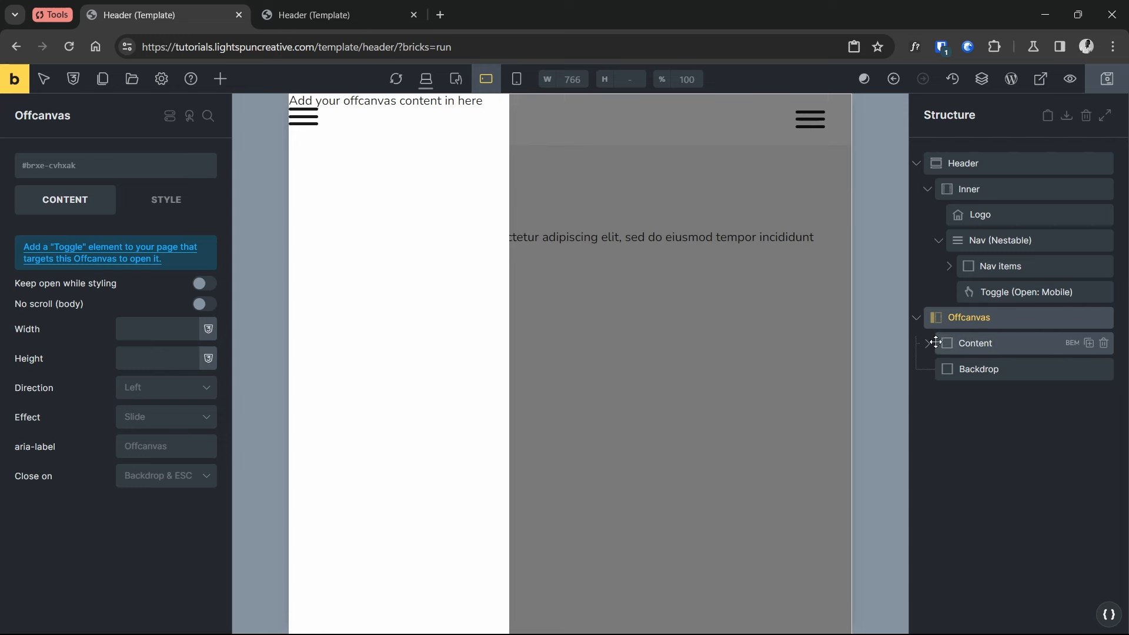
pyautogui.click(967, 346)
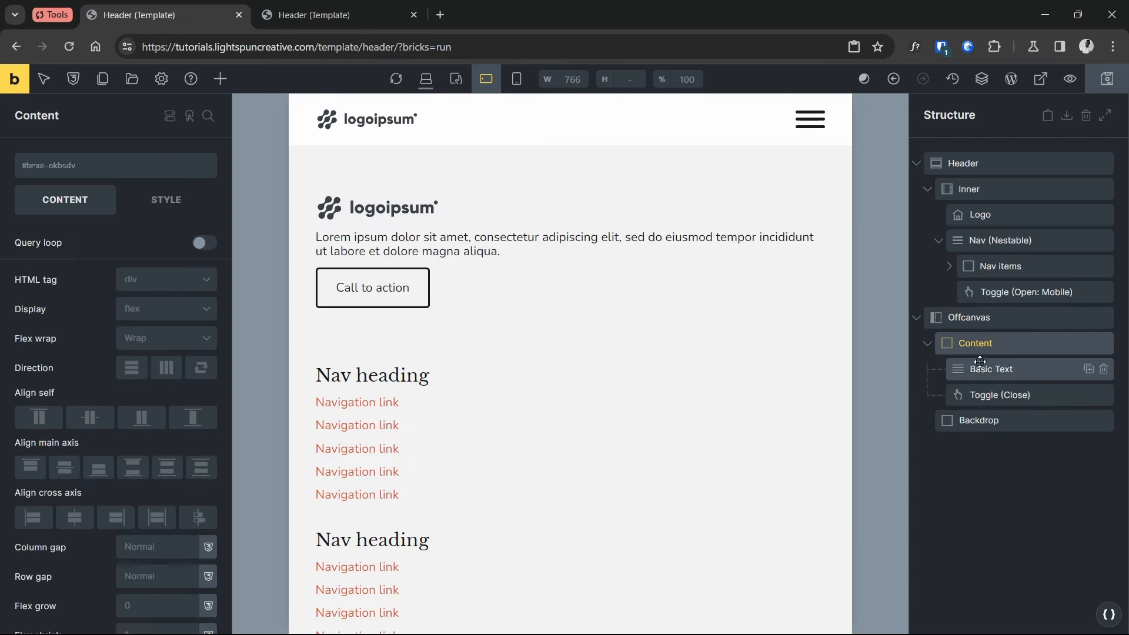
pyautogui.click(981, 368)
pyautogui.click(980, 394)
pyautogui.click(977, 344)
pyautogui.click(917, 319)
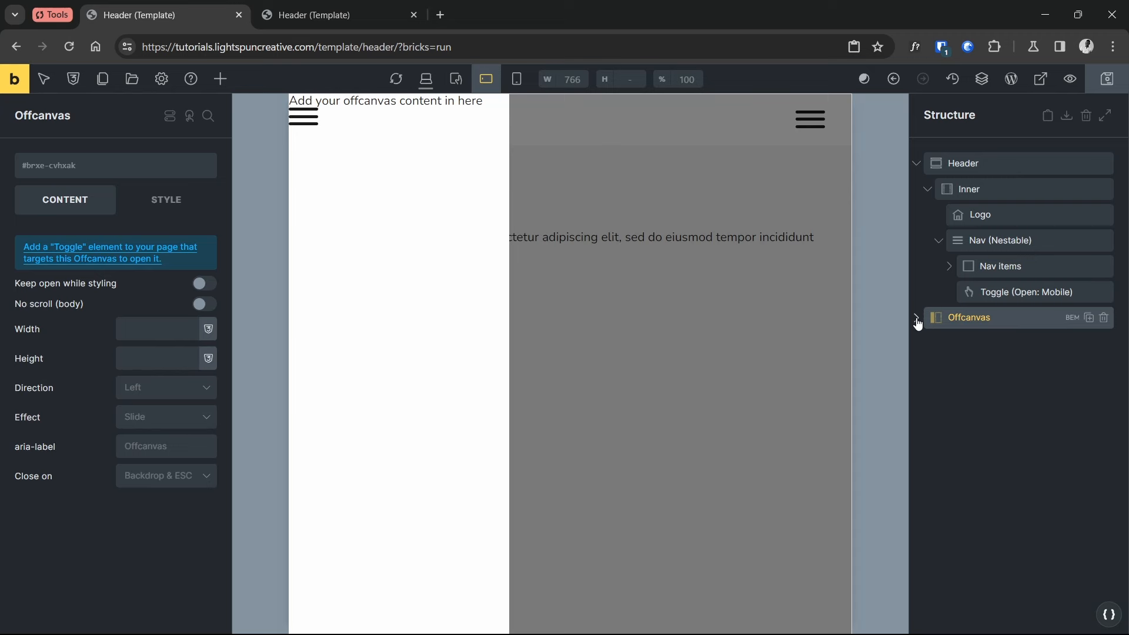
pyautogui.click(916, 164)
pyautogui.click(969, 189)
pyautogui.click(969, 165)
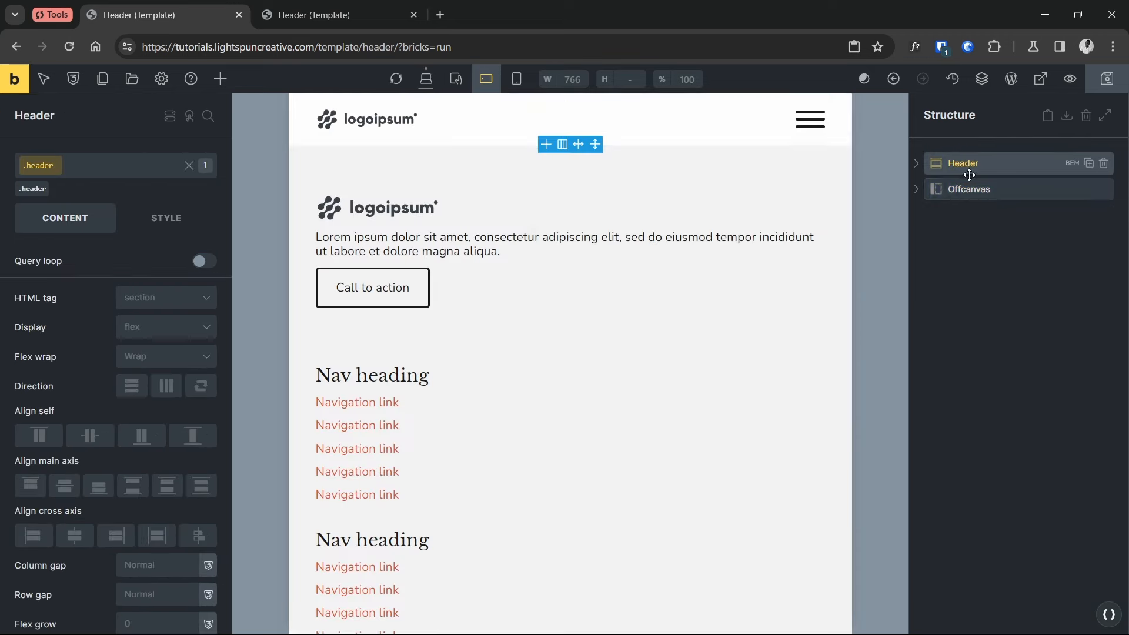
pyautogui.click(969, 185)
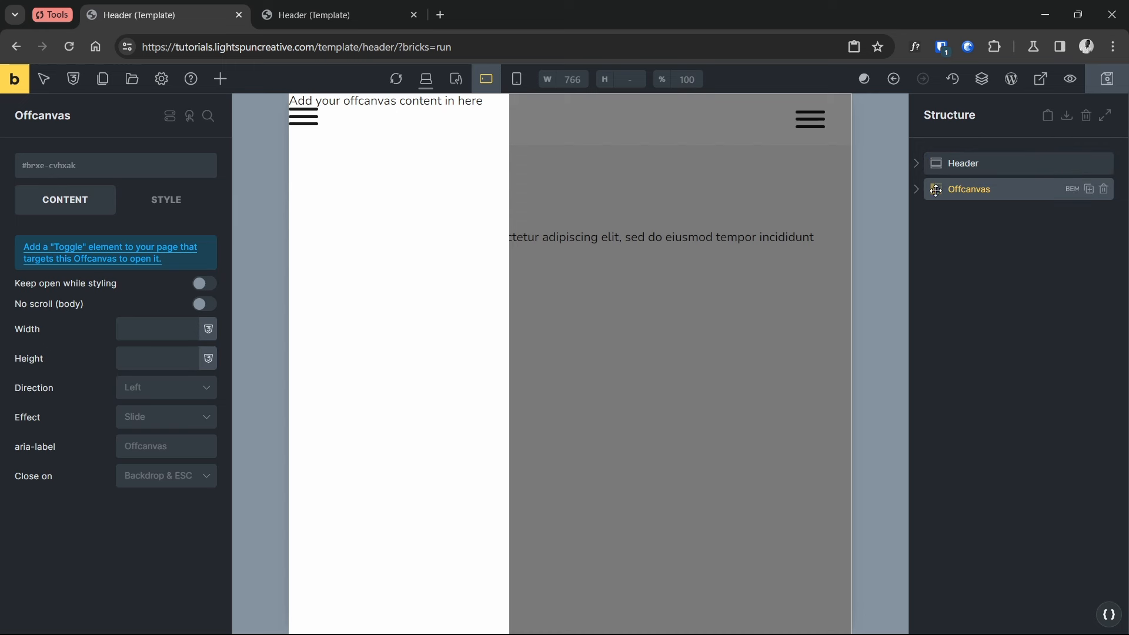
pyautogui.click(917, 189)
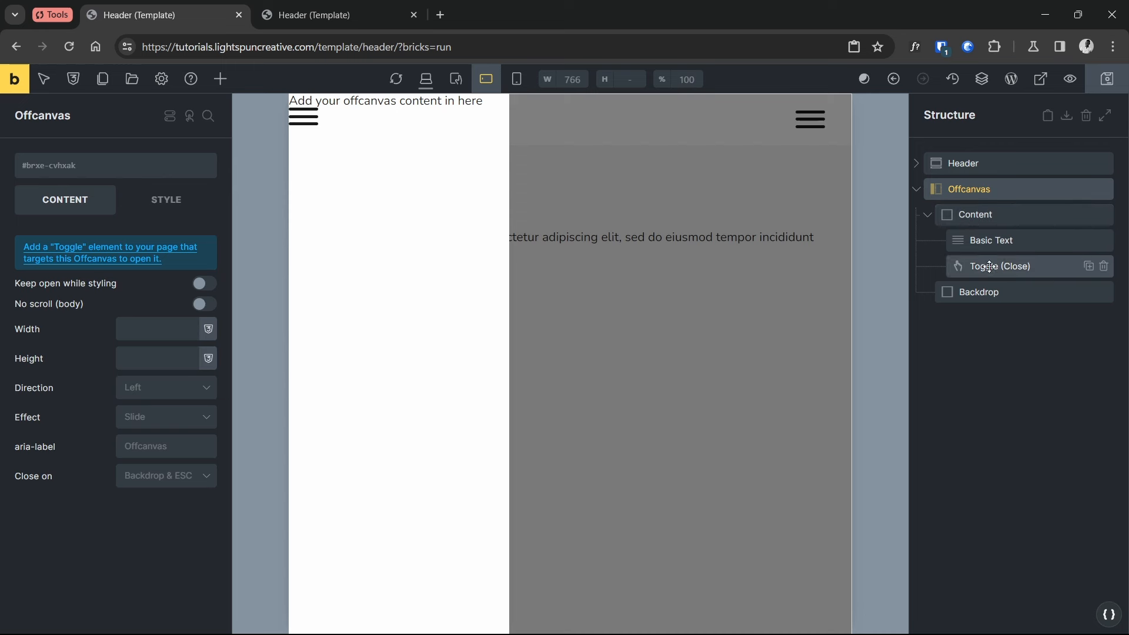
pyautogui.click(917, 190)
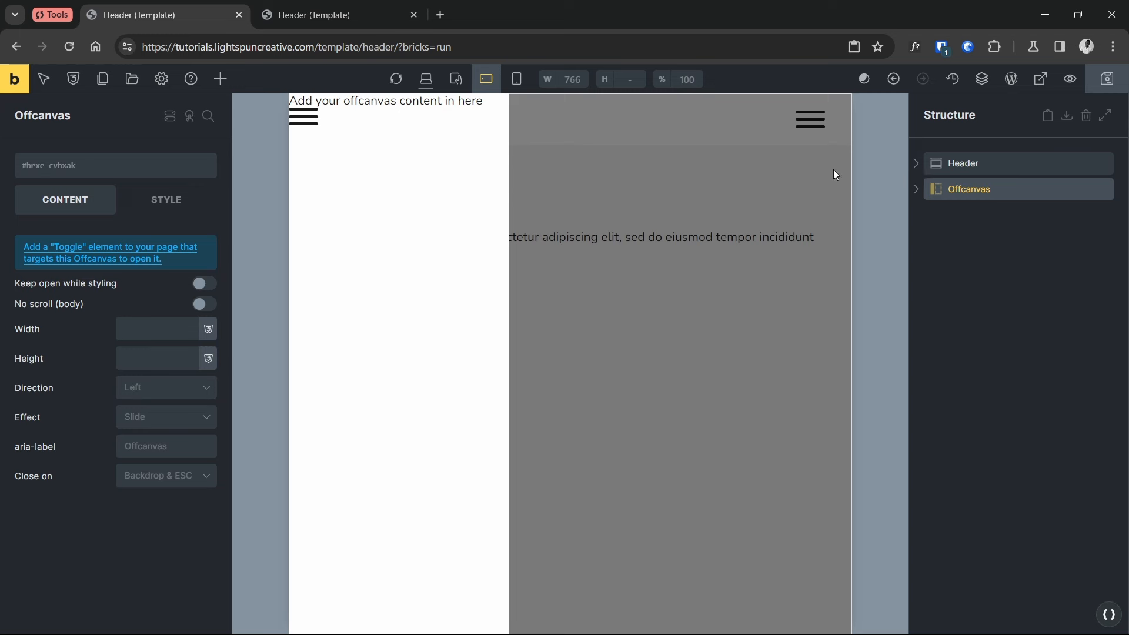
# Give the header's Toggle (Open: Mobile) element an SVG icon, using Menu-icon-anim.svg from the media library
pyautogui.click(927, 163)
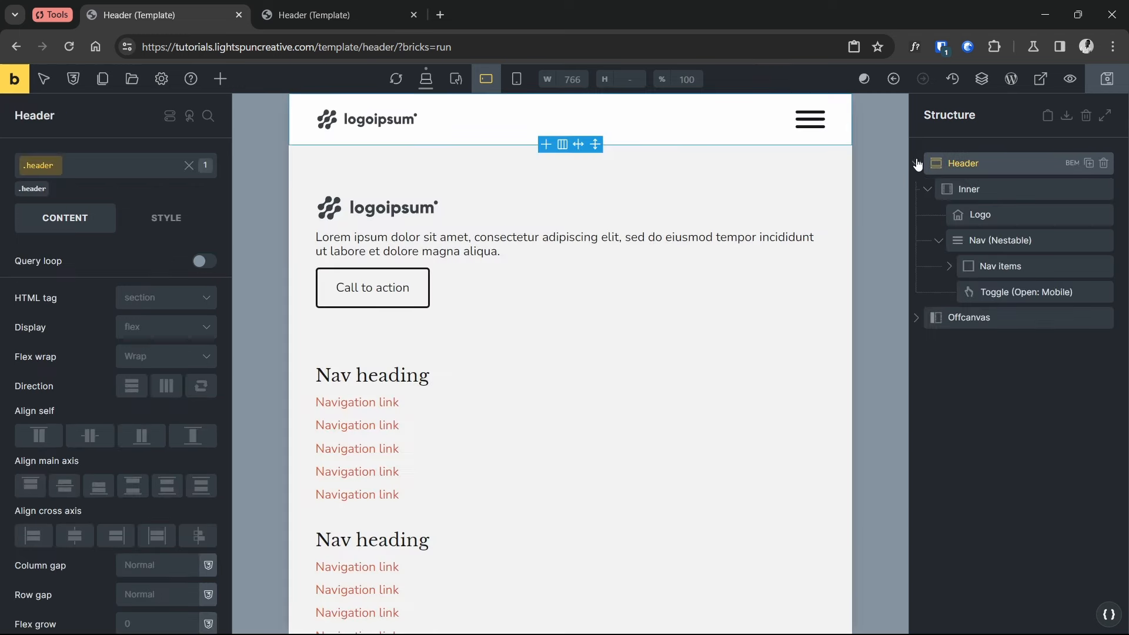
pyautogui.click(806, 120)
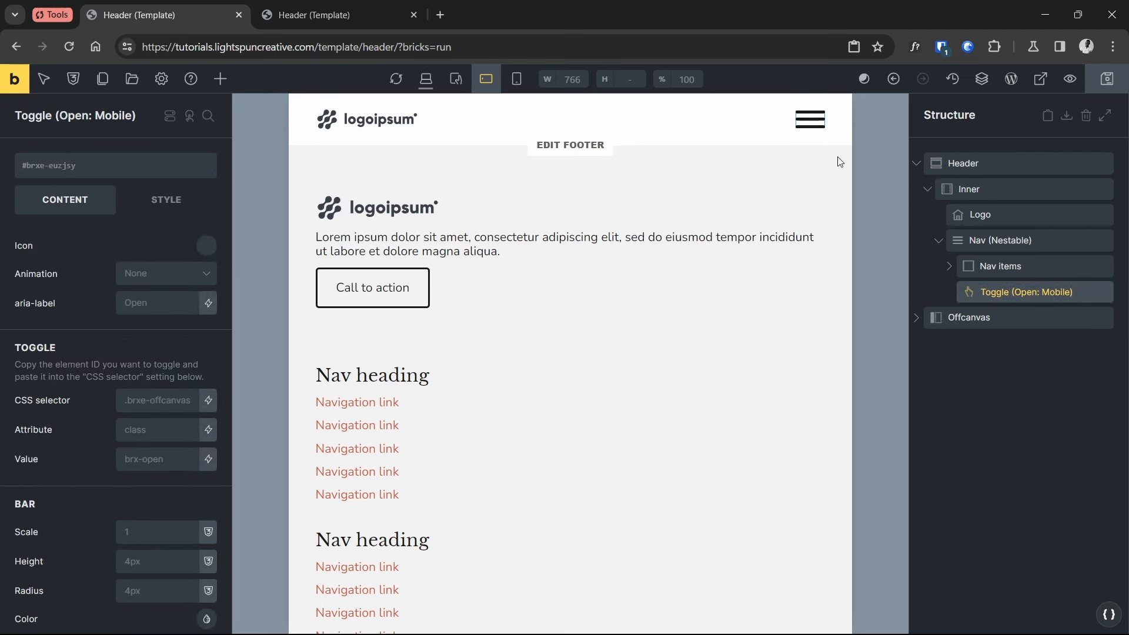
pyautogui.click(207, 245)
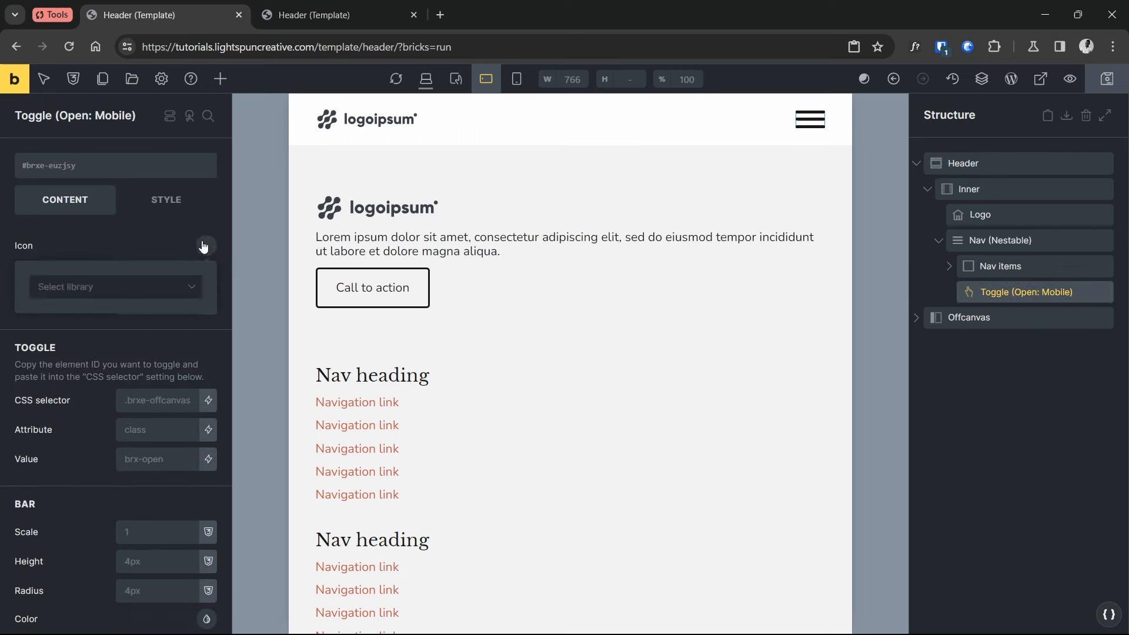
pyautogui.click(158, 292)
pyautogui.click(126, 428)
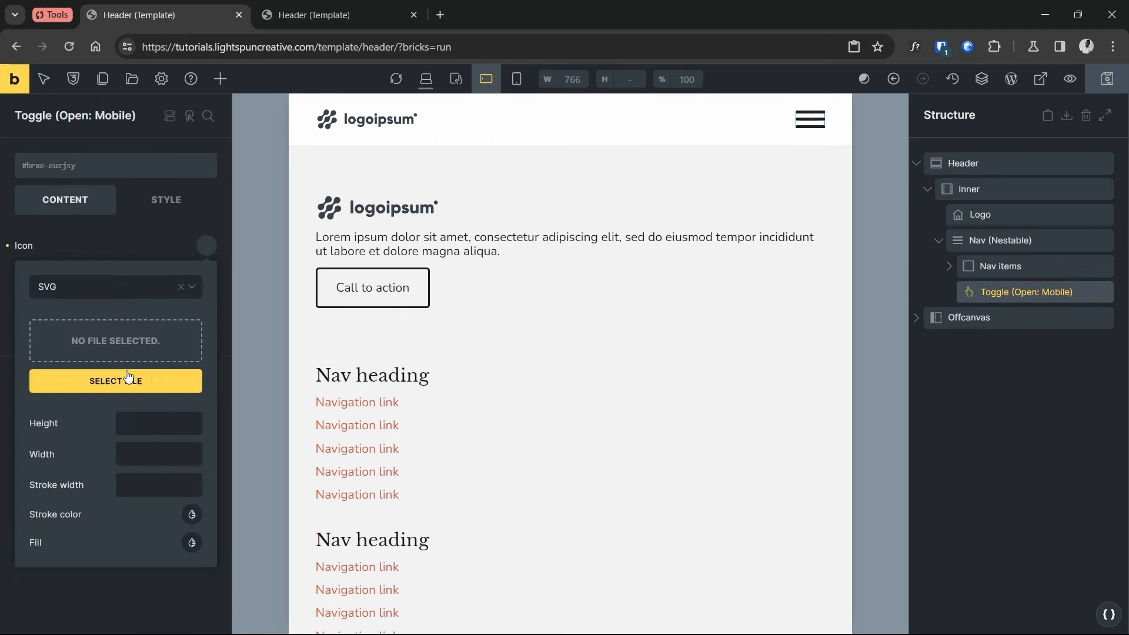
pyautogui.click(139, 352)
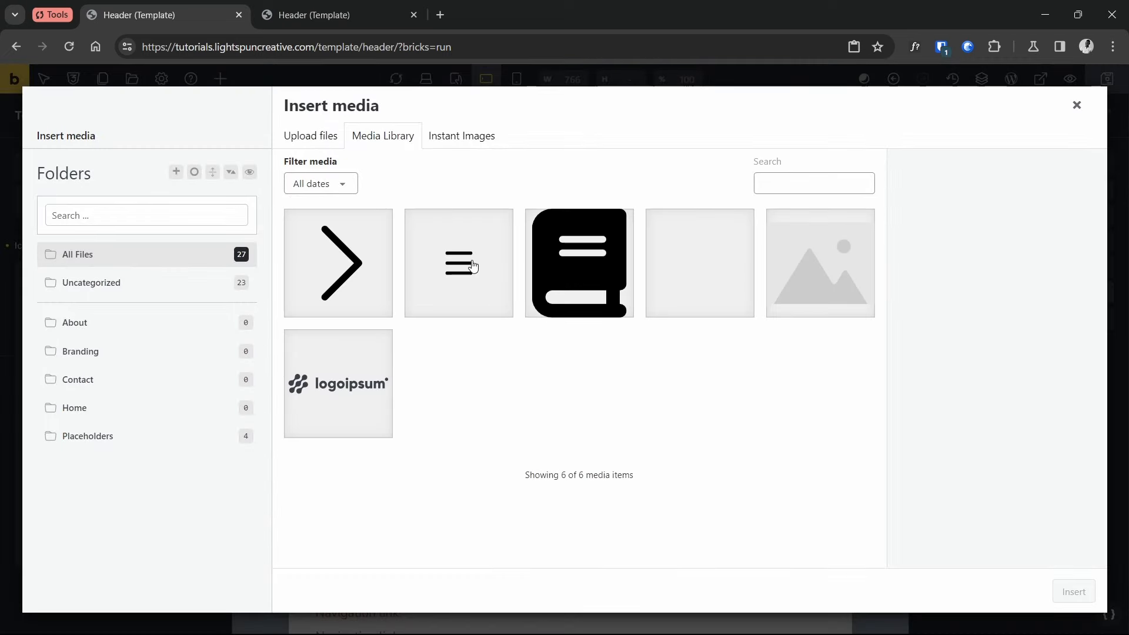
pyautogui.click(473, 266)
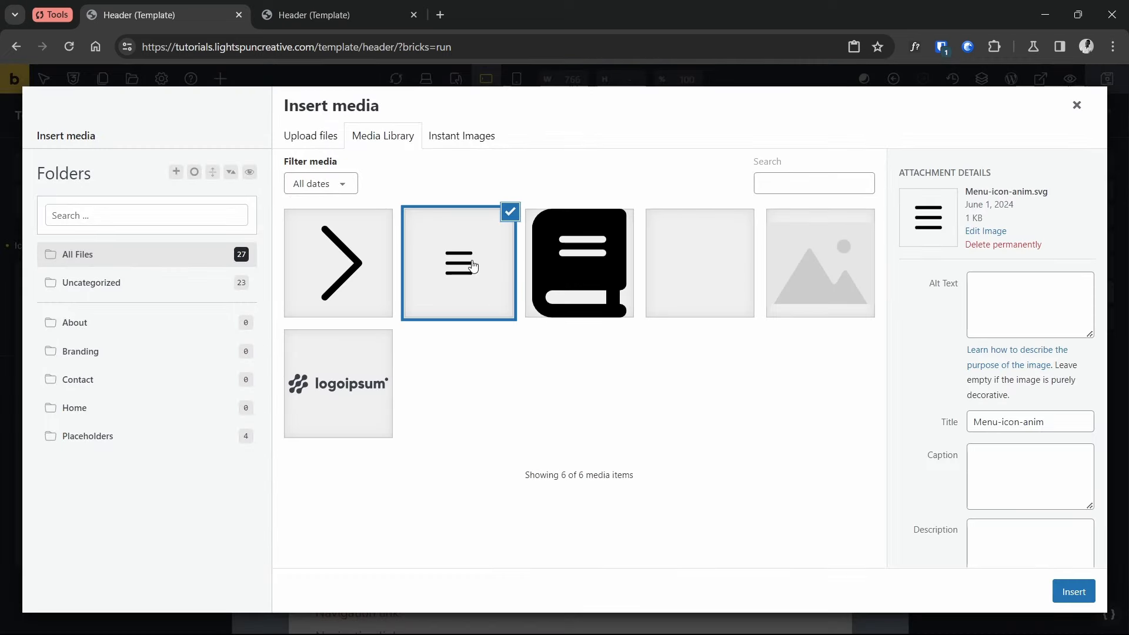
pyautogui.click(1066, 600)
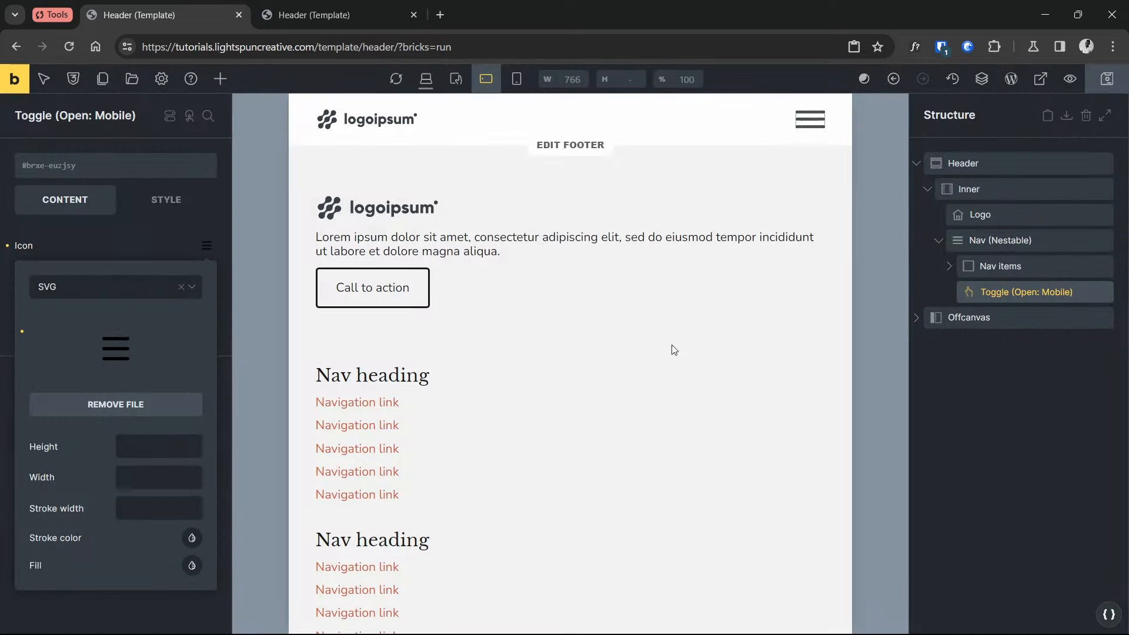
# Save the template and test opening and closing the offcanvas with the mobile toggle on the front-end page
pyautogui.click(1106, 81)
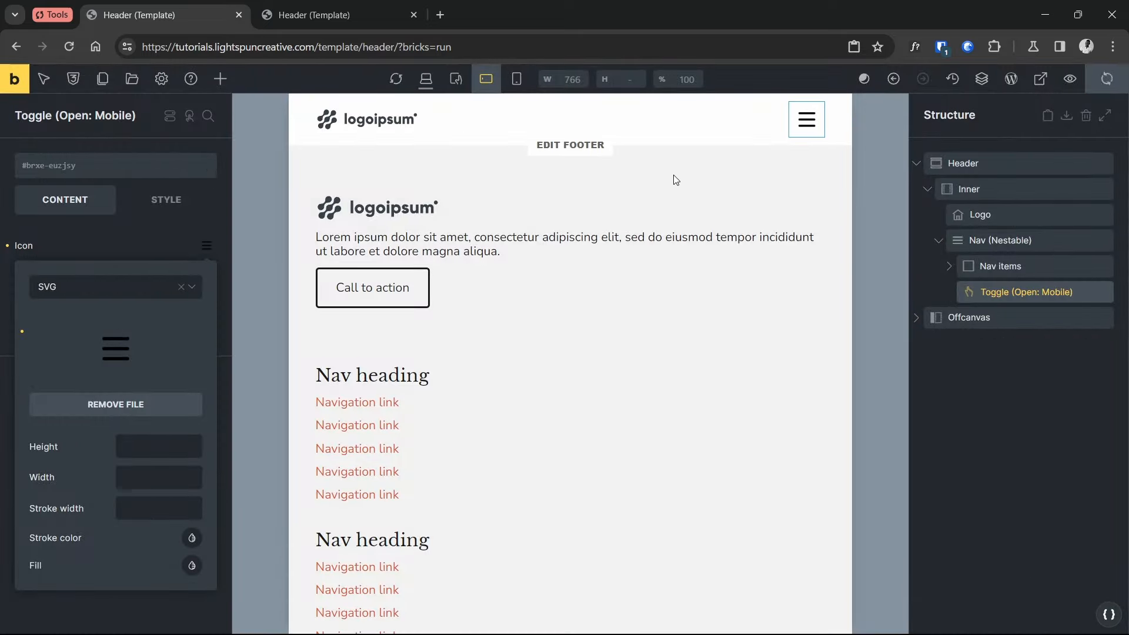
pyautogui.click(329, 15)
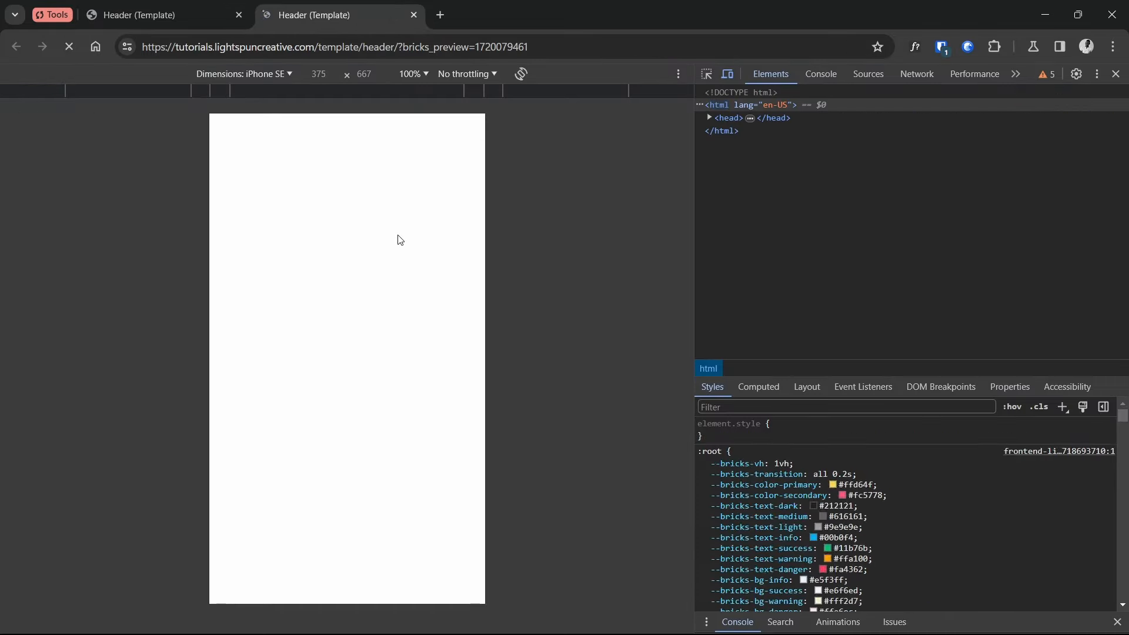
pyautogui.click(451, 142)
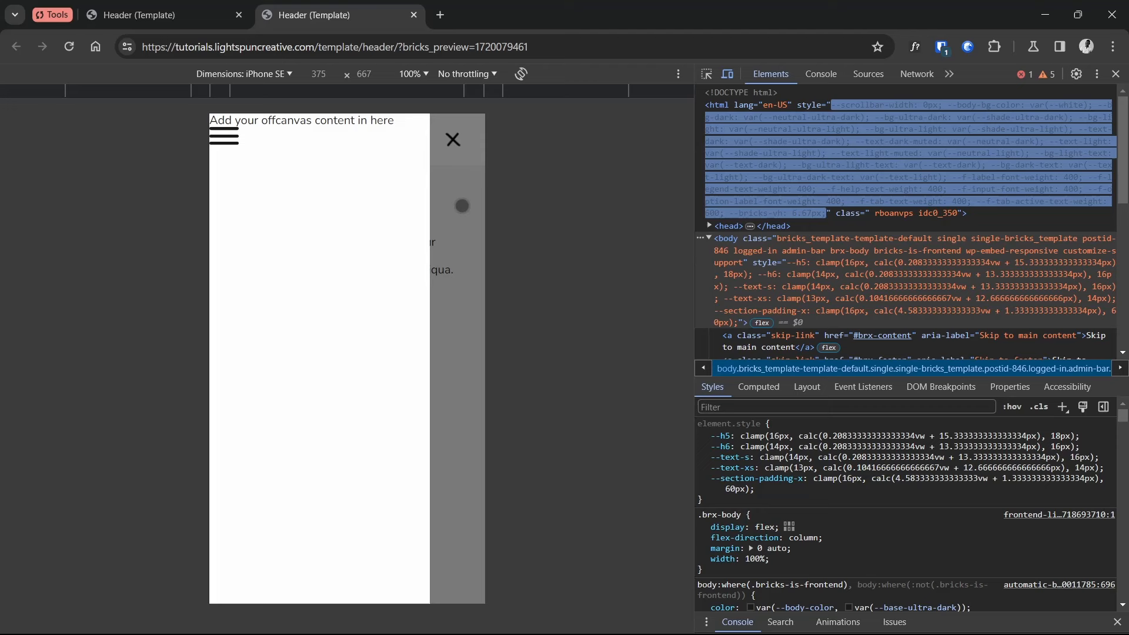
pyautogui.click(453, 141)
pyautogui.click(454, 141)
pyautogui.click(461, 219)
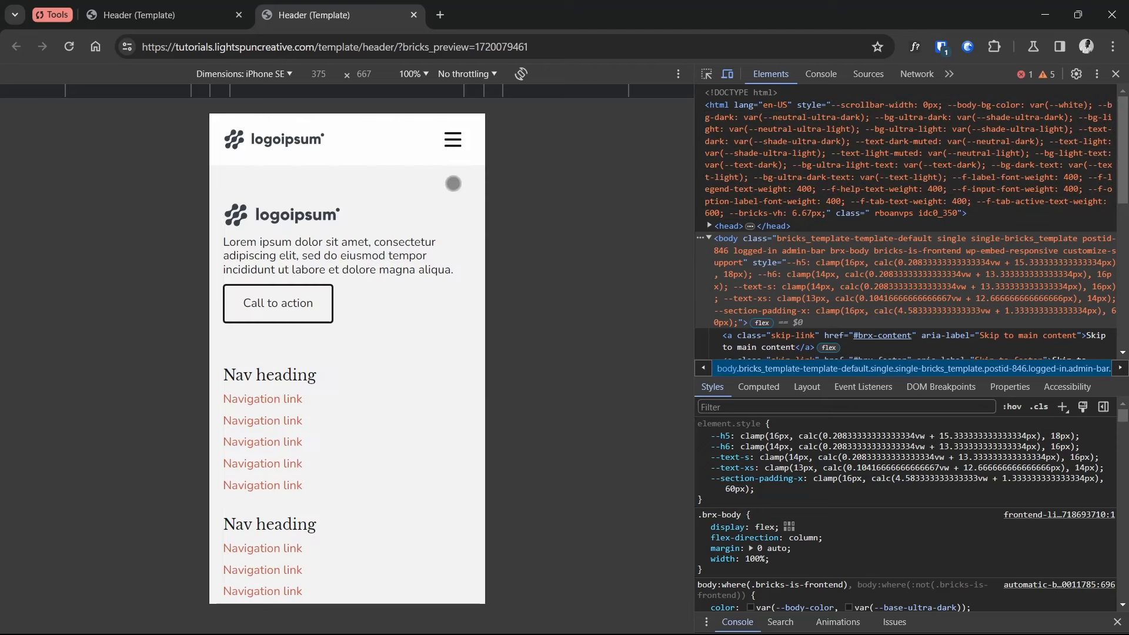
pyautogui.click(450, 140)
pyautogui.click(452, 140)
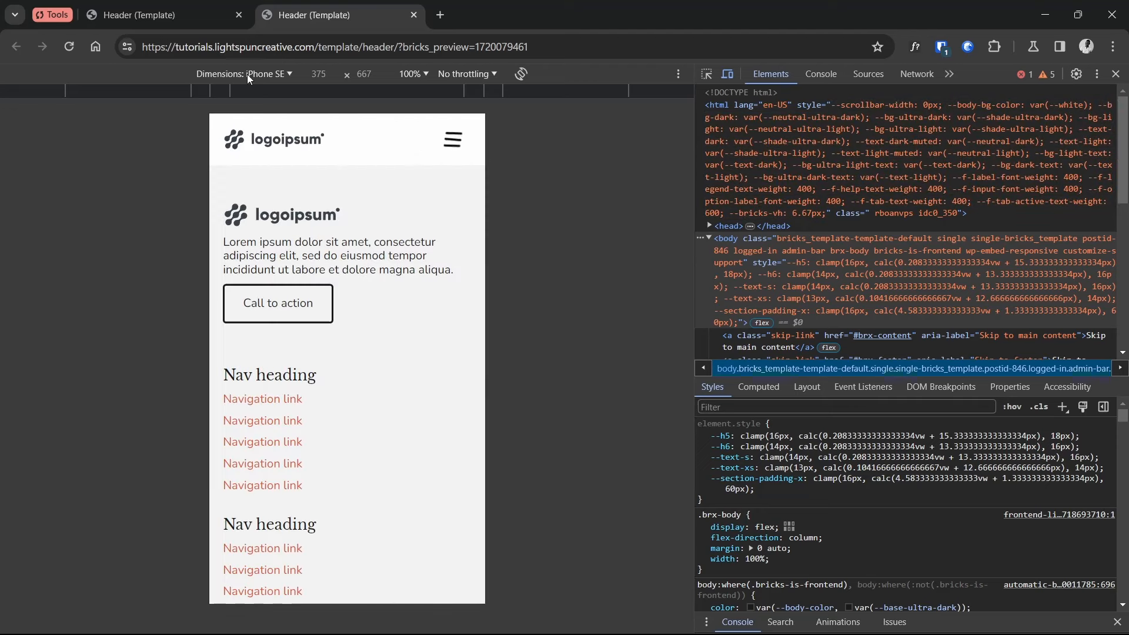
# Back in the builder, apply the BEM classes offcanvas, offcanvas__content and offcanvas__backdrop to the Offcanvas structure, excluding the Basic Text and Toggle (Close) elements
pyautogui.click(158, 14)
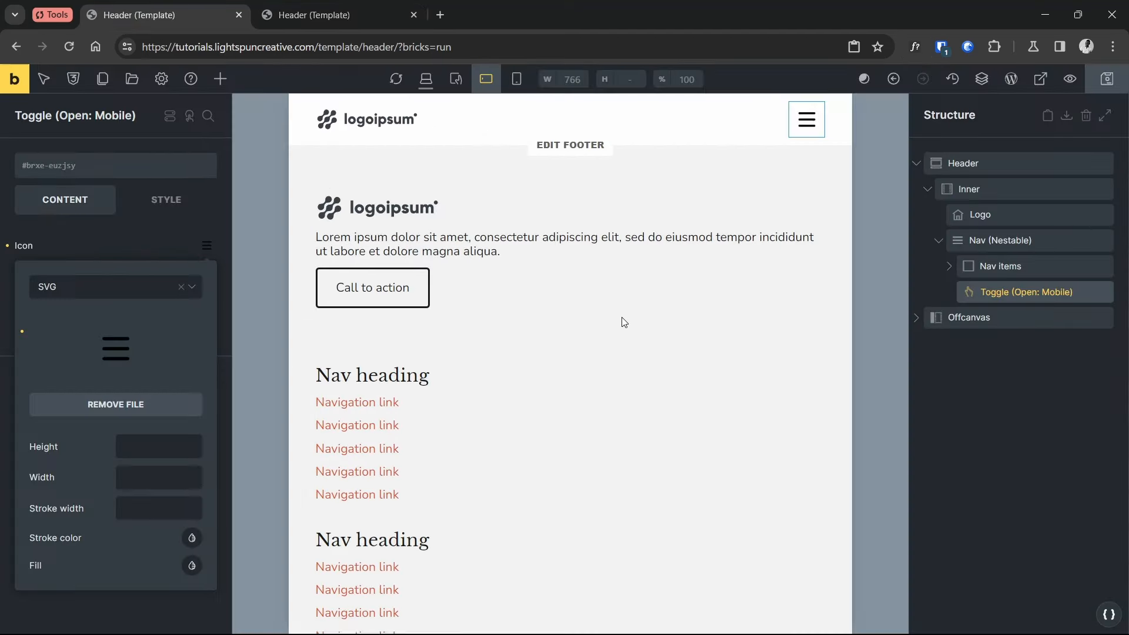
pyautogui.click(962, 316)
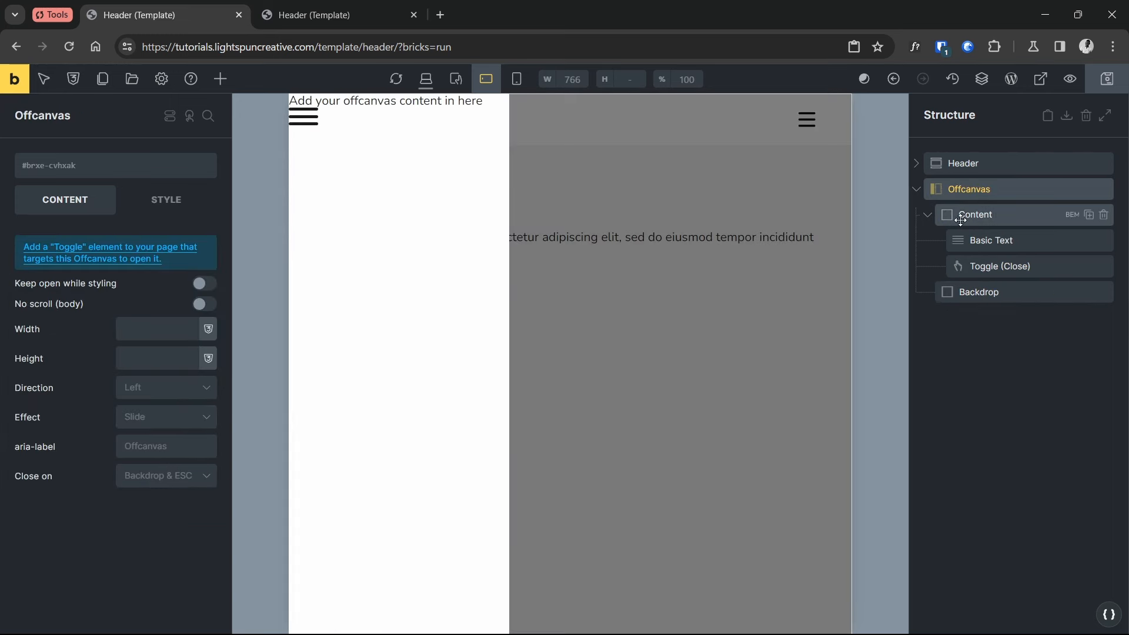
pyautogui.click(1074, 190)
pyautogui.click(912, 242)
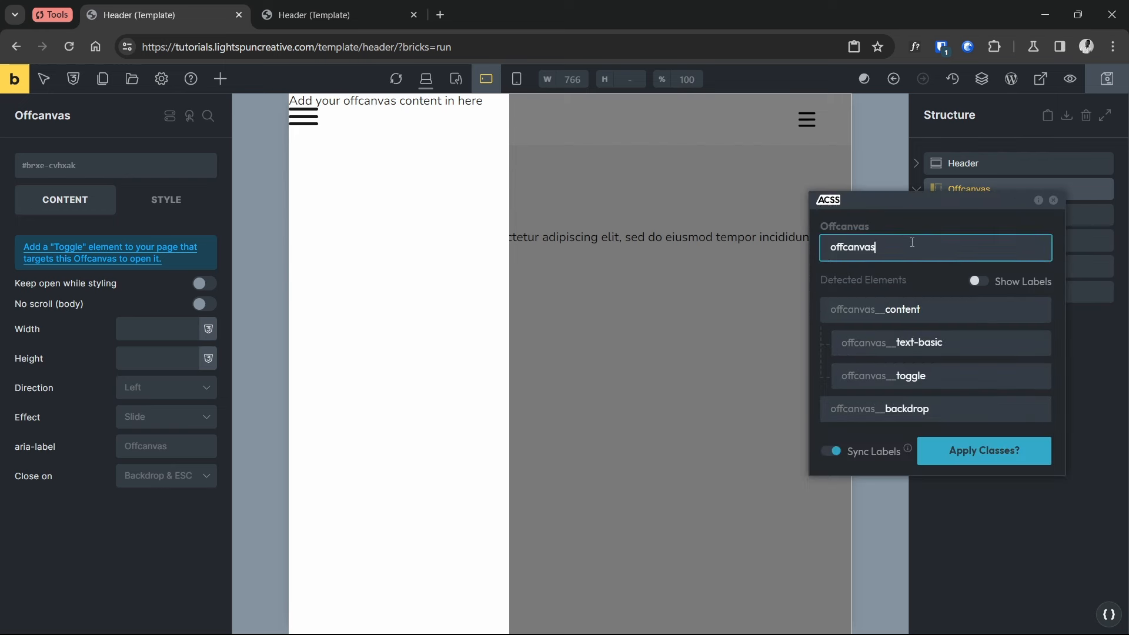
pyautogui.click(923, 307)
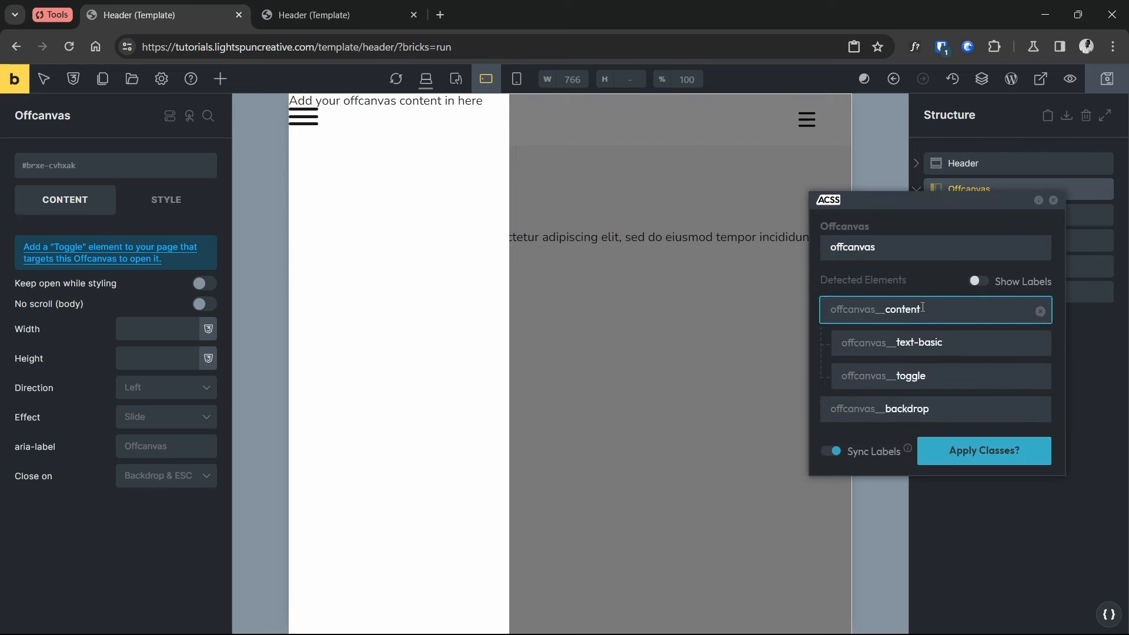
pyautogui.click(1042, 346)
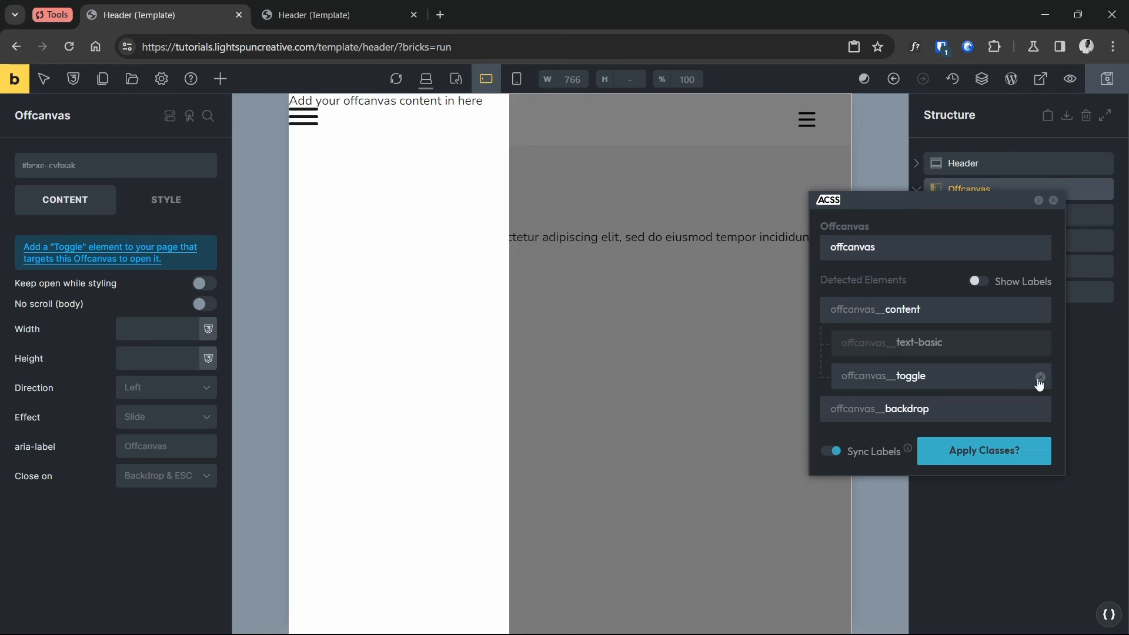
pyautogui.click(1040, 380)
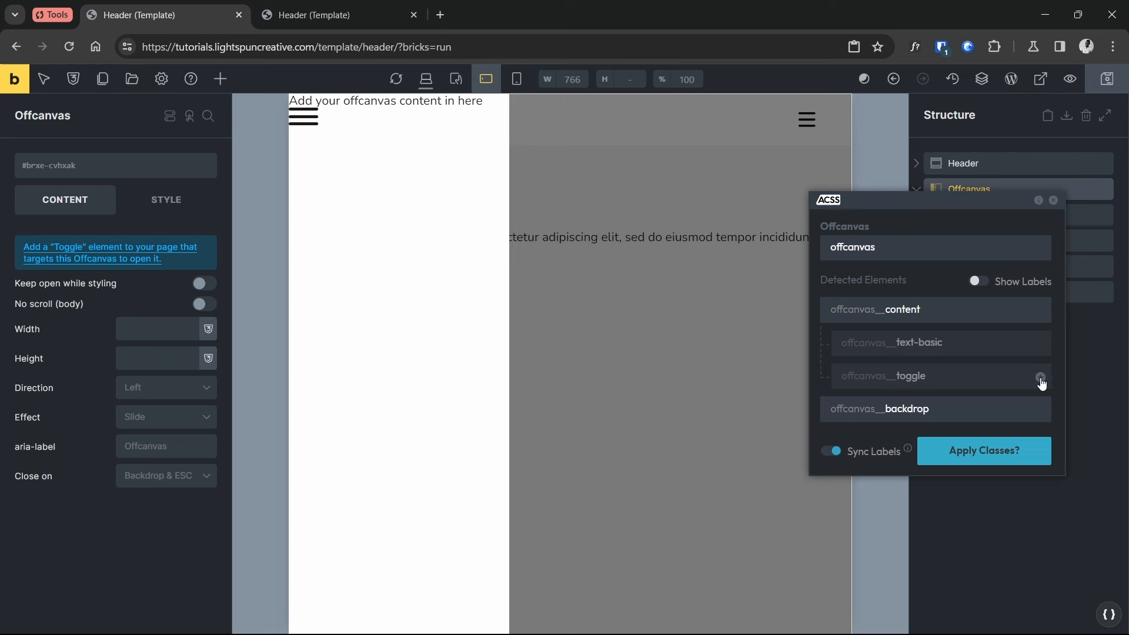
pyautogui.click(986, 454)
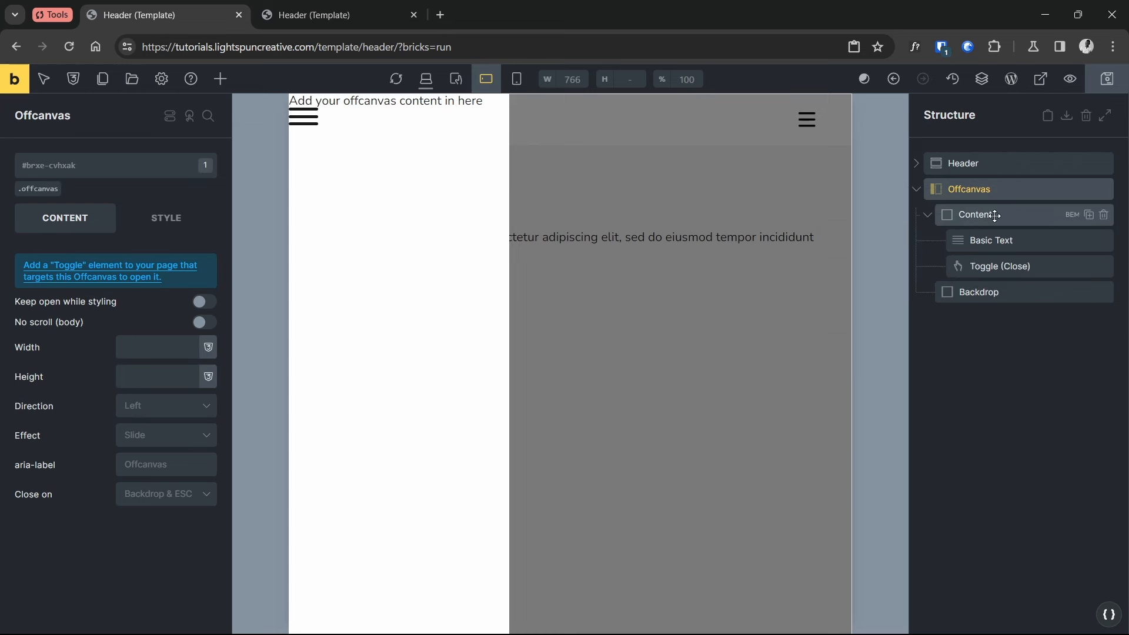
# Delete Basic Text and Toggle (Close) from the Offcanvas Content, and keep the Offcanvas open while styling
pyautogui.click(1000, 241)
pyautogui.click(994, 190)
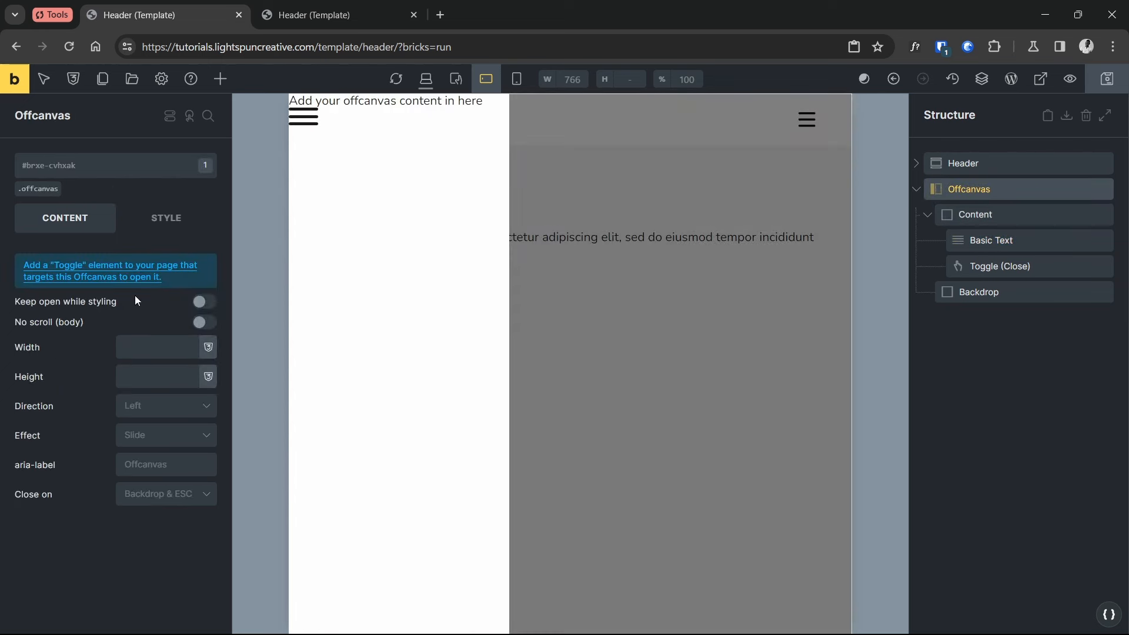
pyautogui.click(994, 240)
pyautogui.click(1105, 240)
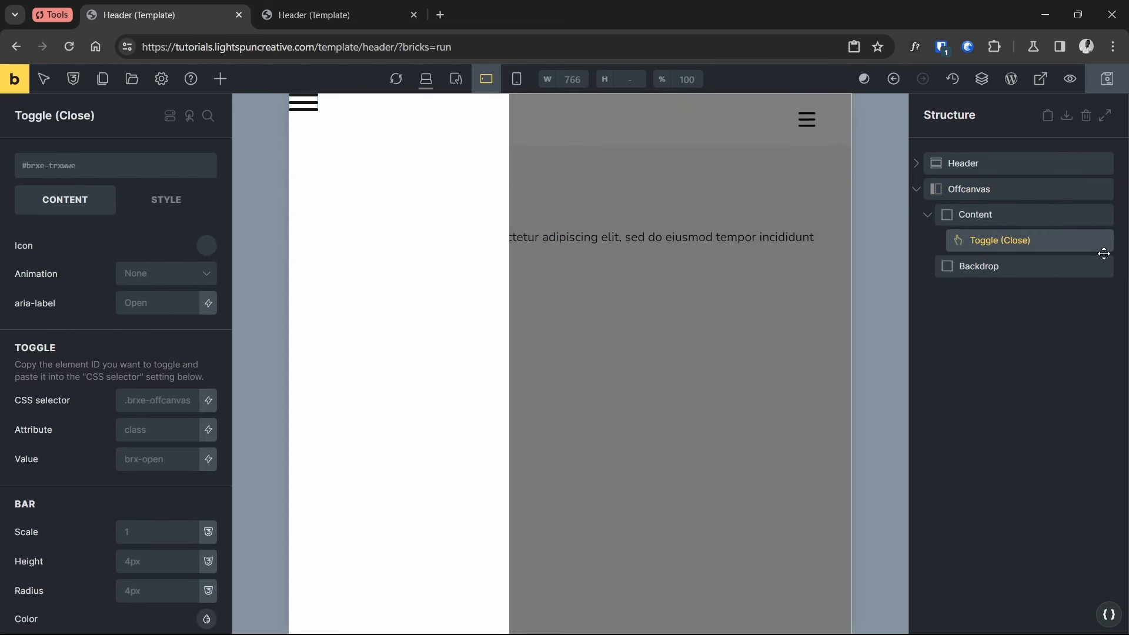
pyautogui.click(1104, 240)
pyautogui.click(976, 188)
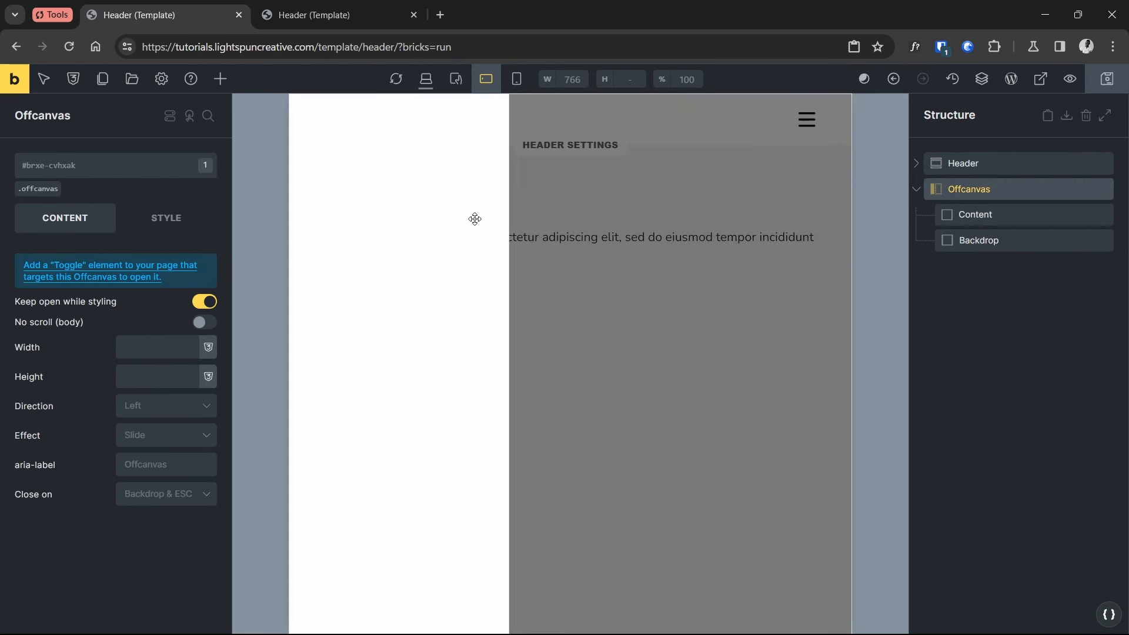
# Add a Block element inside the Content element of the Offcanvas
pyautogui.click(973, 215)
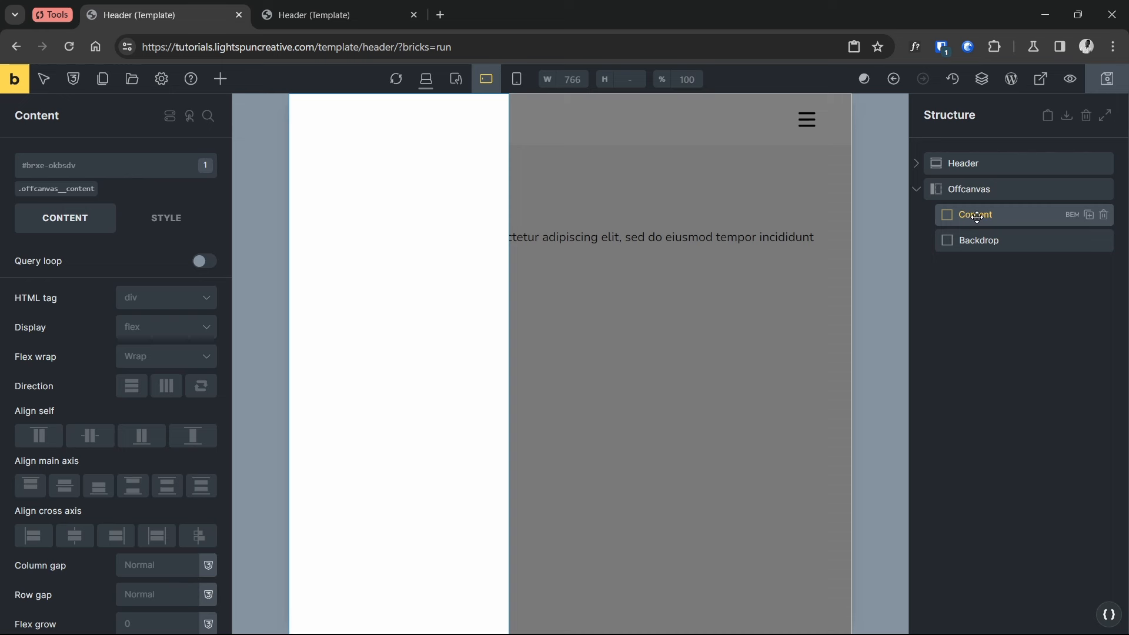
pyautogui.click(222, 80)
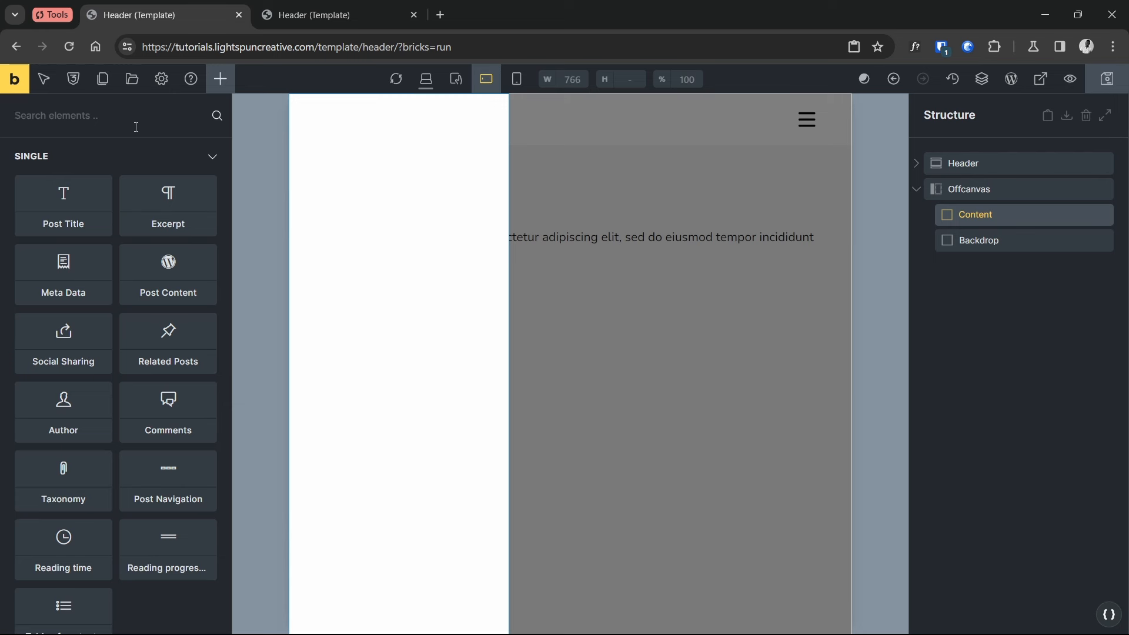
pyautogui.write('block')
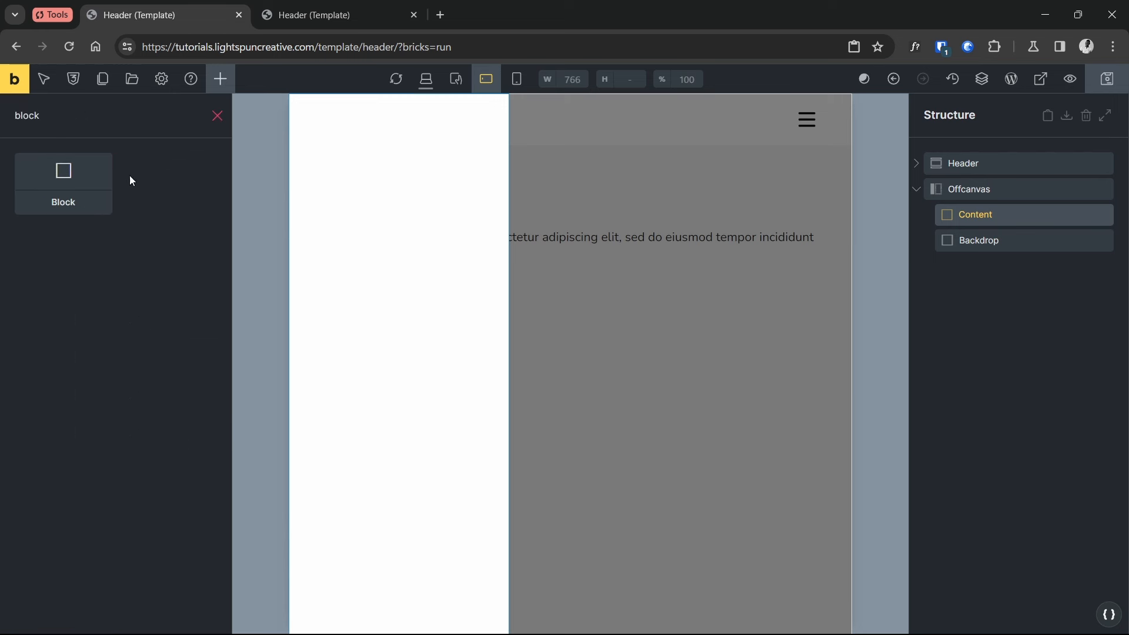
pyautogui.click(53, 187)
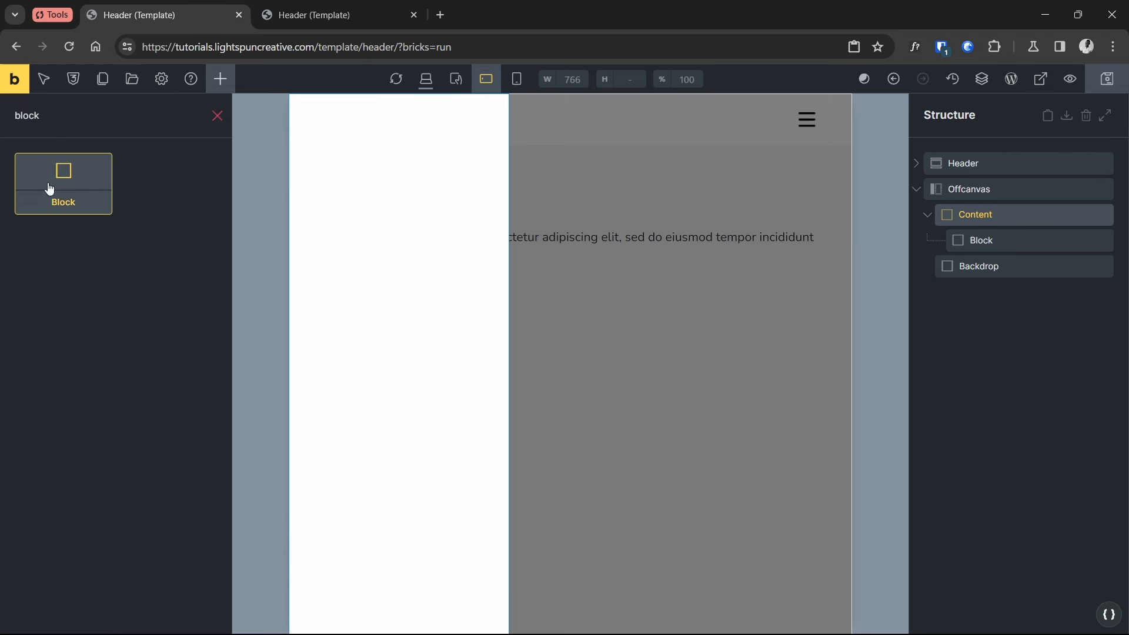
# Set the new Block's HTML tag to nav and rename the element as nav
pyautogui.click(992, 237)
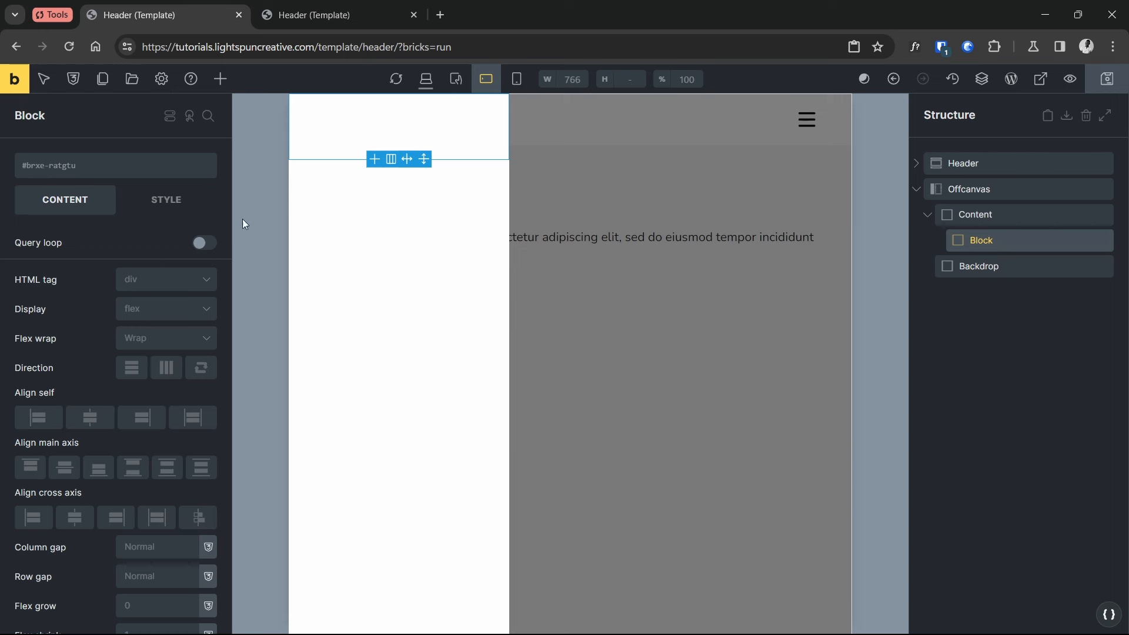
pyautogui.click(164, 281)
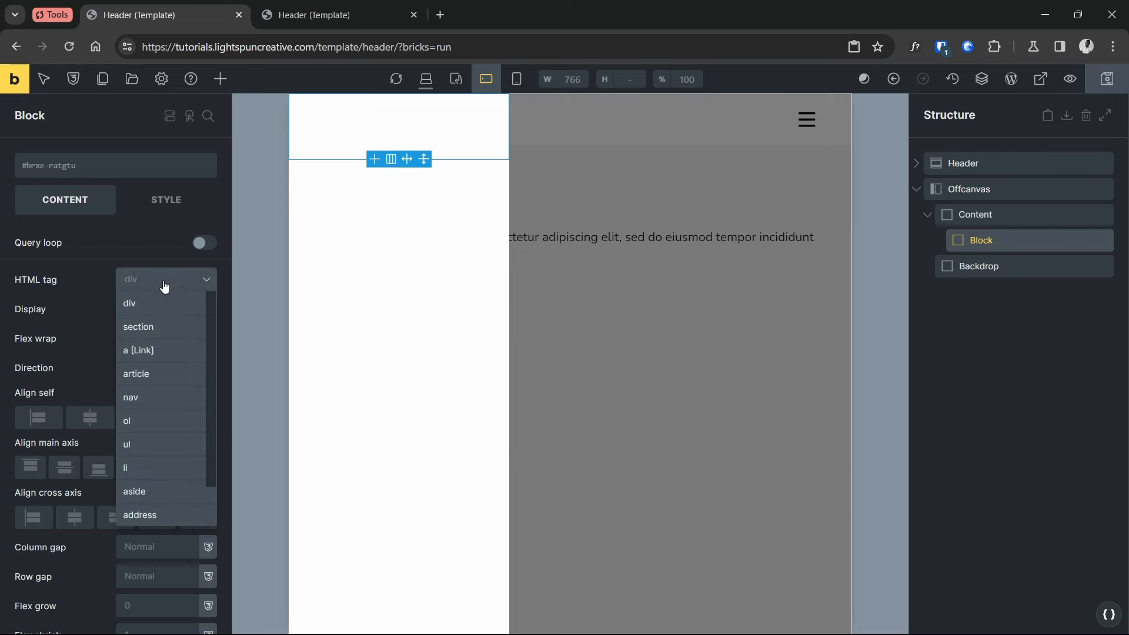
pyautogui.click(155, 398)
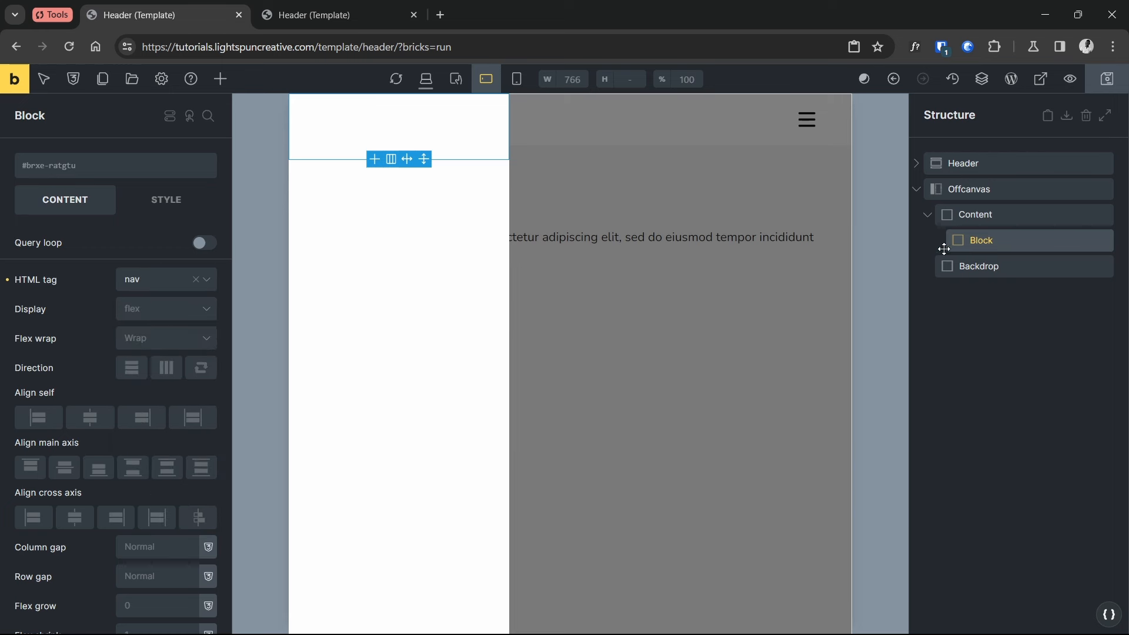
pyautogui.doubleClick(978, 241)
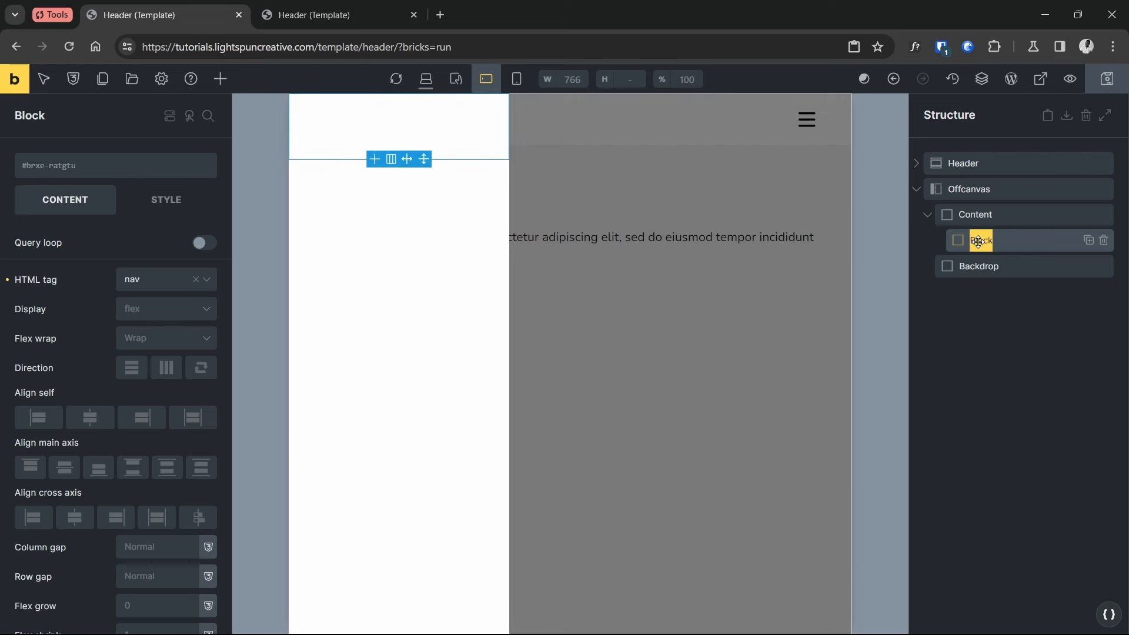
pyautogui.write('nav')
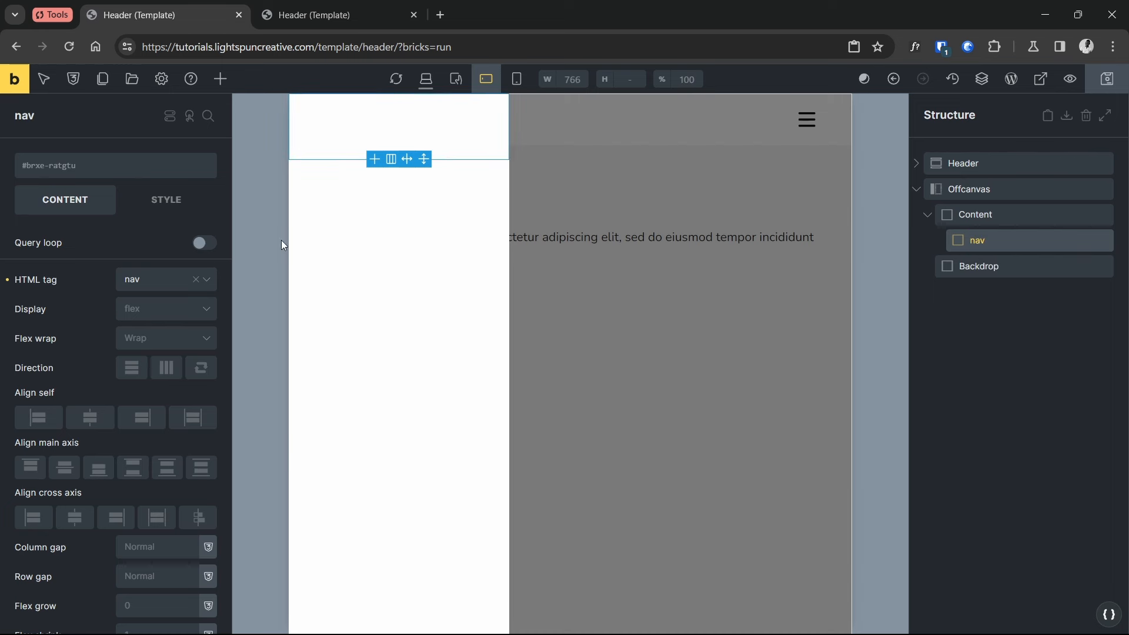
# Add a Block inside the nav element and set its HTML tag to ul
pyautogui.click(218, 80)
pyautogui.write('block')
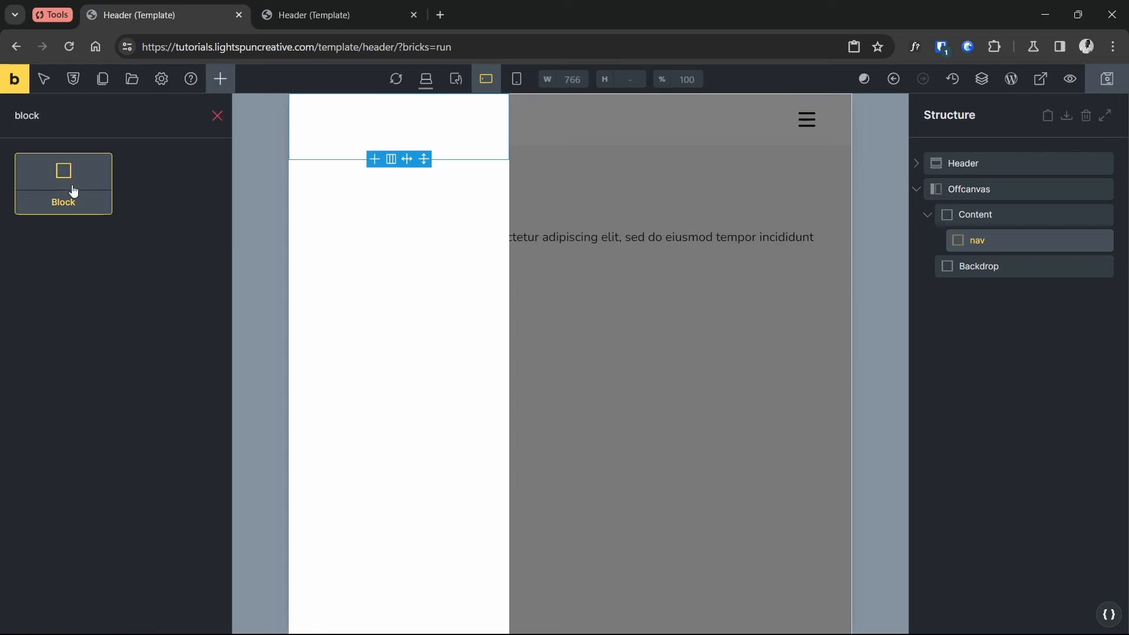
pyautogui.moveTo(76, 189); pyautogui.dragTo(941, 241)
pyautogui.click(186, 279)
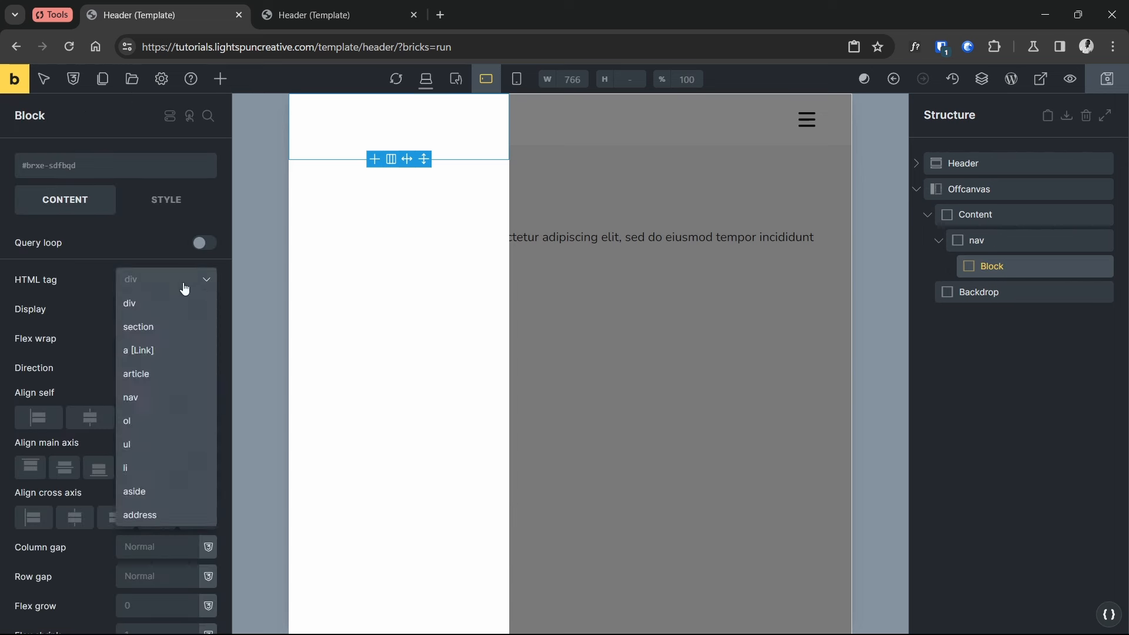
pyautogui.click(149, 451)
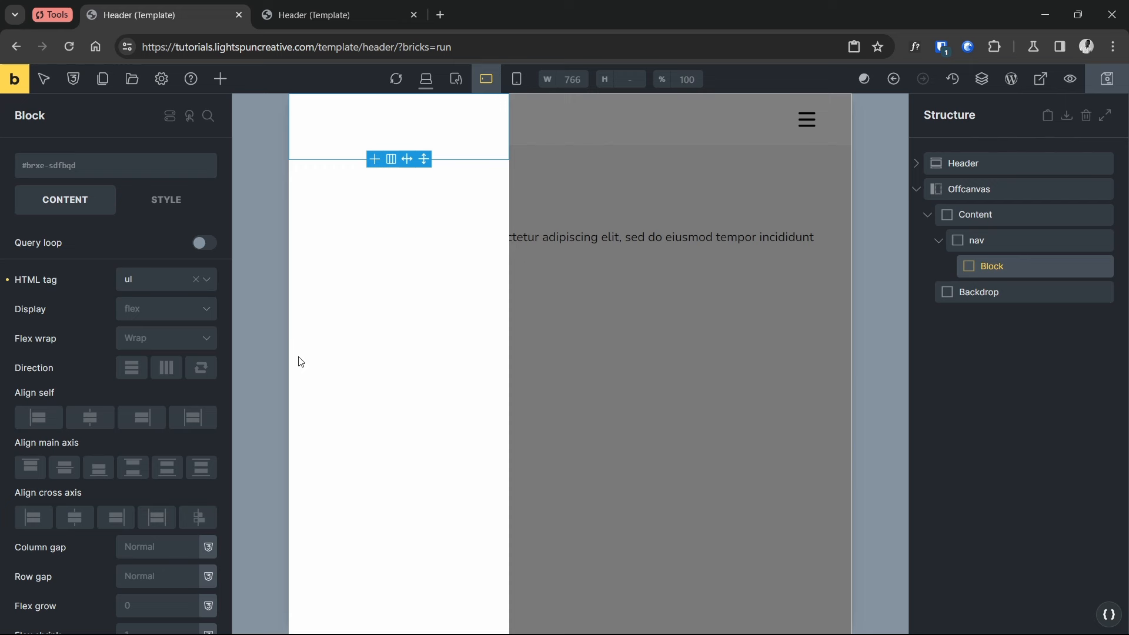
pyautogui.press('Escape')
# Duplicate the ul Block, nest the copy inside the original, and set the copy's HTML tag to li
pyautogui.click(994, 266)
pyautogui.click(1089, 266)
pyautogui.moveTo(1010, 295)
pyautogui.mouseDown()
pyautogui.moveTo(1026, 282)
pyautogui.moveTo(1004, 288)
pyautogui.mouseUp()
pyautogui.click(949, 266)
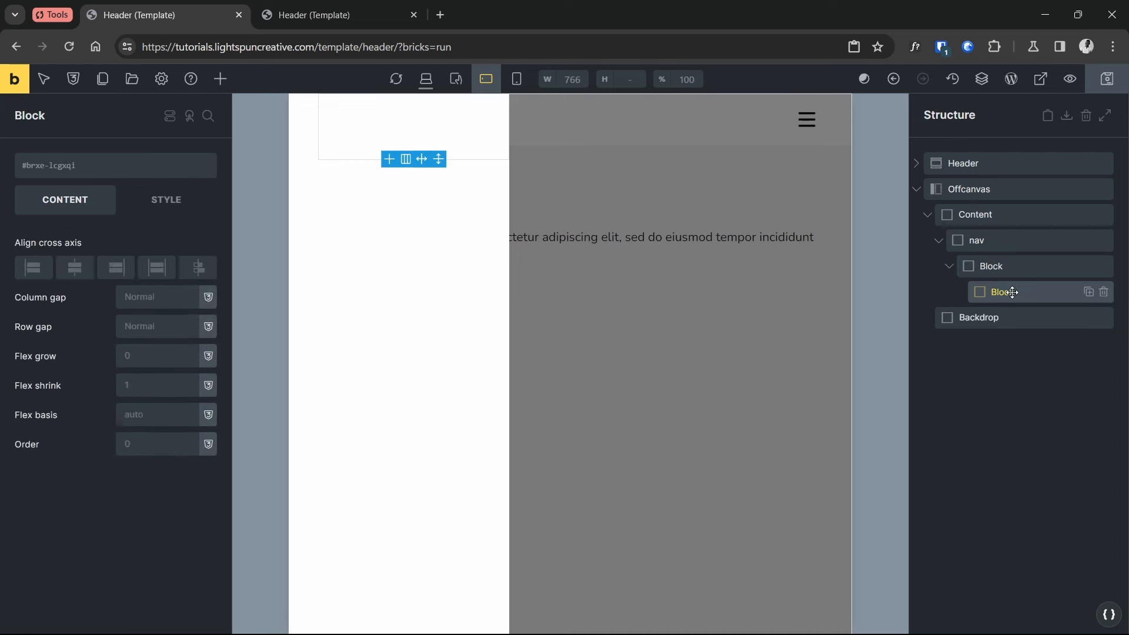
pyautogui.click(146, 280)
pyautogui.click(151, 416)
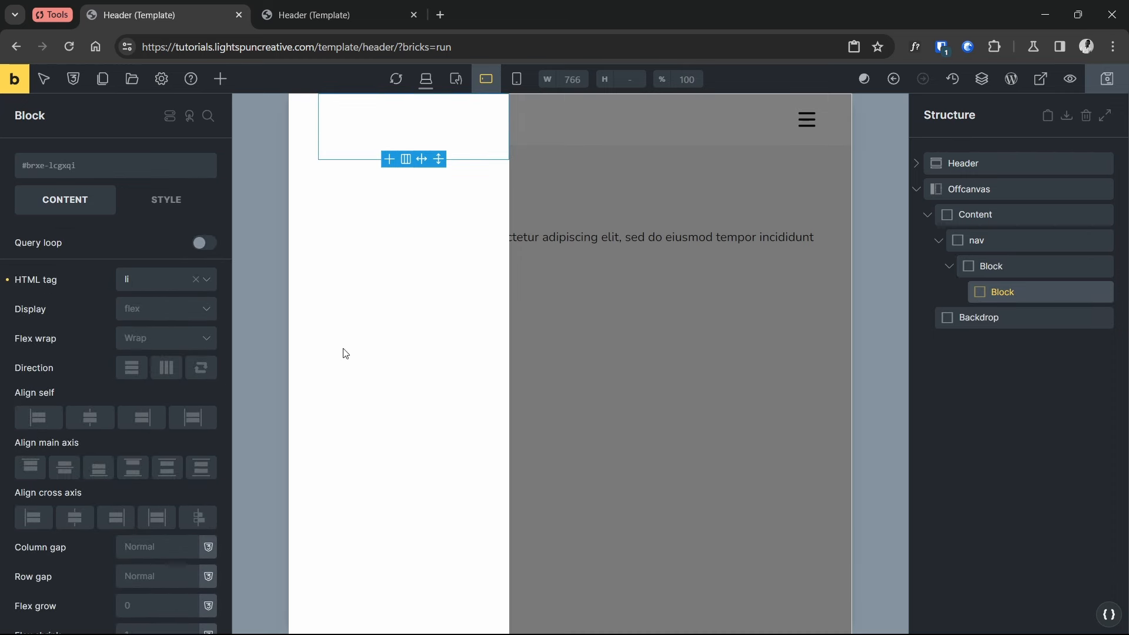
# Add a Text link element inside the li Block and expand the Block in the structure
pyautogui.click(223, 79)
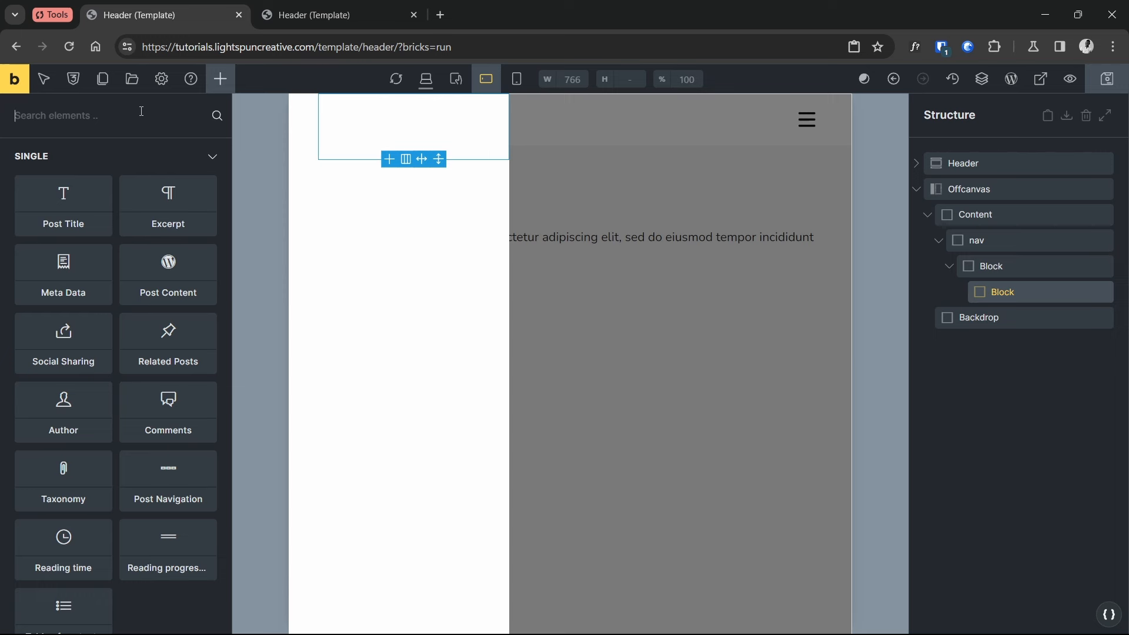
pyautogui.write('txt')
pyautogui.press('BackSpace')
pyautogui.write('ex')
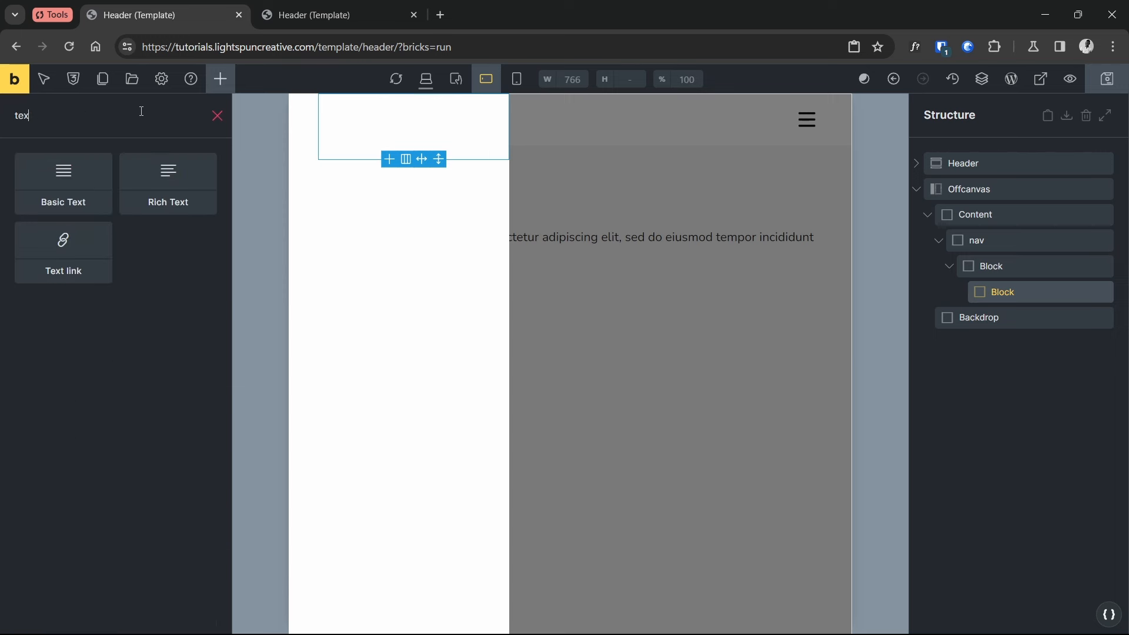
pyautogui.moveTo(75, 263); pyautogui.dragTo(958, 294)
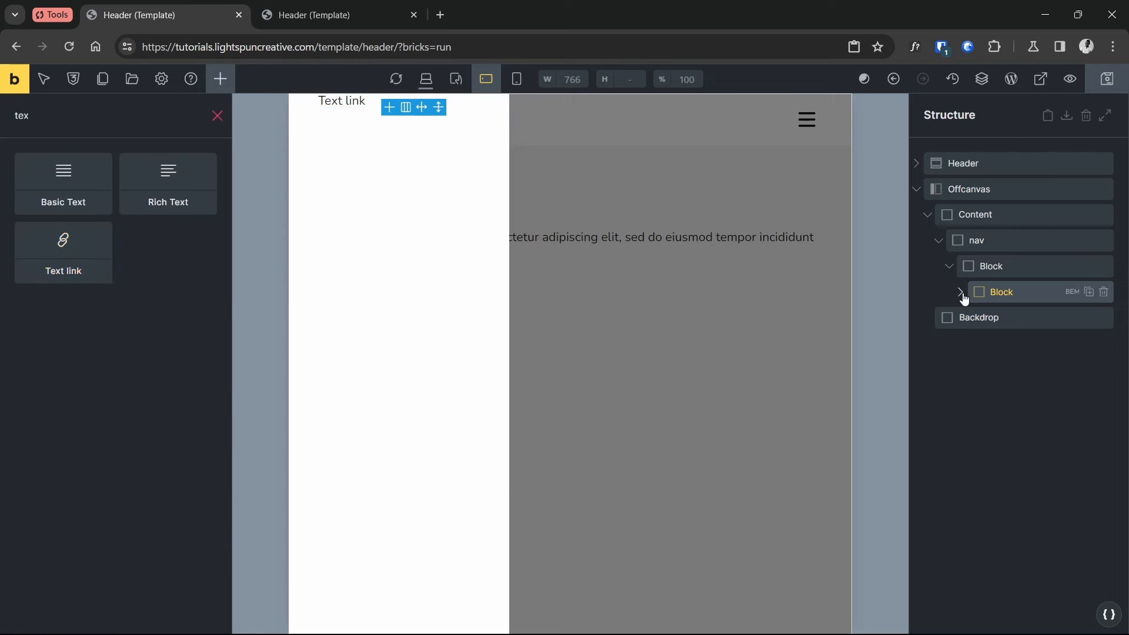
pyautogui.click(1017, 314)
pyautogui.click(1012, 295)
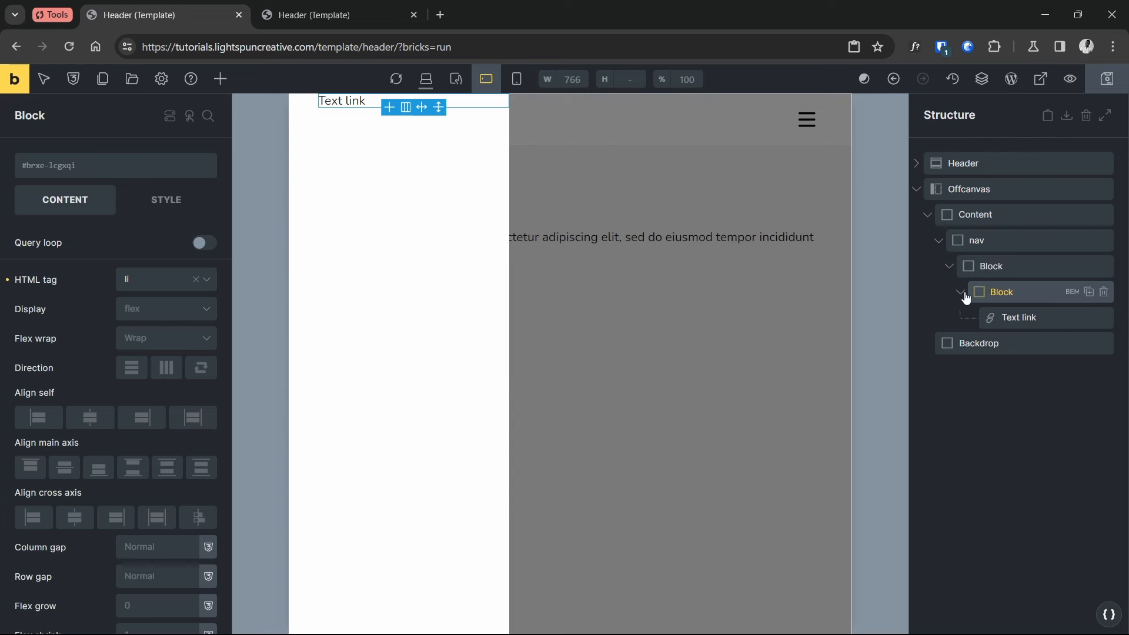
# Apply the BEM classes mobile-nav and mobile-nav__list to the nav structure with synced labels, excluding the li Block and Text link
pyautogui.click(996, 240)
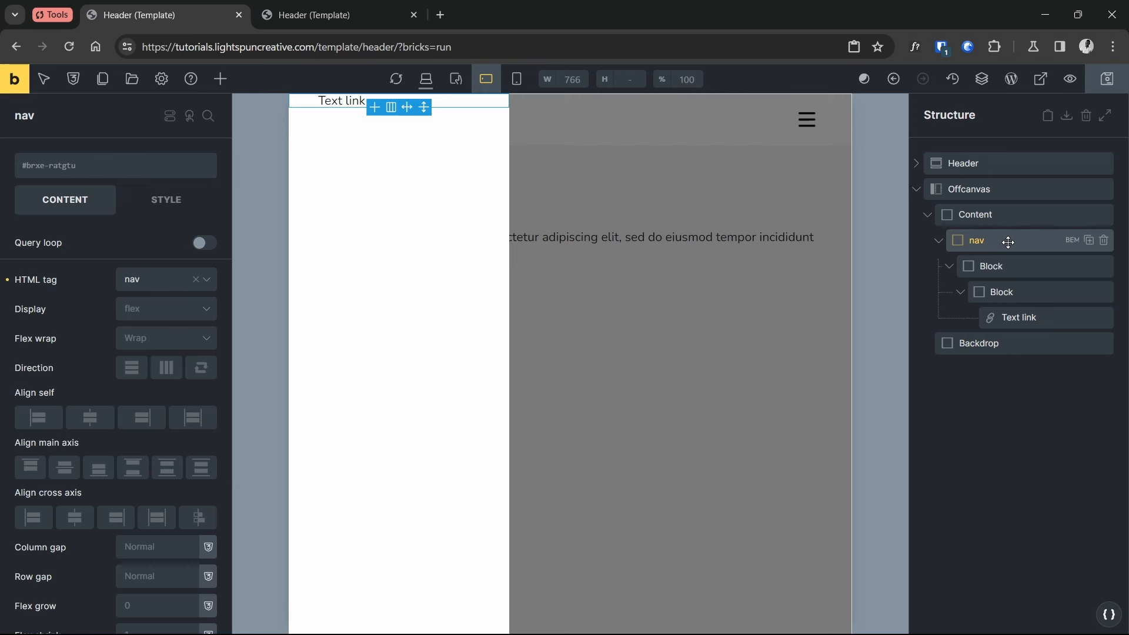
pyautogui.click(1078, 246)
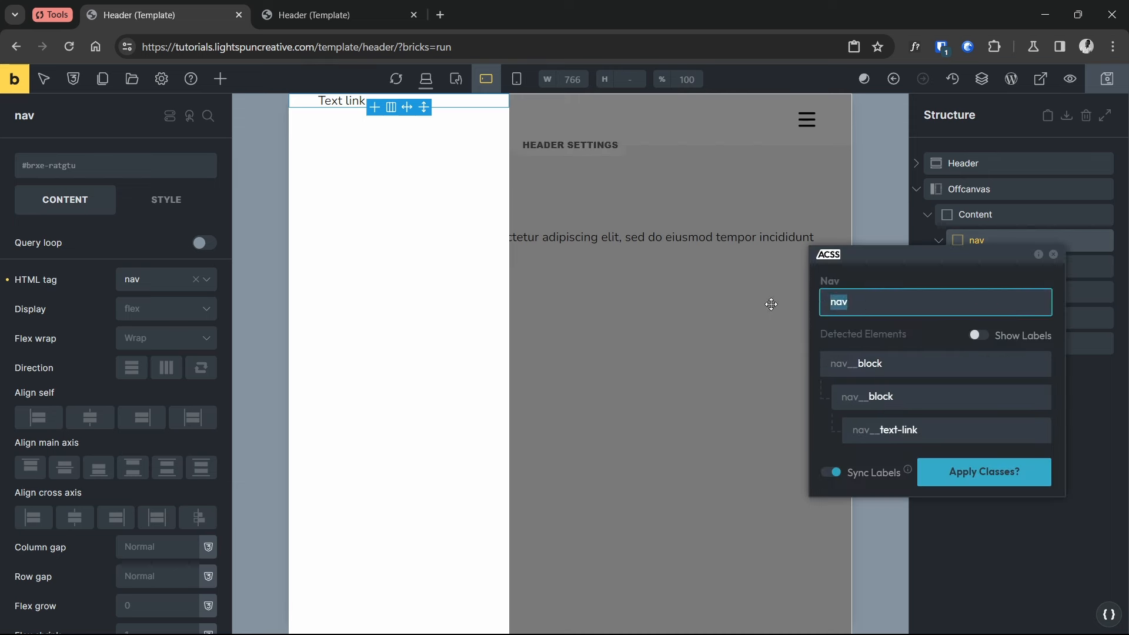
pyautogui.press('Home')
pyautogui.write('mobile-')
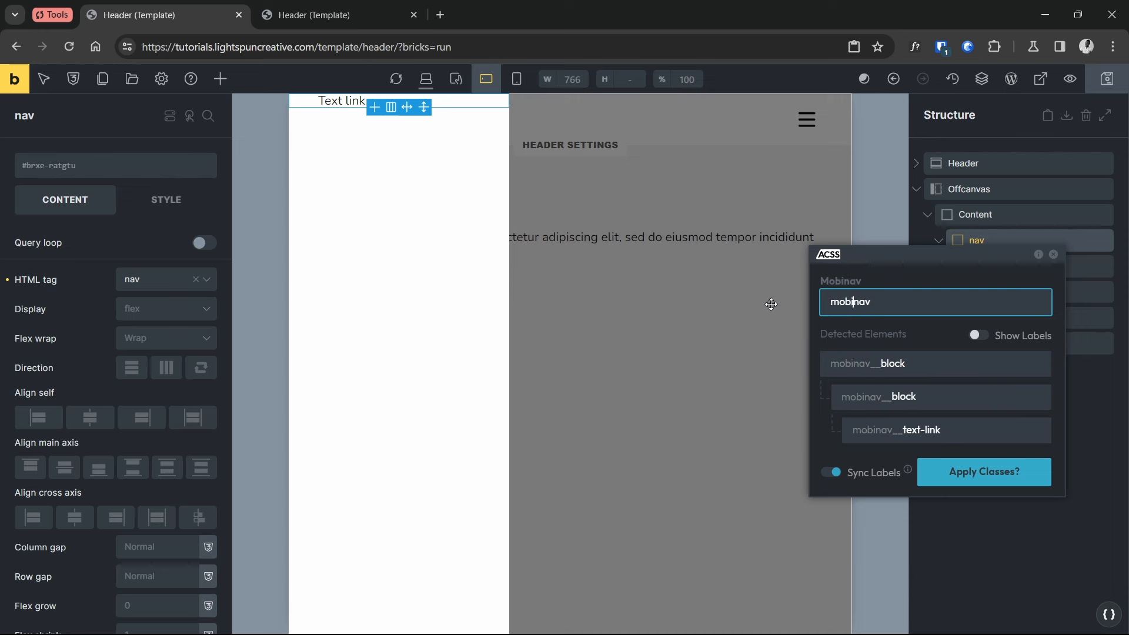
pyautogui.doubleClick(910, 364)
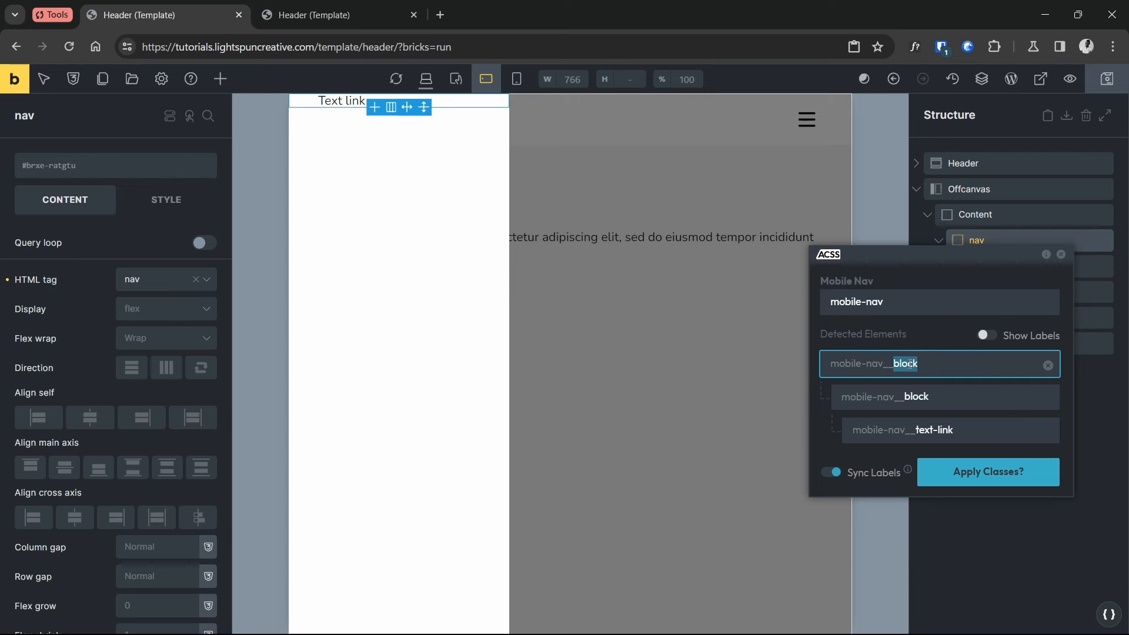
pyautogui.write('list')
pyautogui.click(1049, 399)
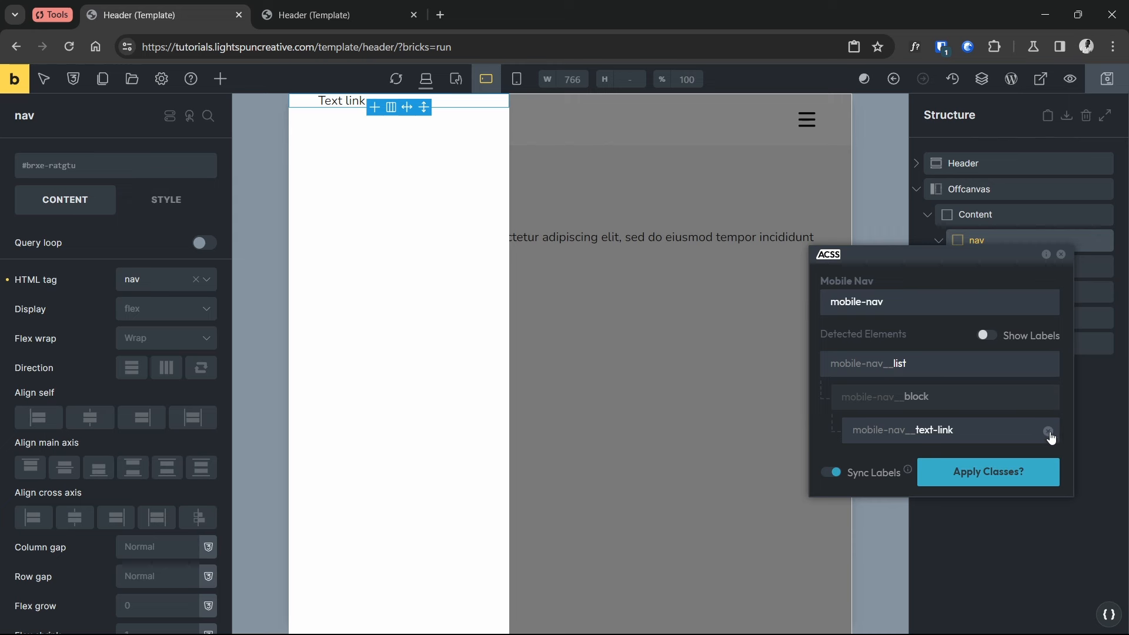
pyautogui.click(1049, 432)
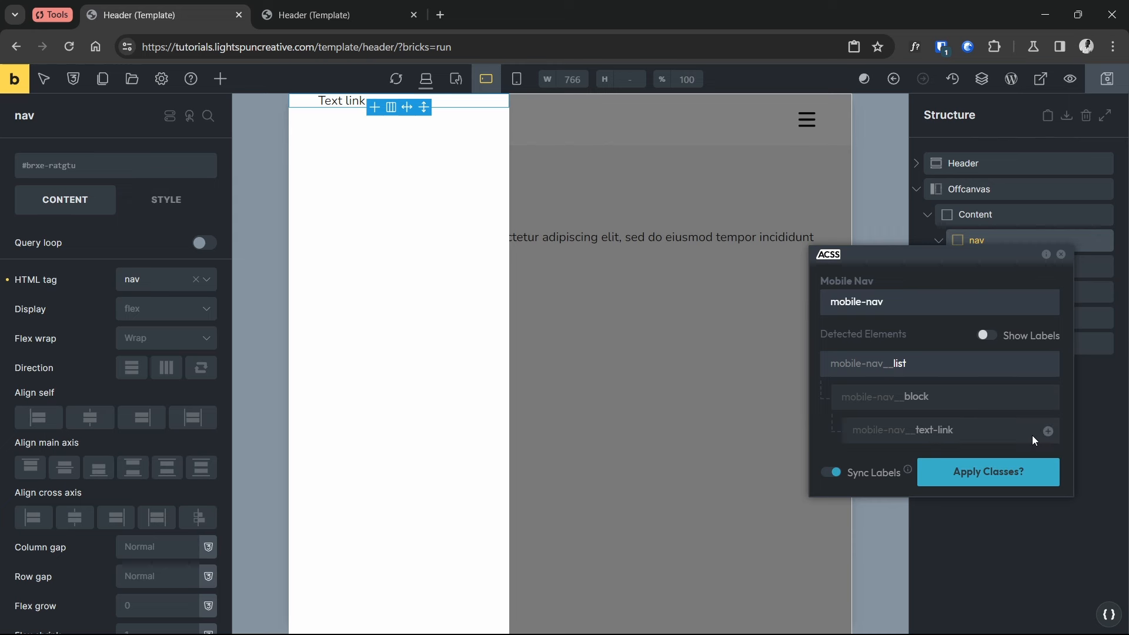
pyautogui.click(1022, 473)
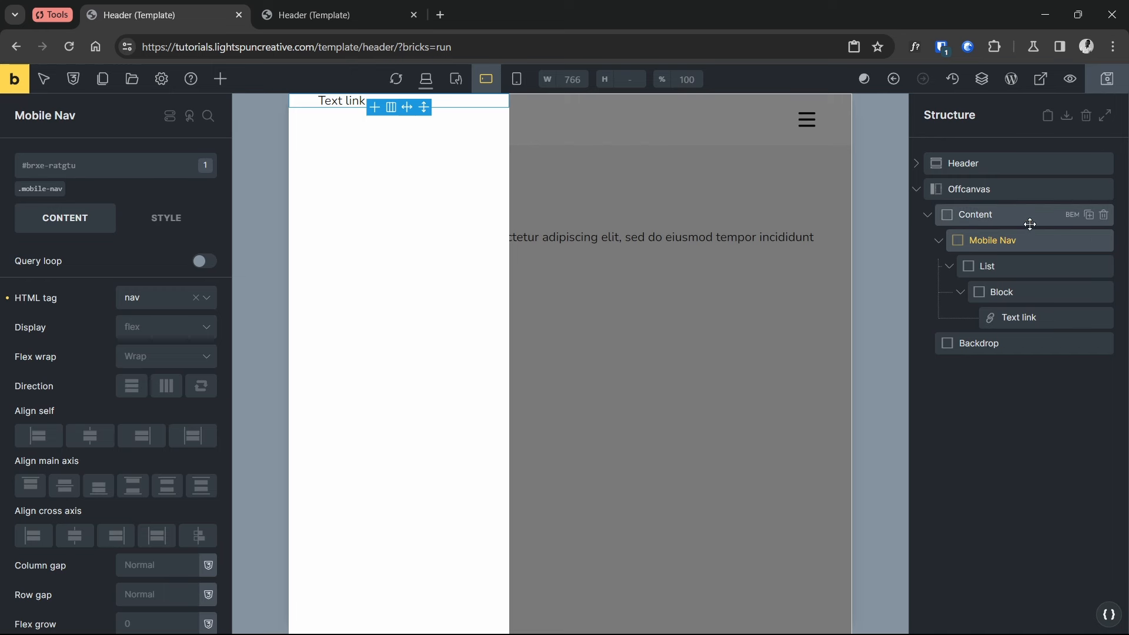
# Save the template and switch the front-end page's device preview to the Laptop dimensions
pyautogui.click(1108, 78)
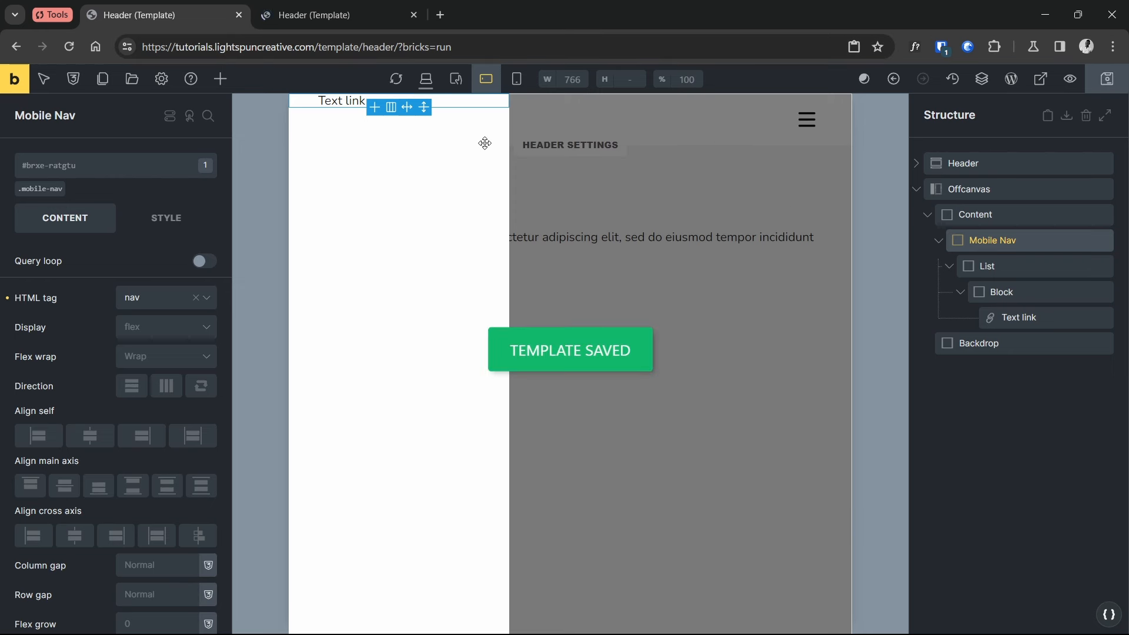
pyautogui.click(344, 19)
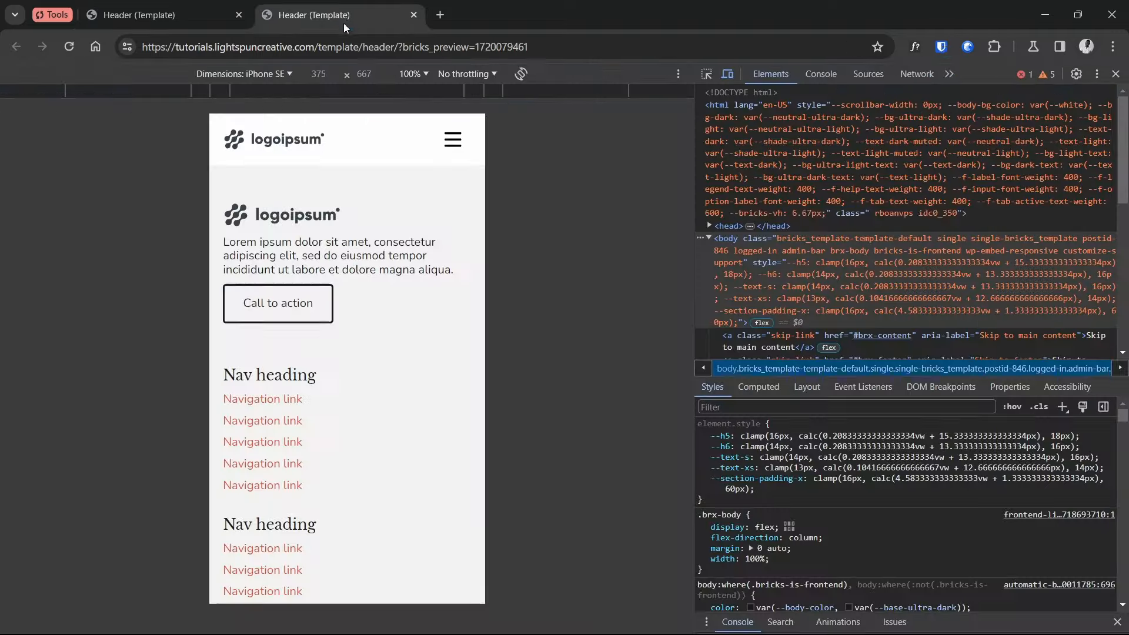
pyautogui.click(242, 74)
pyautogui.click(241, 131)
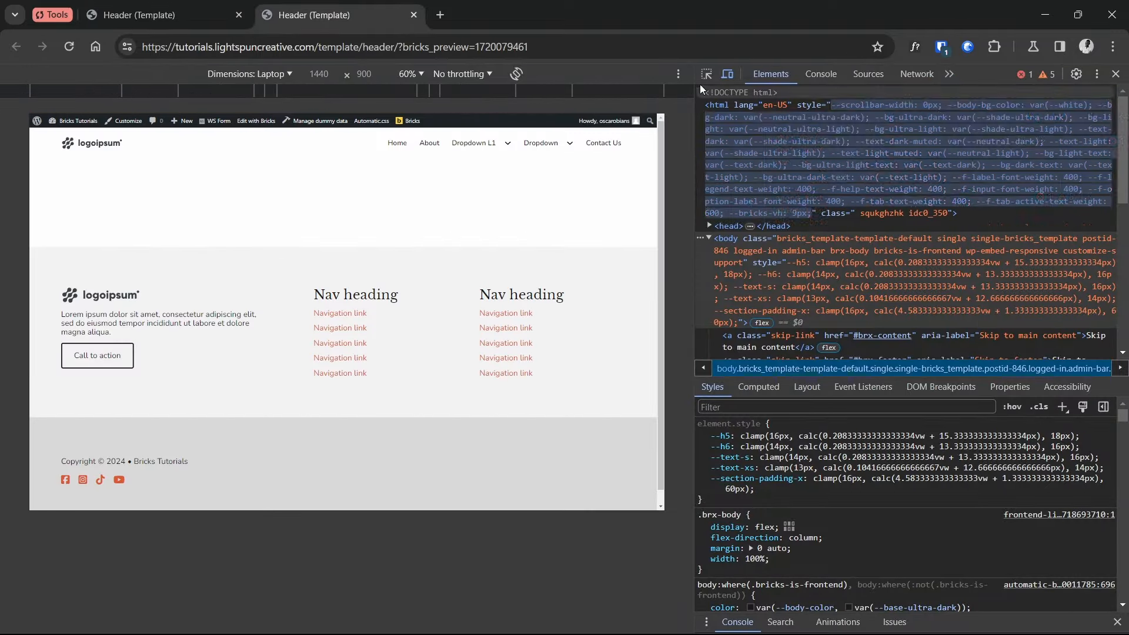
# Inspect the CSS selectors that style the Home link and the Dropdown L1 label in the desktop nav
pyautogui.click(397, 143)
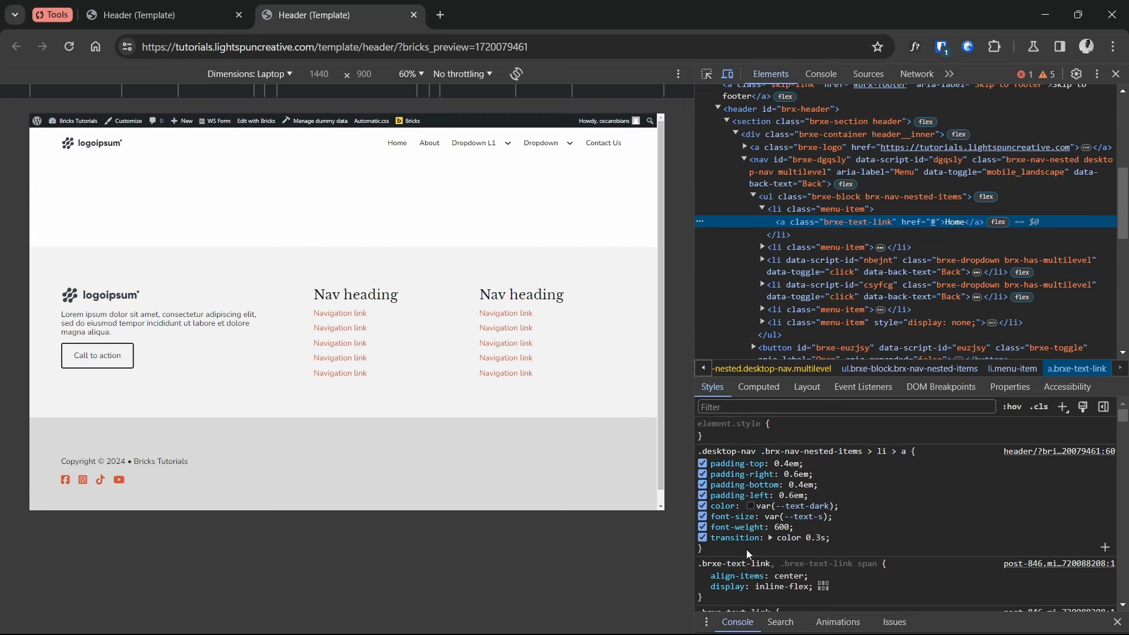
pyautogui.click(706, 73)
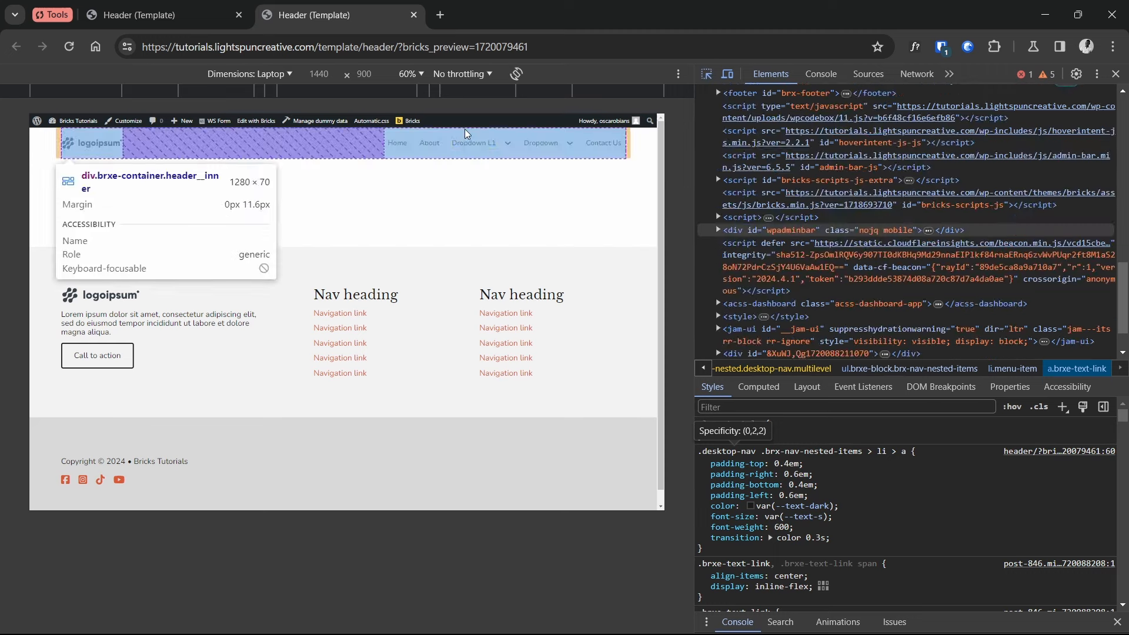
pyautogui.click(473, 143)
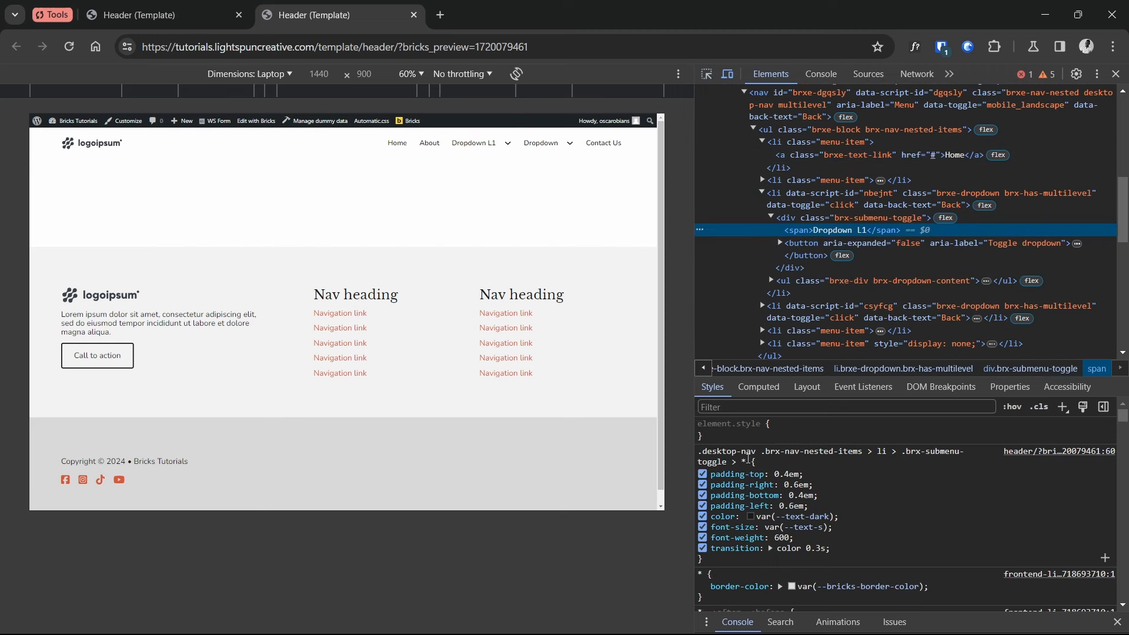
pyautogui.click(752, 455)
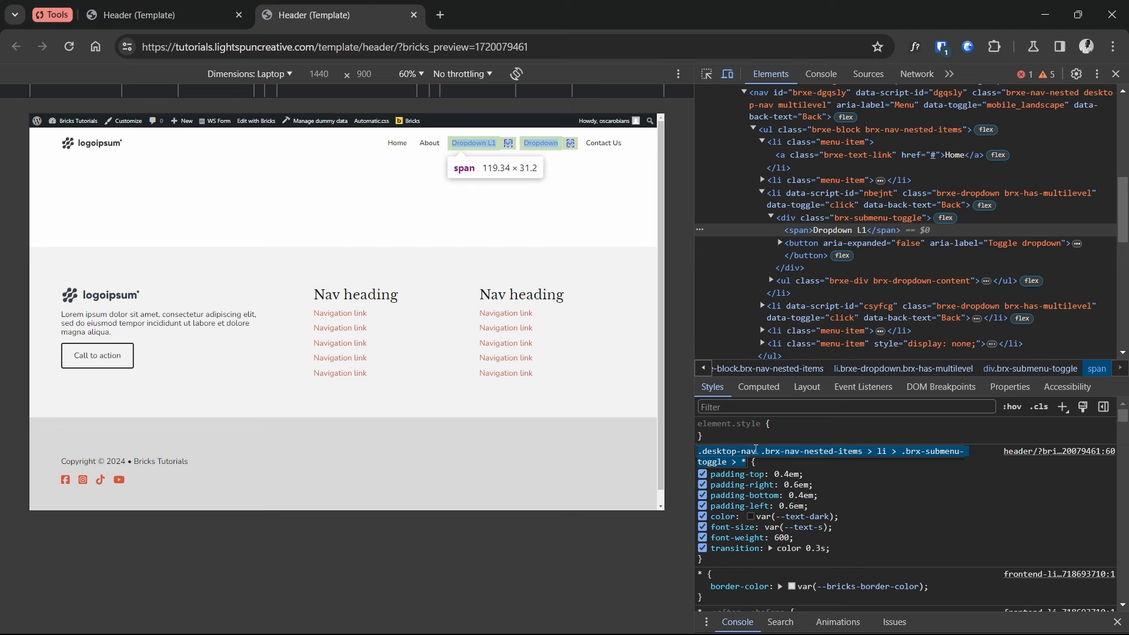
pyautogui.click(921, 487)
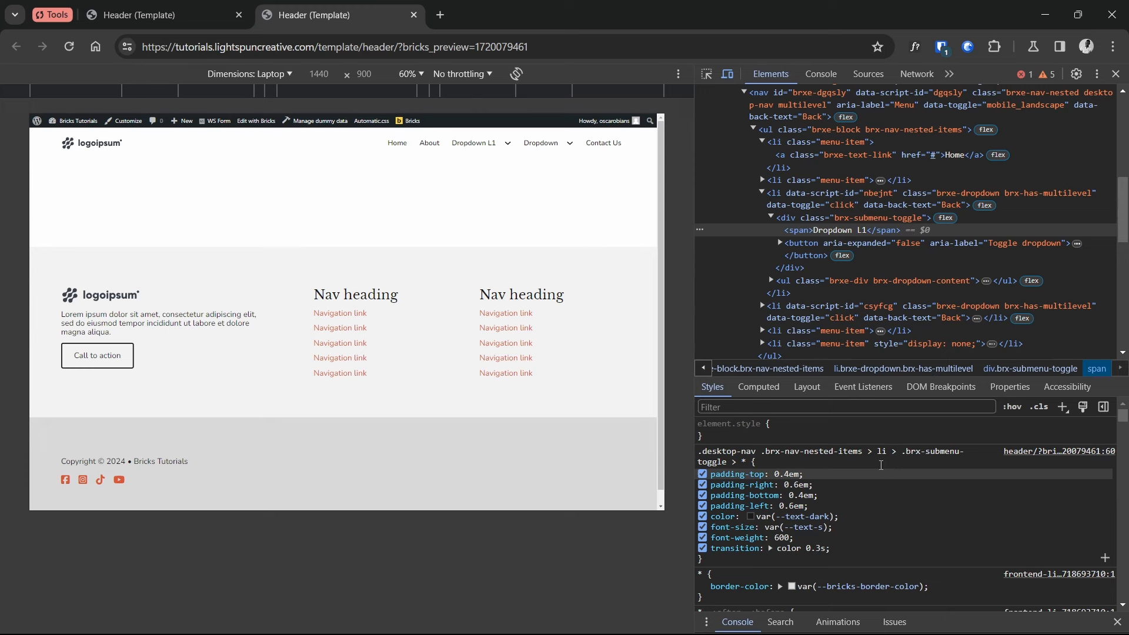
# Back in the builder, rename the li Block as List-item and its Text link as Nav link
pyautogui.click(159, 13)
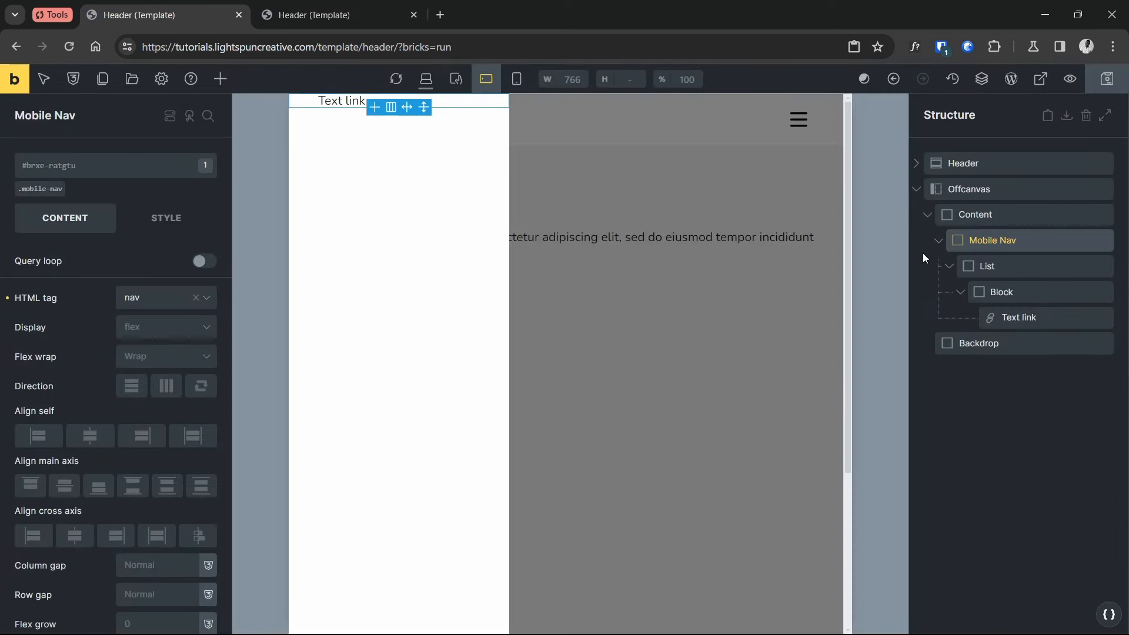
pyautogui.click(1008, 289)
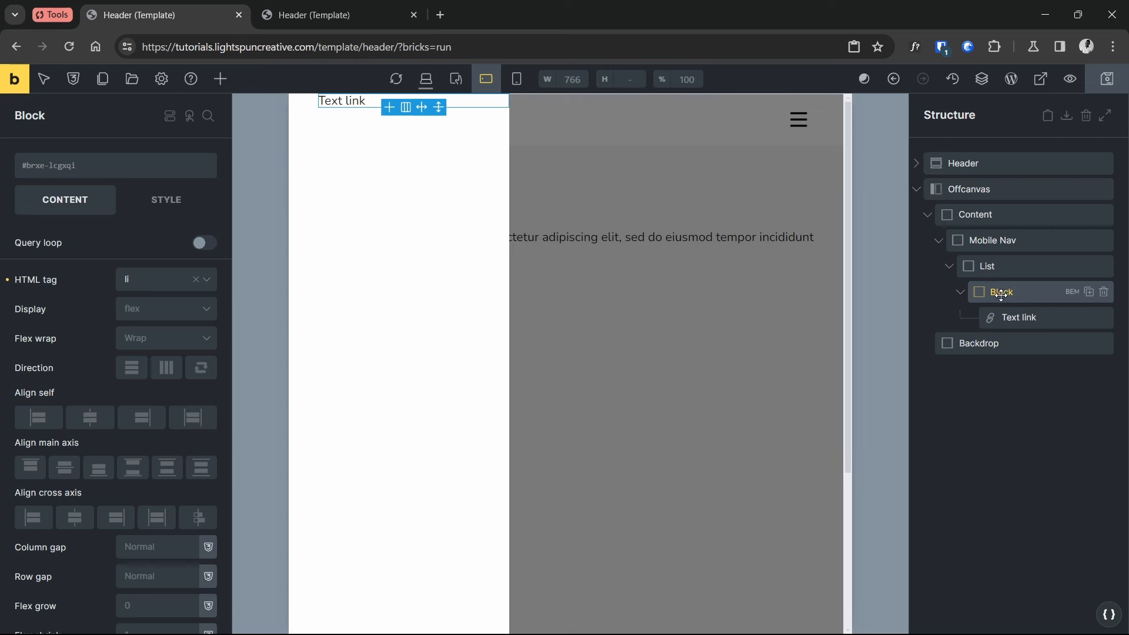
pyautogui.doubleClick(1003, 293)
pyautogui.write('List-item')
pyautogui.click(1010, 317)
pyautogui.write('Nav')
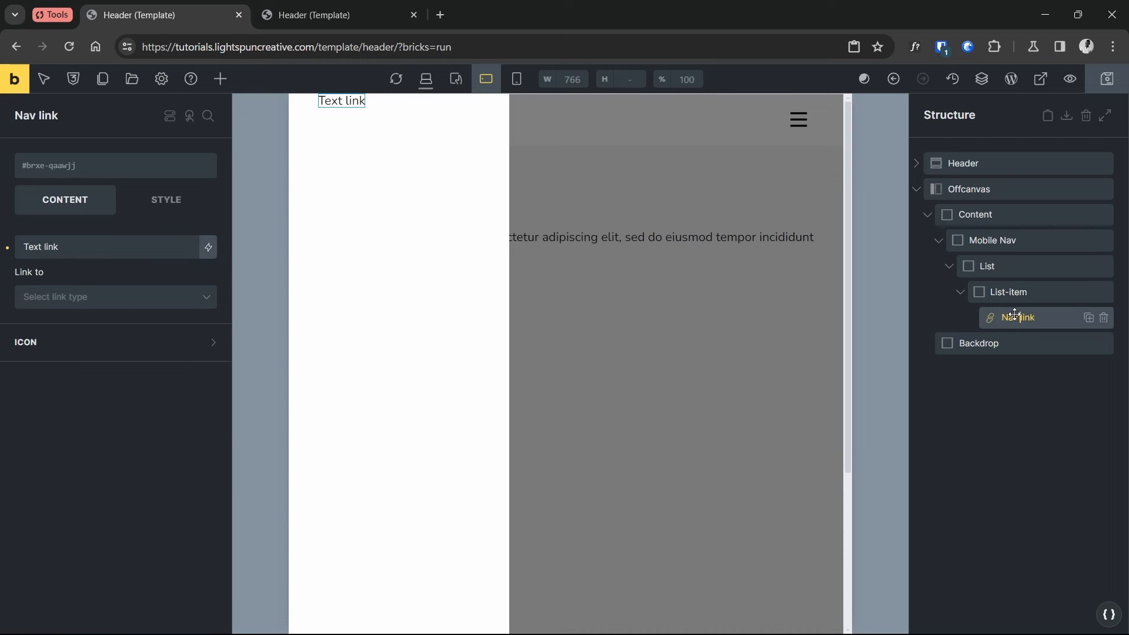
# Duplicate the List-item twice to make three items inside the mobile nav List
pyautogui.click(990, 267)
pyautogui.click(1015, 292)
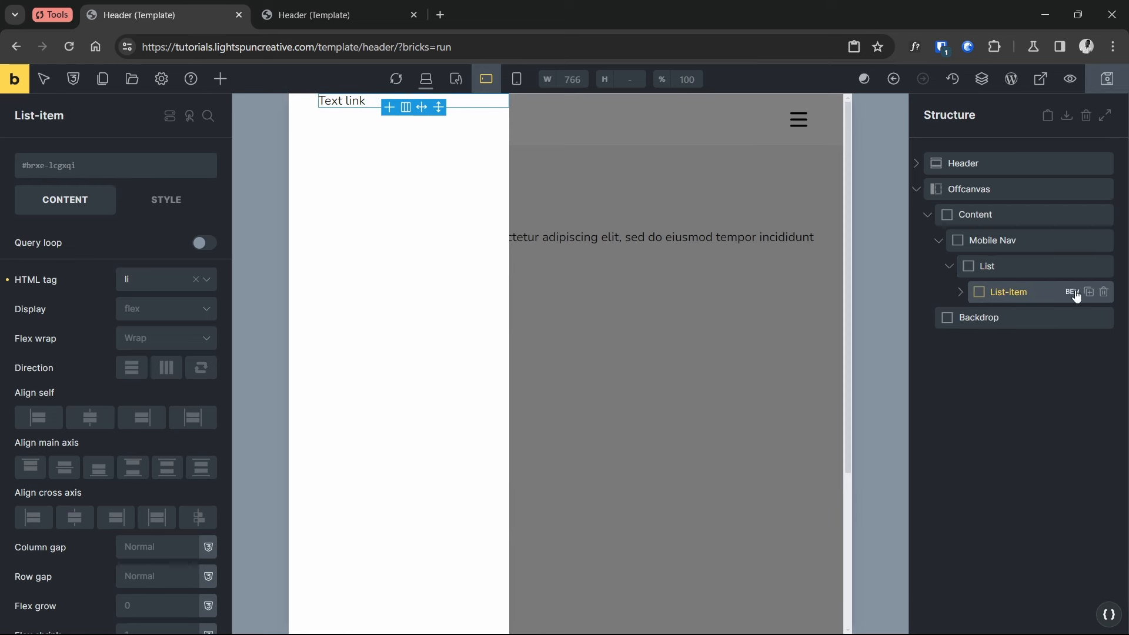
pyautogui.click(1089, 293)
pyautogui.click(1088, 322)
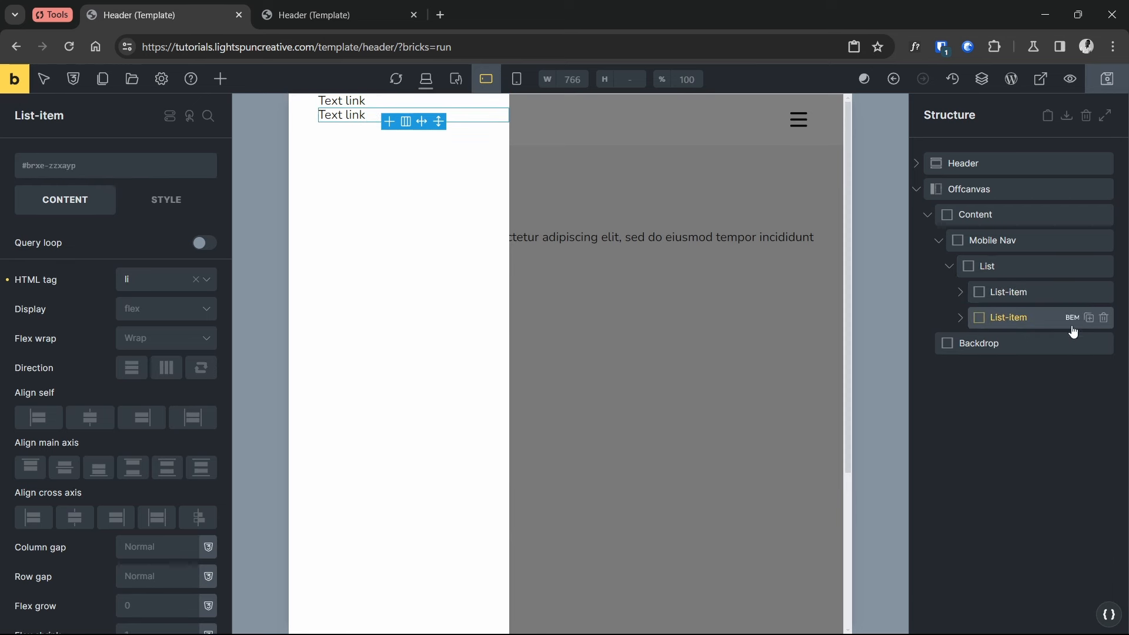
pyautogui.click(1030, 342)
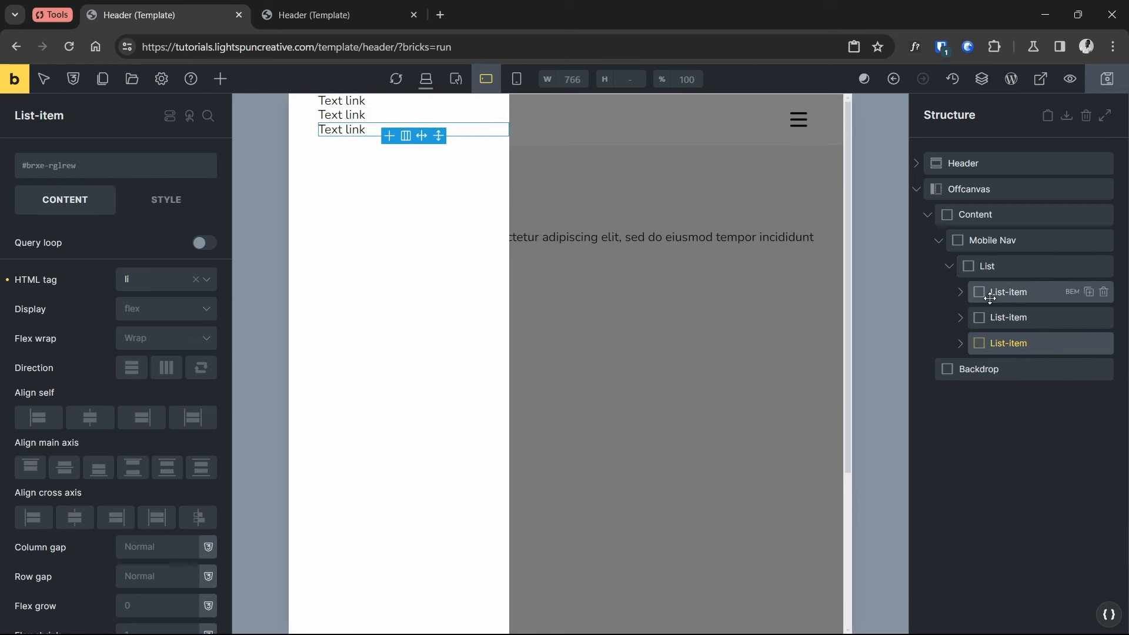
# Set the text of the first mobile Nav link to Home and the second to About Us
pyautogui.click(347, 101)
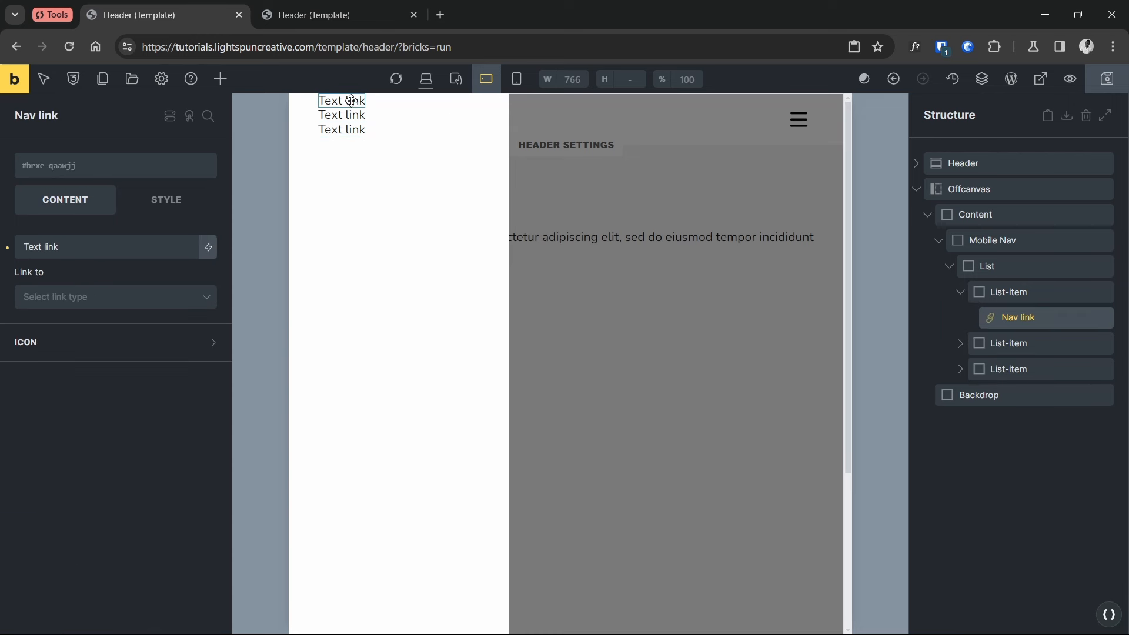
pyautogui.tripleClick(93, 246)
pyautogui.write('Home')
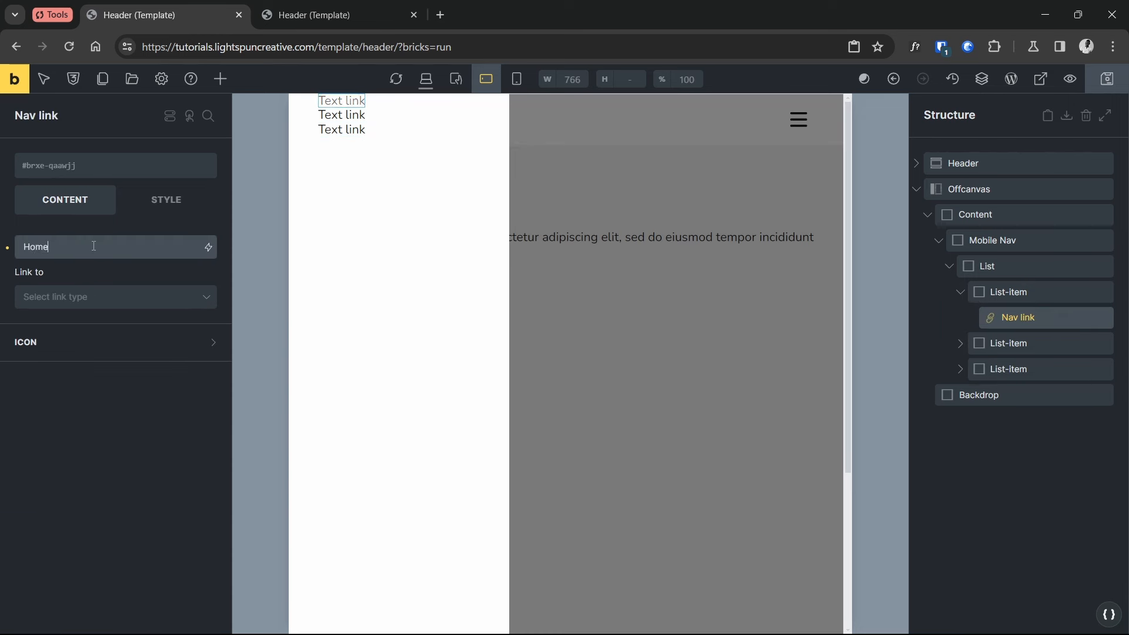
pyautogui.click(969, 346)
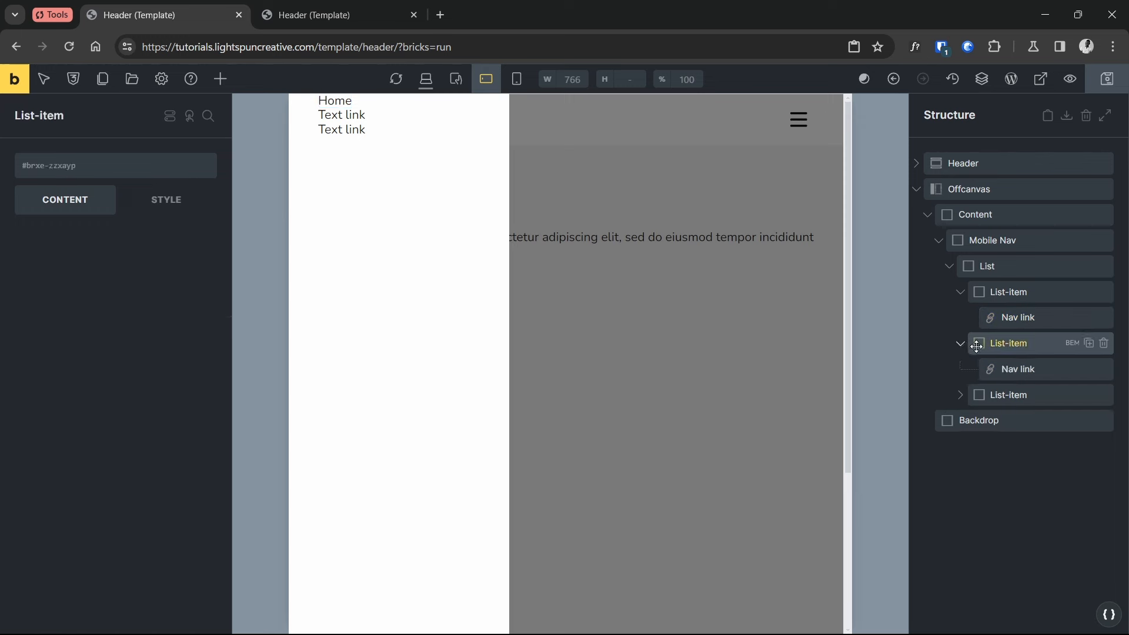
pyautogui.click(1020, 369)
pyautogui.tripleClick(64, 247)
pyautogui.write('About Us')
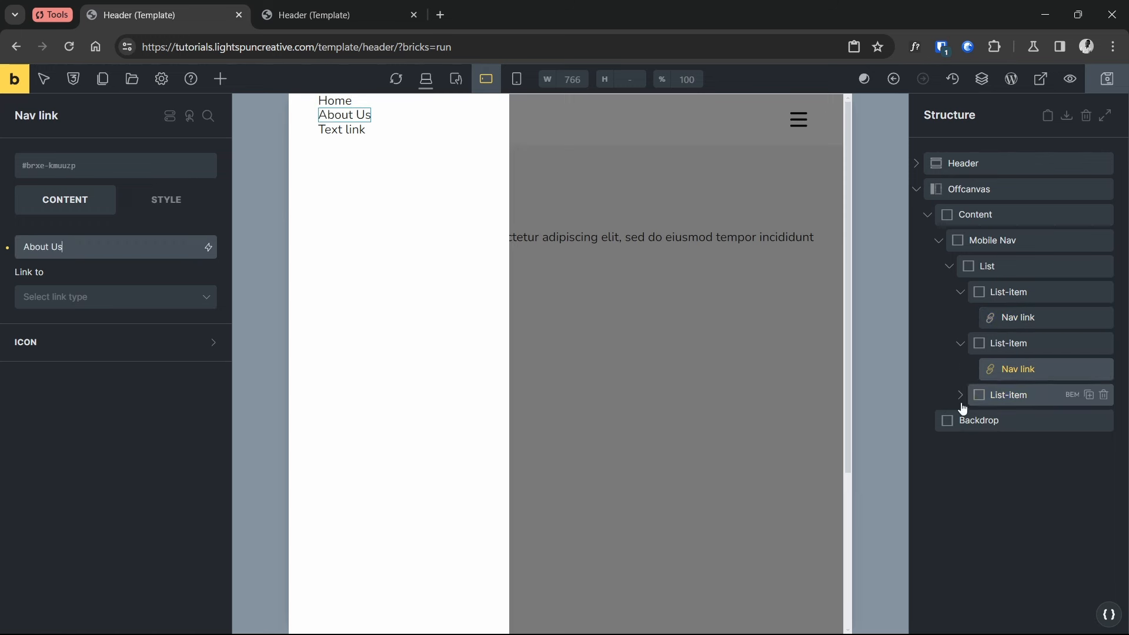
# Set the third mobile Nav link's text to Contact Us and collapse the three List-items in the structure
pyautogui.click(1000, 395)
pyautogui.click(1019, 420)
pyautogui.tripleClick(107, 246)
pyautogui.write('Contact Us')
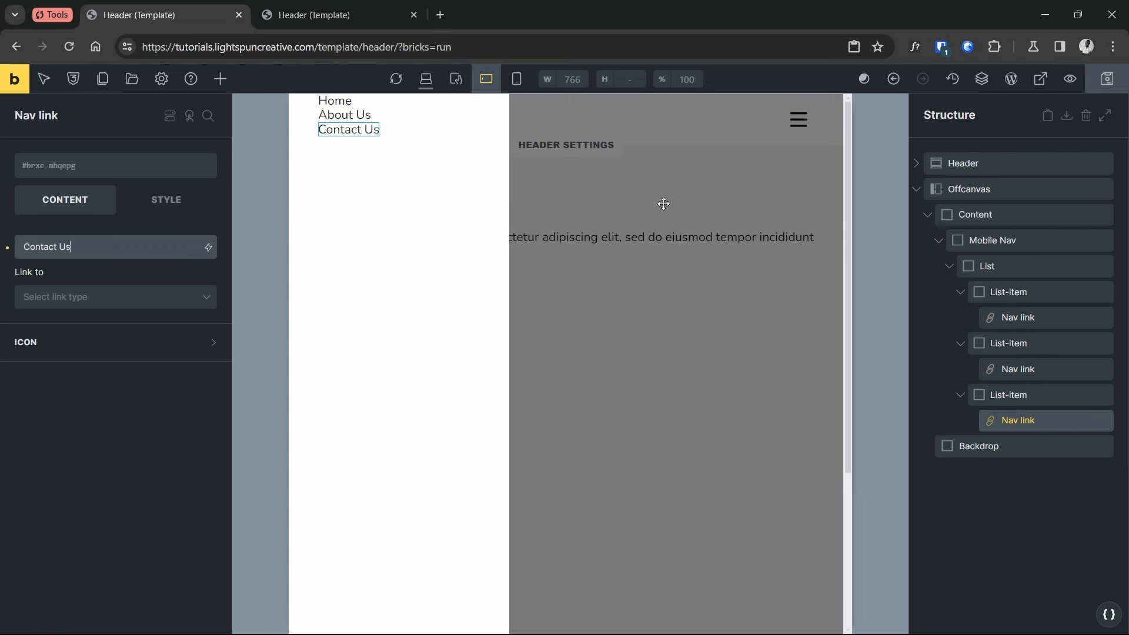
pyautogui.click(961, 394)
pyautogui.click(967, 347)
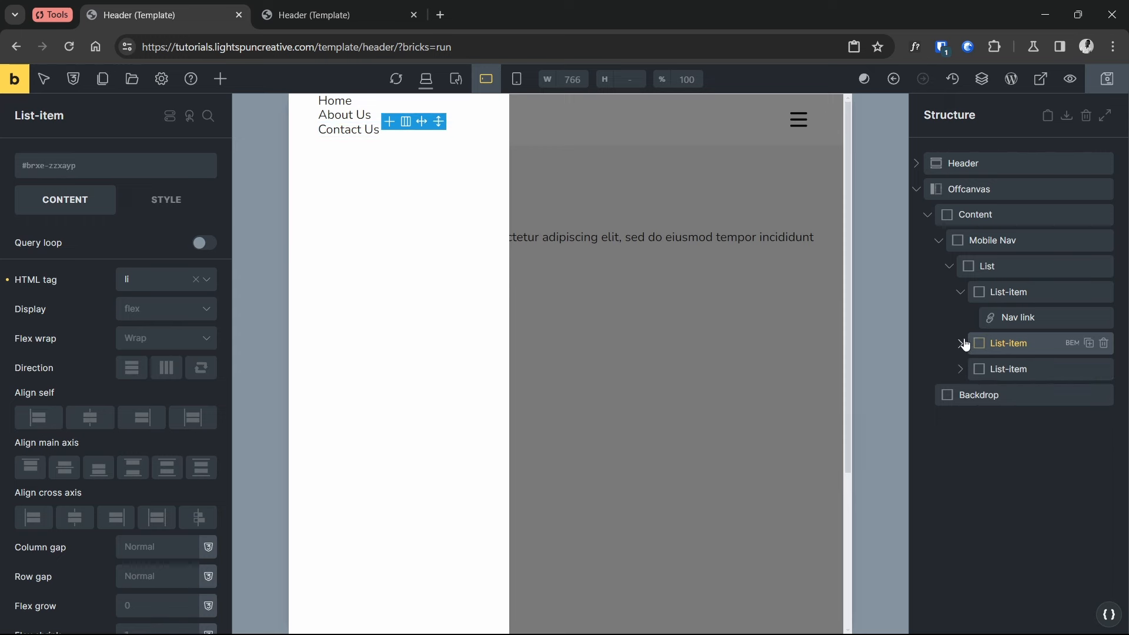
pyautogui.click(965, 296)
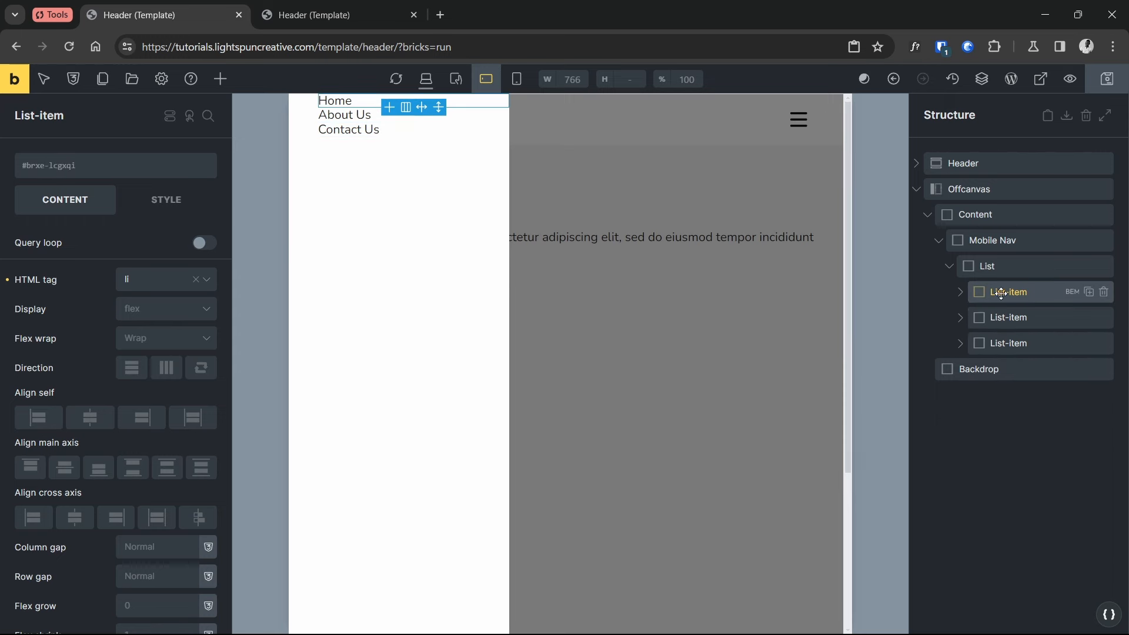
# Add a Dropdown element inside the mobile nav List, following the three List-items
pyautogui.click(978, 269)
pyautogui.click(221, 78)
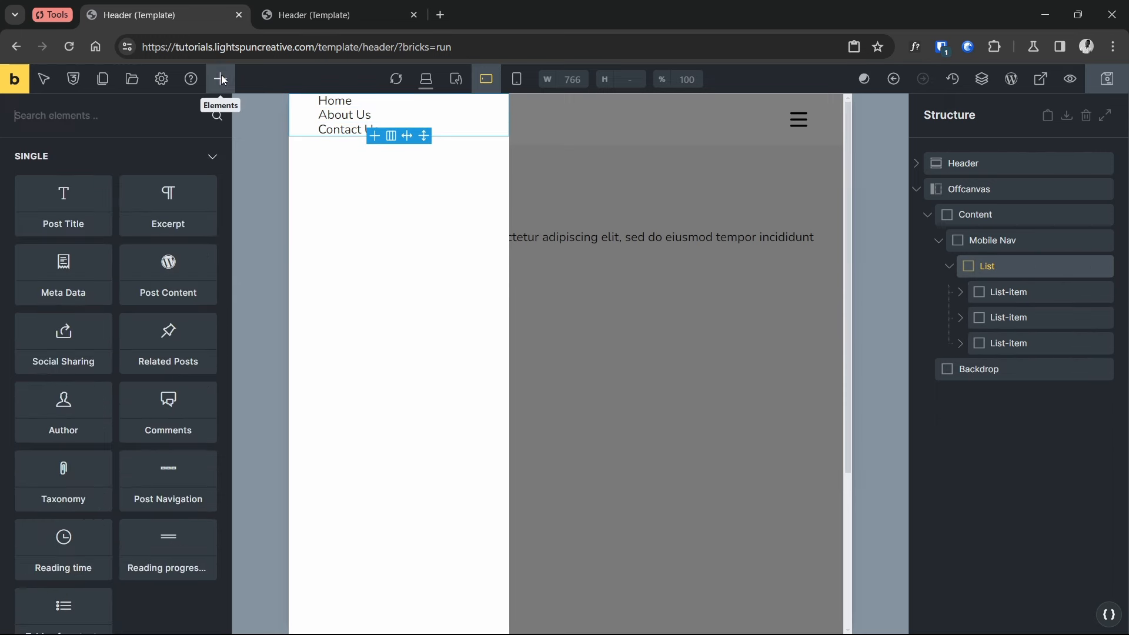
pyautogui.write('dropdo')
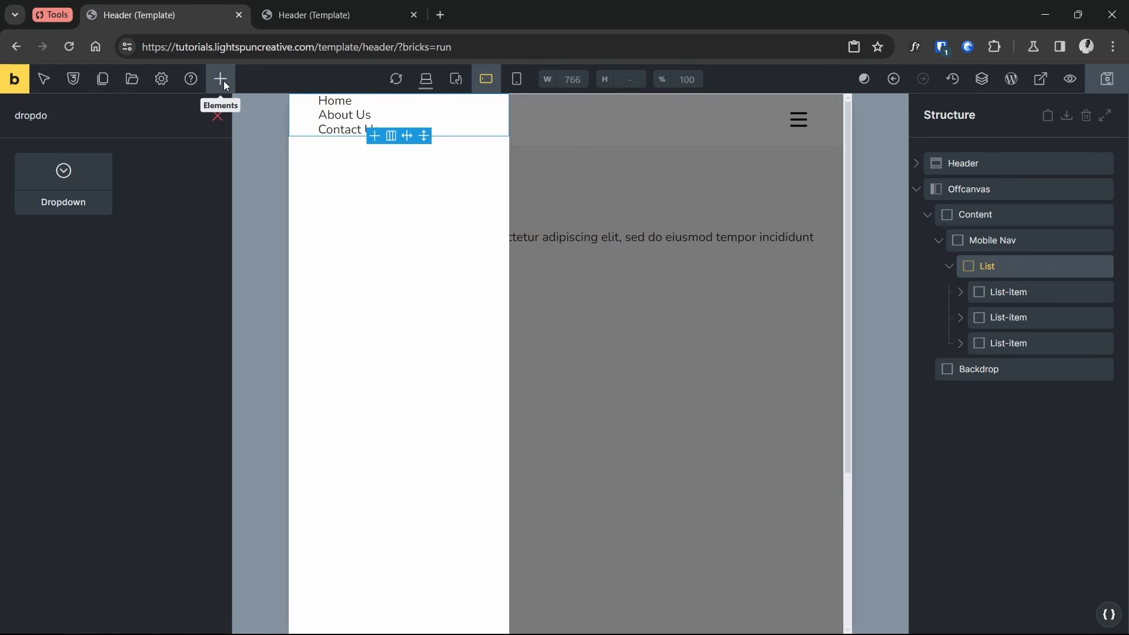
pyautogui.click(62, 183)
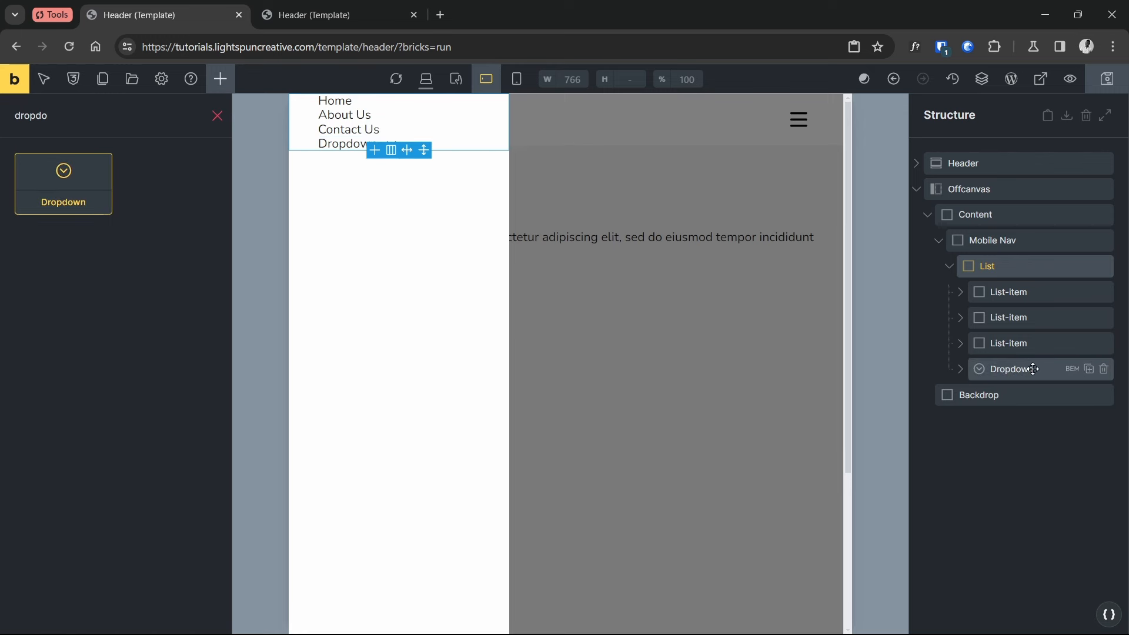
# Move the Dropdown above the Contact Us list item in the mobile nav list and duplicate it
pyautogui.click(1010, 369)
pyautogui.moveTo(1011, 369); pyautogui.dragTo(976, 327)
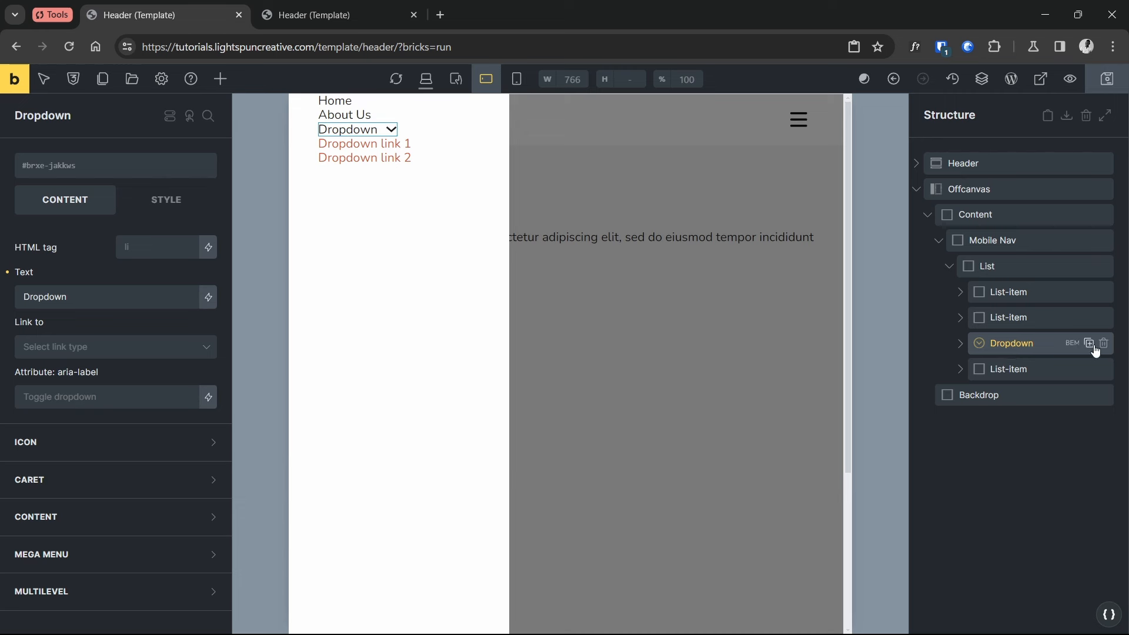
pyautogui.click(1093, 346)
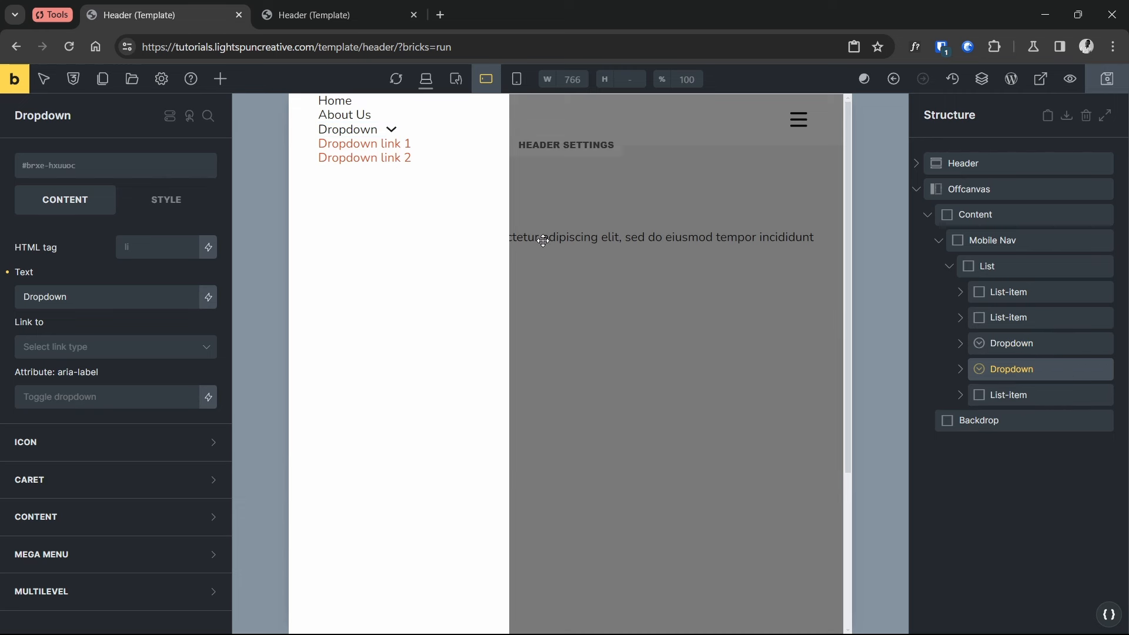
pyautogui.click(750, 306)
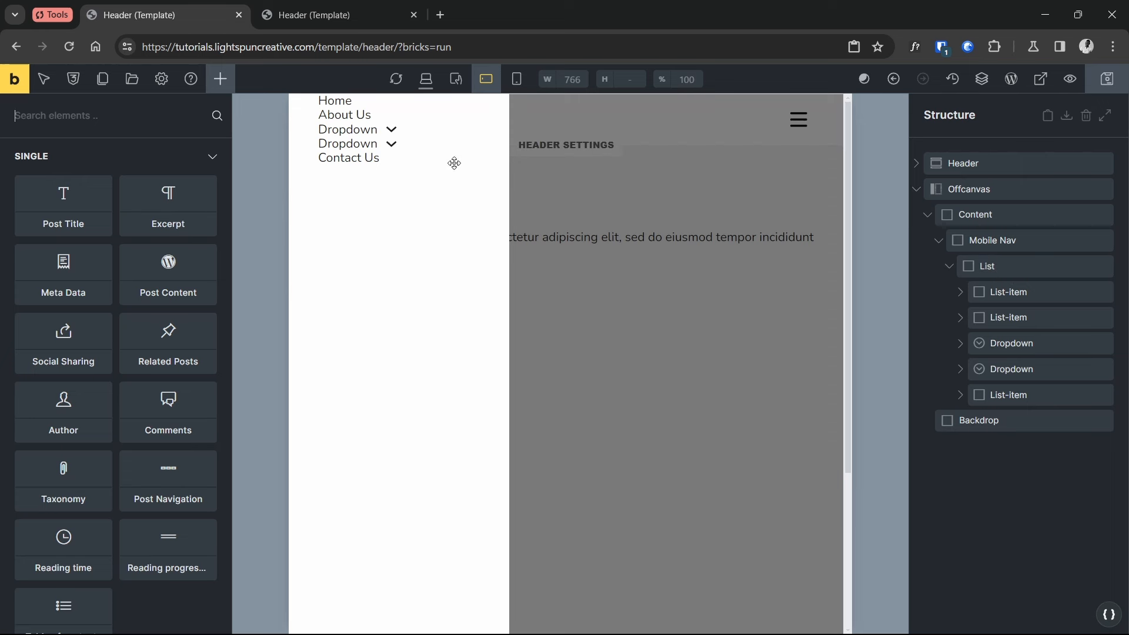
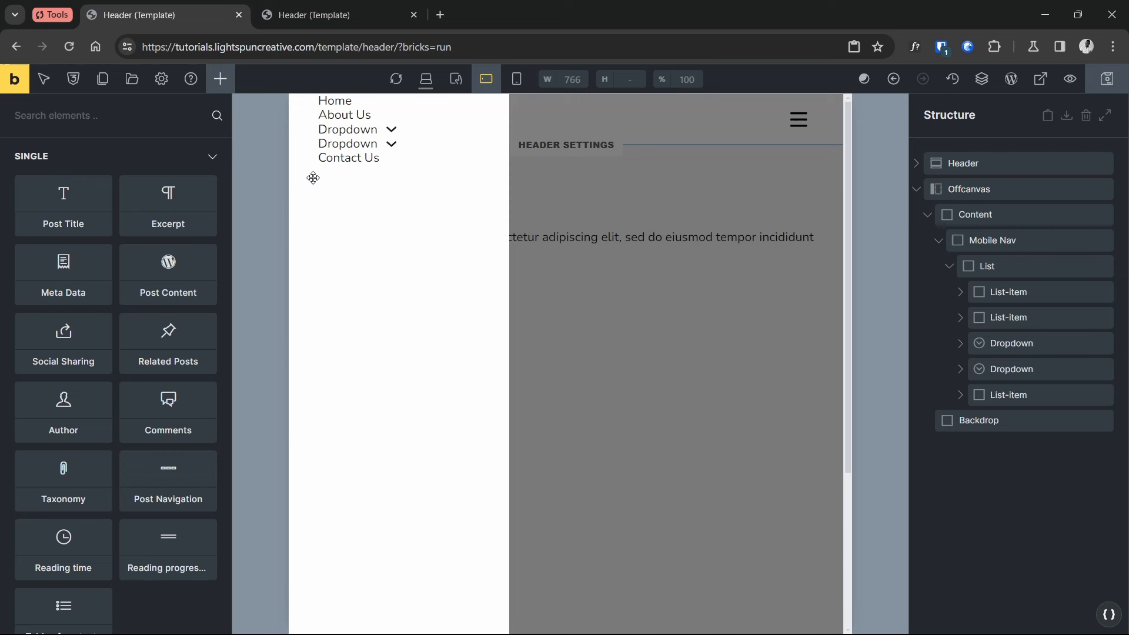
# At the mobile landscape breakpoint, add a %root% custom CSS rule with list-style-type: none to the .mobile-nav__list class
pyautogui.click(338, 184)
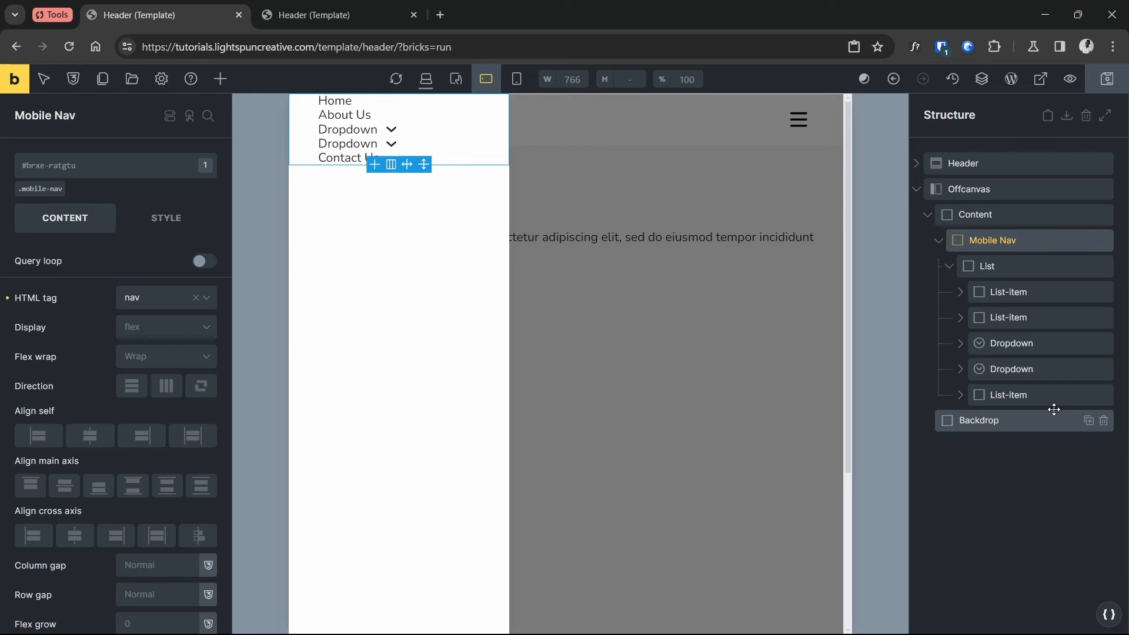
pyautogui.click(996, 269)
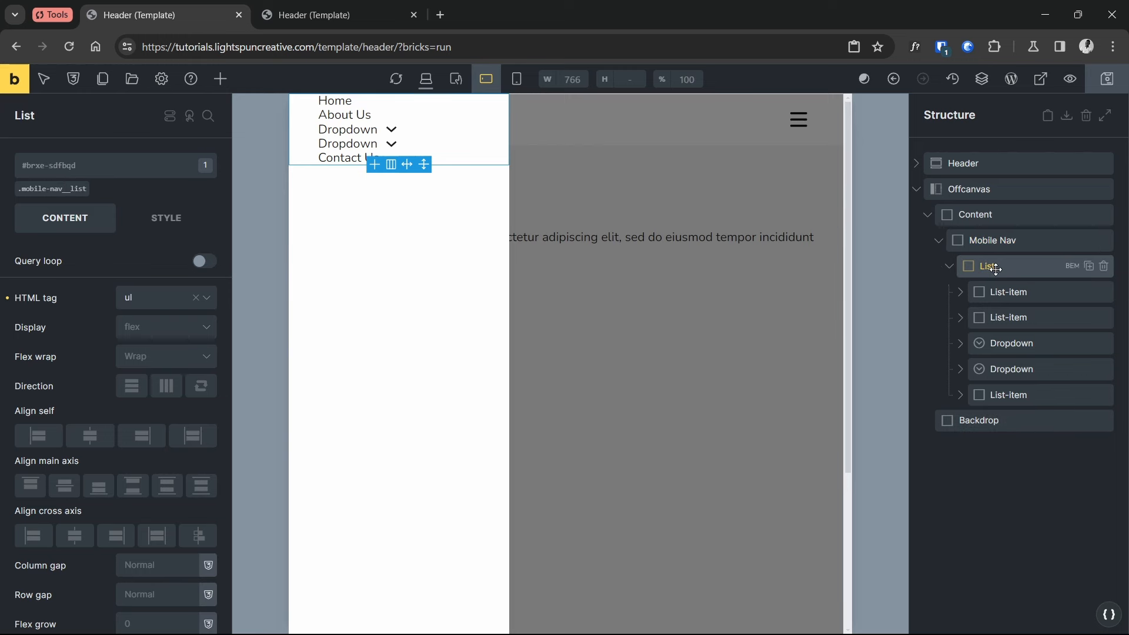
pyautogui.click(44, 189)
pyautogui.click(171, 217)
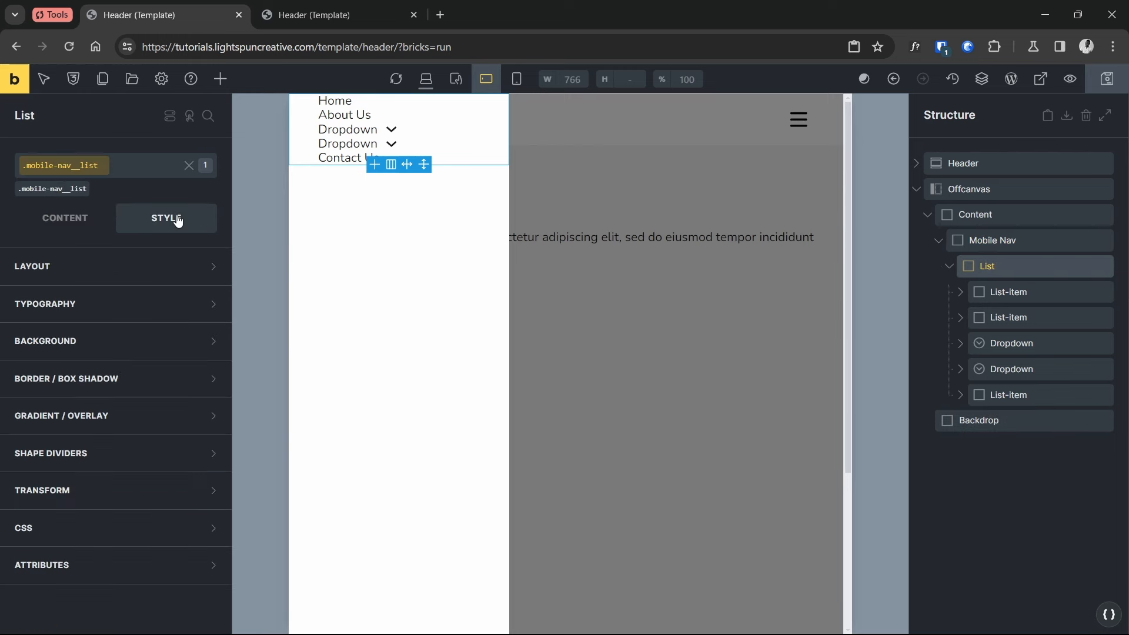
pyautogui.click(108, 527)
pyautogui.scroll(-1, 133, 517)
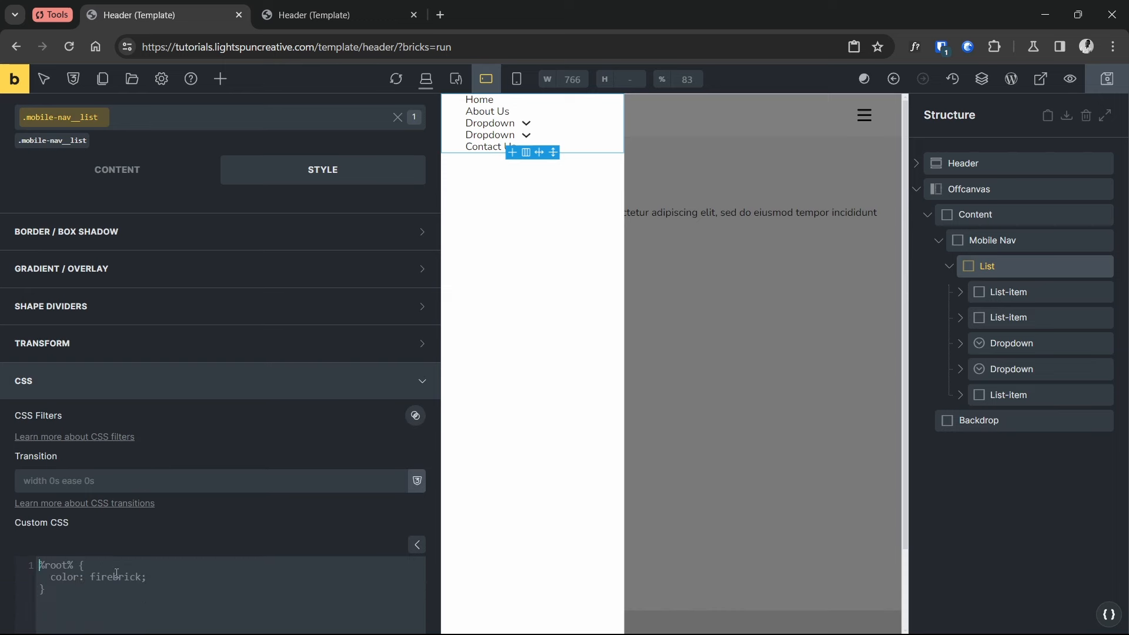
pyautogui.write('%root%')
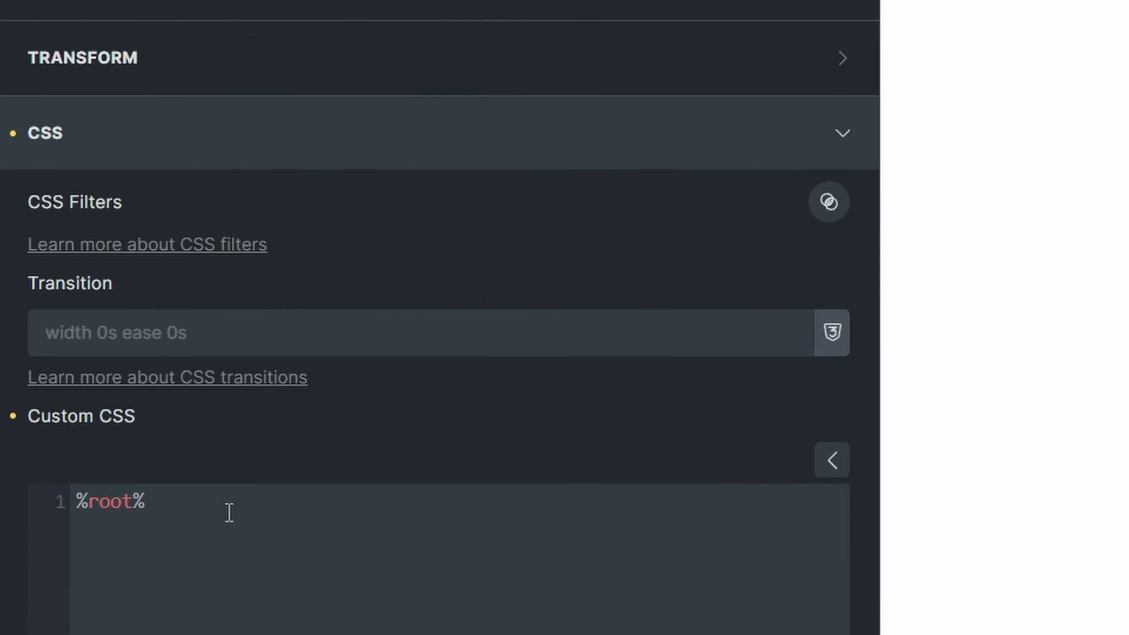
pyautogui.write(' {')
pyautogui.press('Return')
pyautogui.press('Return')
pyautogui.write('}')
pyautogui.press('Up')
pyautogui.write('list-style-type: none;')
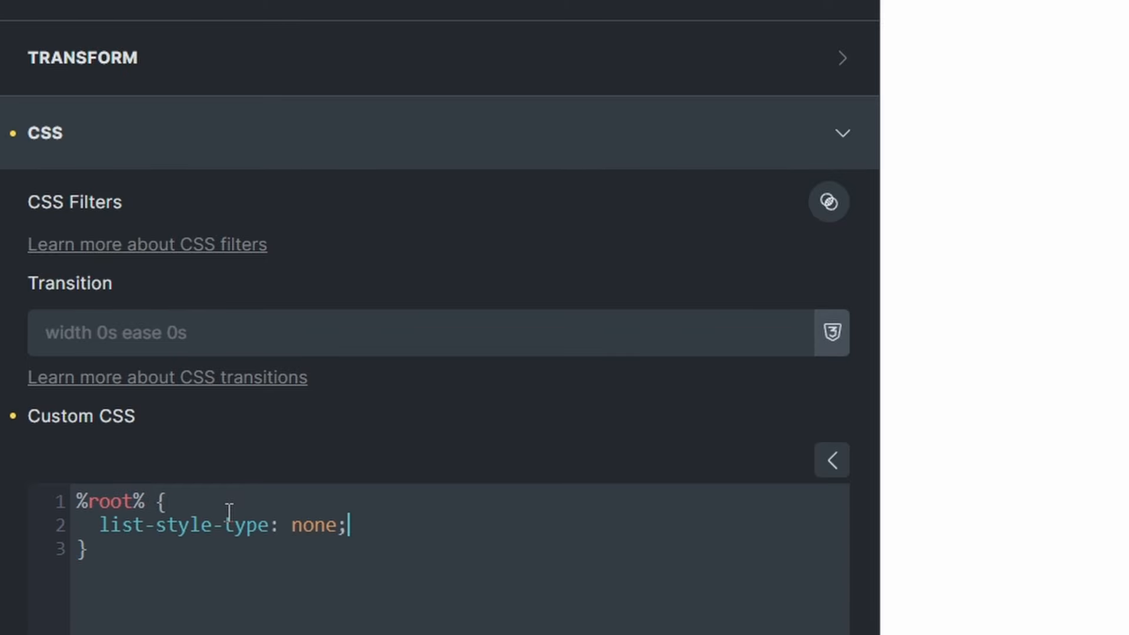
# Add padding-inline-start: 0 to the mobile landscape custom CSS rule of the .mobile-nav__list class
pyautogui.press('Return')
pyautogui.write('padding')
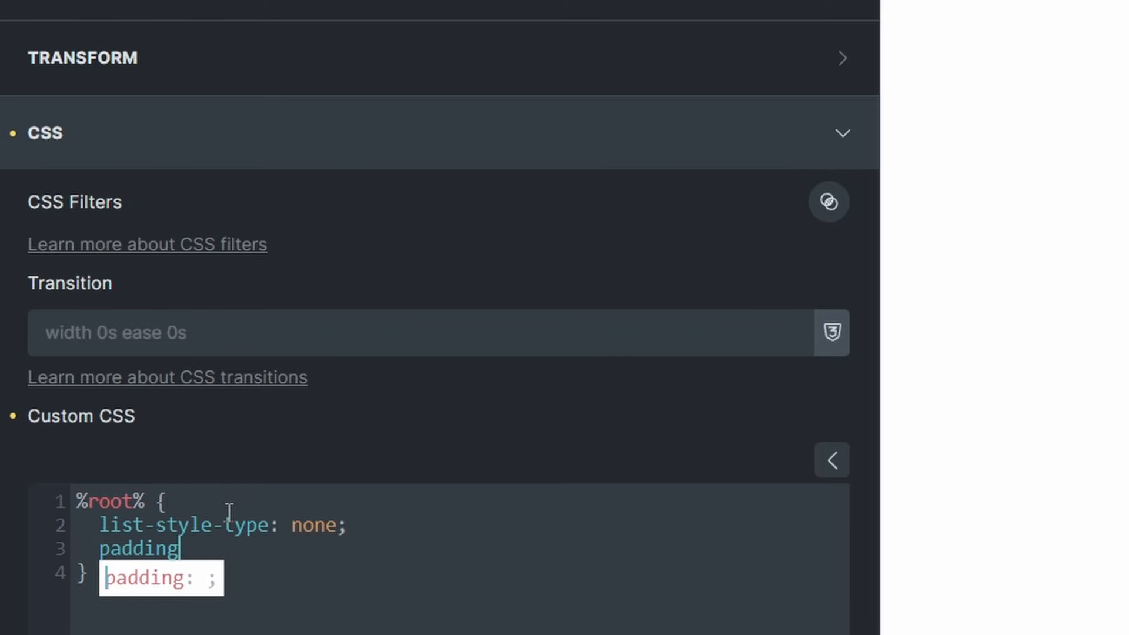
pyautogui.write('-inline-start: 0;')
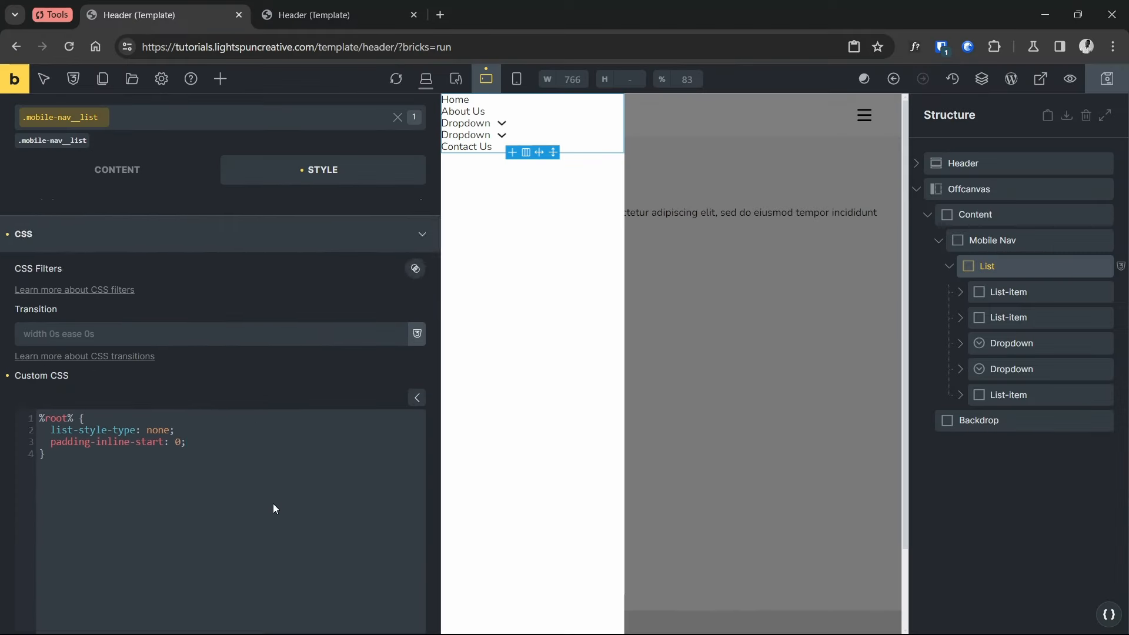
pyautogui.scroll(-2, 259, 453)
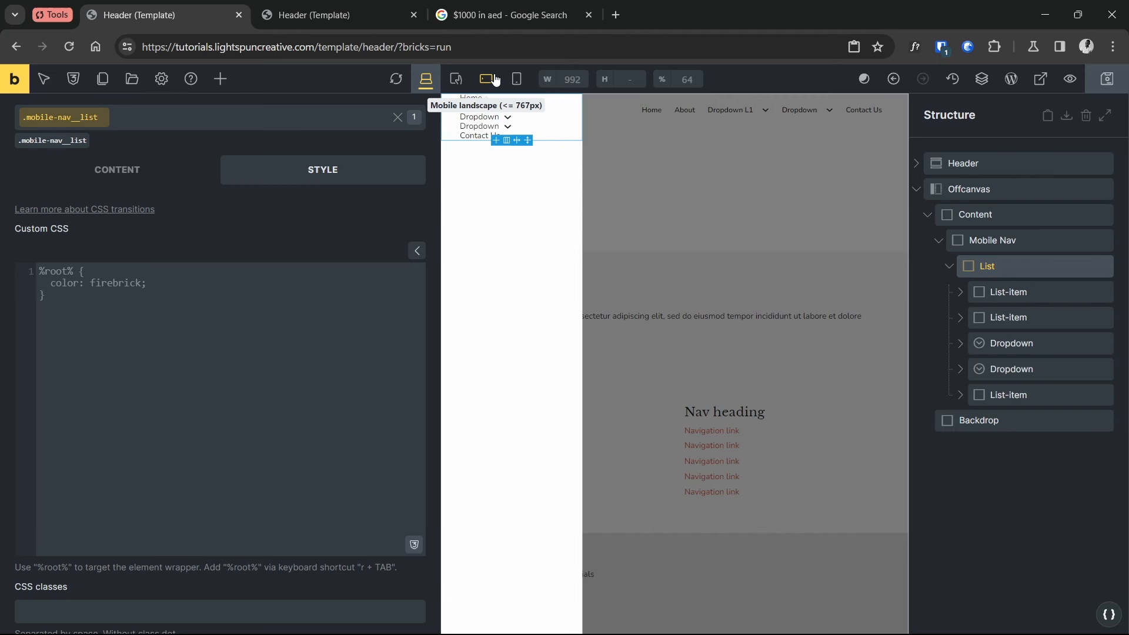
# Compare the offcanvas navigation at the mobile landscape and desktop base breakpoints
pyautogui.click(486, 79)
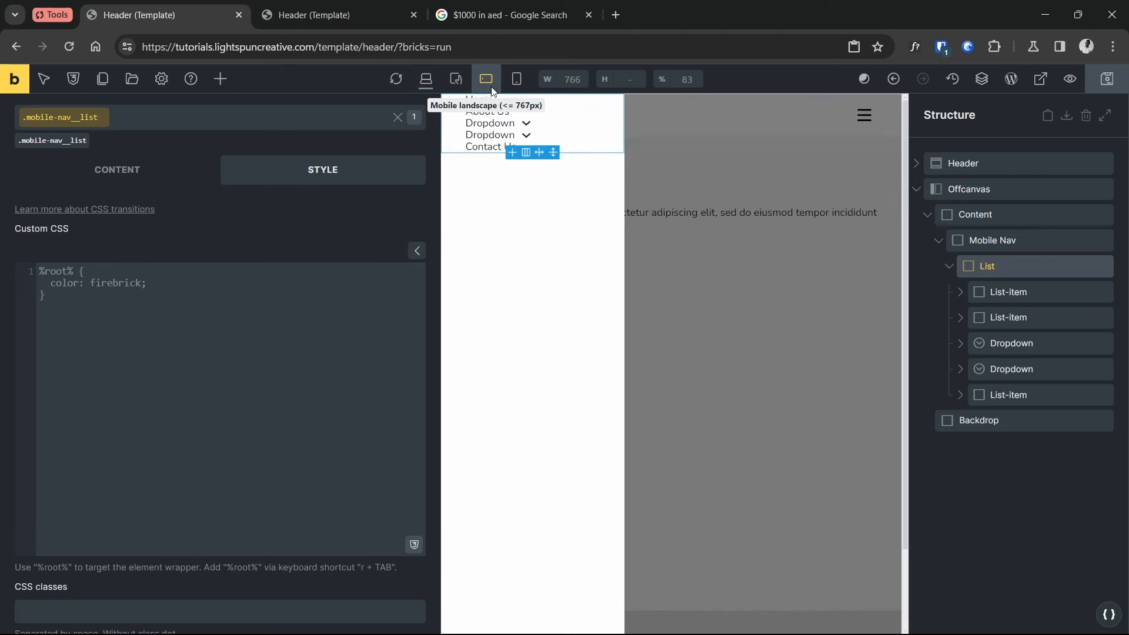
pyautogui.click(426, 79)
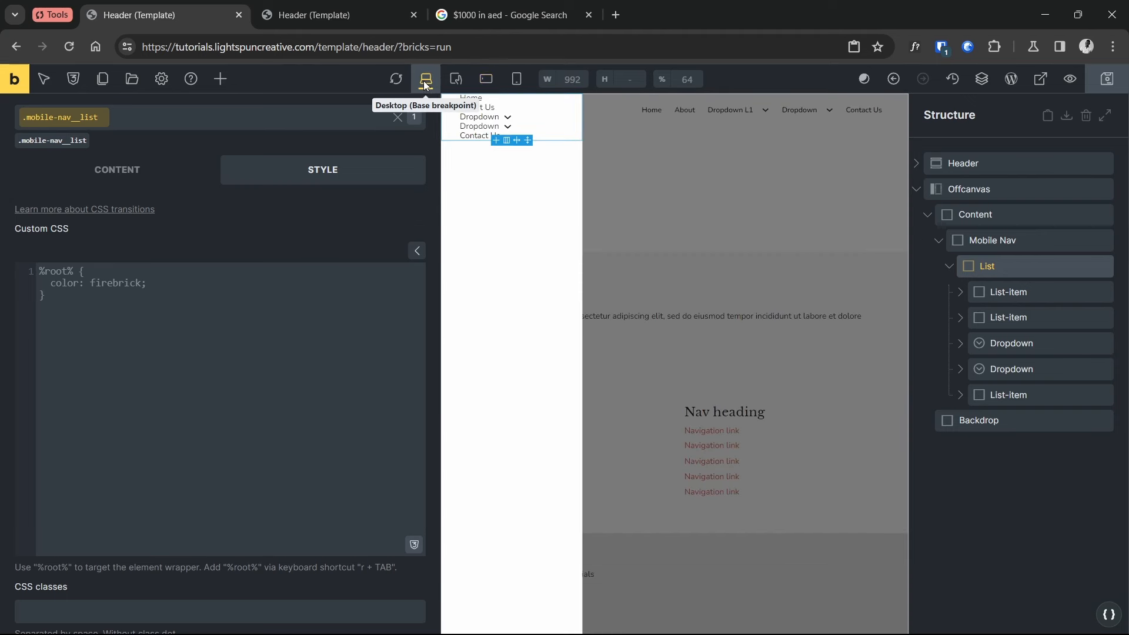
pyautogui.click(485, 79)
pyautogui.click(974, 190)
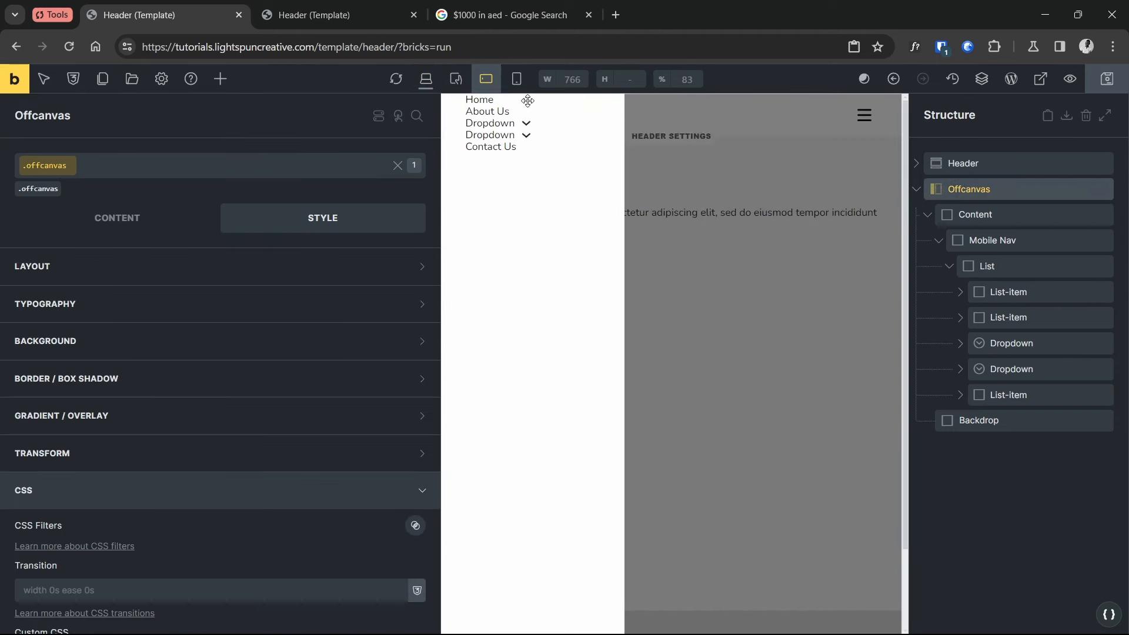
# At the desktop base breakpoint, give the .mobile-nav__list class a %root% custom CSS rule with list-style-type: none
pyautogui.click(428, 81)
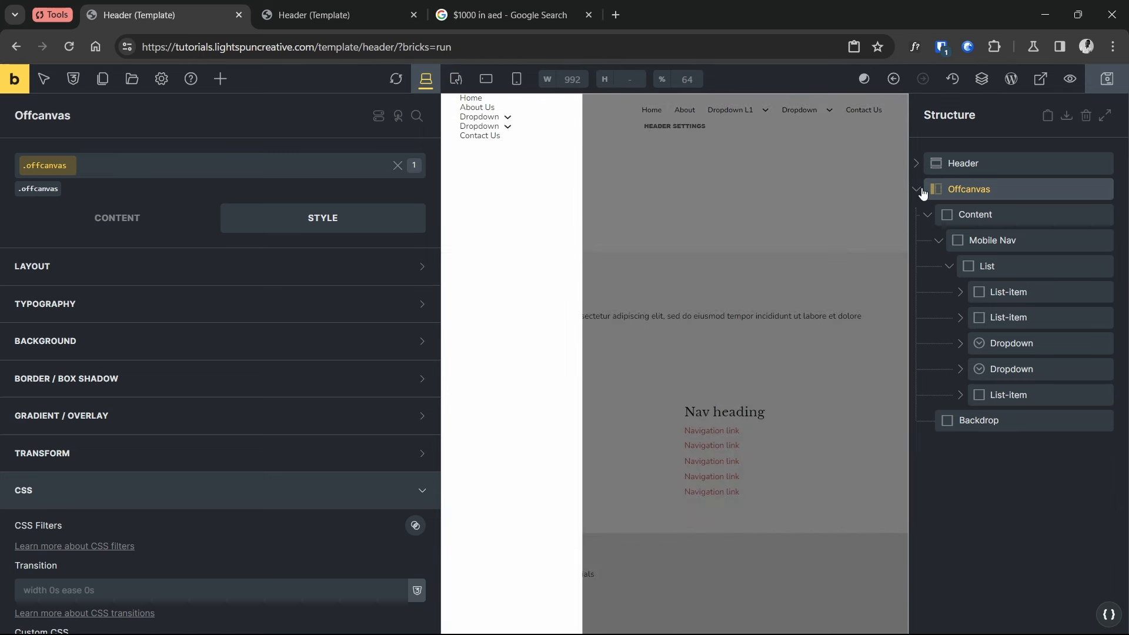
pyautogui.click(992, 240)
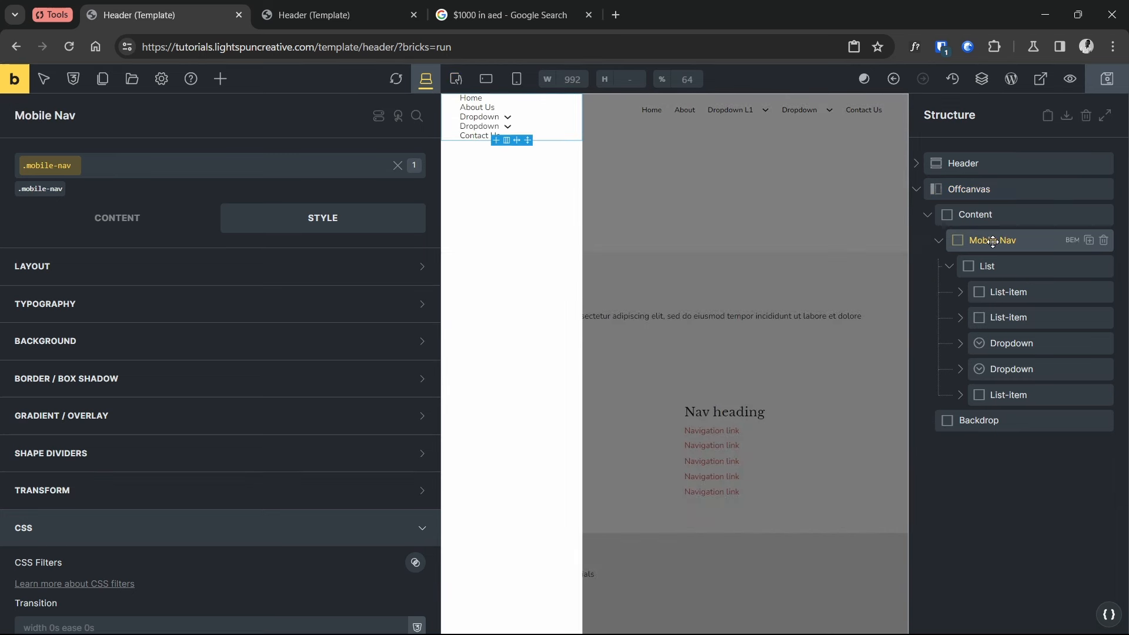
pyautogui.click(991, 266)
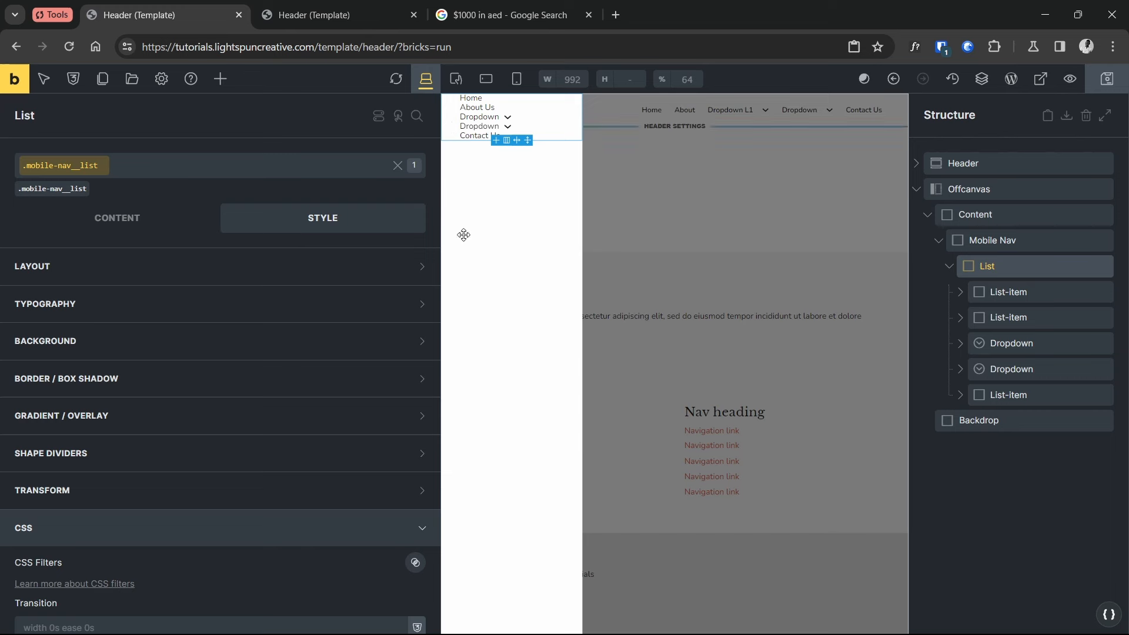
pyautogui.click(117, 218)
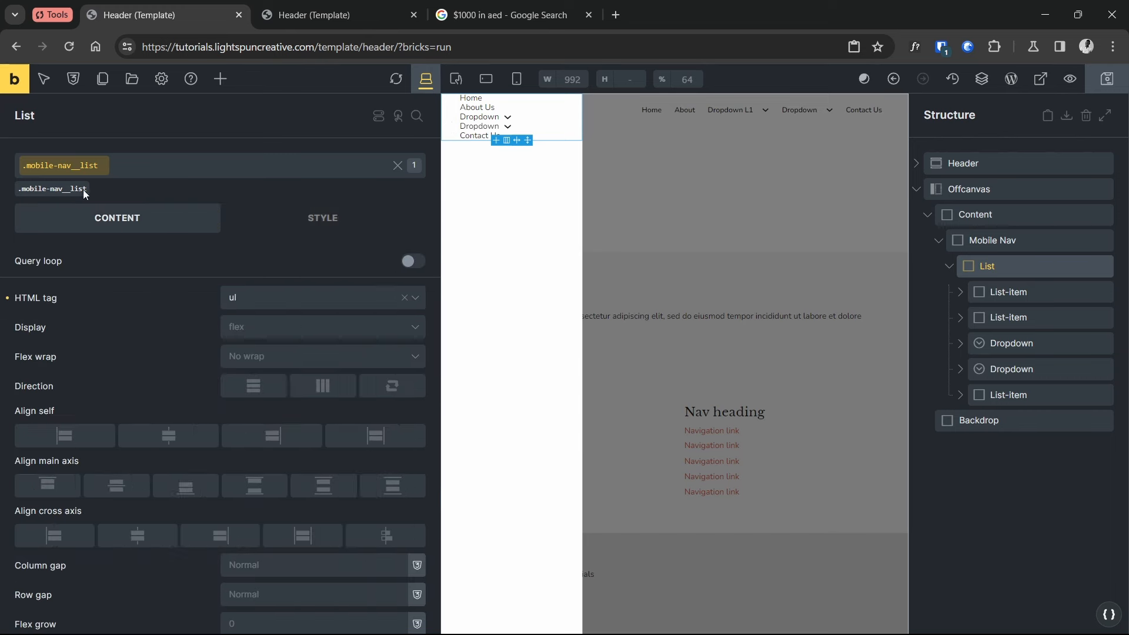
pyautogui.click(323, 217)
pyautogui.scroll(-7, 136, 293)
pyautogui.scroll(2, 136, 293)
pyautogui.click(109, 480)
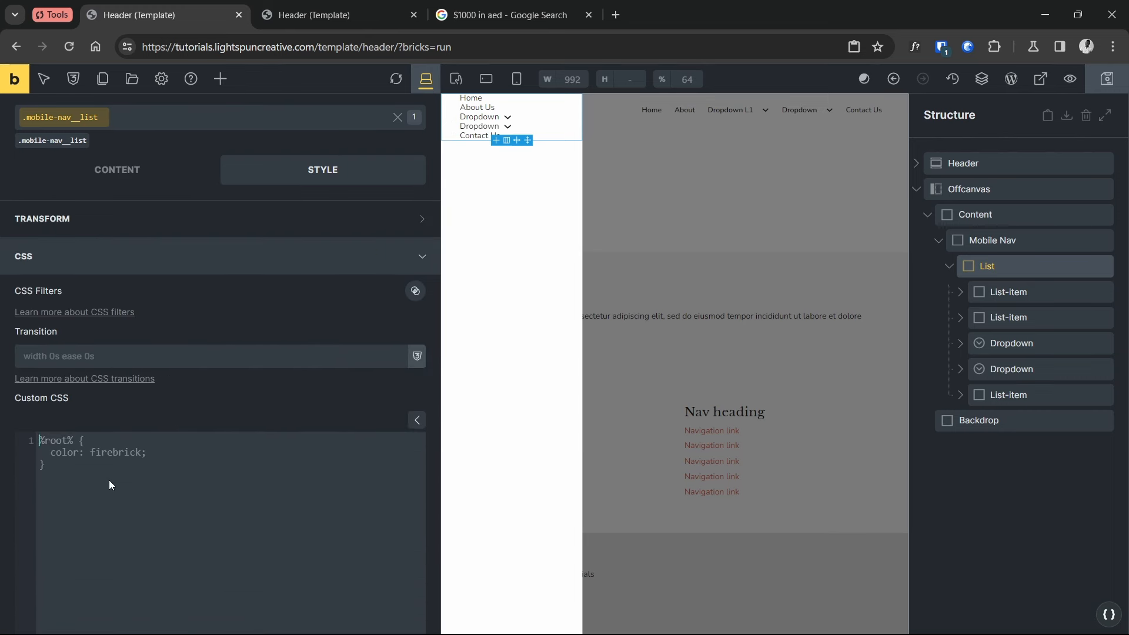
pyautogui.write('r')
pyautogui.press('Tab')
pyautogui.write('{')
pyautogui.press('Return')
pyautogui.write('list')
pyautogui.press('Tab')
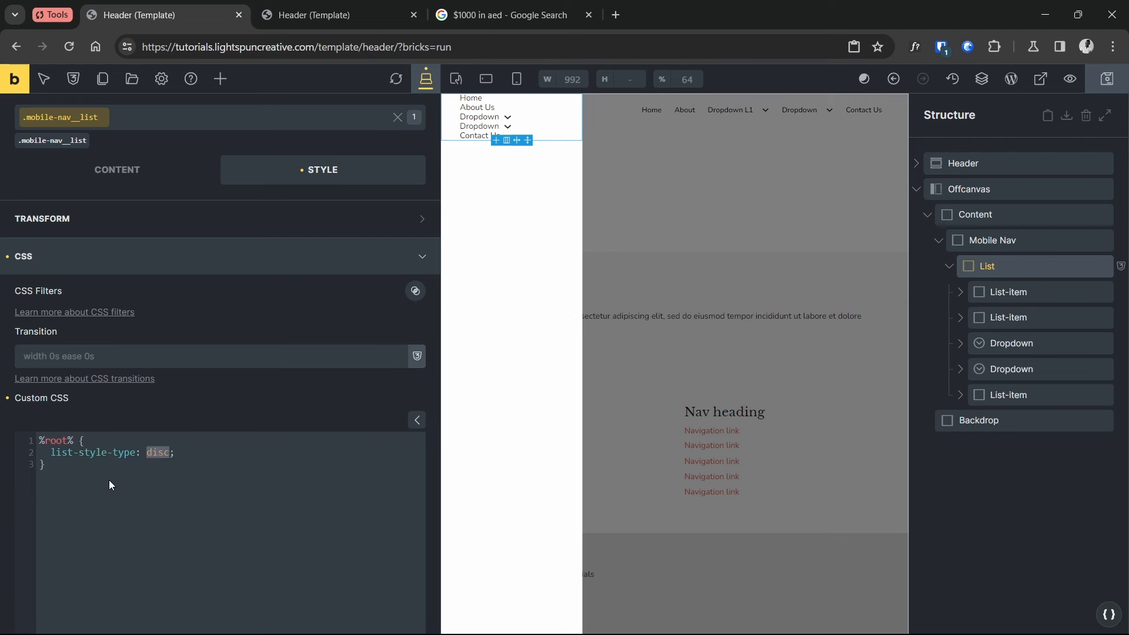
pyautogui.write('none')
pyautogui.press('End')
# Add padding-inline-start: 0 to the desktop custom CSS rule of the .mobile-nav__list class
pyautogui.press('Return')
pyautogui.write('padding-inline-start')
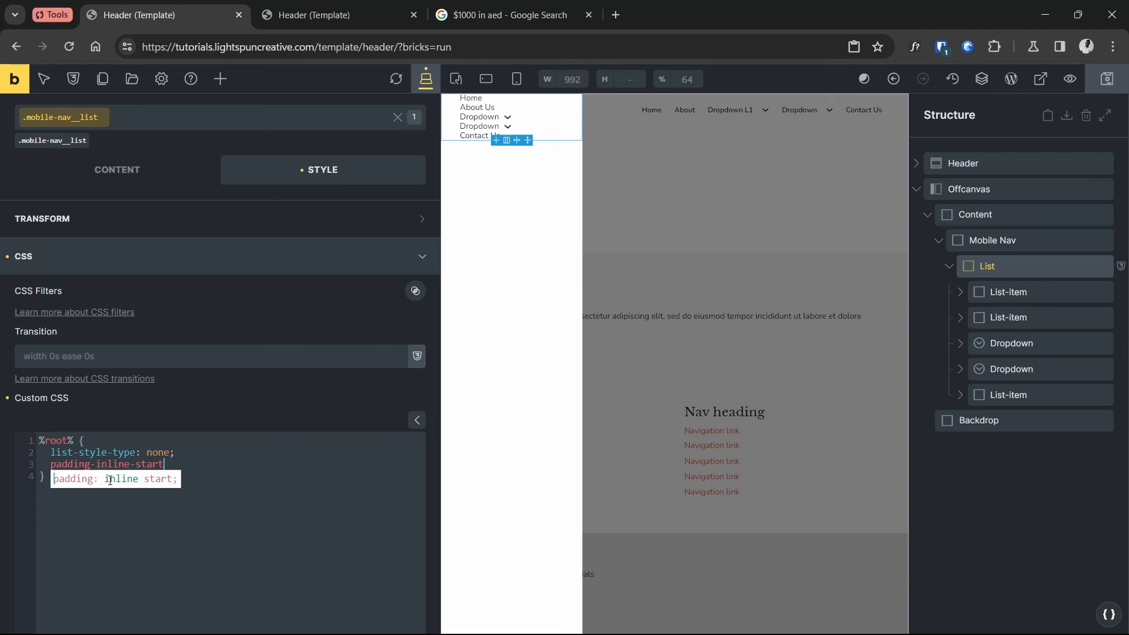
pyautogui.write(': 0;')
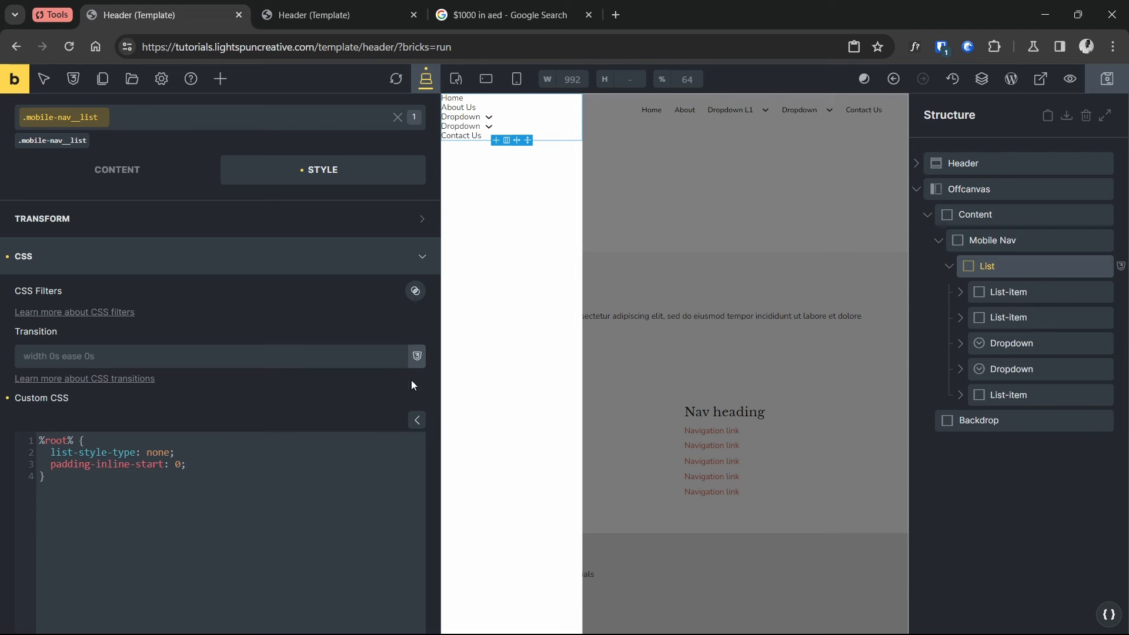
# Add a Block element inside the offcanvas Content, directly below Mobile Nav
pyautogui.click(992, 240)
pyautogui.click(979, 214)
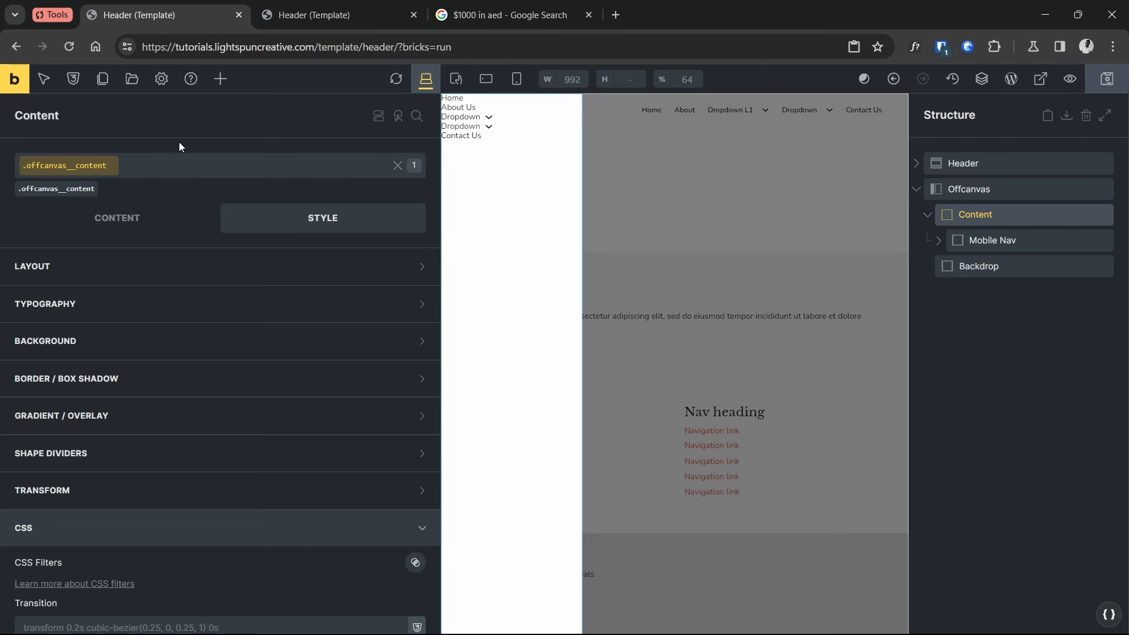
pyautogui.click(220, 86)
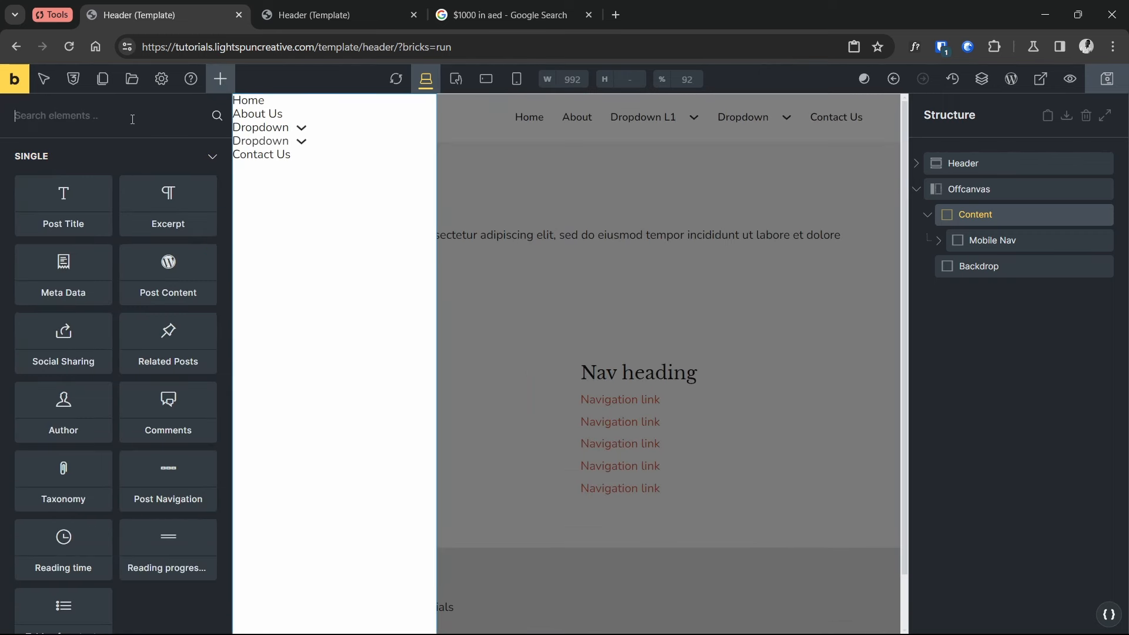
pyautogui.write('block')
pyautogui.moveTo(41, 191); pyautogui.dragTo(993, 266)
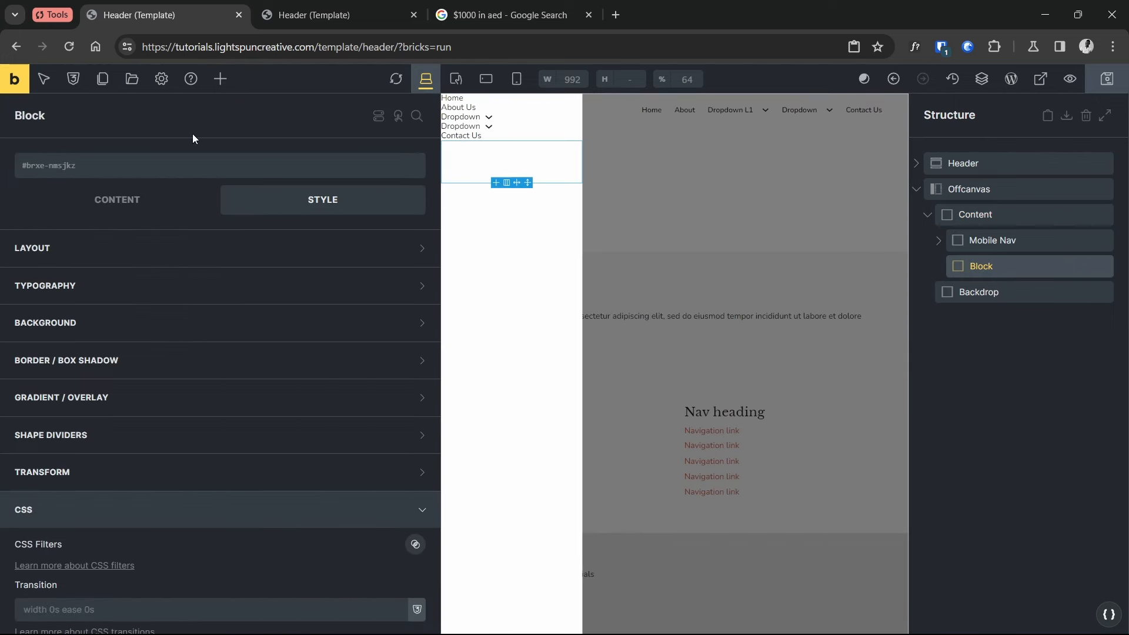
# Add a Button element inside the new Block in the offcanvas content
pyautogui.click(220, 80)
pyautogui.scroll(10, 100, 171)
pyautogui.write('butto')
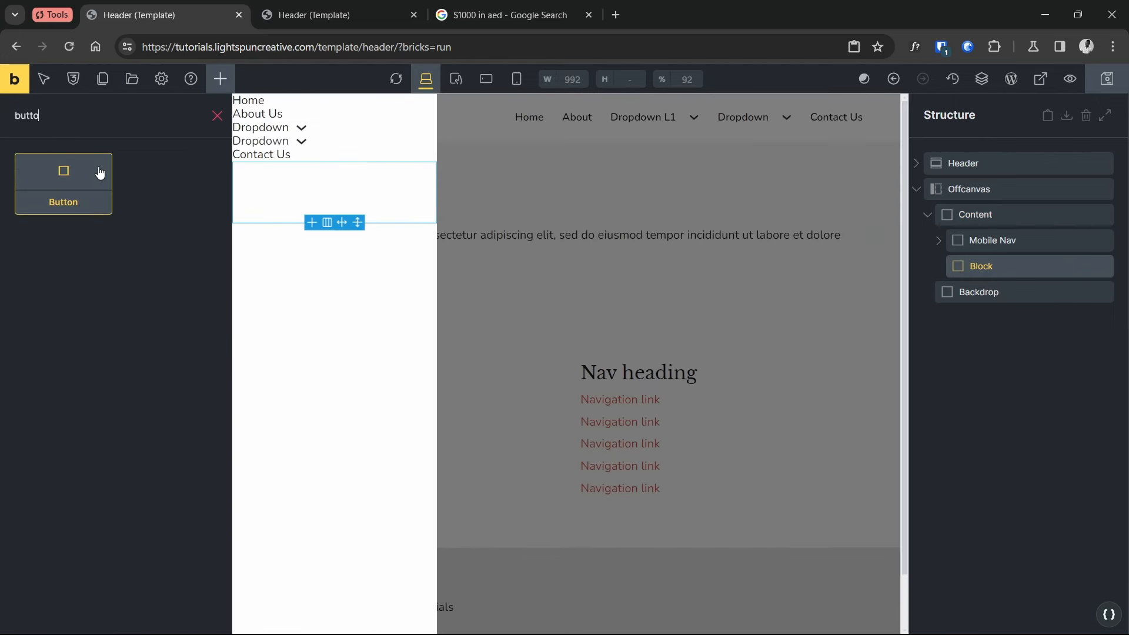
pyautogui.moveTo(63, 186); pyautogui.dragTo(941, 264)
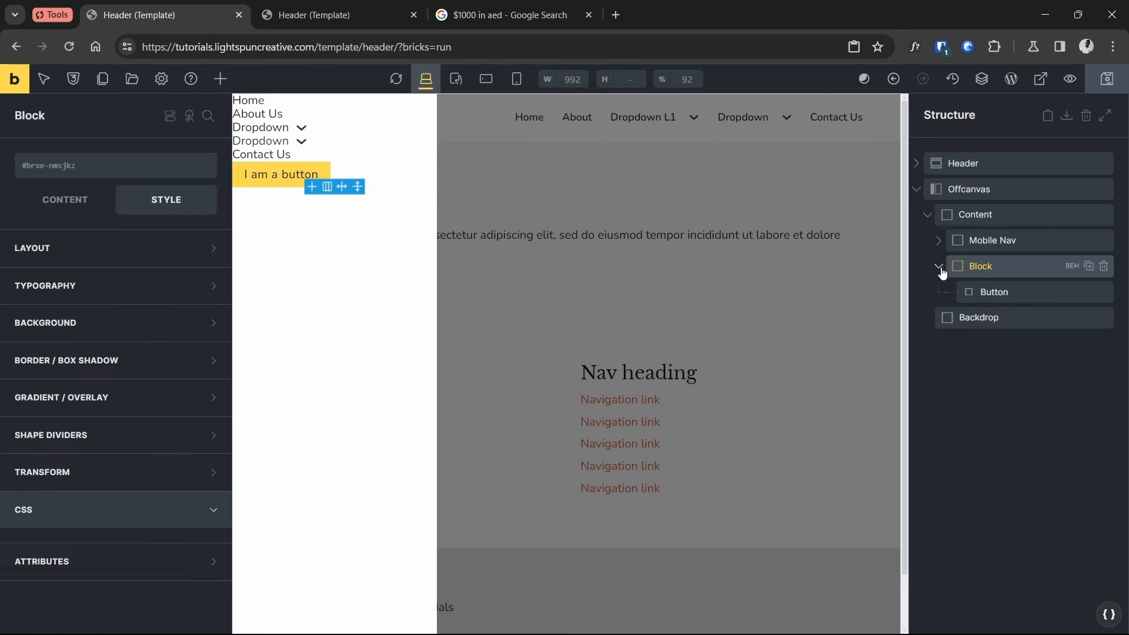
# Apply the existing btn--action class to the new button
pyautogui.click(971, 290)
pyautogui.click(139, 195)
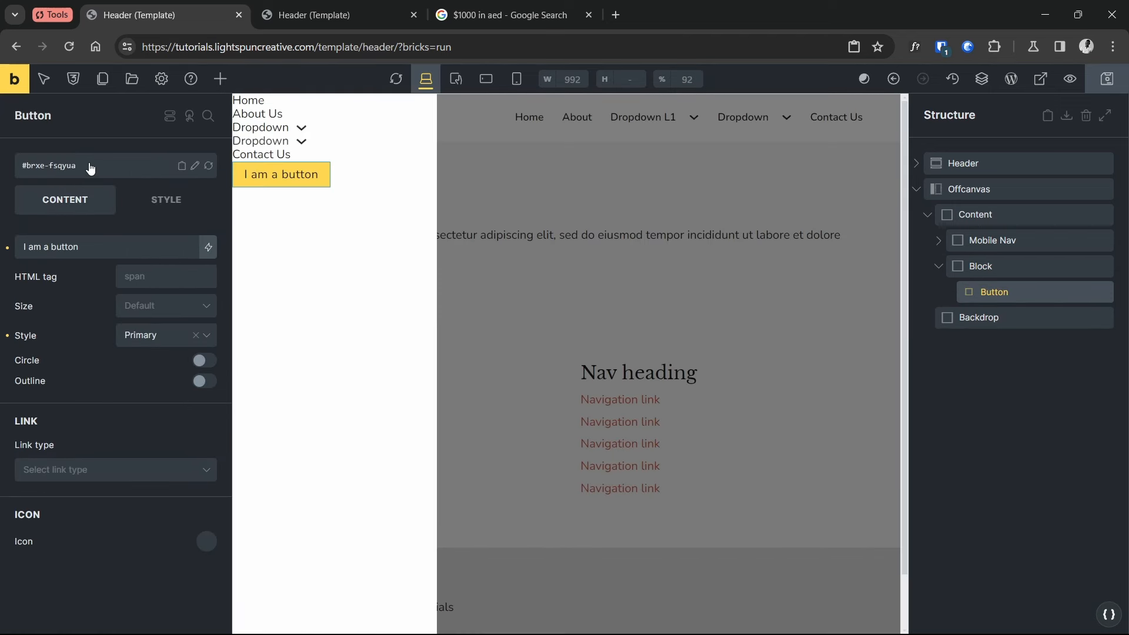
pyautogui.click(94, 171)
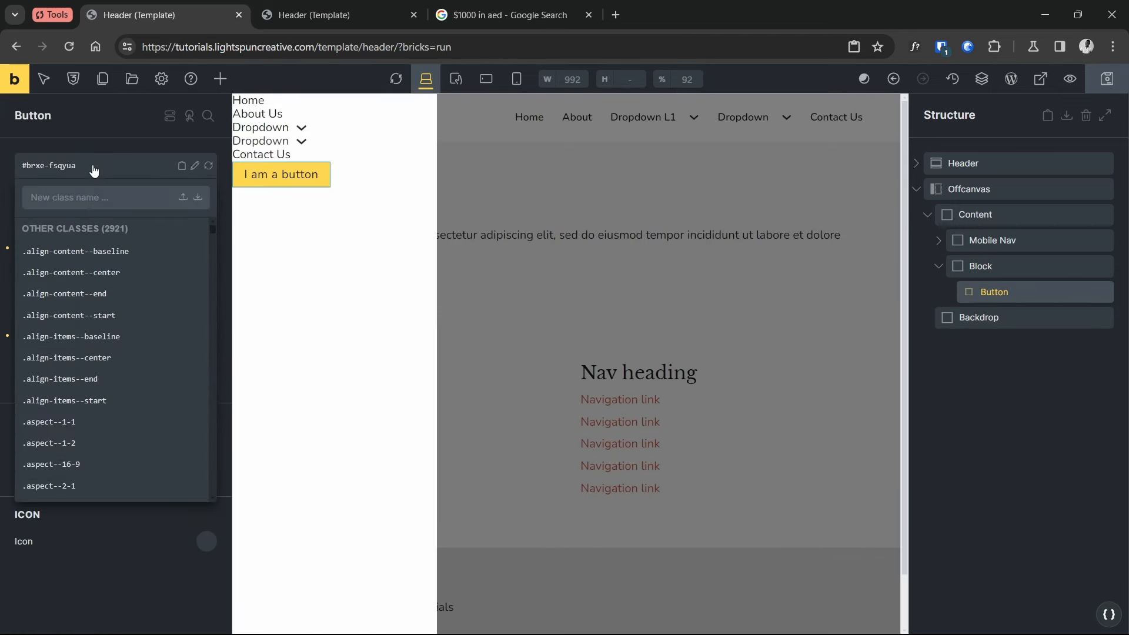
pyautogui.write('btn--actio')
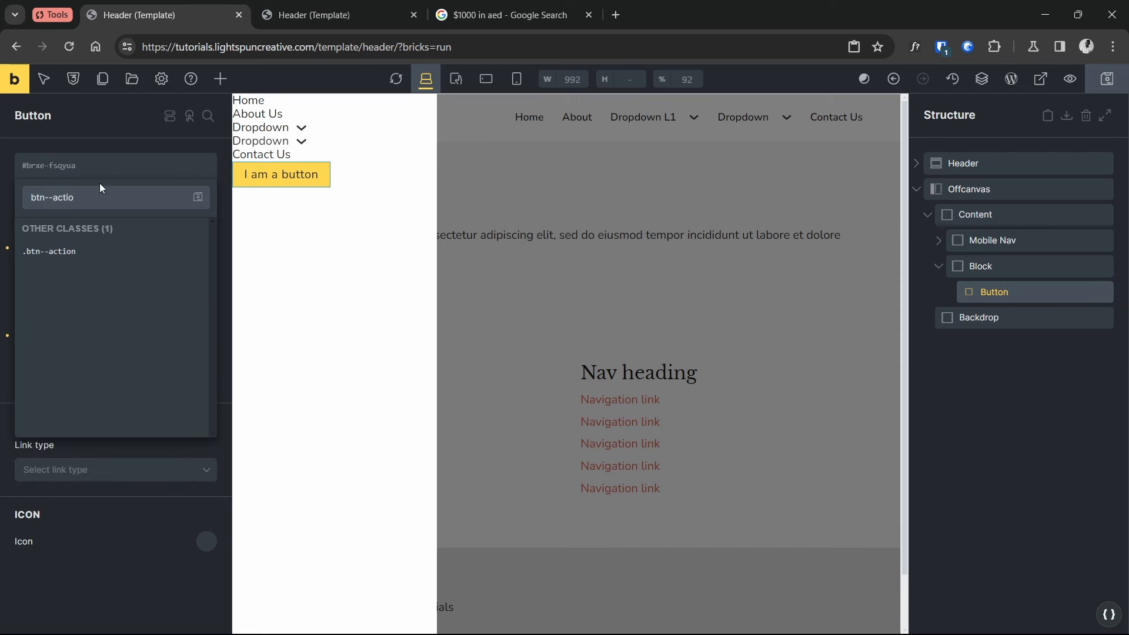
pyautogui.click(75, 254)
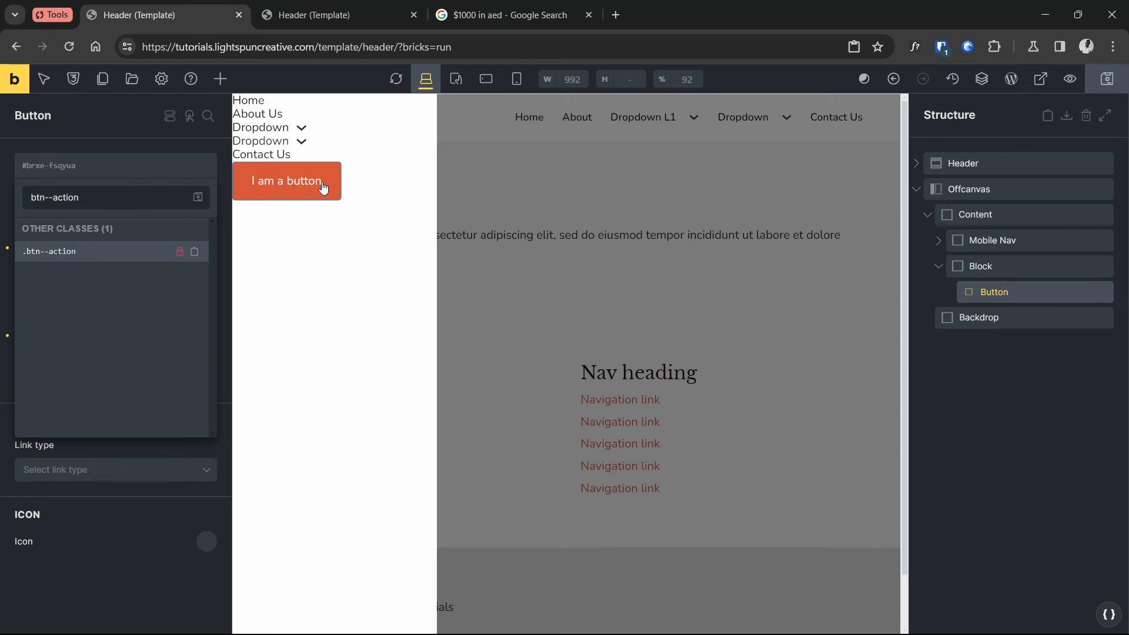
pyautogui.press('Return')
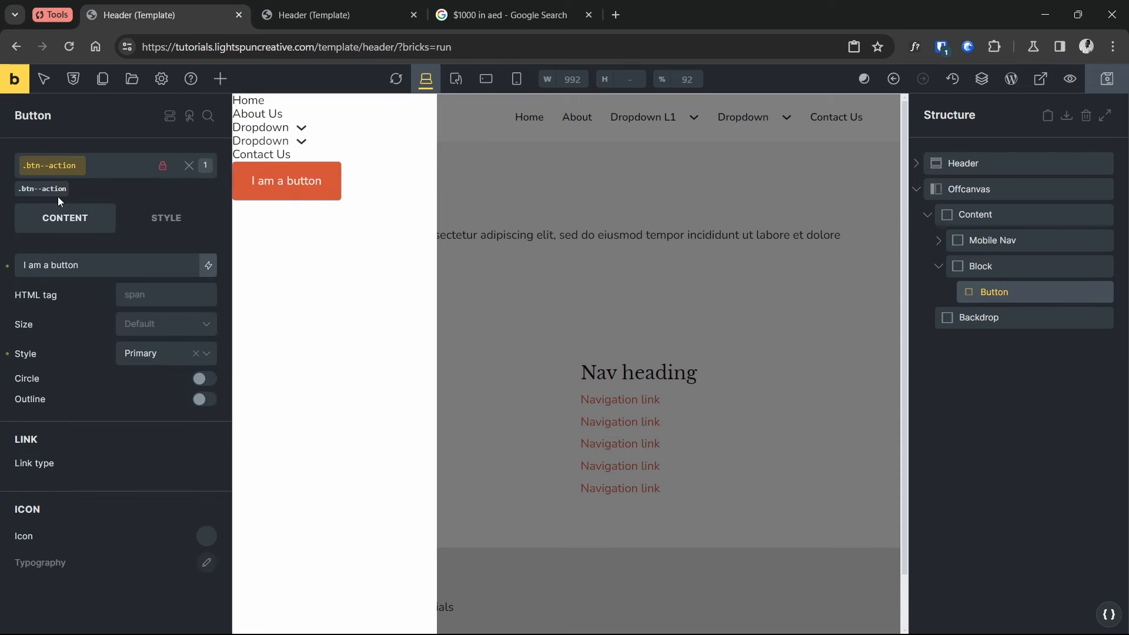
# Set the new button's width to 100% at element ID level instead of on its btn--action class
pyautogui.click(35, 193)
pyautogui.click(75, 174)
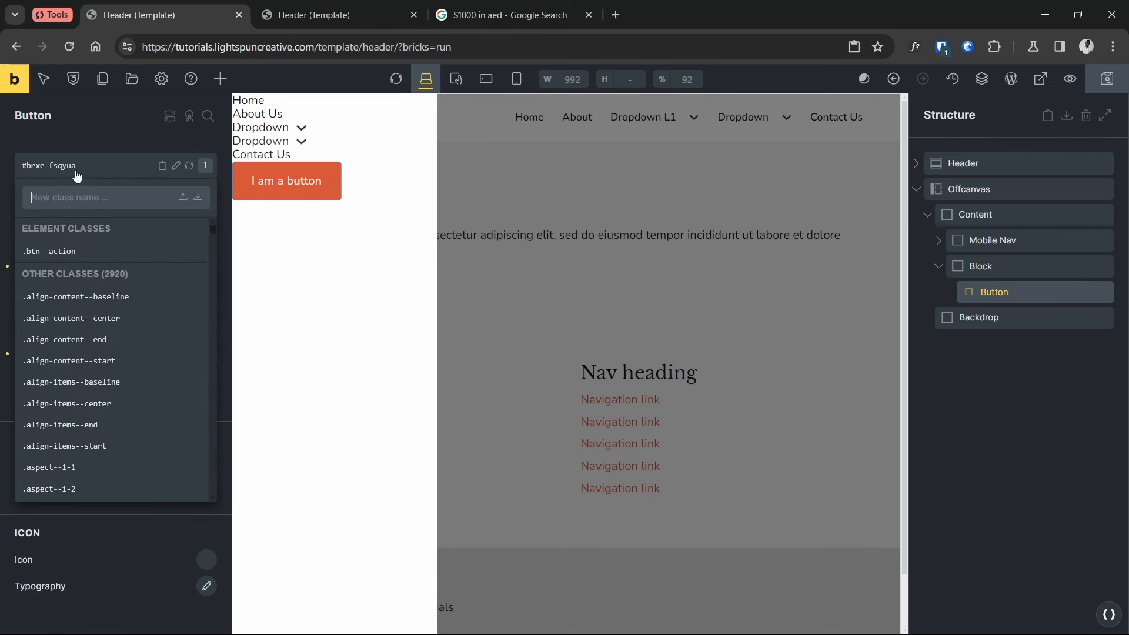
pyautogui.click(85, 141)
pyautogui.click(151, 219)
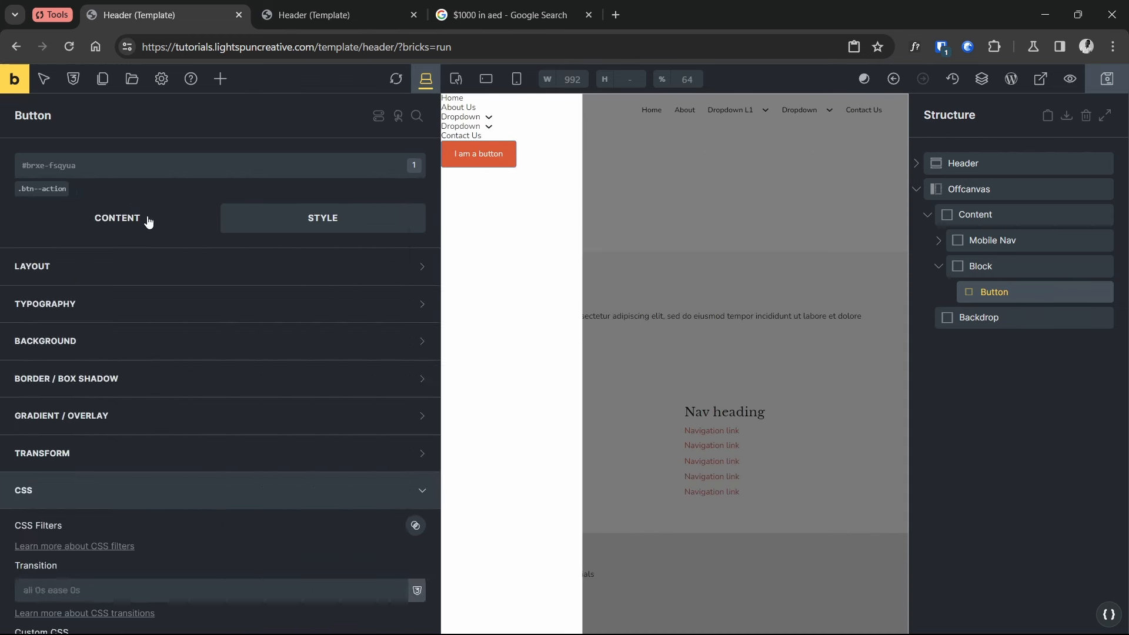
pyautogui.click(120, 266)
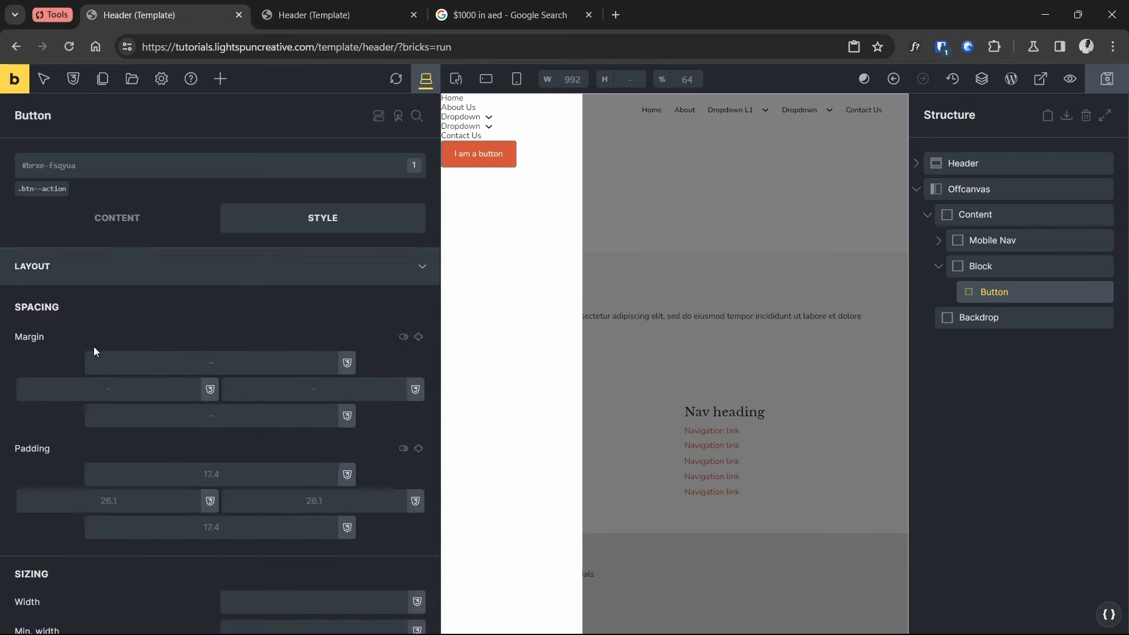
pyautogui.scroll(-3, 97, 353)
pyautogui.click(148, 378)
pyautogui.write('100%')
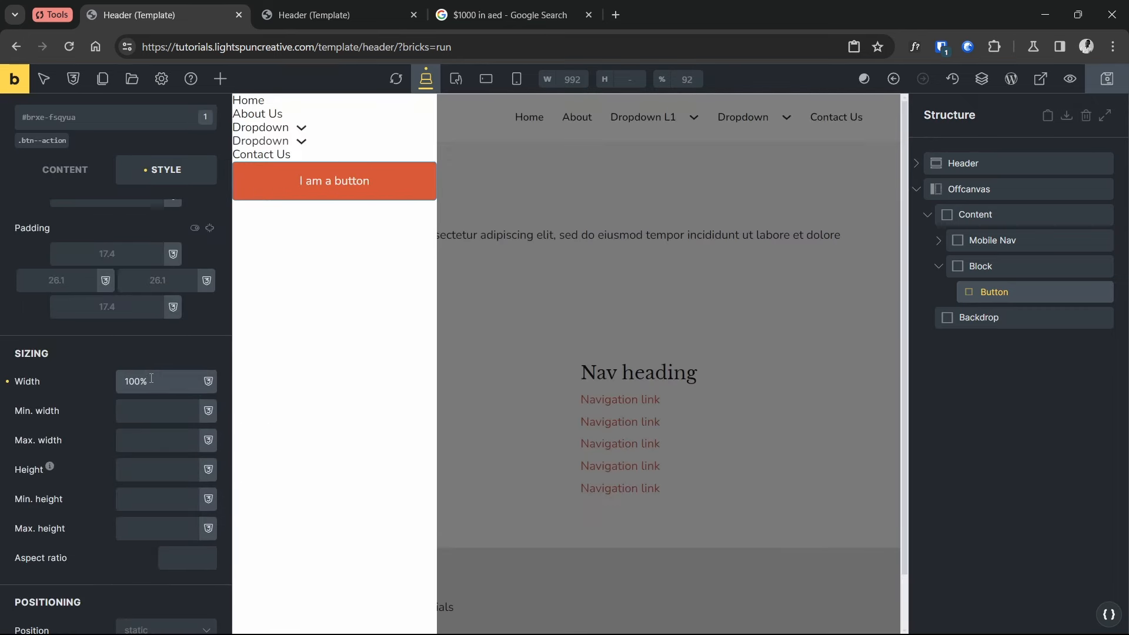
# Set the new button's link type to External URL
pyautogui.click(50, 175)
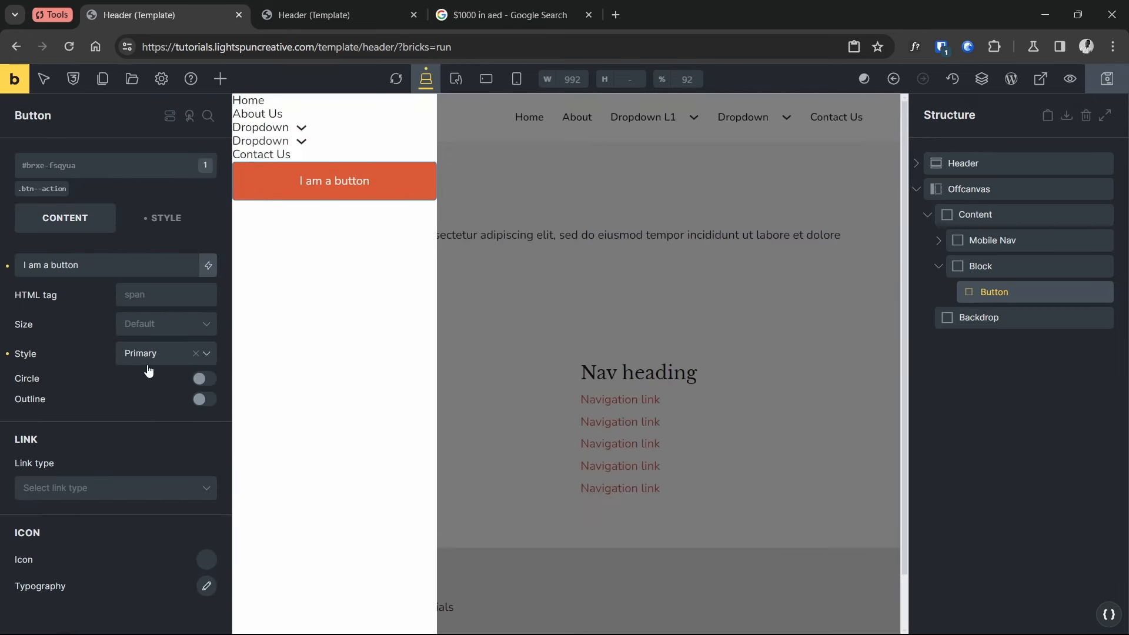
pyautogui.click(96, 498)
pyautogui.click(66, 531)
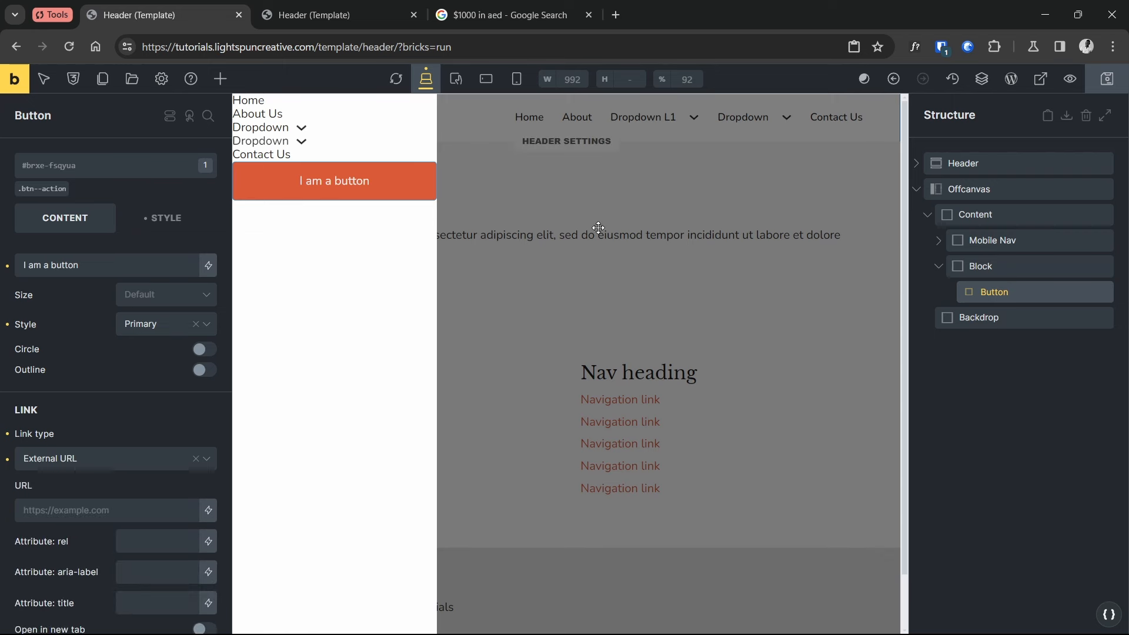
# Set the opening direction of the Offcanvas element to Top on its .offcanvas class
pyautogui.click(940, 266)
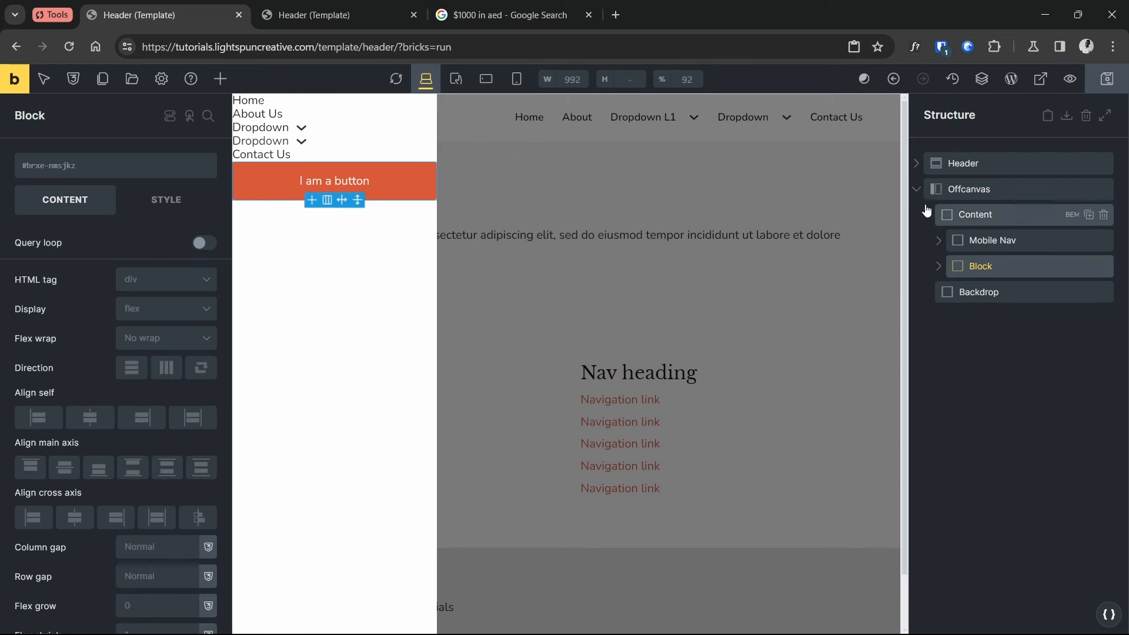
pyautogui.click(953, 192)
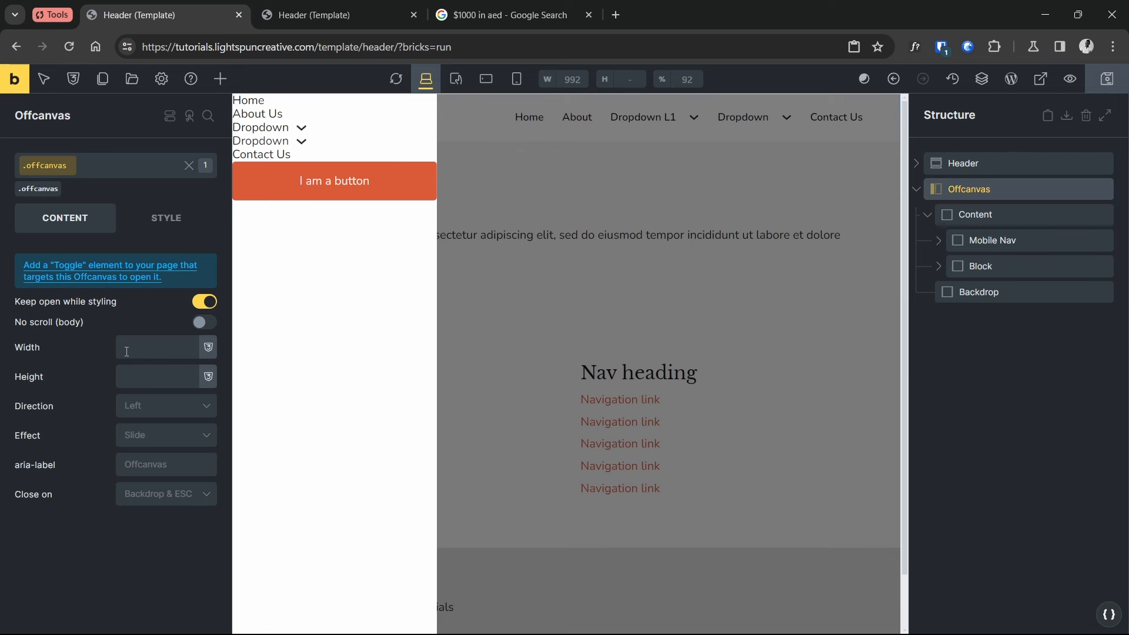
pyautogui.click(152, 407)
pyautogui.click(154, 430)
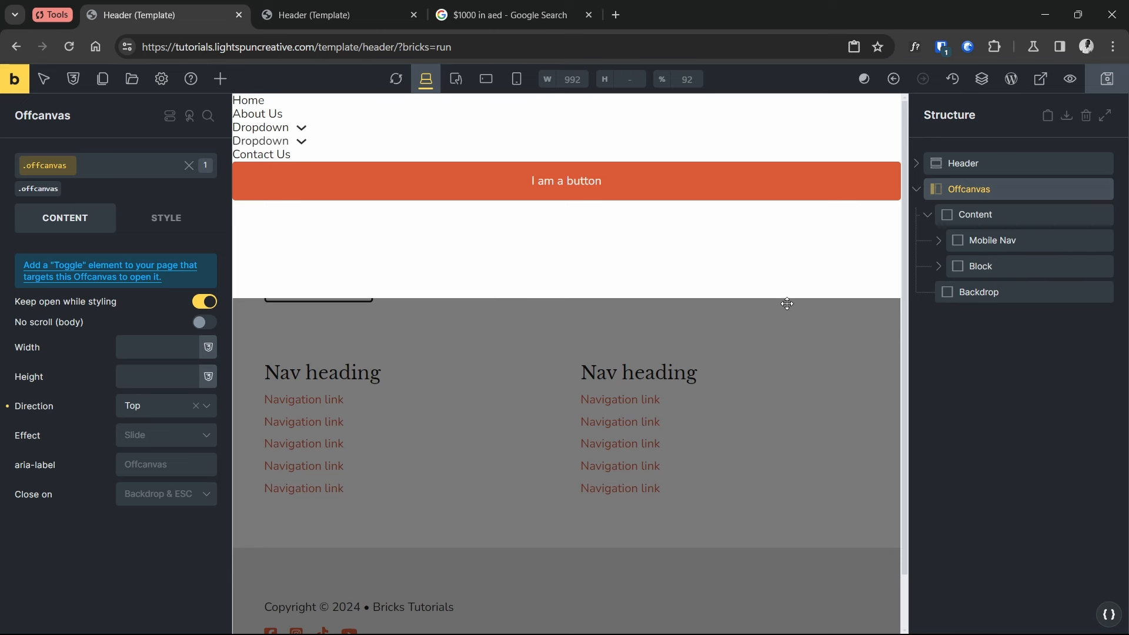
# Set the top margin of the Block that holds the button to auto
pyautogui.click(1000, 266)
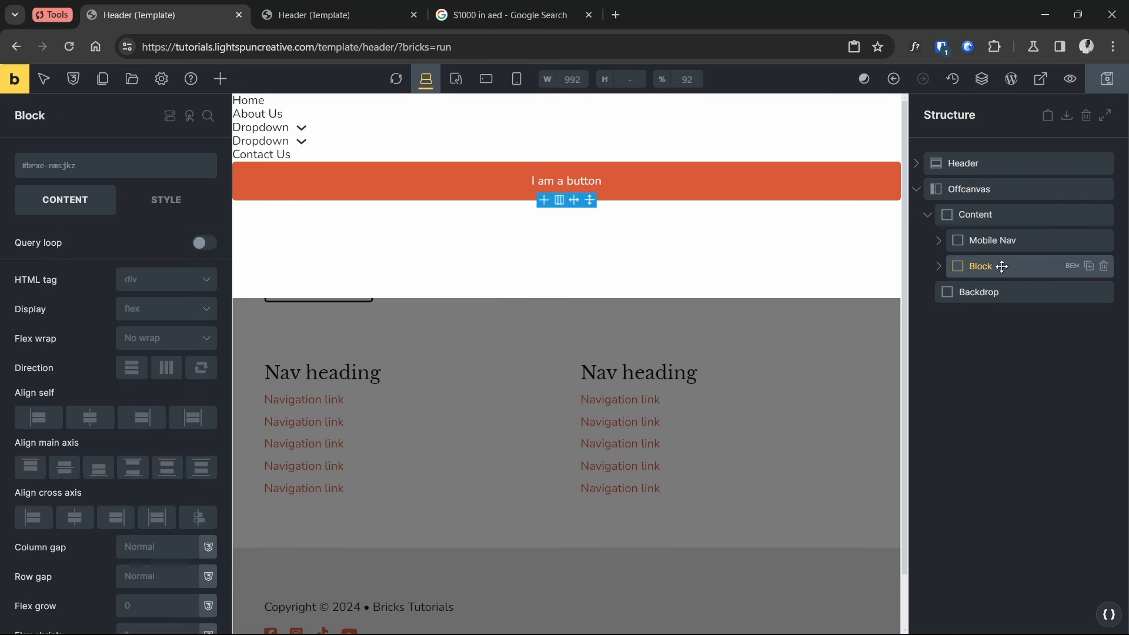
pyautogui.click(180, 195)
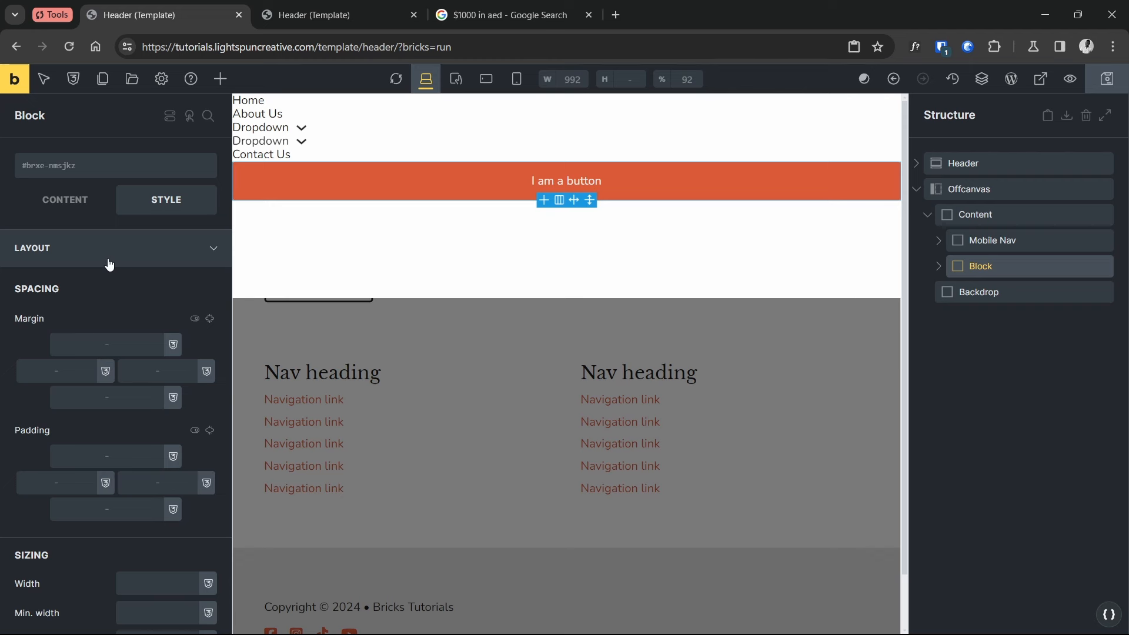
pyautogui.click(105, 341)
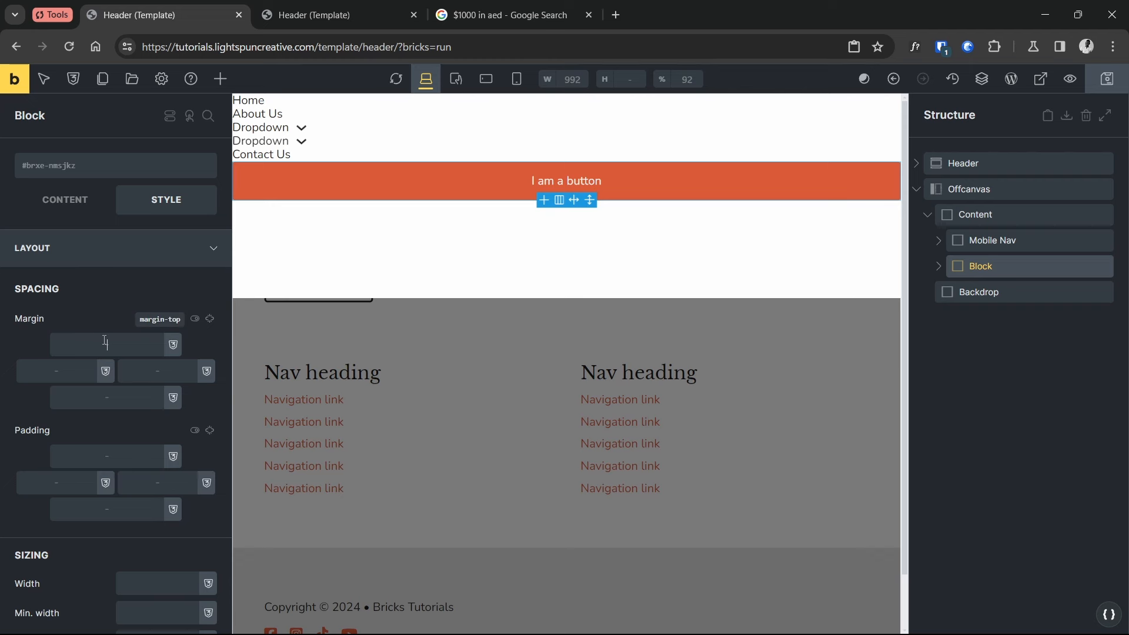
pyautogui.write('auto')
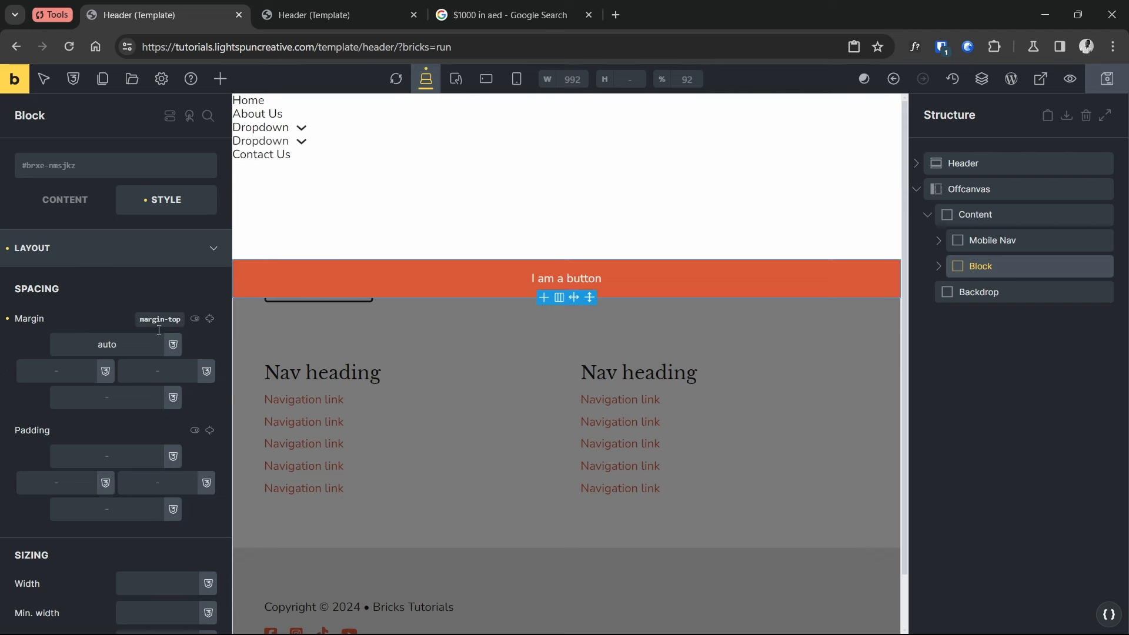
pyautogui.click(759, 188)
# Pad the .offcanvas__content class with var(--fr-card-padding) at top and bottom and var(--gutter) at left and right
pyautogui.click(978, 214)
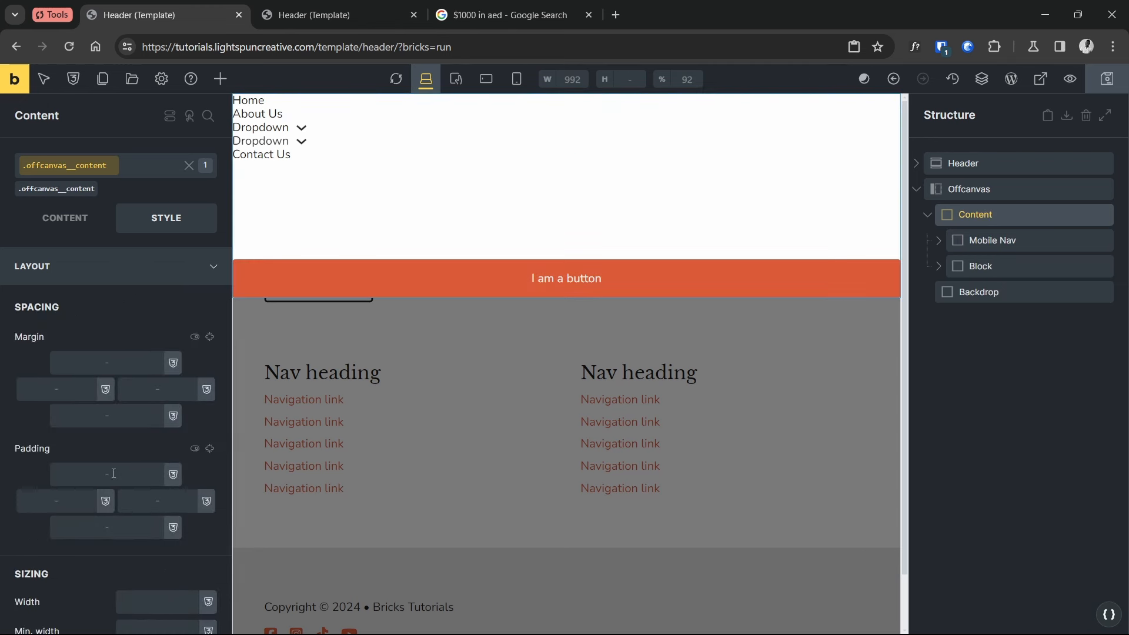
pyautogui.click(210, 448)
pyautogui.rightClick(128, 477)
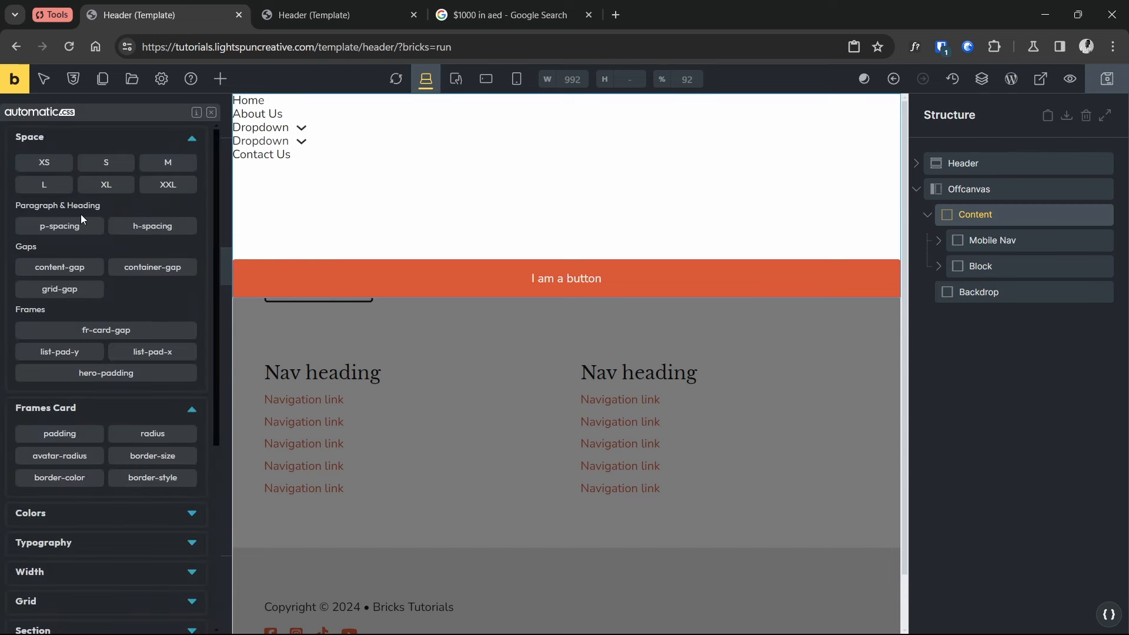
pyautogui.click(81, 436)
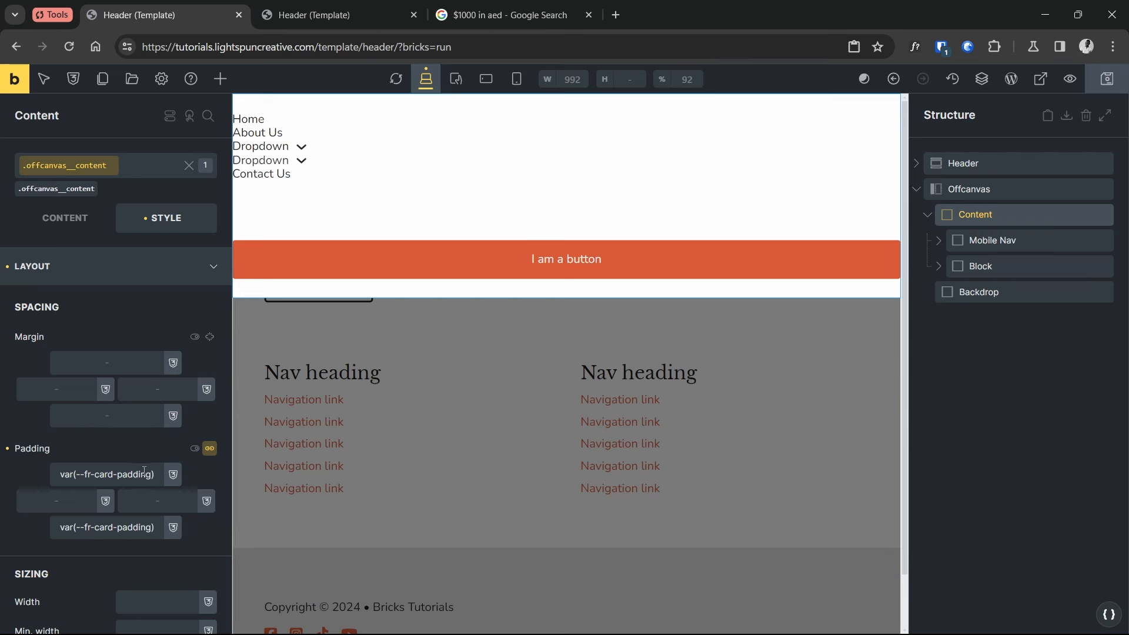
pyautogui.click(161, 501)
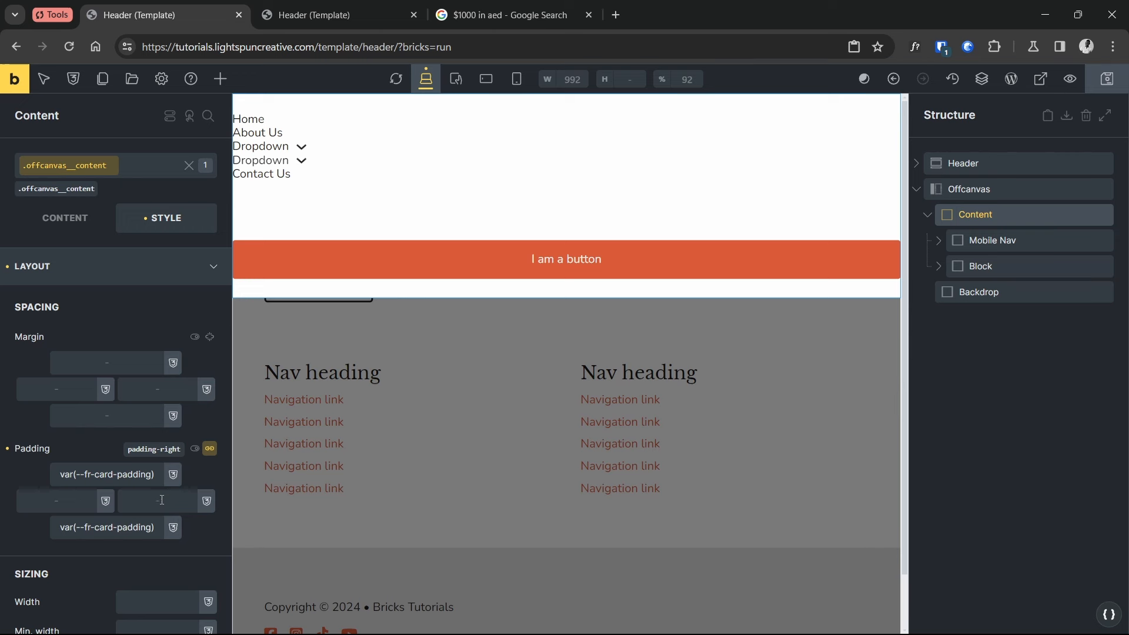
pyautogui.write('--gutter')
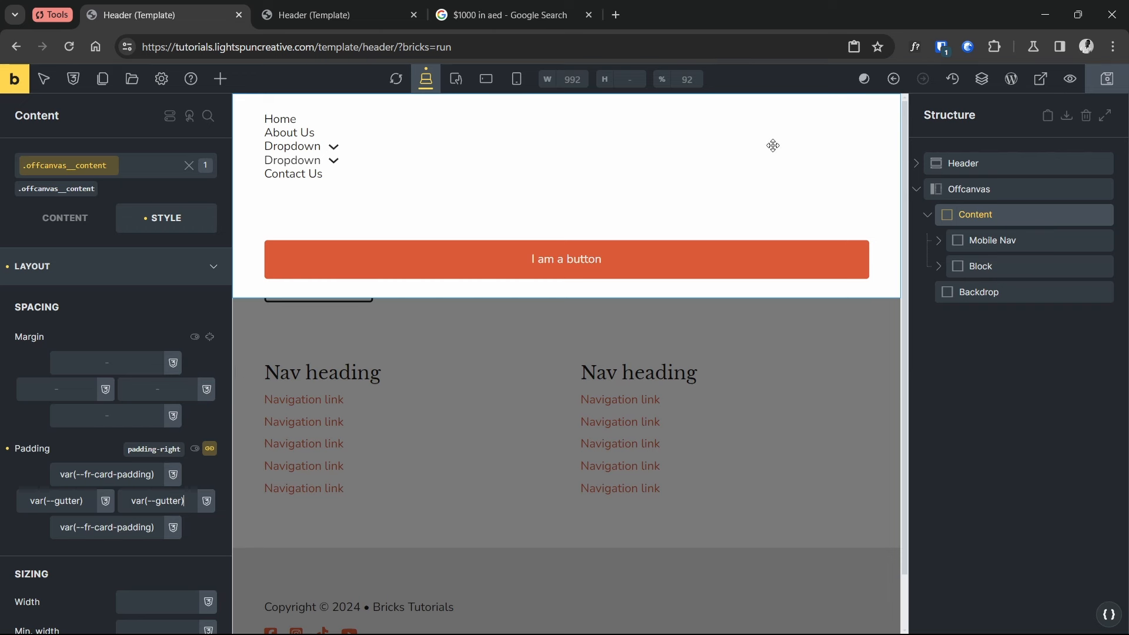
# Add an empty %root% rule to the custom CSS of the .mobile-nav class
pyautogui.click(965, 240)
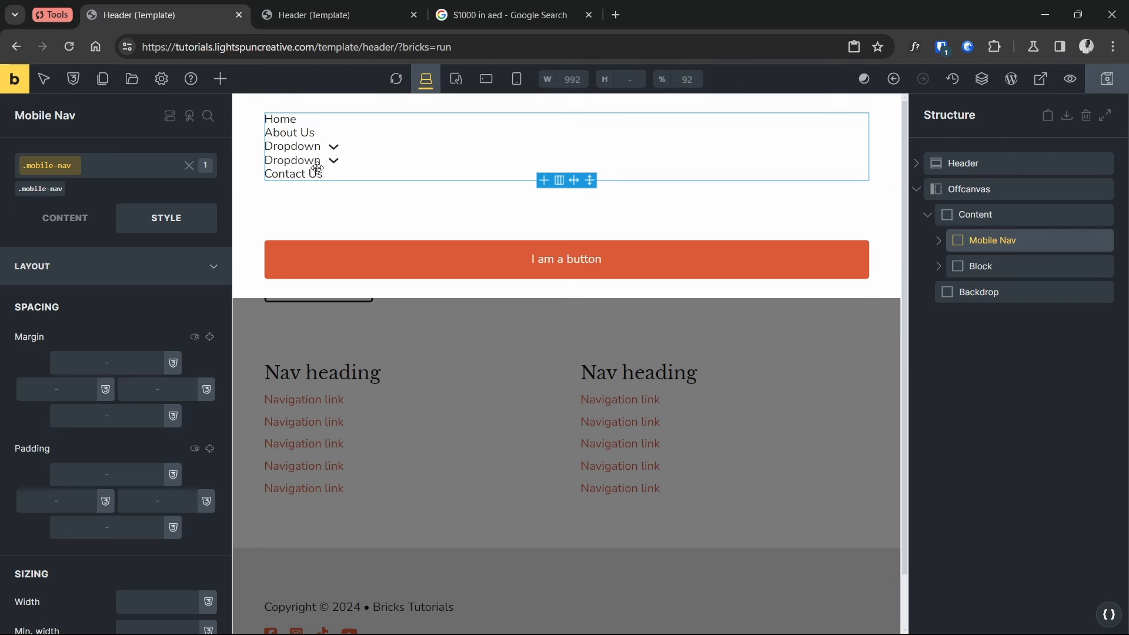
pyautogui.scroll(-15, 105, 243)
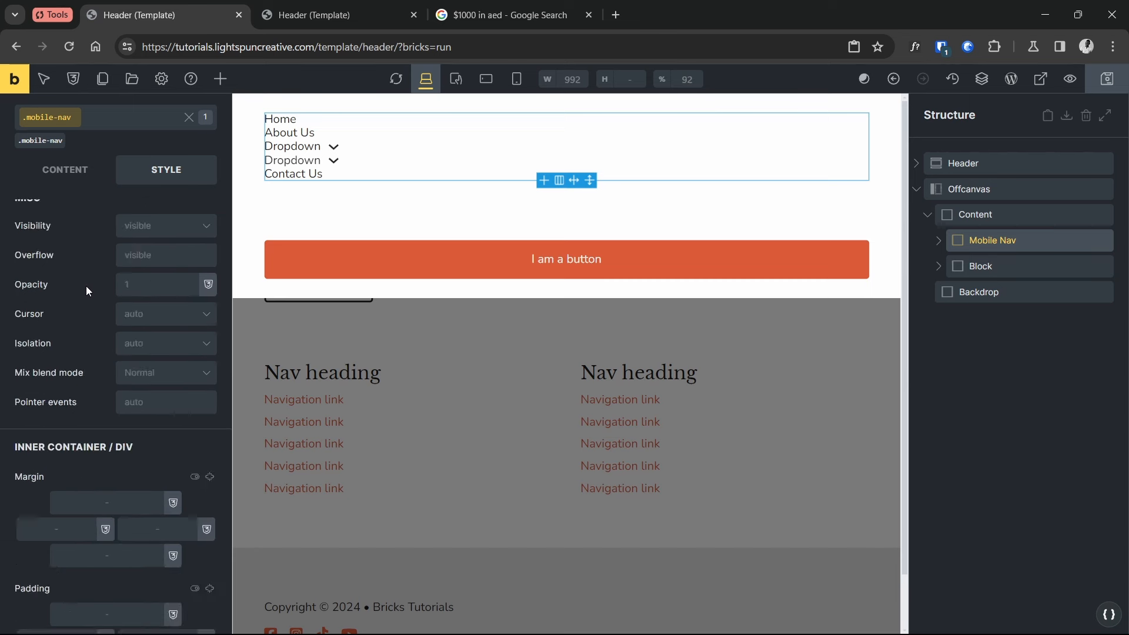
pyautogui.click(93, 575)
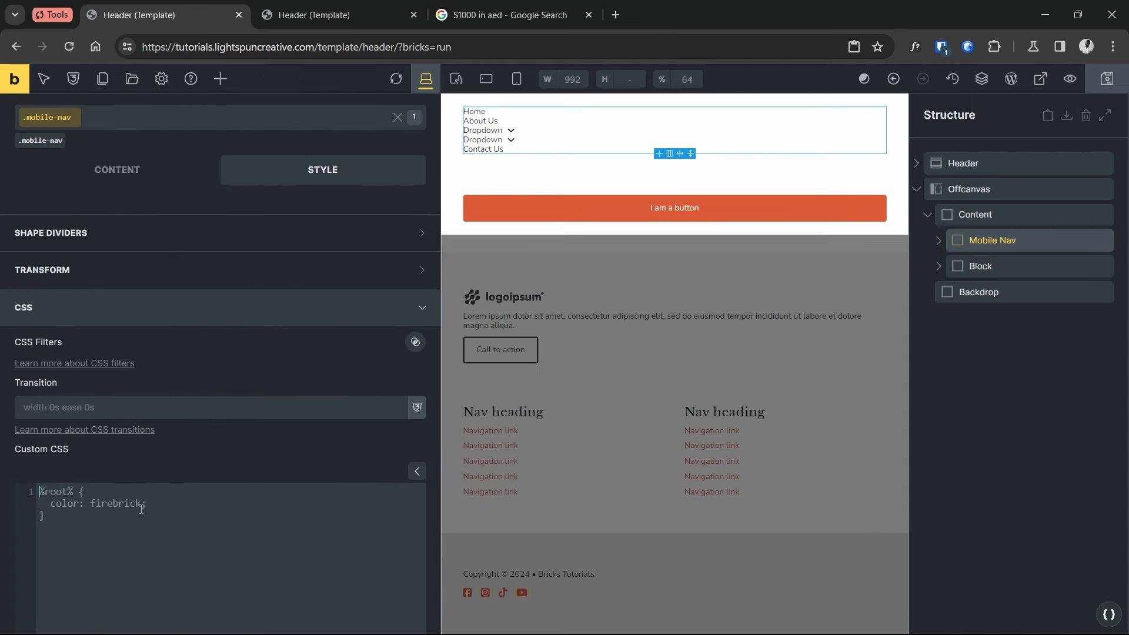
pyautogui.click(145, 511)
pyautogui.write('ro')
pyautogui.press('Return')
pyautogui.write('{')
pyautogui.press('Return')
pyautogui.write('}')
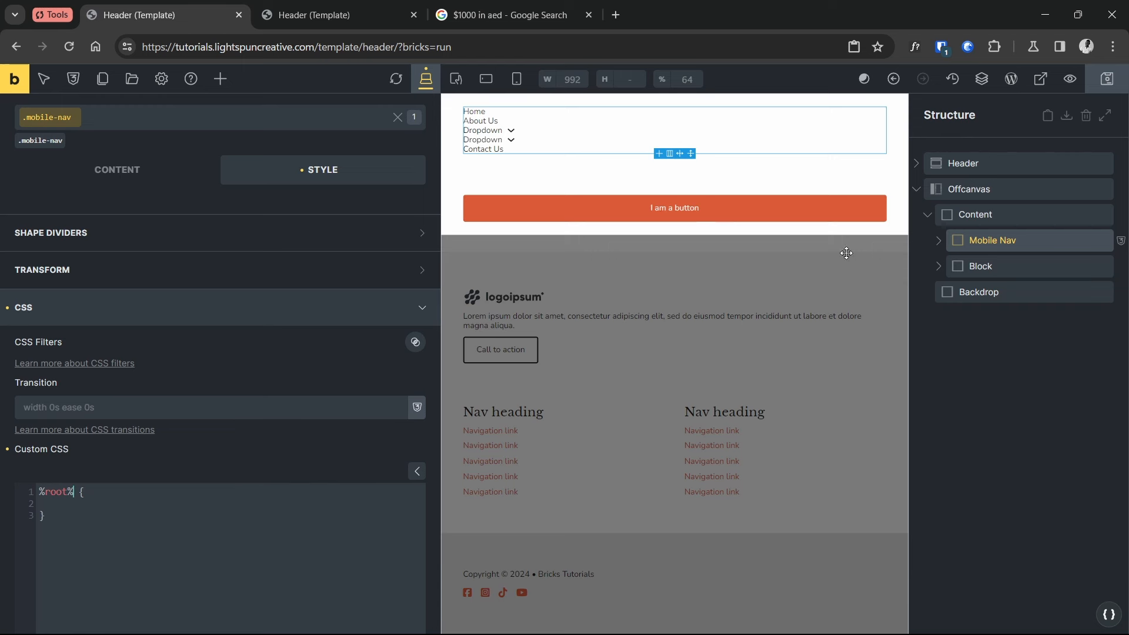
# Change the .mobile-nav rule's selector to %root% > ul > li a and add padding: var(--v-padding) var(--h-padding)
pyautogui.click(939, 240)
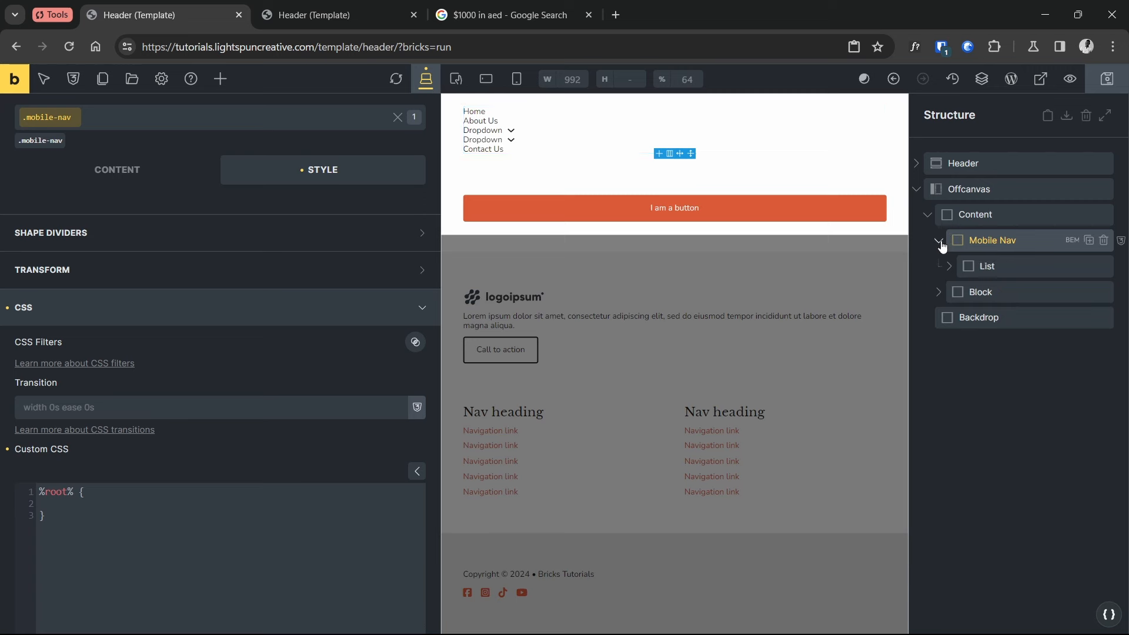
pyautogui.click(985, 264)
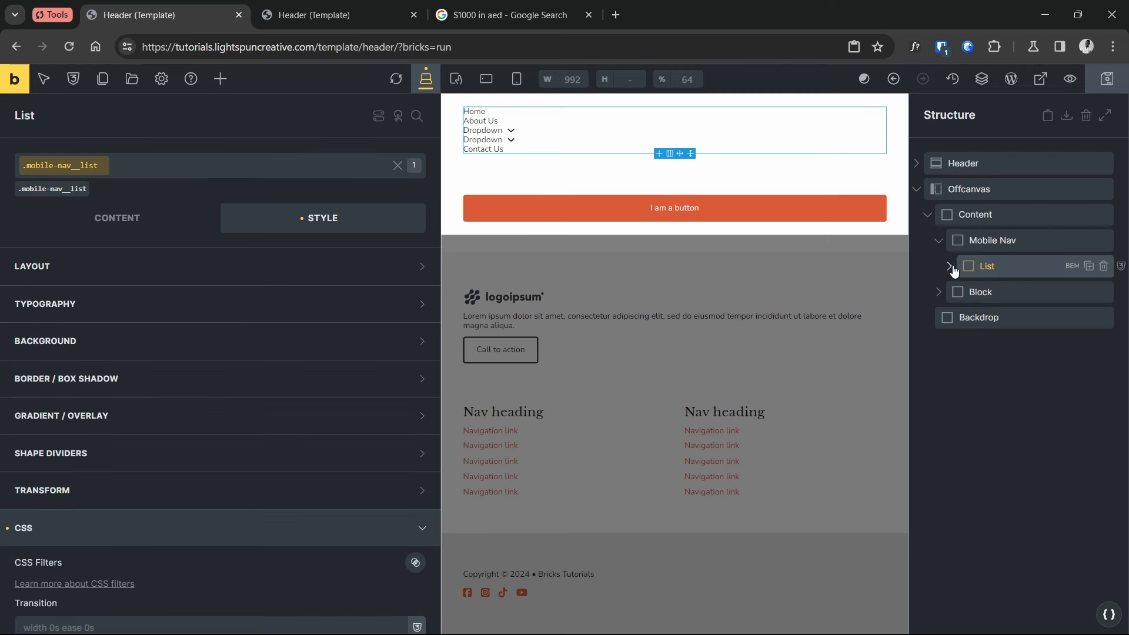
pyautogui.click(950, 266)
pyautogui.click(995, 286)
pyautogui.click(949, 266)
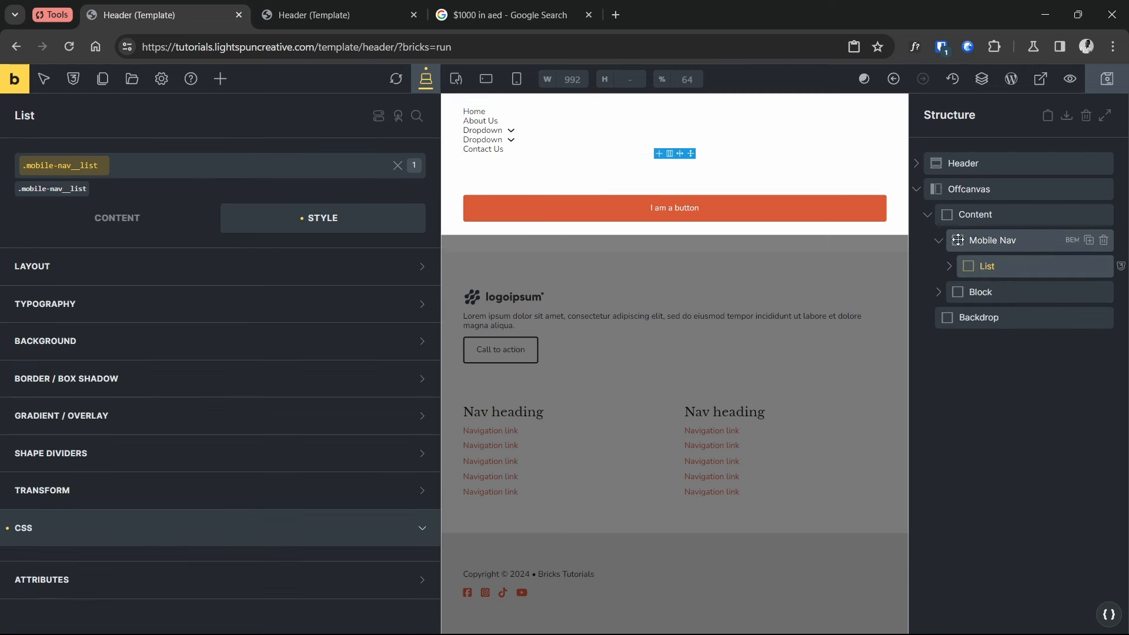
pyautogui.click(993, 240)
pyautogui.scroll(-1, 143, 533)
pyautogui.scroll(-3, 143, 532)
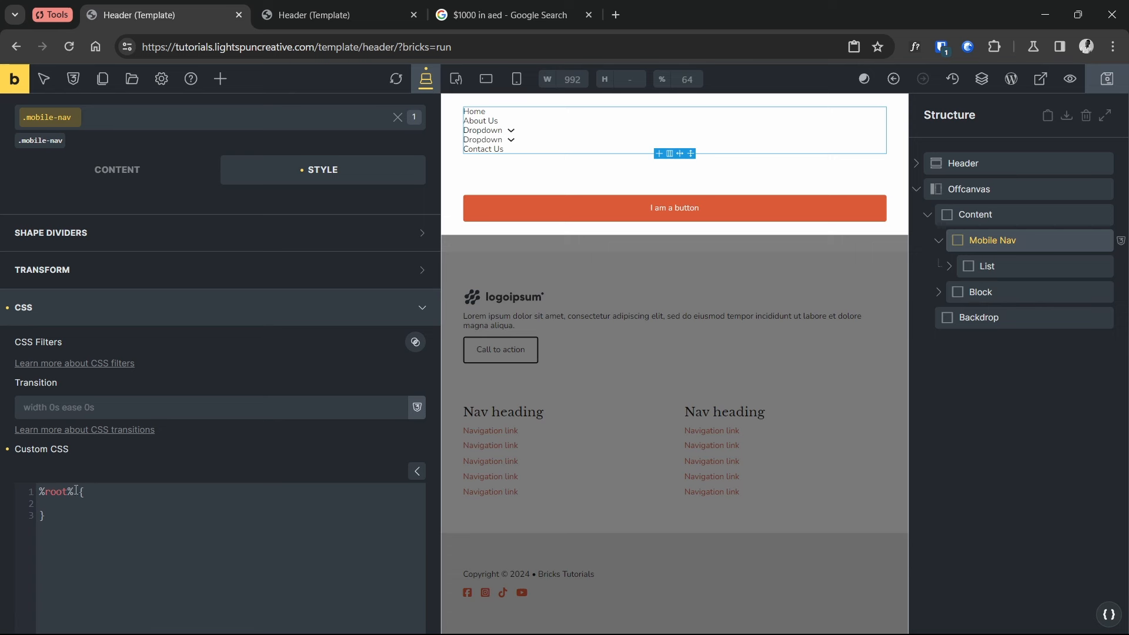
pyautogui.write('> ')
pyautogui.write('u')
pyautogui.write('l >')
pyautogui.write(' li')
pyautogui.write(' a')
pyautogui.write('padding:')
pyautogui.write(' --v-padding')
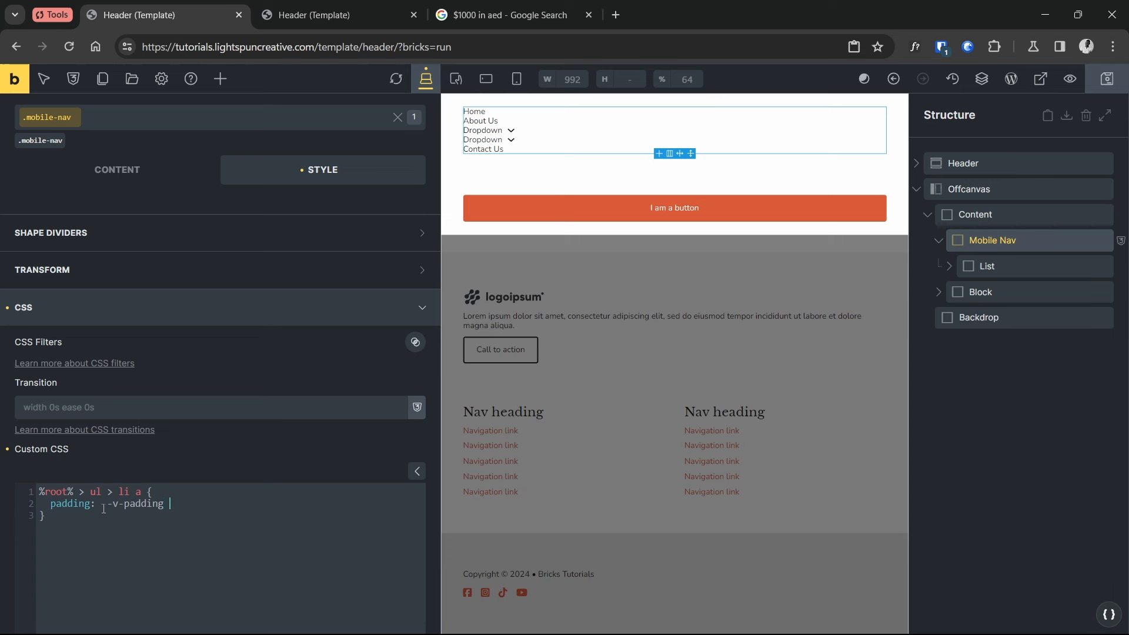
pyautogui.write(' --h-padding);')
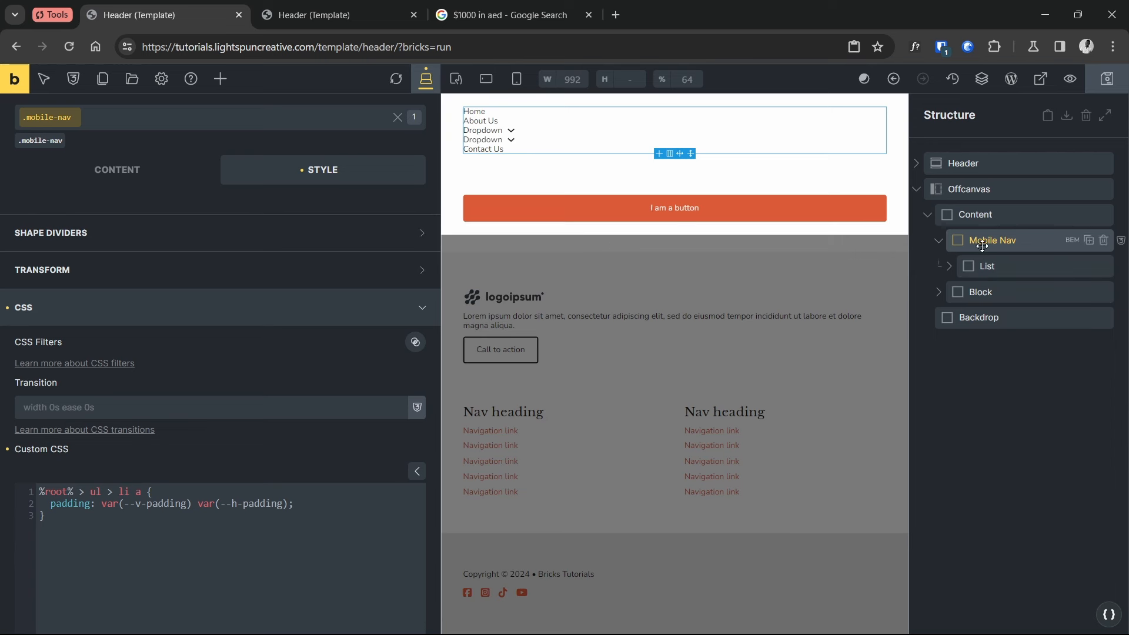
# Link the Home nav link in the mobile nav list to the external URL #
pyautogui.click(953, 270)
pyautogui.click(964, 294)
pyautogui.click(1012, 317)
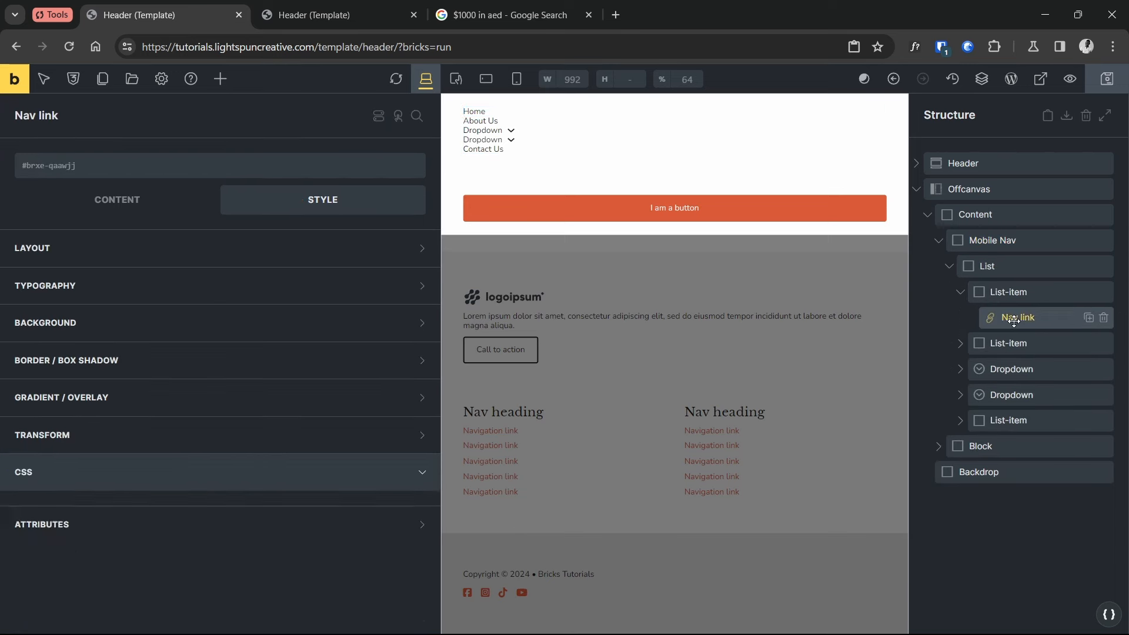
pyautogui.click(104, 212)
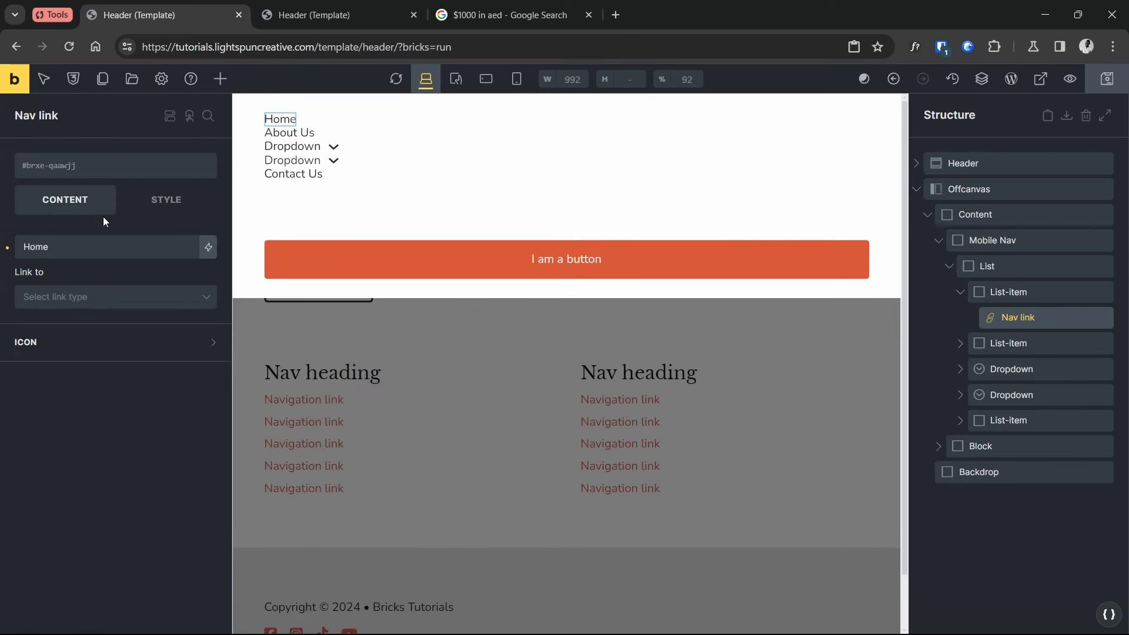
pyautogui.click(118, 297)
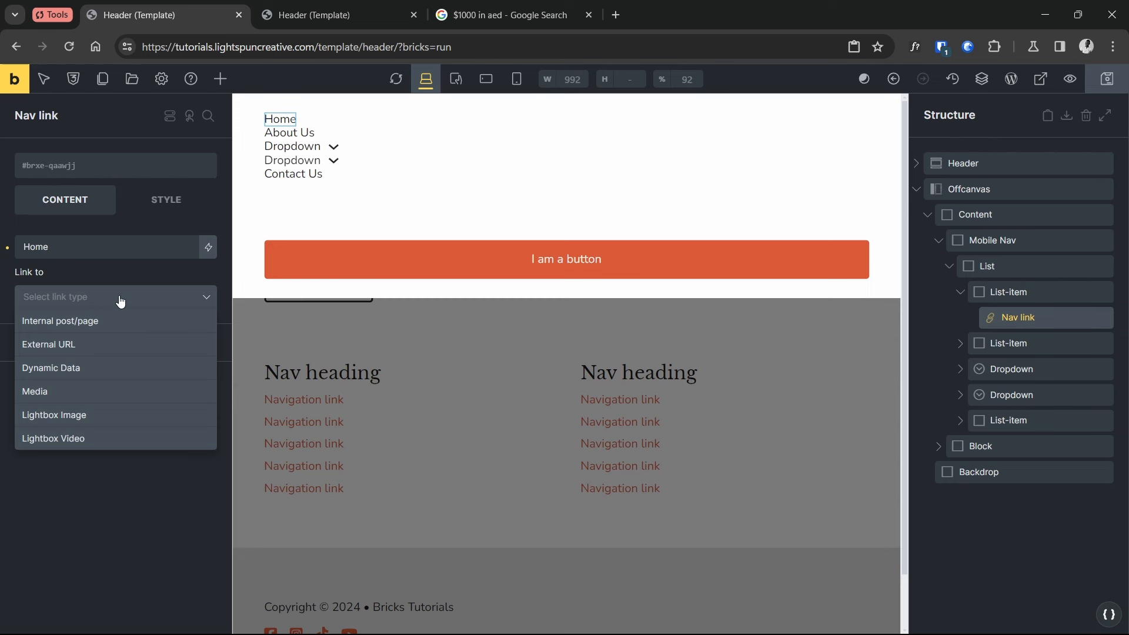
pyautogui.click(76, 344)
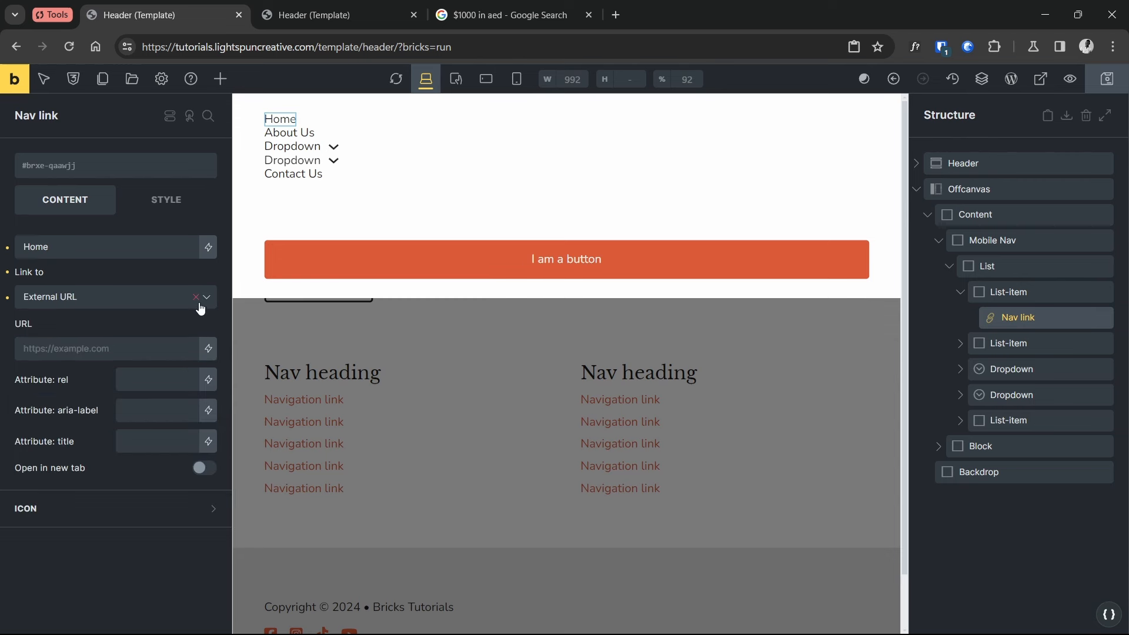
pyautogui.click(110, 349)
pyautogui.write('#')
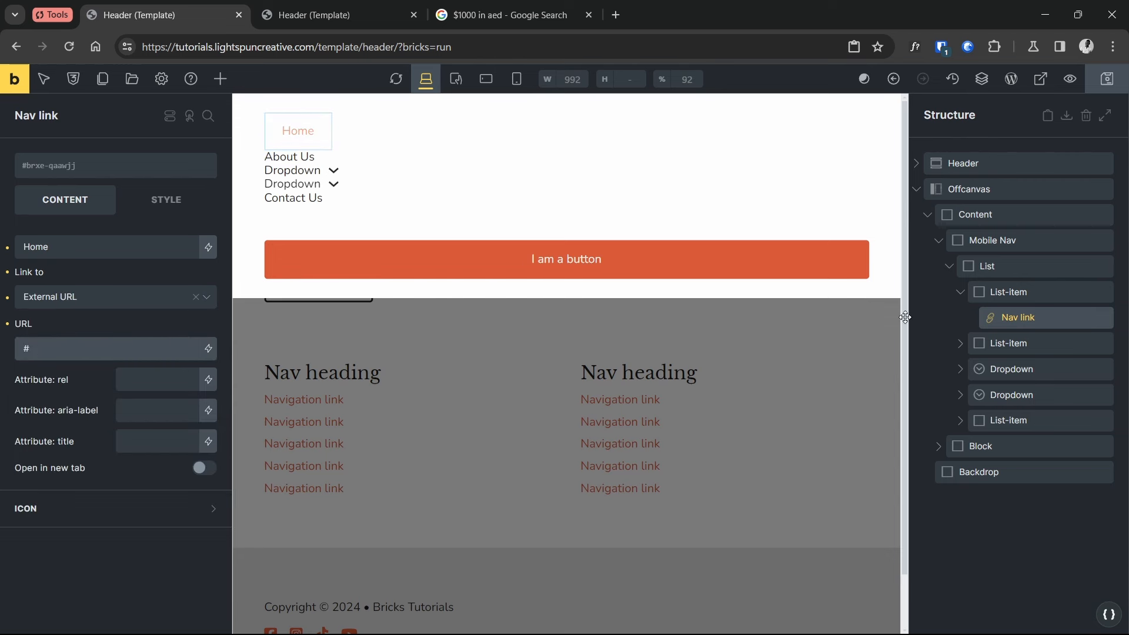
# Link the About Us nav link in the mobile nav list to the external URL #
pyautogui.click(997, 346)
pyautogui.click(998, 368)
pyautogui.click(45, 300)
pyautogui.click(54, 340)
pyautogui.click(58, 349)
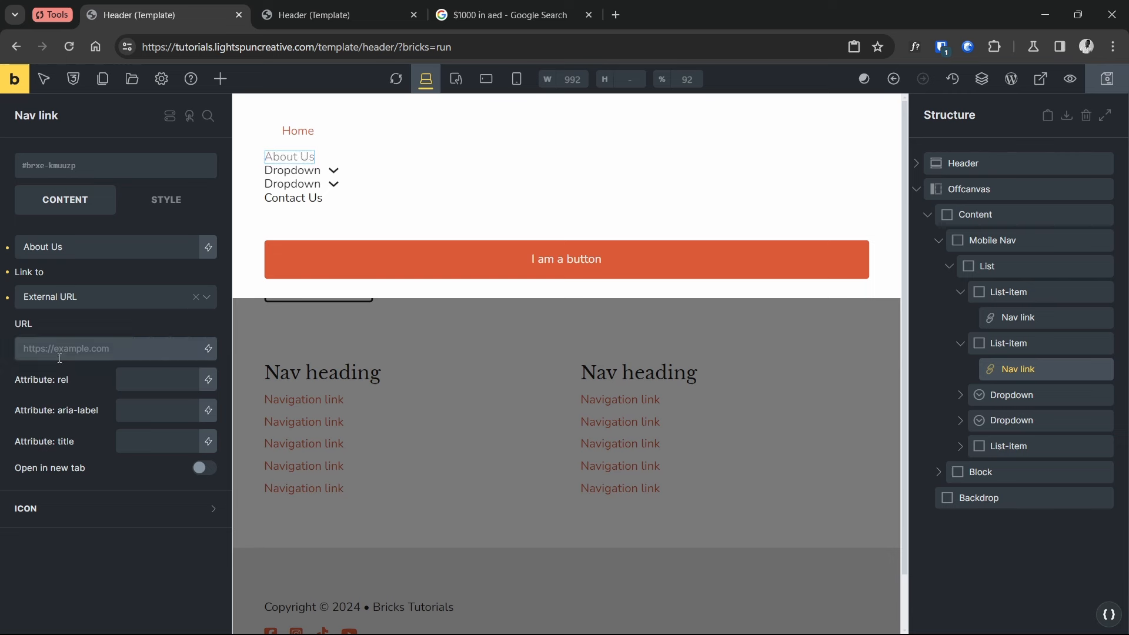
pyautogui.write('#')
# Link the Contact Us nav link in the mobile nav list to the external URL #
pyautogui.click(968, 449)
pyautogui.click(1018, 472)
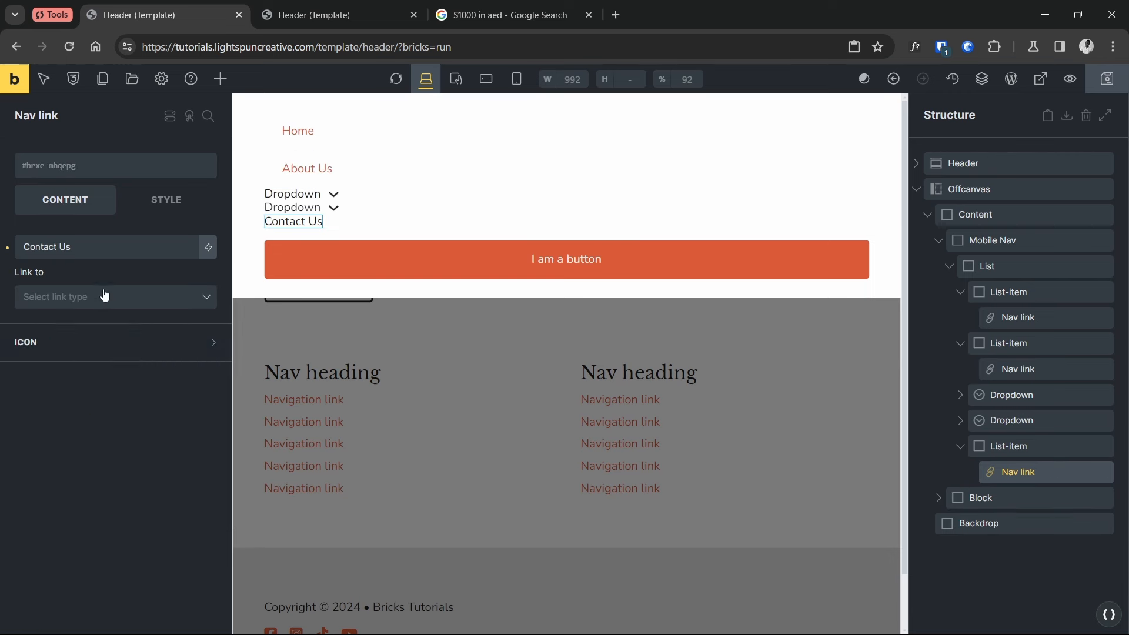
pyautogui.click(103, 296)
pyautogui.click(75, 356)
pyautogui.click(77, 349)
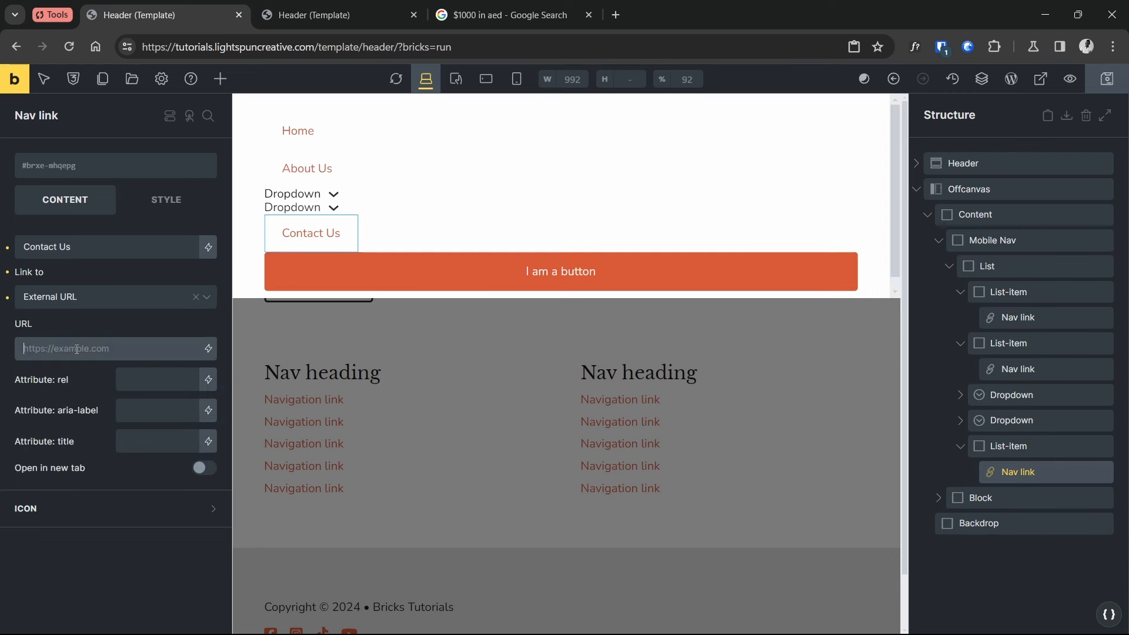
pyautogui.write('#')
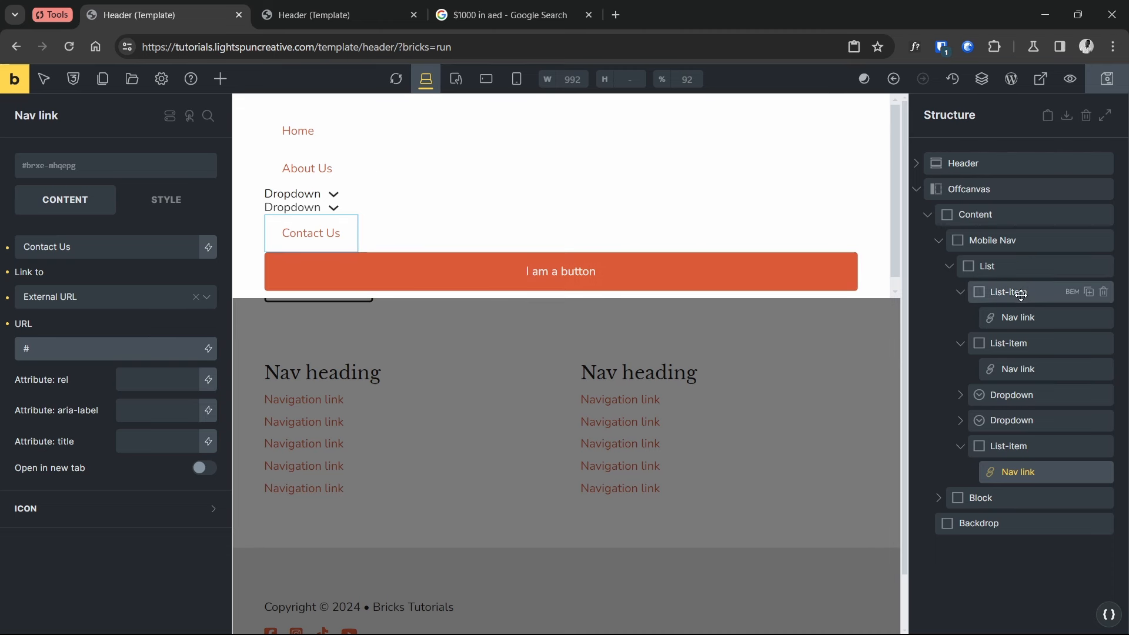
# Add width: 100% and color: var(--text-dark) to the %root% > ul > li a rule in the Mobile Nav custom CSS
pyautogui.click(1000, 240)
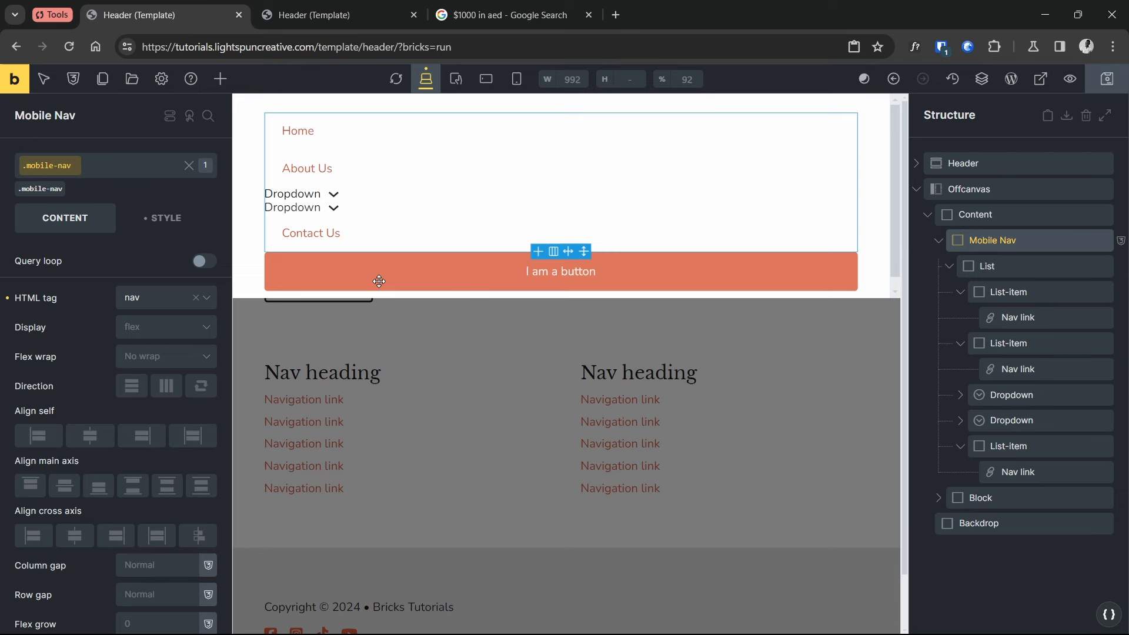
pyautogui.click(166, 218)
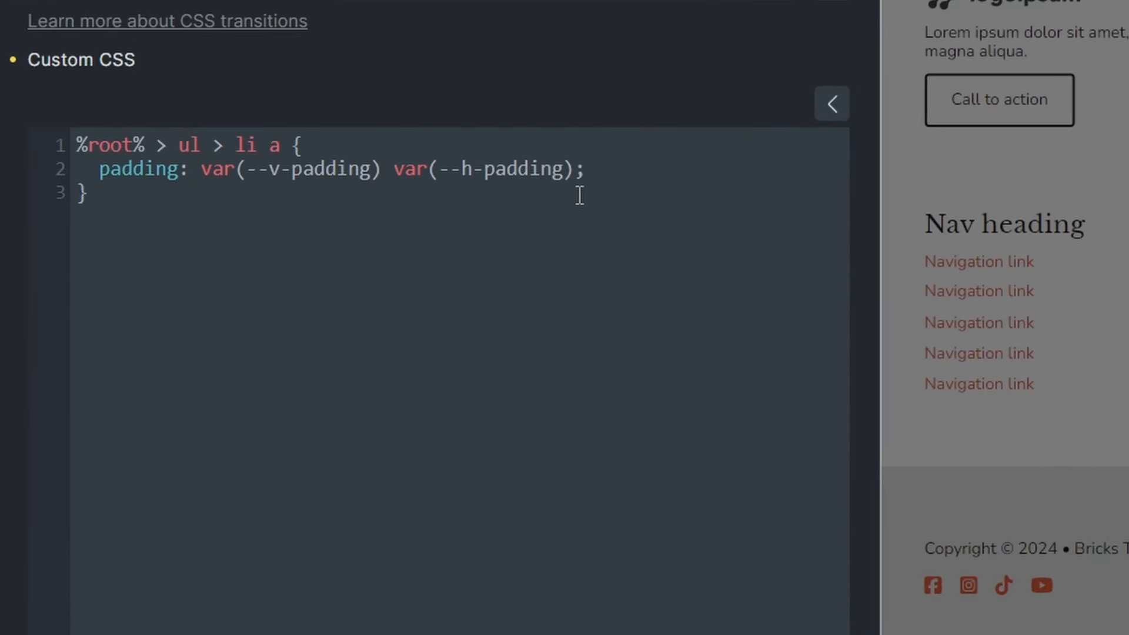
pyautogui.click(627, 175)
pyautogui.press('Return')
pyautogui.write('width')
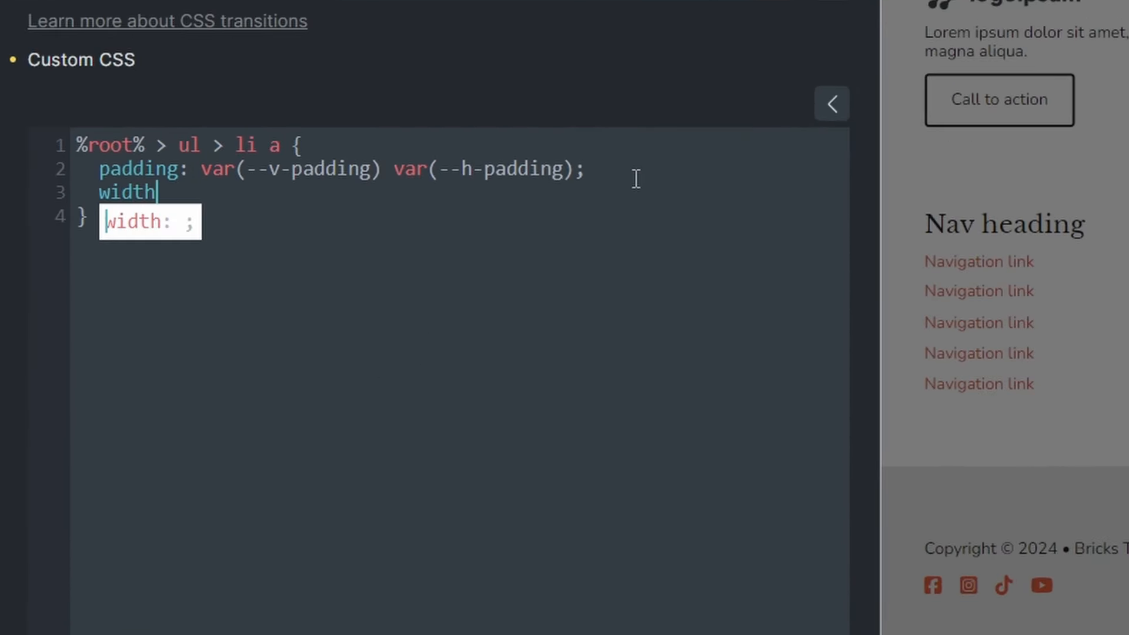
pyautogui.write(': 100%')
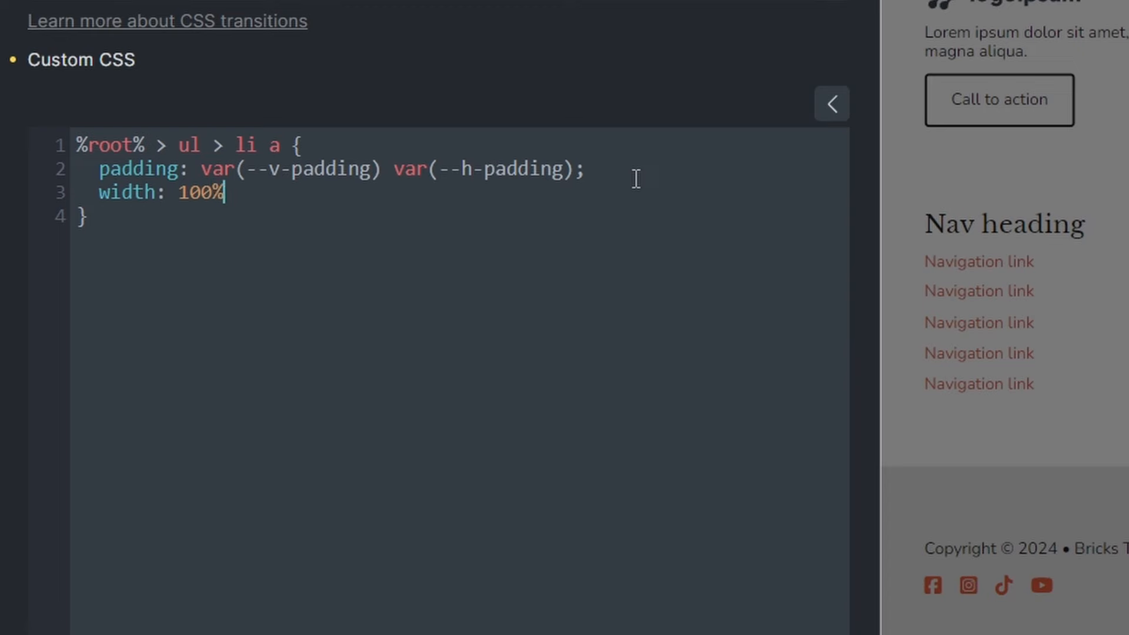
pyautogui.scroll(-1, 636, 179)
pyautogui.write(';')
pyautogui.press('Return')
pyautogui.write('color: --te')
pyautogui.press('Return')
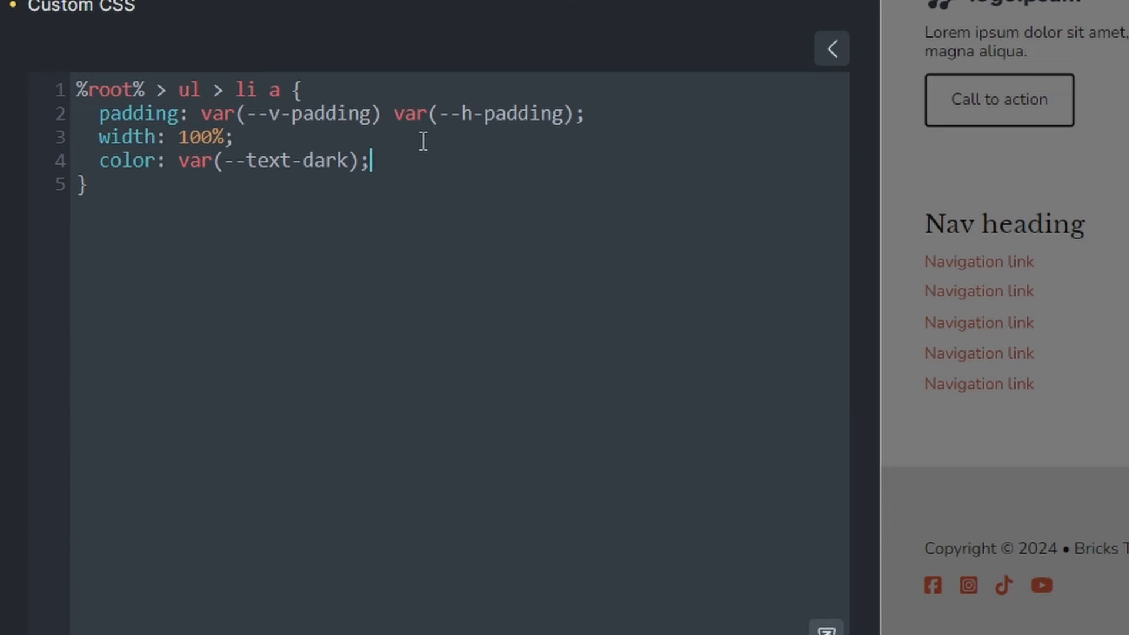
# Add transition-property: color, background-color and transition-duration: 0.3s to the mobile nav link rule
pyautogui.click(286, 170)
pyautogui.click(437, 147)
pyautogui.press('Return')
pyautogui.write('transitionL')
pyautogui.press('BackSpace')
pyautogui.write(':')
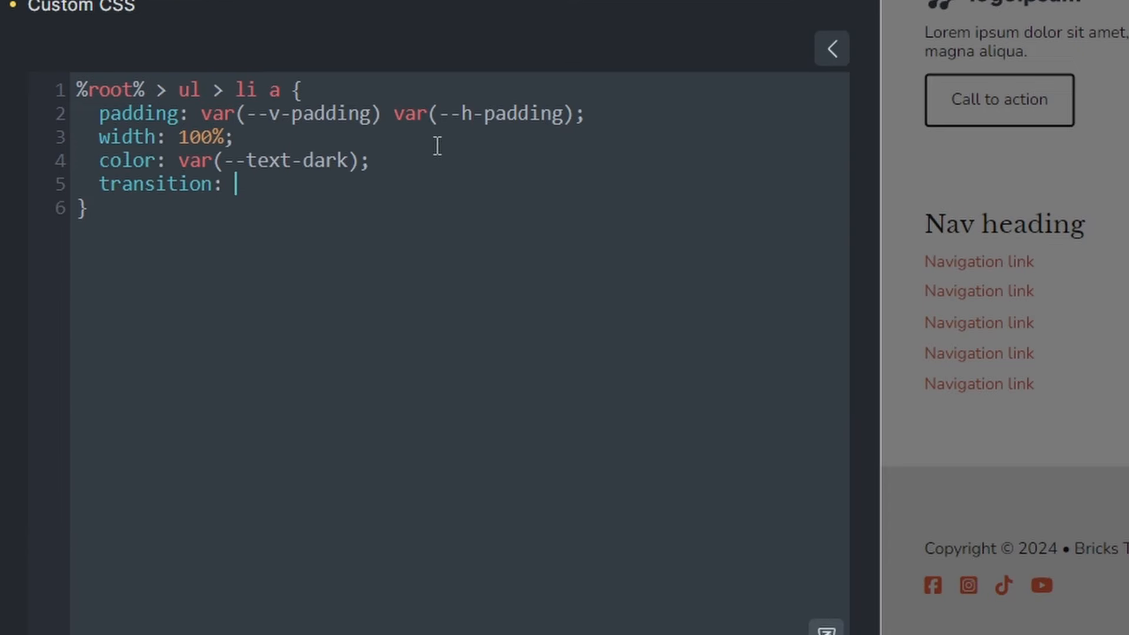
pyautogui.press('BackSpace')
pyautogui.press('BackSpace')
pyautogui.write('-property: color')
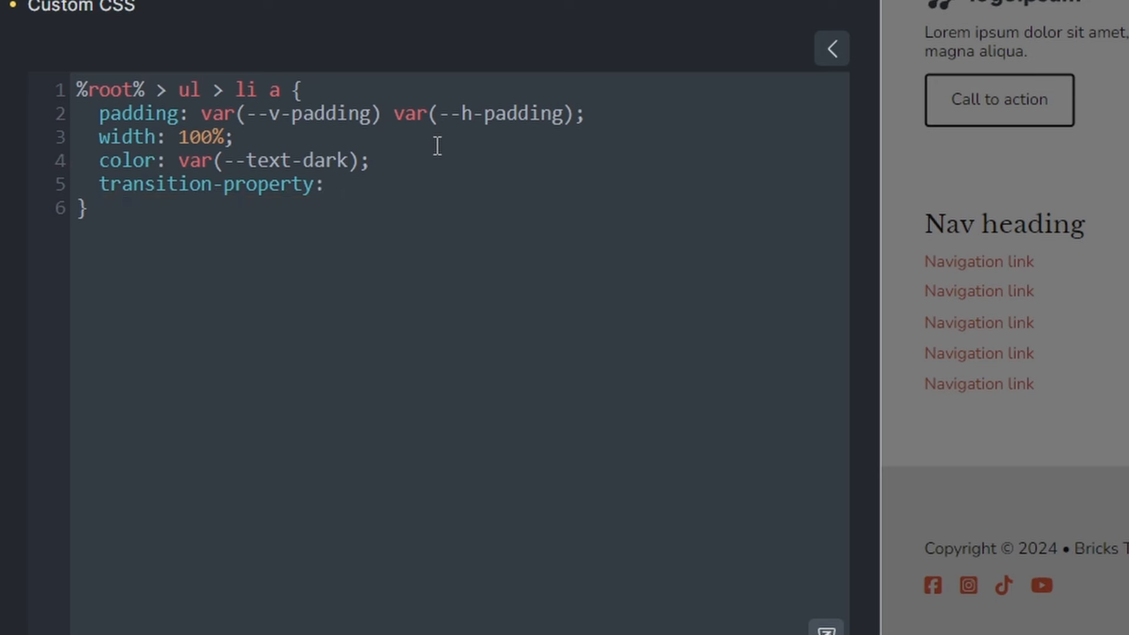
pyautogui.write(', background-color;')
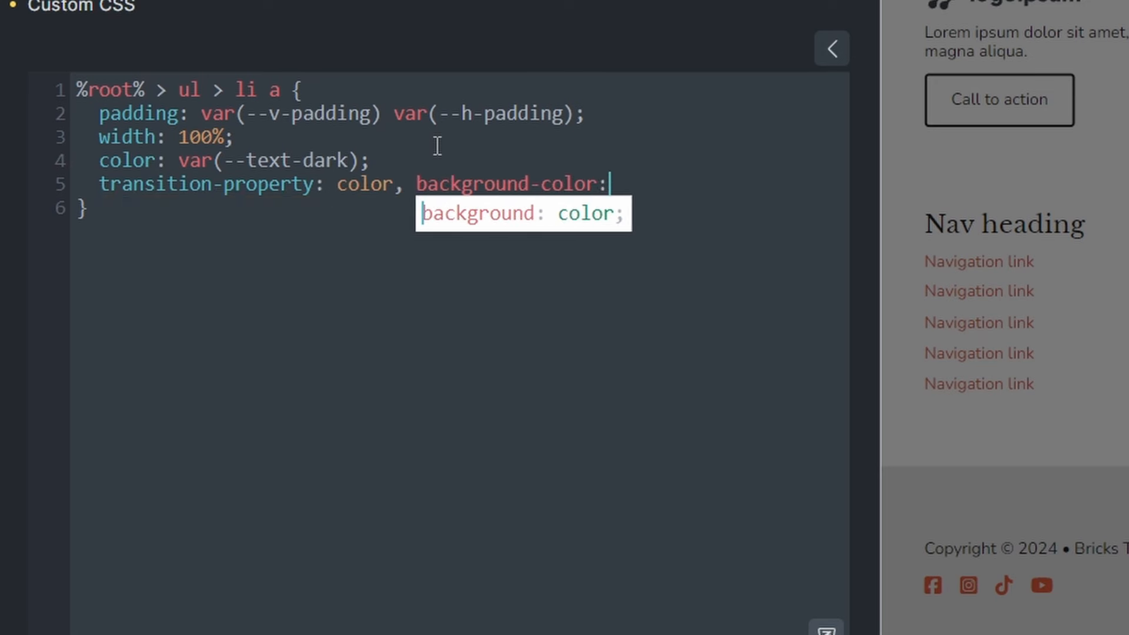
pyautogui.press('Return')
pyautogui.write('transition-')
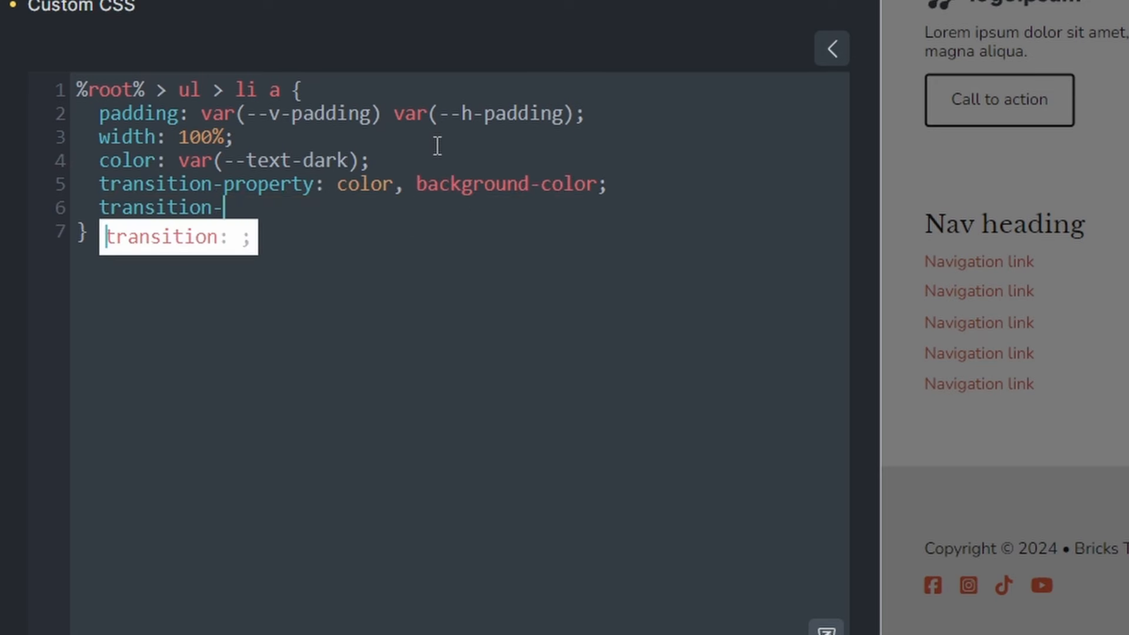
pyautogui.write('duration: 0.3s;')
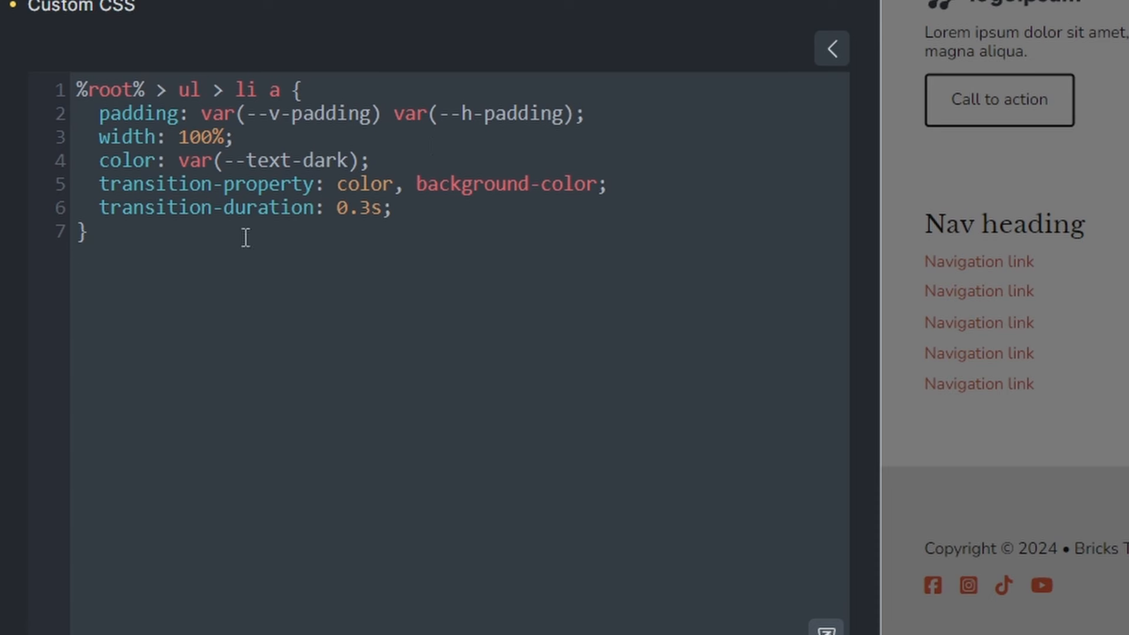
# Start a second rule below the link rule with the selector %root% > ul > li a:hover
pyautogui.click(245, 239)
pyautogui.press('Return')
pyautogui.press('Return')
pyautogui.moveTo(76, 90); pyautogui.dragTo(270, 94)
pyautogui.hotkey('ctrl', 'c')
pyautogui.click(242, 298)
pyautogui.hotkey('ctrl', 'v')
pyautogui.write('a:hover {')
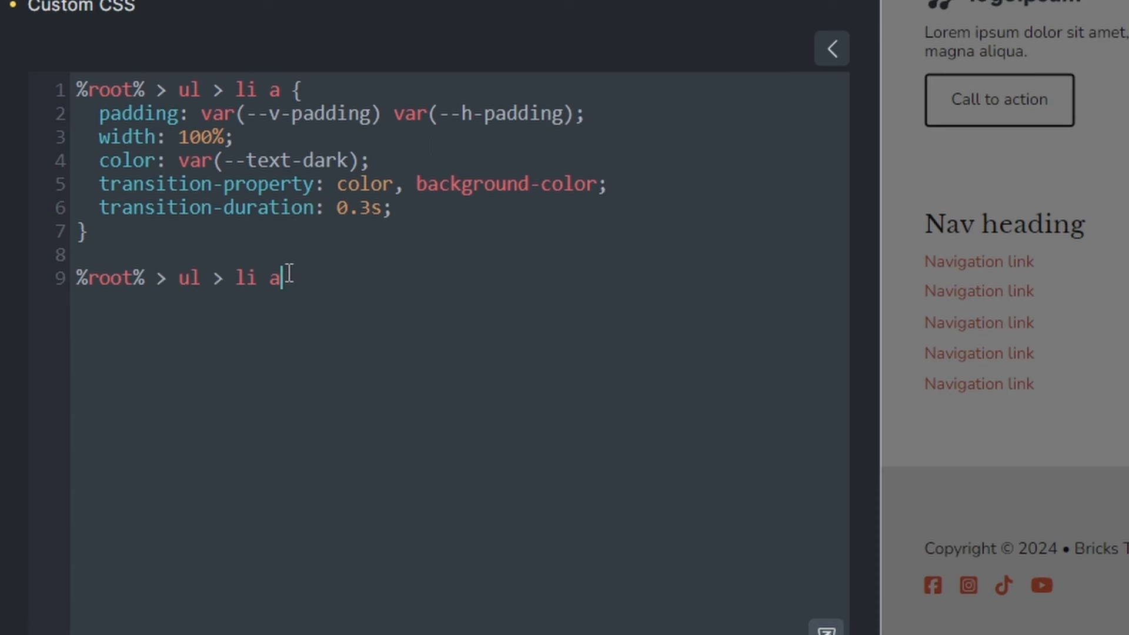
# Give the hover rule background-color: var(--action-ultra-light) and color: var(--action-hover)
pyautogui.press('Return')
pyautogui.write('background-color:')
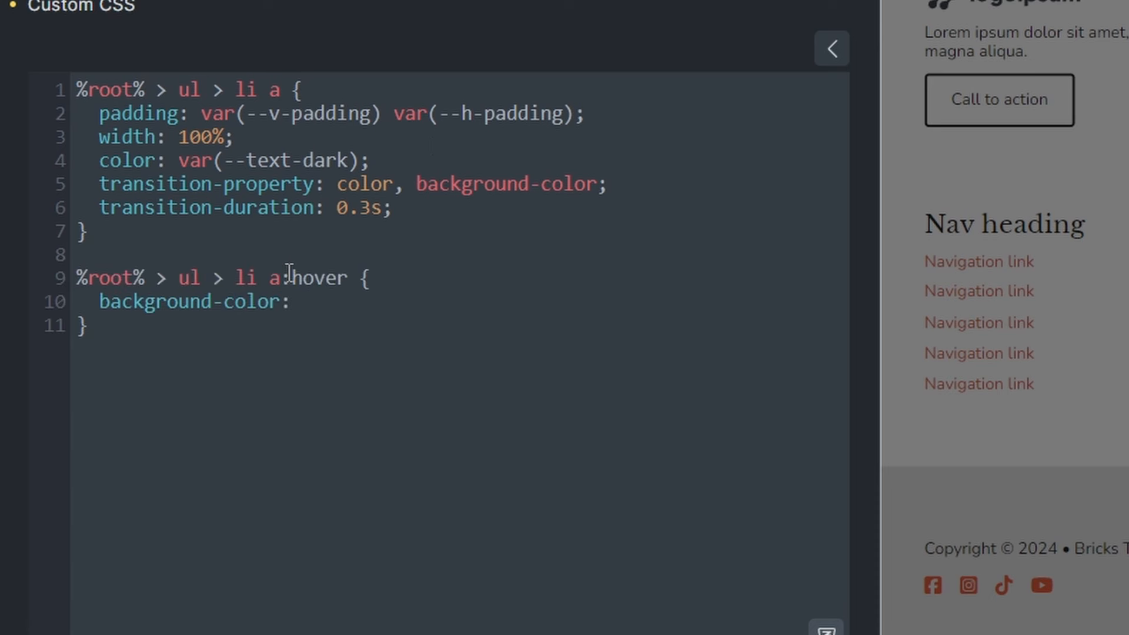
pyautogui.write(' var(--action-ultra-light')
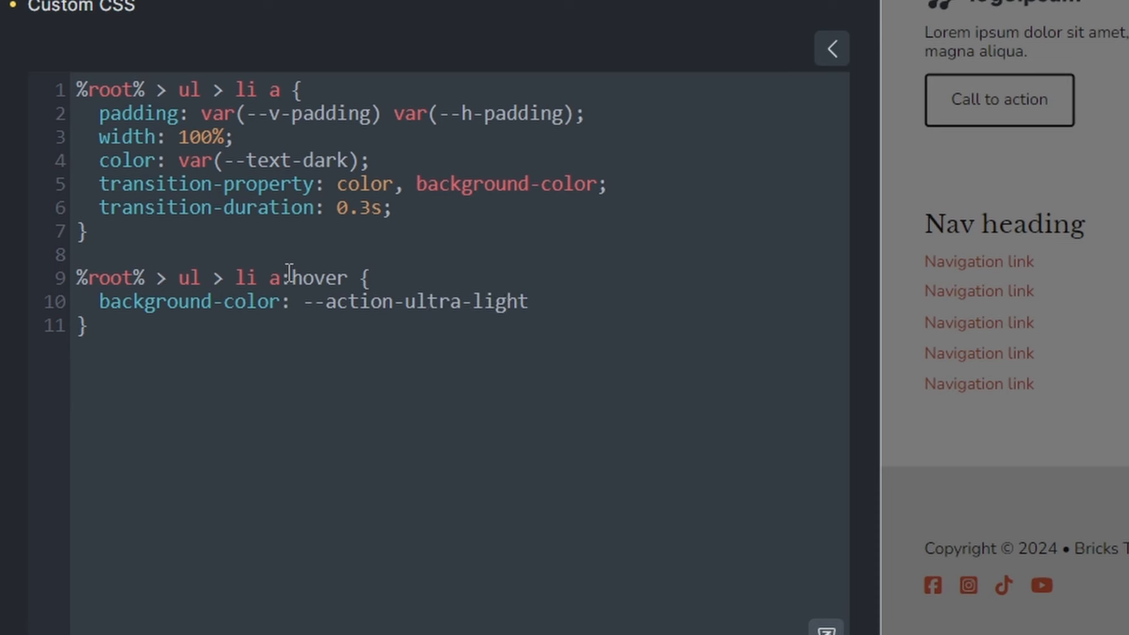
pyautogui.press('Return')
pyautogui.write(';')
pyautogui.press('Return')
pyautogui.write('color: --action-hover')
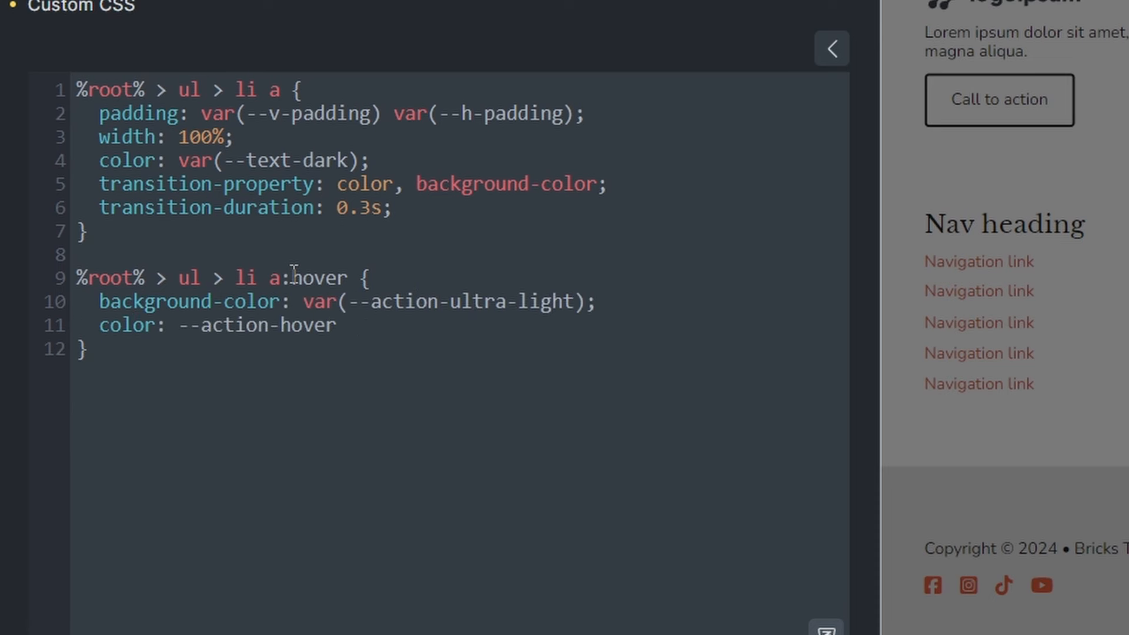
pyautogui.press('Return')
pyautogui.write(';')
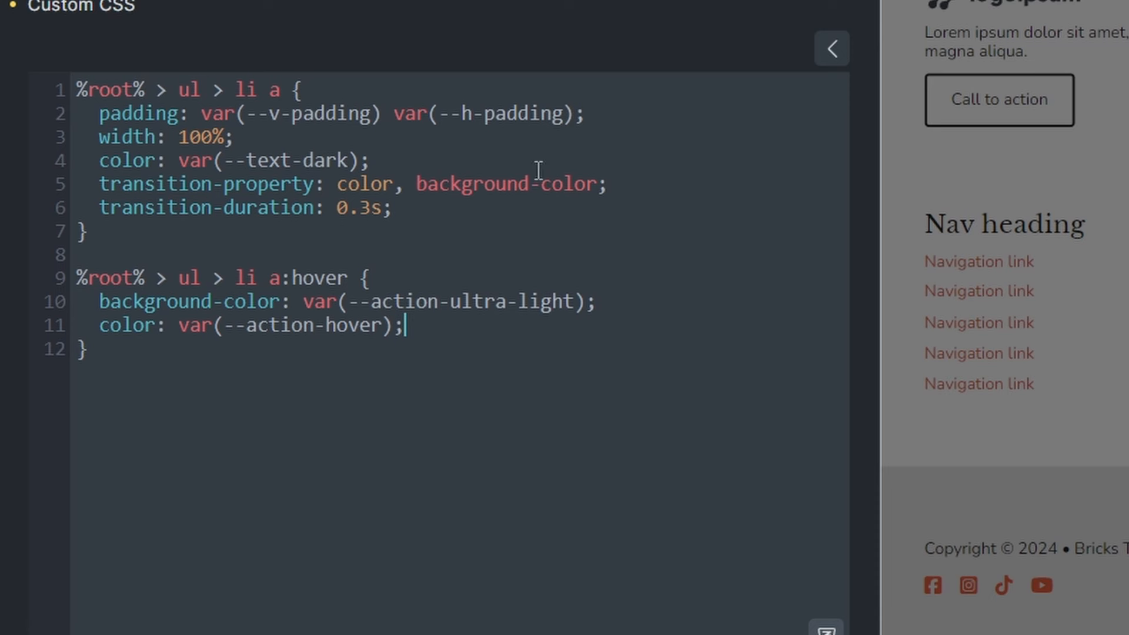
# Add border-radius: var(--fr-card-radius) after the color declaration in the mobile nav link rule and save the template
pyautogui.click(441, 203)
pyautogui.click(634, 155)
pyautogui.press('Return')
pyautogui.write('border-')
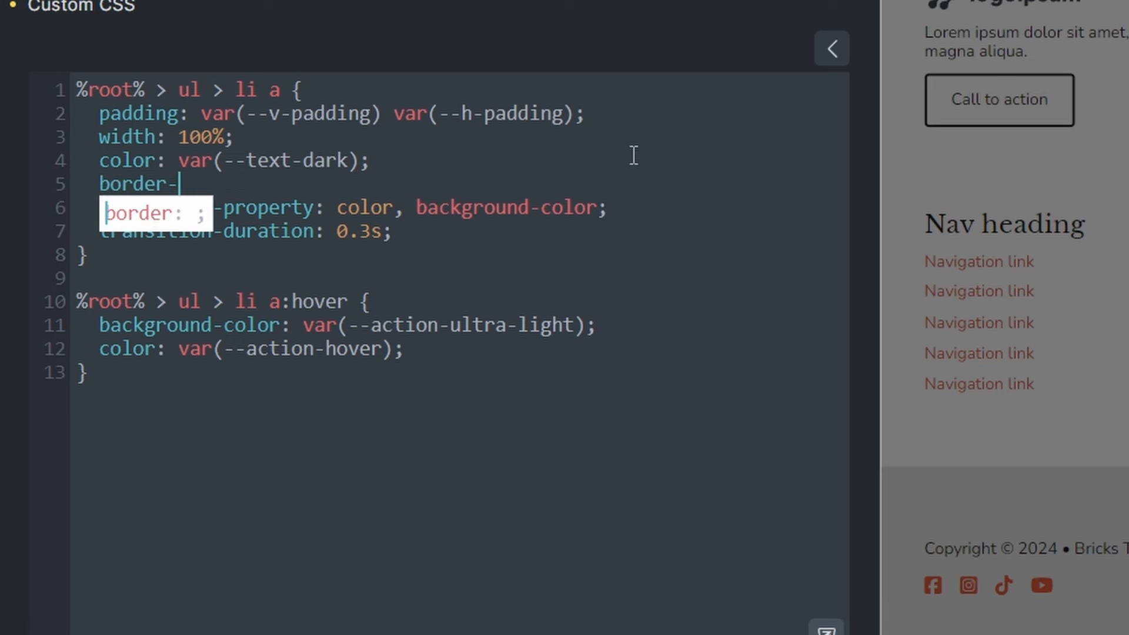
pyautogui.write('radius: var(')
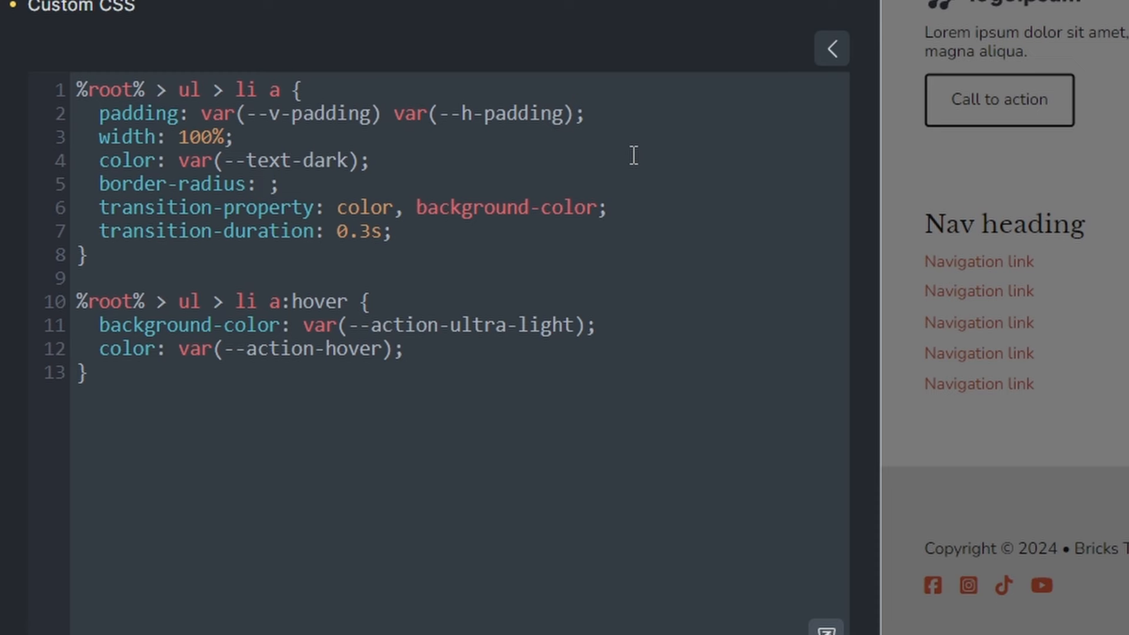
pyautogui.write('--fr-card-radius')
pyautogui.press('Return')
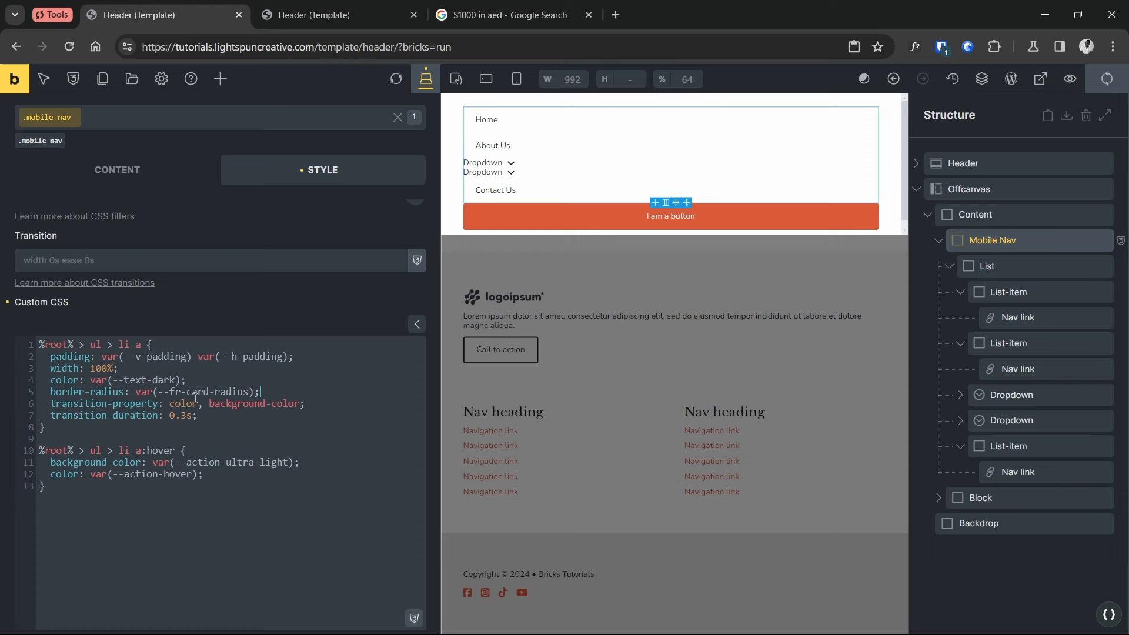
pyautogui.hotkey('ctrl', 's')
# Check the open mobile menu in the header preview, at a responsive width of 752 px and at full window width
pyautogui.click(353, 16)
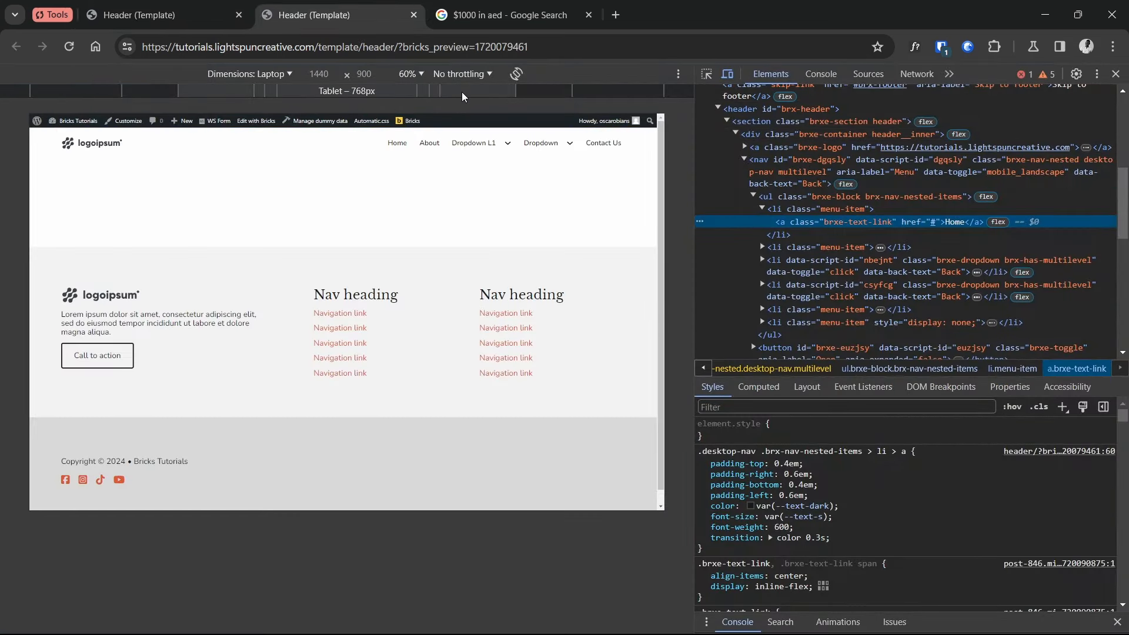
pyautogui.click(501, 91)
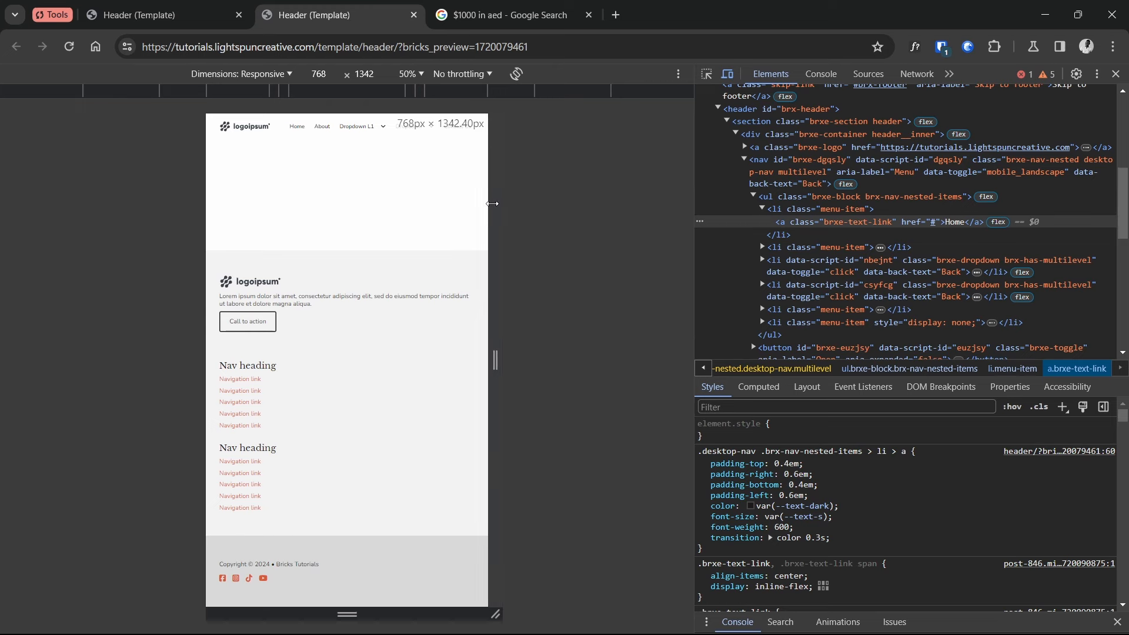
pyautogui.moveTo(495, 204); pyautogui.dragTo(489, 203)
pyautogui.click(463, 127)
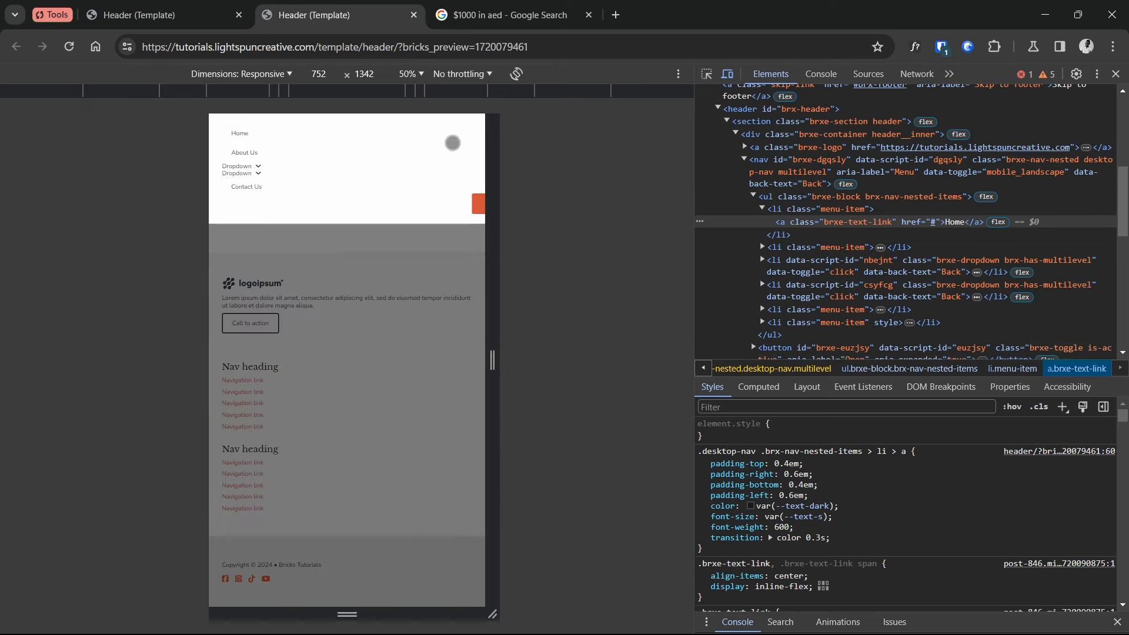
pyautogui.click(154, 14)
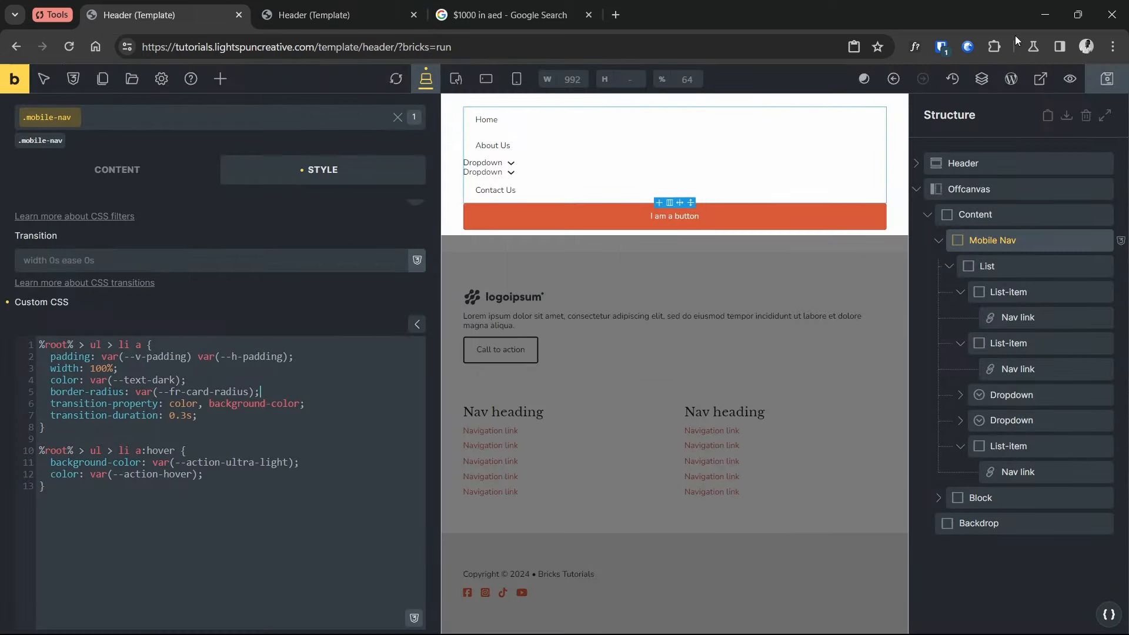
pyautogui.hotkey('ctrl', 'Tab')
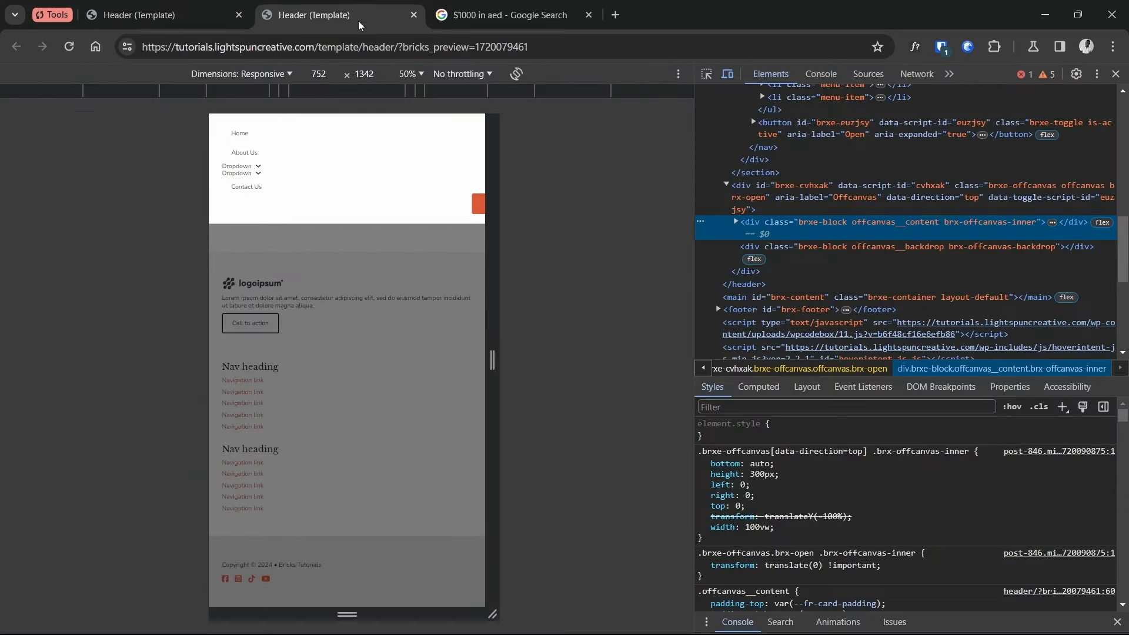
pyautogui.click(1115, 75)
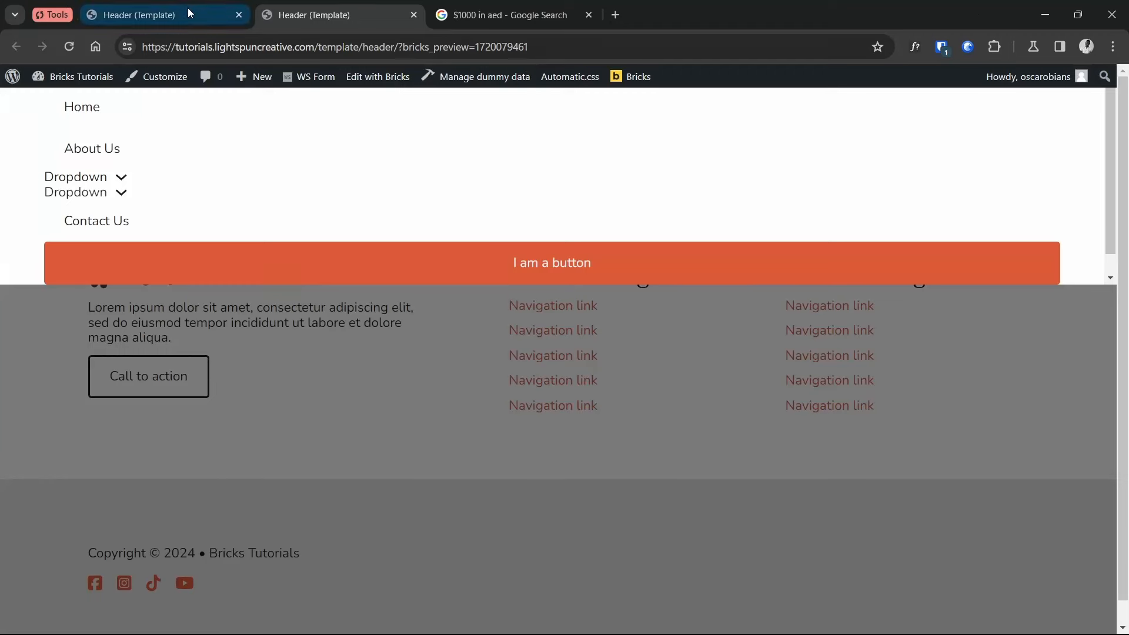
# Return to the header template editor and try fit-content as the Offcanvas element's height
pyautogui.click(170, 14)
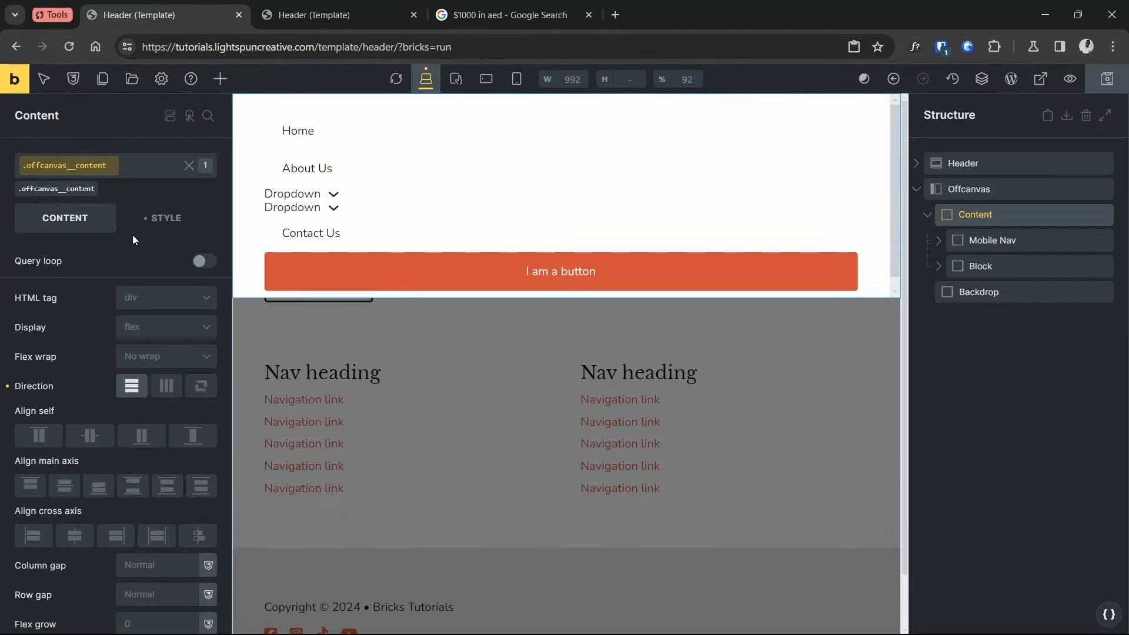
pyautogui.click(969, 194)
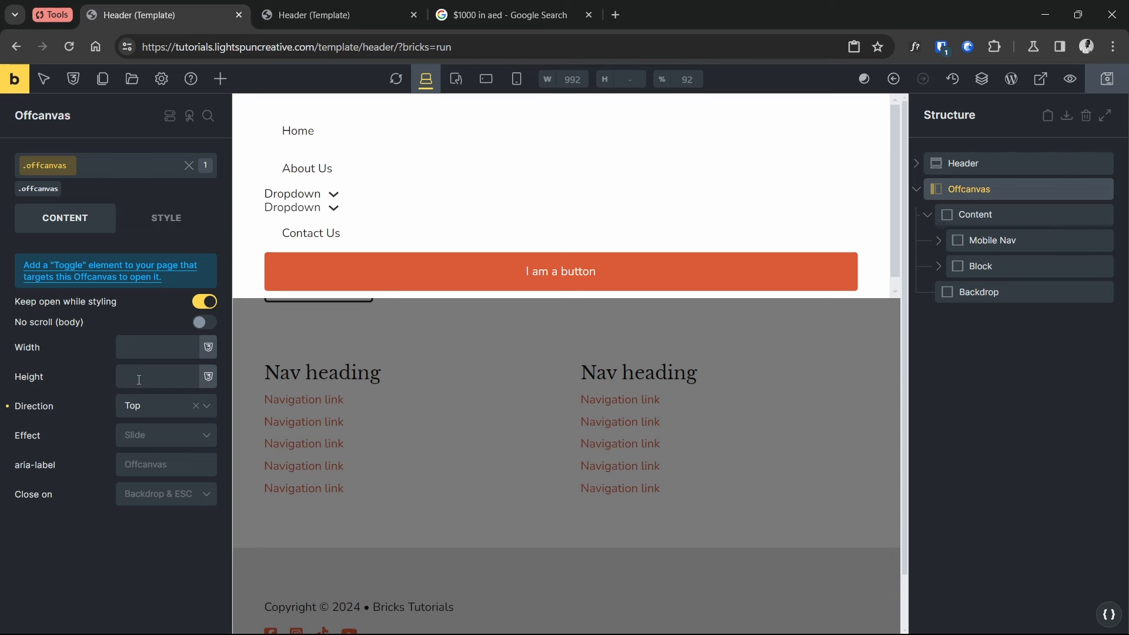
pyautogui.click(140, 380)
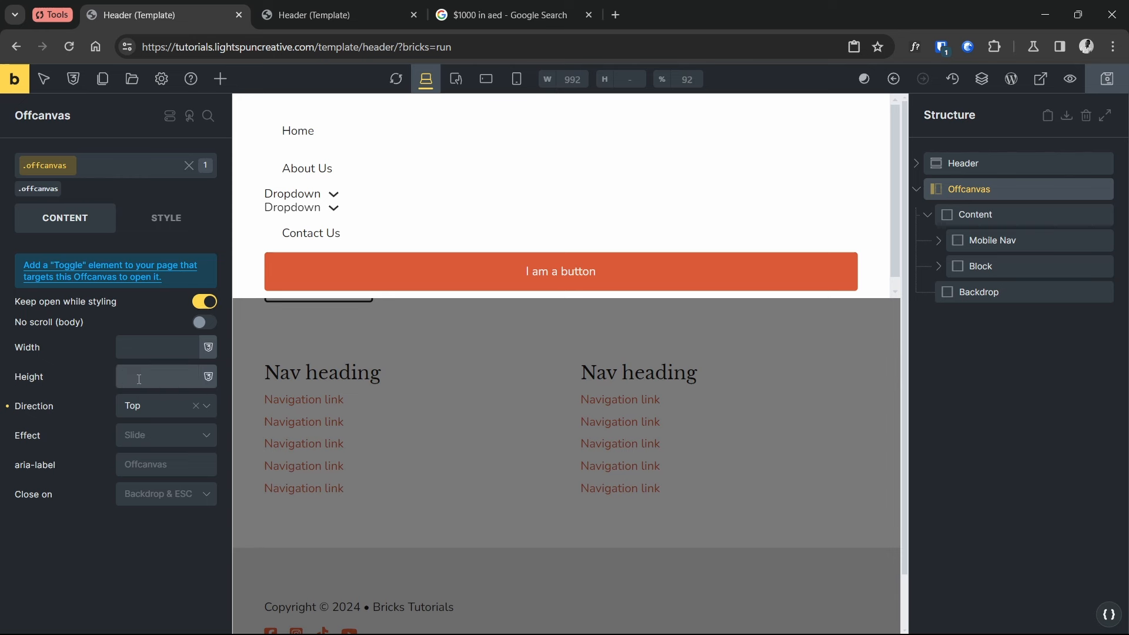
pyautogui.write('fit-content')
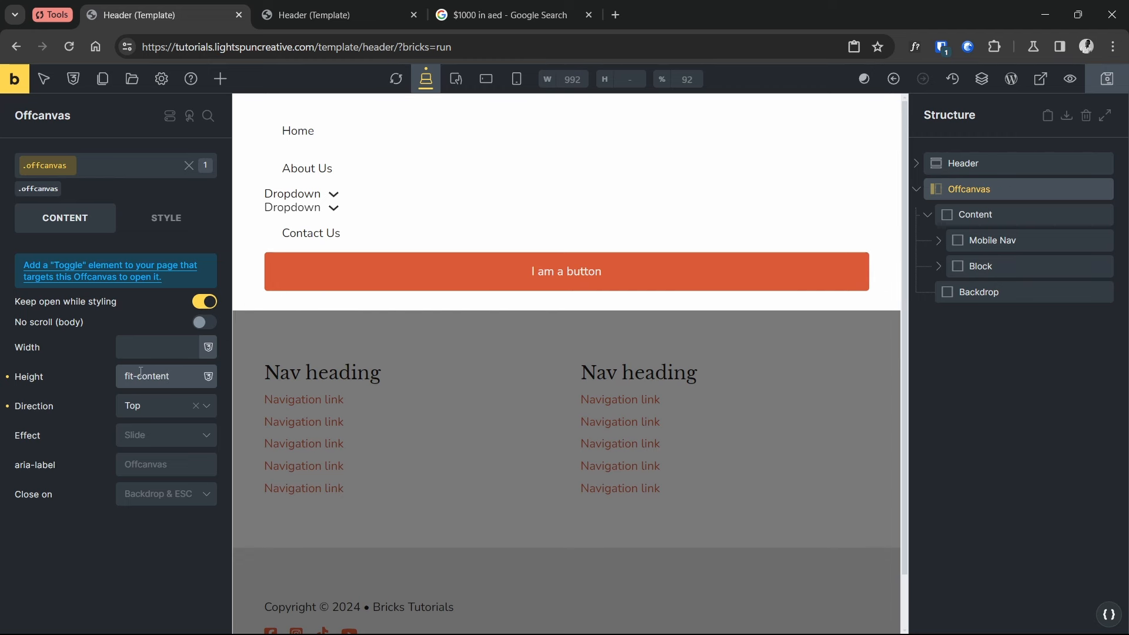
# Set the Offcanvas element's height to 100% and save the template
pyautogui.moveTo(176, 375); pyautogui.dragTo(83, 374)
pyautogui.write('100%')
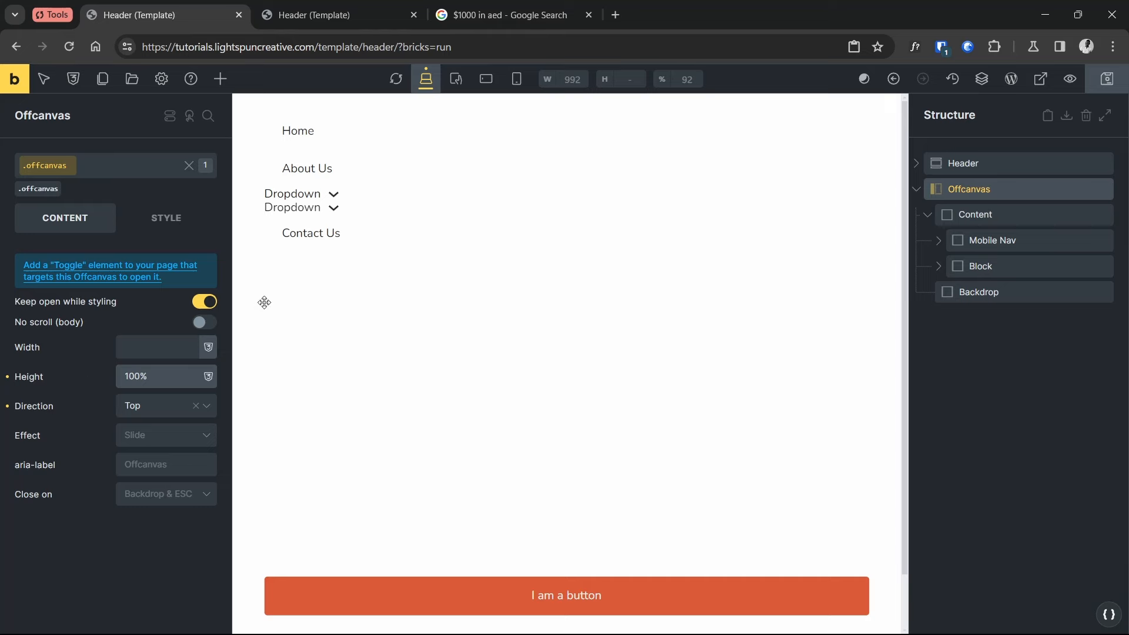
pyautogui.click(1107, 78)
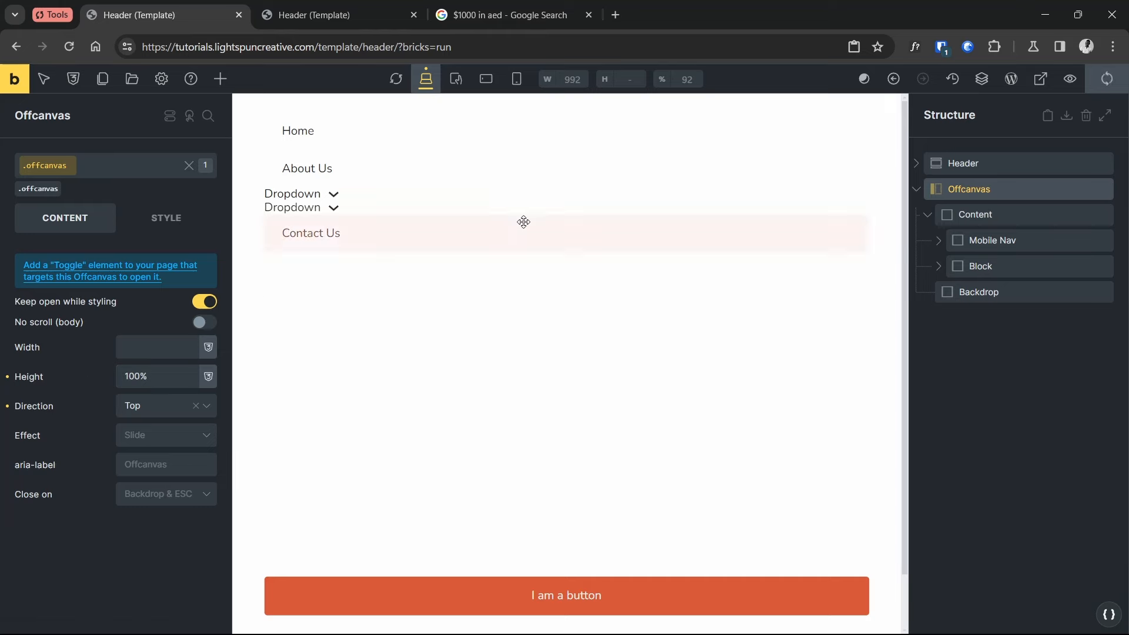
# Switch to the header preview, show it in the responsive device view with developer tools, and open the mobile menu
pyautogui.click(293, 14)
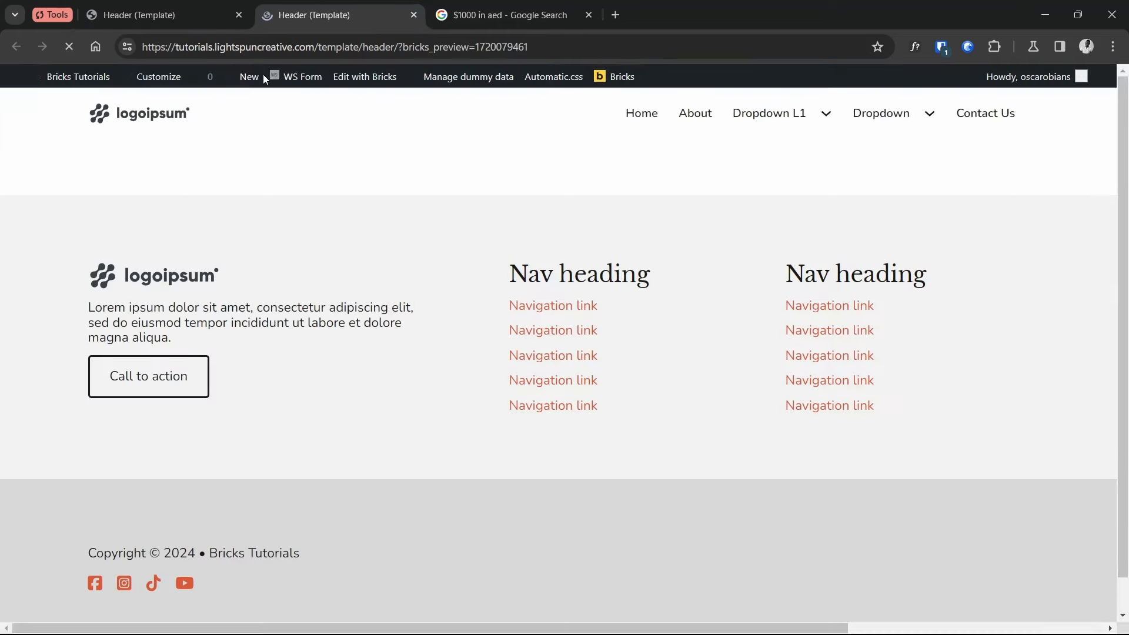
pyautogui.hotkey('ctrl', 'shift', 'i')
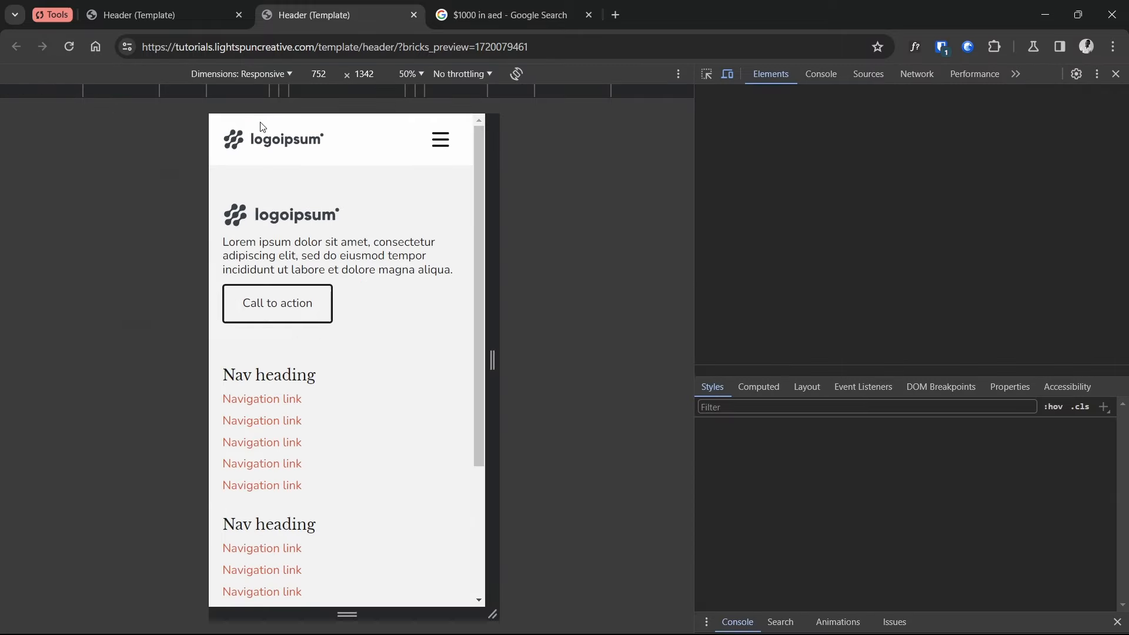
pyautogui.click(462, 128)
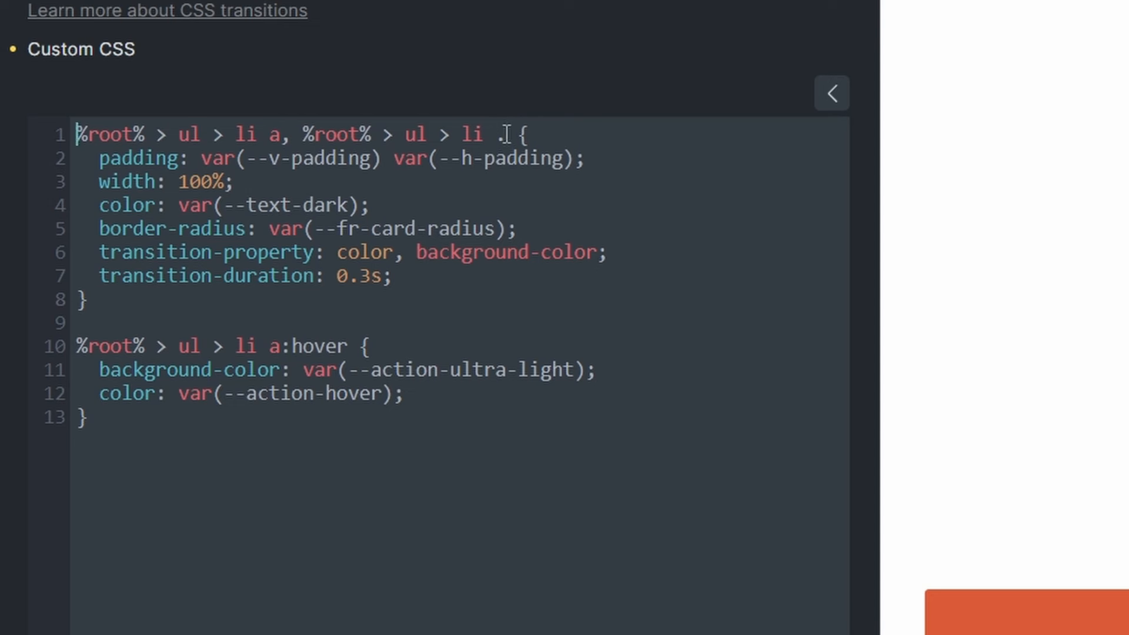
# Complete the second selector of the mobile nav link rule as %root% > ul > li .brx-submenu-toggle
pyautogui.click(507, 132)
pyautogui.write('%root% > ul > li a')
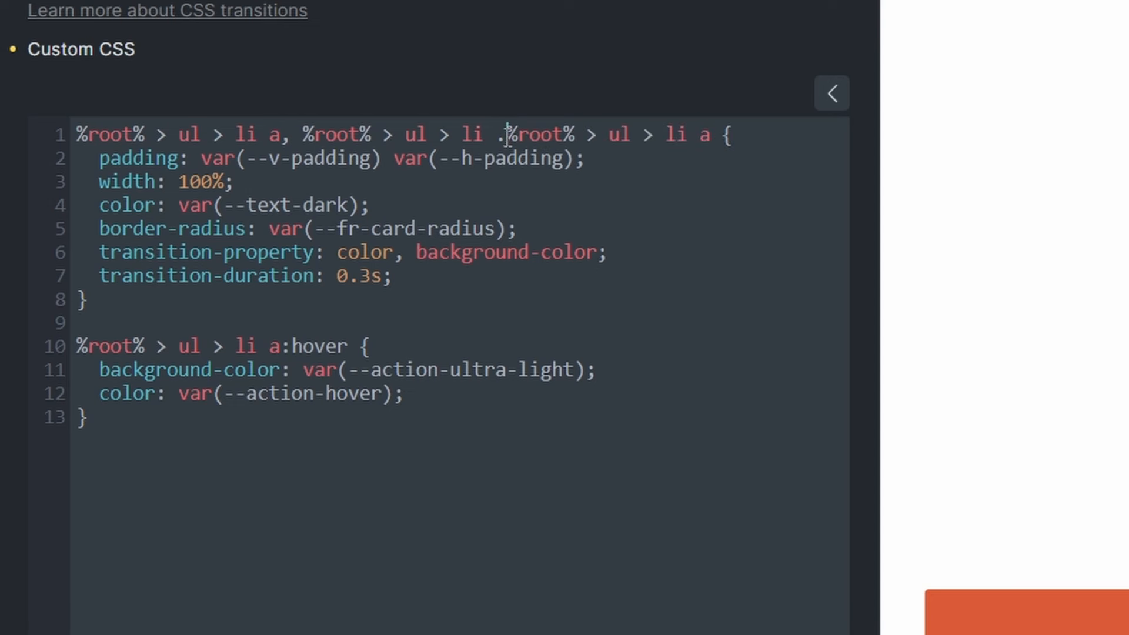
pyautogui.moveTo(507, 135); pyautogui.dragTo(712, 138)
pyautogui.press('BackSpace')
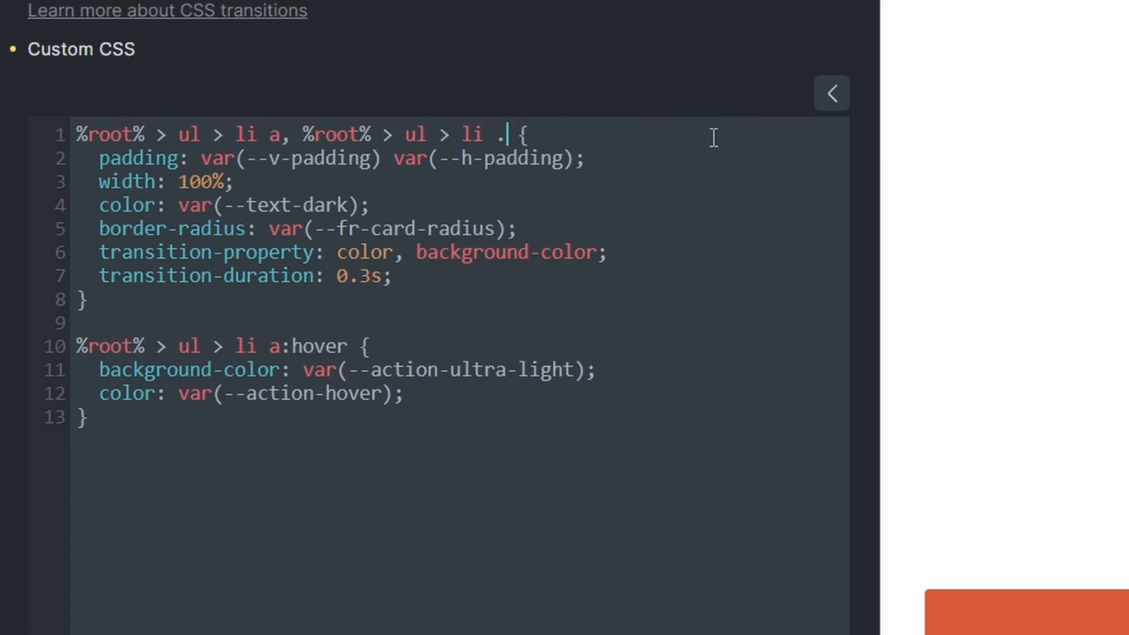
pyautogui.press('super+v')
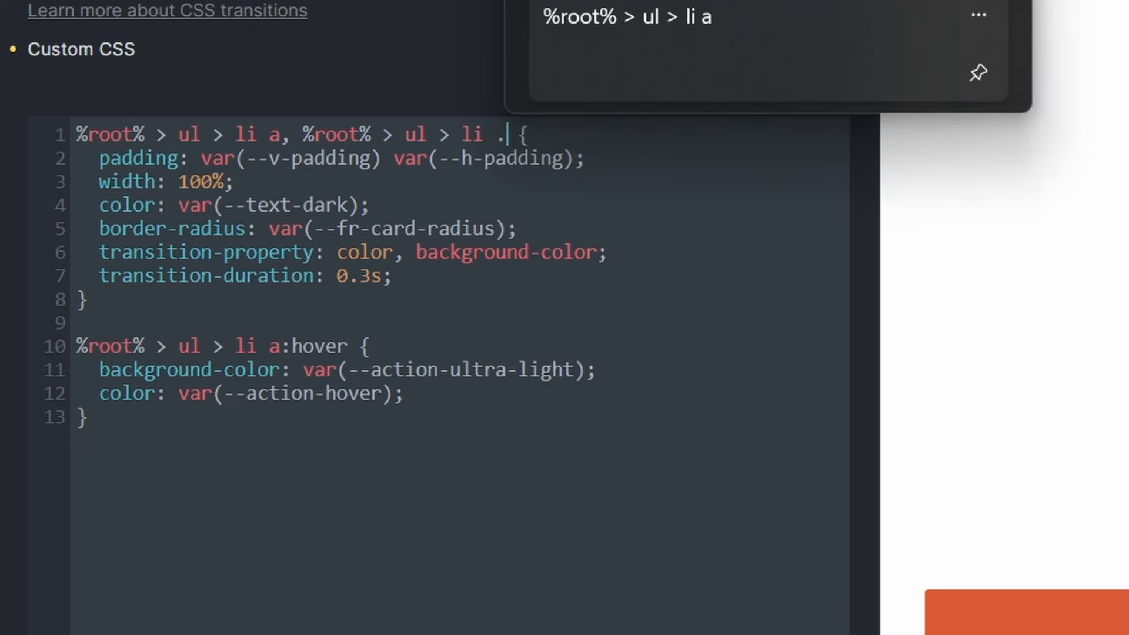
pyautogui.press('Return')
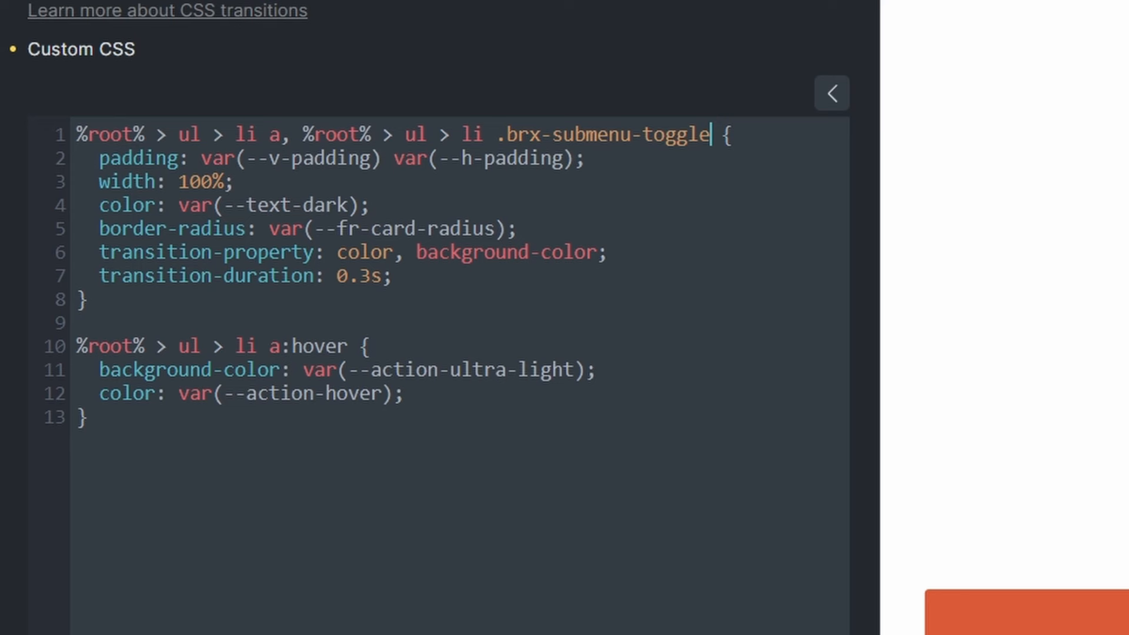
# Extend the link hover rule with the copied selector as %root% > ul > li .brx-submenu-toggle:hover
pyautogui.moveTo(710, 135); pyautogui.dragTo(304, 136)
pyautogui.hotkey('ctrl', 'c')
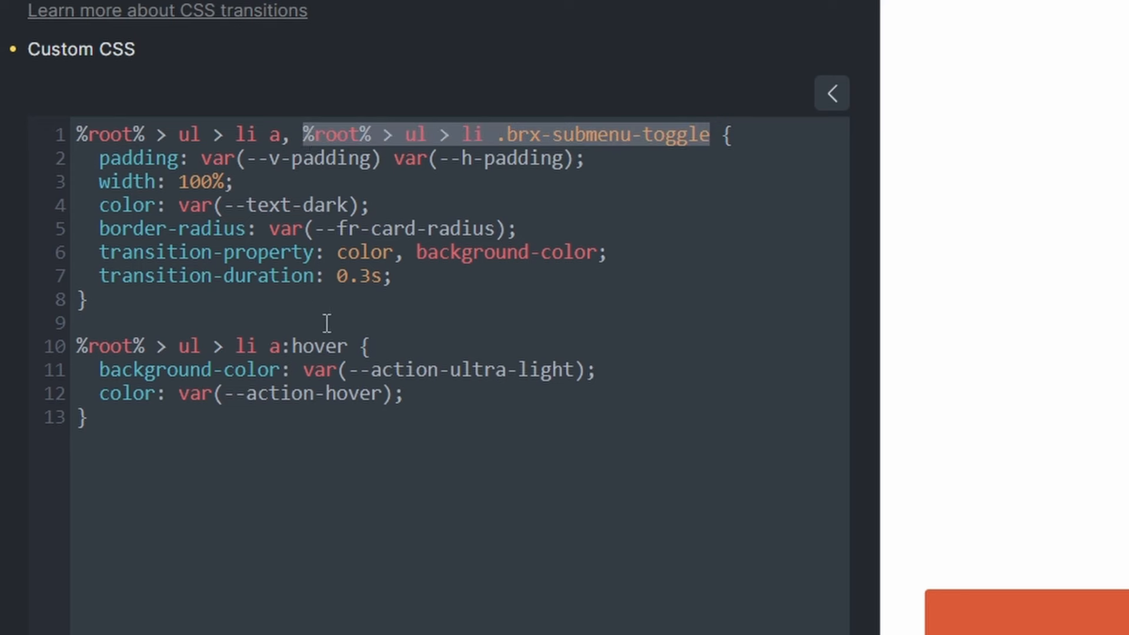
pyautogui.click(352, 350)
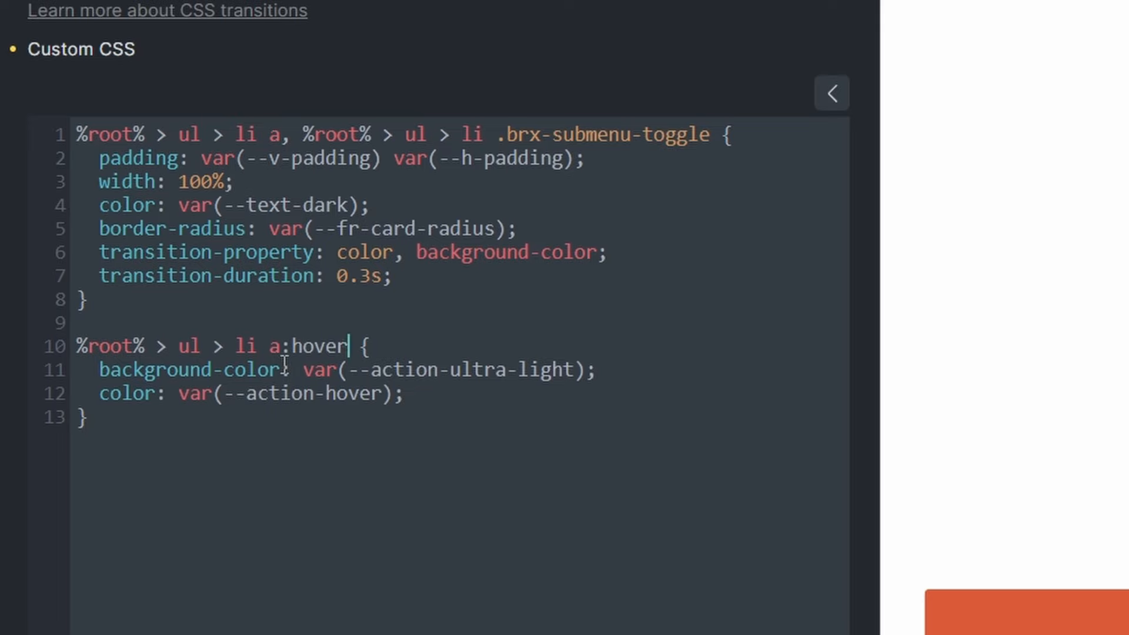
pyautogui.write(',')
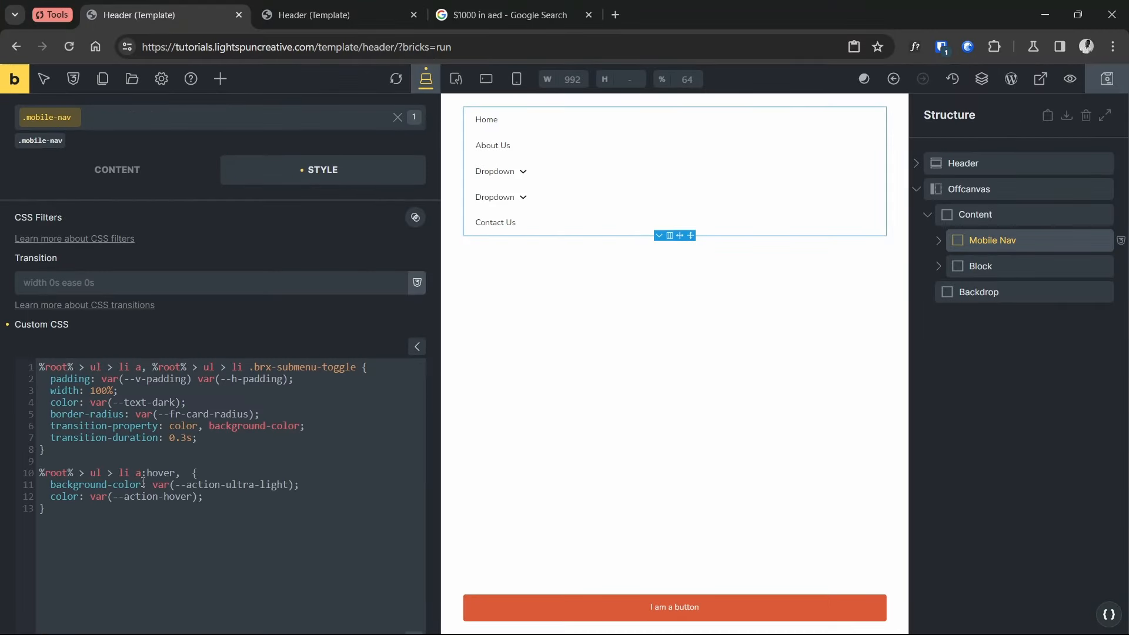
pyautogui.hotkey('ctrl', 'v')
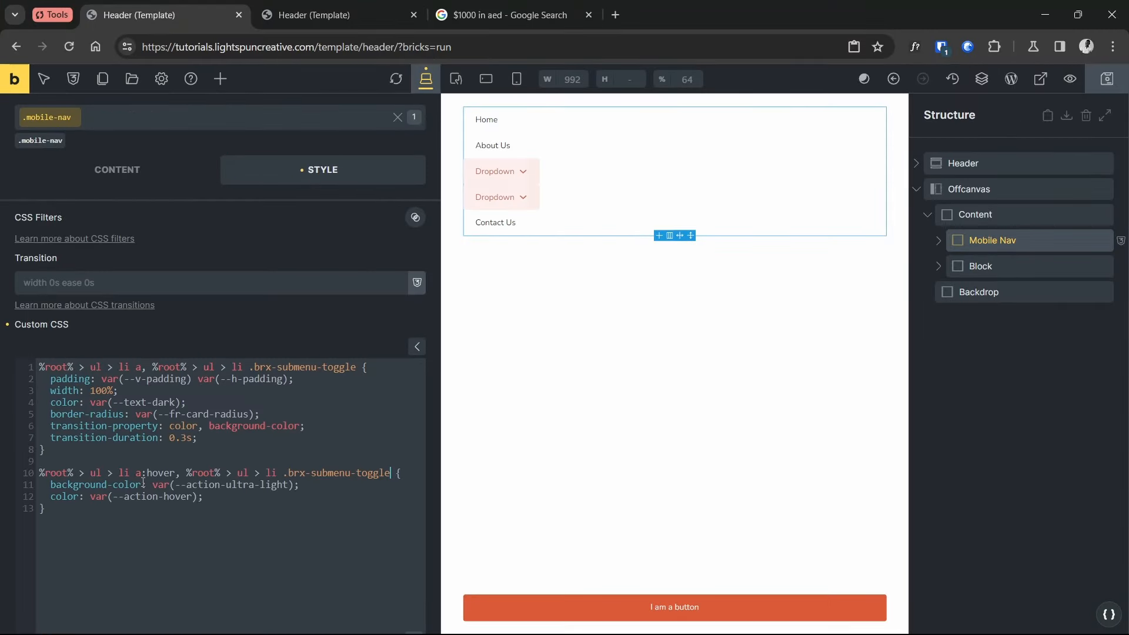
pyautogui.write(':hover')
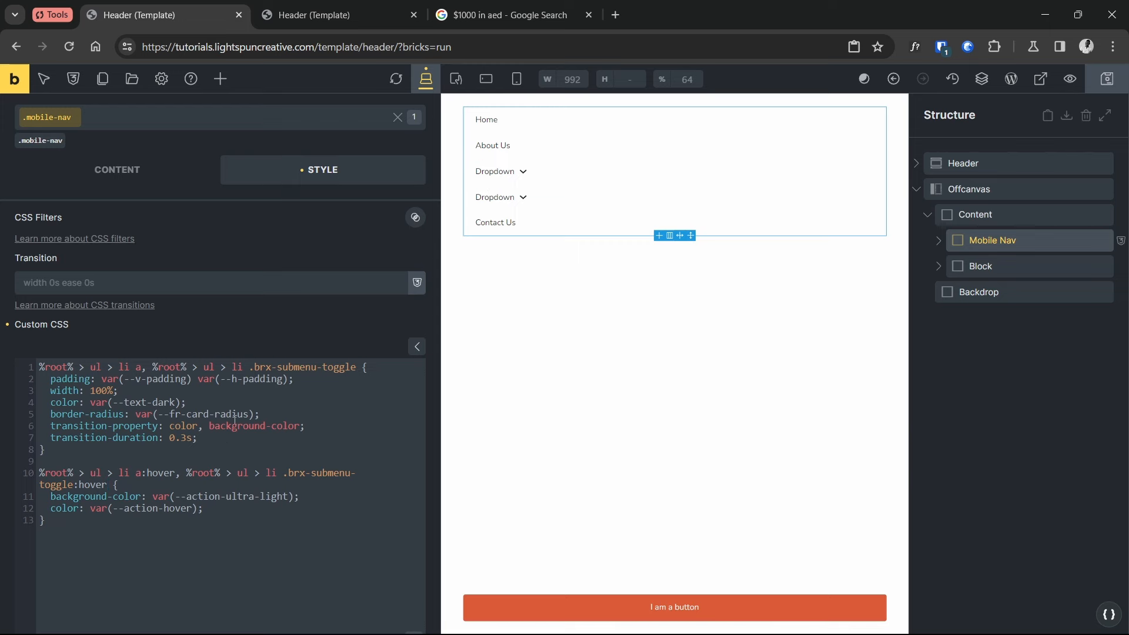
# Inspect the first dropdown's list item in the header preview, copy its brxe-dropdown class name, and return to the template editor
pyautogui.click(303, 6)
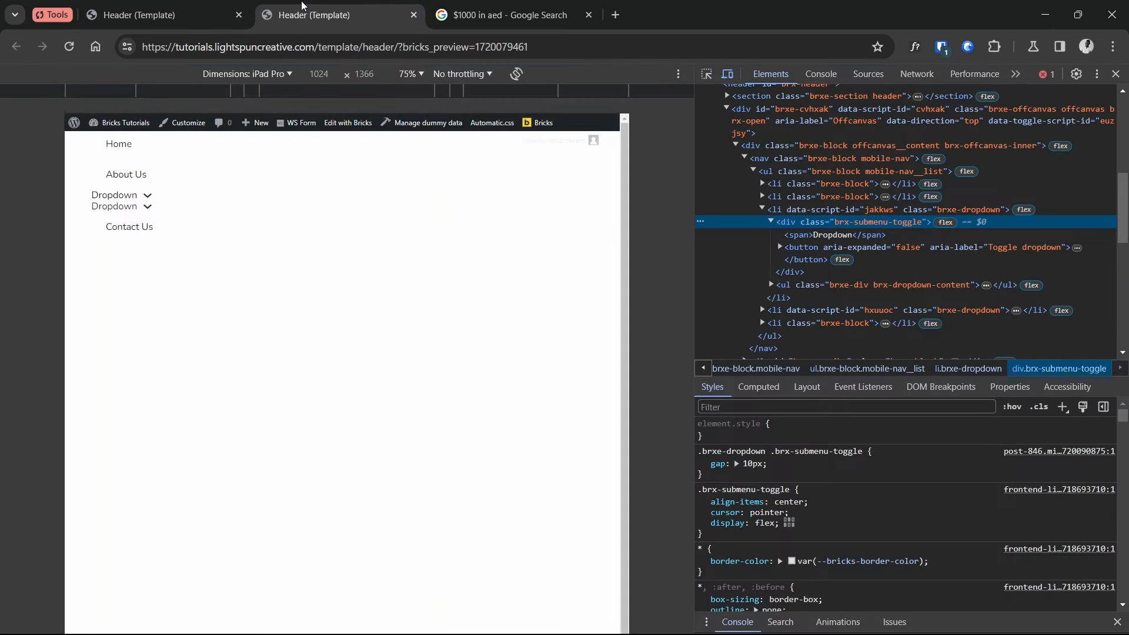
pyautogui.click(705, 73)
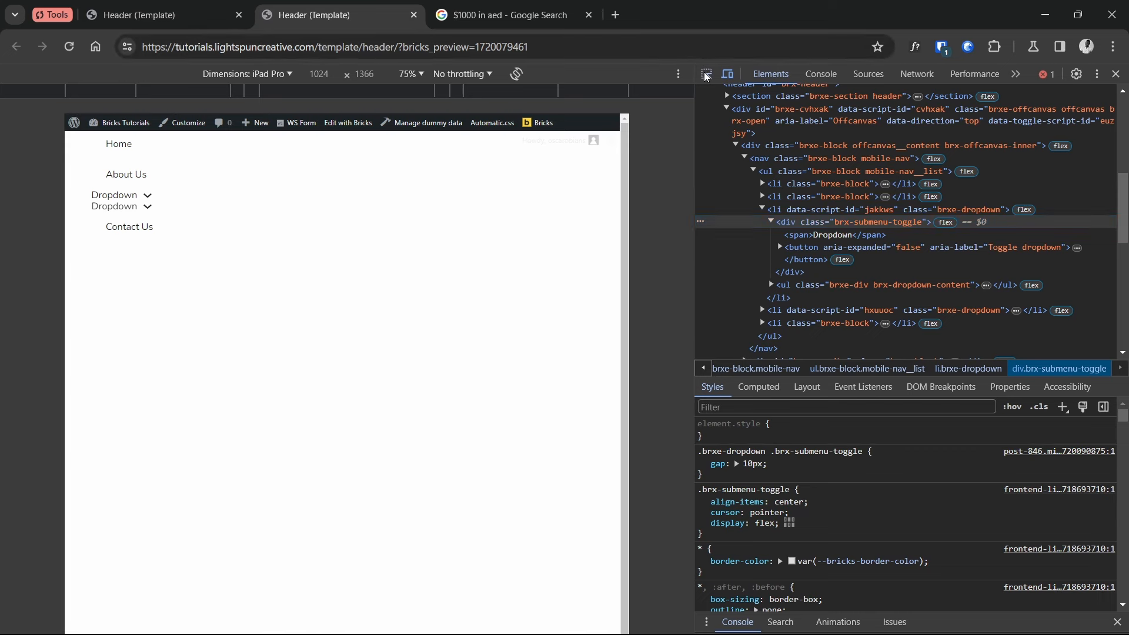
pyautogui.click(795, 209)
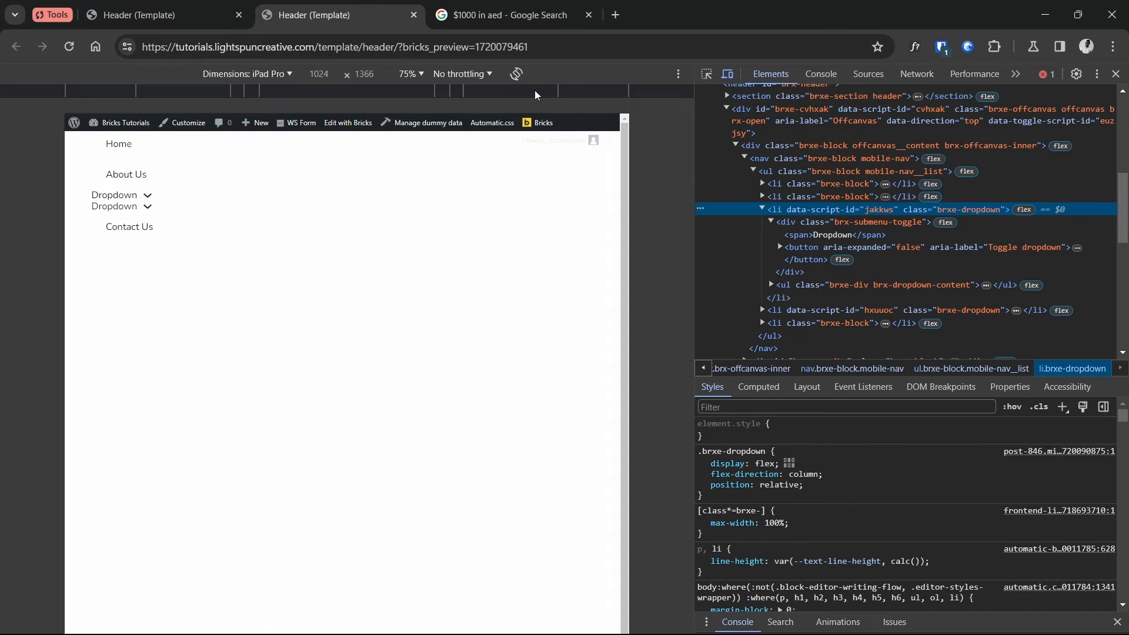
pyautogui.click(151, 16)
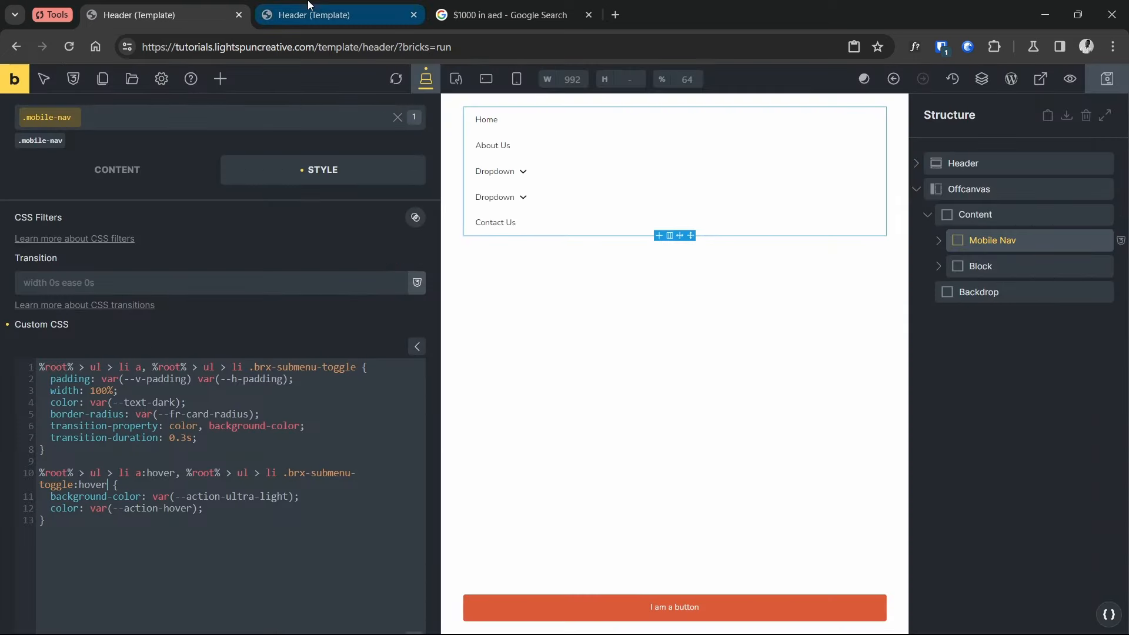
pyautogui.click(329, 15)
pyautogui.doubleClick(970, 210)
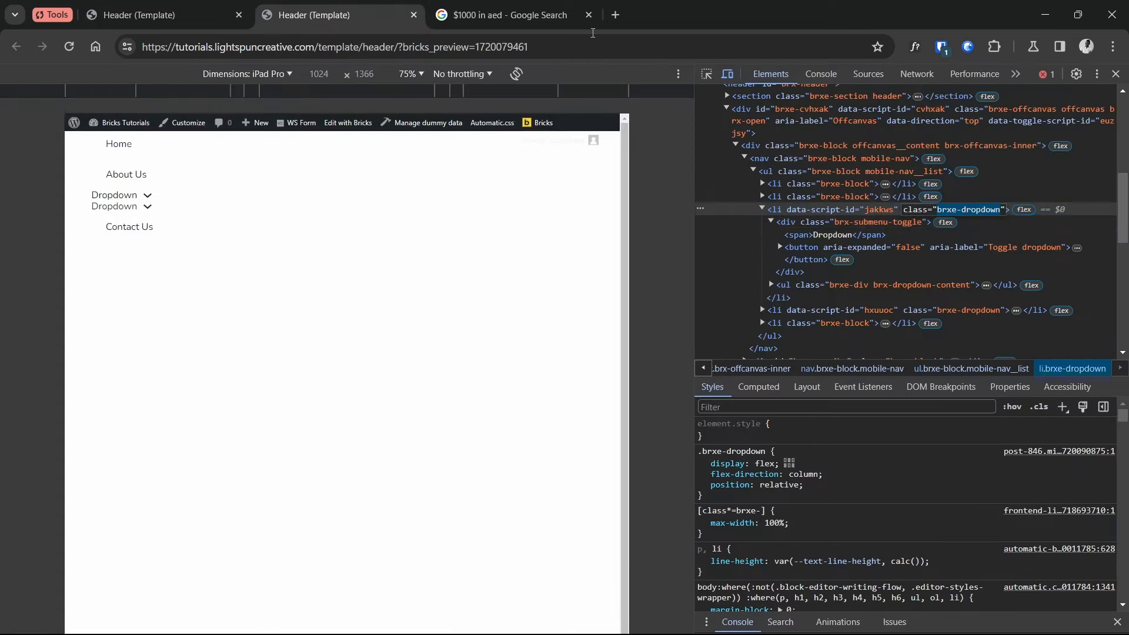
pyautogui.click(155, 15)
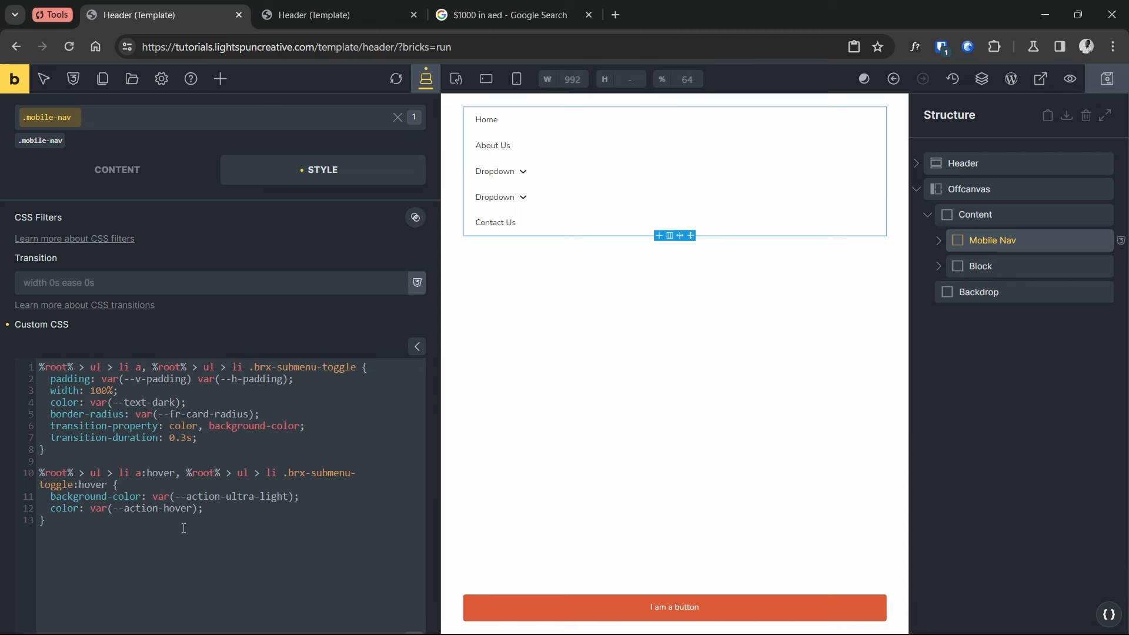
# Add a %root% .brxe-dropdown rule with width: 100% at the end of the mobile nav's custom CSS
pyautogui.write('%root% >')
pyautogui.press('BackSpace')
pyautogui.write('brxe-dropdown')
pyautogui.hotkey('ctrl', 'Left')
pyautogui.write('.')
pyautogui.press('End')
pyautogui.write('{')
pyautogui.press('Return')
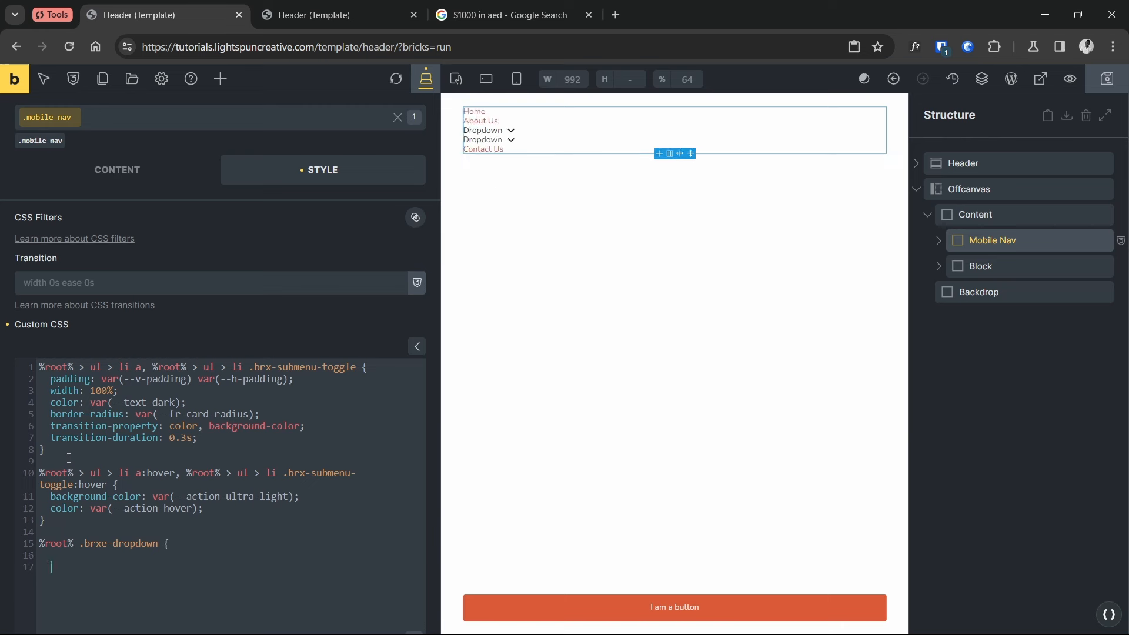
pyautogui.write('width: 100%;')
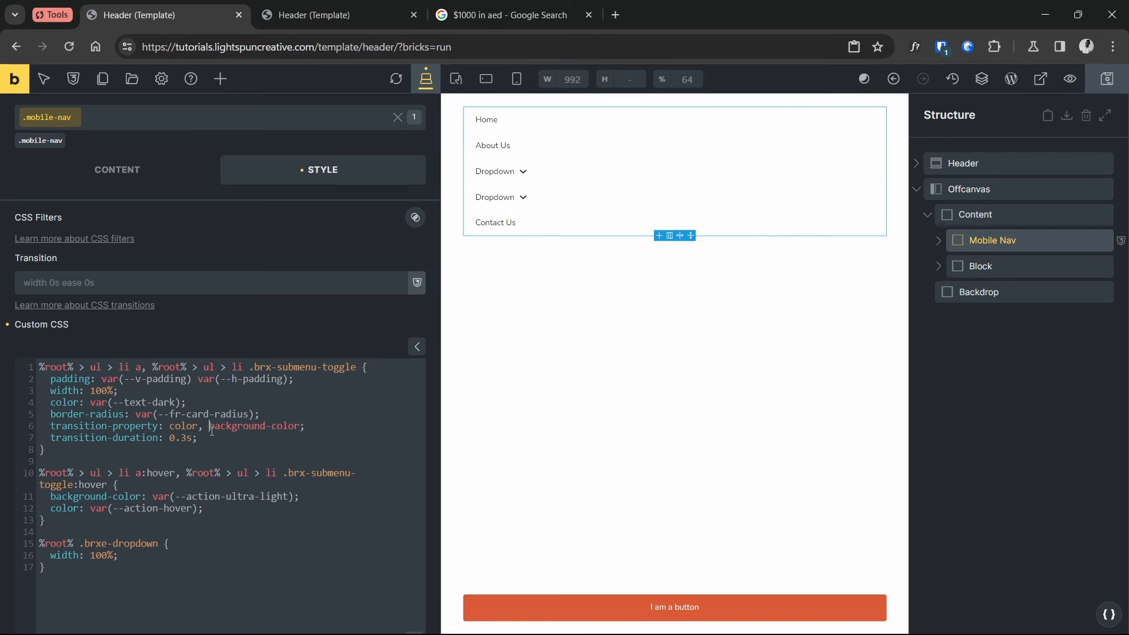
# Try justify-content: space-between on the .brx-submenu-toggle rule in the preview's style inspector and remove it again
pyautogui.click(332, 15)
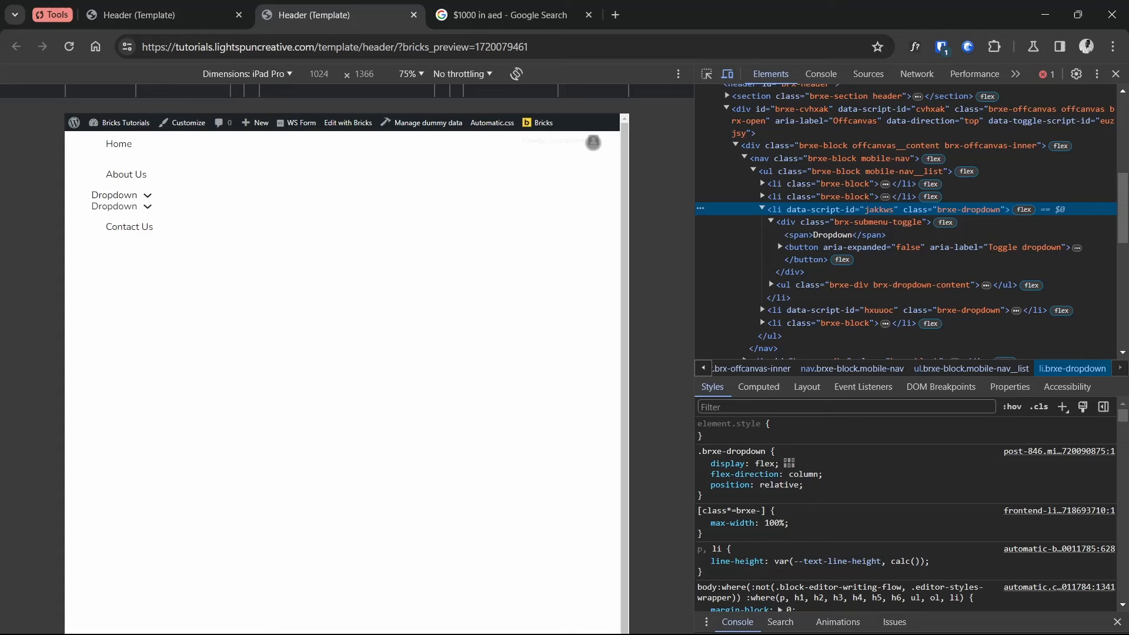
pyautogui.click(810, 234)
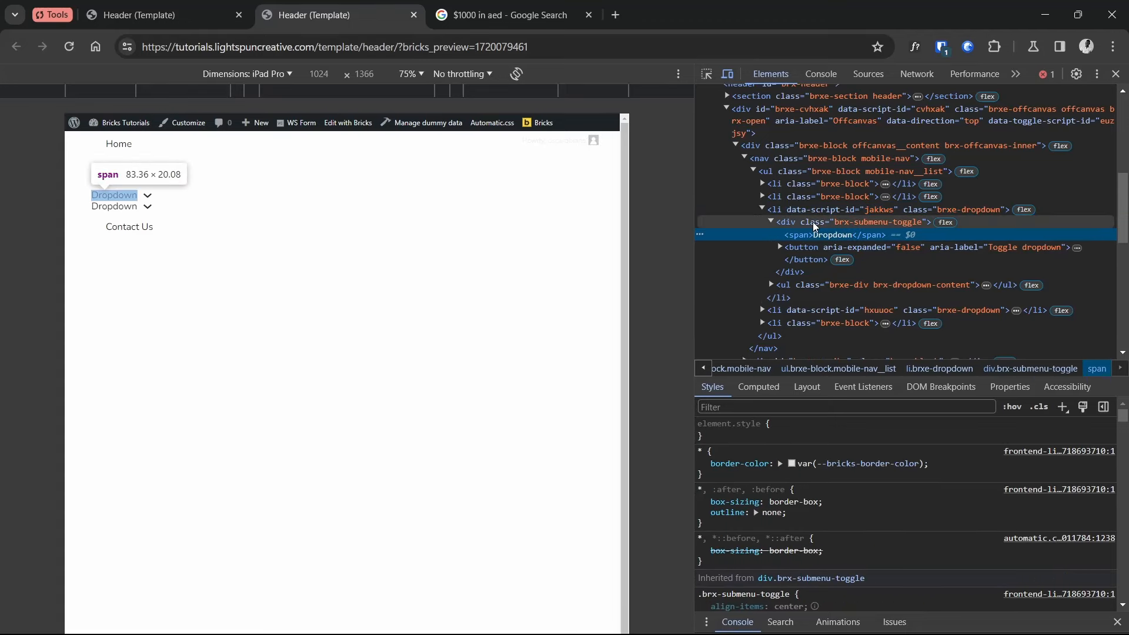
pyautogui.scroll(-2, 807, 475)
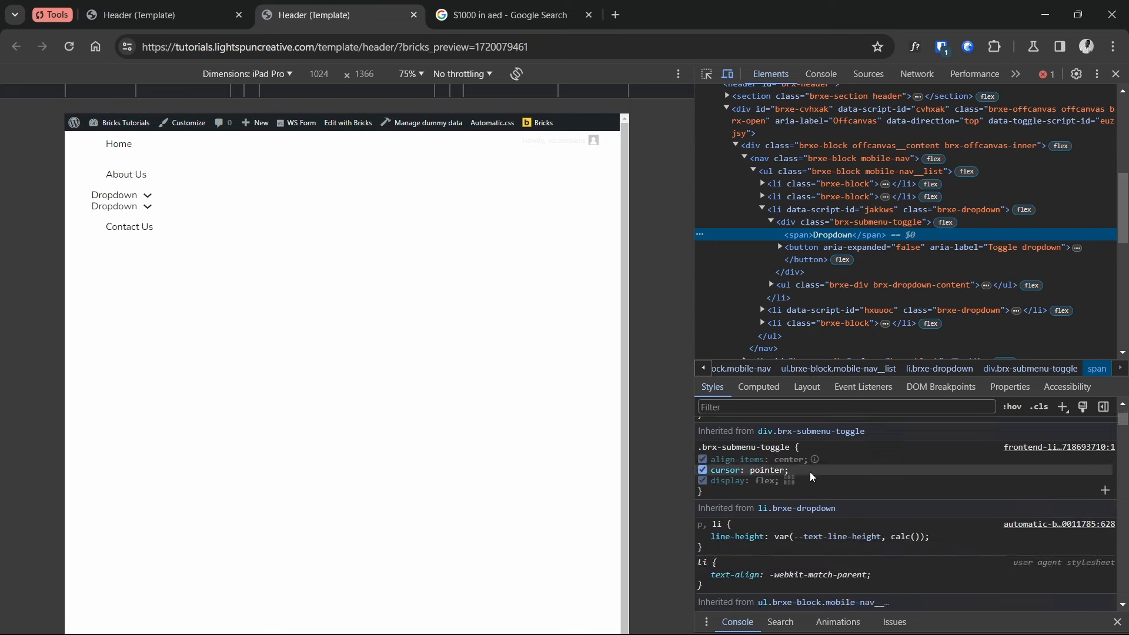
pyautogui.scroll(1, 817, 471)
pyautogui.scroll(2, 824, 494)
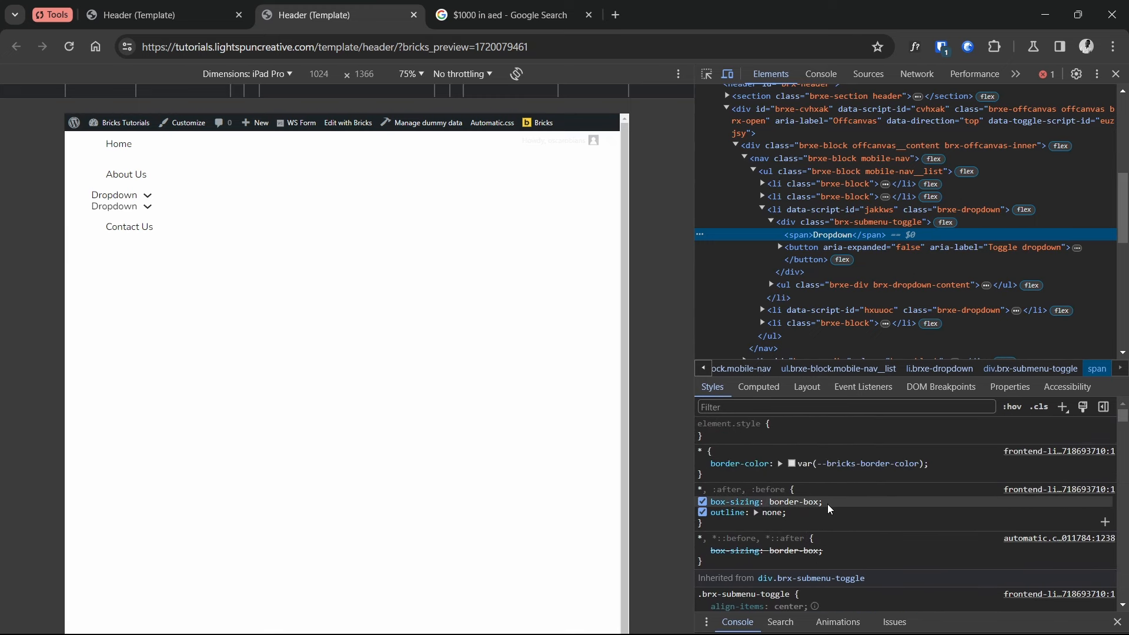
pyautogui.scroll(-1, 815, 535)
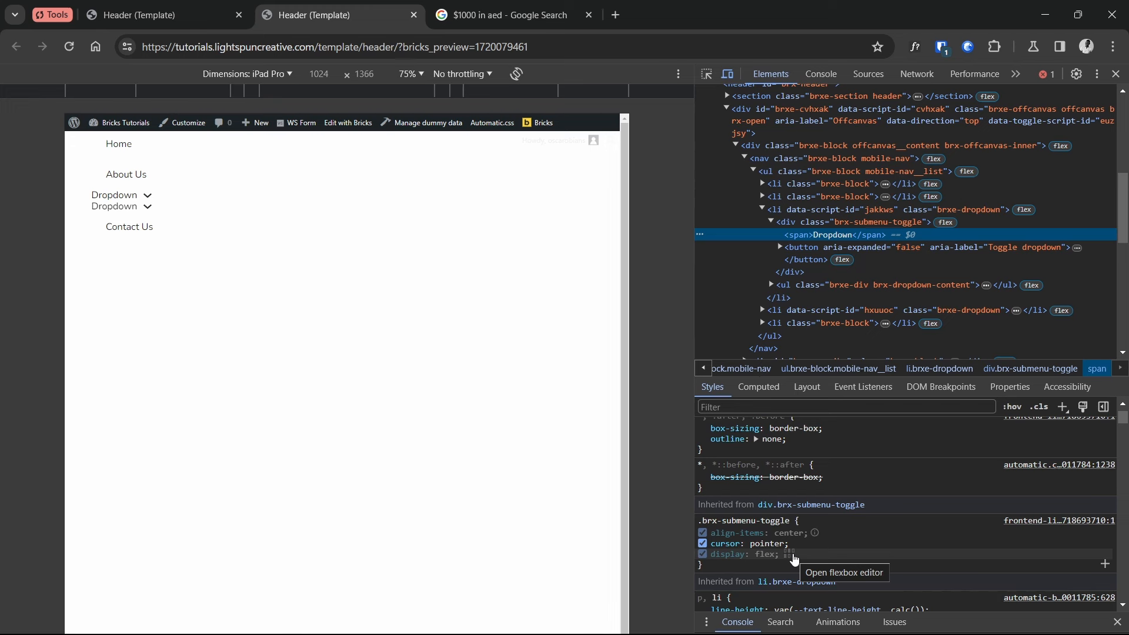
pyautogui.click(790, 555)
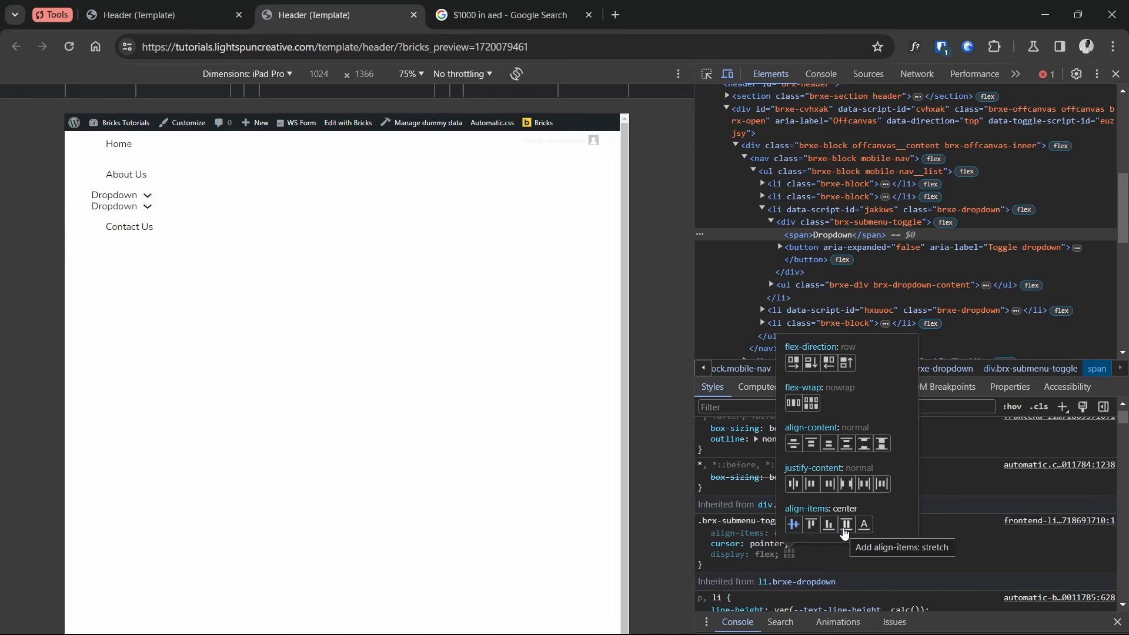
pyautogui.click(848, 488)
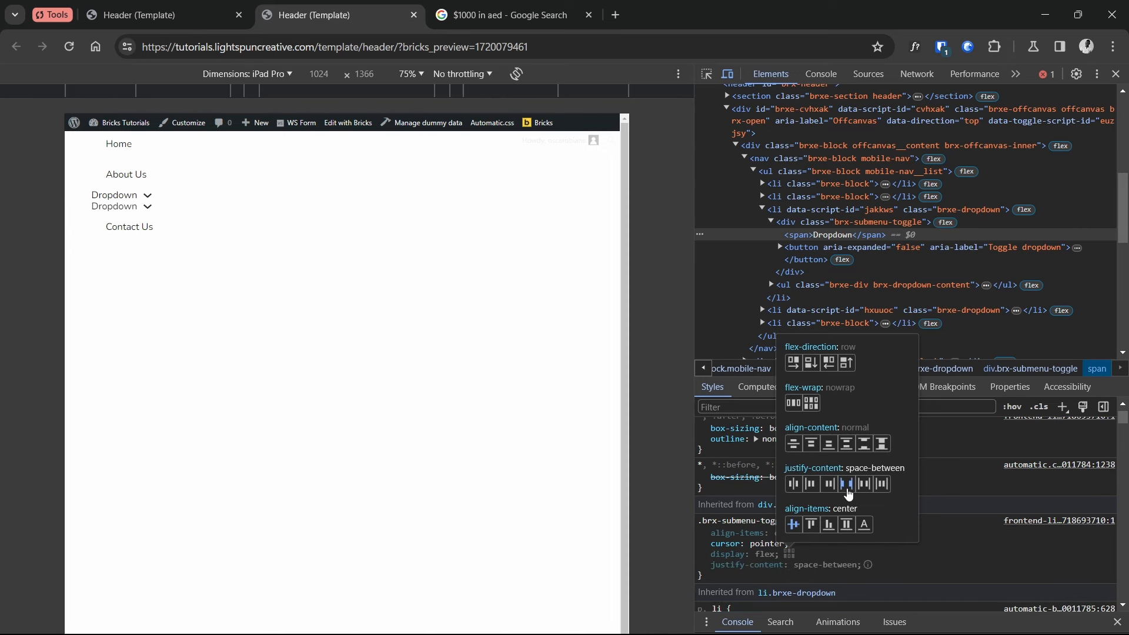
pyautogui.click(848, 489)
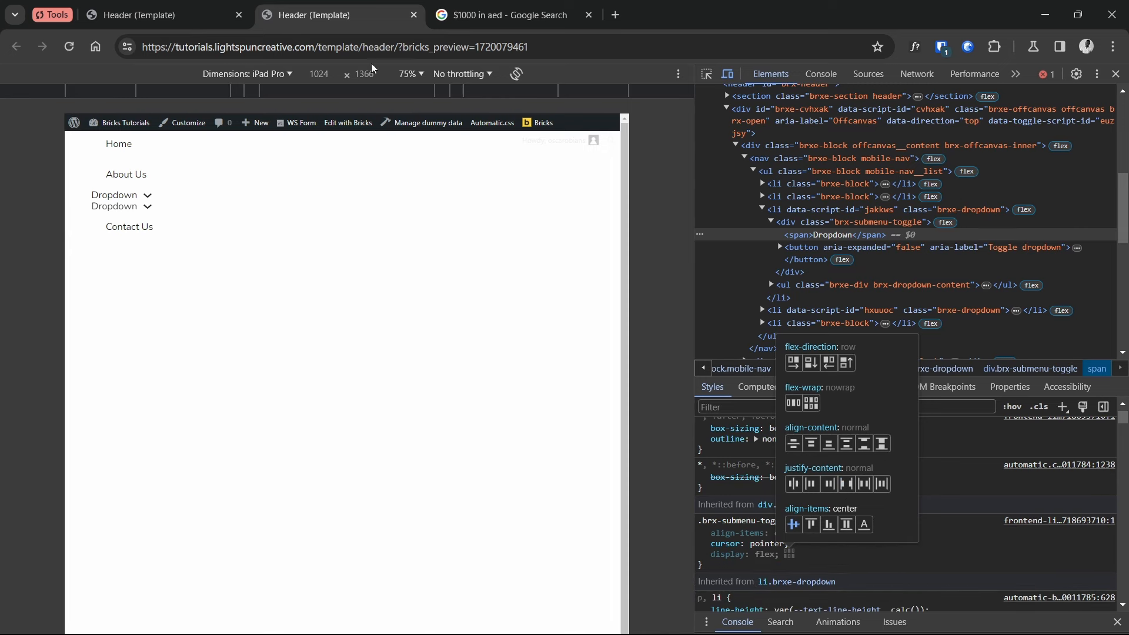
# Add justify-content: space-between after the transition duration in the mobile nav link rule and save the template
pyautogui.click(179, 22)
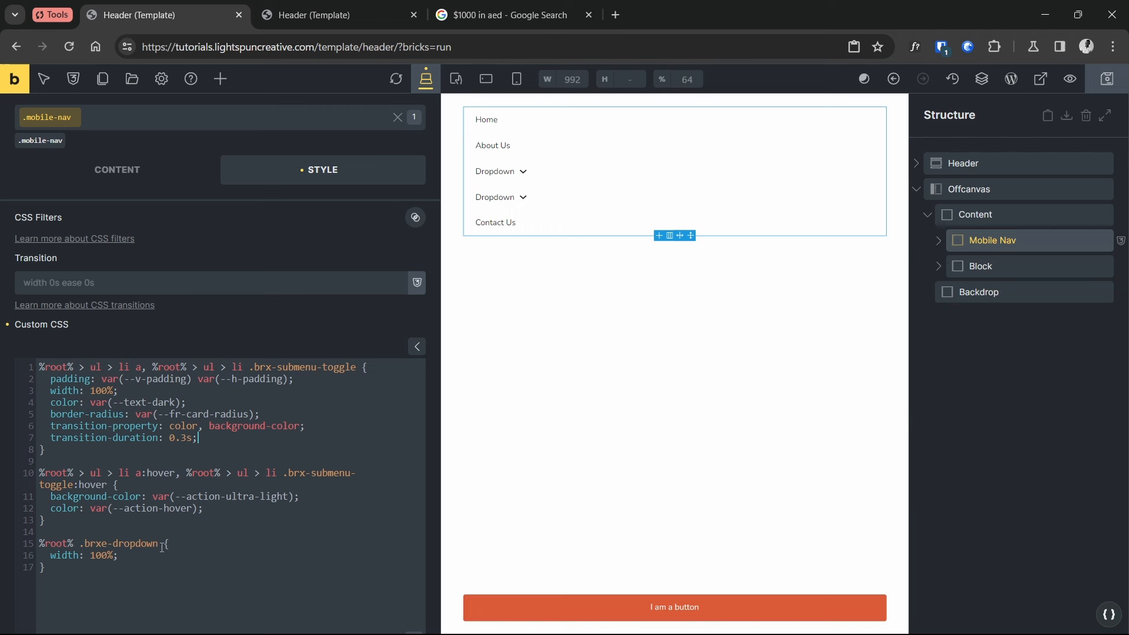
pyautogui.press('Return')
pyautogui.write('justify')
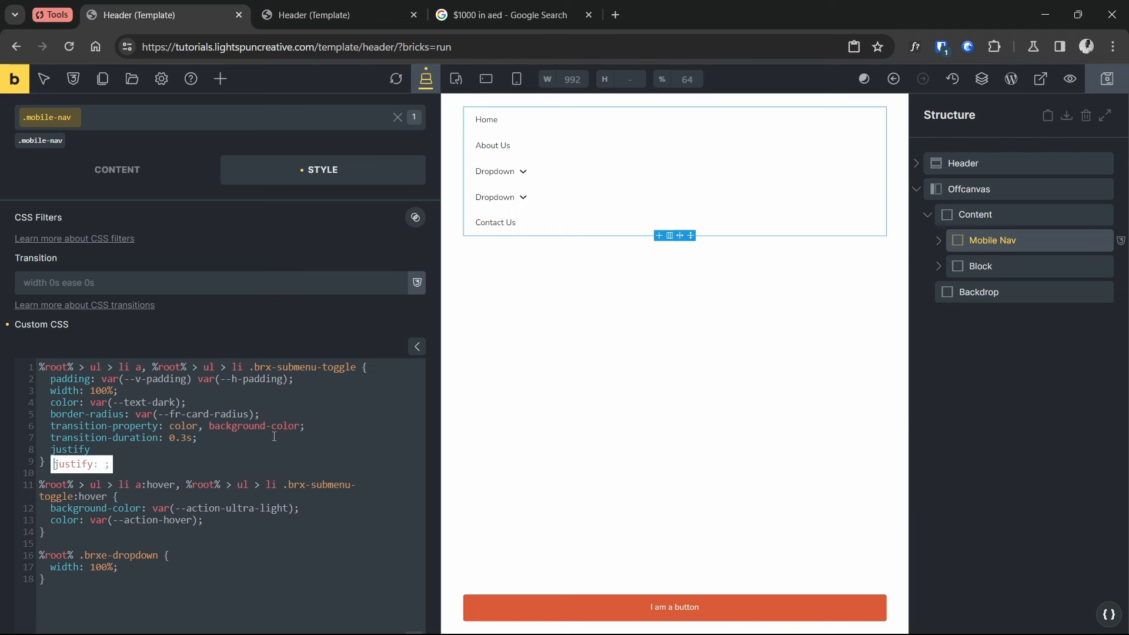
pyautogui.write('-content: space')
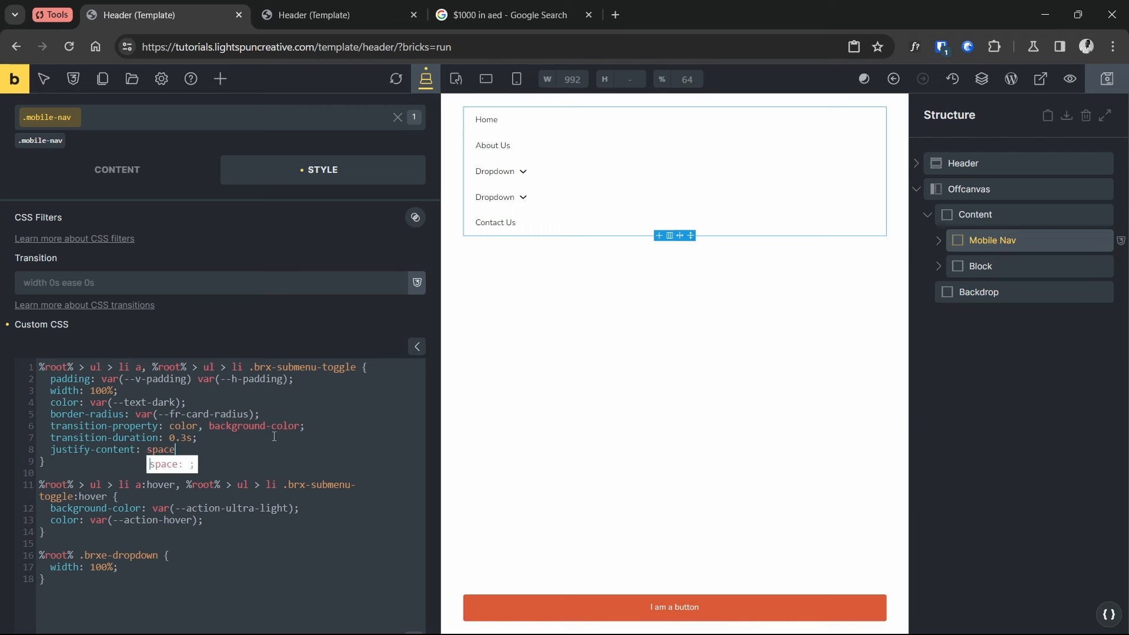
pyautogui.write('-between;')
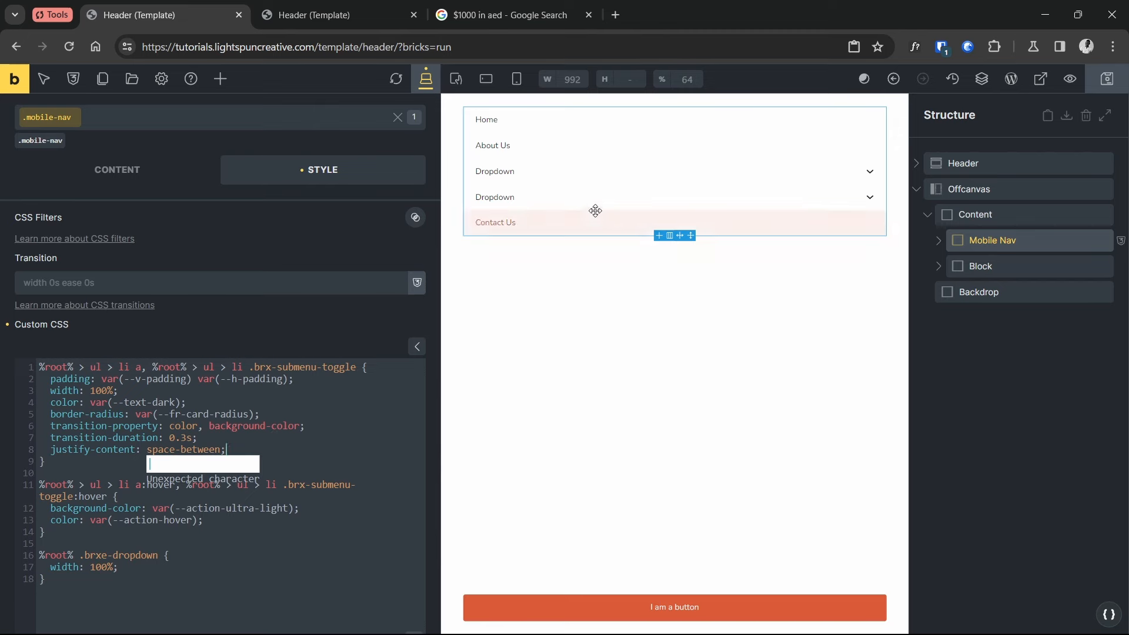
pyautogui.click(1108, 79)
# Check the open mobile menu in the header preview at a responsive width of 736 px
pyautogui.hotkey('ctrl', 'Tab')
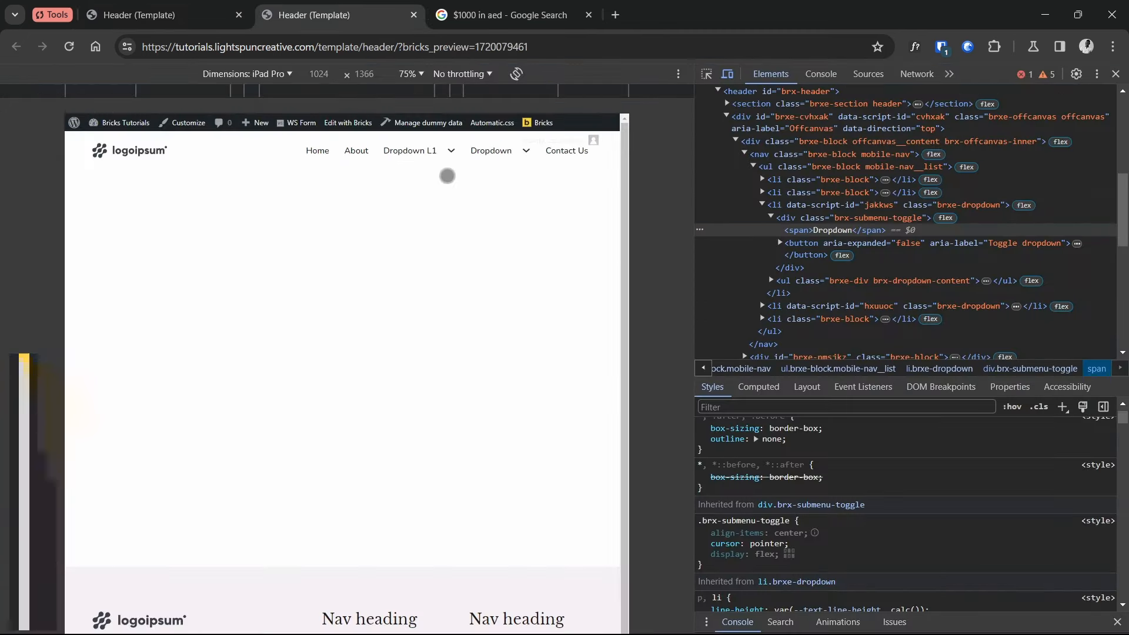
pyautogui.click(588, 92)
pyautogui.click(475, 93)
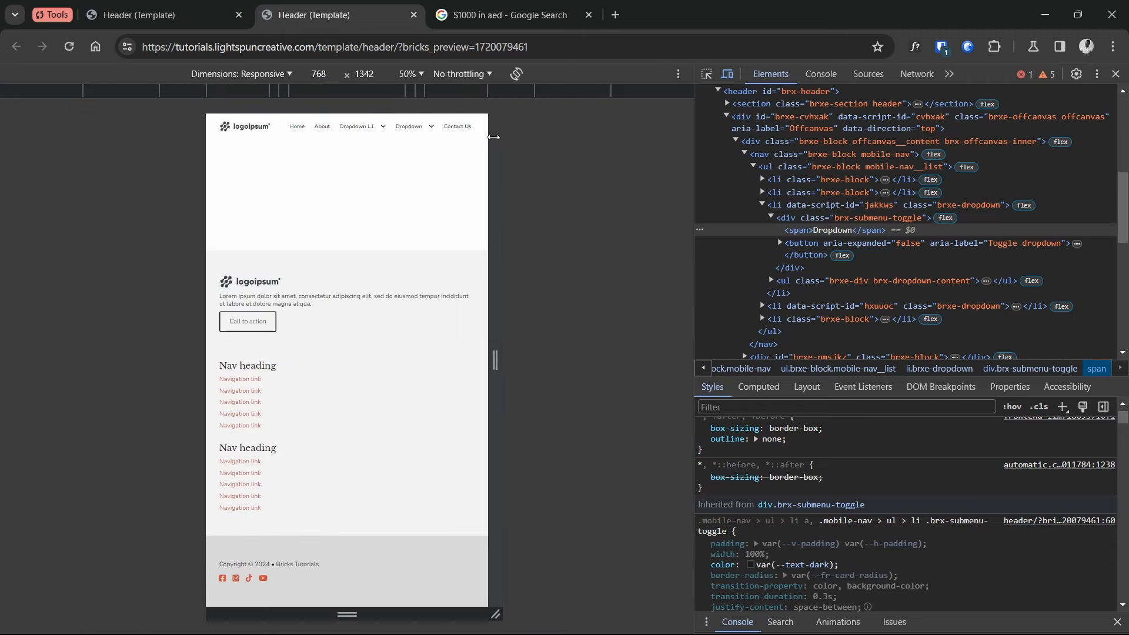
pyautogui.moveTo(494, 136); pyautogui.dragTo(486, 136)
pyautogui.click(456, 132)
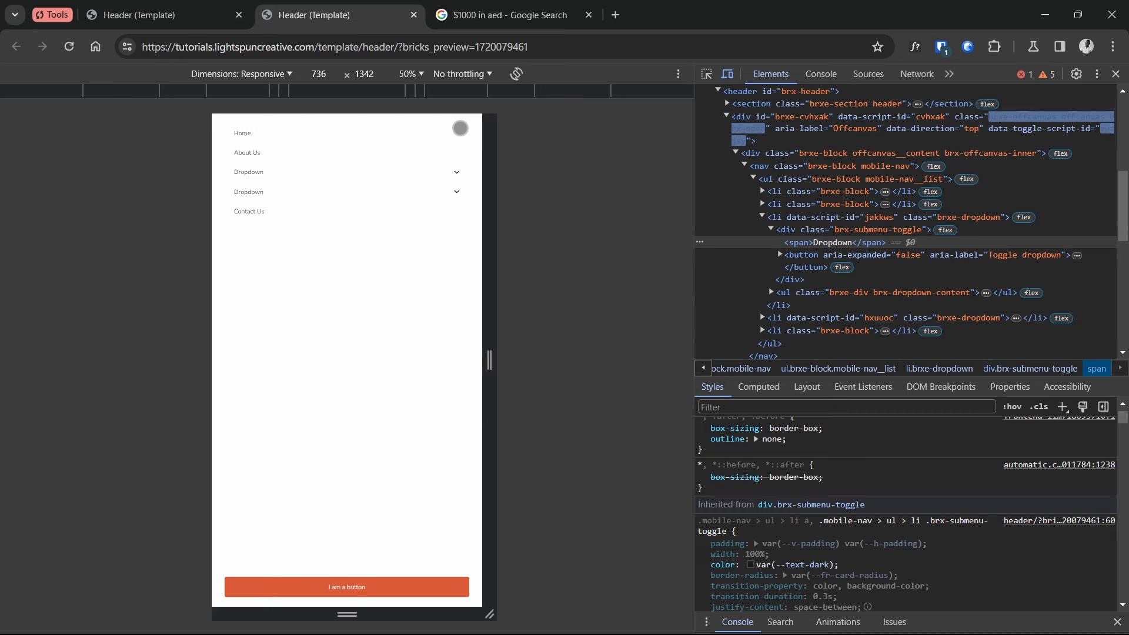
# Test opening and closing the first dropdown in the mobile menu preview at a responsive width of 736 px
pyautogui.click(440, 174)
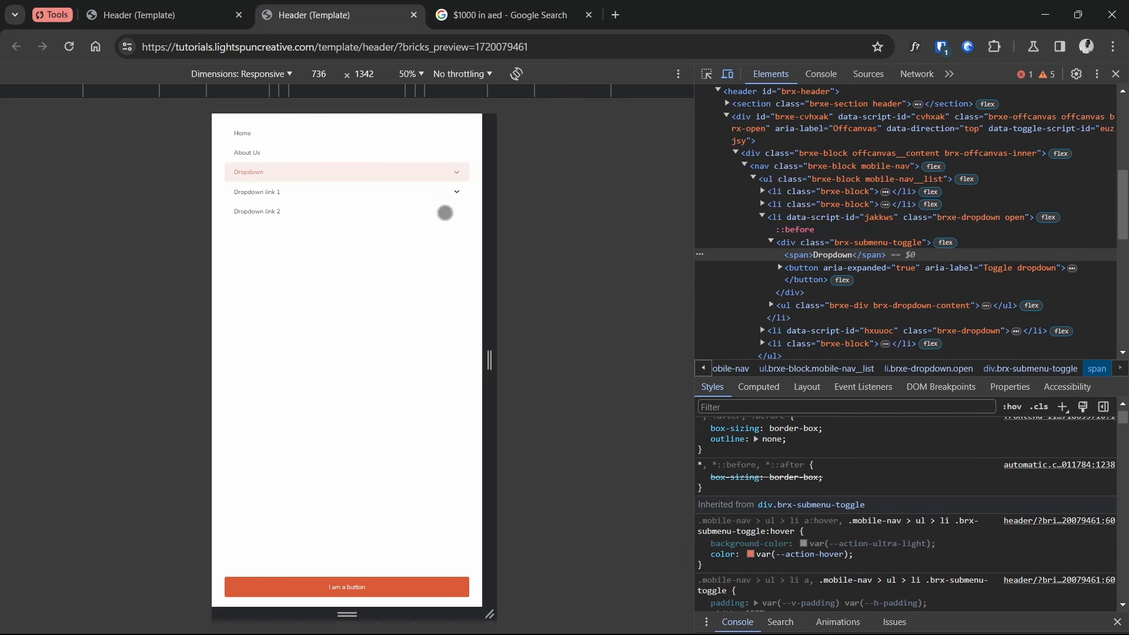
pyautogui.click(458, 177)
pyautogui.click(442, 194)
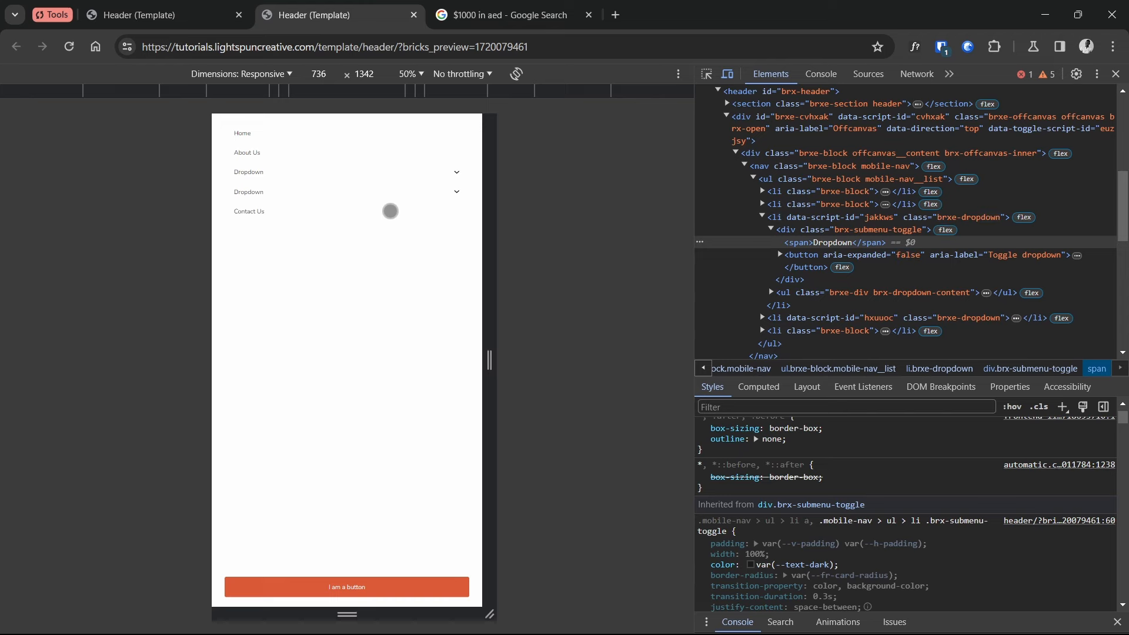
pyautogui.click(435, 174)
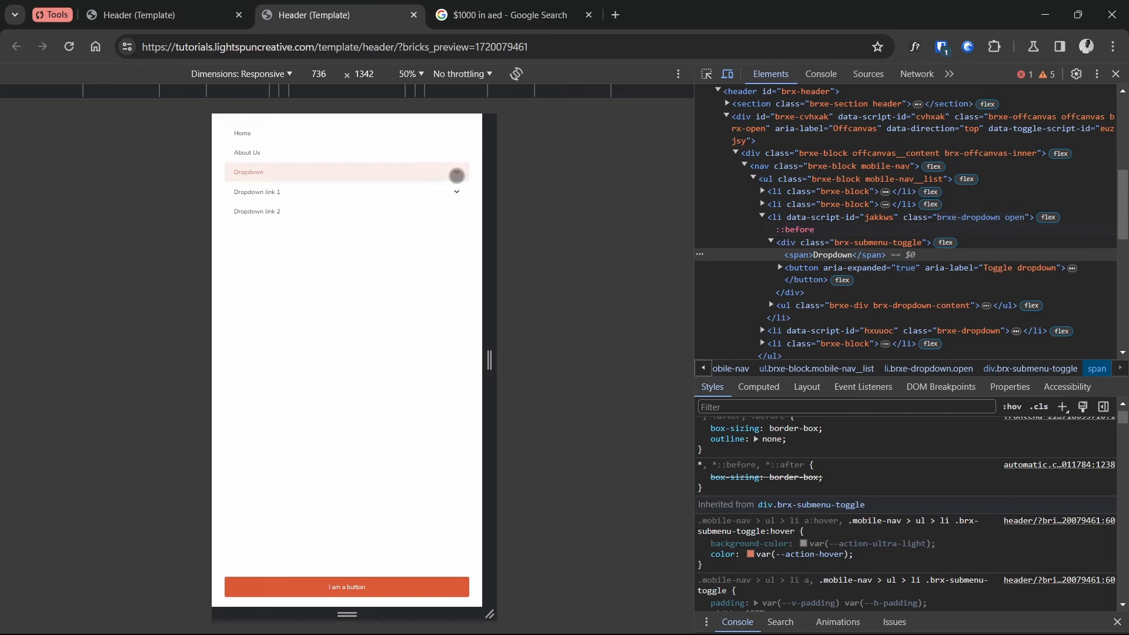
# In the header template editor, enable static positioning for the content of the first dropdown in the mobile nav list
pyautogui.click(214, 13)
pyautogui.click(277, 437)
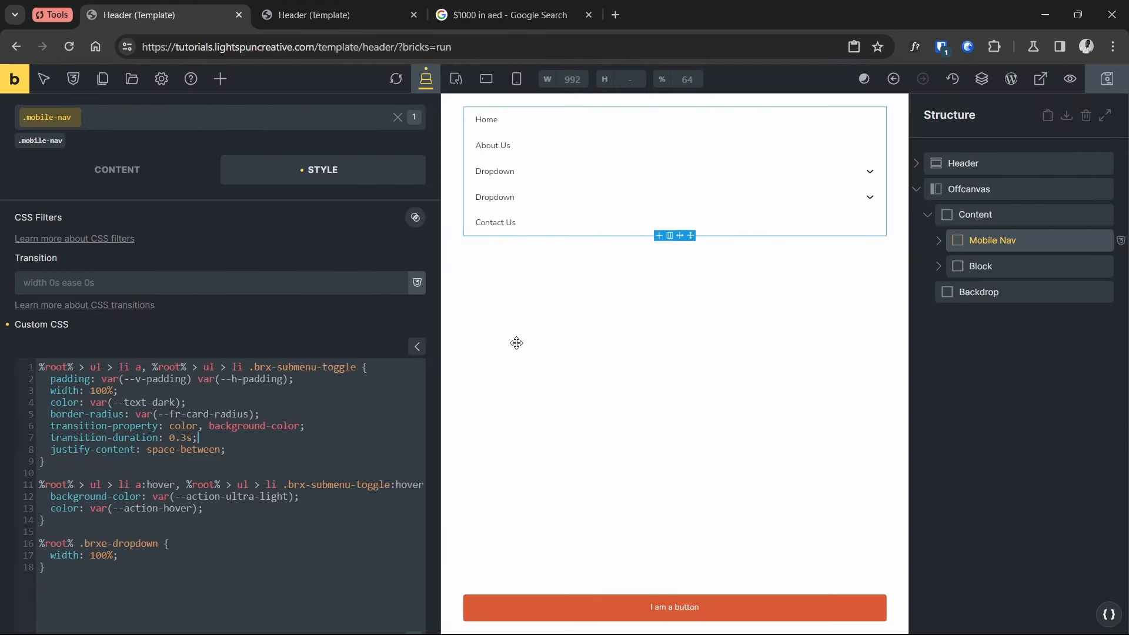
pyautogui.click(940, 246)
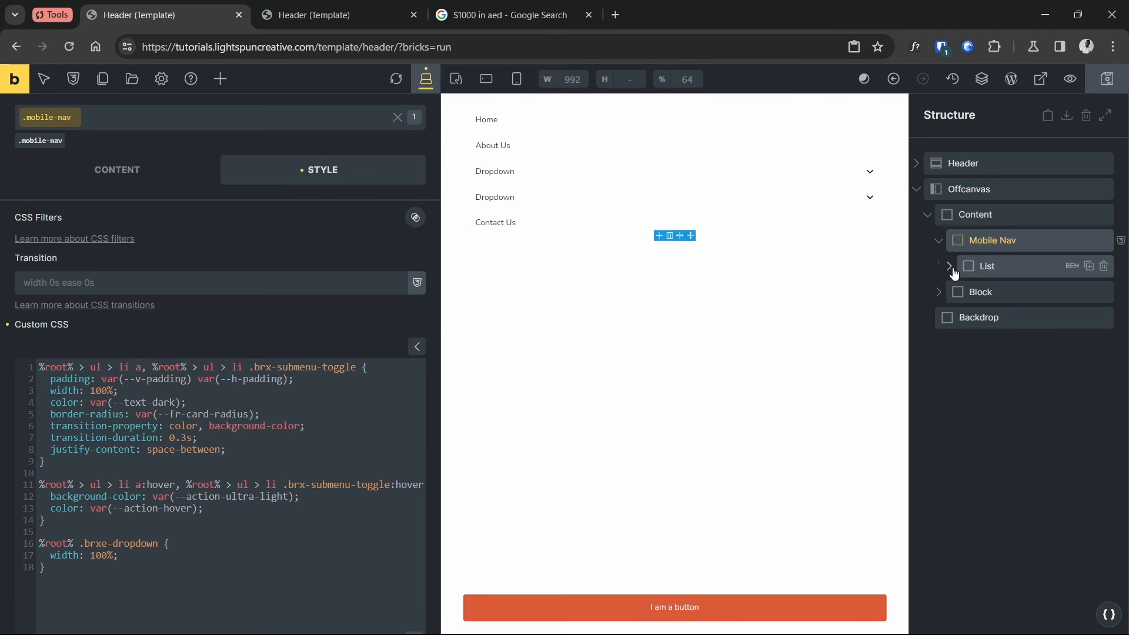
pyautogui.click(949, 265)
pyautogui.click(994, 395)
pyautogui.click(117, 200)
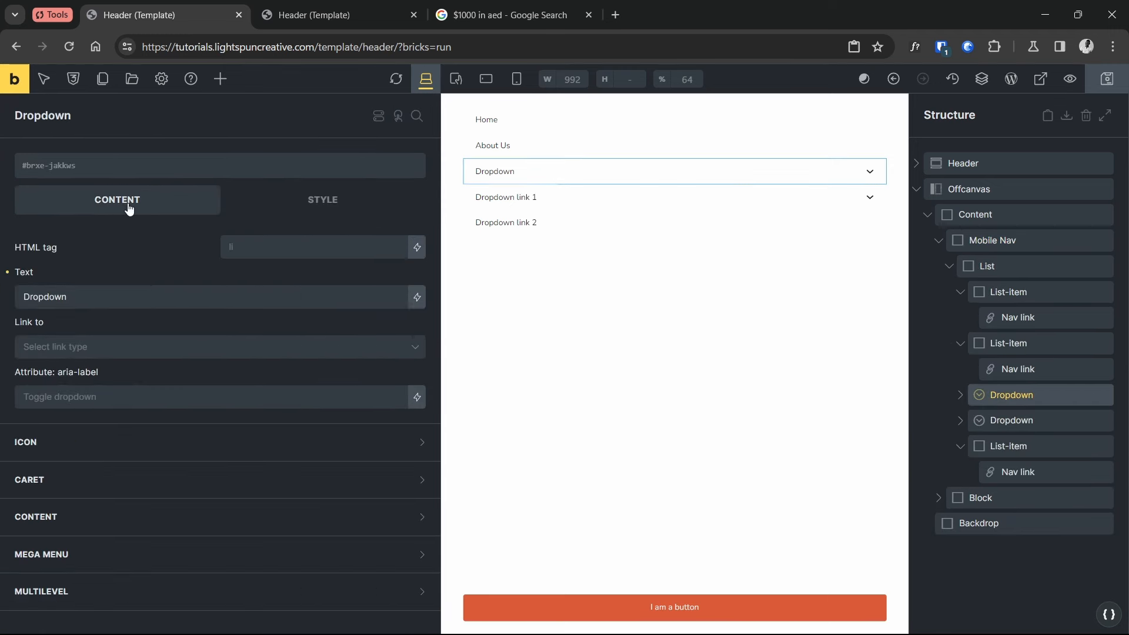
pyautogui.click(88, 518)
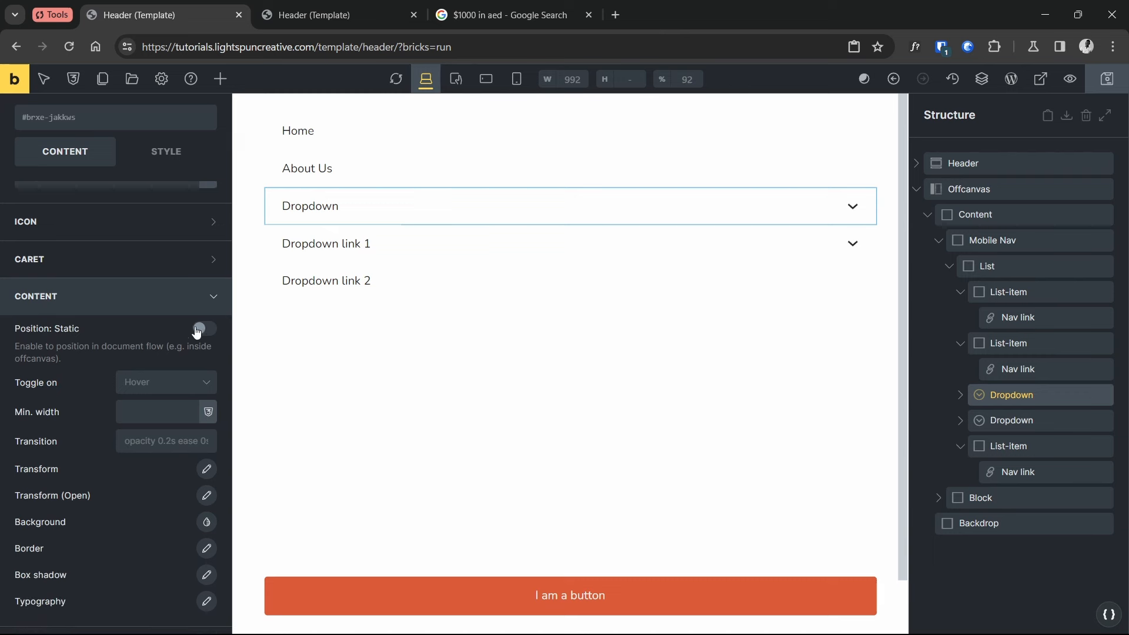
pyautogui.click(198, 329)
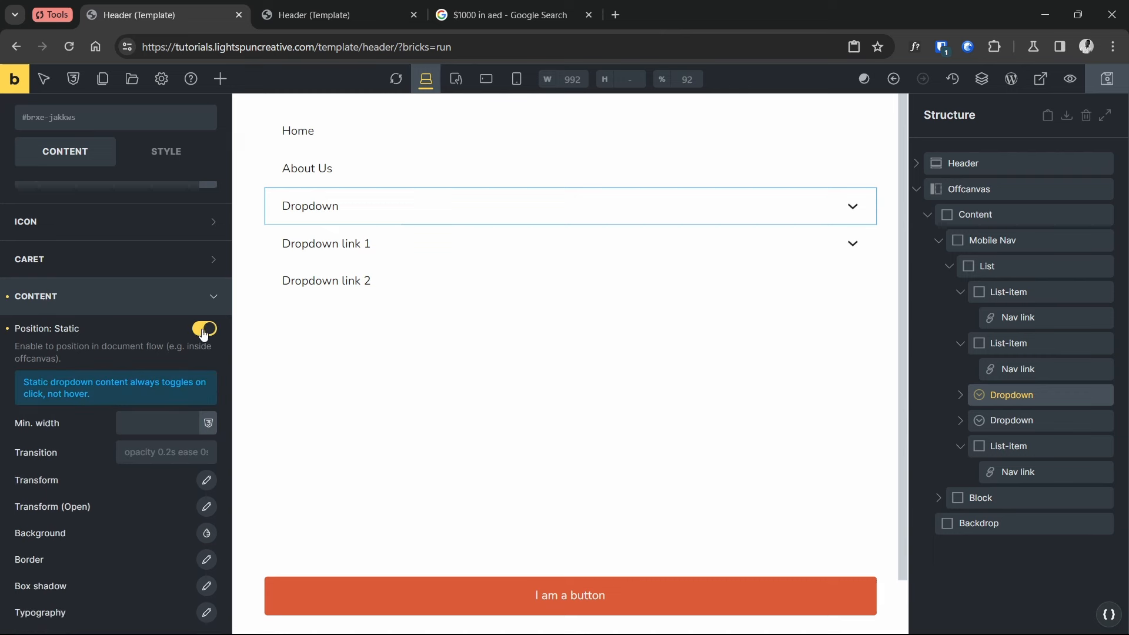
# Enable static positioning for the content of the mobile nav's second dropdown and save the template
pyautogui.click(1009, 421)
pyautogui.scroll(-5, 138, 481)
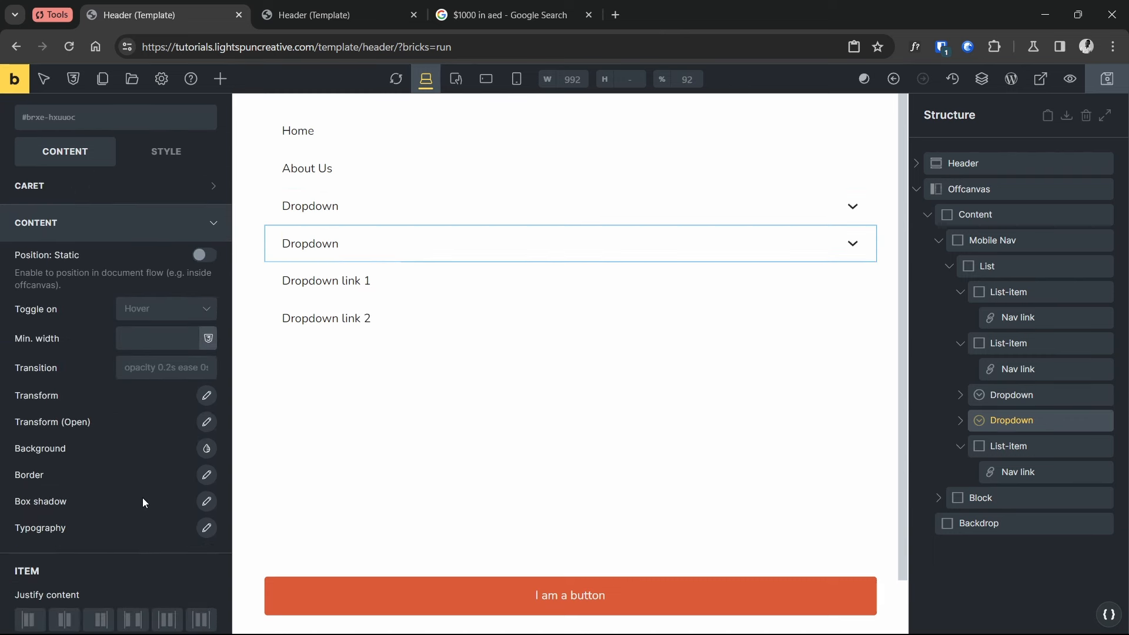
pyautogui.scroll(-8, 144, 498)
pyautogui.scroll(6, 128, 536)
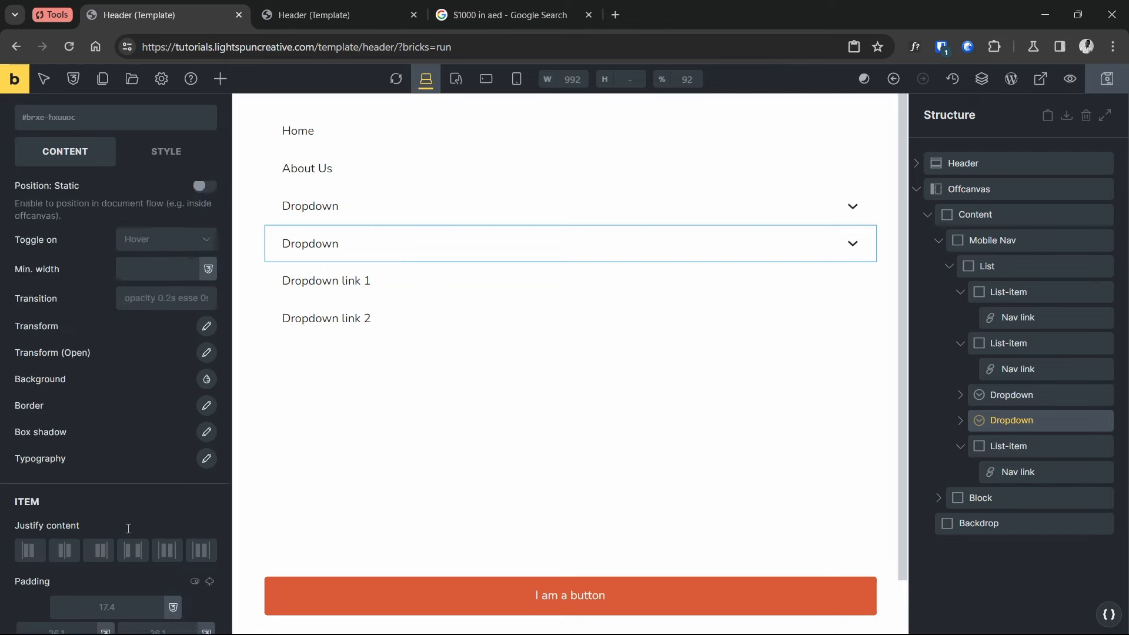
pyautogui.scroll(3, 128, 528)
pyautogui.click(204, 338)
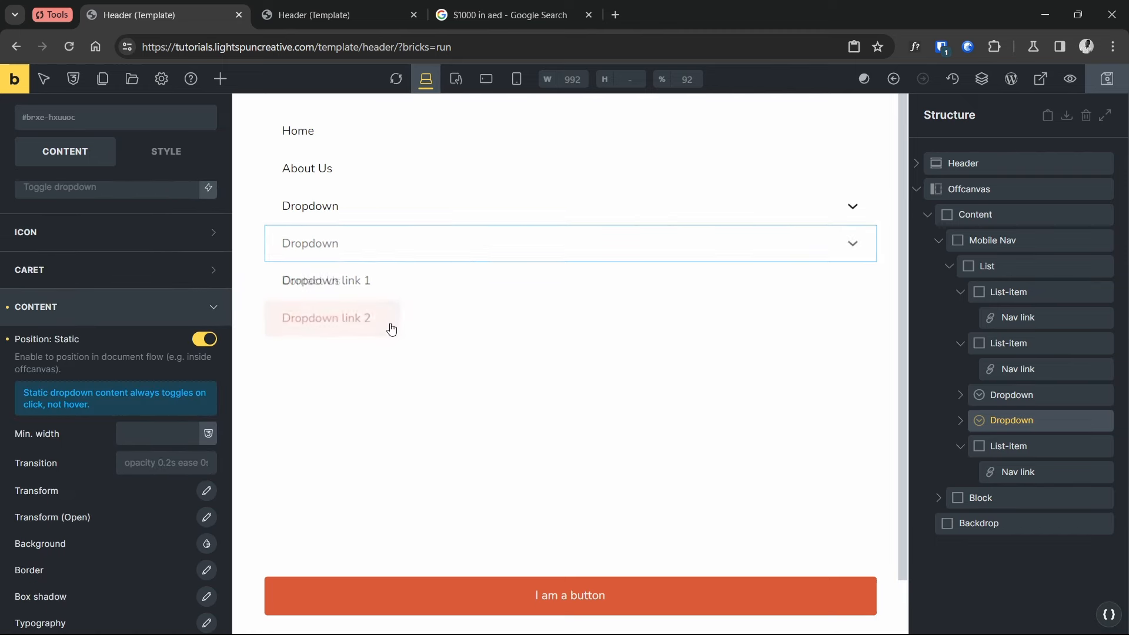
pyautogui.hotkey('ctrl', 's')
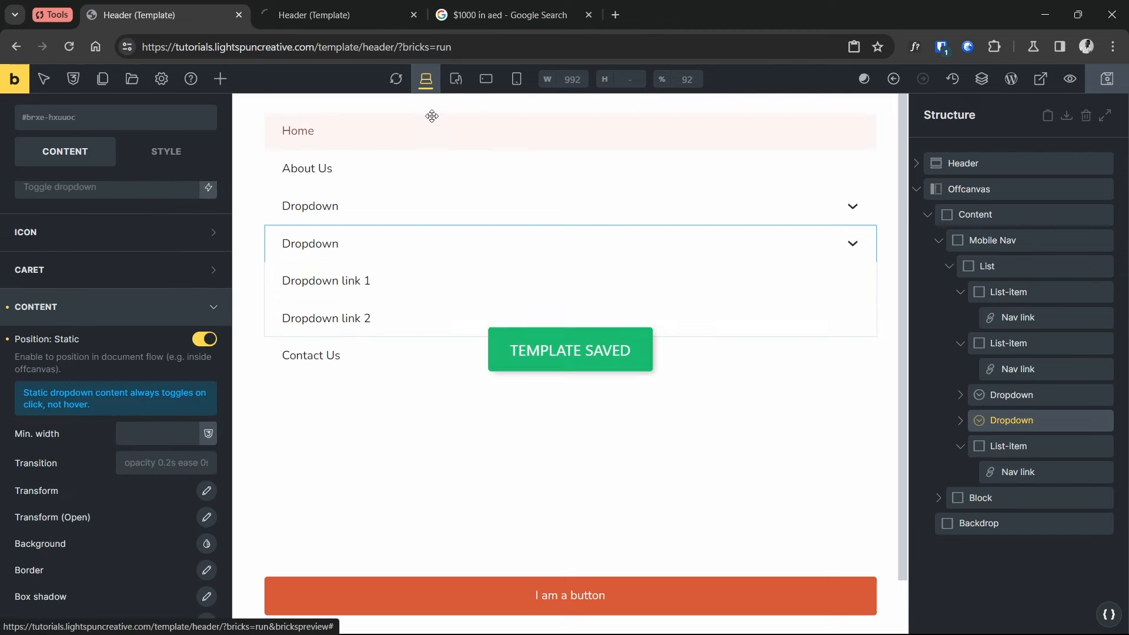
# Open the mobile menu in the header preview and test expanding and collapsing both dropdowns at 736 px width
pyautogui.click(326, 18)
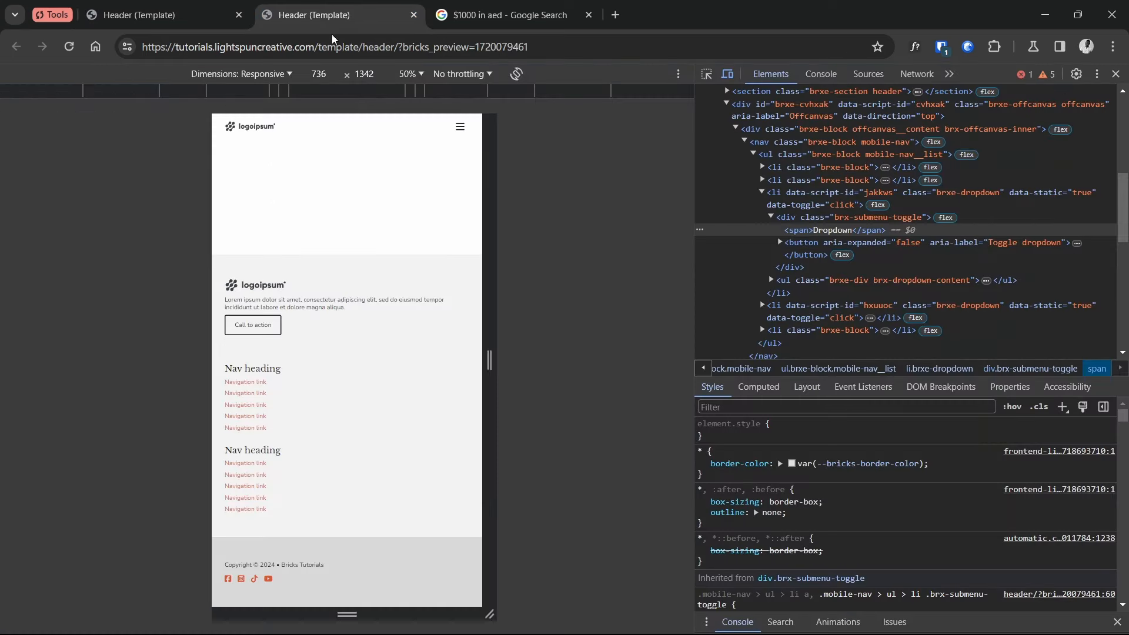
pyautogui.click(451, 129)
pyautogui.click(419, 172)
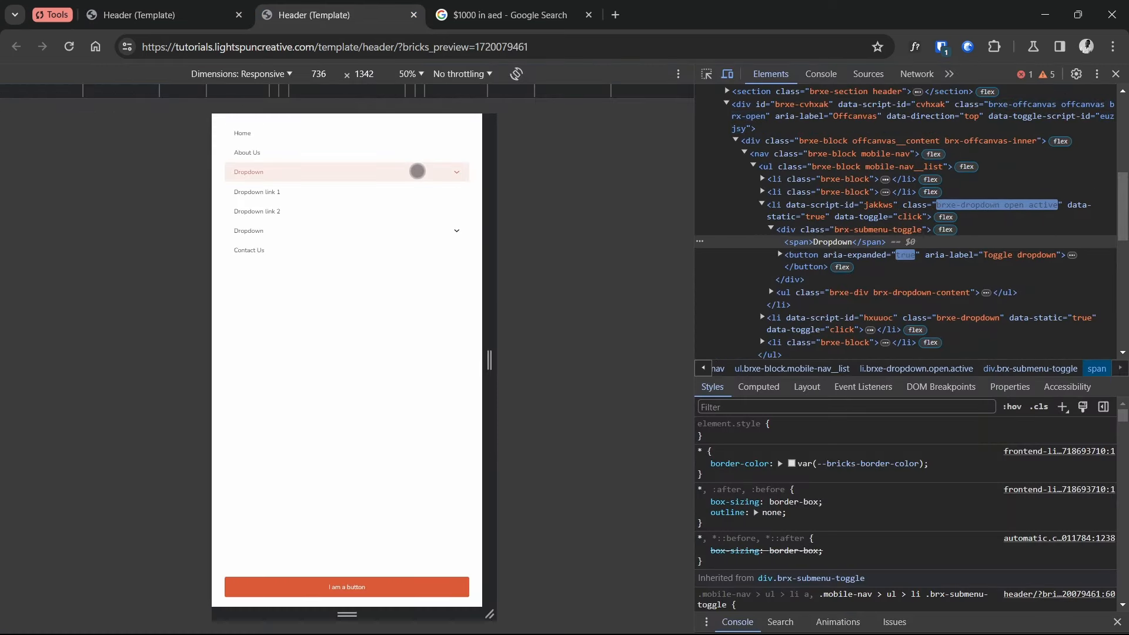
pyautogui.click(423, 230)
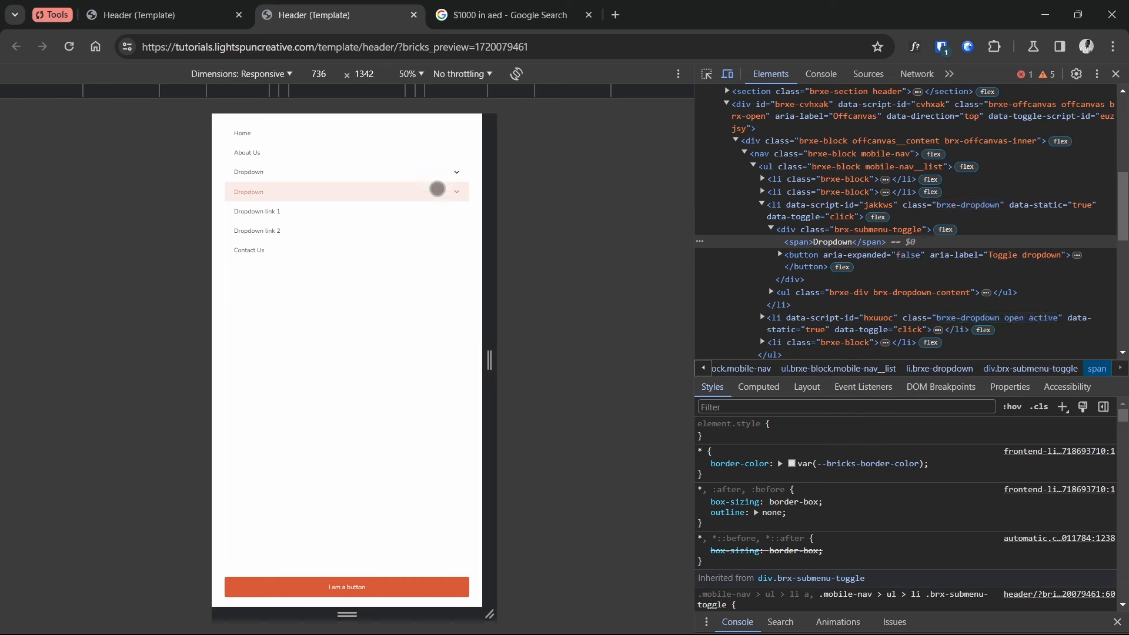
pyautogui.click(436, 189)
pyautogui.click(440, 172)
pyautogui.click(436, 230)
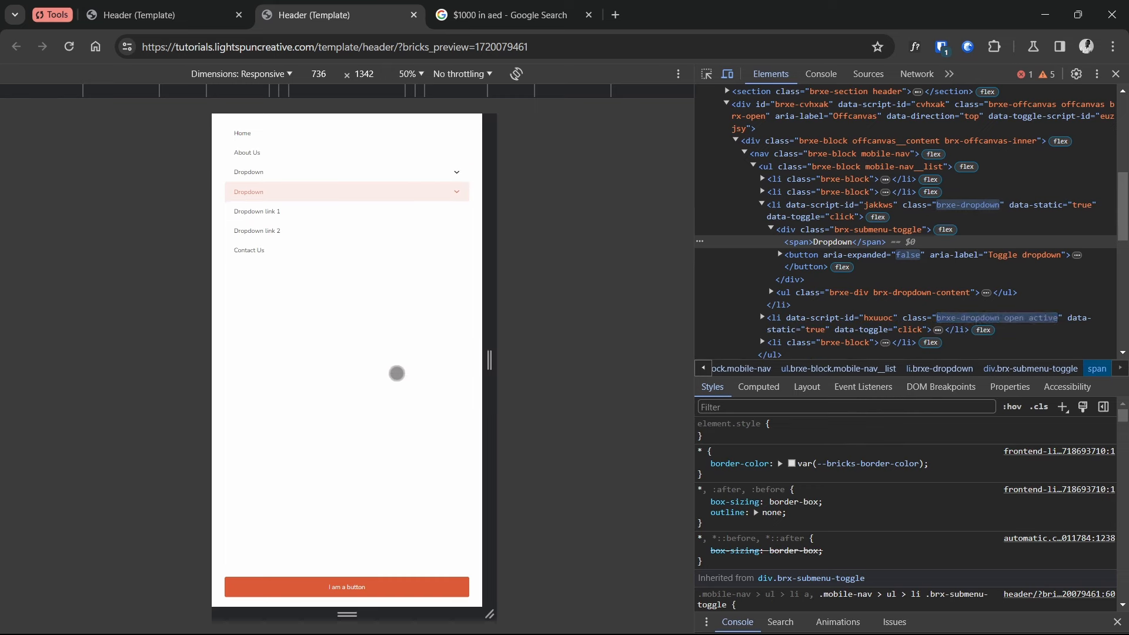
pyautogui.click(390, 192)
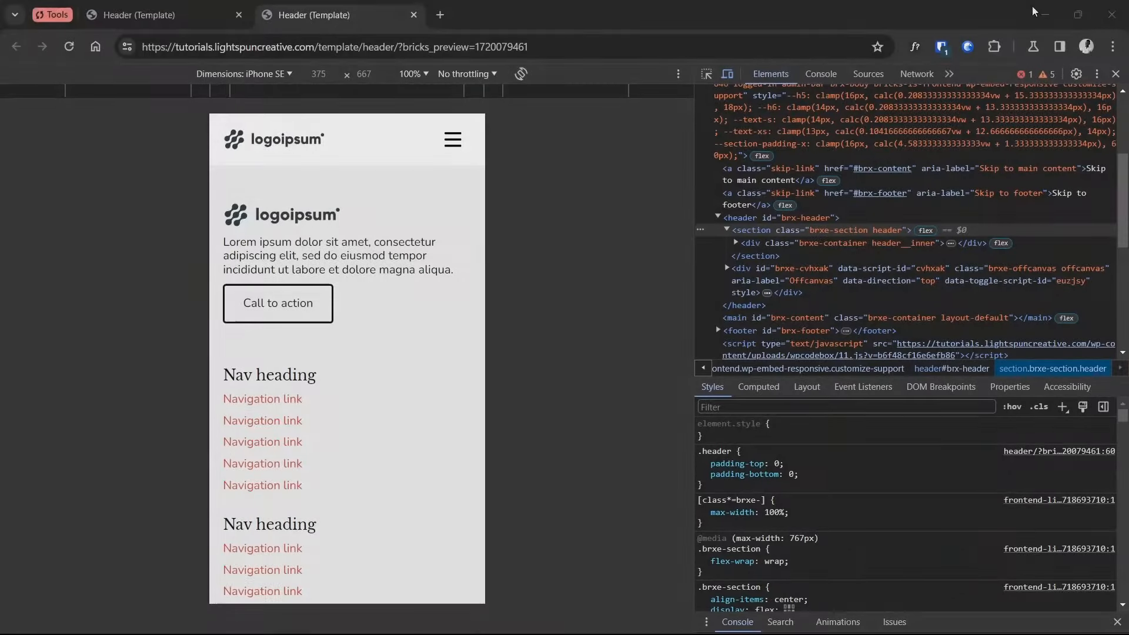
# Open the mobile menu in the iPhone SE preview and test toggling both dropdowns repeatedly
pyautogui.click(453, 141)
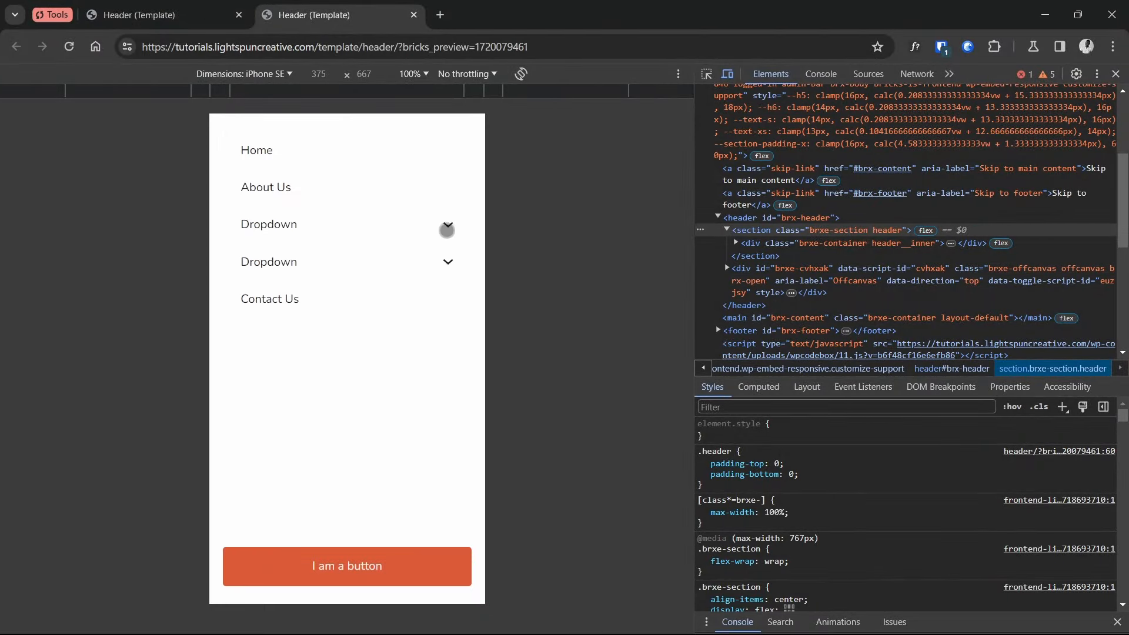
pyautogui.click(447, 225)
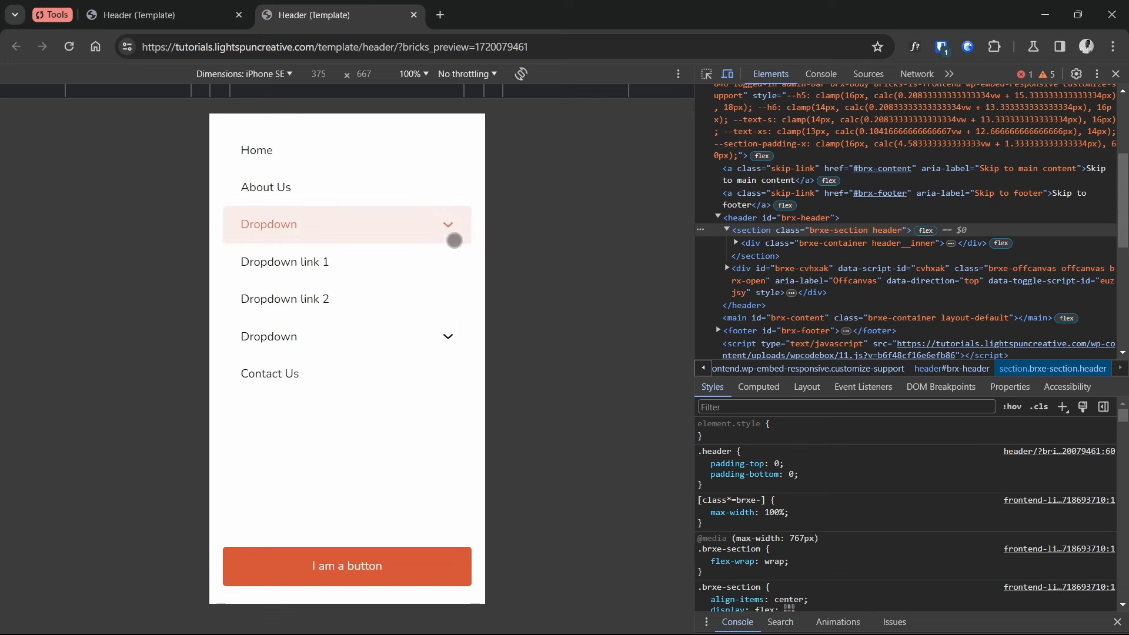
pyautogui.click(452, 228)
pyautogui.click(453, 228)
pyautogui.click(449, 225)
pyautogui.click(449, 263)
pyautogui.click(449, 263)
pyautogui.click(448, 263)
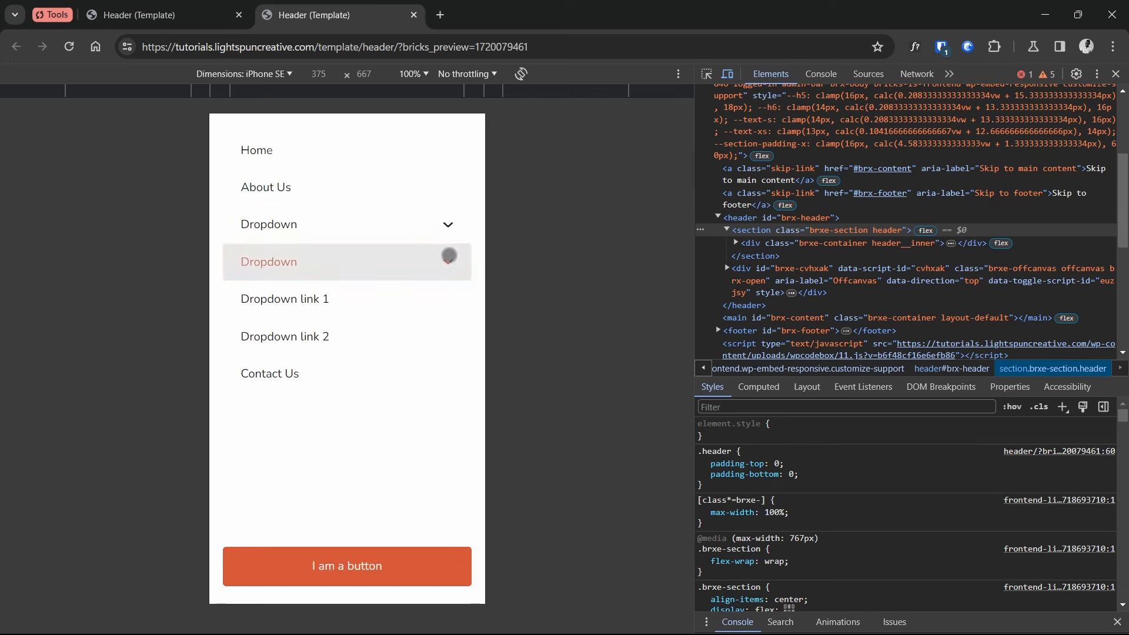
pyautogui.click(449, 225)
pyautogui.click(449, 227)
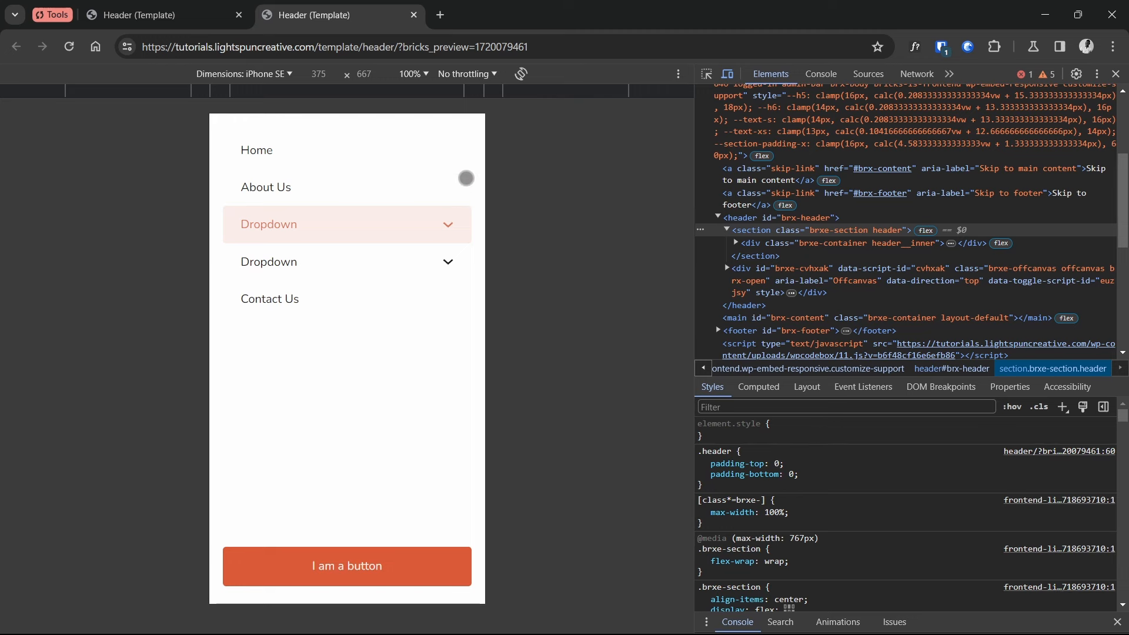
# Test closing and reopening the offcanvas menu with the hamburger toggle in the iPhone SE preview
pyautogui.click(464, 178)
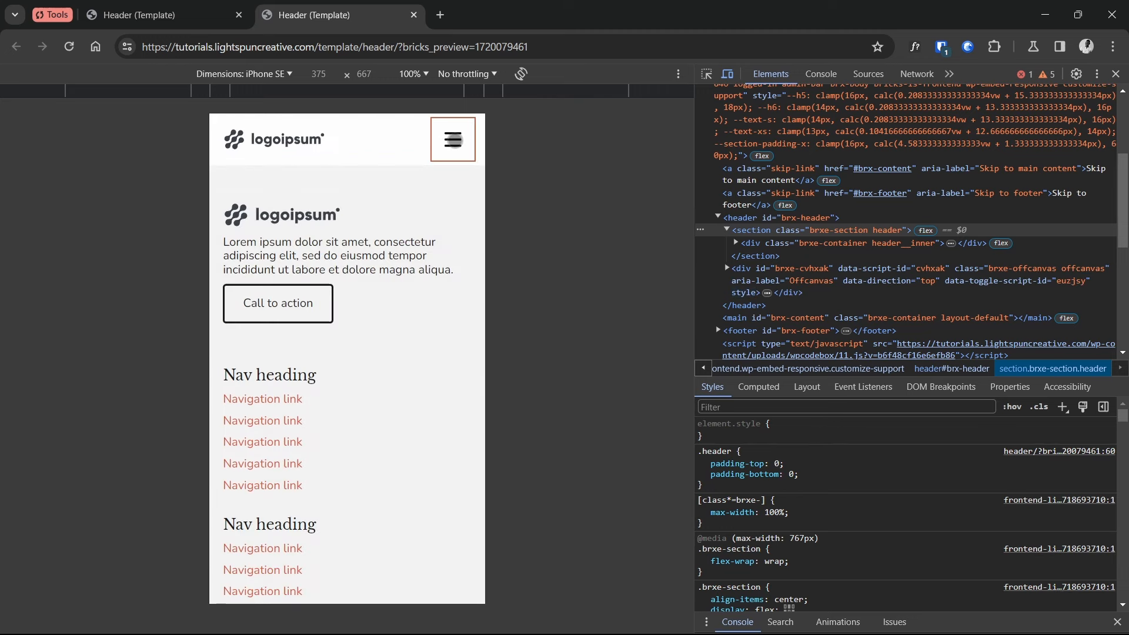
pyautogui.click(453, 140)
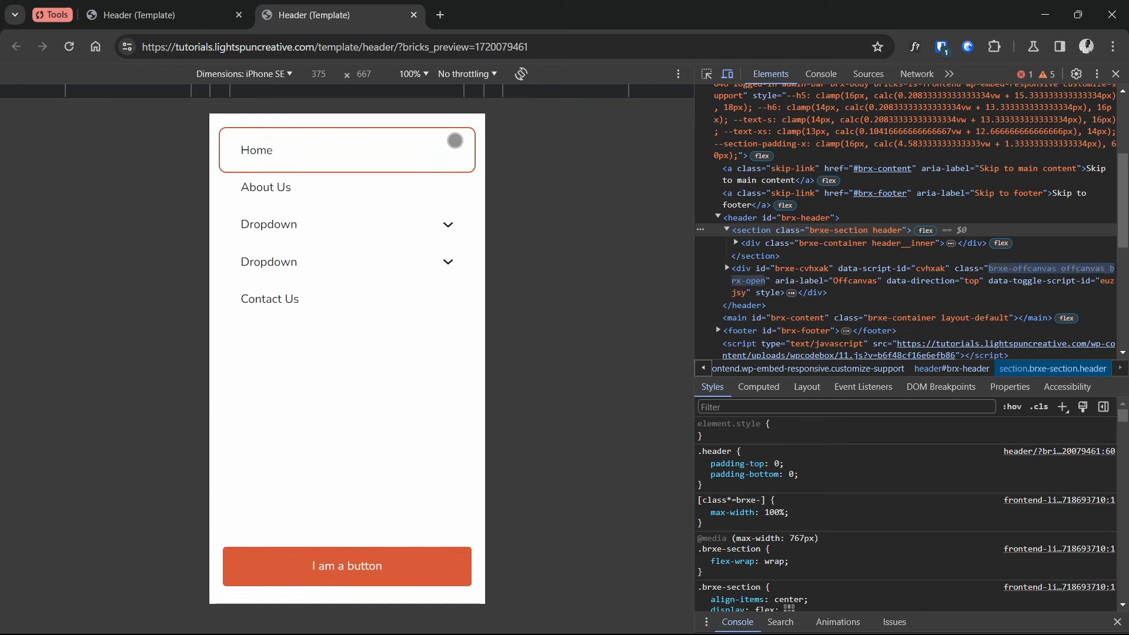
pyautogui.click(453, 140)
pyautogui.click(453, 140)
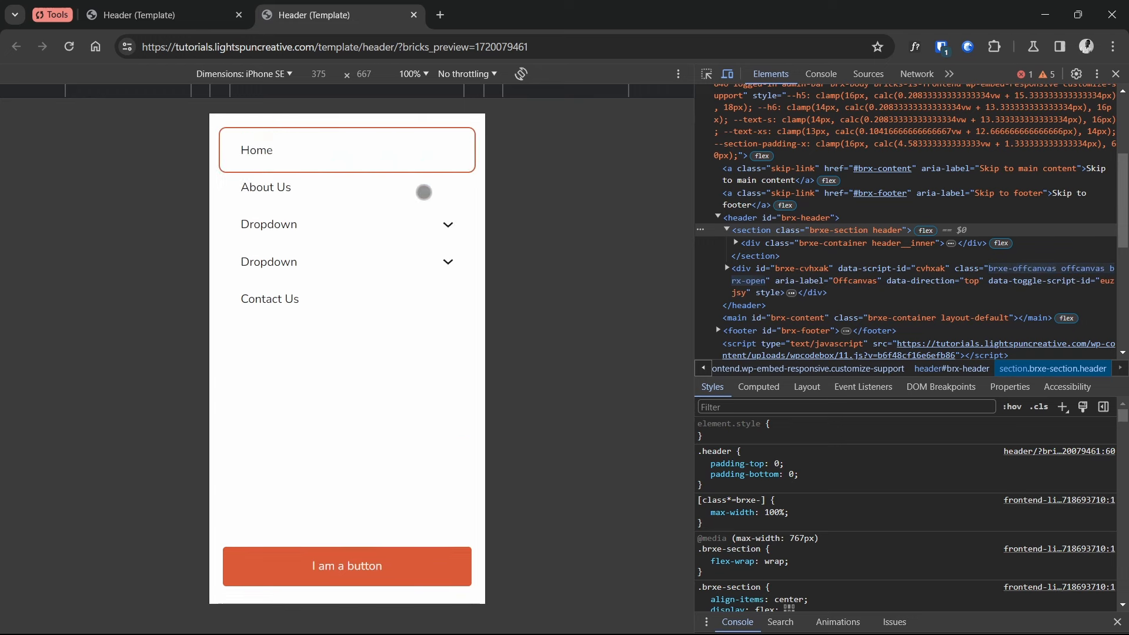
pyautogui.click(417, 314)
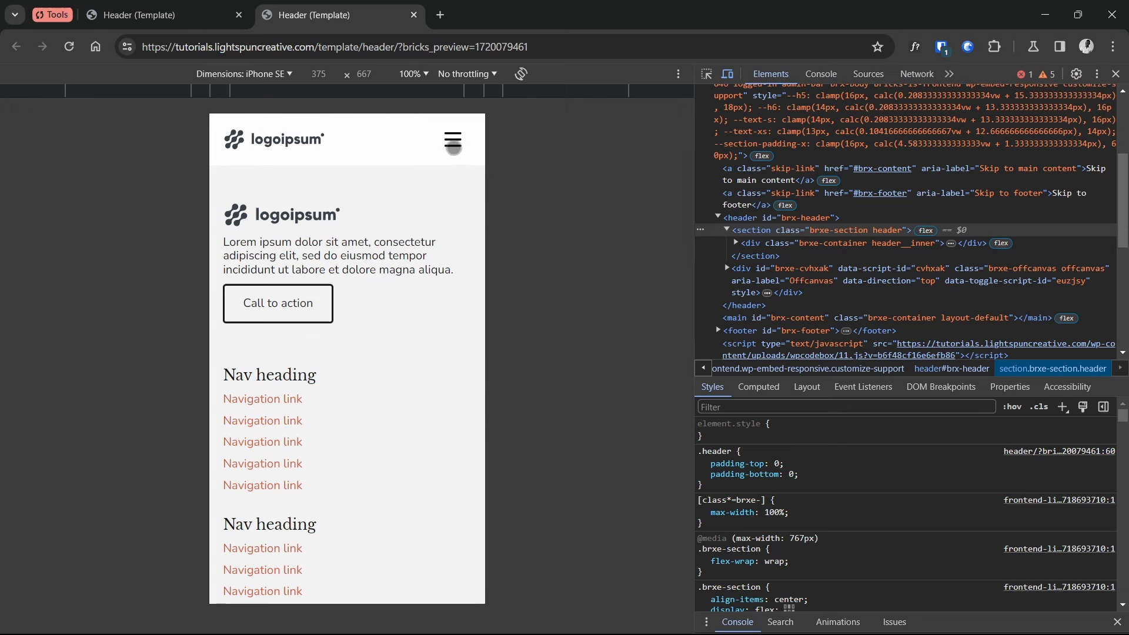
# With the mobile menu open, inspect the CSS positioning and stacking rules of the offcanvas content block and the styles of the header section
pyautogui.click(453, 146)
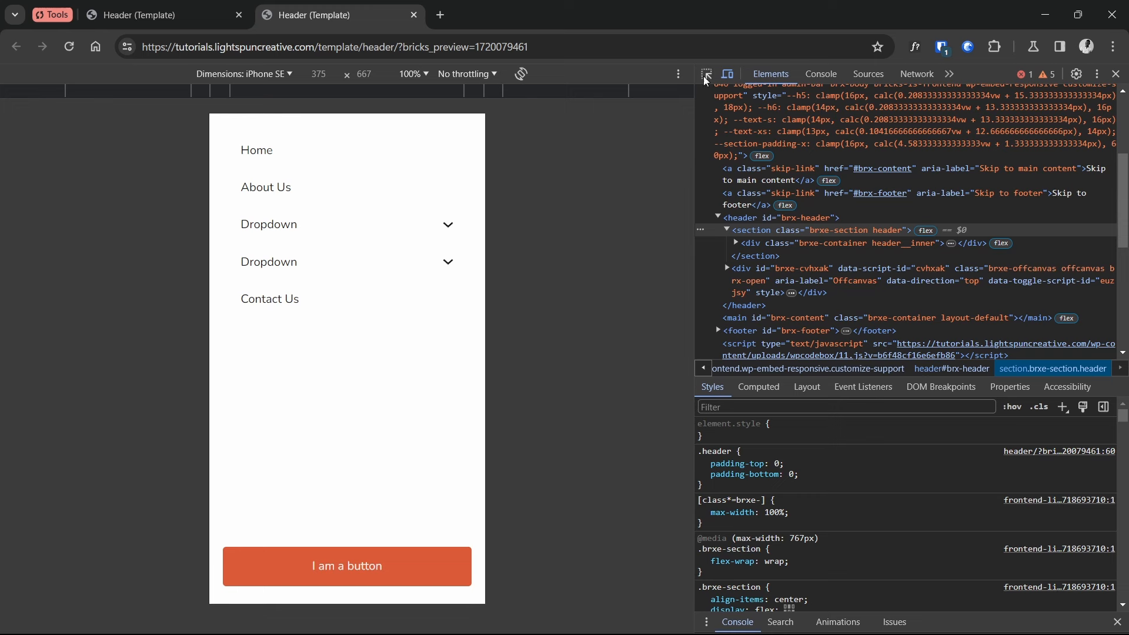
pyautogui.click(476, 310)
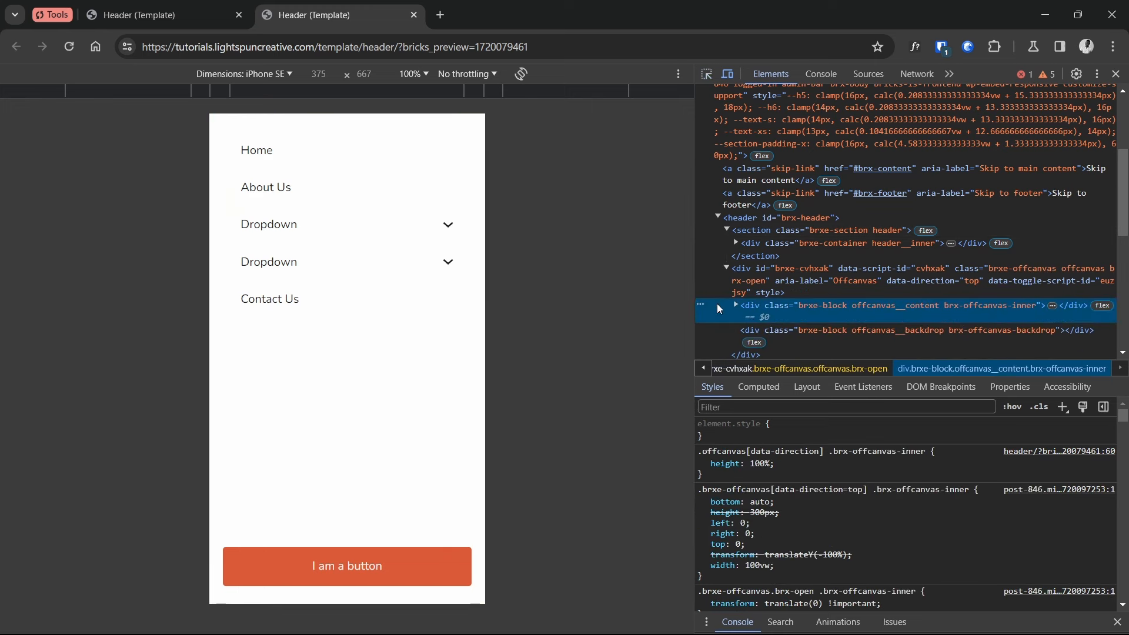
pyautogui.scroll(-5, 764, 474)
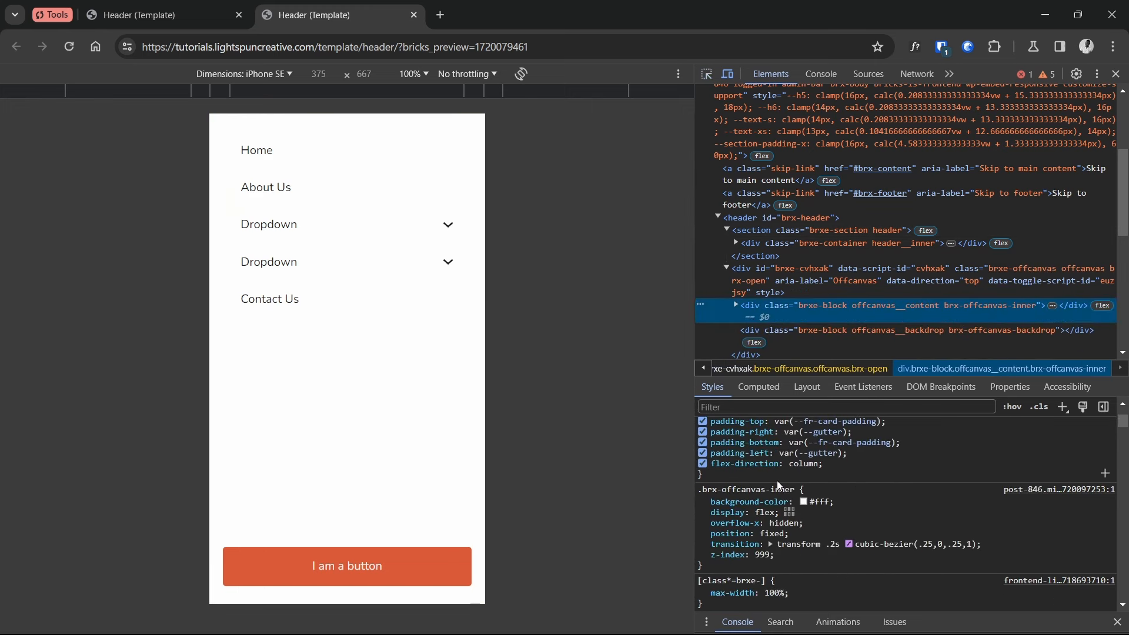
pyautogui.scroll(5, 777, 481)
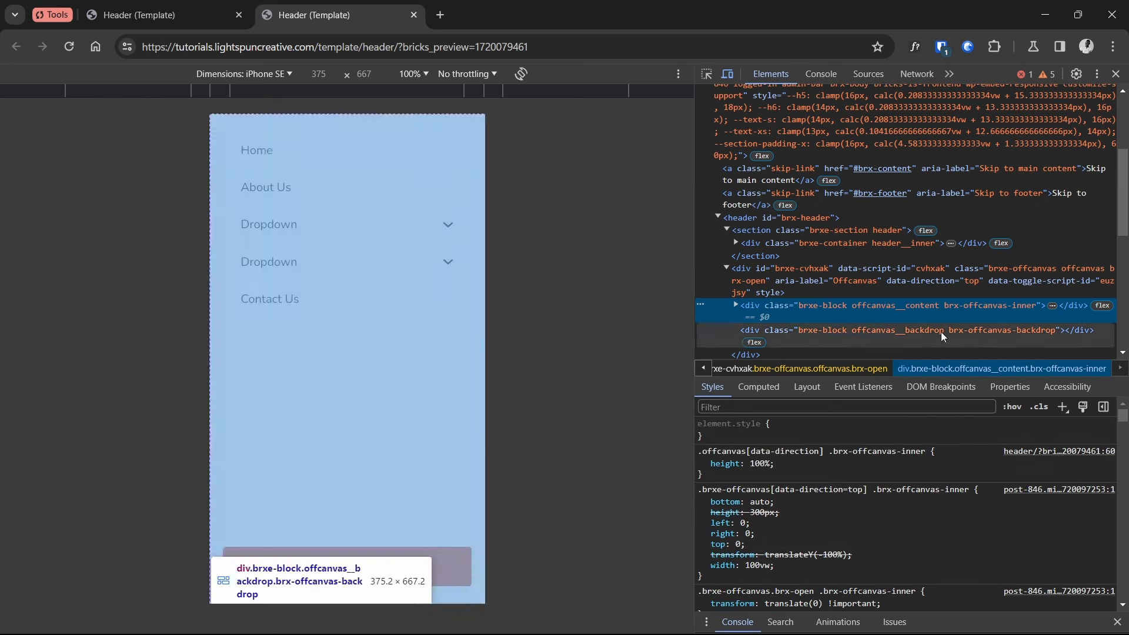
pyautogui.scroll(-3, 786, 496)
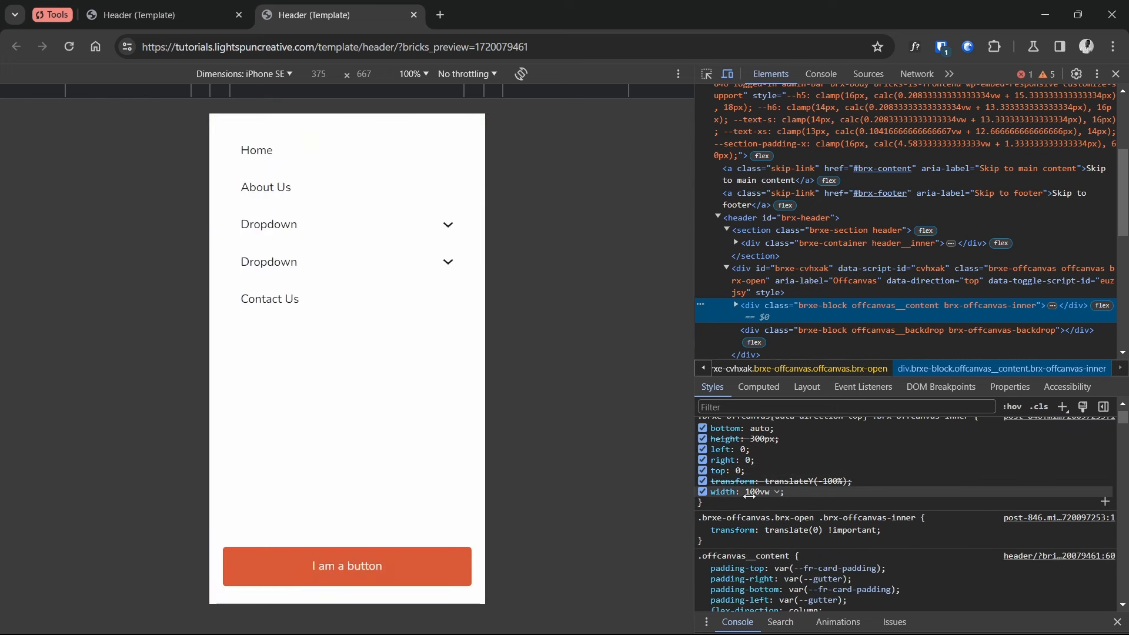
pyautogui.scroll(-4, 771, 526)
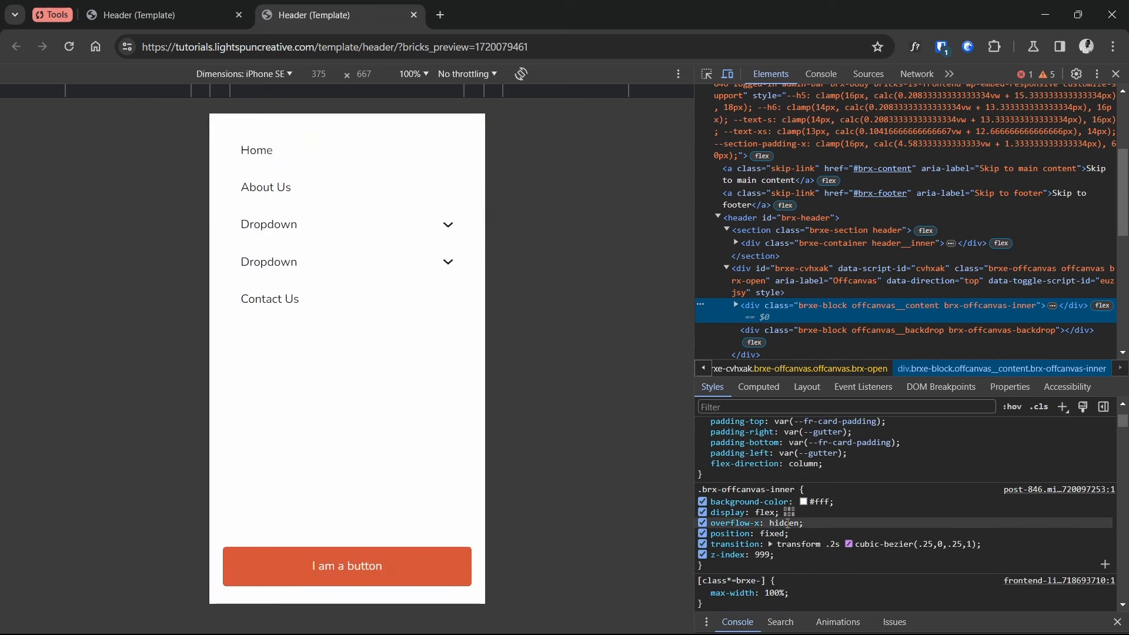
pyautogui.scroll(5, 820, 519)
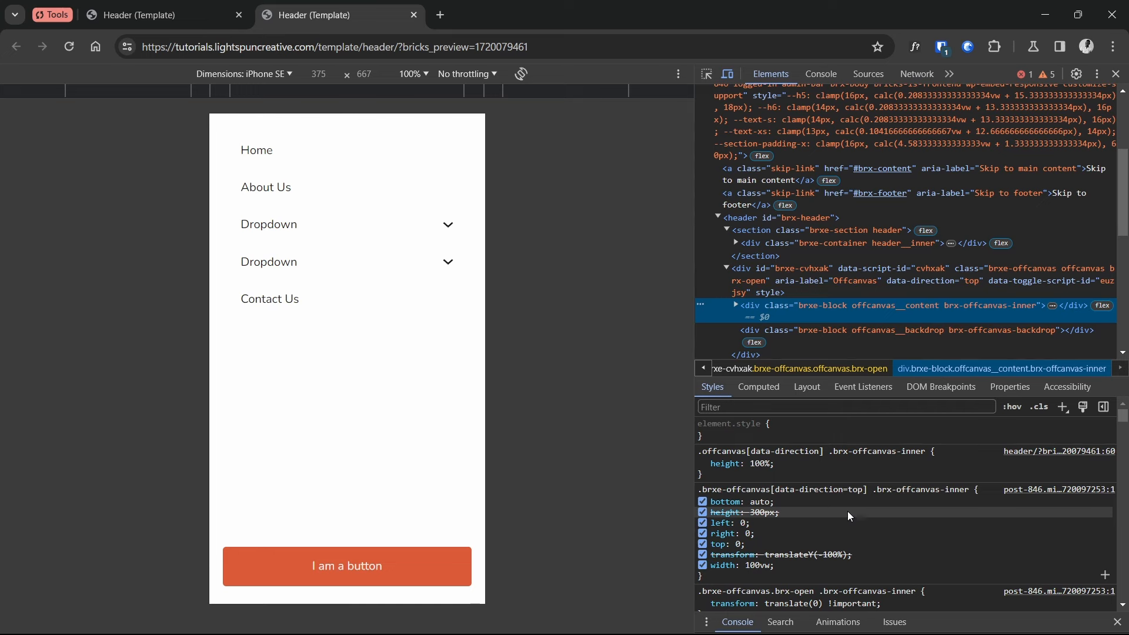
pyautogui.scroll(-5, 851, 516)
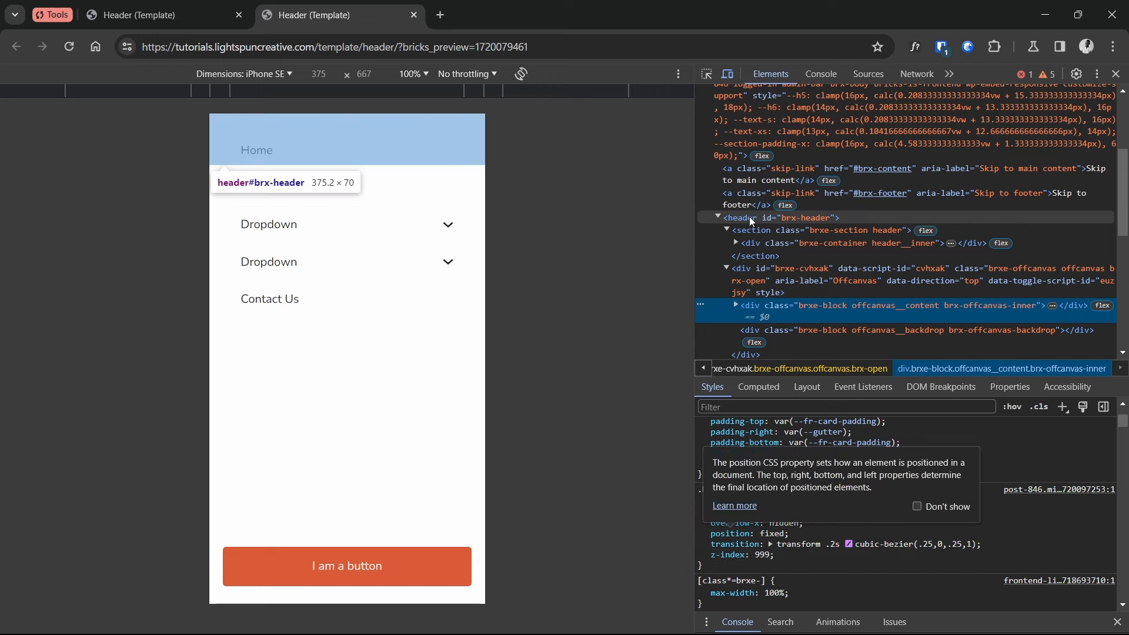
pyautogui.click(785, 234)
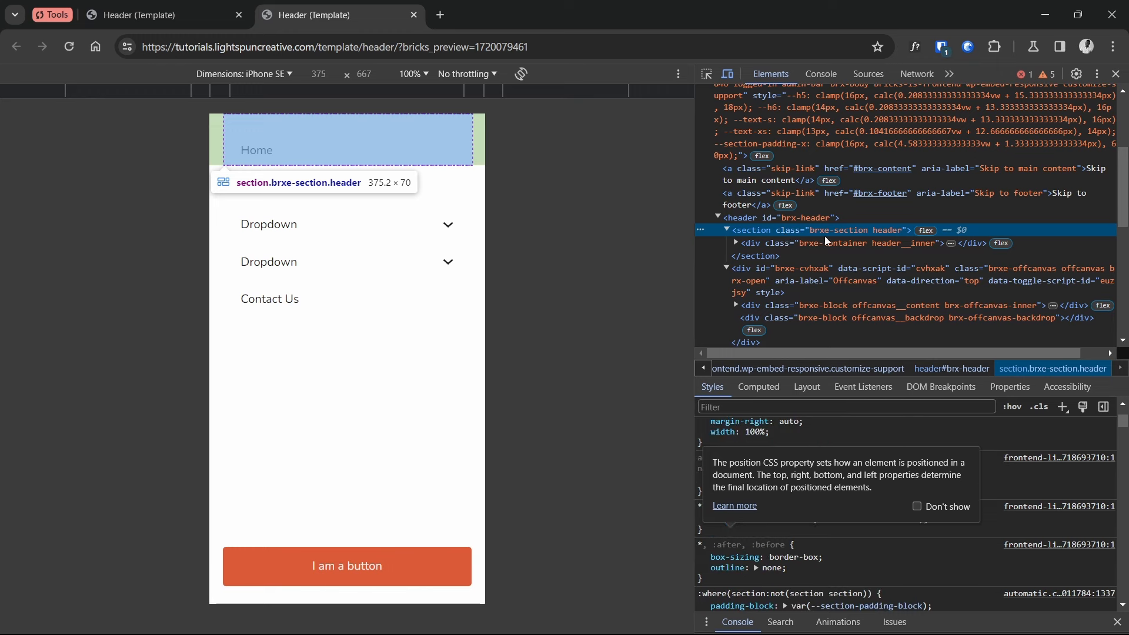
pyautogui.scroll(5, 804, 489)
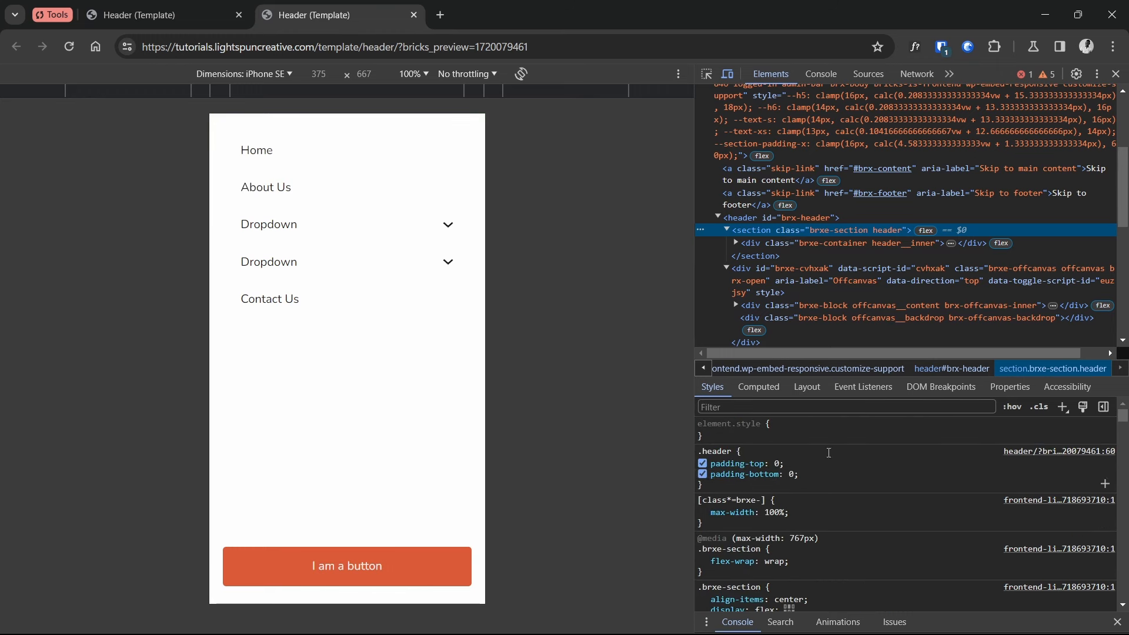
# In the inspected .header rule of the iPhone SE preview, add z-index 1000 and position relative
pyautogui.click(804, 485)
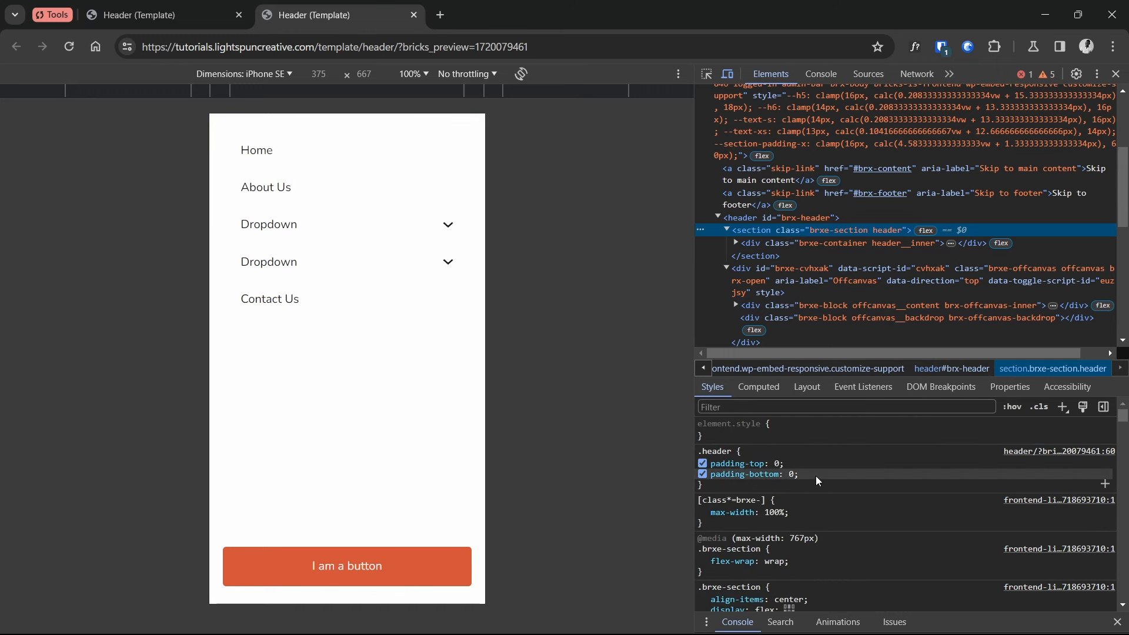
pyautogui.write('z-')
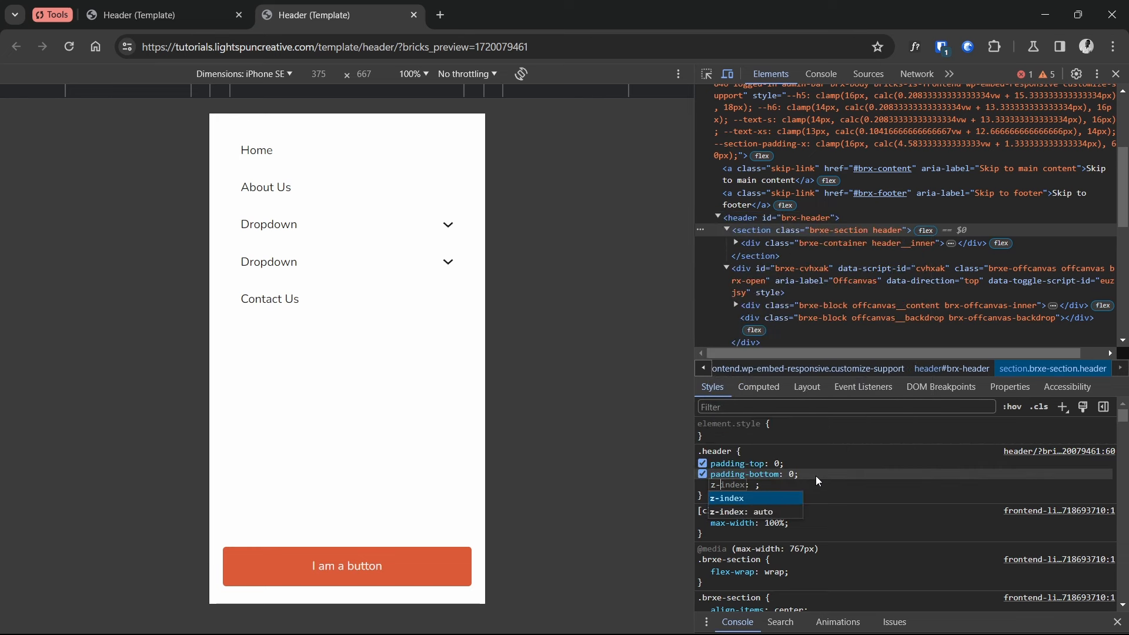
pyautogui.press('Tab')
pyautogui.write('1000')
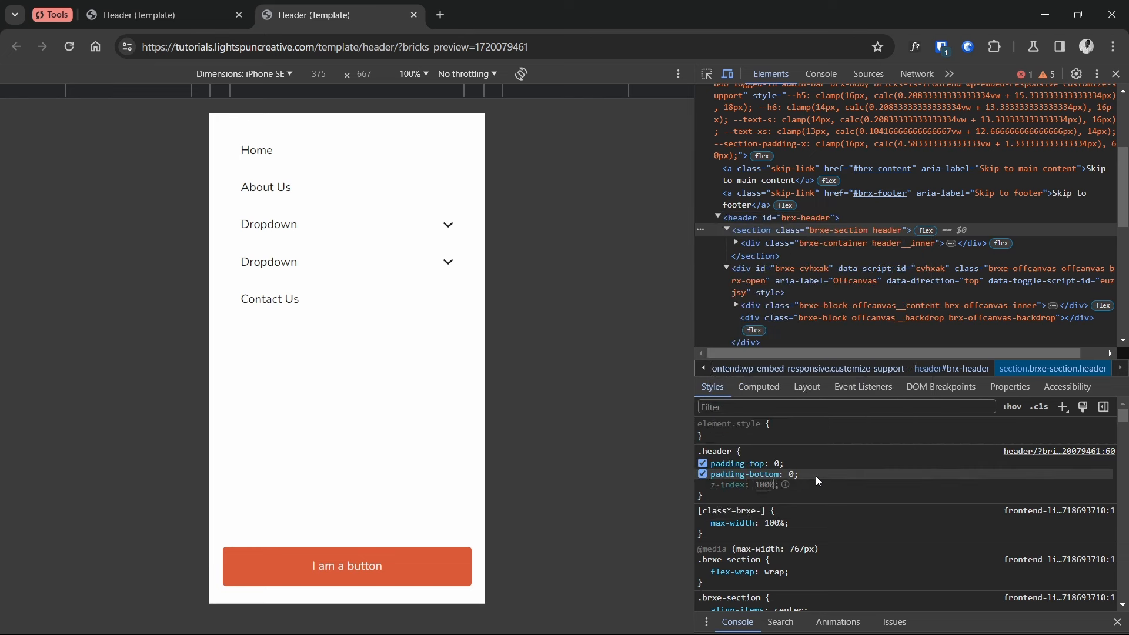
pyautogui.press('Return')
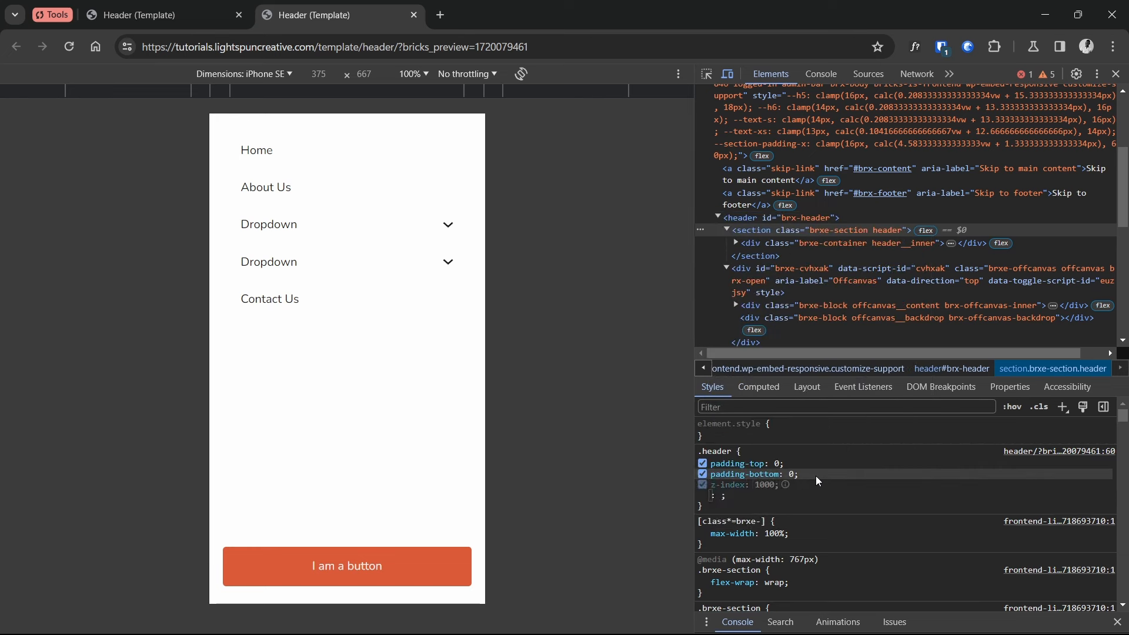
pyautogui.moveTo(786, 486)
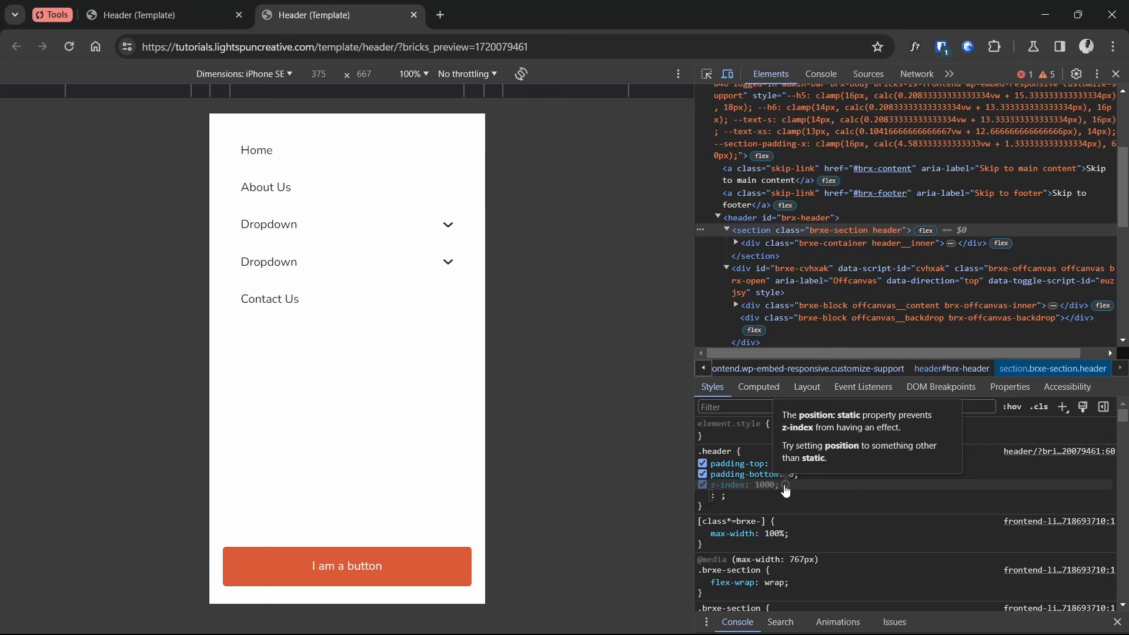
pyautogui.write('positi')
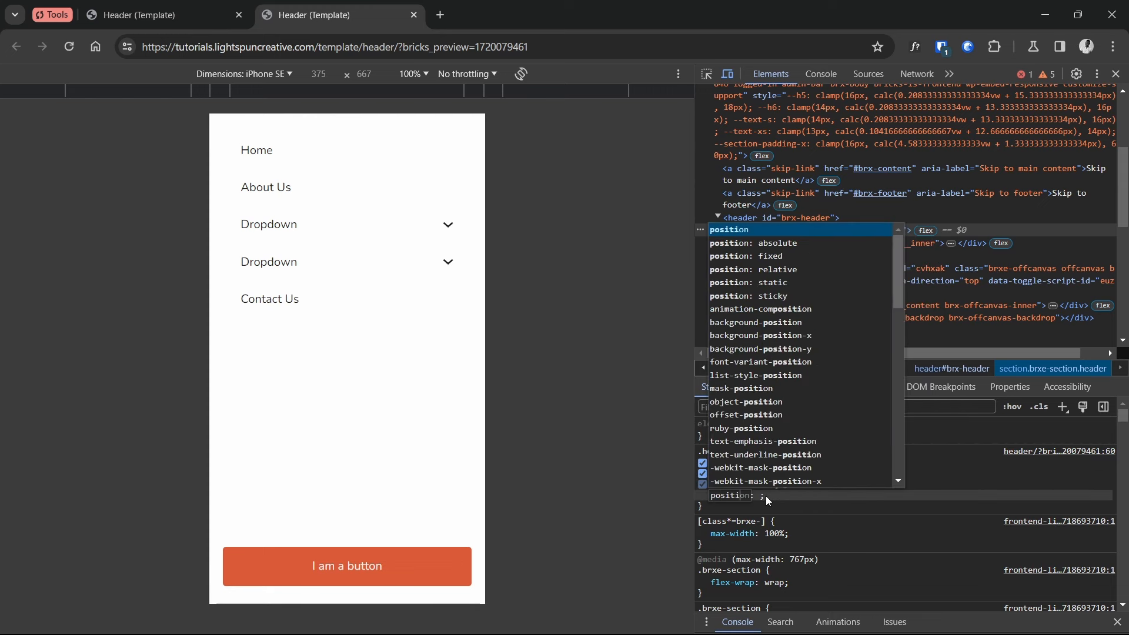
pyautogui.click(780, 269)
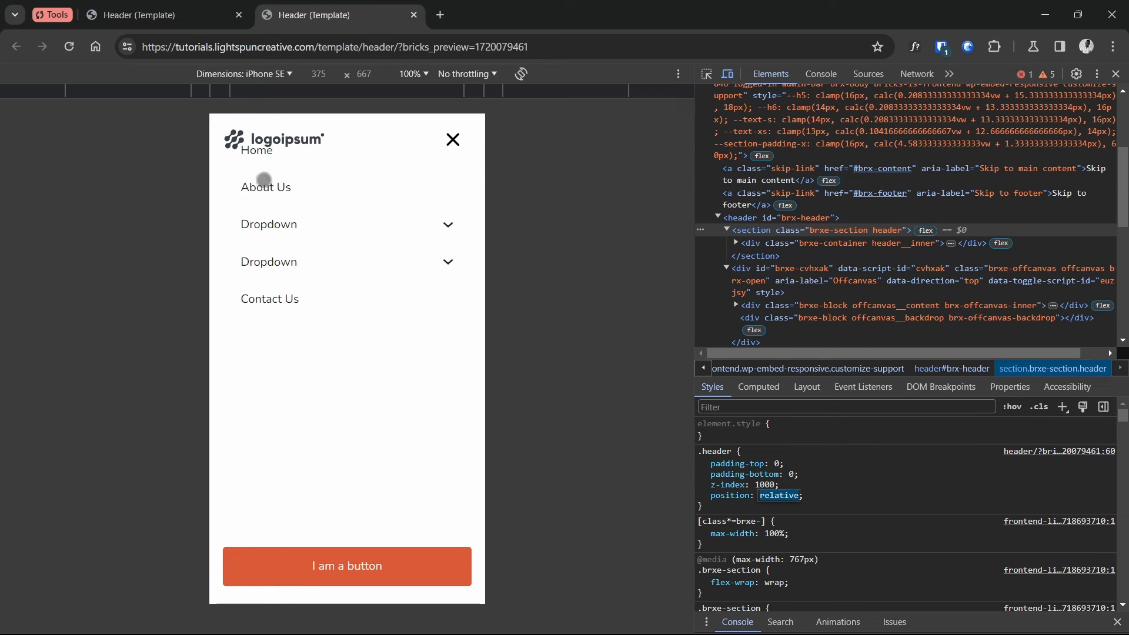
pyautogui.press('Return')
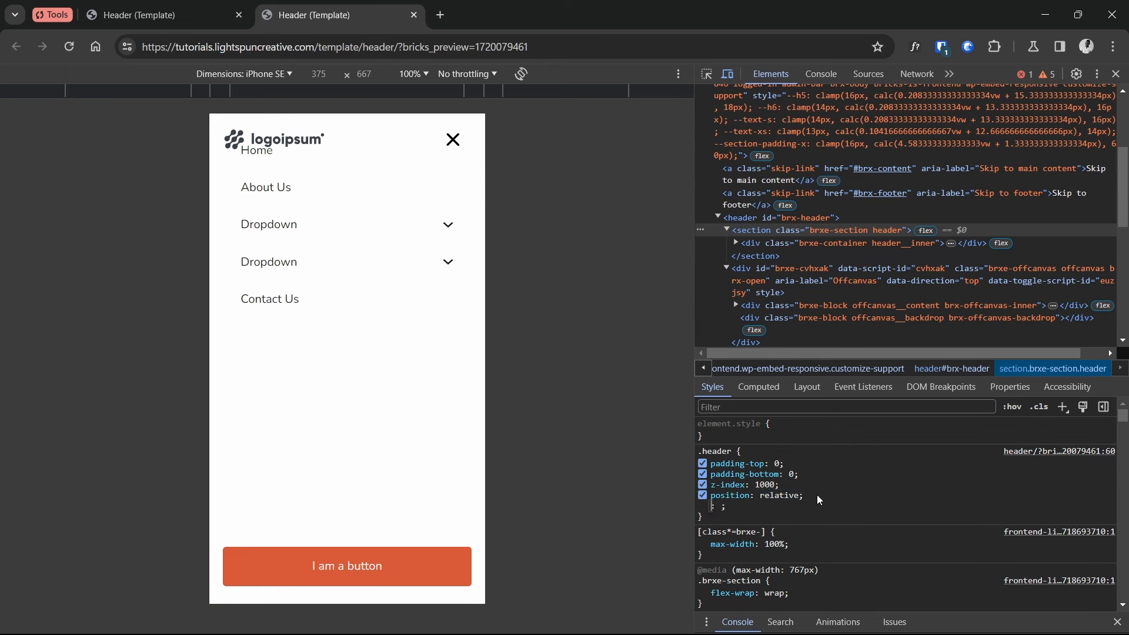
# Add a white background-color to the inspected .header rule
pyautogui.write('back')
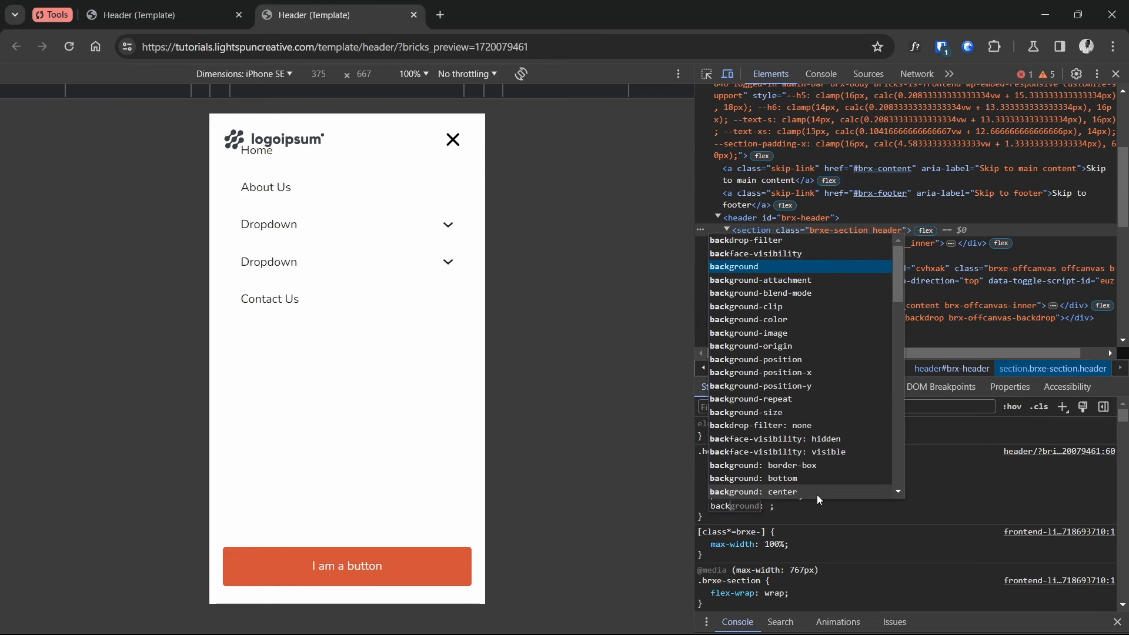
pyautogui.click(798, 325)
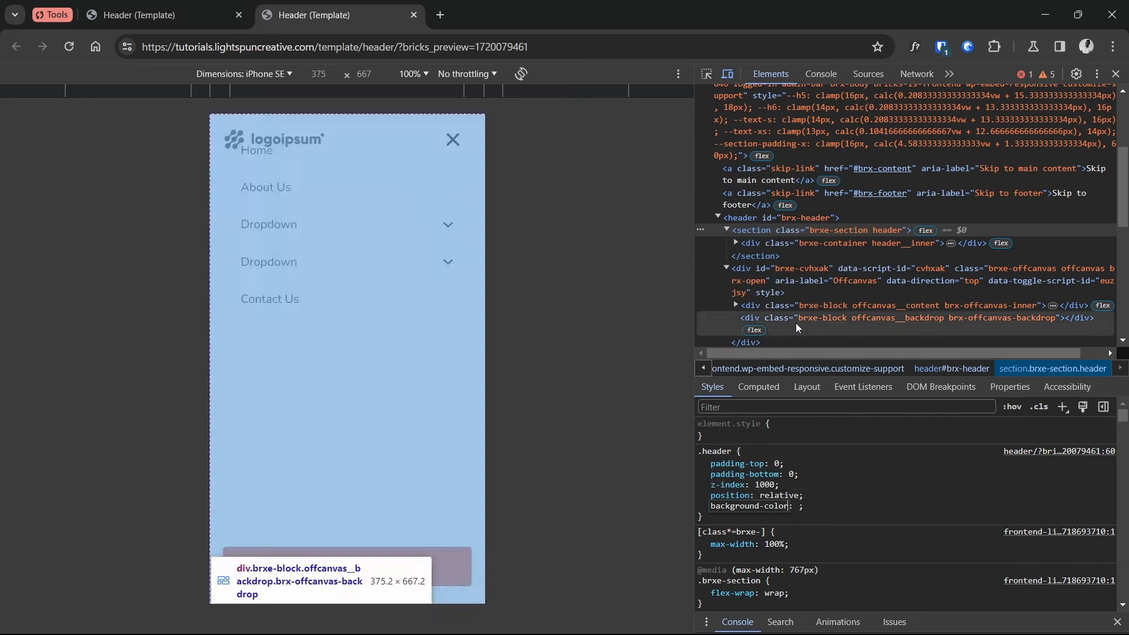
pyautogui.write('white')
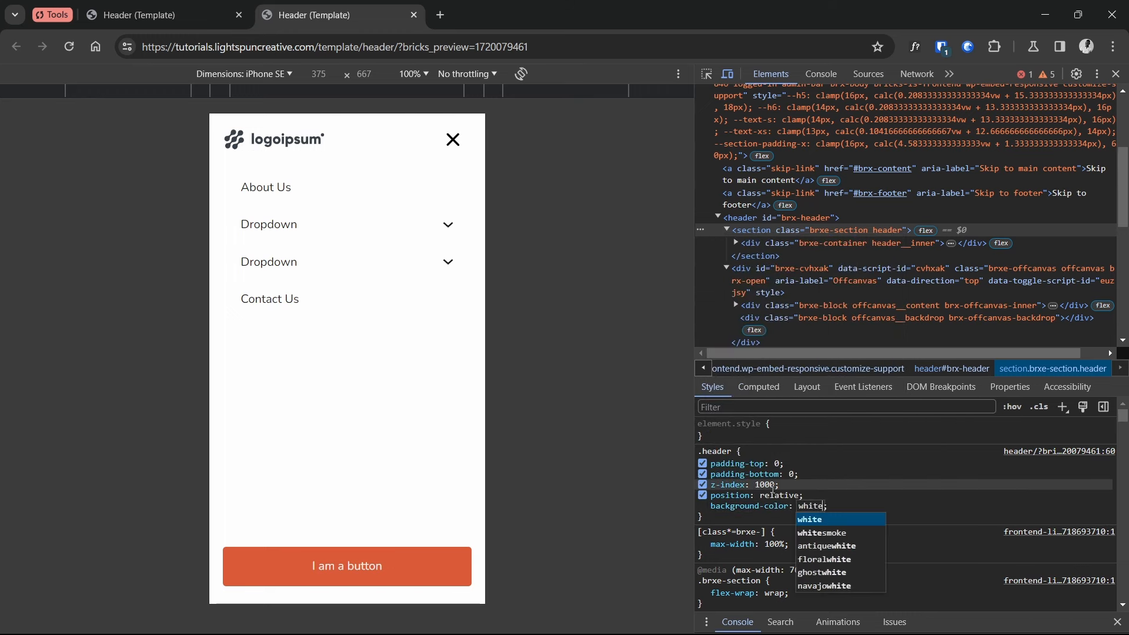
pyautogui.press('Return')
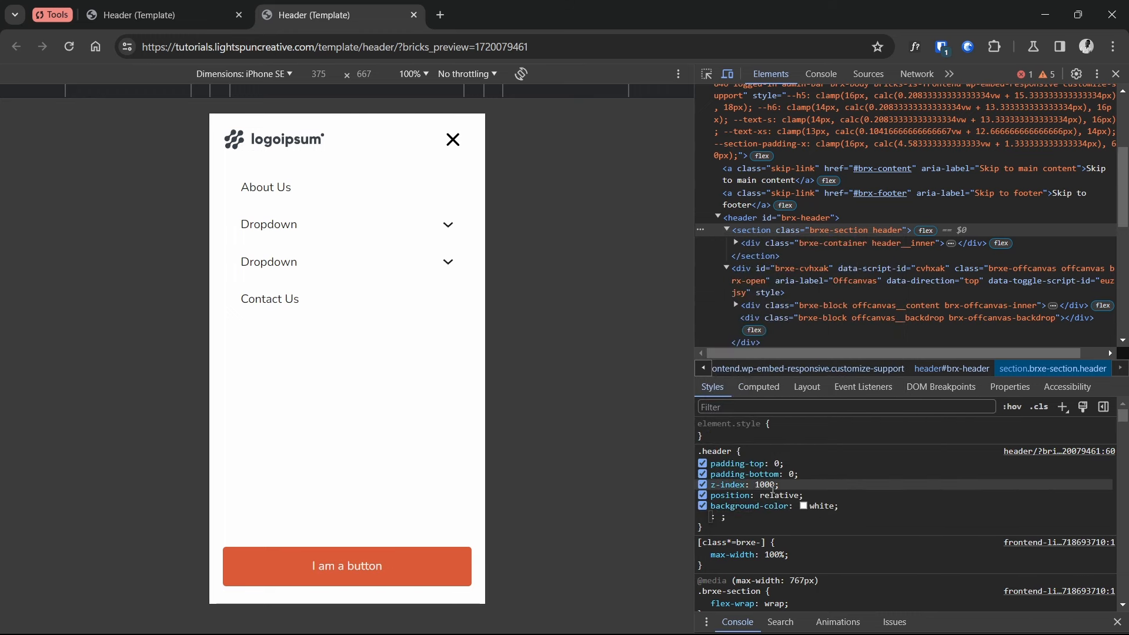
# Test closing and reopening the mobile menu with the hamburger toggle above the offcanvas in the preview
pyautogui.click(456, 144)
pyautogui.click(456, 159)
pyautogui.click(454, 139)
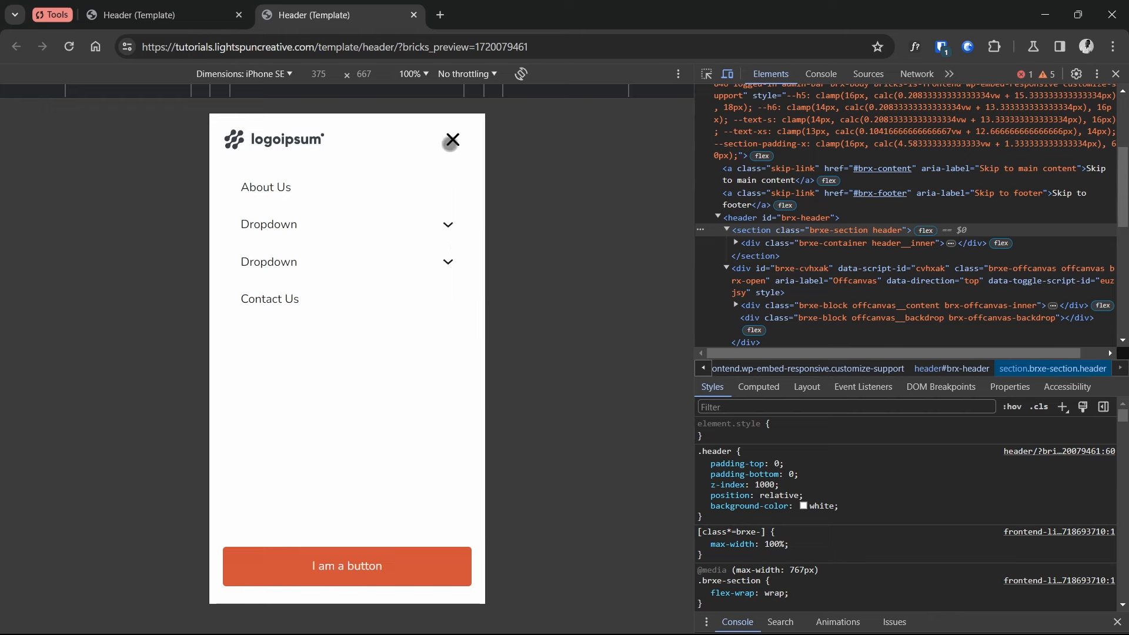
pyautogui.click(453, 140)
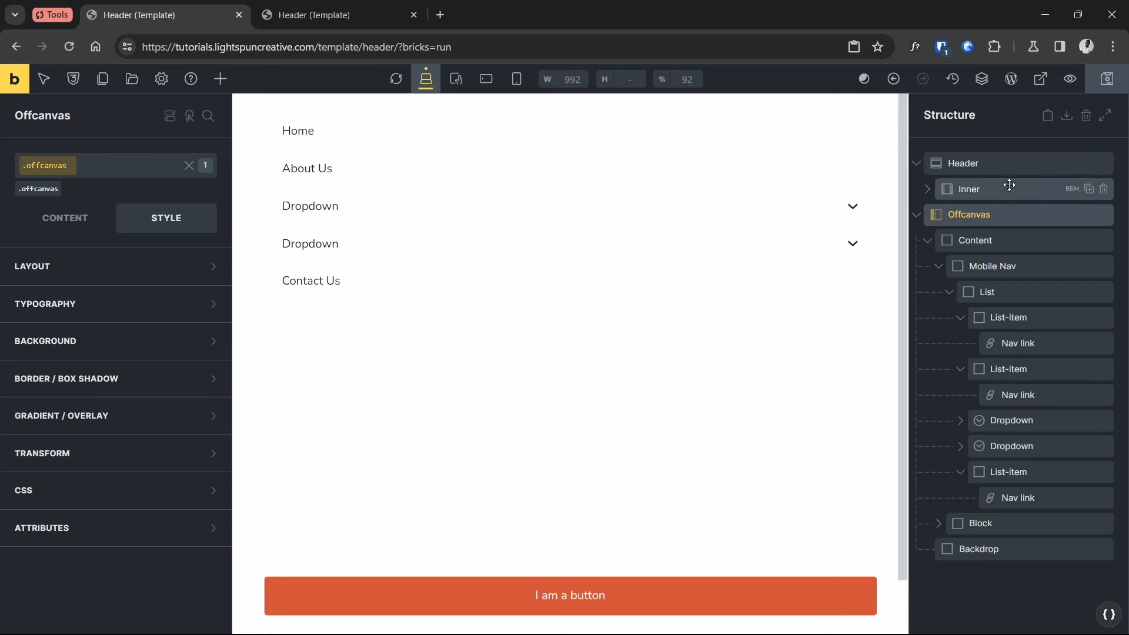
# Switch to the builder, enable No scroll (body) on the Offcanvas element and turn it back off
pyautogui.click(82, 217)
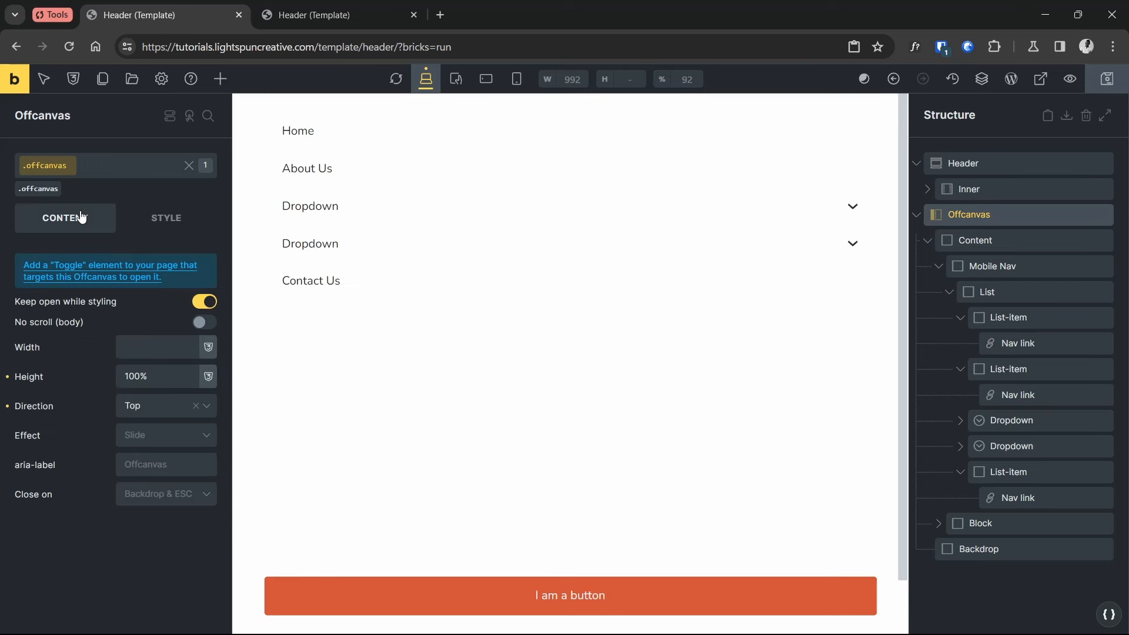
pyautogui.click(200, 322)
pyautogui.click(976, 241)
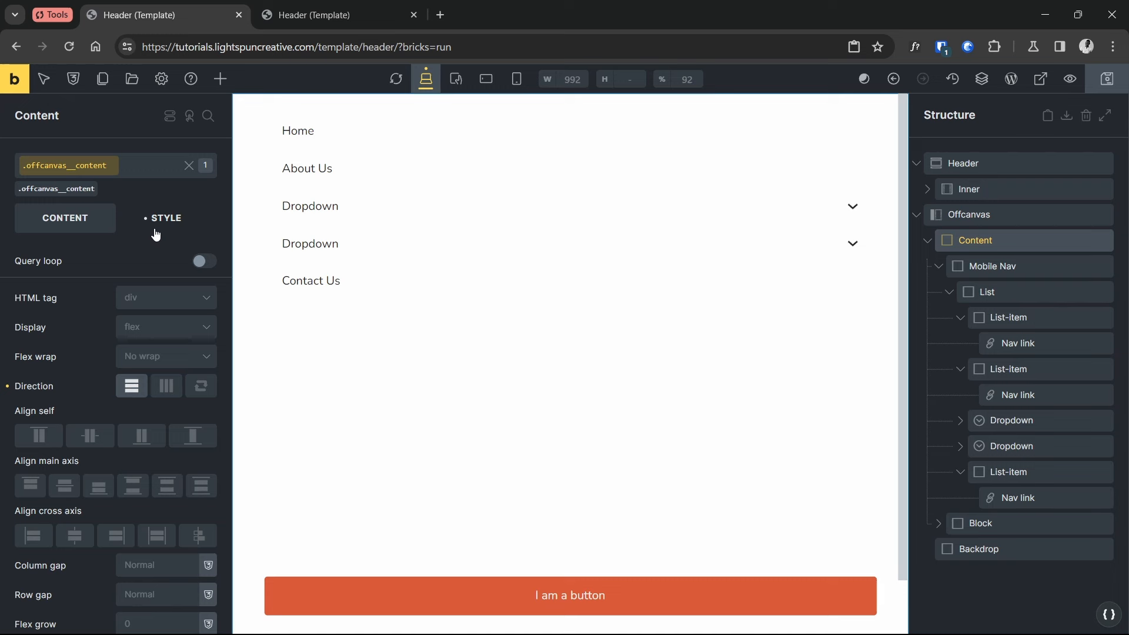
pyautogui.click(971, 221)
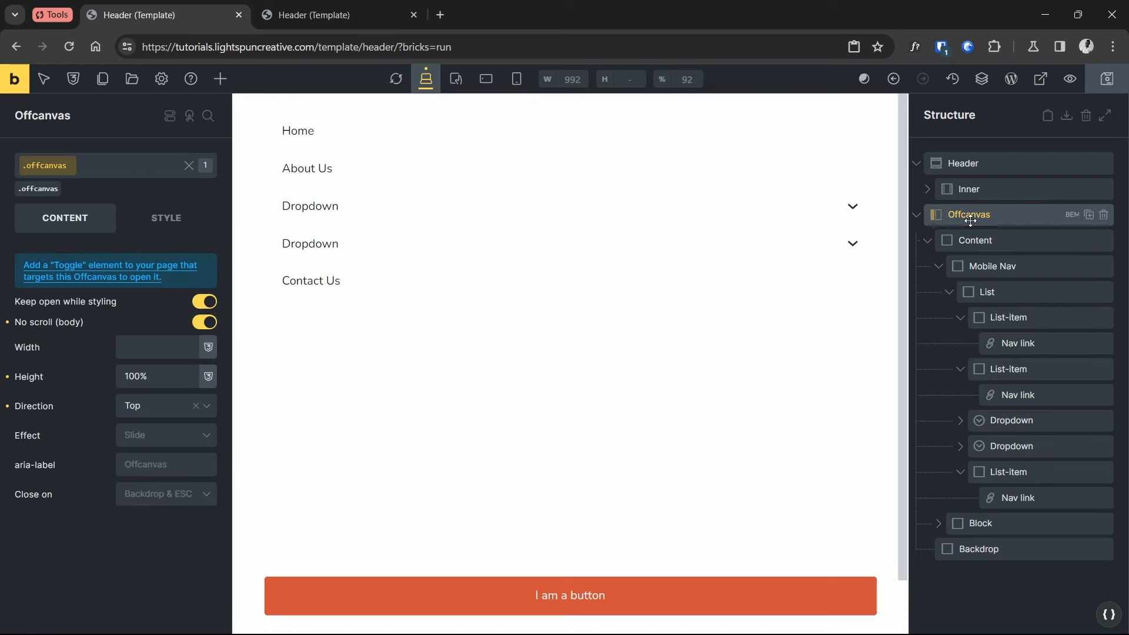
pyautogui.click(205, 322)
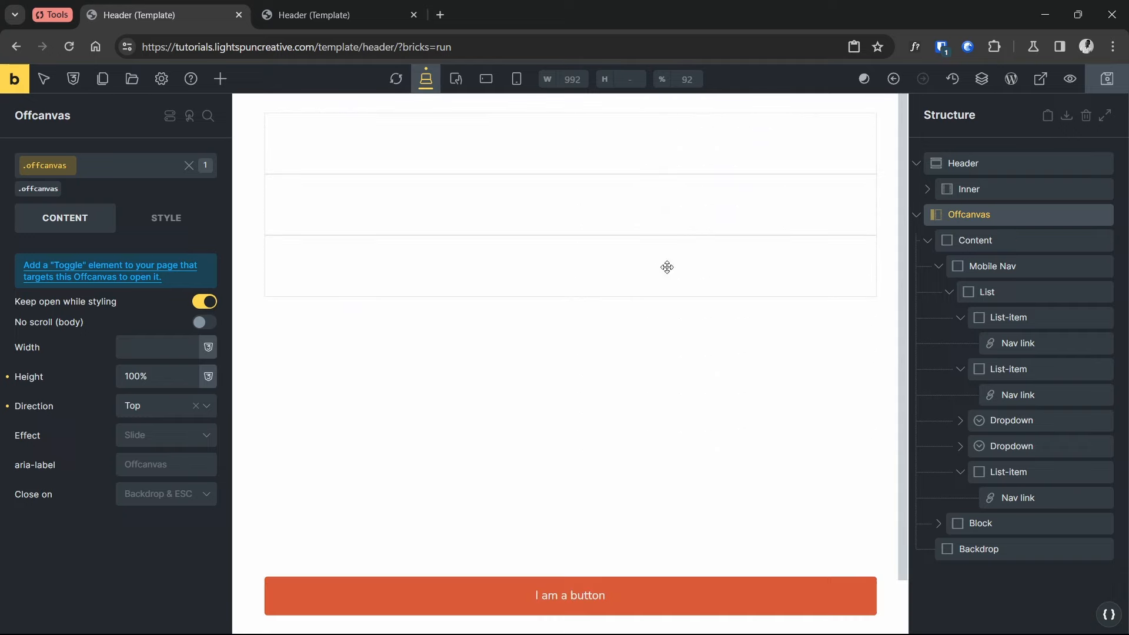
# Return to the iPhone SE preview, open the mobile menu and test scrolling the page behind it
pyautogui.click(965, 164)
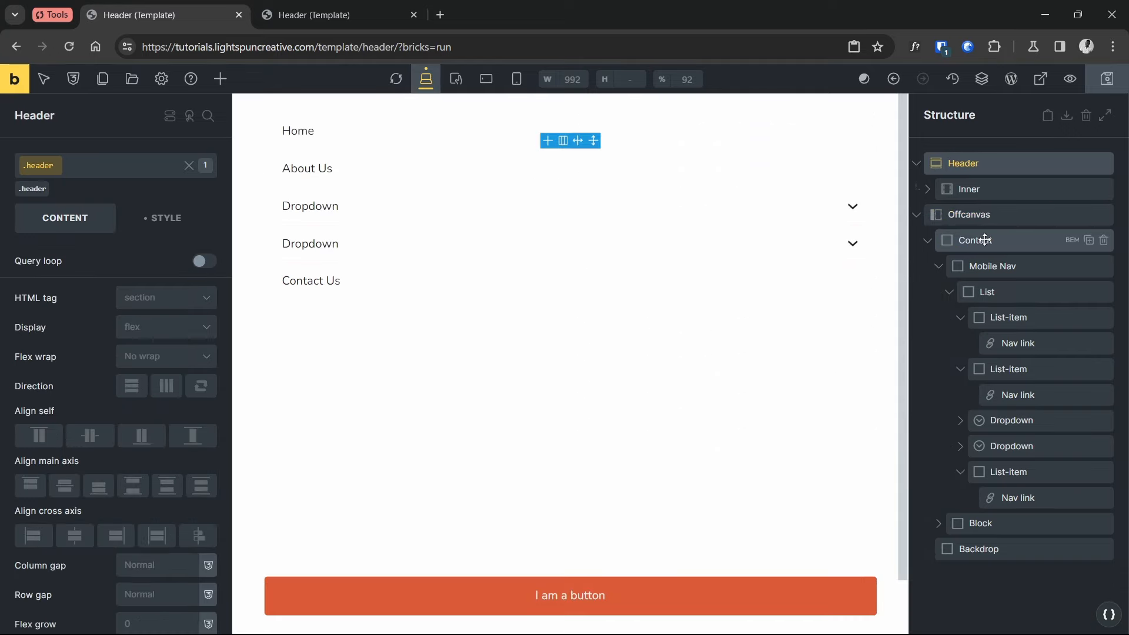
pyautogui.click(315, 15)
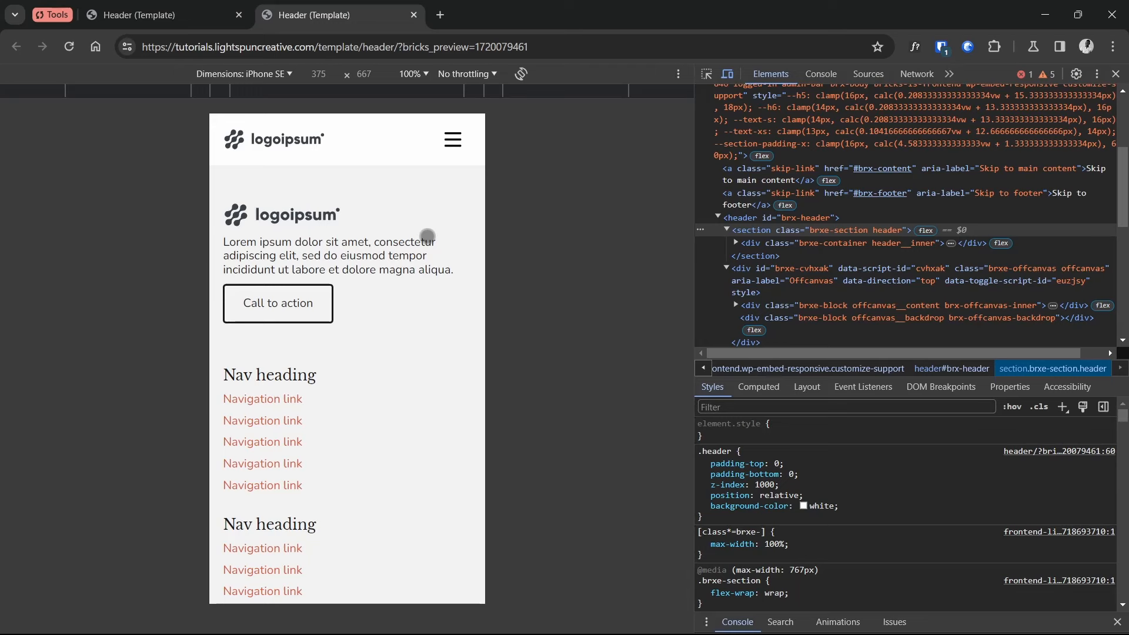
pyautogui.click(452, 141)
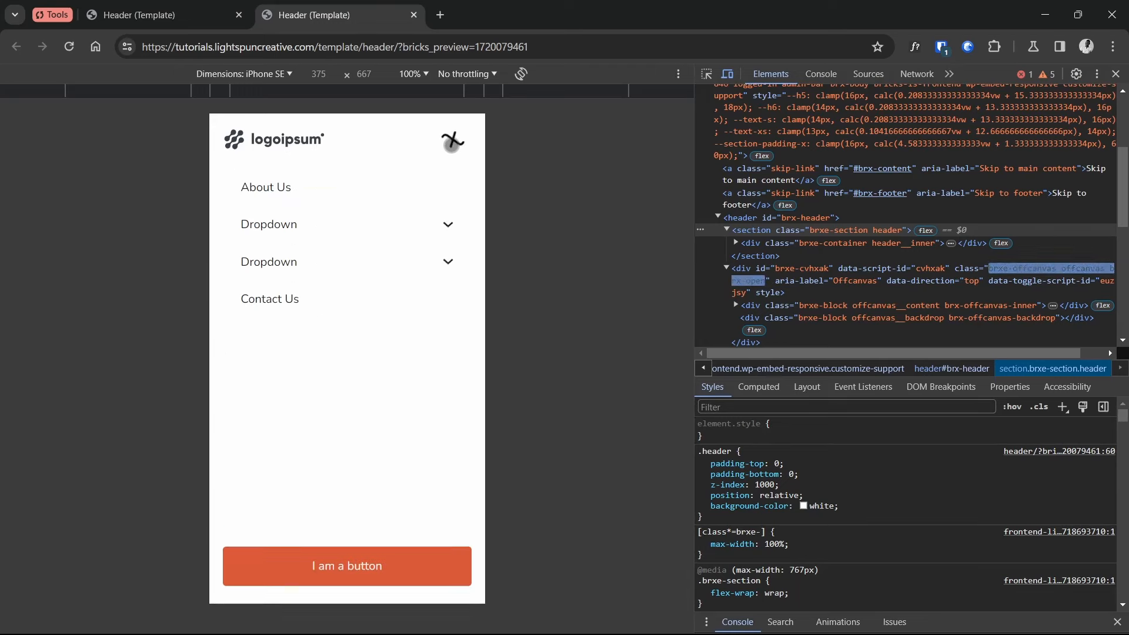
pyautogui.scroll(-1, 343, 200)
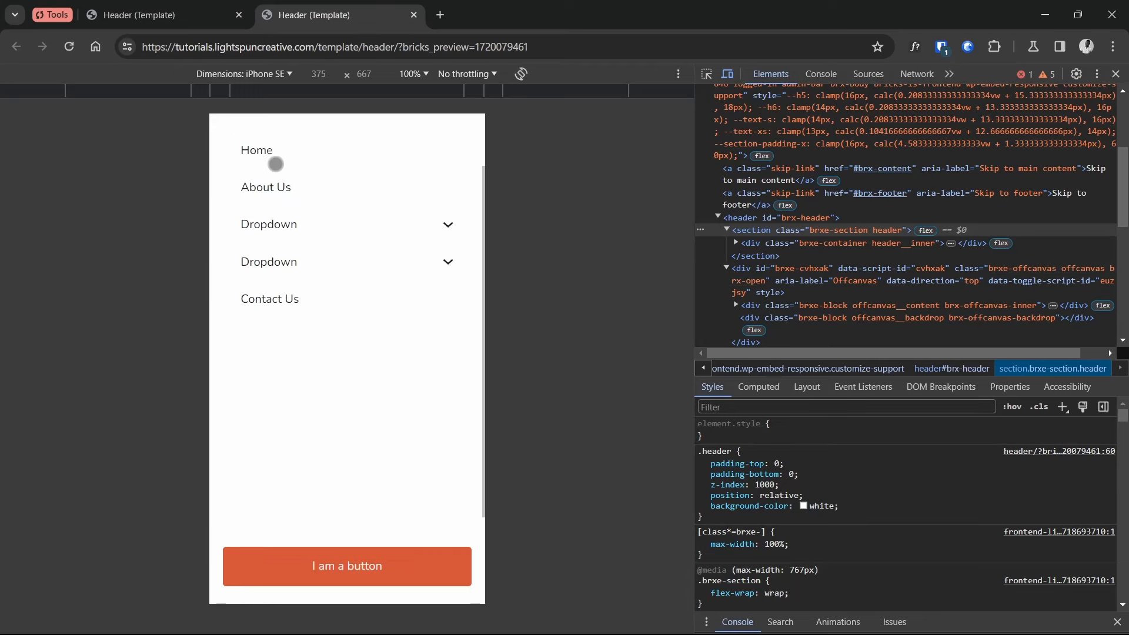
pyautogui.scroll(1, 395, 205)
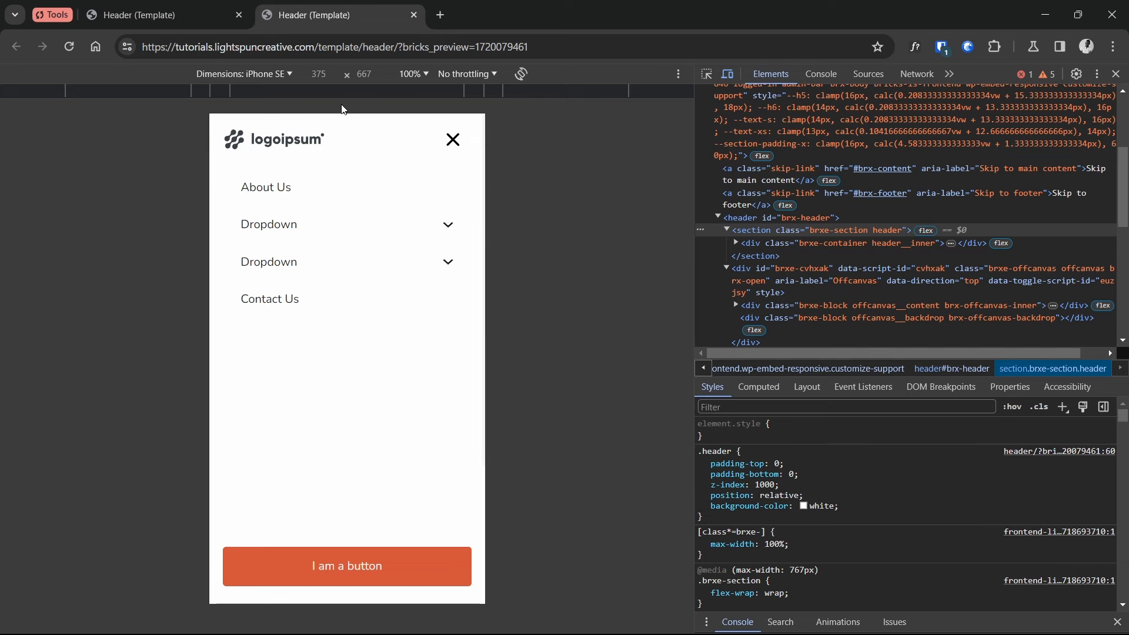
# Back in the builder, enable No scroll (body) on the Offcanvas element
pyautogui.click(178, 13)
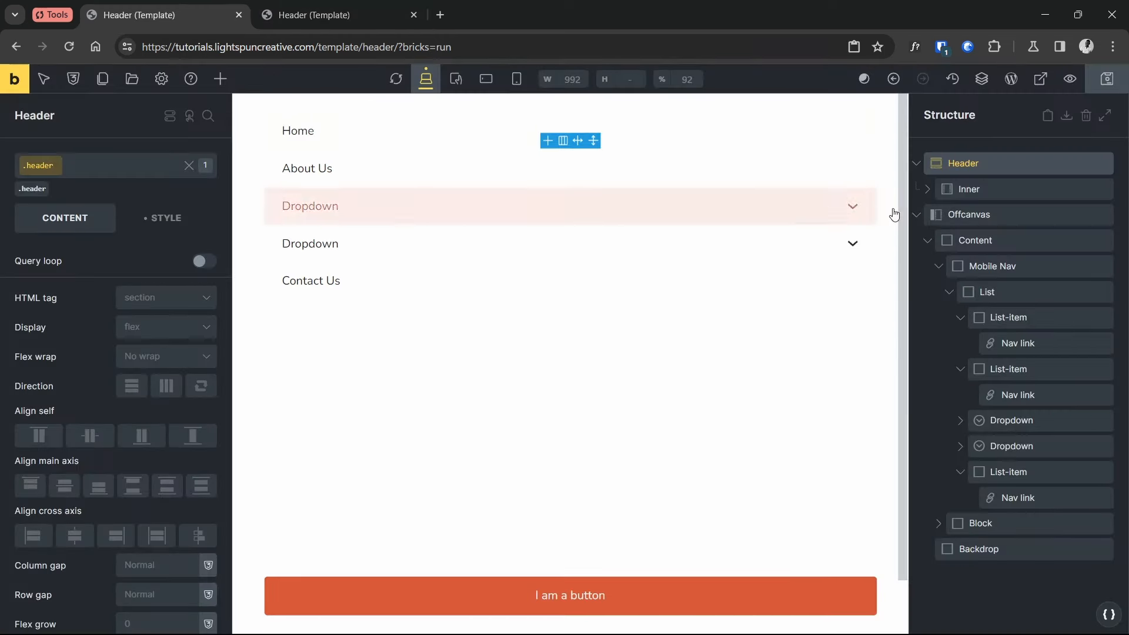
pyautogui.click(969, 214)
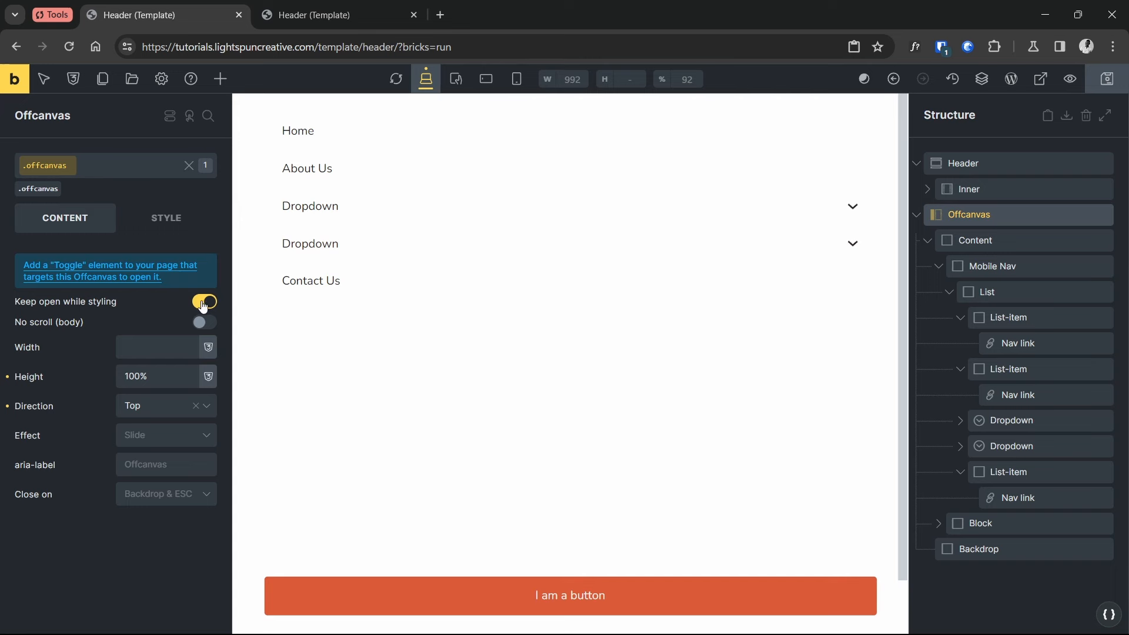
pyautogui.click(199, 323)
# Set the background color of the Header section's .header class to white from the Black & White palette
pyautogui.click(984, 163)
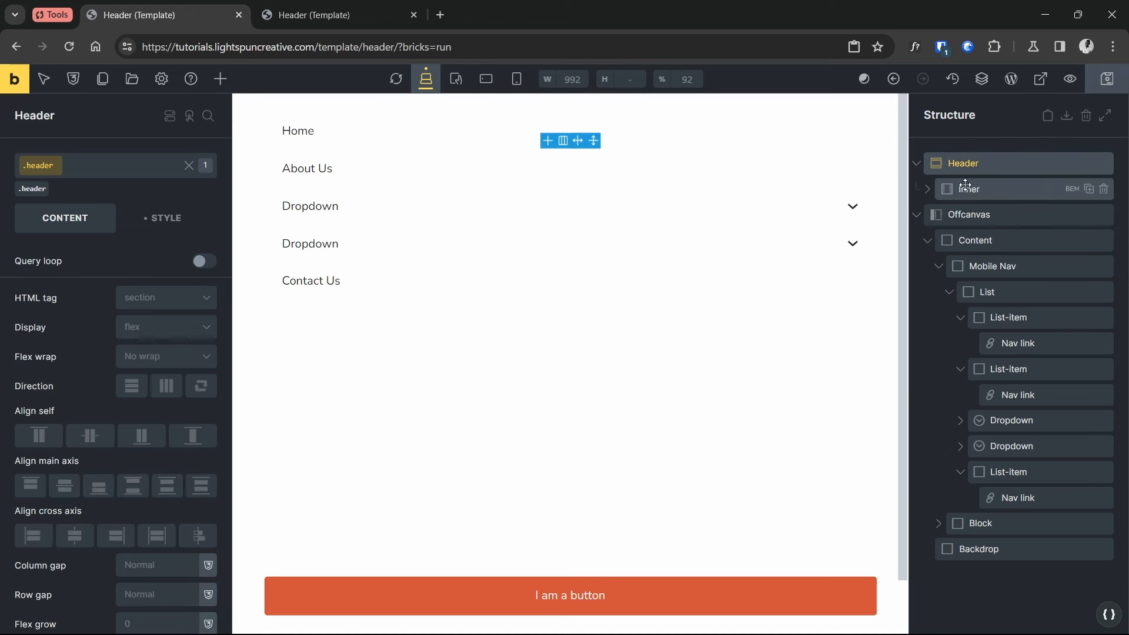
pyautogui.click(172, 219)
pyautogui.click(111, 331)
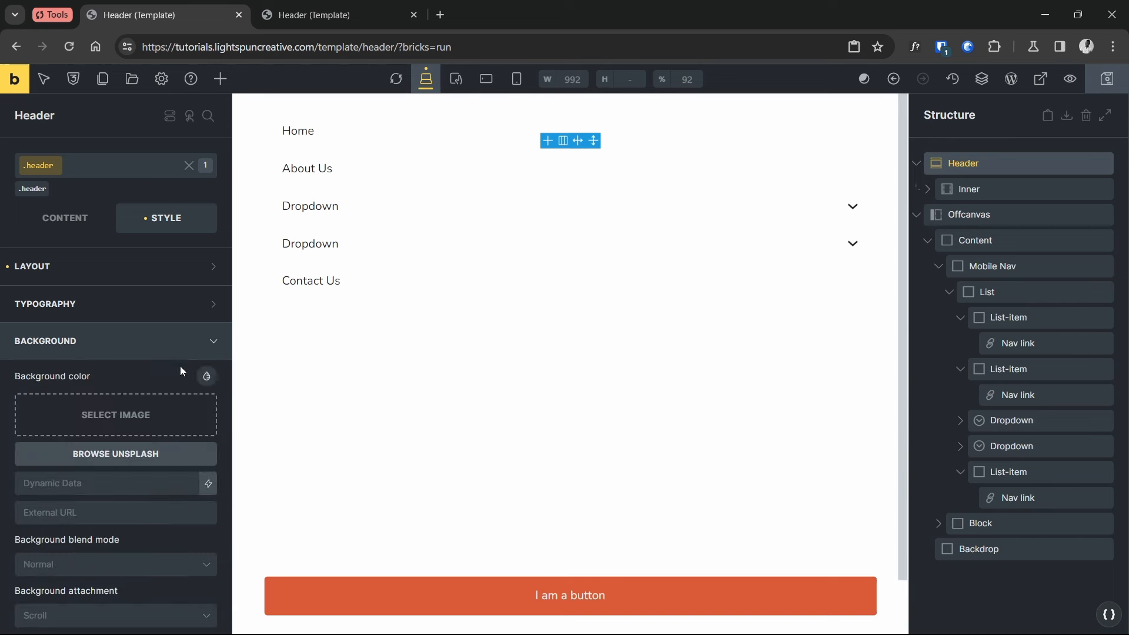
pyautogui.click(207, 376)
pyautogui.scroll(-5, 88, 382)
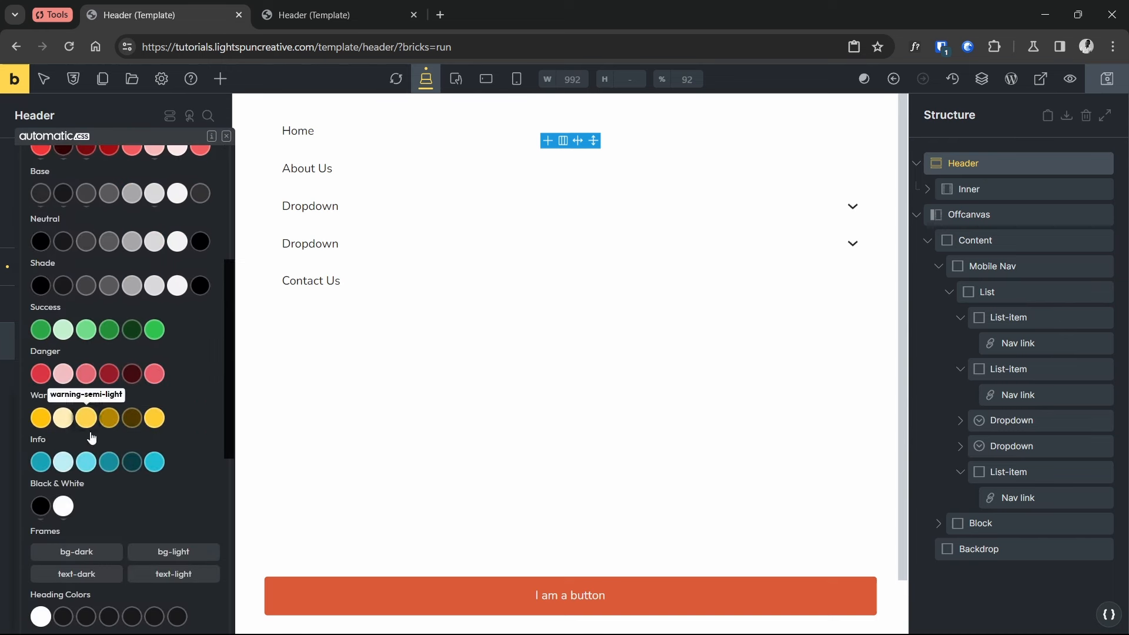
pyautogui.click(63, 504)
pyautogui.click(185, 341)
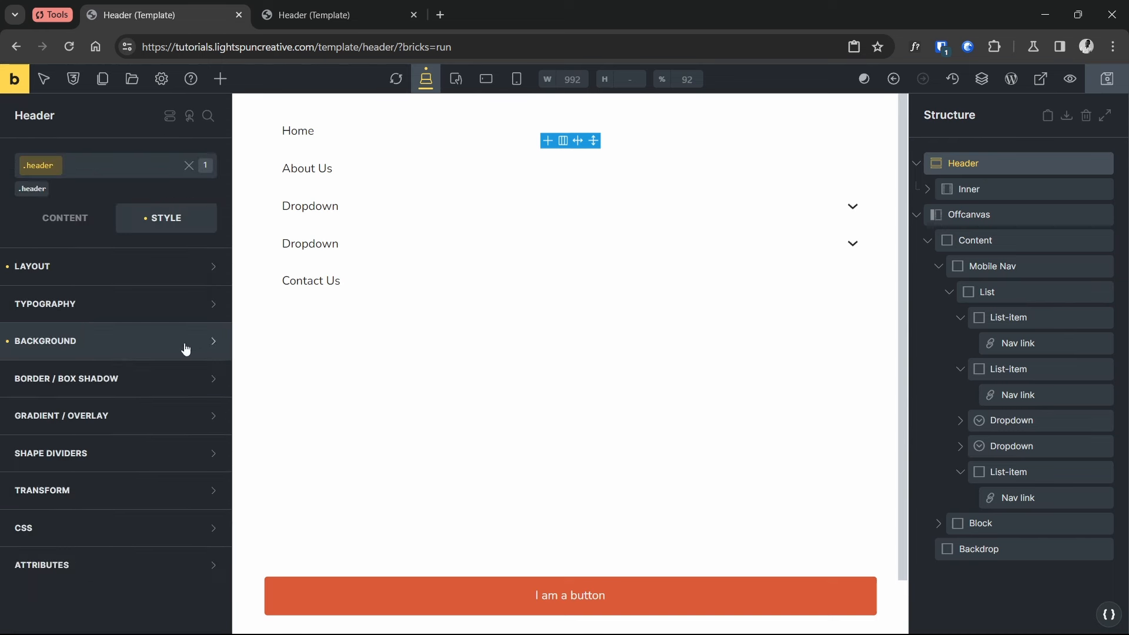
# Set the Header section's position to relative and its z-index to 1000
pyautogui.scroll(-5, 101, 360)
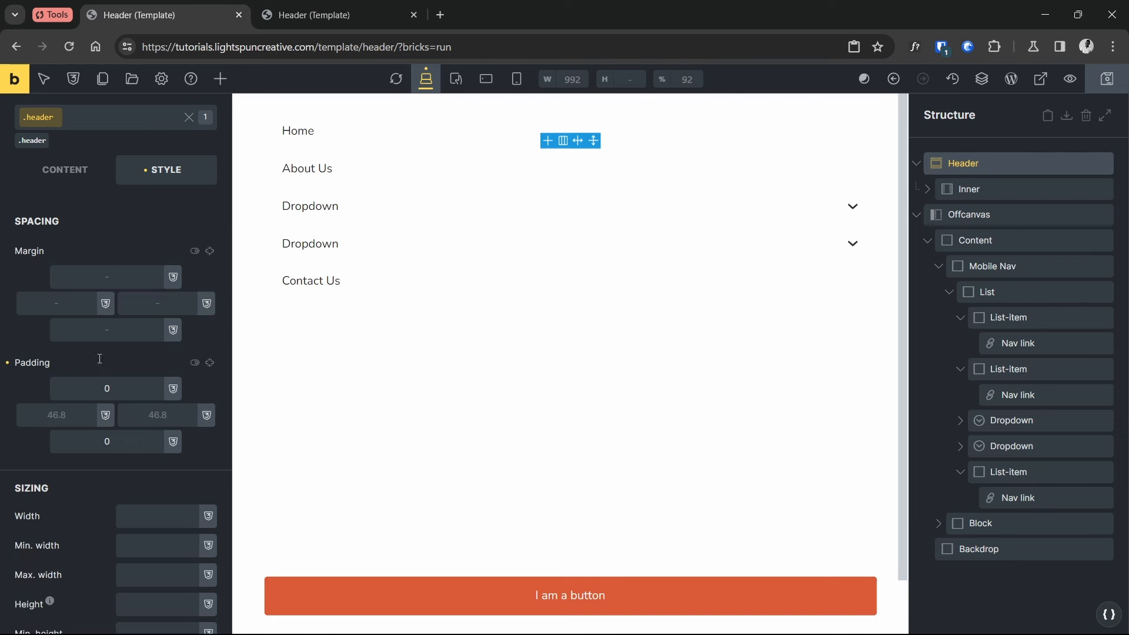
pyautogui.scroll(-4, 114, 462)
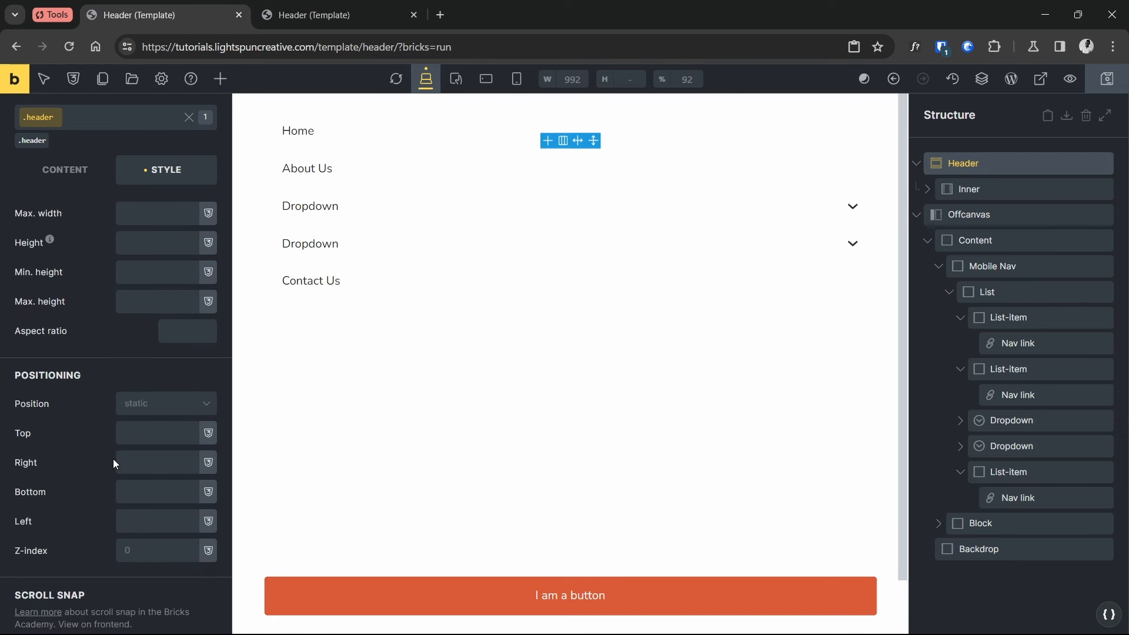
pyautogui.click(158, 338)
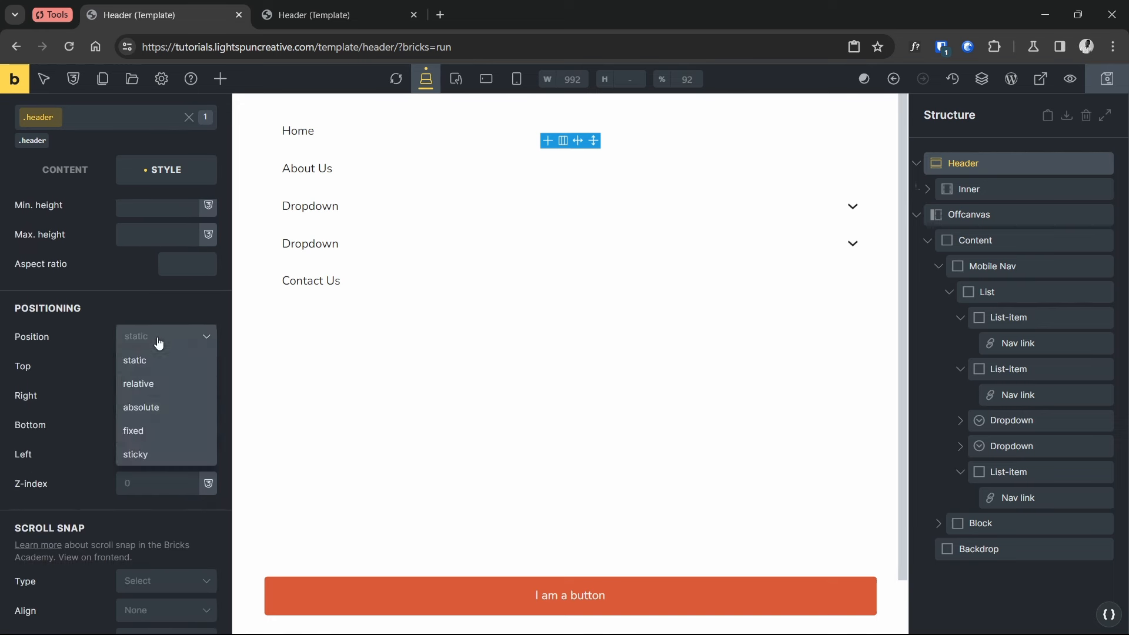
pyautogui.click(156, 393)
pyautogui.click(157, 484)
pyautogui.write('1')
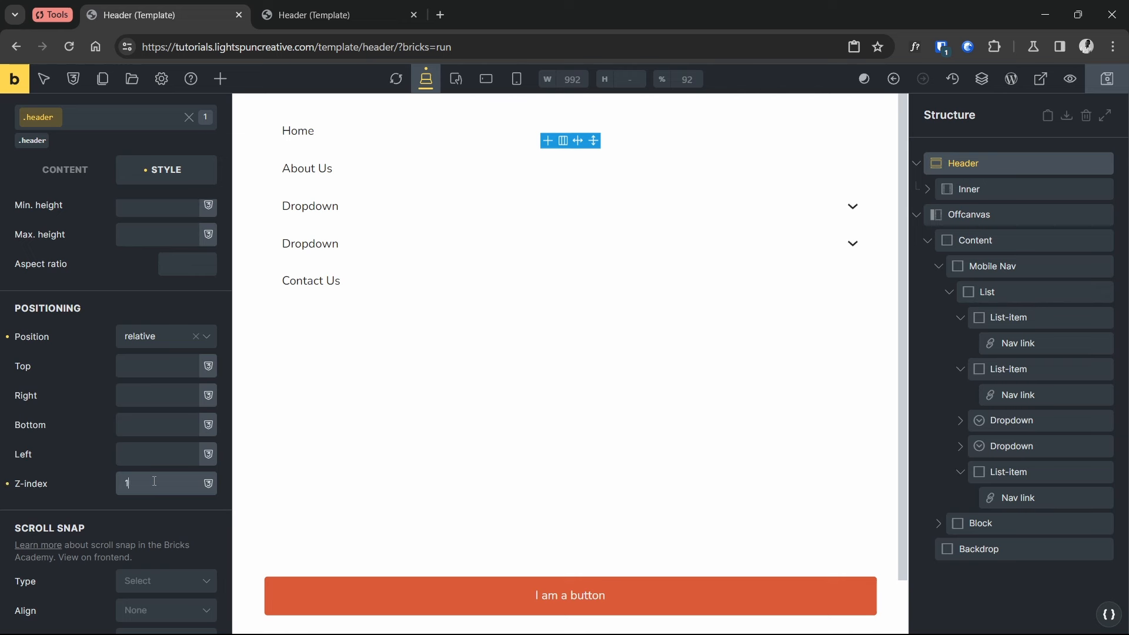
pyautogui.write('000')
pyautogui.click(81, 493)
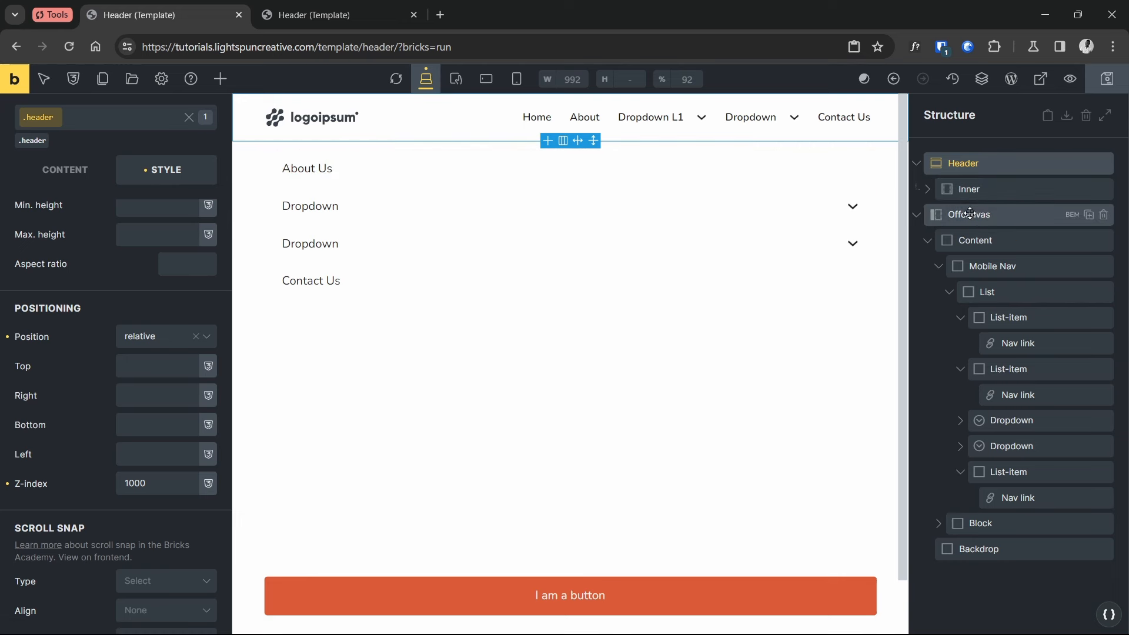
# Set the Offcanvas Content block's top padding to calc(var(--fr-card-padding) + var(--my-header-height)) and save the template
pyautogui.click(970, 237)
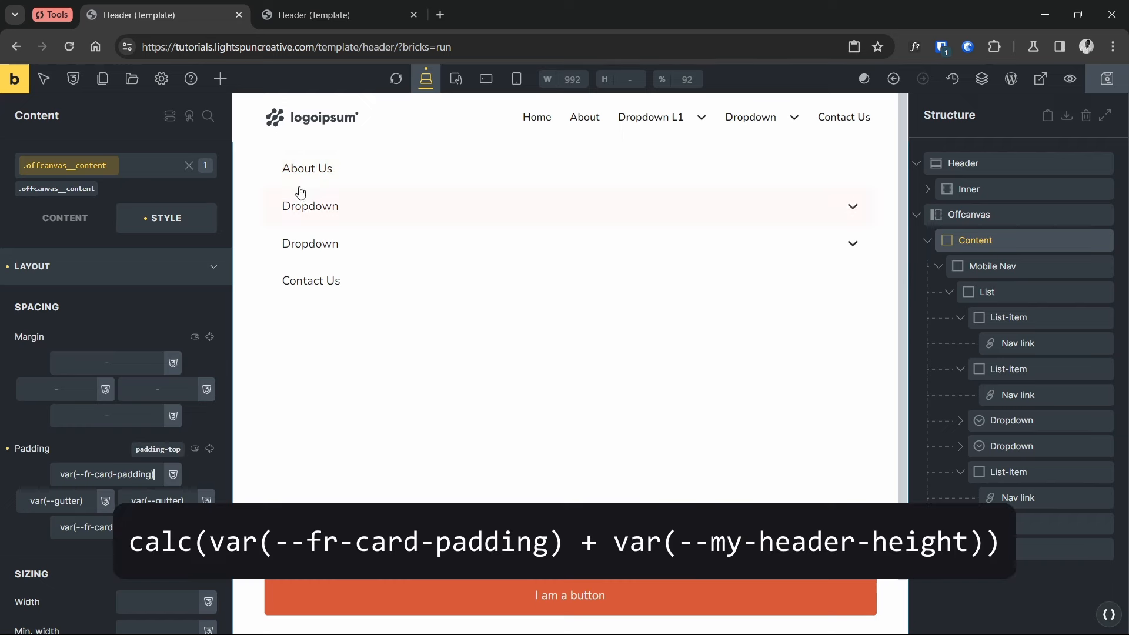
pyautogui.click(157, 474)
pyautogui.write('+ --header')
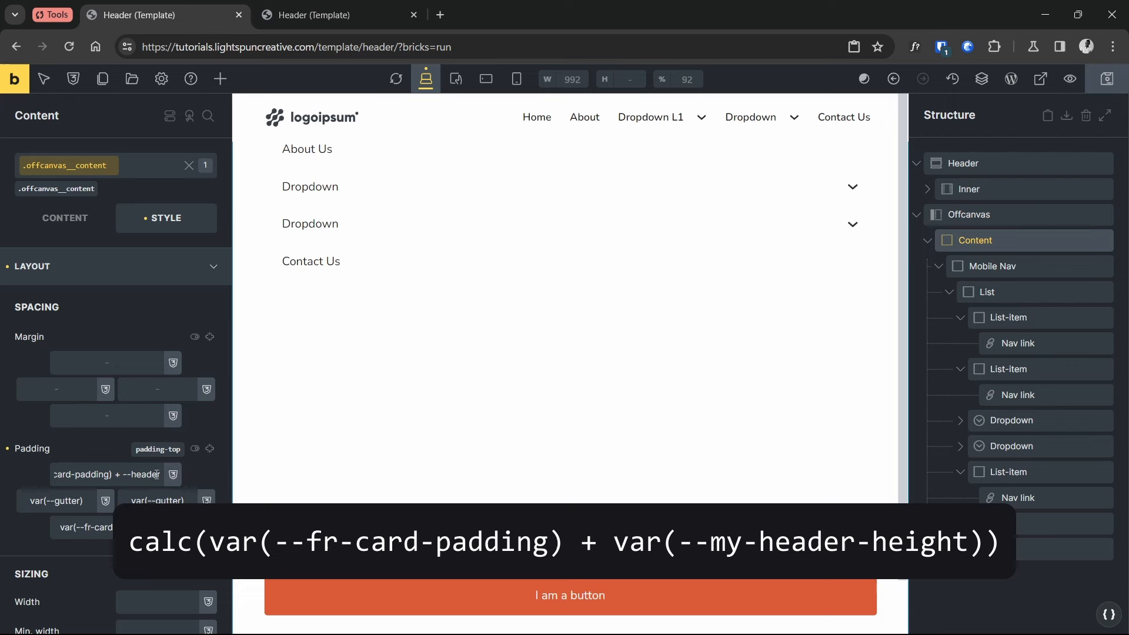
pyautogui.press('BackSpace')
pyautogui.press('BackSpace')
pyautogui.press('BackSpace')
pyautogui.press('BackSpace')
pyautogui.press('BackSpace')
pyautogui.press('BackSpace')
pyautogui.write('my-header-height')
pyautogui.press('Return')
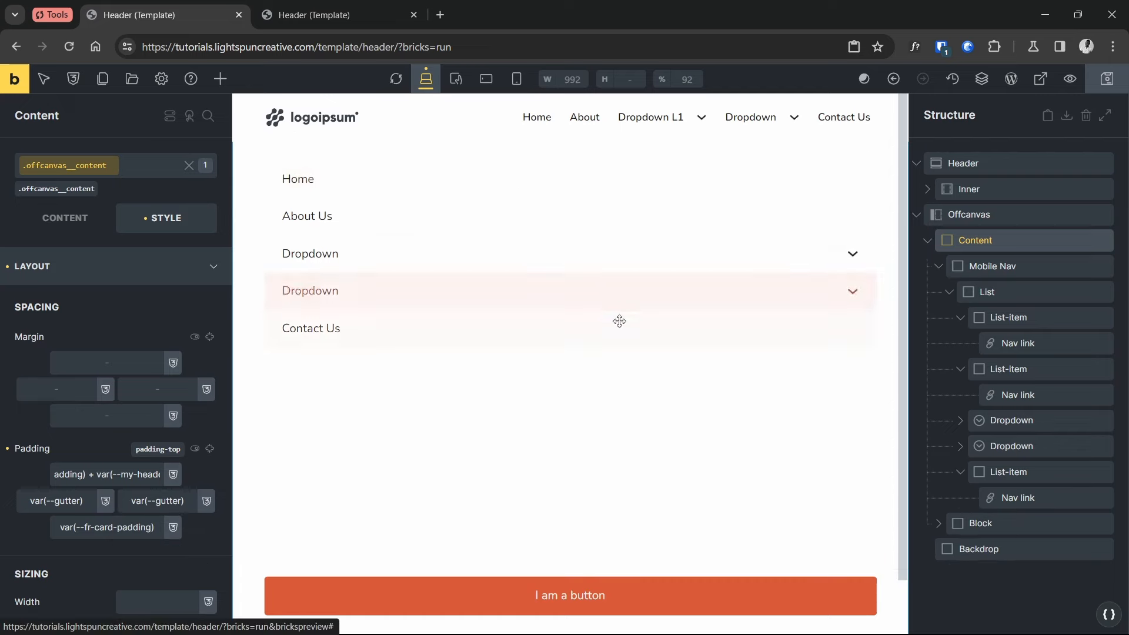
pyautogui.click(1101, 84)
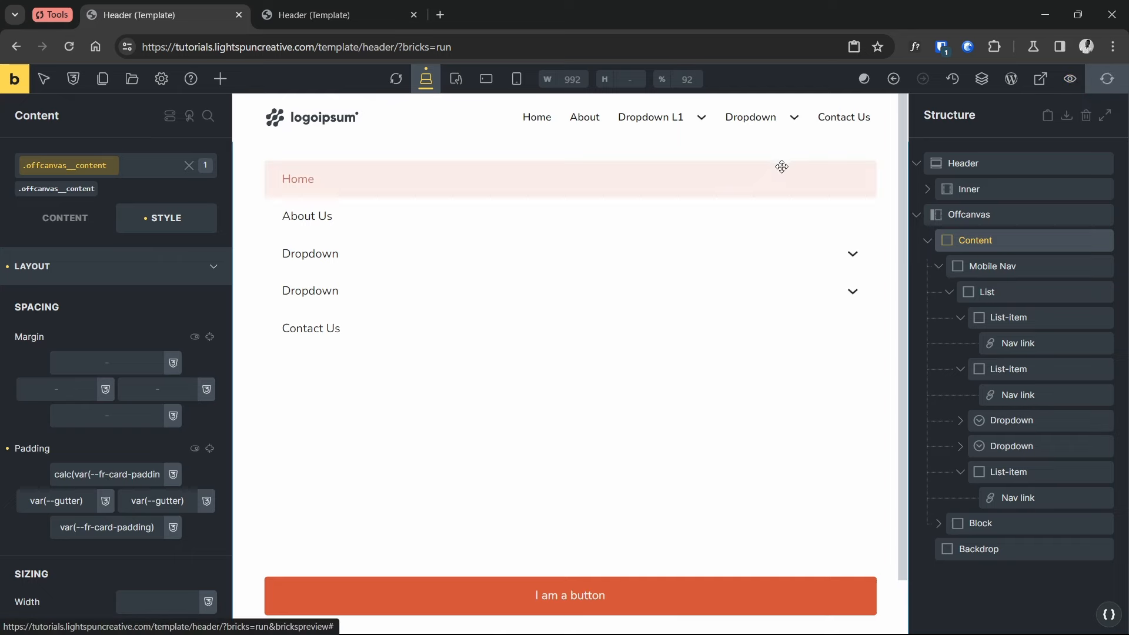
# Test opening and closing the mobile menu with the header toggle in the iPhone SE preview
pyautogui.click(318, 16)
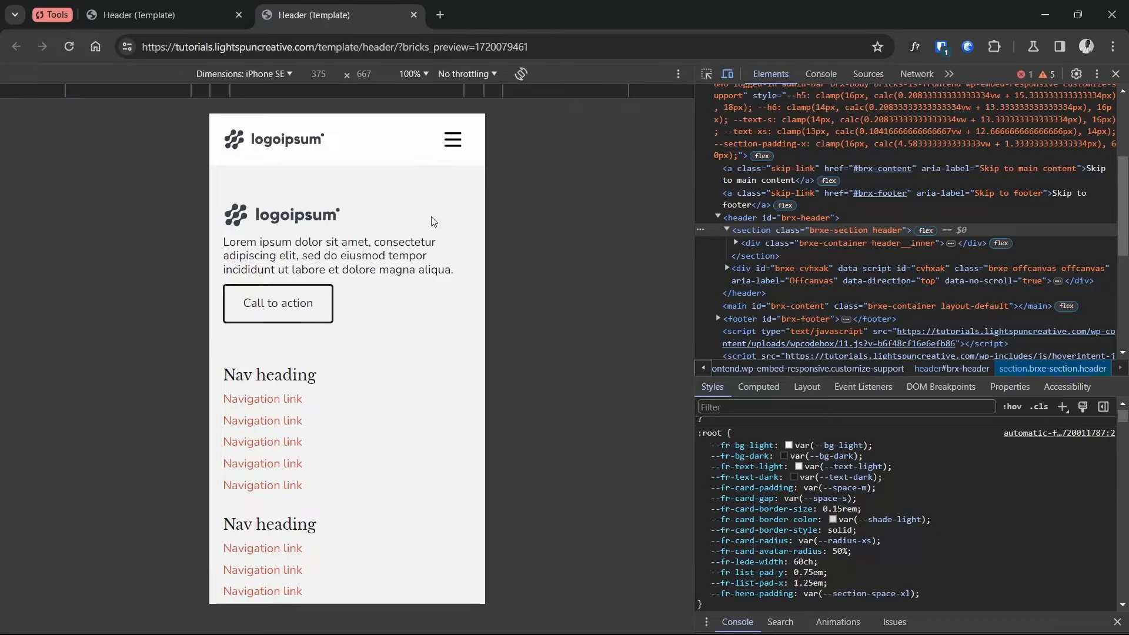
pyautogui.click(453, 138)
pyautogui.click(454, 140)
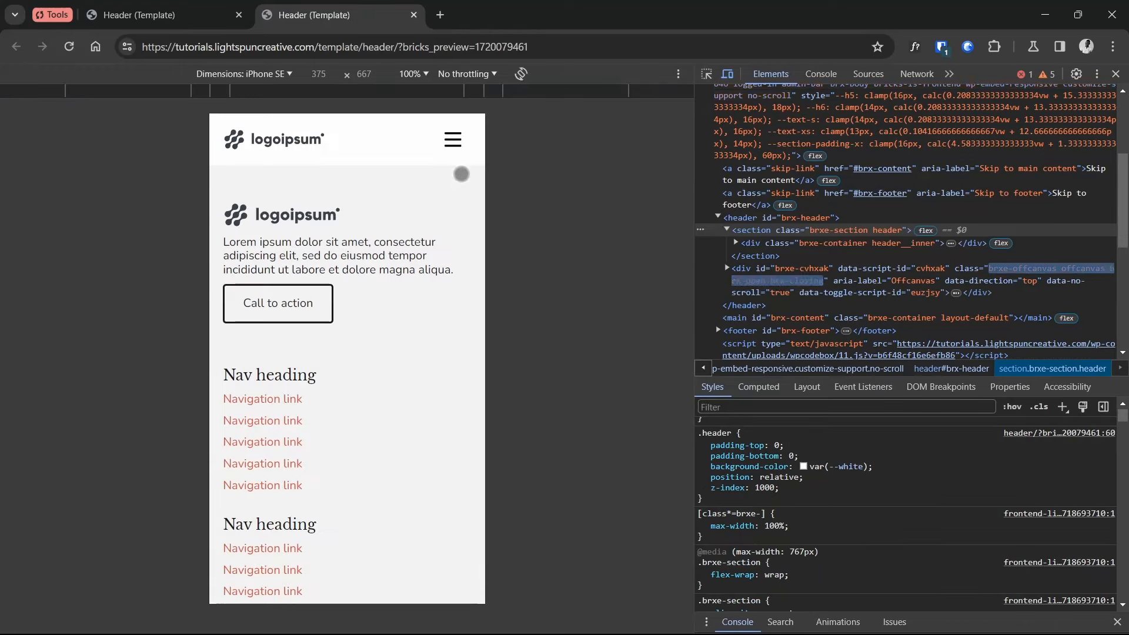
pyautogui.click(452, 140)
pyautogui.click(453, 141)
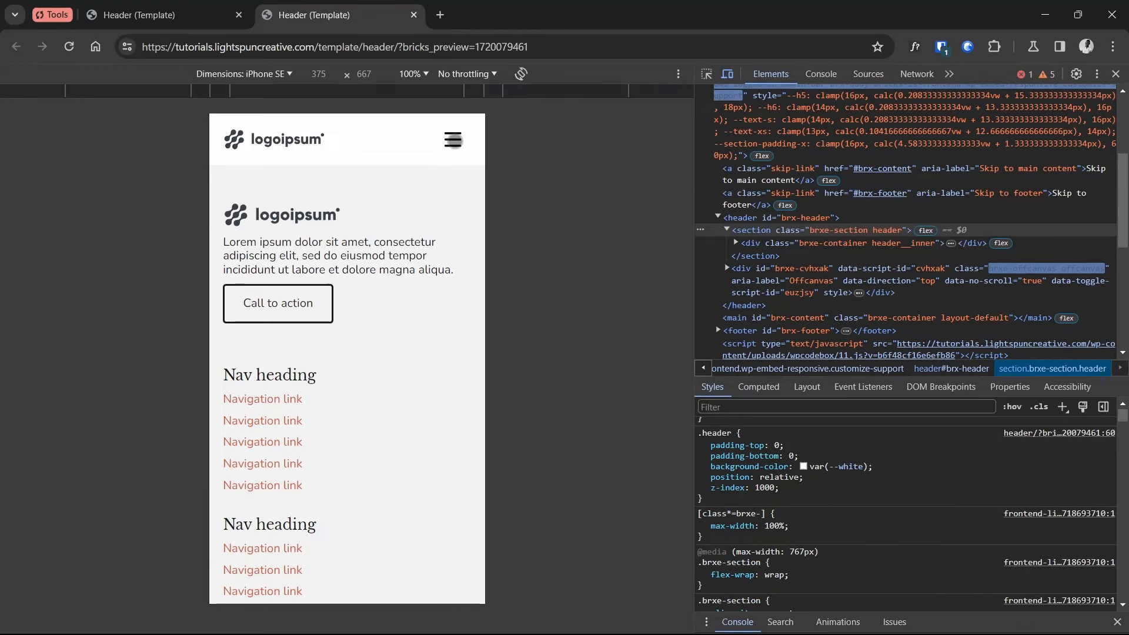
pyautogui.click(457, 142)
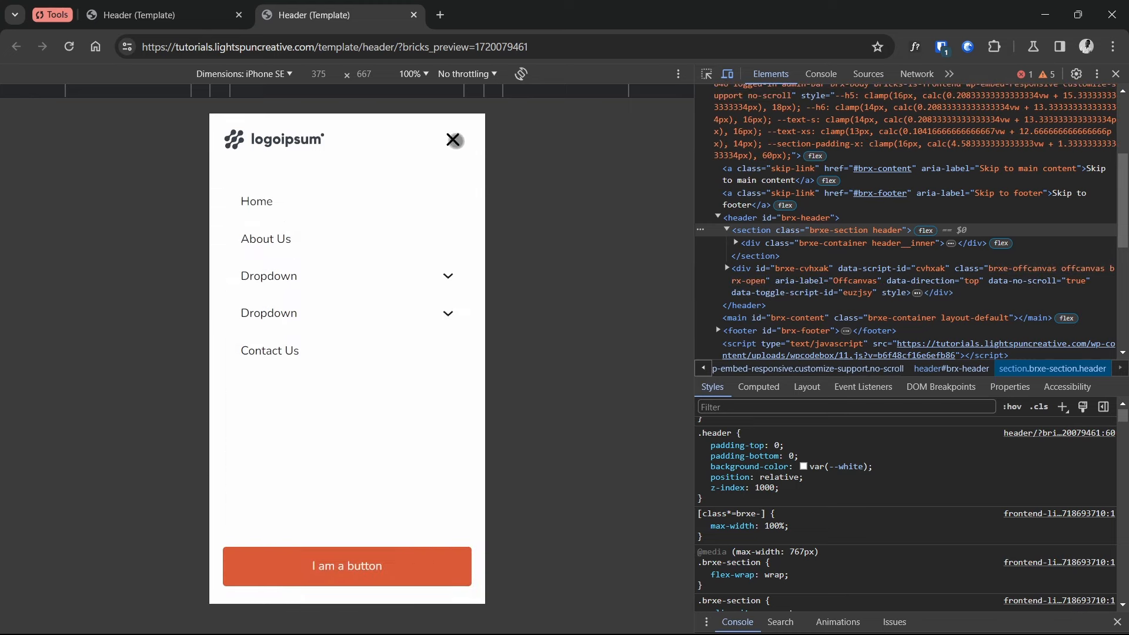
pyautogui.click(453, 140)
pyautogui.click(453, 141)
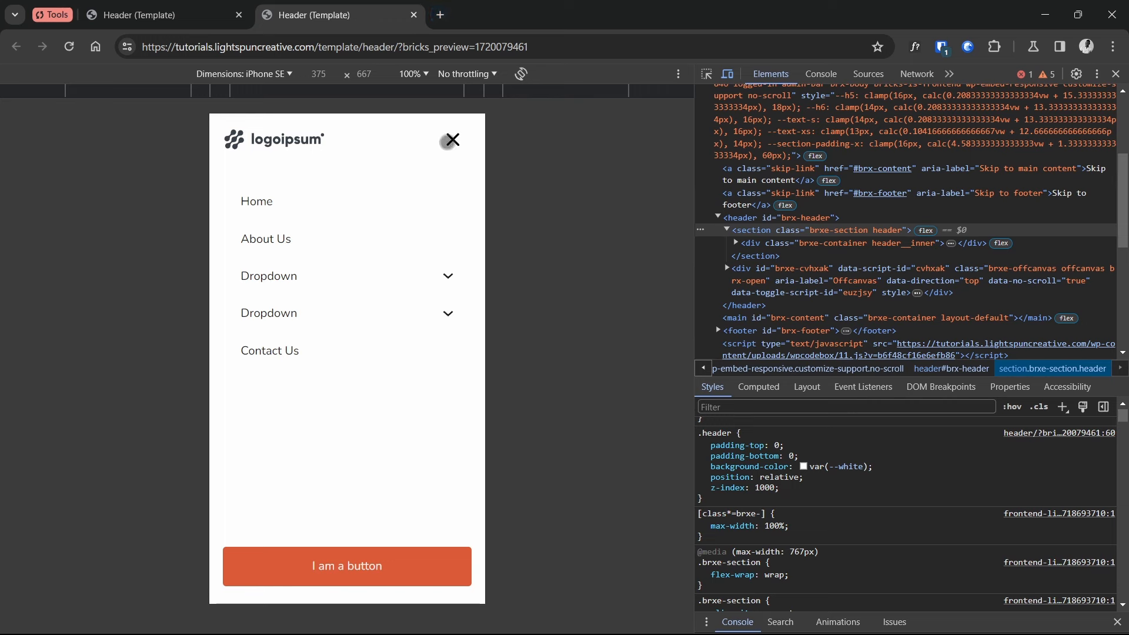
pyautogui.click(448, 141)
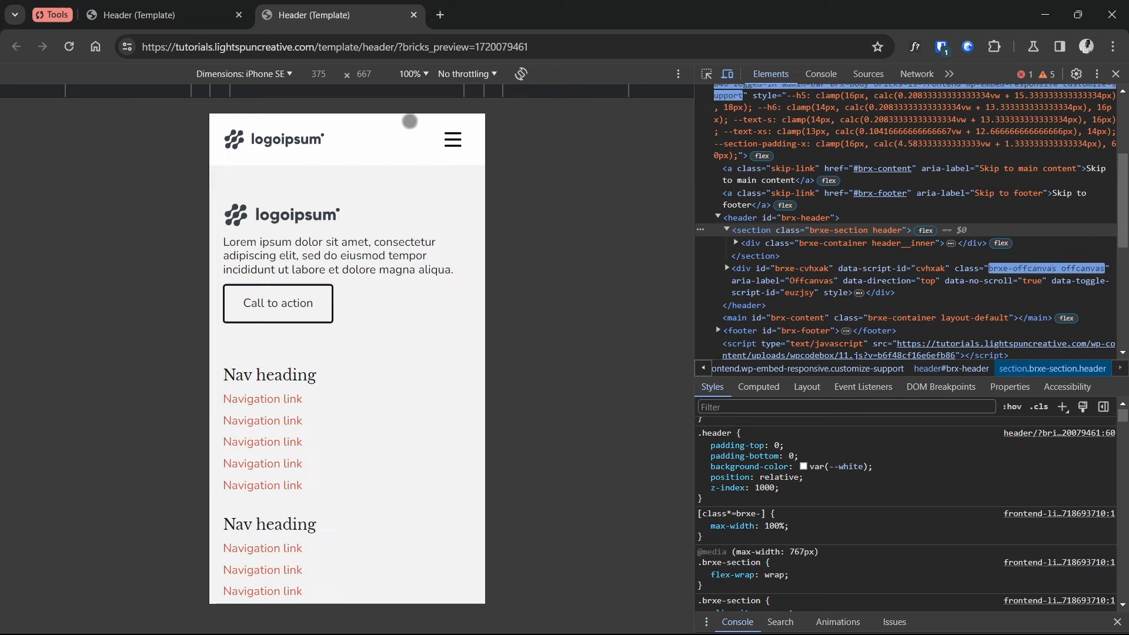
# Open smoothshadows.com in a new browser tab and look over its shadow settings
pyautogui.click(187, 26)
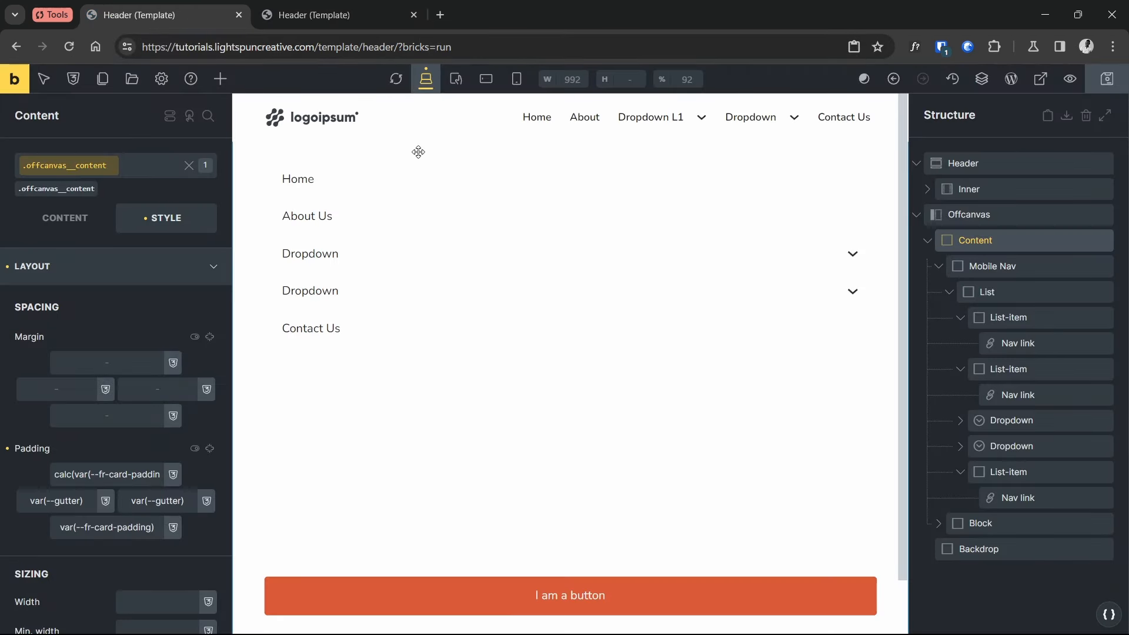
pyautogui.click(440, 16)
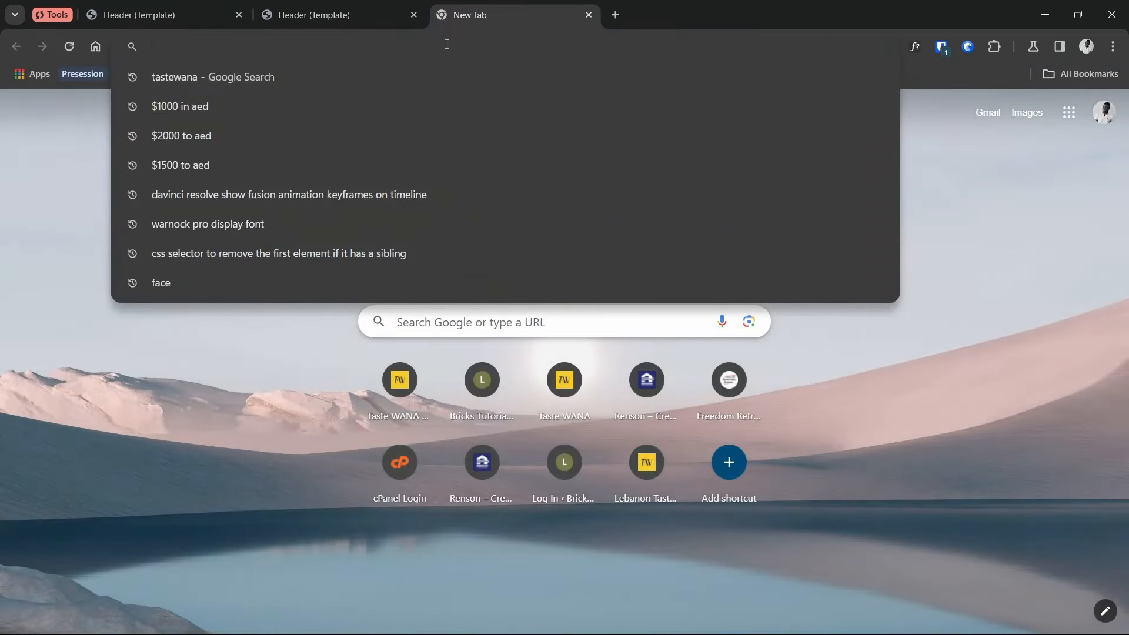
pyautogui.write('smoothshadows.com')
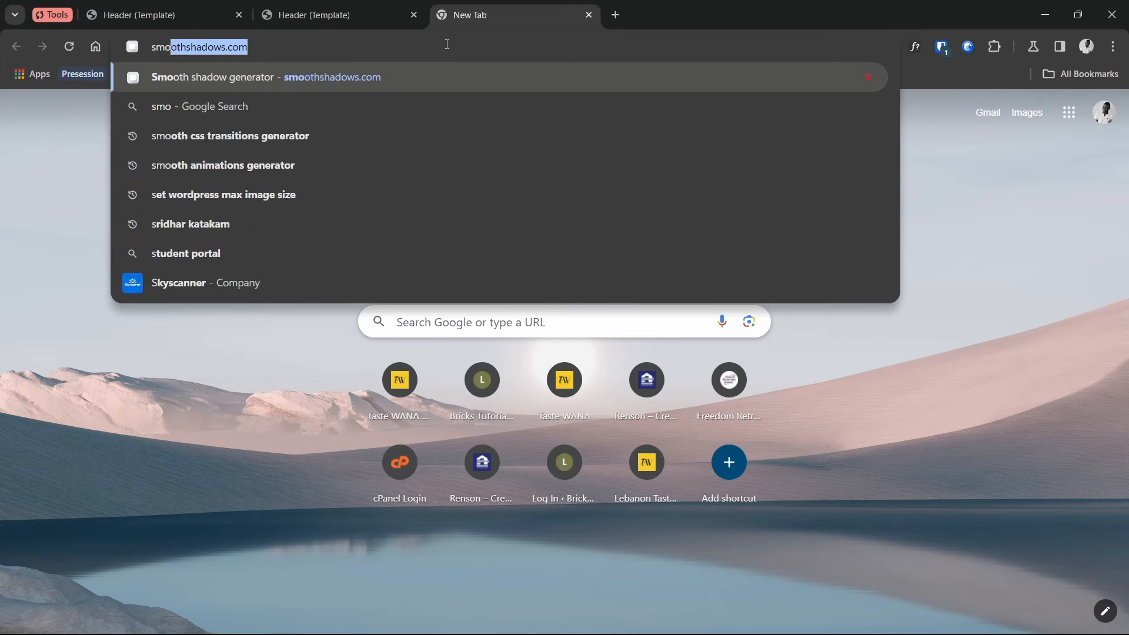
pyautogui.press('Return')
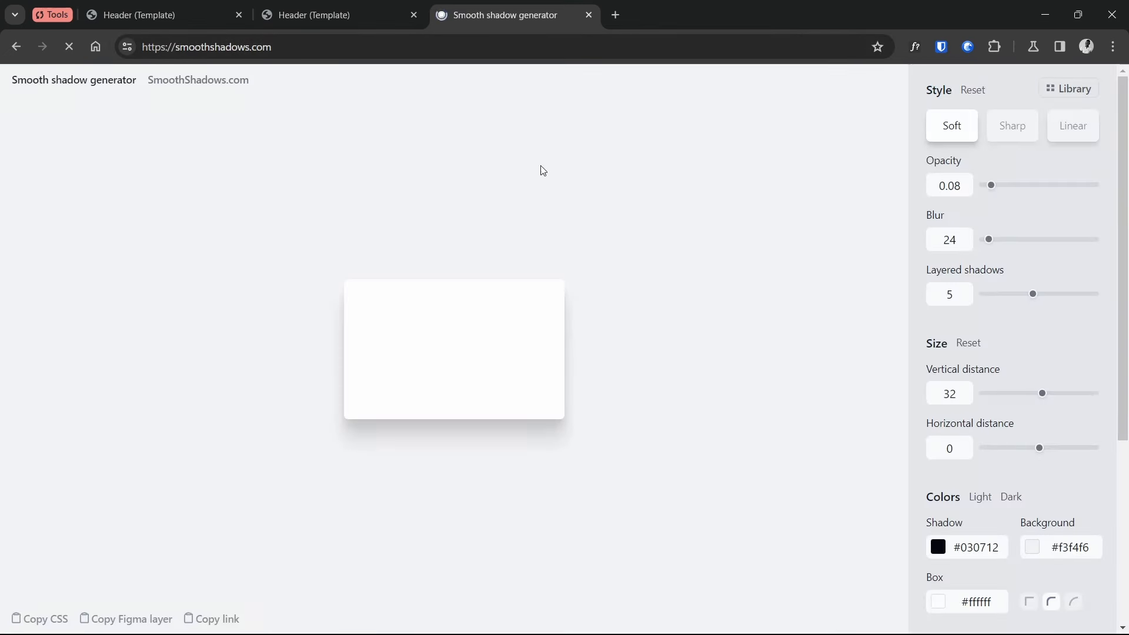
pyautogui.scroll(-5, 1028, 236)
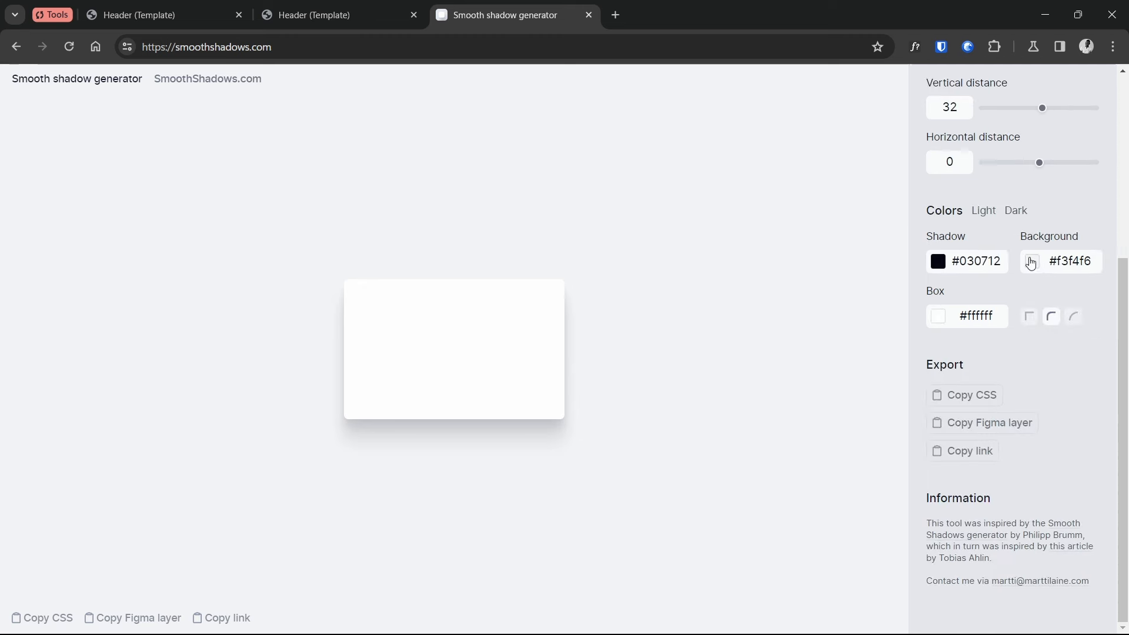
pyautogui.scroll(5, 1041, 277)
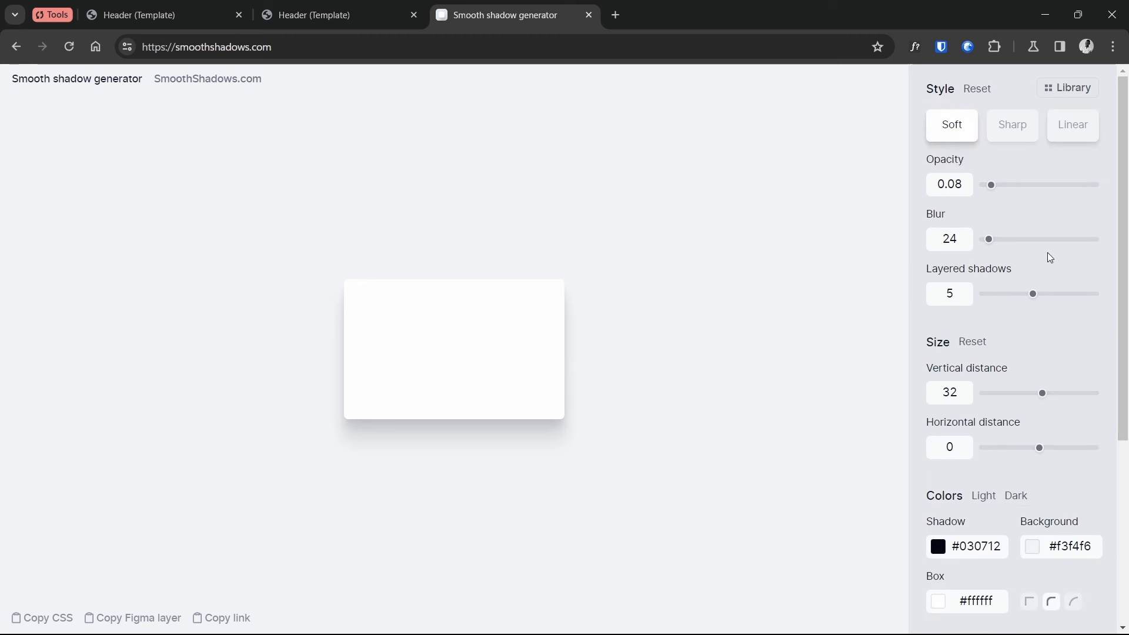
# Choose the Sharp 4px preset from the generator library's Sharp vertical shadows and copy its CSS
pyautogui.click(1077, 94)
pyautogui.scroll(-15, 1051, 388)
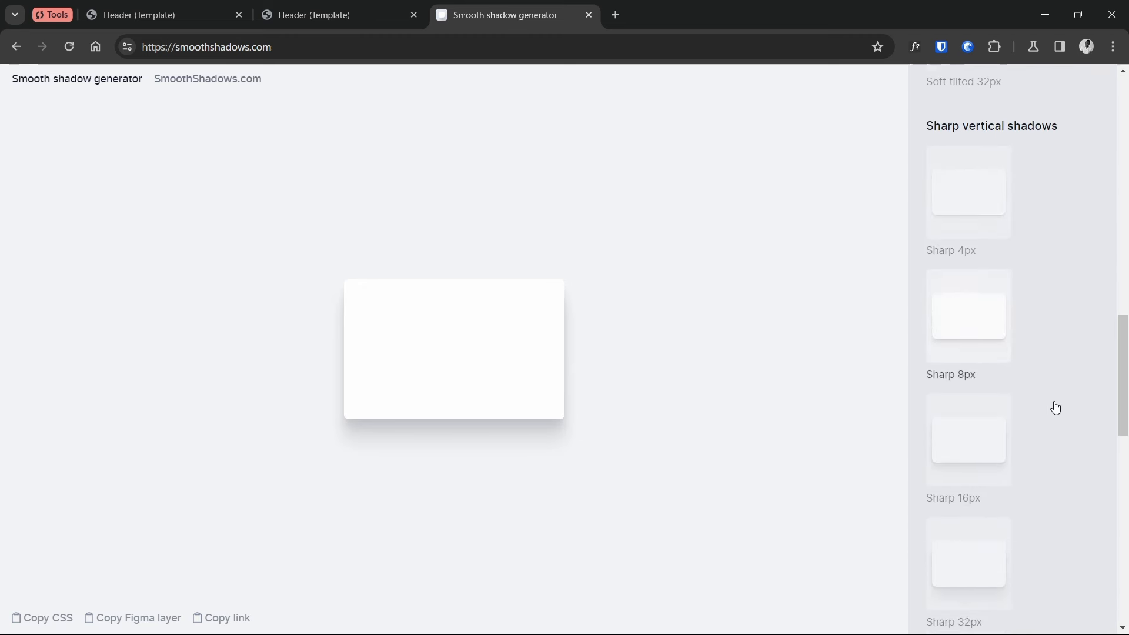
pyautogui.scroll(-2, 1056, 406)
pyautogui.scroll(3, 1053, 400)
pyautogui.click(994, 235)
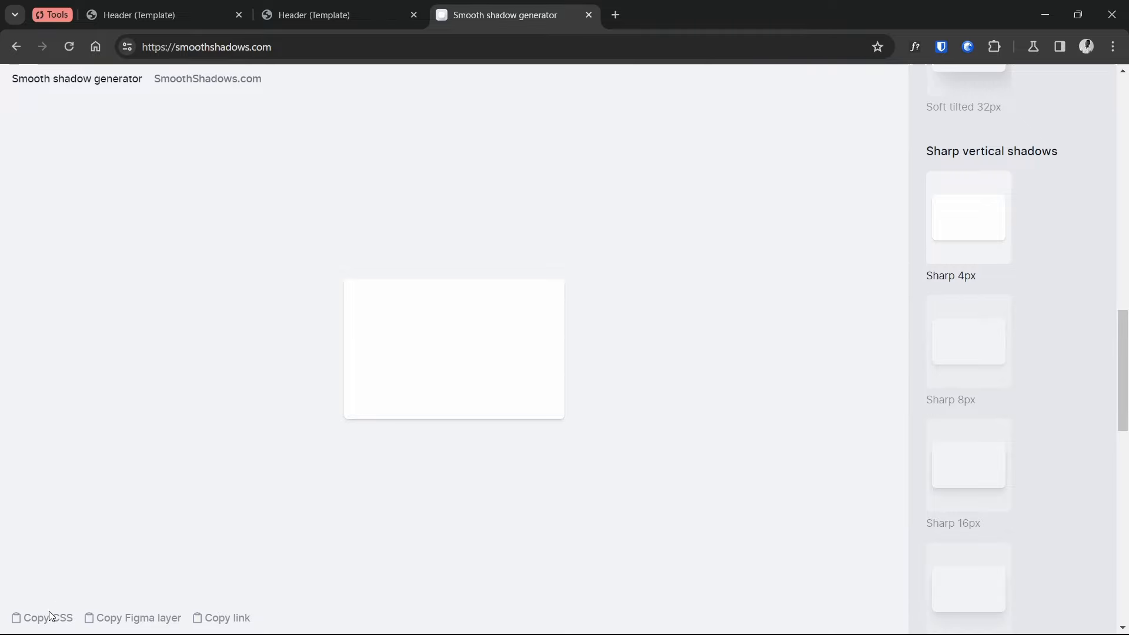
# Back in the builder, add a %root% rule with the copied box-shadow to the .header class's custom CSS and save
pyautogui.click(333, 20)
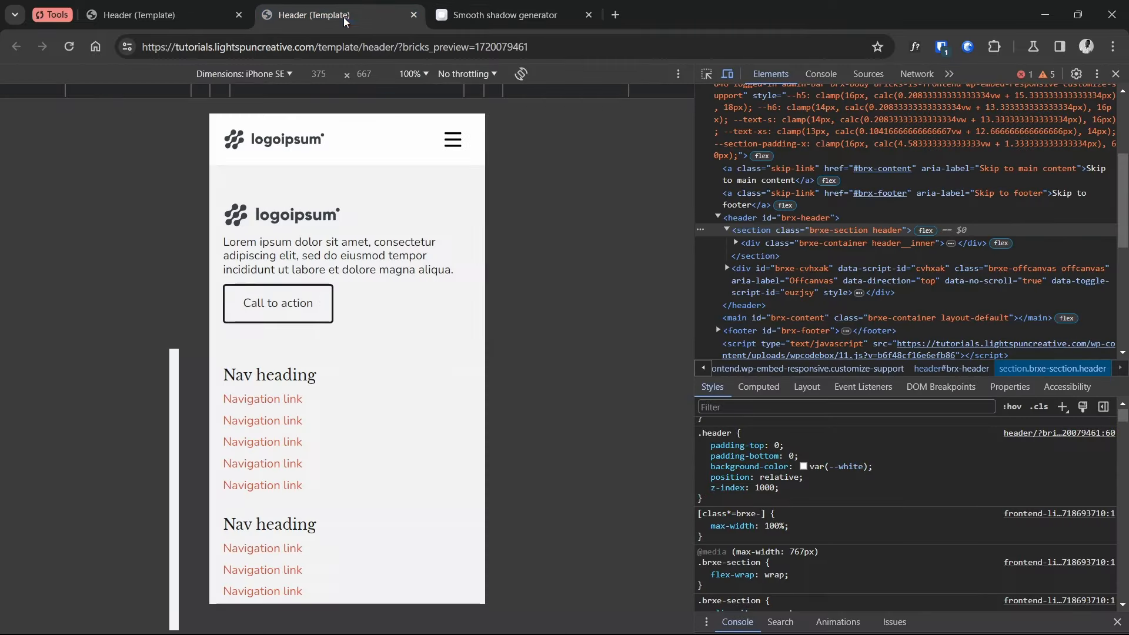
pyautogui.click(162, 18)
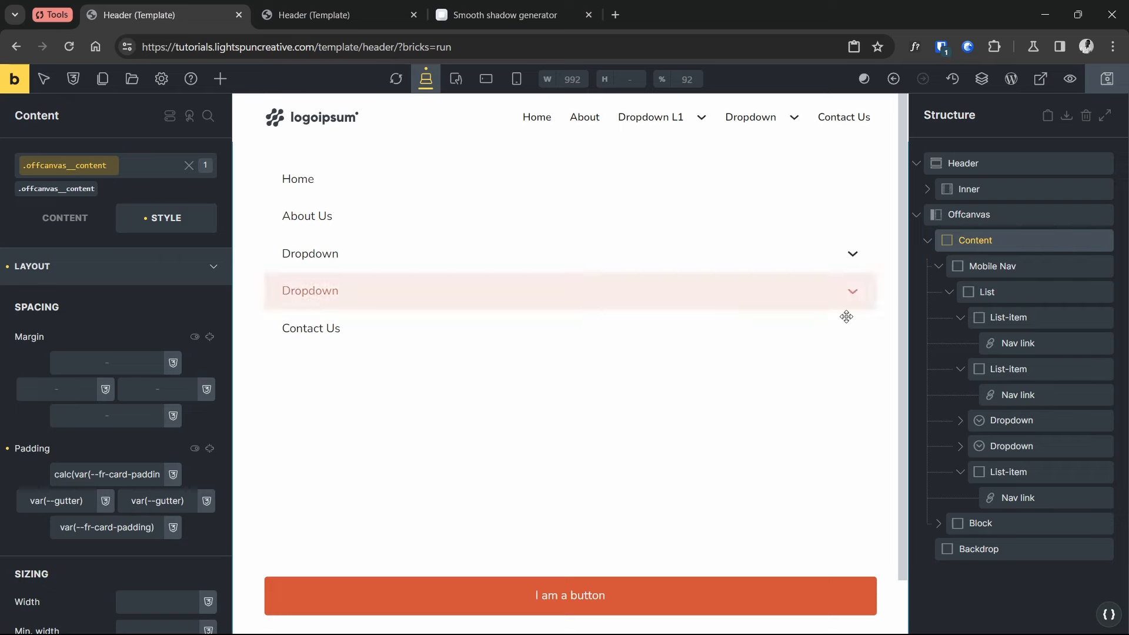
pyautogui.click(965, 163)
pyautogui.click(136, 283)
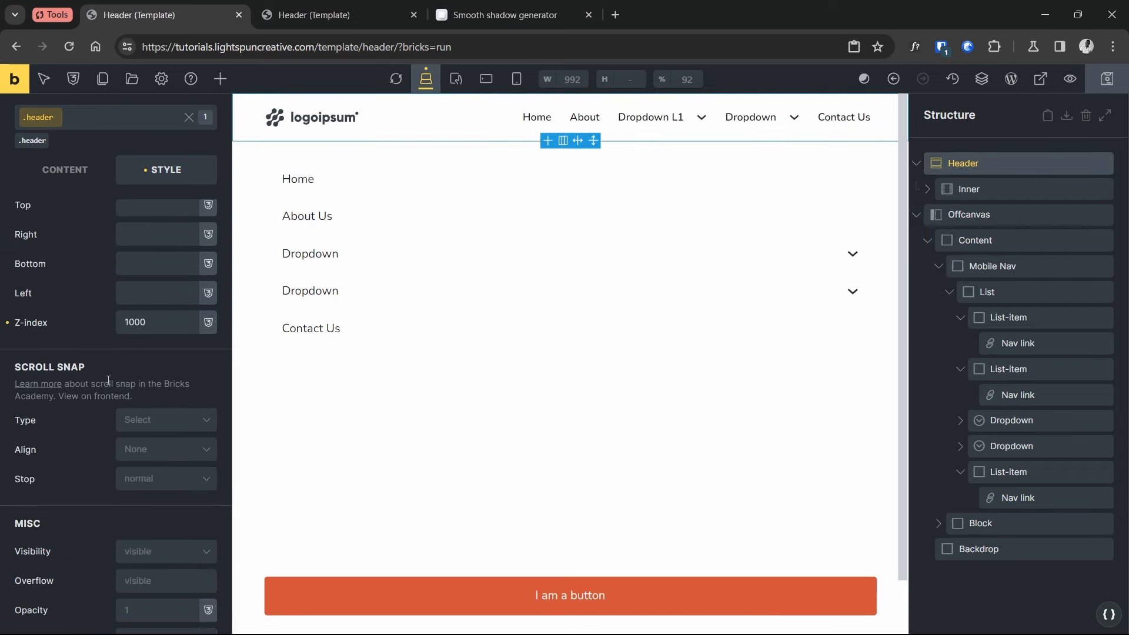
pyautogui.click(90, 562)
pyautogui.scroll(-4, 93, 556)
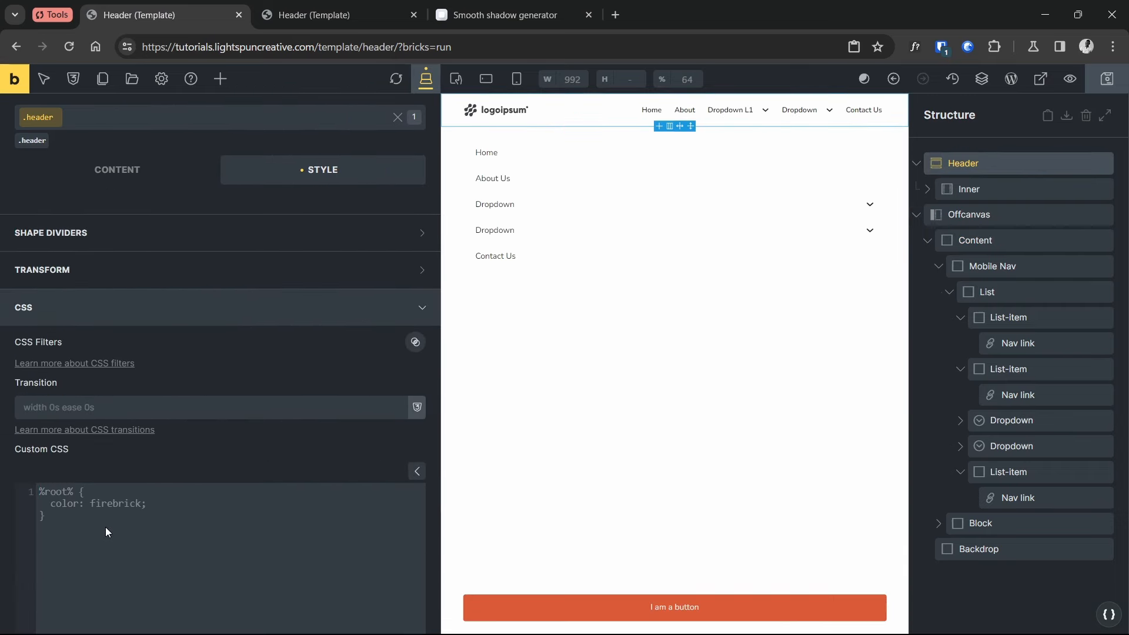
pyautogui.write('%root% {')
pyautogui.press('Return')
pyautogui.press('Return')
pyautogui.write('}')
pyautogui.write('/* https://smoothshadows.com/#djEsMiw1LDAuMSw0LDQsMCwjMDMwNzEyLCNmM2Y0ZjYsI2ZmZmZmZiwy */ box-shadow: 0px 0px 0px rgba(3, 7, 18, 0.10),   0px 1px 1px rgba(3, 7, 18, 0.08),   0px 1px 1px rgba(3, 7, 18, 0.06),   0px 3px 3px rgba(3, 7, 18, 0.04),   0px 4px 4px rgba(3, 7, 18, 0.02);')
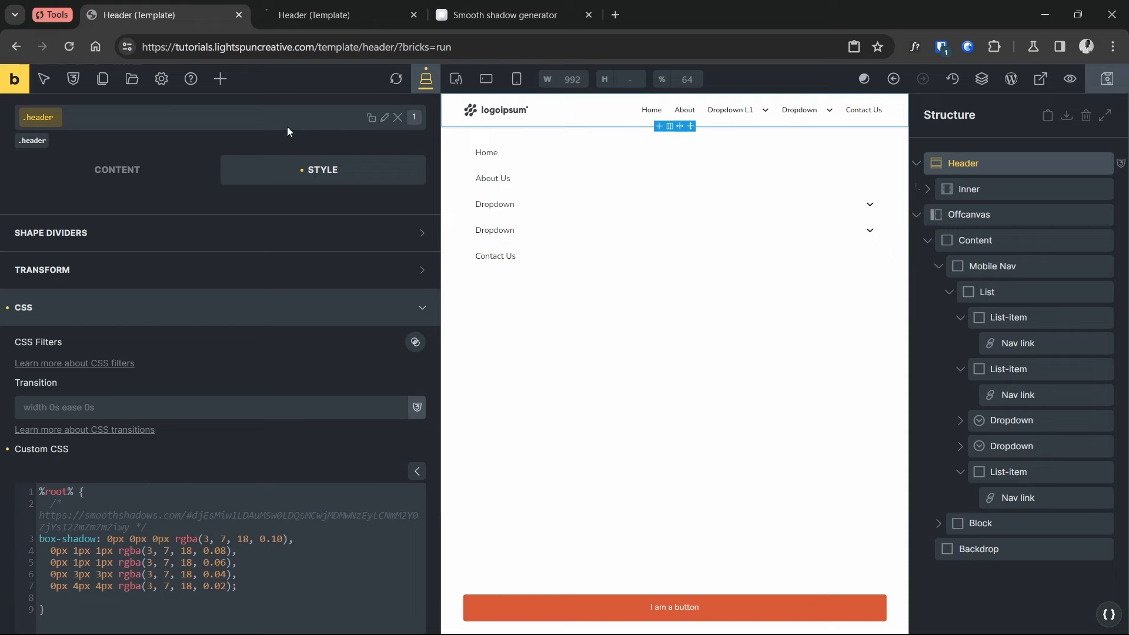
pyautogui.hotkey('ctrl', 's')
# Reload the iPhone SE preview, then test the menu toggle and the first dropdown beneath the header
pyautogui.click(323, 23)
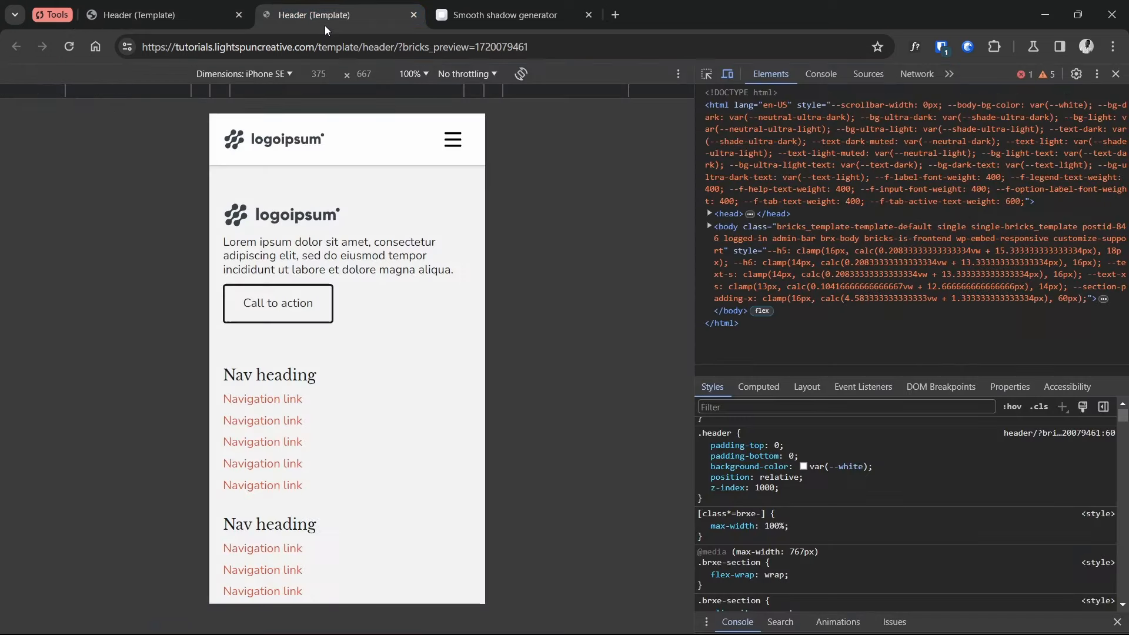
pyautogui.press('F5')
pyautogui.click(453, 139)
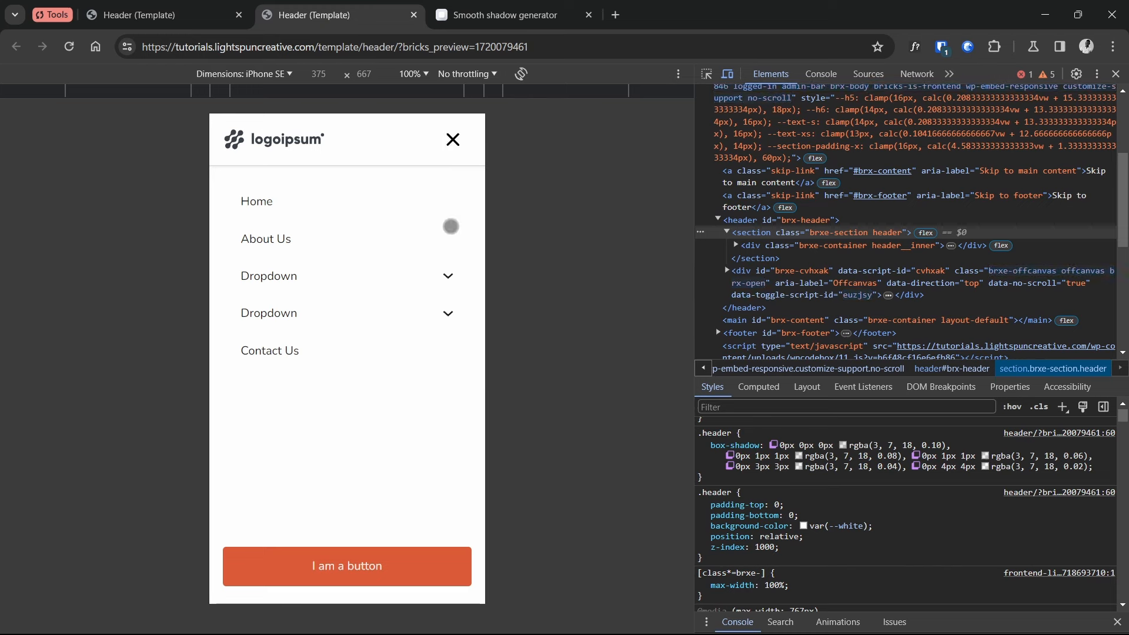
pyautogui.click(453, 140)
pyautogui.click(453, 139)
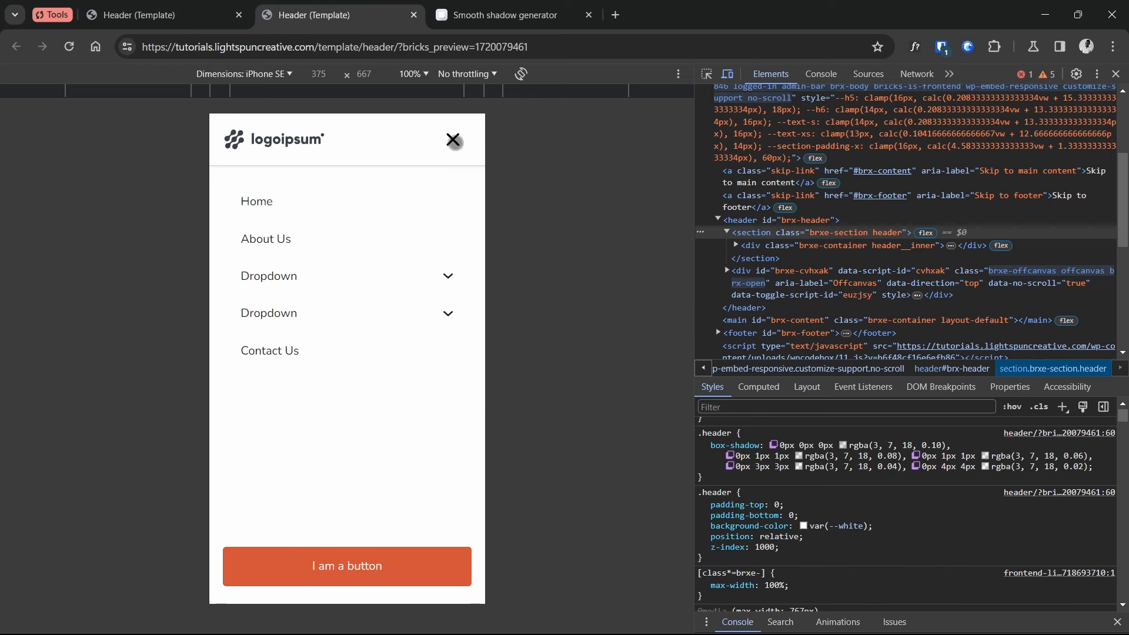
pyautogui.click(453, 139)
pyautogui.click(453, 139)
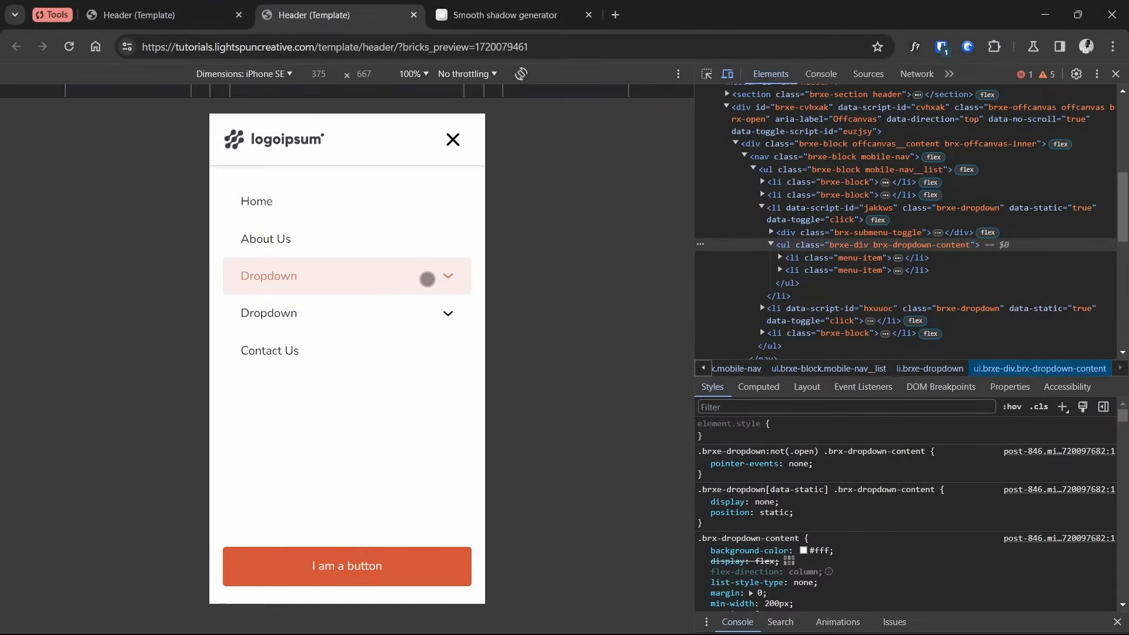
pyautogui.click(438, 276)
pyautogui.click(441, 275)
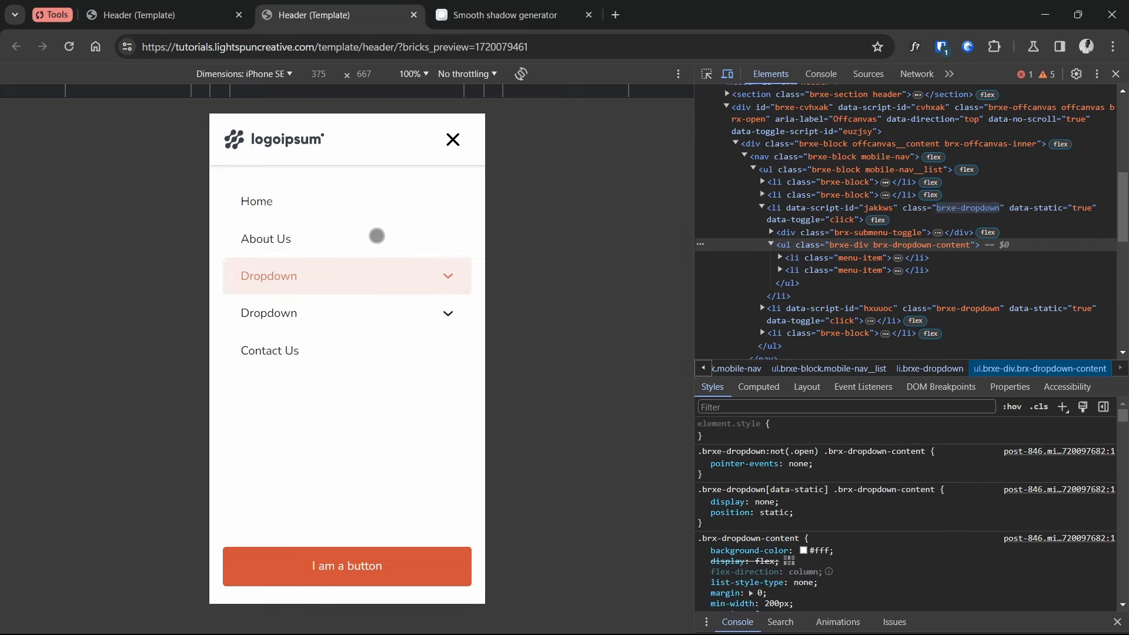
# Back in the builder's structure, expand the first mobile Dropdown and collapse the two List-items above it
pyautogui.click(143, 15)
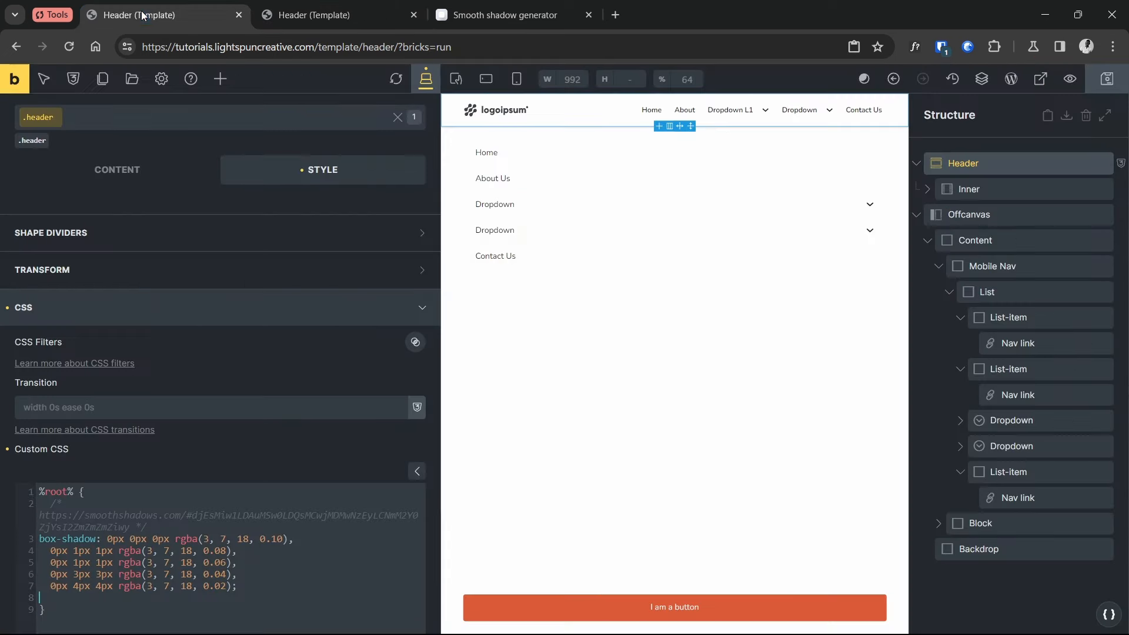
pyautogui.click(148, 175)
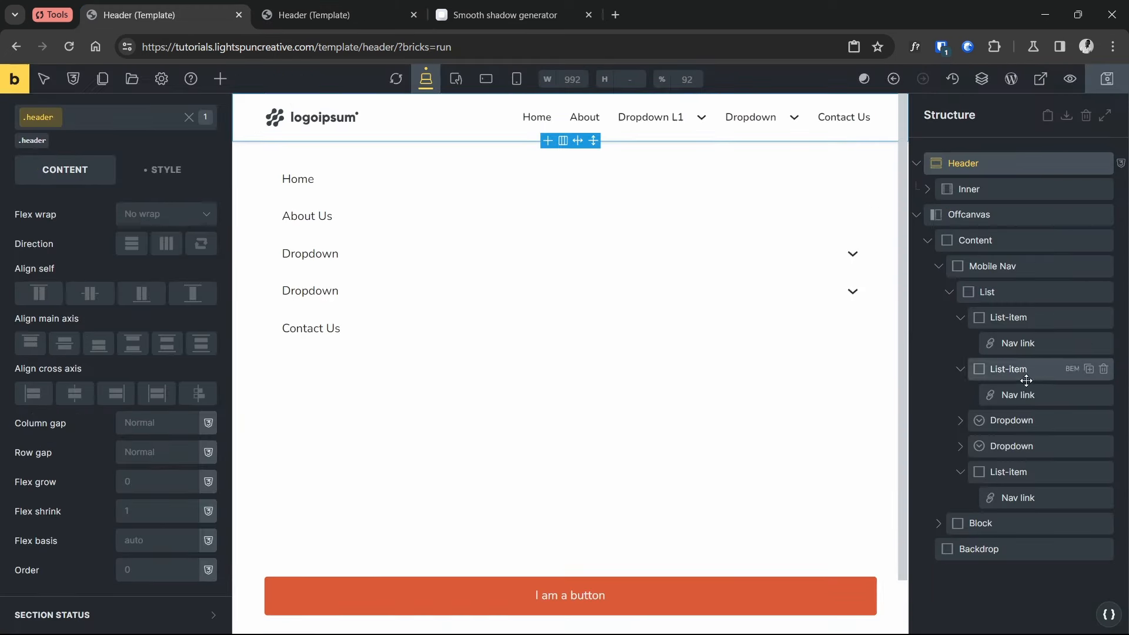
pyautogui.click(963, 422)
pyautogui.click(962, 370)
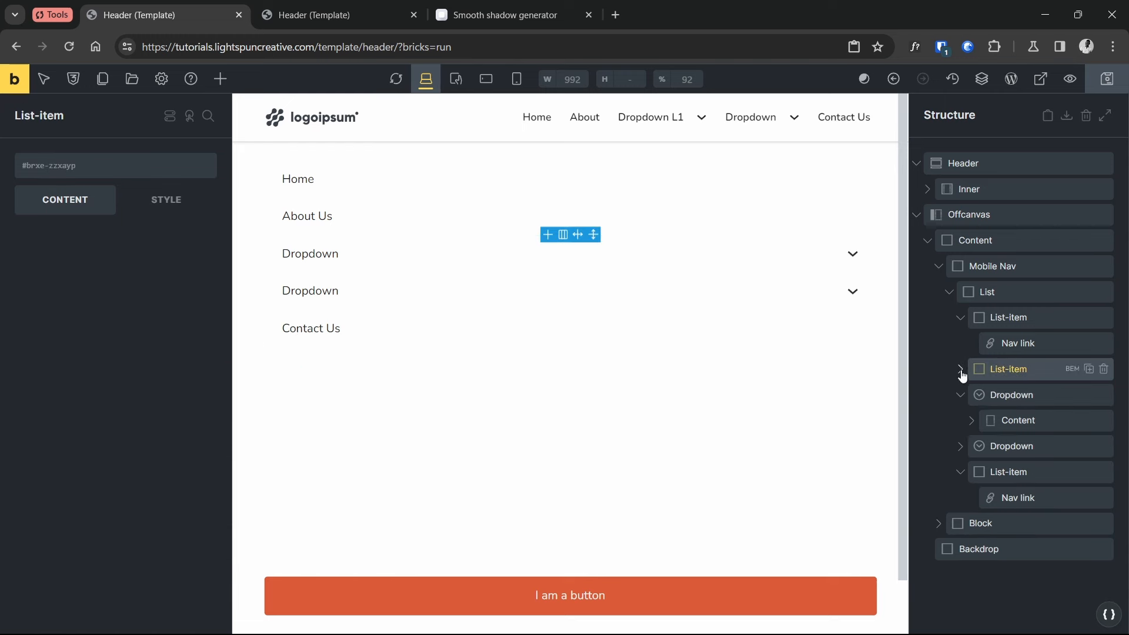
pyautogui.click(961, 318)
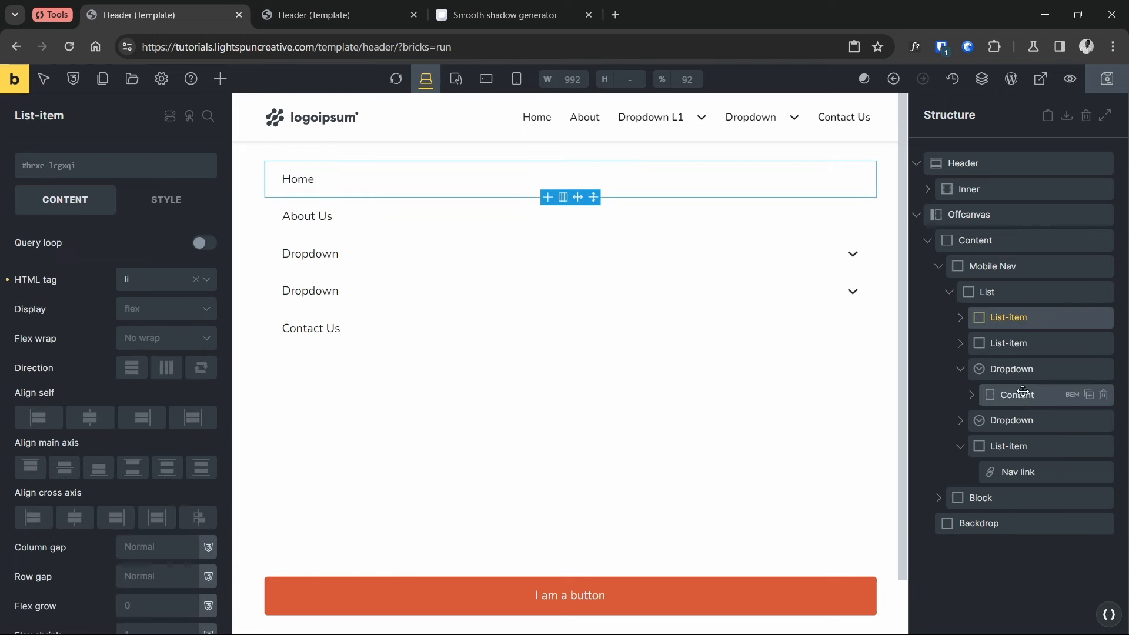
# Nest a new Dropdown element inside the first mobile Dropdown's Content, directly after the Dropdown link 2 item
pyautogui.click(973, 395)
pyautogui.click(1028, 420)
pyautogui.click(1028, 446)
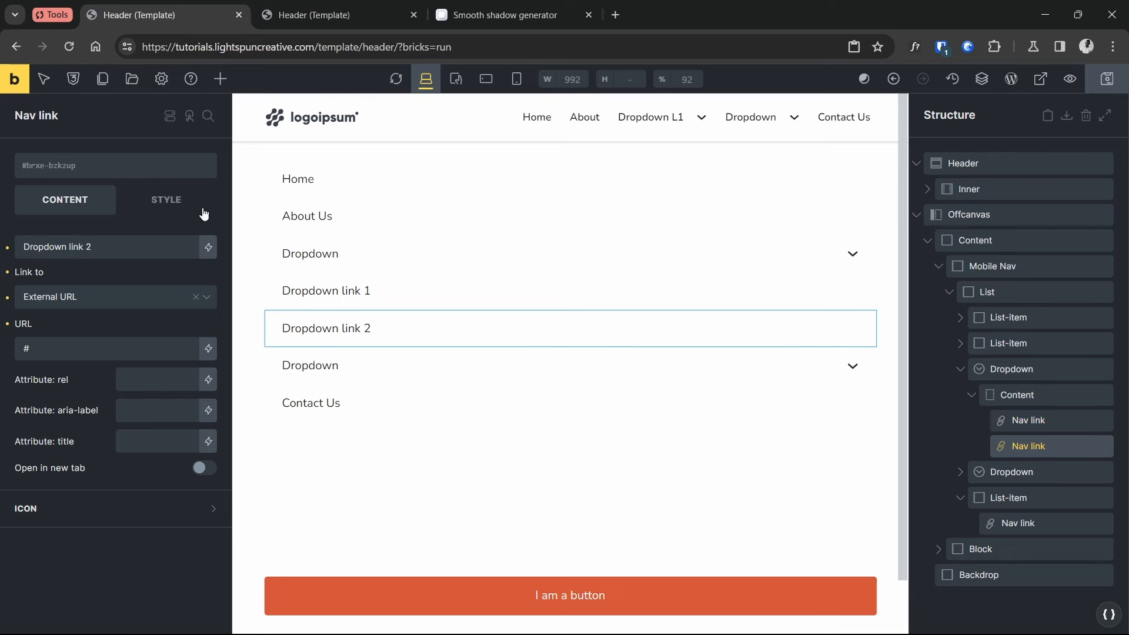
pyautogui.click(221, 80)
pyautogui.write('drop')
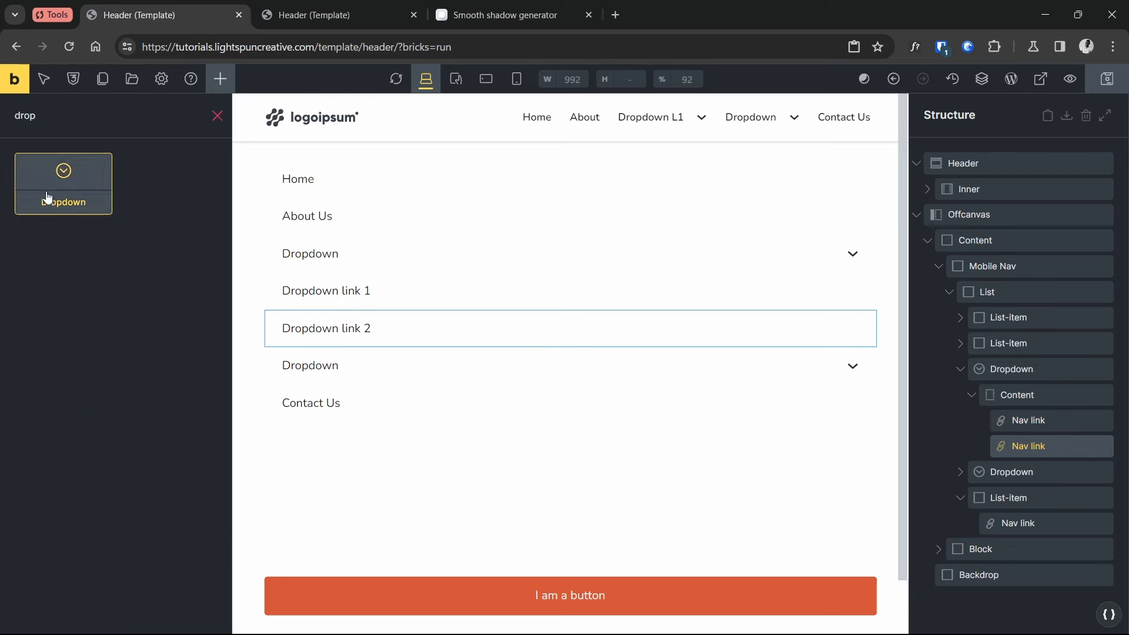
pyautogui.click(64, 183)
pyautogui.click(981, 472)
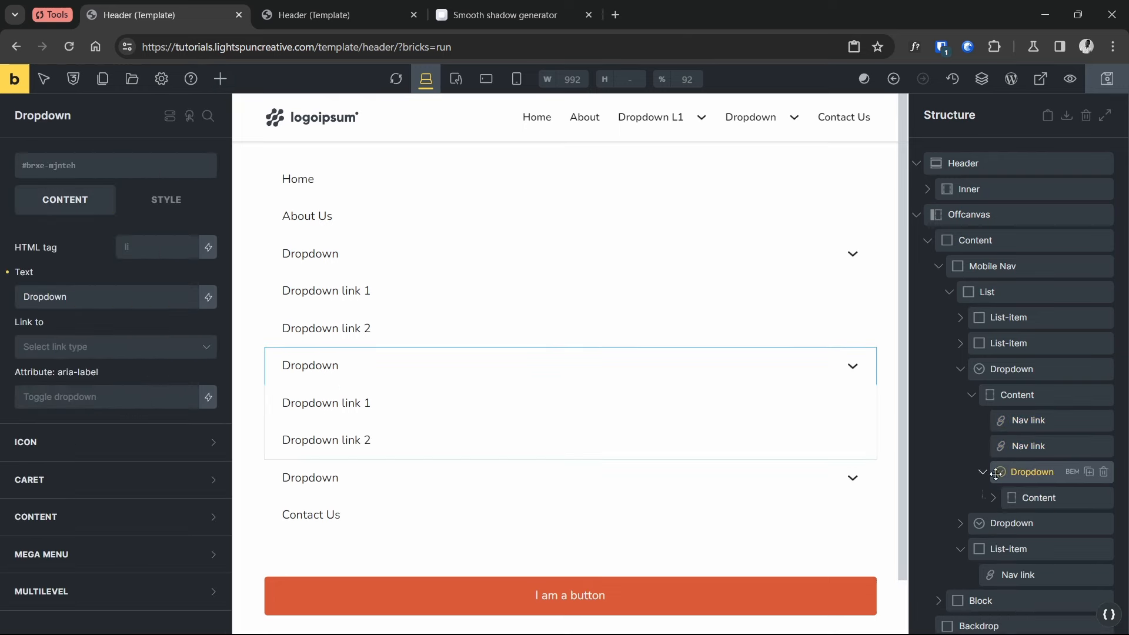
# Nest another Dropdown element inside the second-level mobile Dropdown's Content, directly after its Dropdown link 2 item
pyautogui.click(994, 498)
pyautogui.click(1047, 550)
pyautogui.click(220, 79)
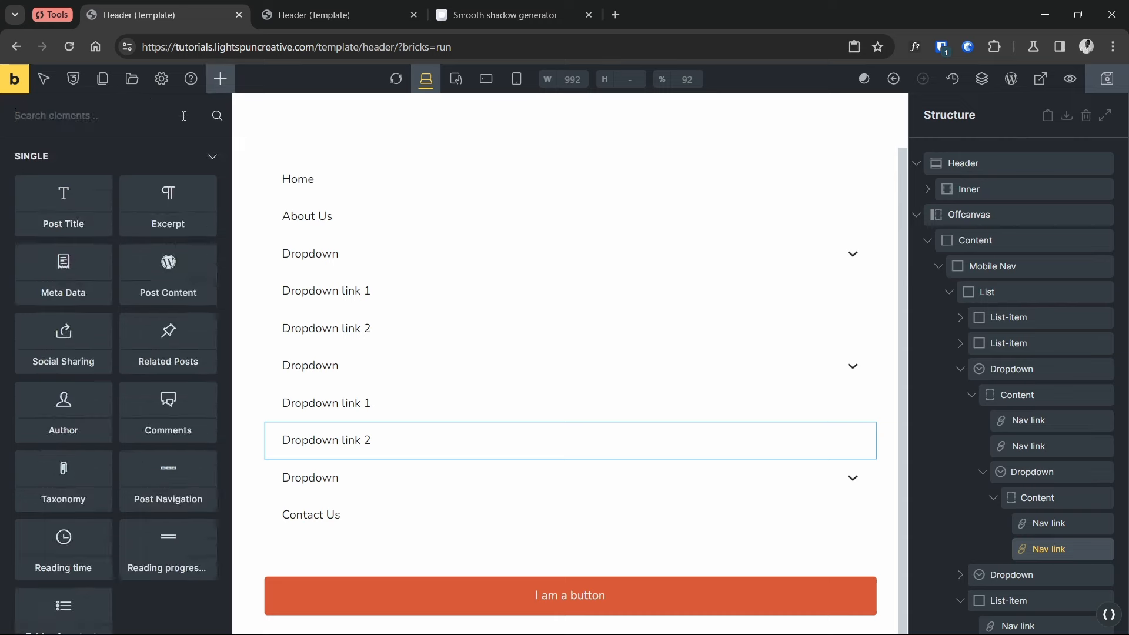
pyautogui.write('drop')
pyautogui.click(75, 194)
# Collapse the nested levels in the structure and enable Multilevel for the first mobile Dropdown
pyautogui.click(994, 400)
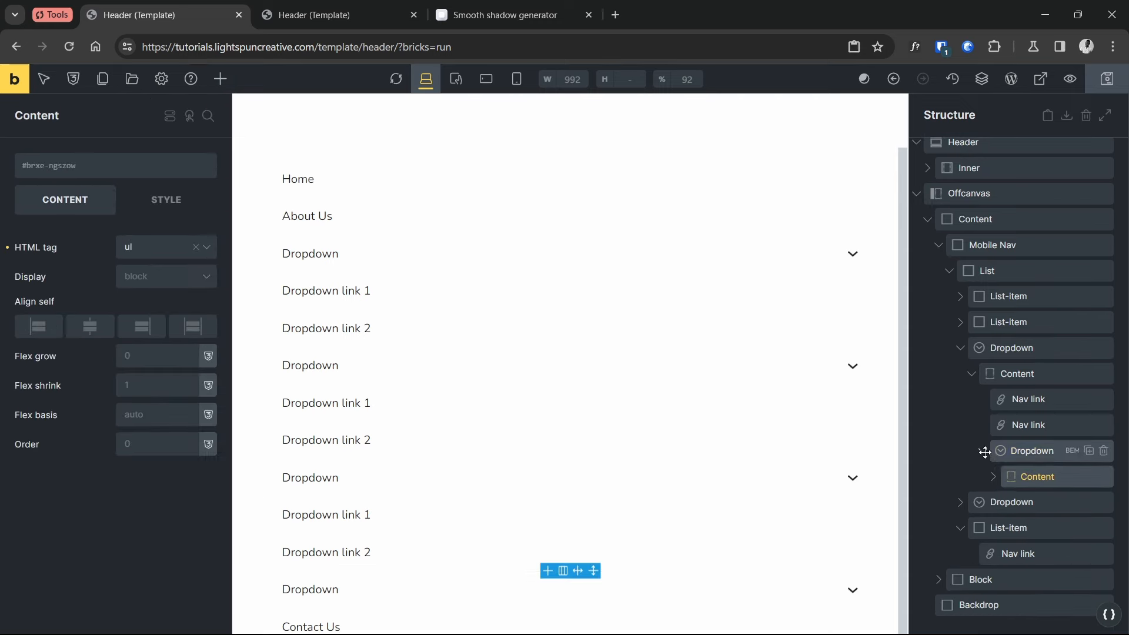
pyautogui.click(984, 451)
pyautogui.click(972, 396)
pyautogui.click(1013, 369)
pyautogui.click(962, 371)
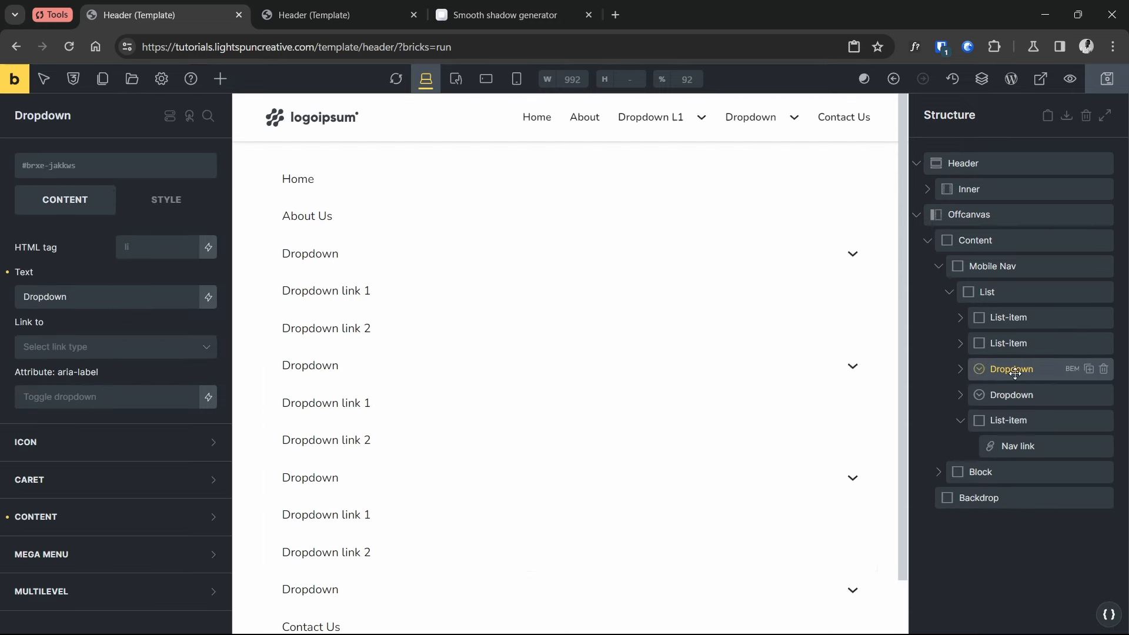
pyautogui.click(68, 580)
pyautogui.click(200, 542)
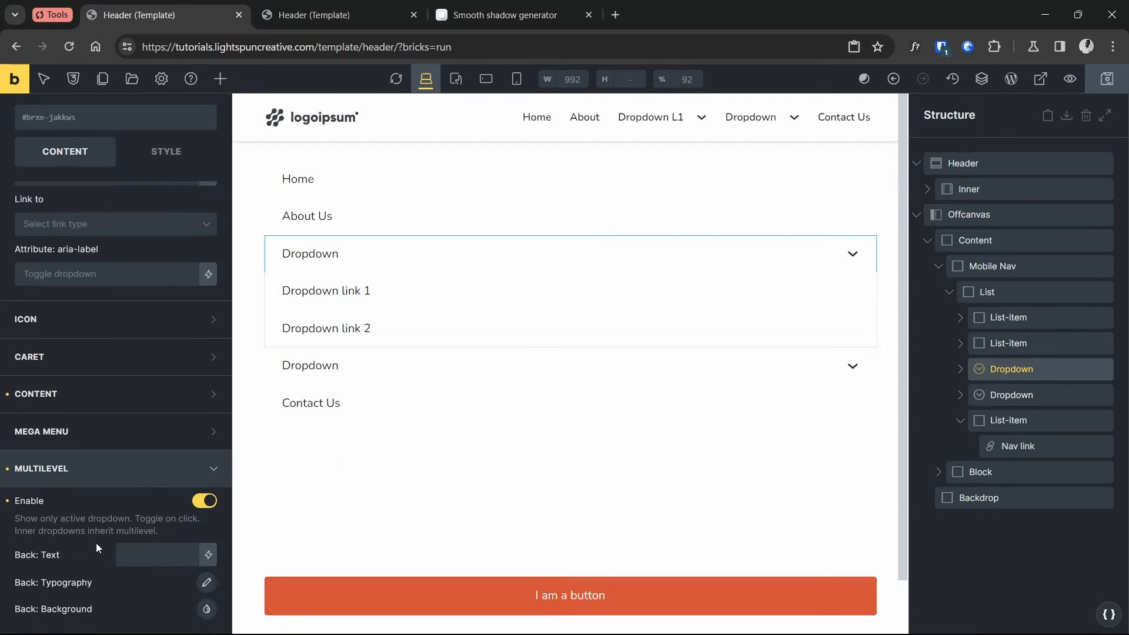
# Expand the first mobile Dropdown in the structure and change its text to "Dropdown L!"
pyautogui.click(962, 369)
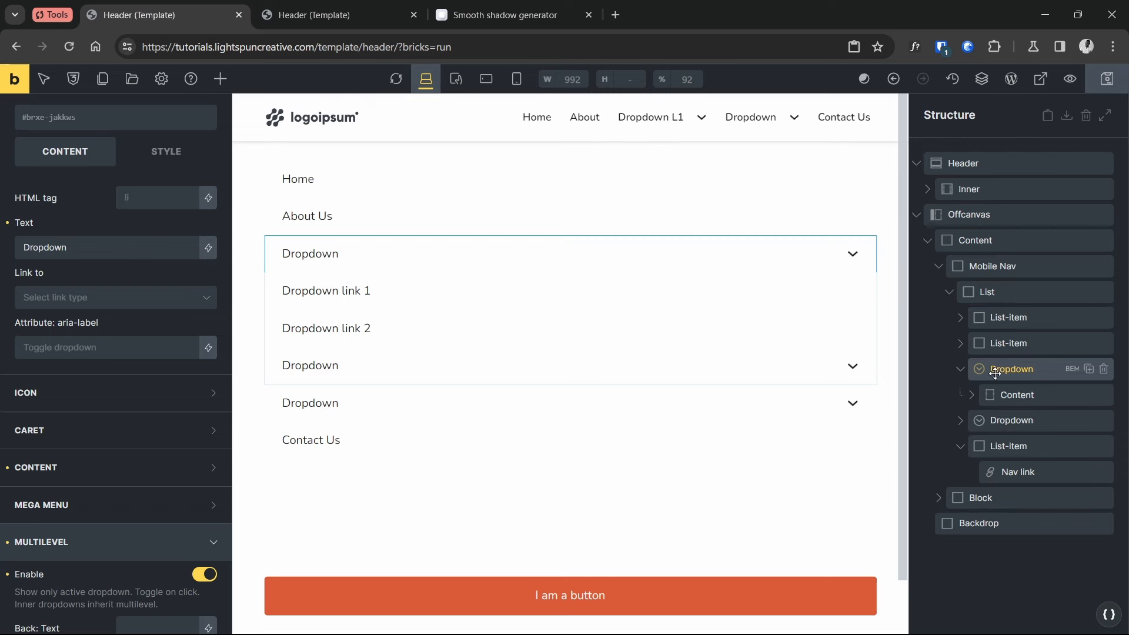
pyautogui.click(95, 253)
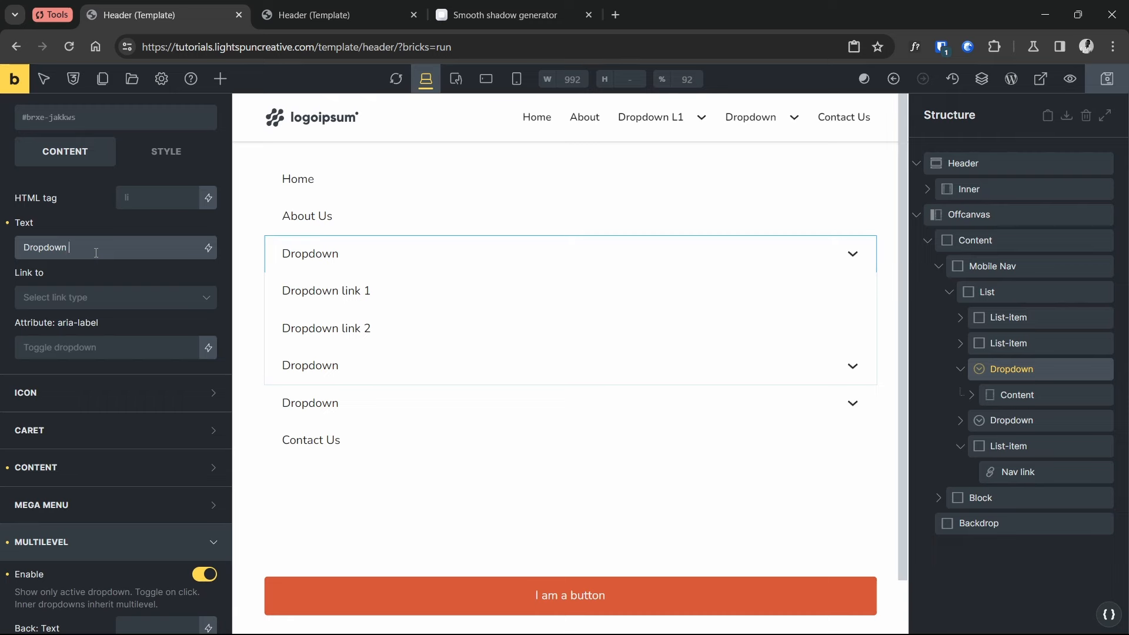
pyautogui.write('L1')
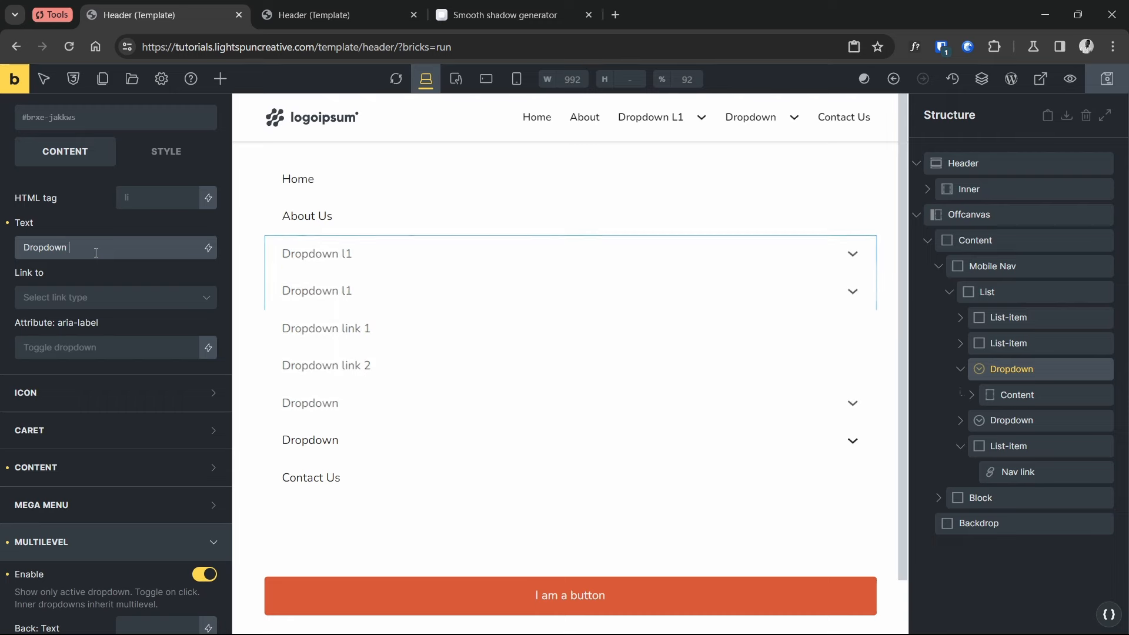
# Set the text of the second-level Dropdown inside the first mobile Dropdown's Content to "Dropdown L2"
pyautogui.click(1006, 394)
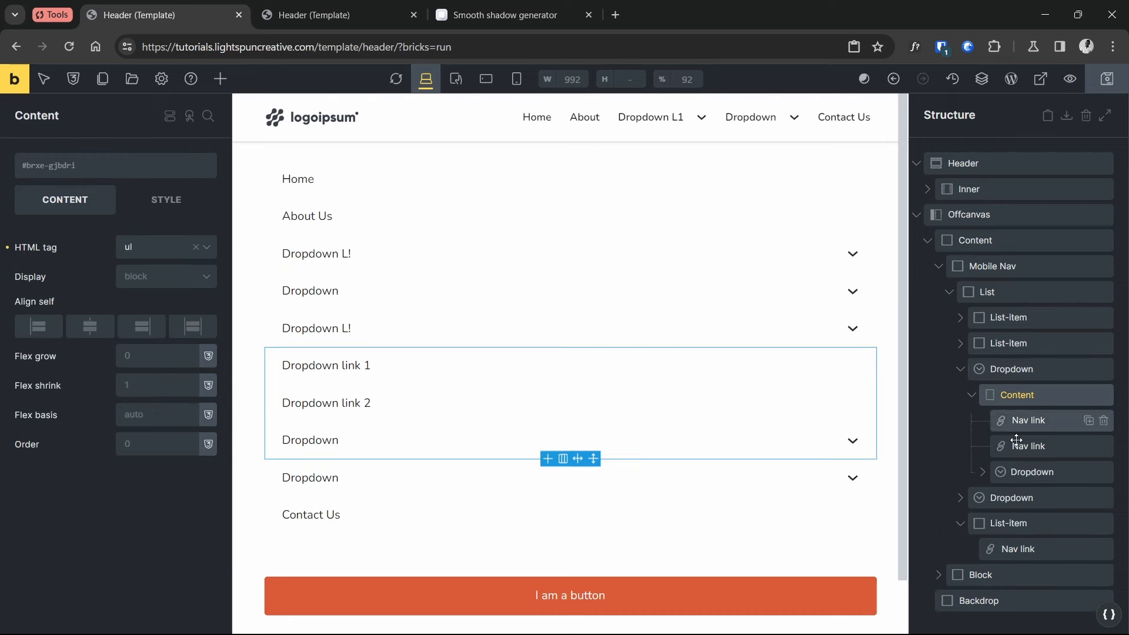
pyautogui.click(1032, 471)
pyautogui.click(89, 296)
pyautogui.write('L2')
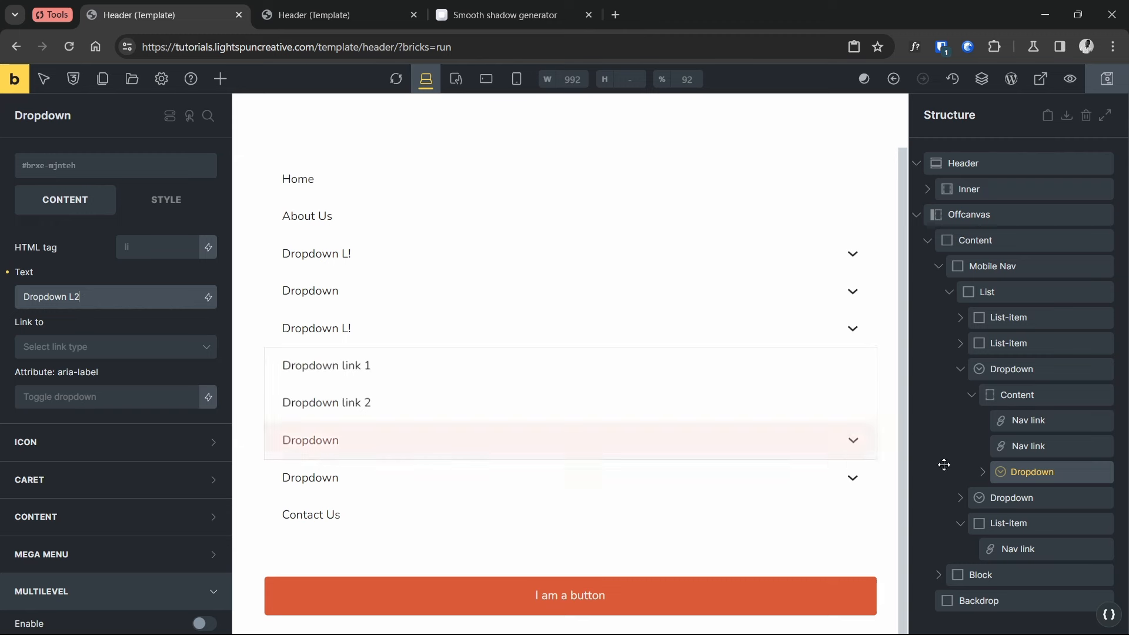
# Expand the second-level Dropdown's Content and set the text of the Dropdown nested in it to "Dropdown L3"
pyautogui.click(983, 471)
pyautogui.click(1031, 498)
pyautogui.click(484, 450)
pyautogui.click(74, 297)
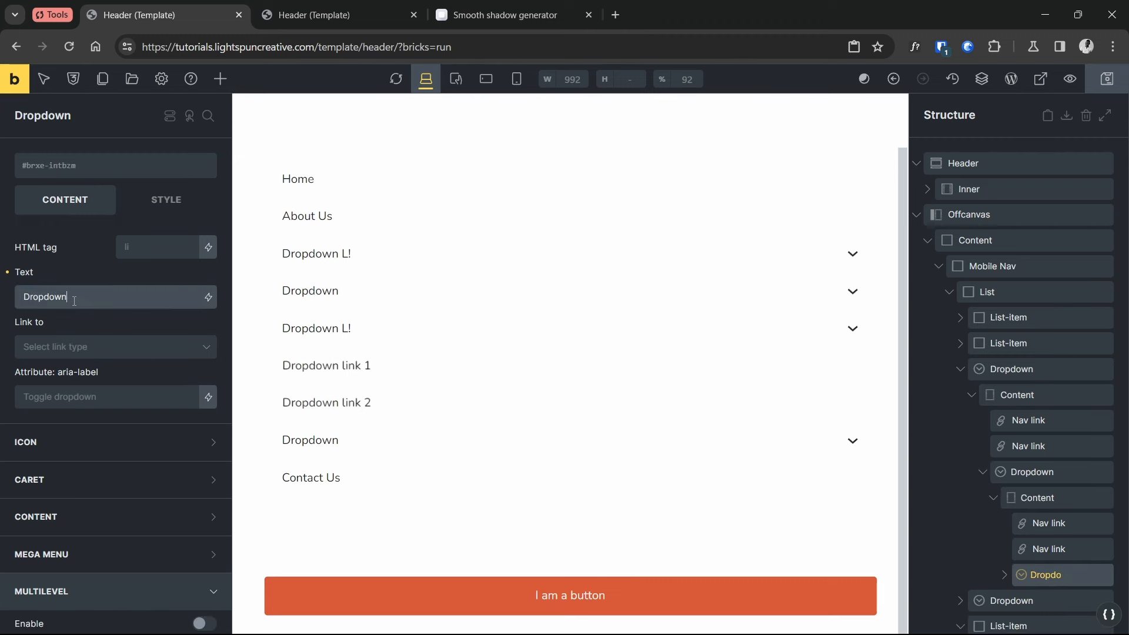
pyautogui.write('L3')
# Expand the third-level Dropdown to check its contents, then collapse all nested levels up to the first mobile Dropdown
pyautogui.click(1004, 575)
pyautogui.scroll(-2, 1003, 580)
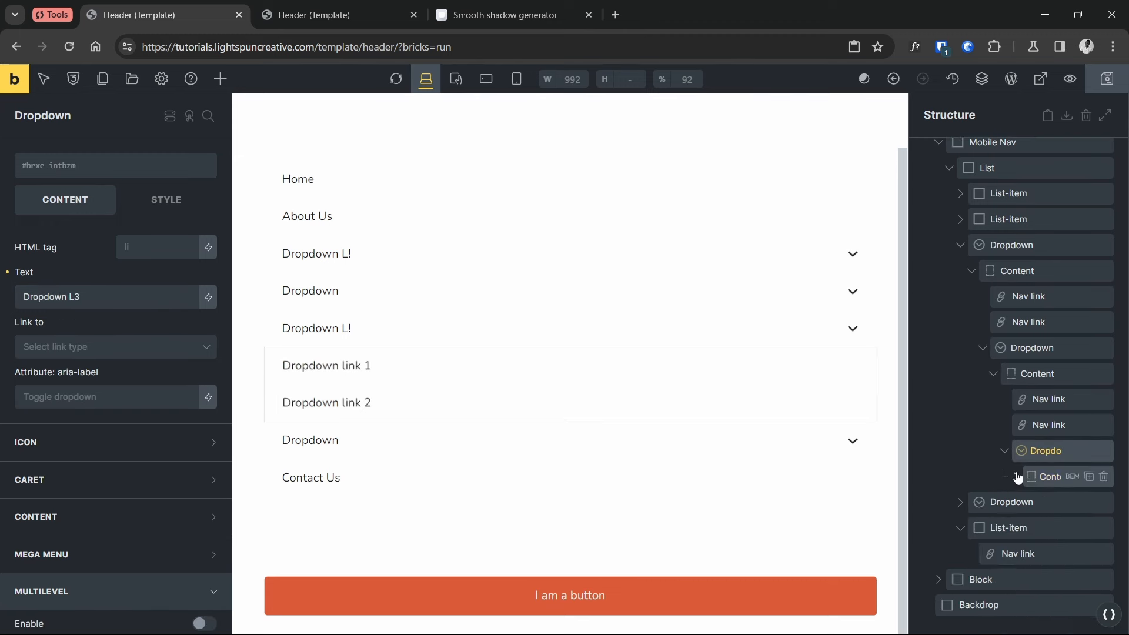
pyautogui.click(1017, 472)
pyautogui.click(1005, 451)
pyautogui.click(994, 399)
pyautogui.click(983, 451)
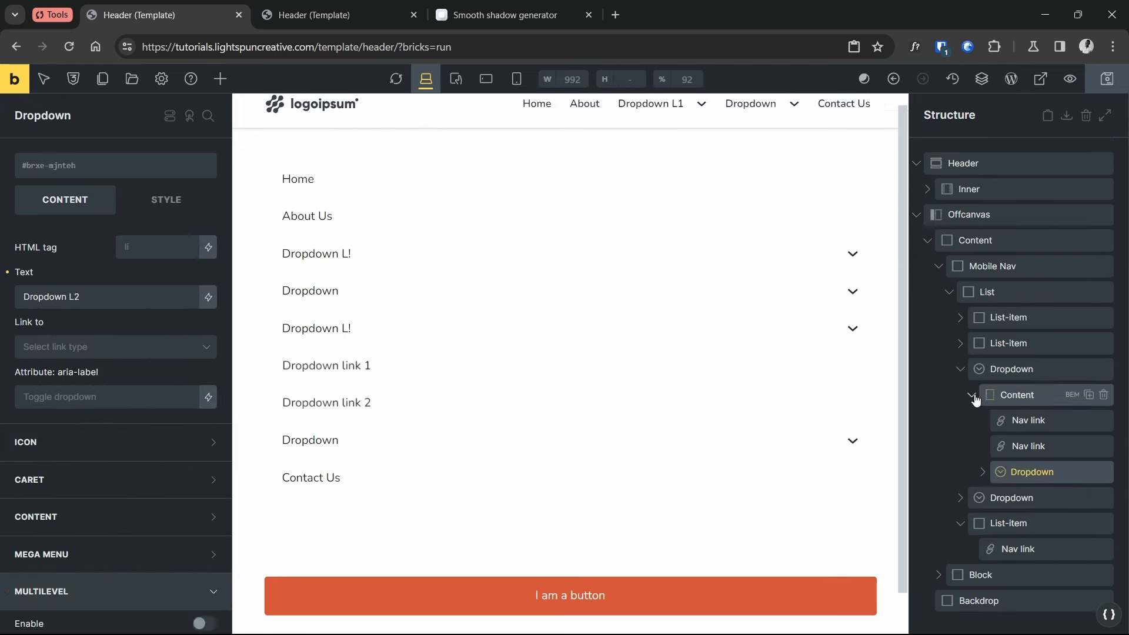
pyautogui.click(972, 396)
pyautogui.click(961, 370)
# Correct the first mobile Dropdown's text to "Dropdown L1" and save the template
pyautogui.click(95, 302)
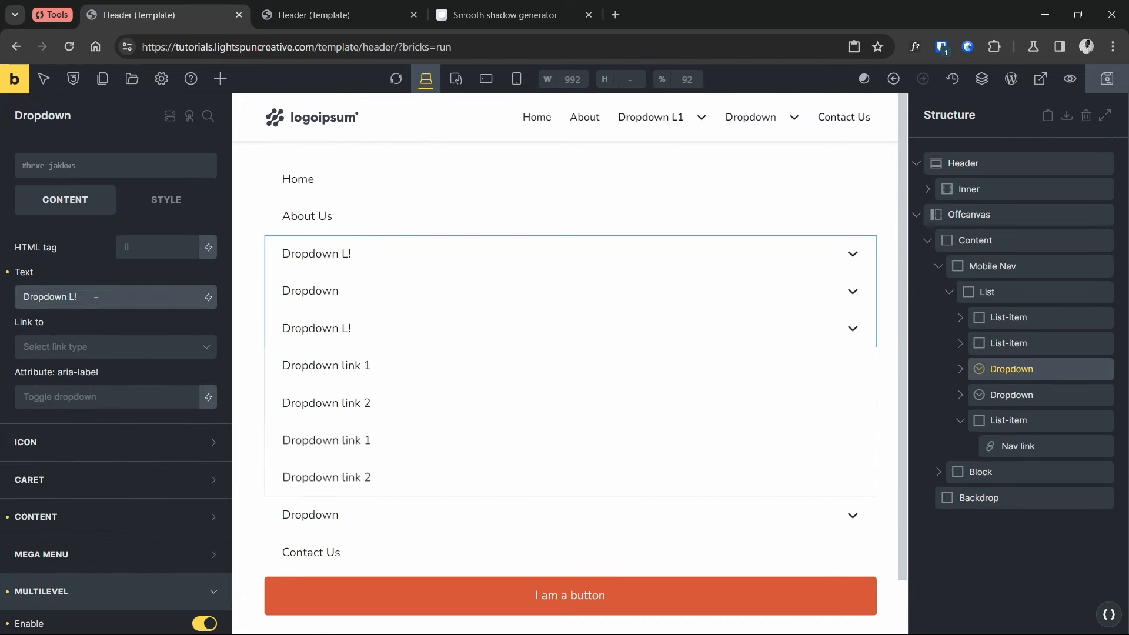
pyautogui.press('BackSpace')
pyautogui.write('1')
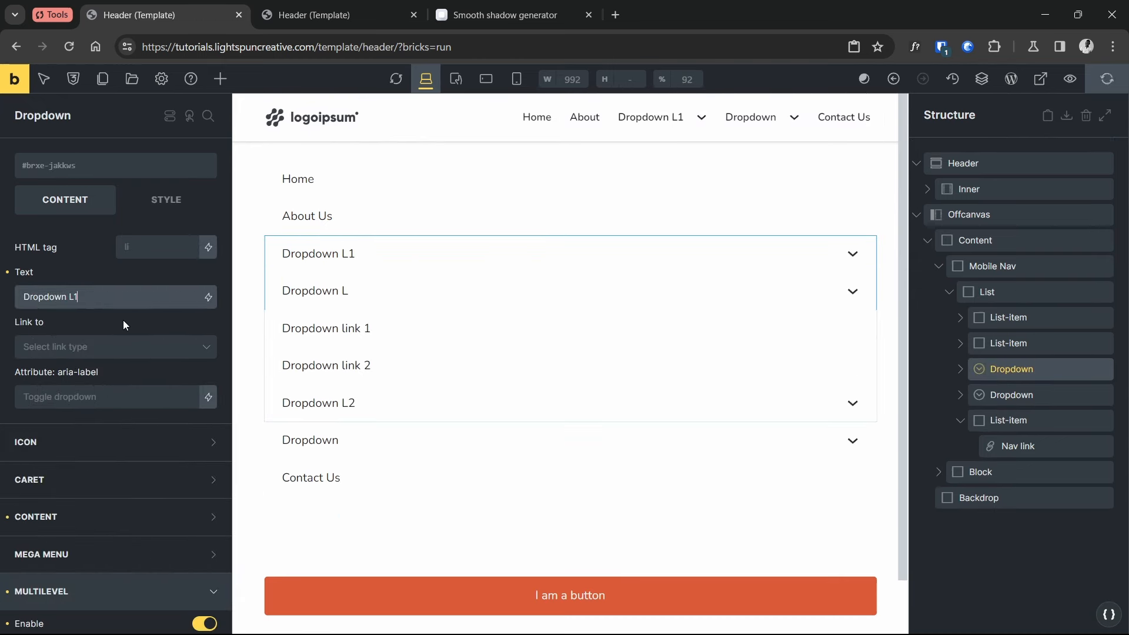
pyautogui.hotkey('ctrl', 's')
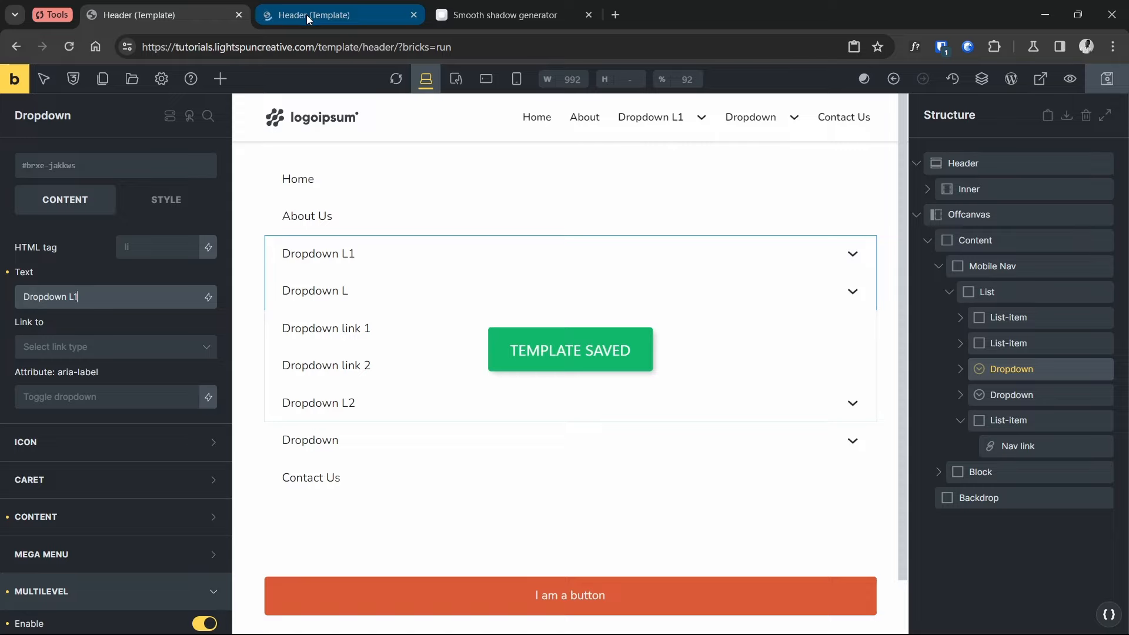
# In the mobile preview, open the menu, expand Dropdown L1 and Dropdown L2, go back one level and collapse Dropdown L1
pyautogui.click(306, 16)
pyautogui.click(453, 138)
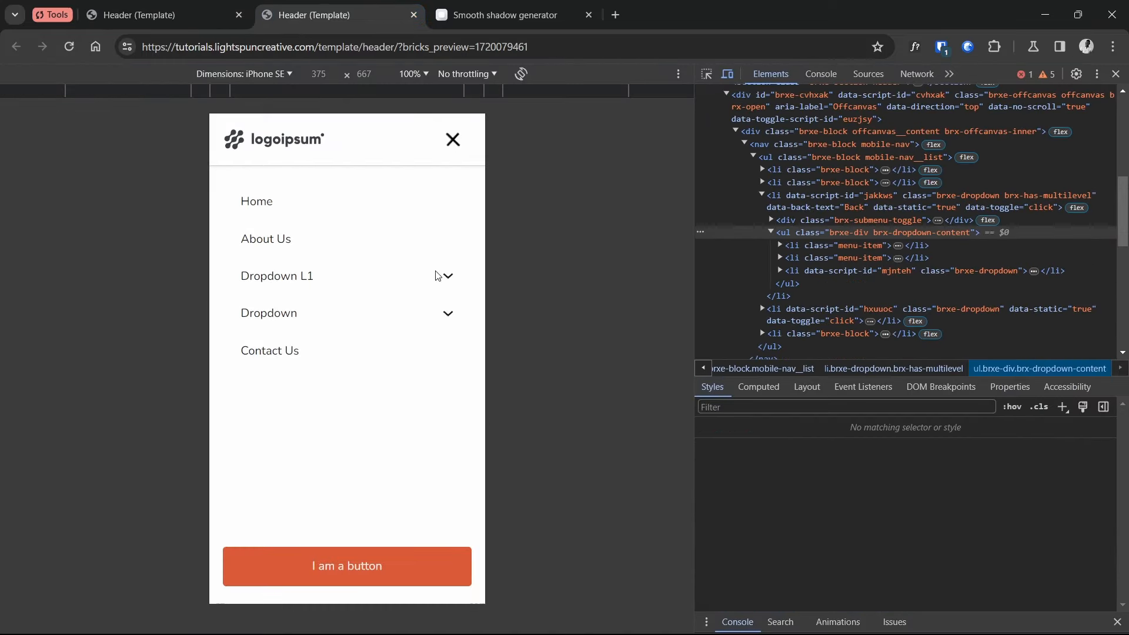
pyautogui.click(444, 278)
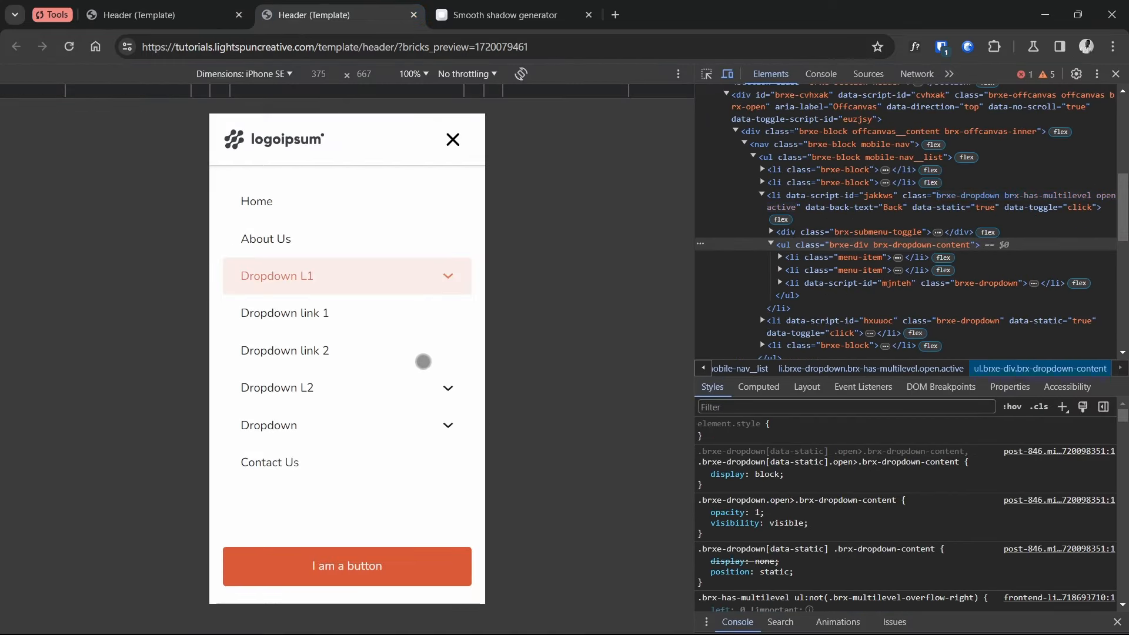
pyautogui.click(428, 393)
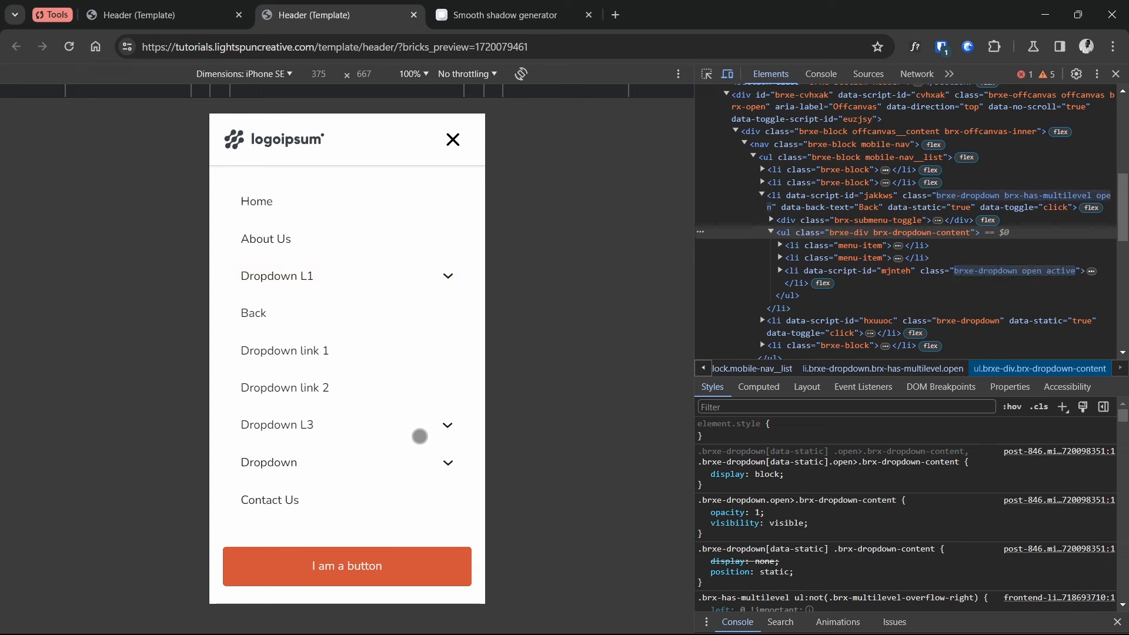
pyautogui.click(318, 319)
pyautogui.click(294, 318)
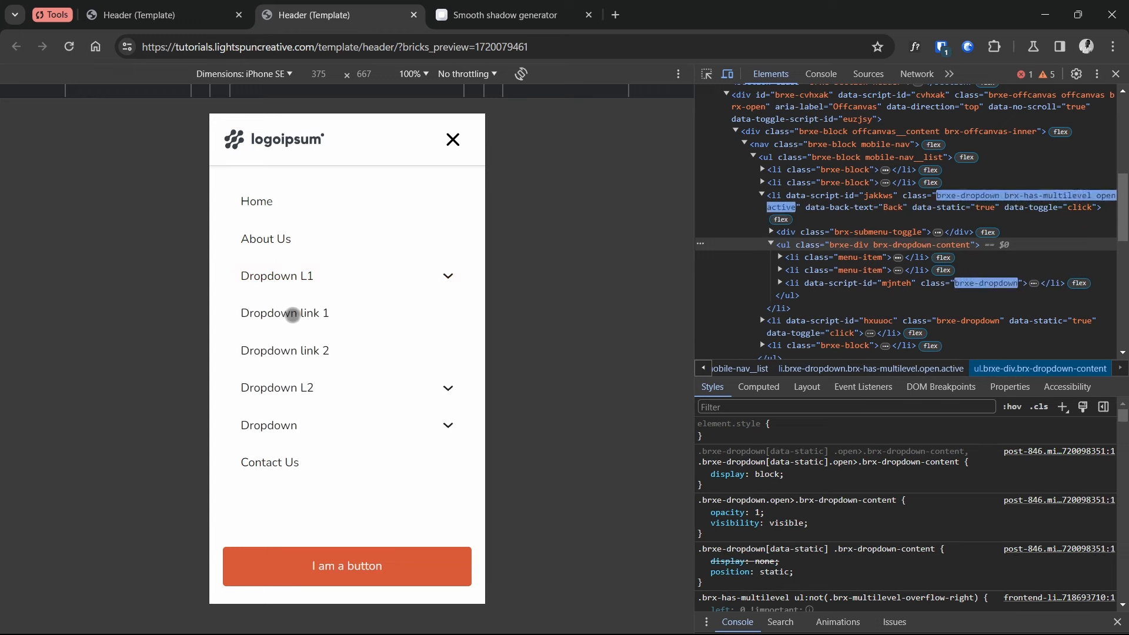
pyautogui.click(357, 289)
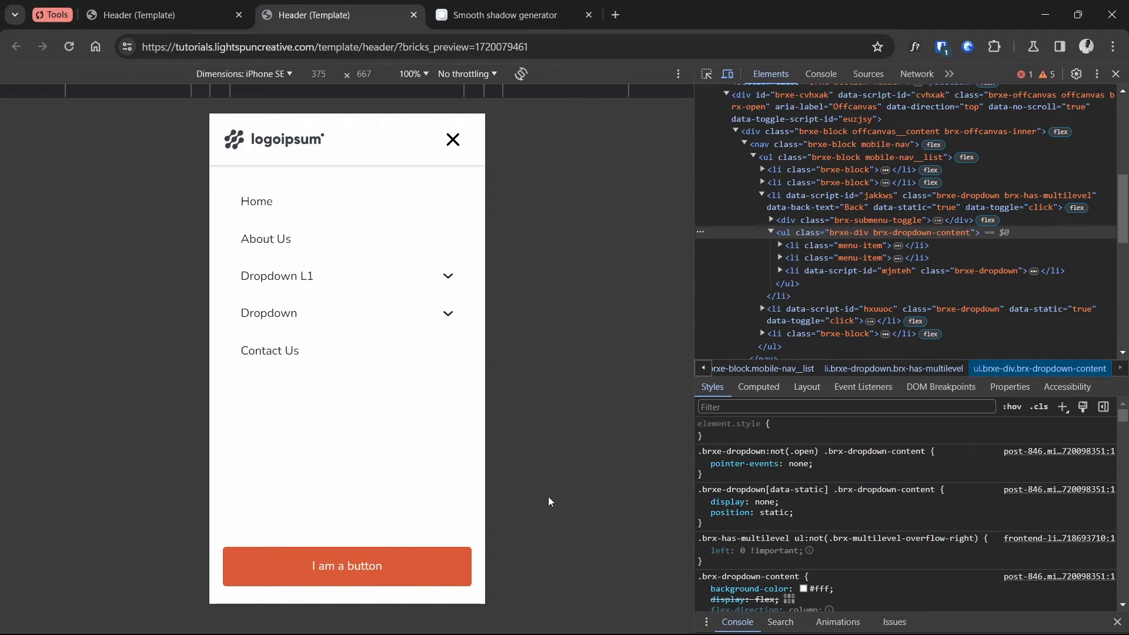
# Open and close Dropdown L1 repeatedly in the mobile preview to examine how its content appears
pyautogui.click(792, 622)
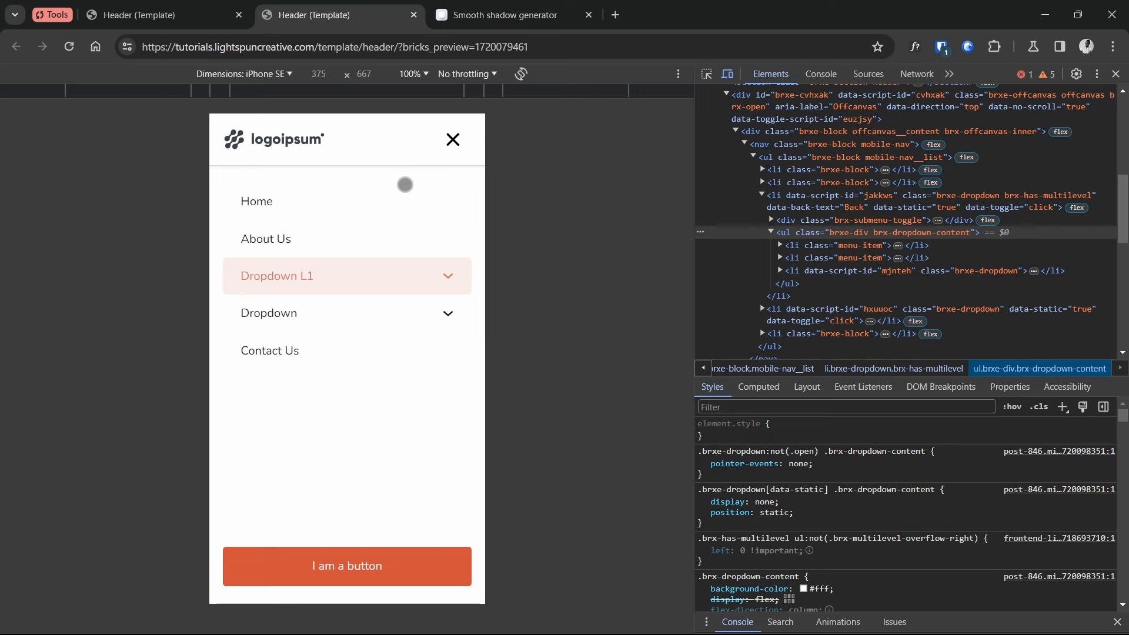
pyautogui.click(436, 276)
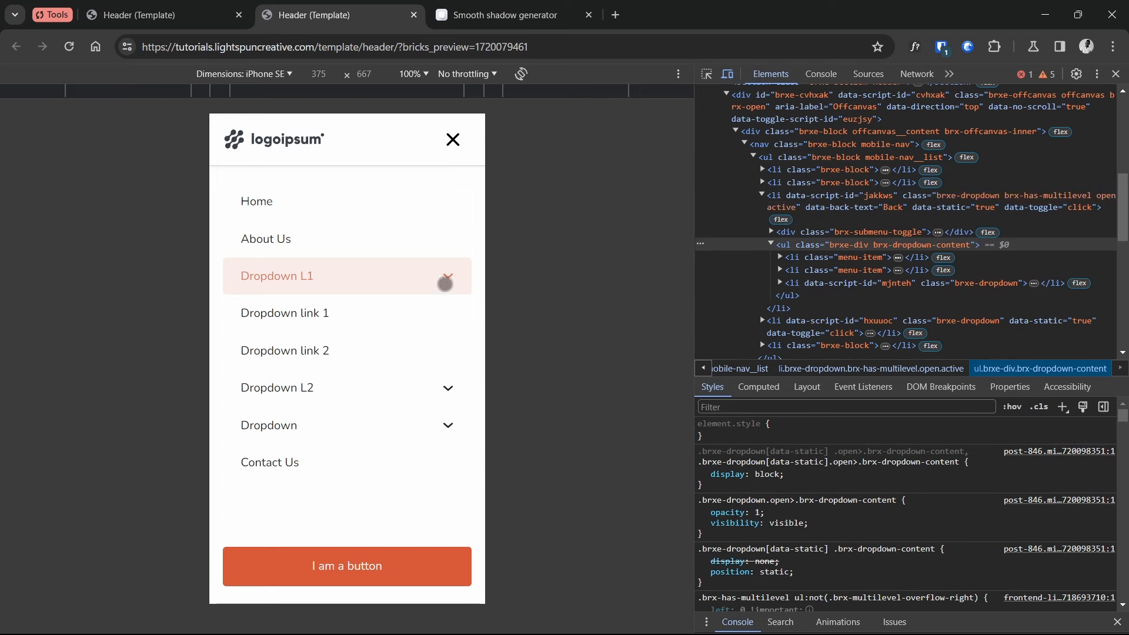
pyautogui.click(441, 280)
pyautogui.click(436, 278)
pyautogui.click(406, 278)
pyautogui.click(405, 280)
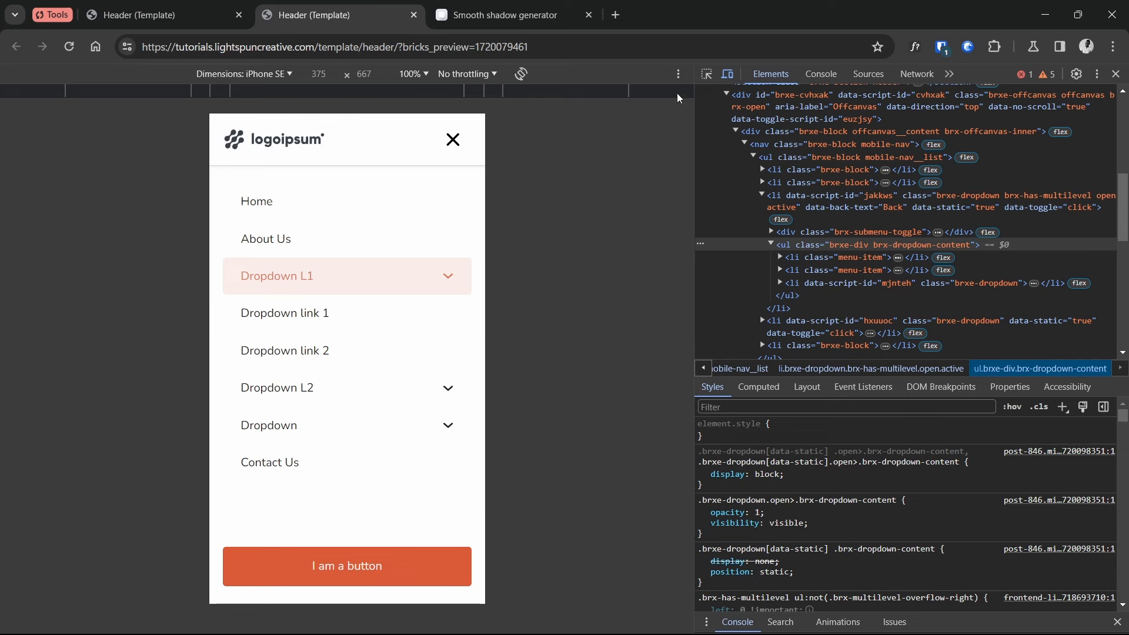
# Inspect the Dropdown link 1 item, then select its parent brx-dropdown-content list to view its styles
pyautogui.click(707, 75)
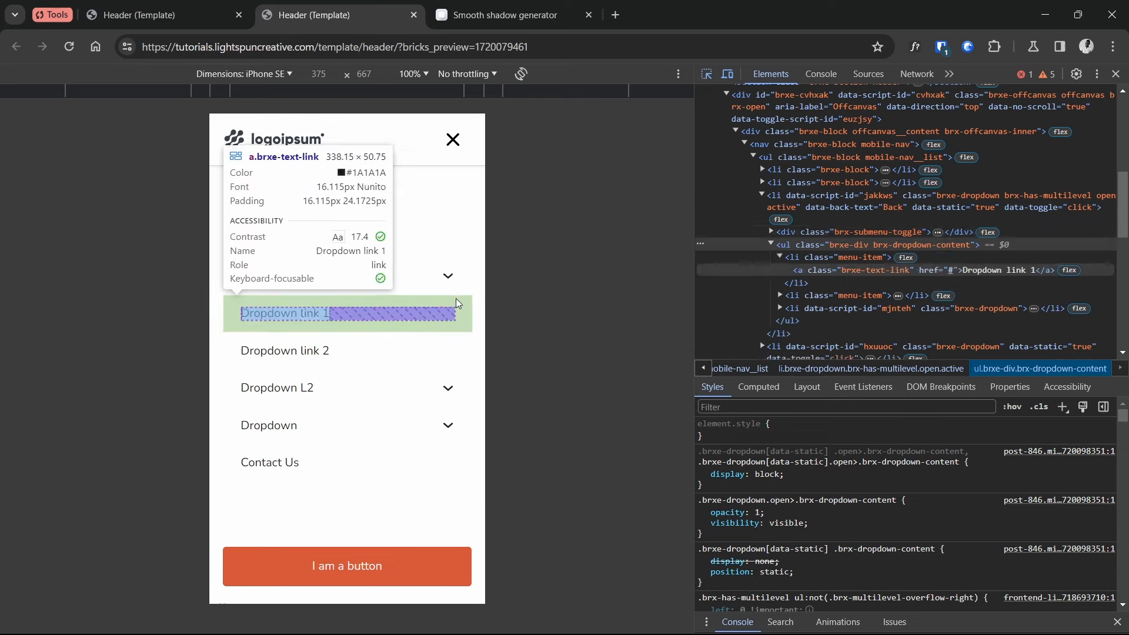
pyautogui.click(448, 302)
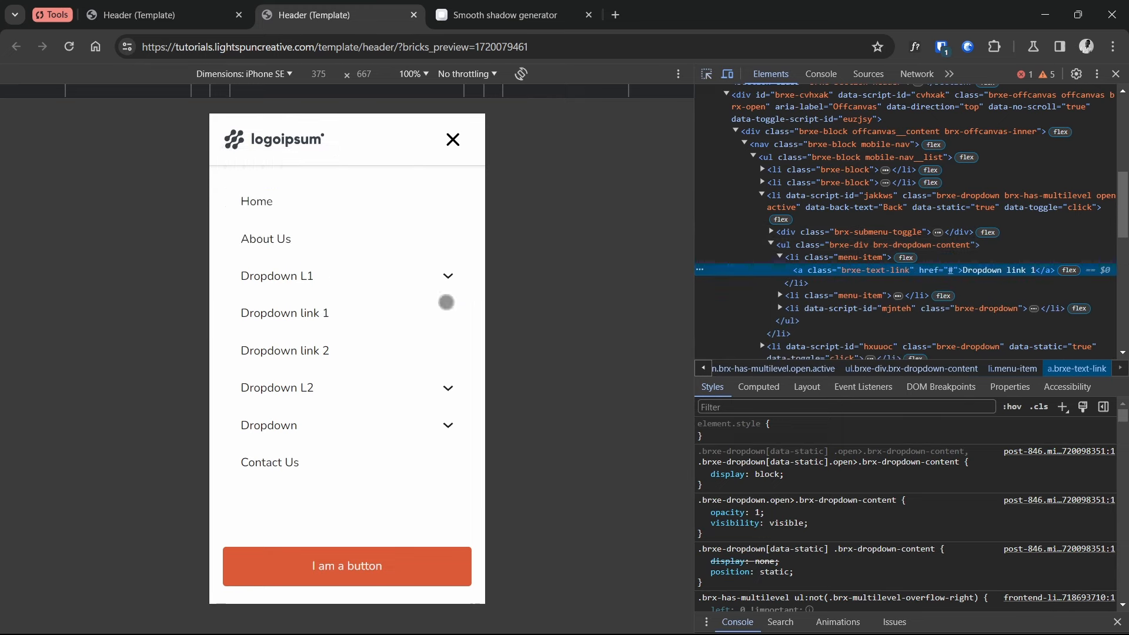
pyautogui.click(888, 245)
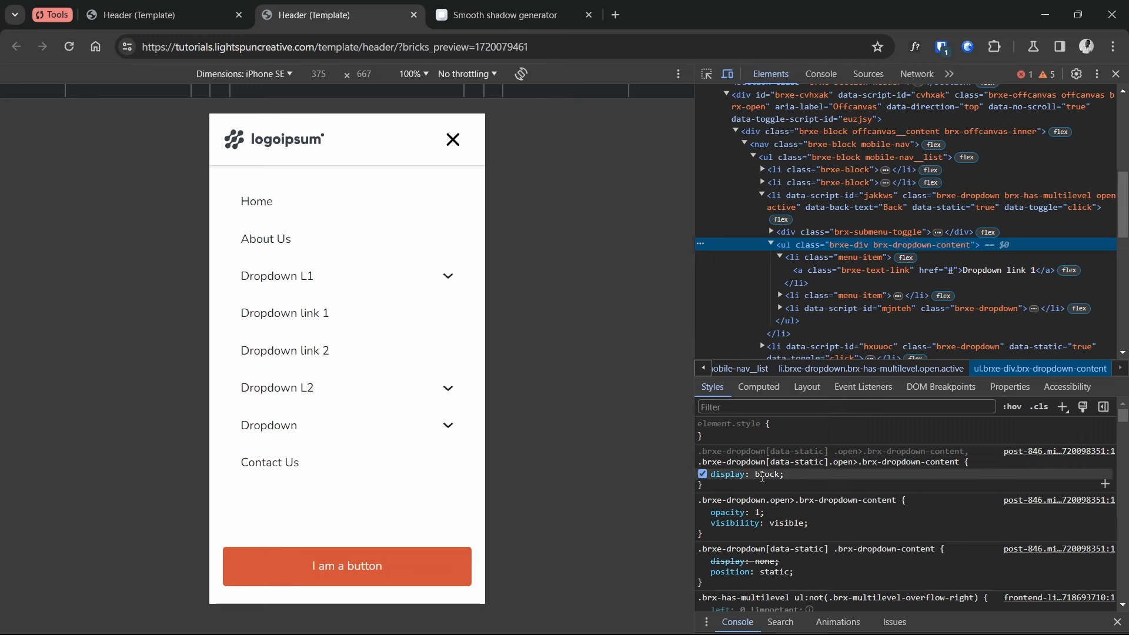
# Toggle Dropdown L1 while watching its list item's classes in the markup, then select that item and show its class list
pyautogui.click(449, 276)
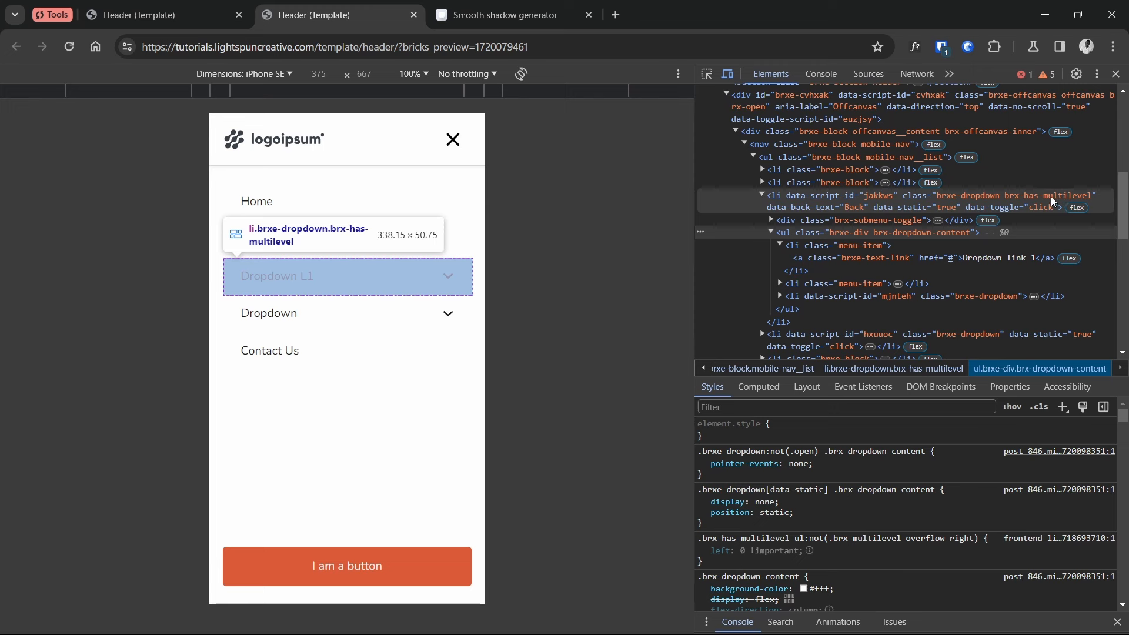
pyautogui.click(450, 275)
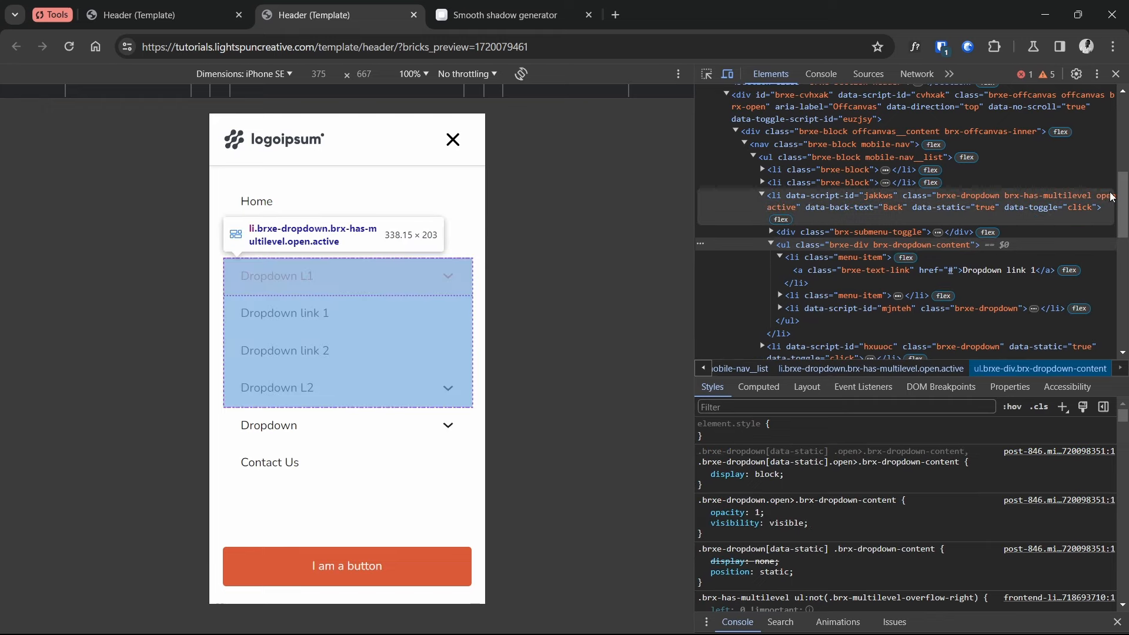
pyautogui.click(452, 283)
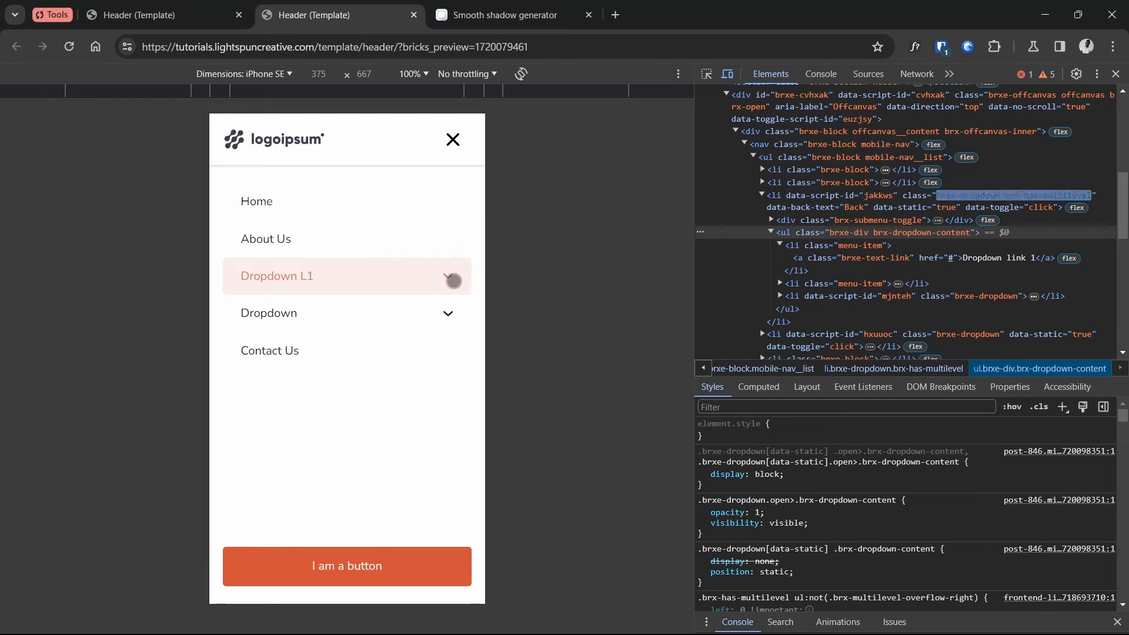
pyautogui.click(451, 283)
pyautogui.click(1007, 196)
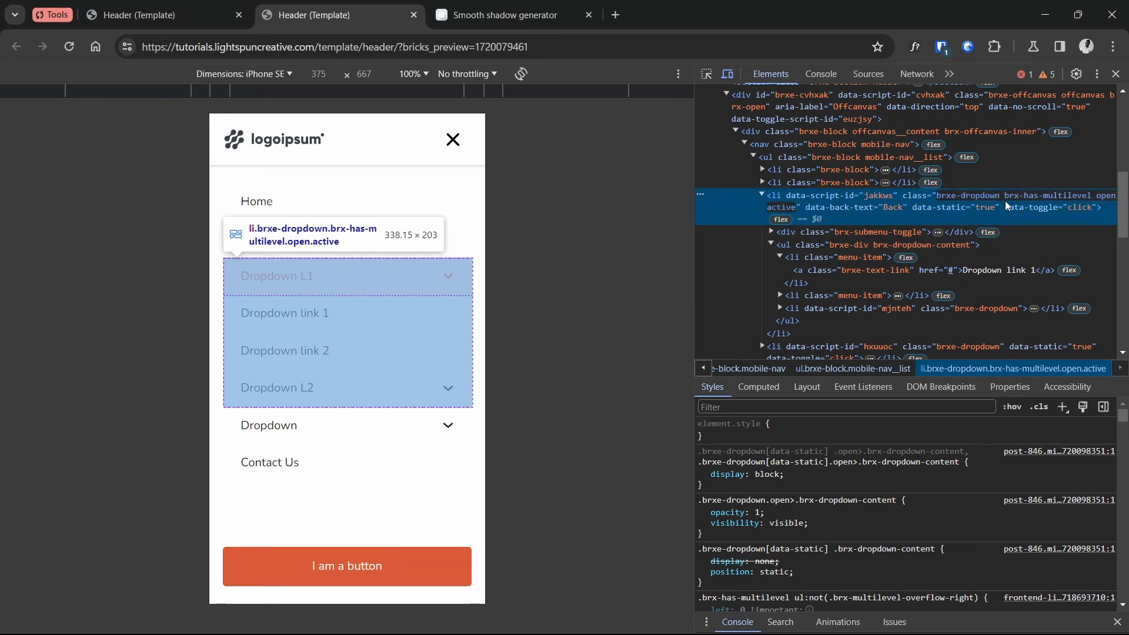
pyautogui.click(1040, 407)
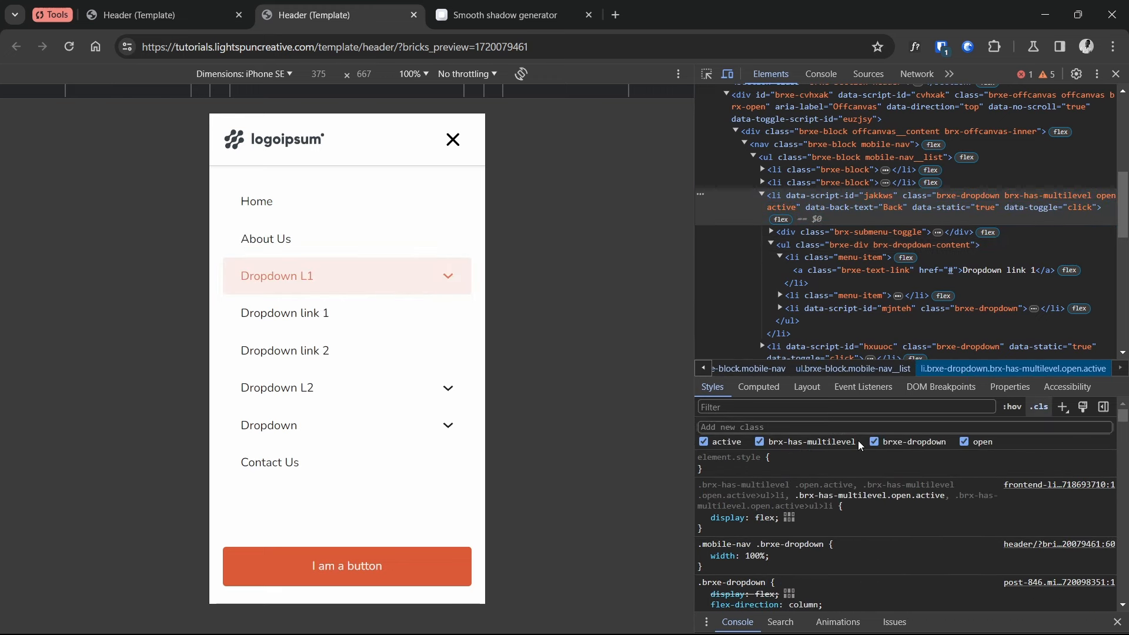
# Toggle Dropdown L1 closed with its brx-dropdown-content list selected and examine the list's display, opacity, visibility and transition rules
pyautogui.click(445, 274)
pyautogui.click(445, 276)
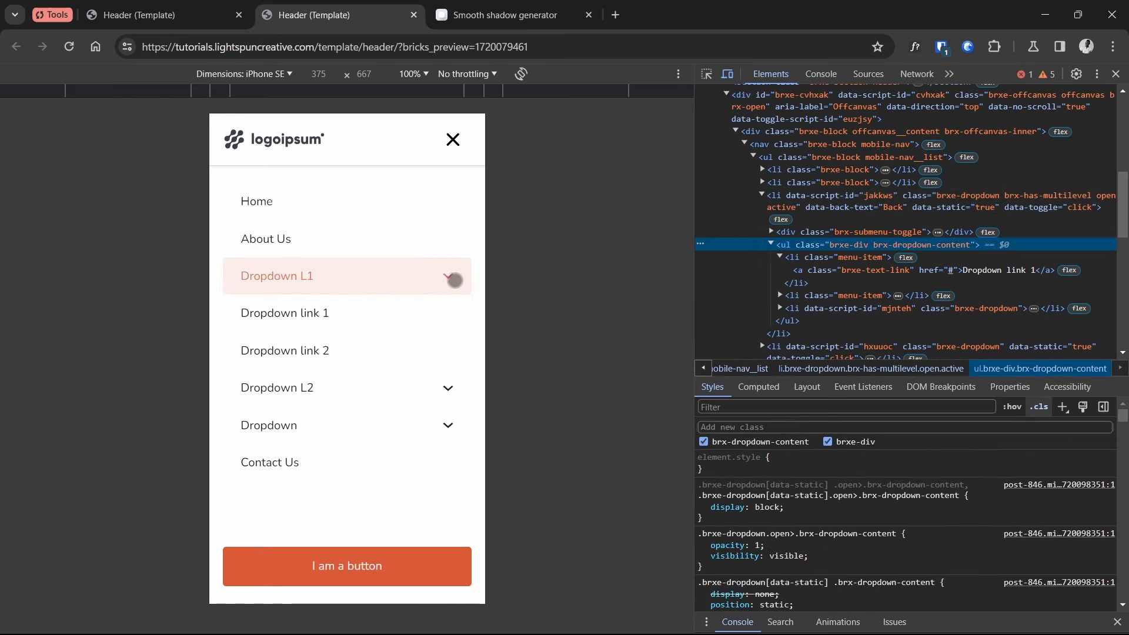
pyautogui.click(447, 278)
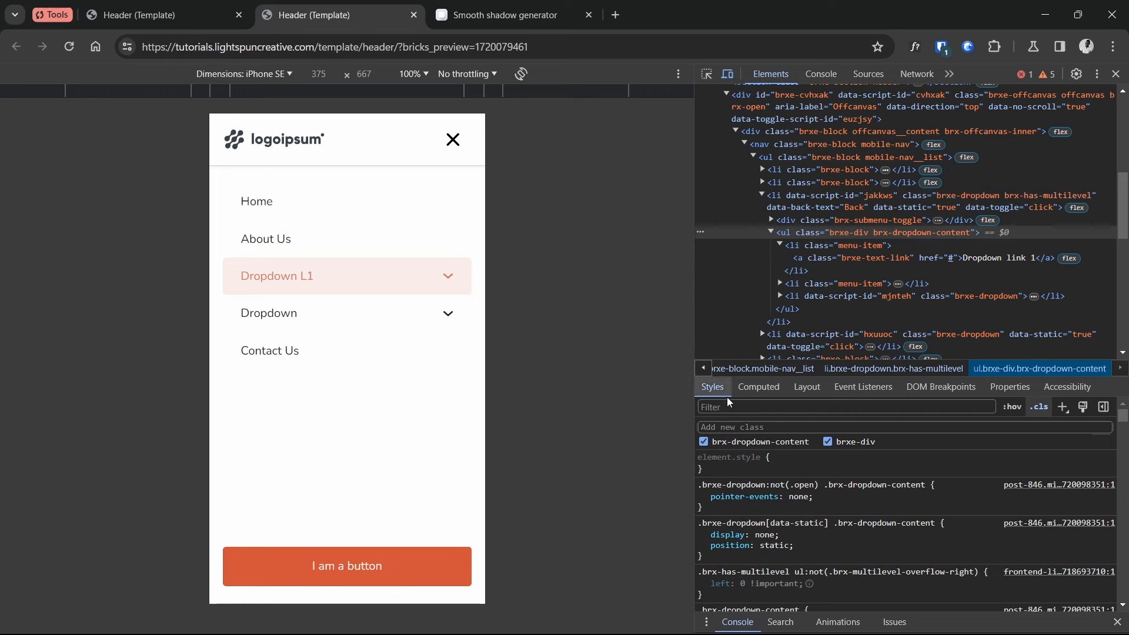
pyautogui.scroll(-5, 776, 516)
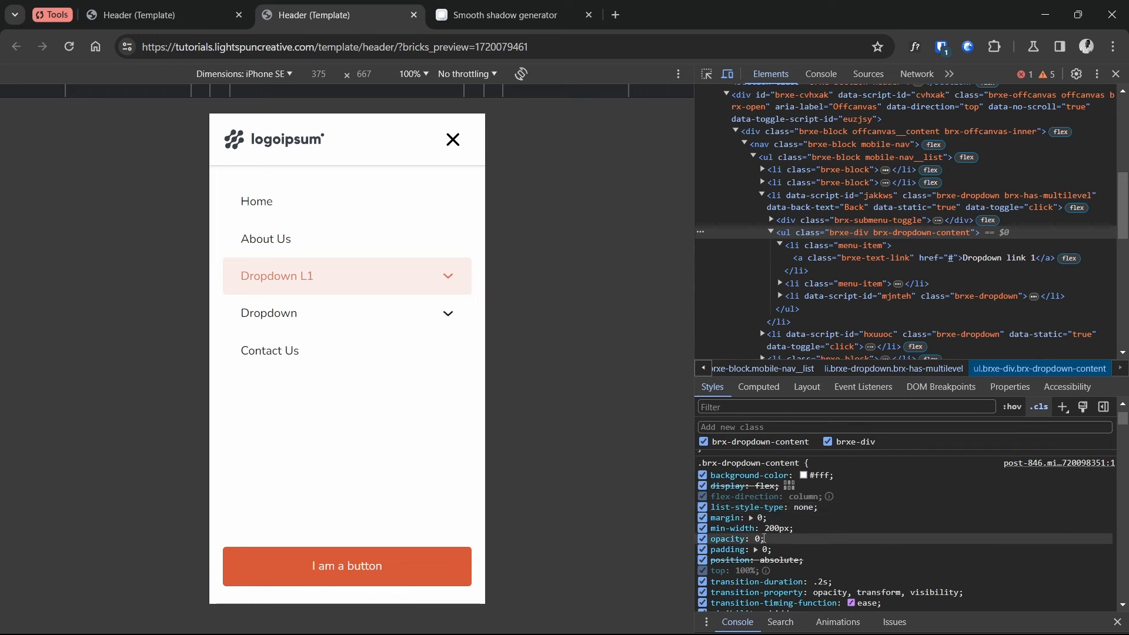
pyautogui.scroll(-3, 776, 529)
pyautogui.scroll(2, 772, 537)
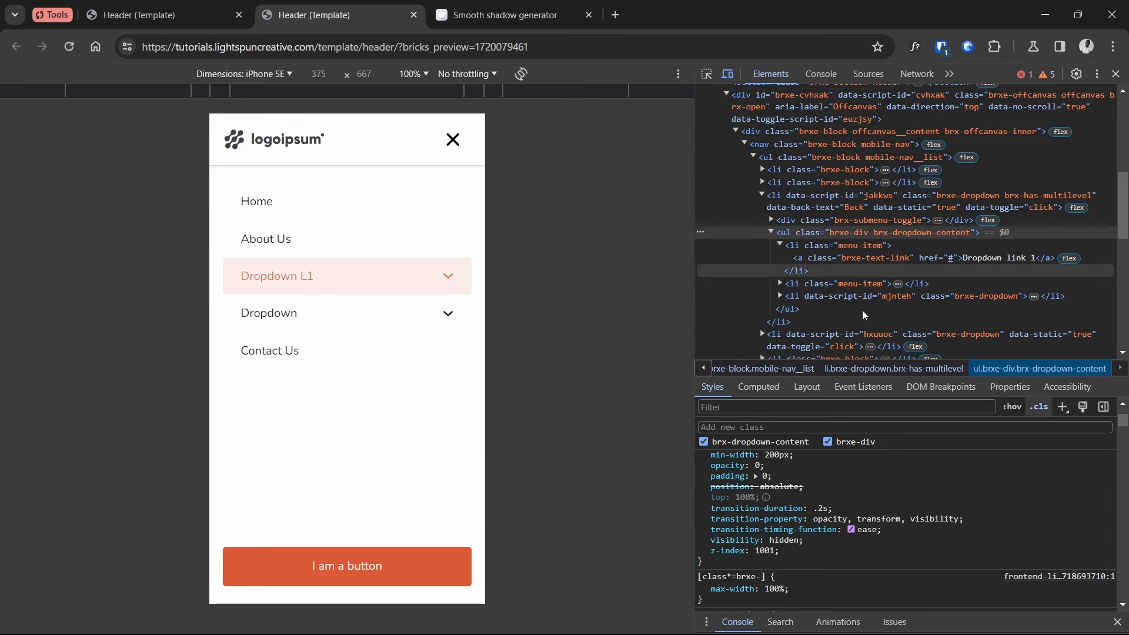
# Copy the selector .brxe-dropdown[data-static] .brx-dropdown-content from the rule that sets display none and position static
pyautogui.scroll(5, 863, 466)
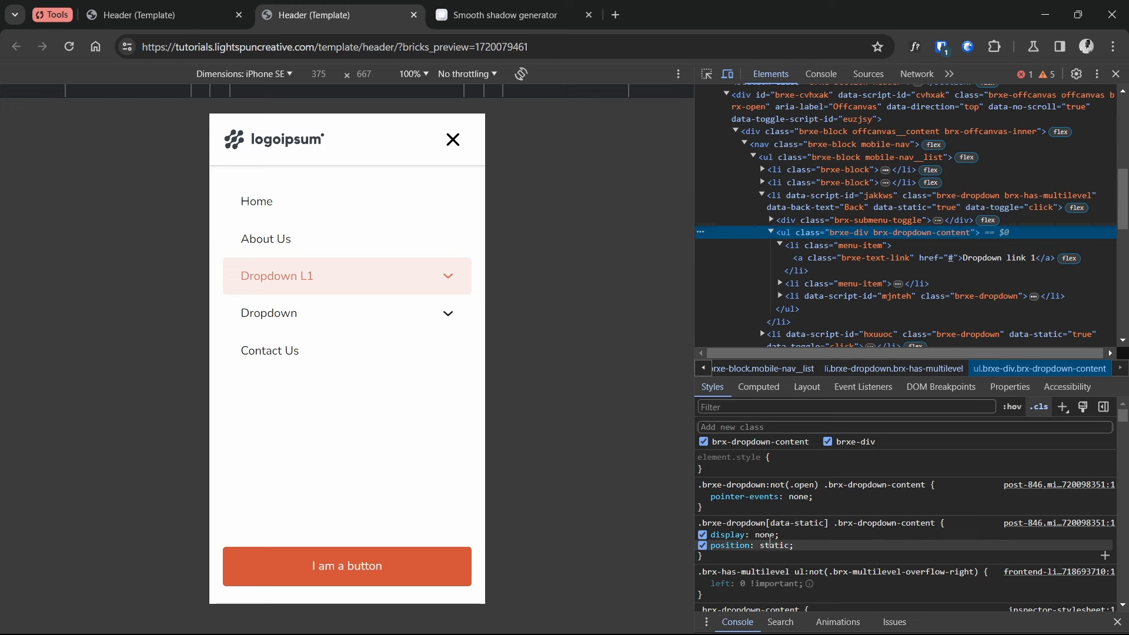
pyautogui.click(852, 522)
pyautogui.hotkey('ctrl', 'c')
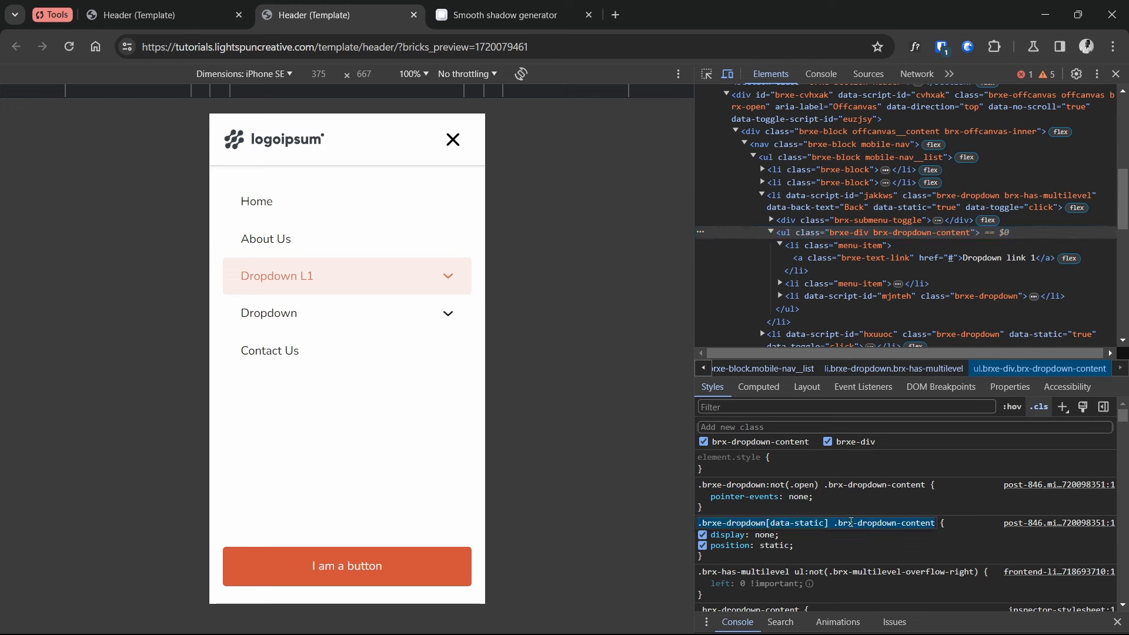
pyautogui.click(965, 532)
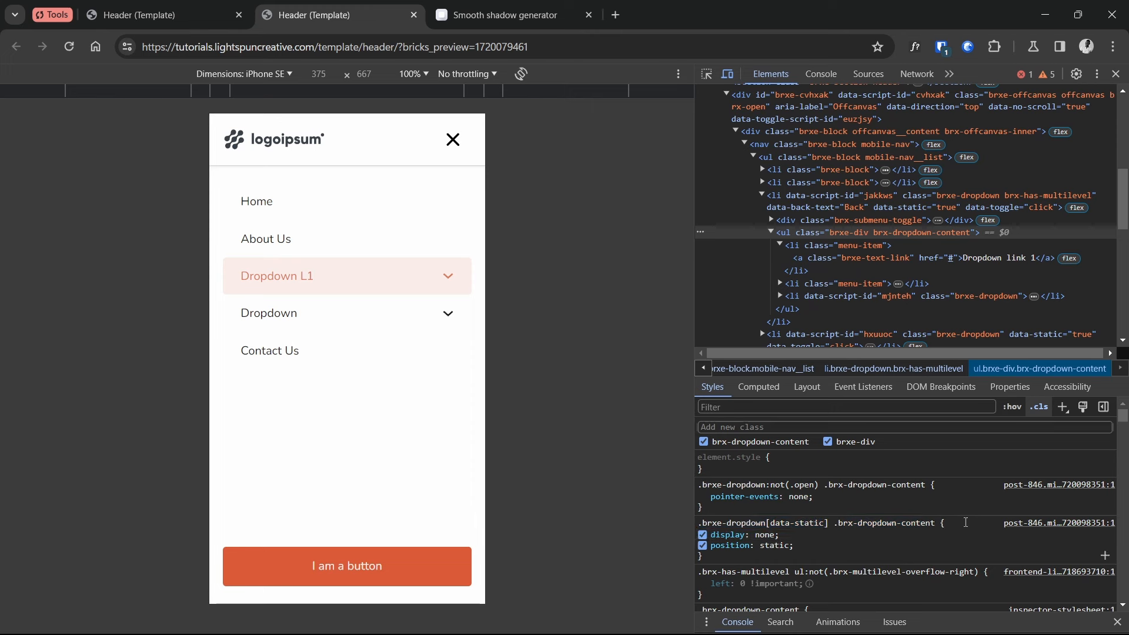
# Add a new style rule for the selected dropdown content list and open its inspector stylesheet source
pyautogui.click(1064, 407)
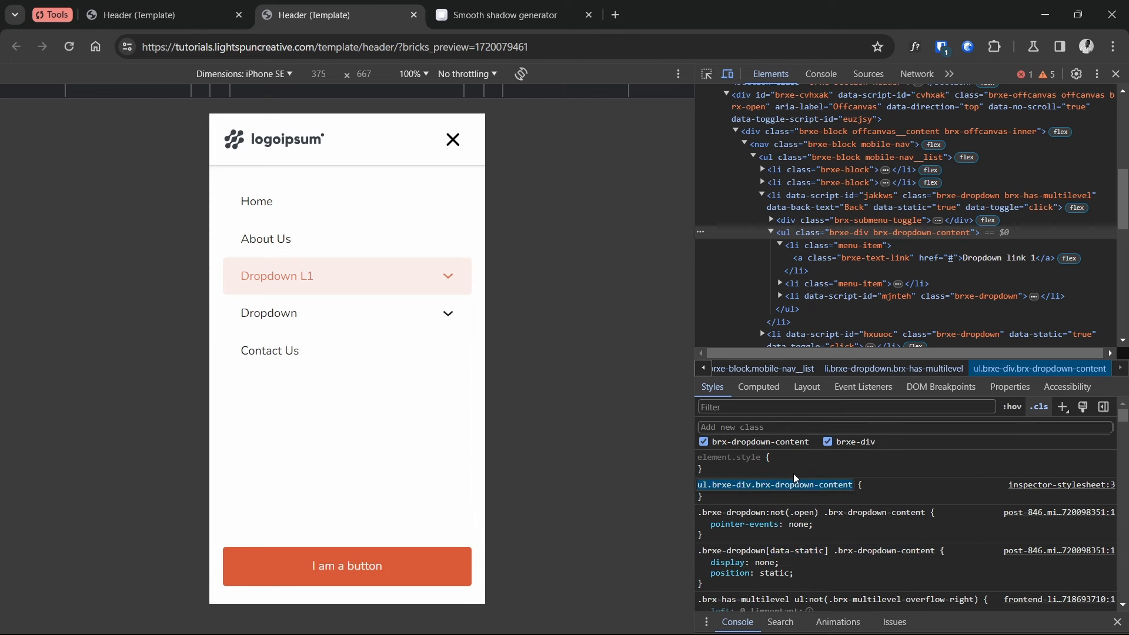
pyautogui.click(1032, 491)
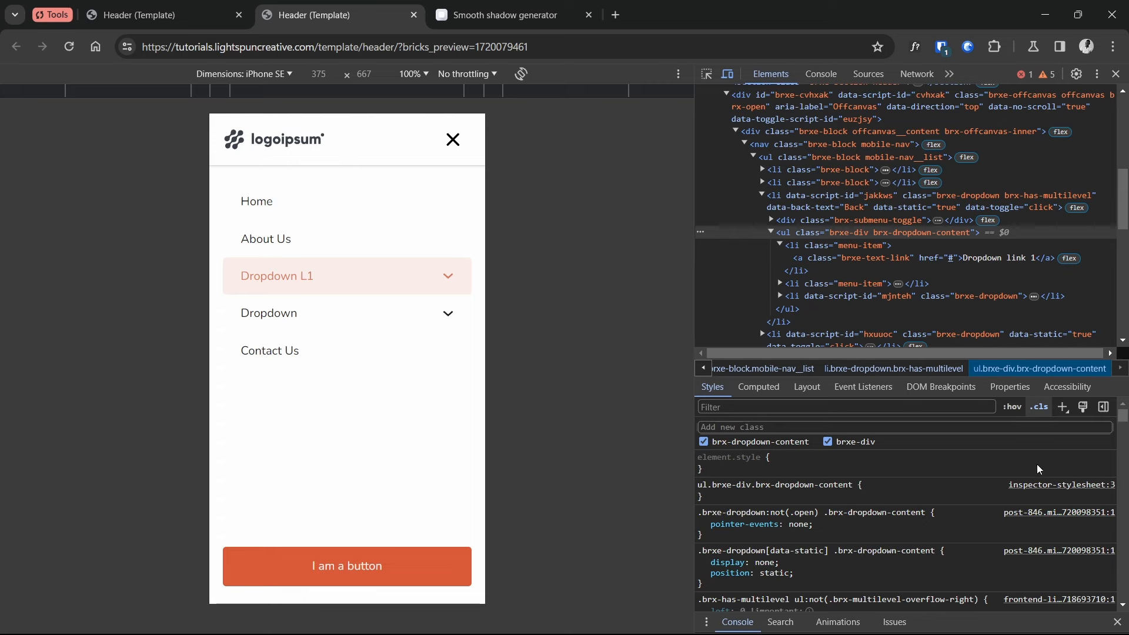
pyautogui.click(1046, 492)
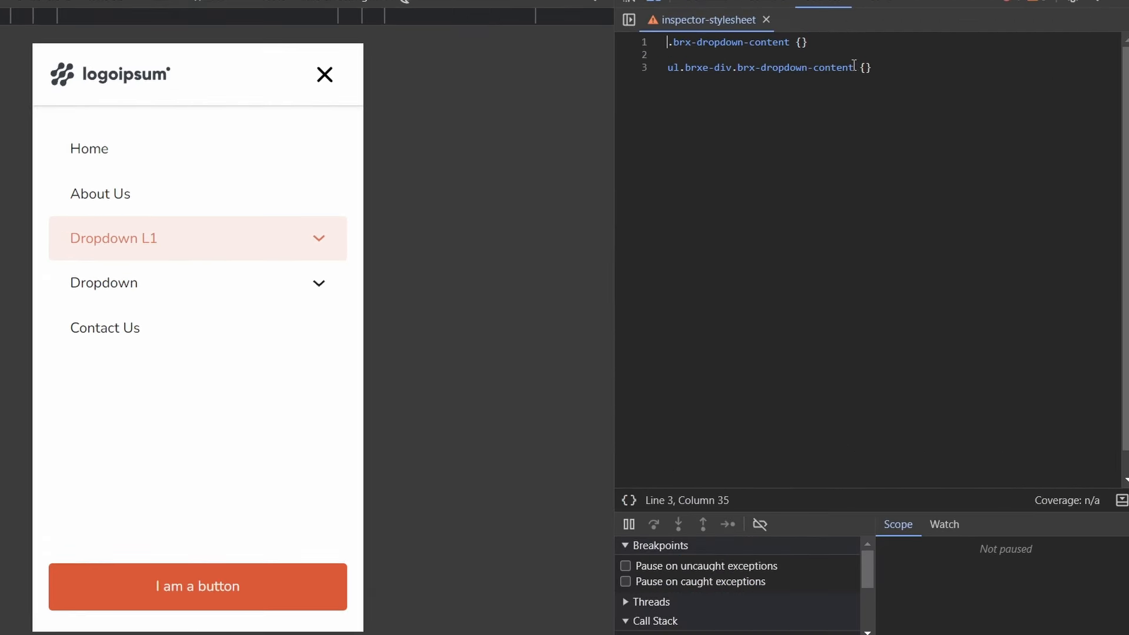
# Replace the contents of inspector-stylesheet with an empty rule for the selector .brxe-dropdown[data-static] .brx-dropdown-content
pyautogui.moveTo(856, 67); pyautogui.dragTo(670, 56)
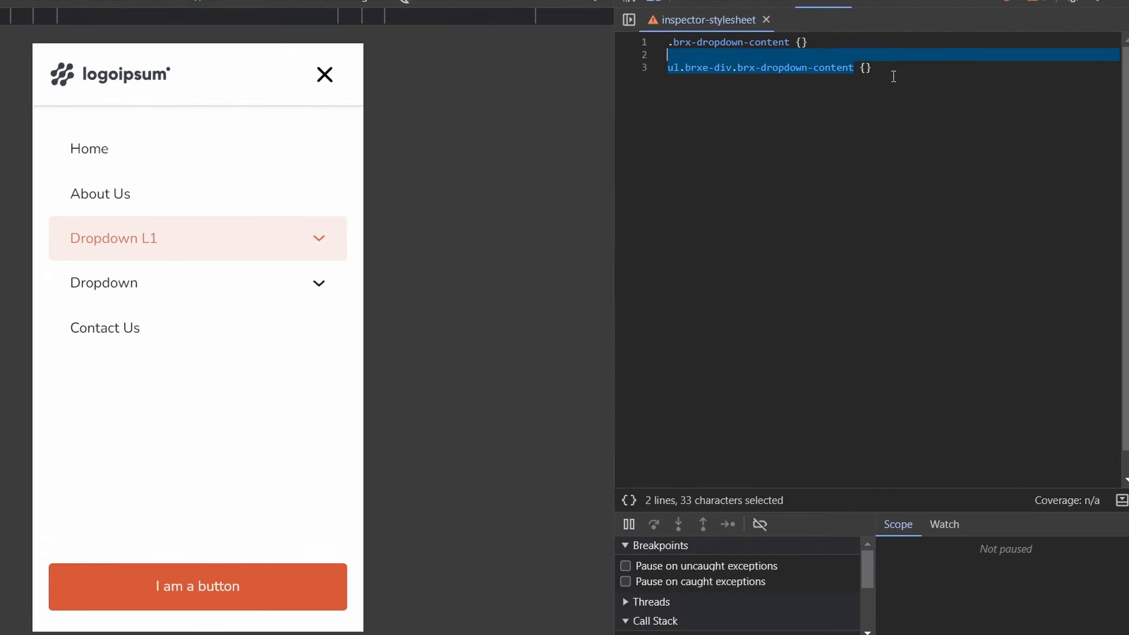
pyautogui.moveTo(893, 76); pyautogui.dragTo(615, 37)
pyautogui.press('BackSpace')
pyautogui.hotkey('ctrl', 'v')
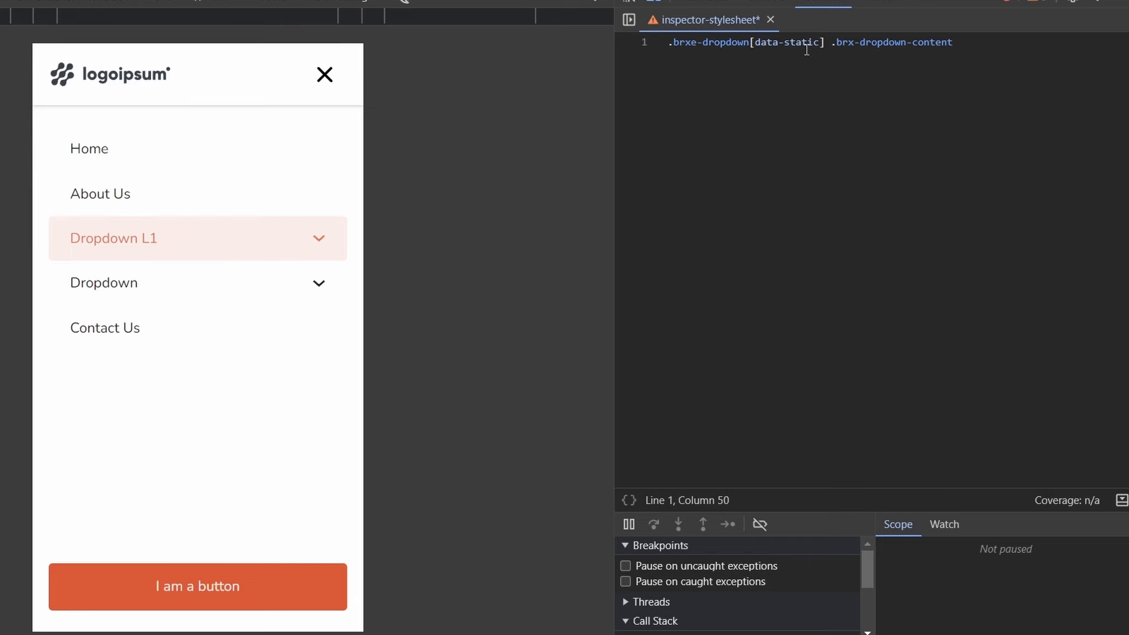
pyautogui.write('{')
pyautogui.press('Return')
pyautogui.press('Return')
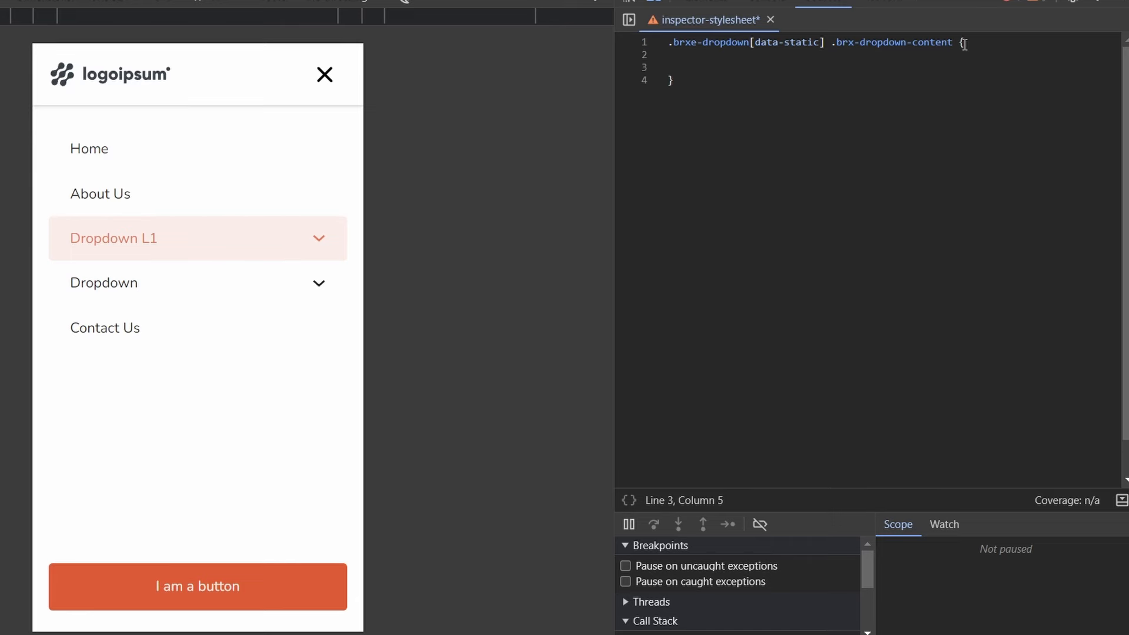
# Add display: block, opacity: 1 and visibility: visible to the dropdown content rule
pyautogui.write('display')
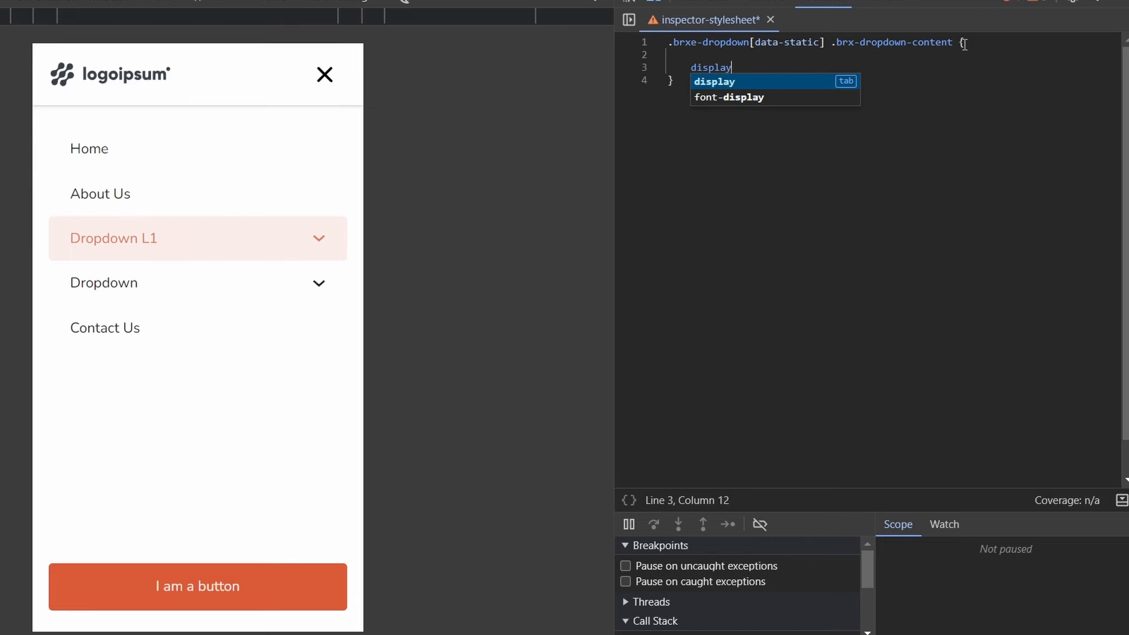
pyautogui.write(': block;')
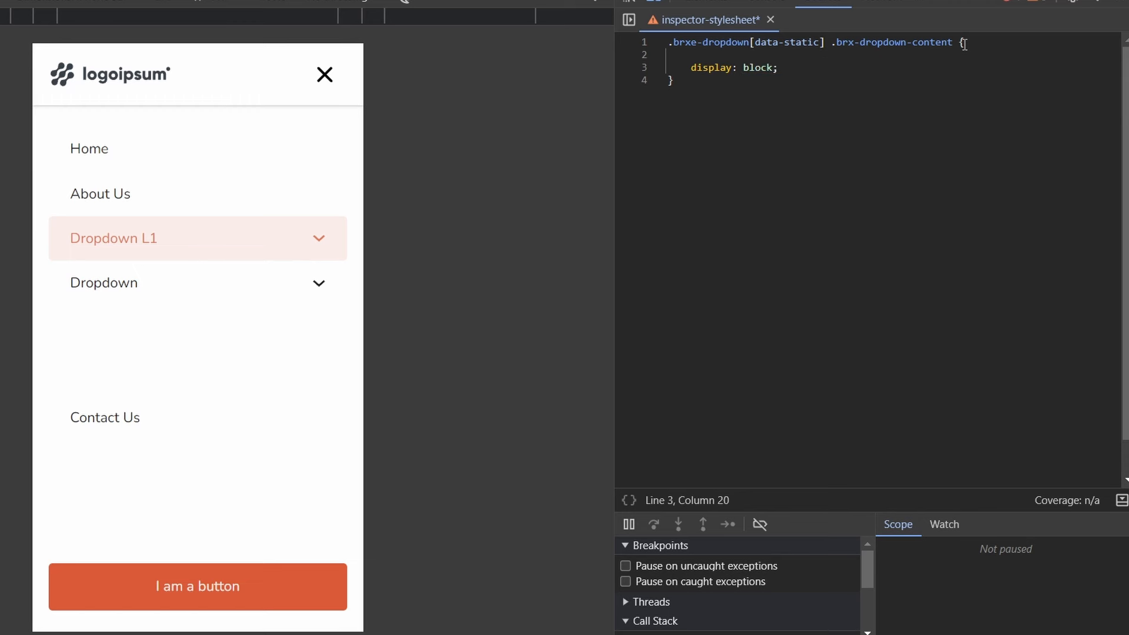
pyautogui.press('Return')
pyautogui.write('opa')
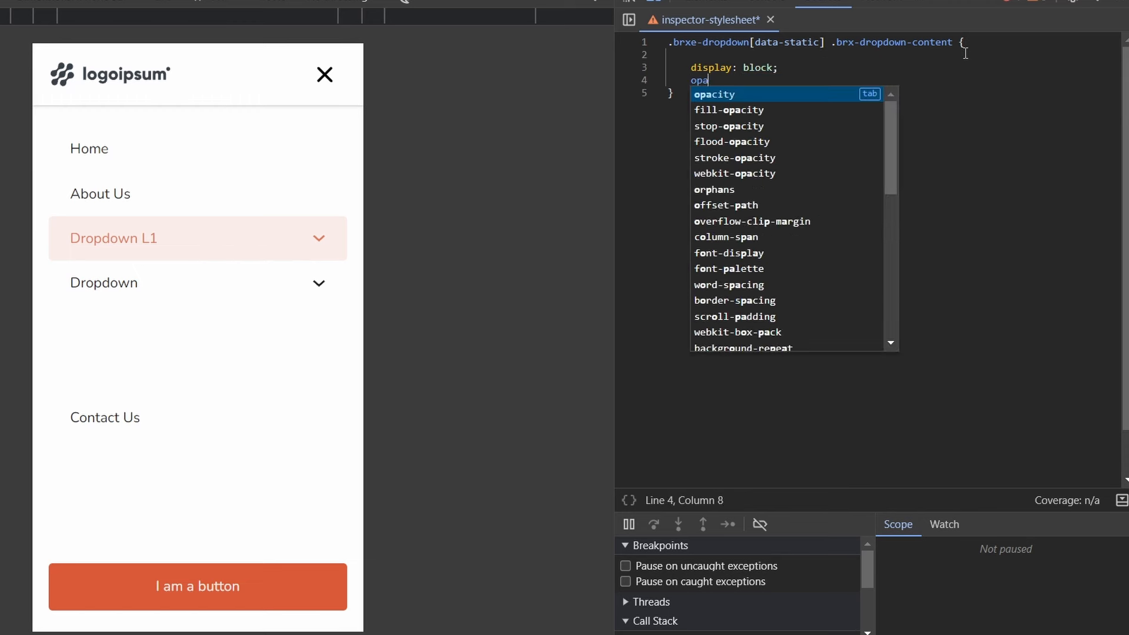
pyautogui.write('city: 0')
pyautogui.press('BackSpace')
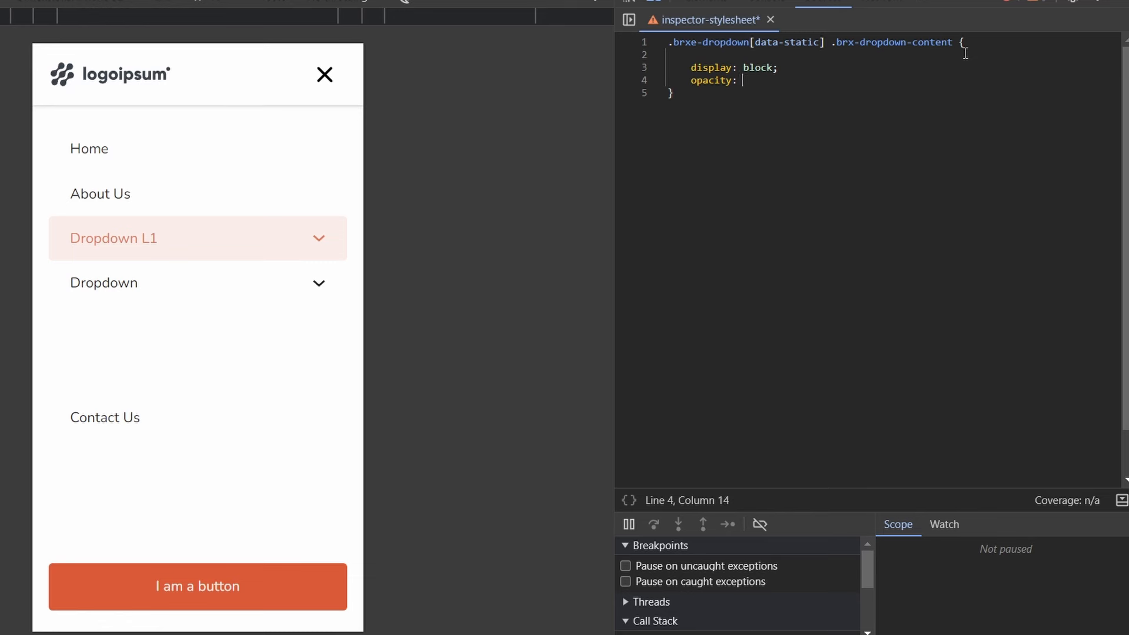
pyautogui.write('1;')
pyautogui.press('Return')
pyautogui.write('visibility: visible;')
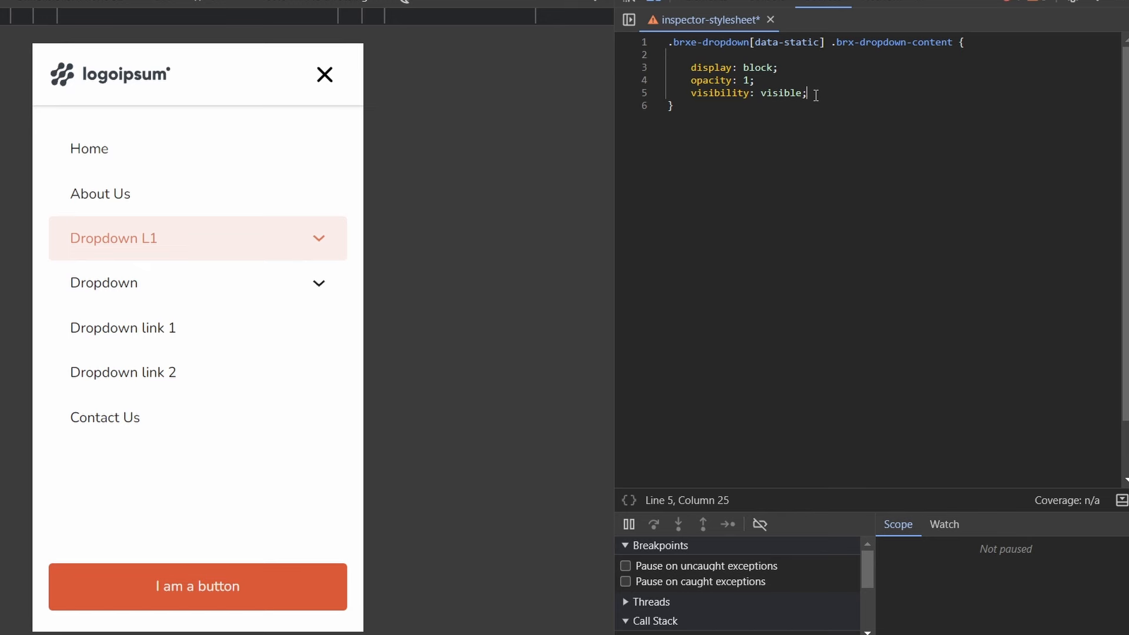
# Add a transform of translateX(90%) to the dropdown content rule
pyautogui.press('Return')
pyautogui.write('tra')
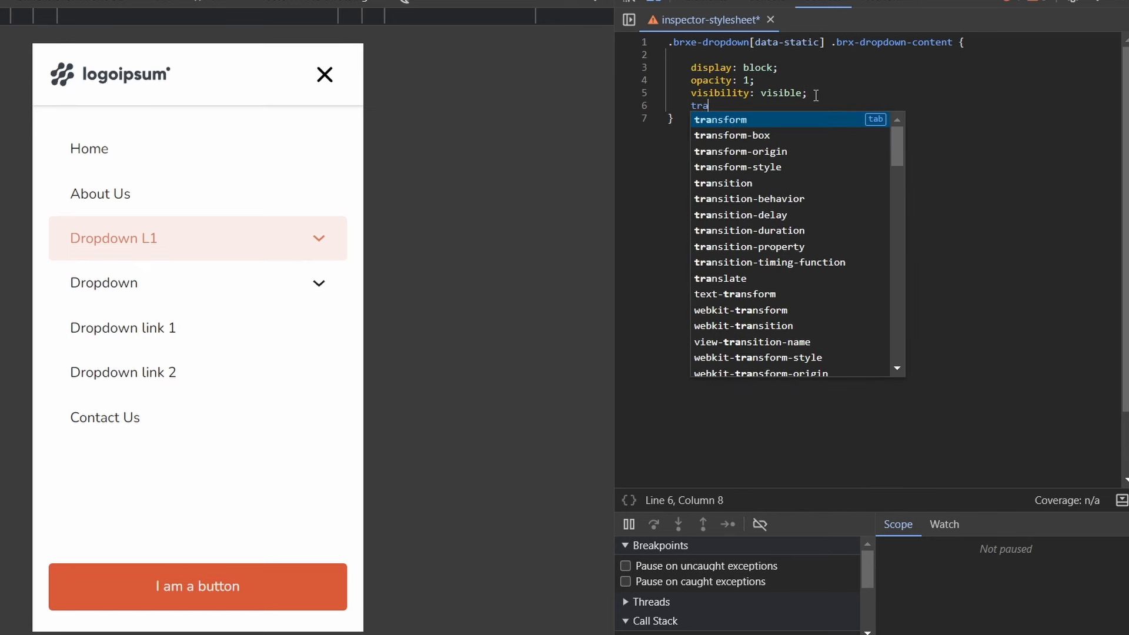
pyautogui.press('Tab')
pyautogui.write(': translate')
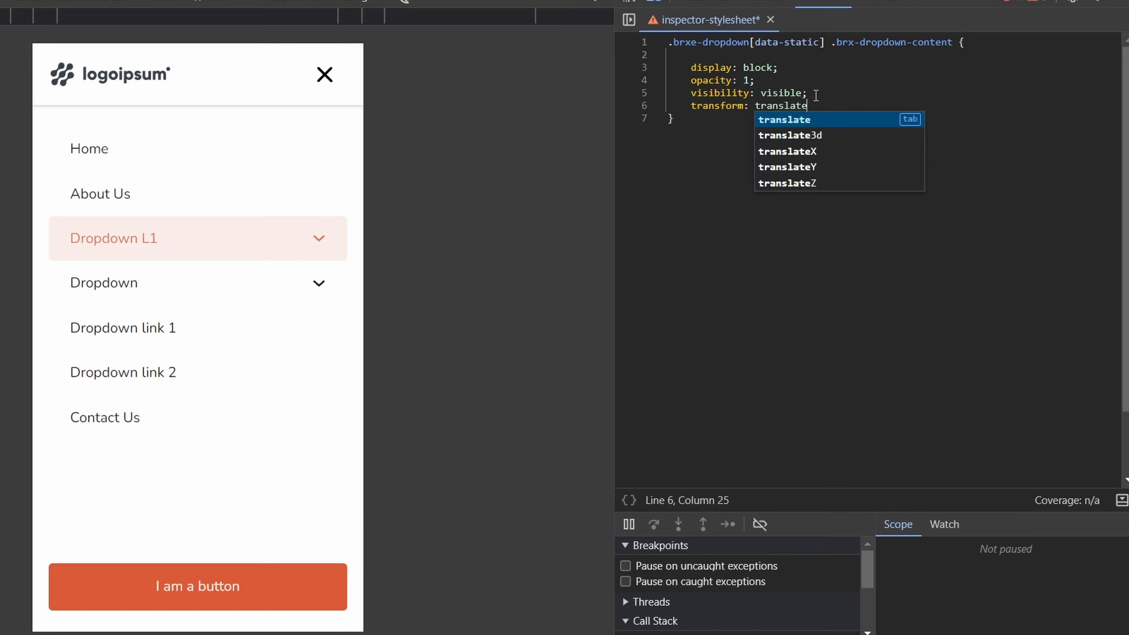
pyautogui.write('X')
pyautogui.press('Tab')
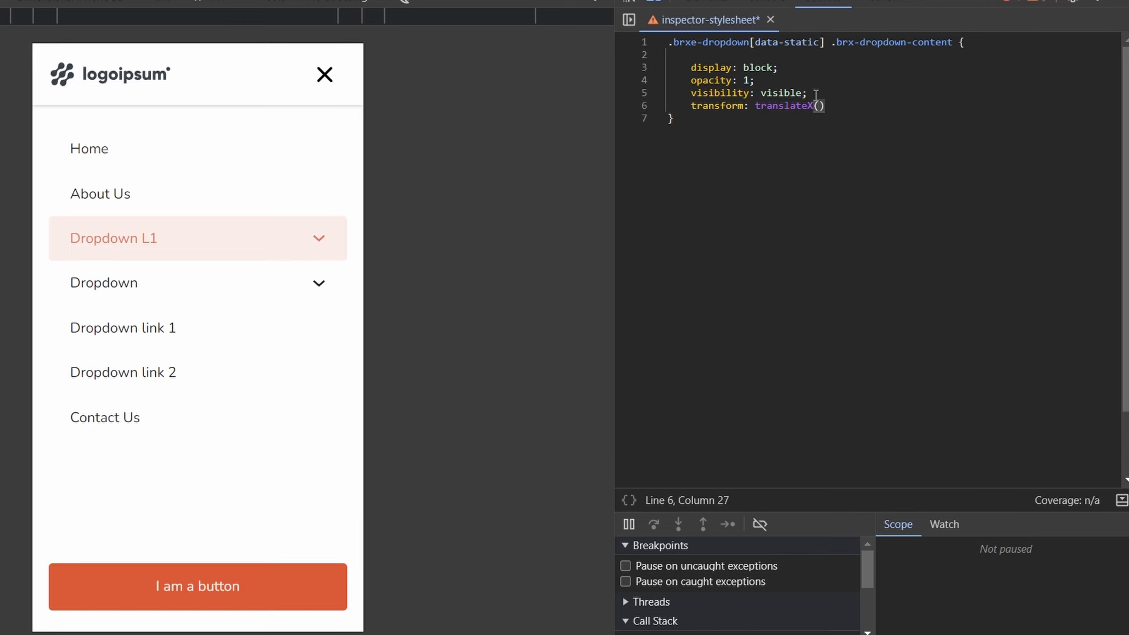
pyautogui.write('90%')
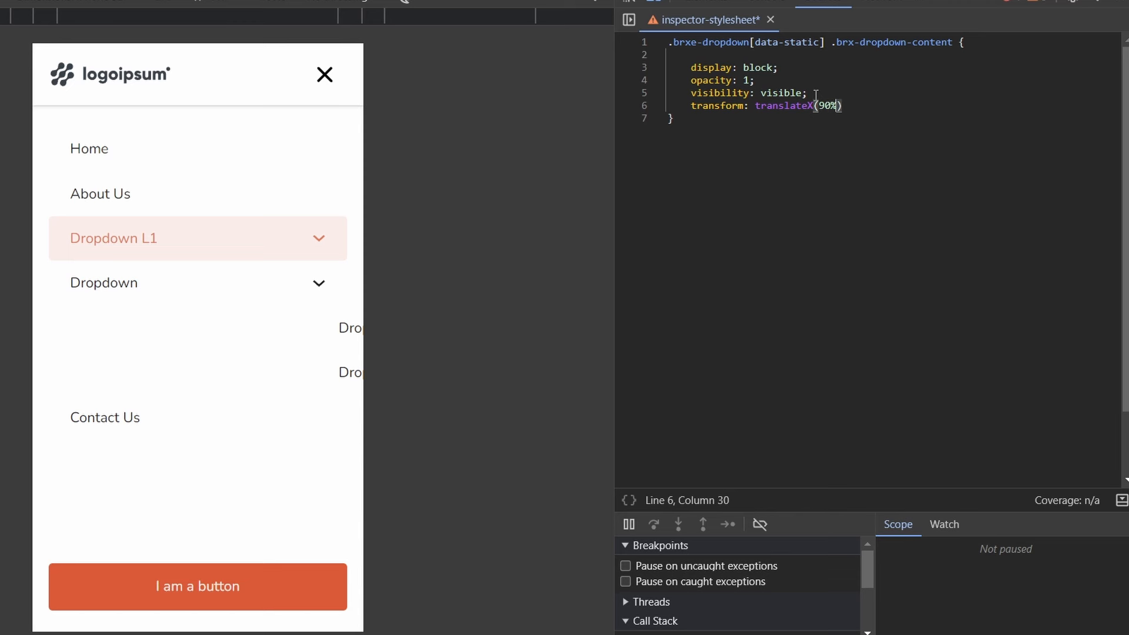
pyautogui.click(849, 107)
pyautogui.write(';')
# Declare position: fixed for the dropdown content
pyautogui.press('Return')
pyautogui.write('posi')
pyautogui.press('Tab')
pyautogui.write(': fixed')
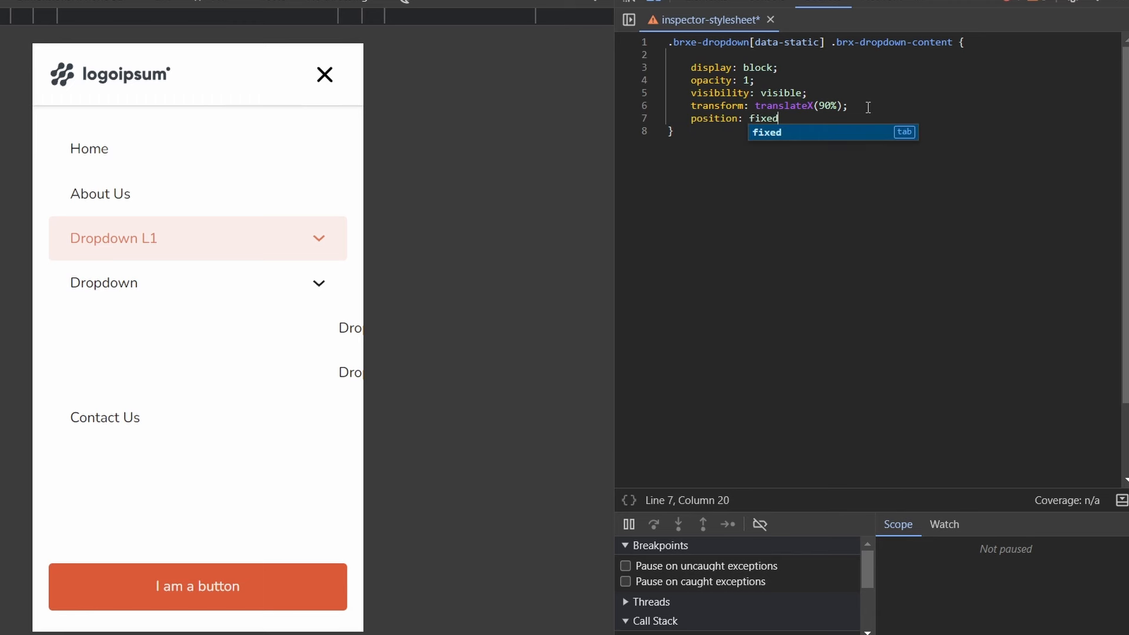
pyautogui.write(';')
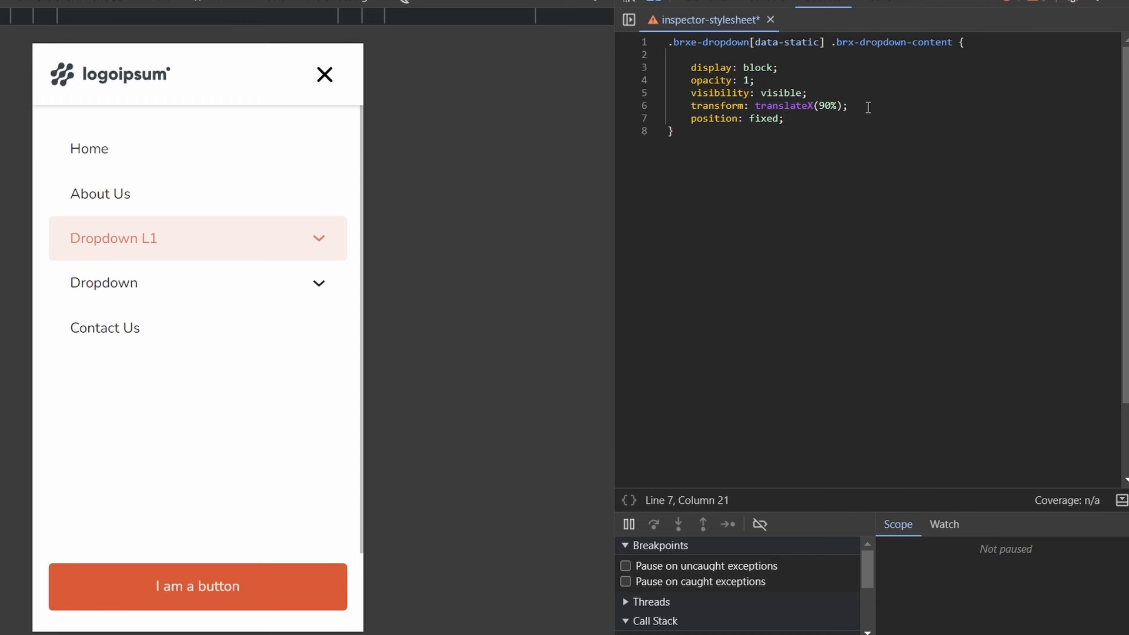
# Set the top and left offsets of the dropdown content to 0
pyautogui.press('Return')
pyautogui.write('top: ')
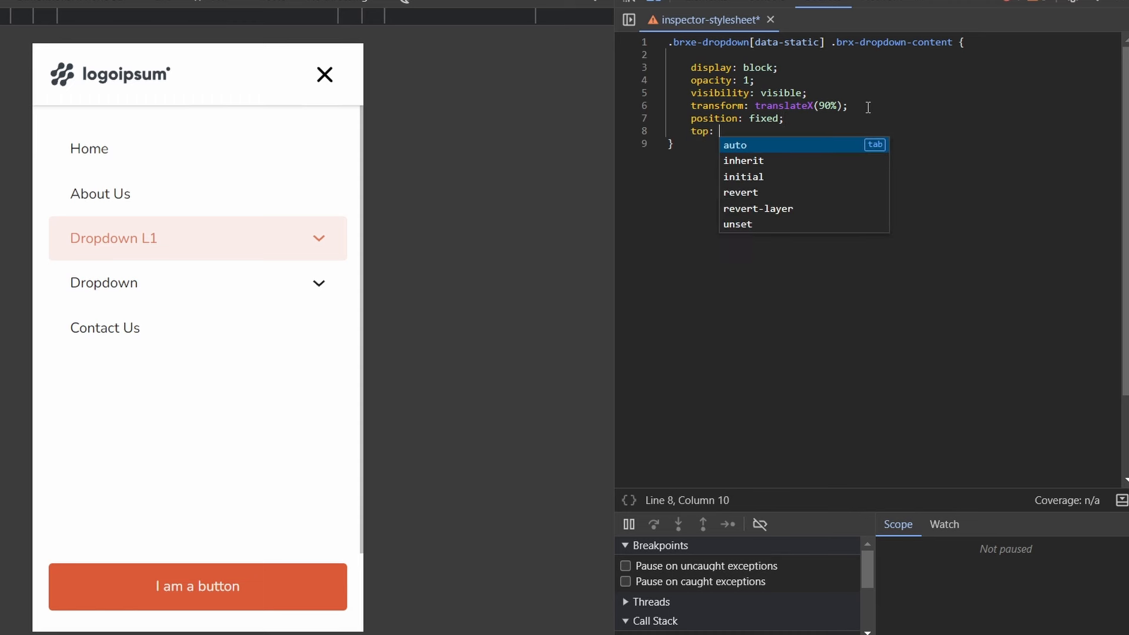
pyautogui.write('0')
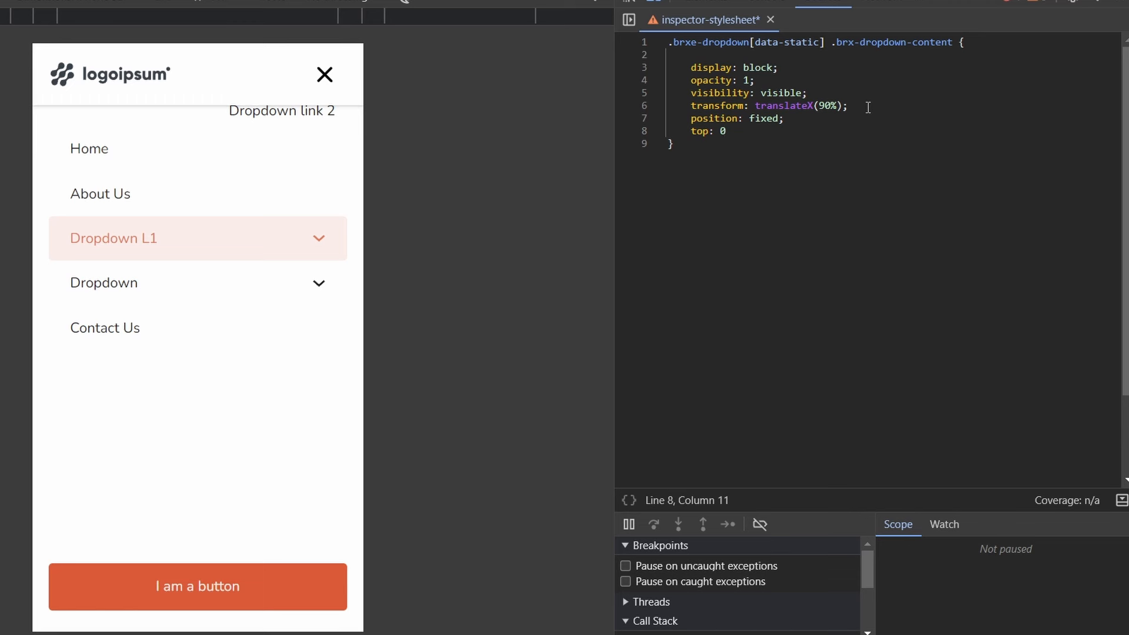
pyautogui.write(';')
pyautogui.press('Return')
pyautogui.write('left: 0;')
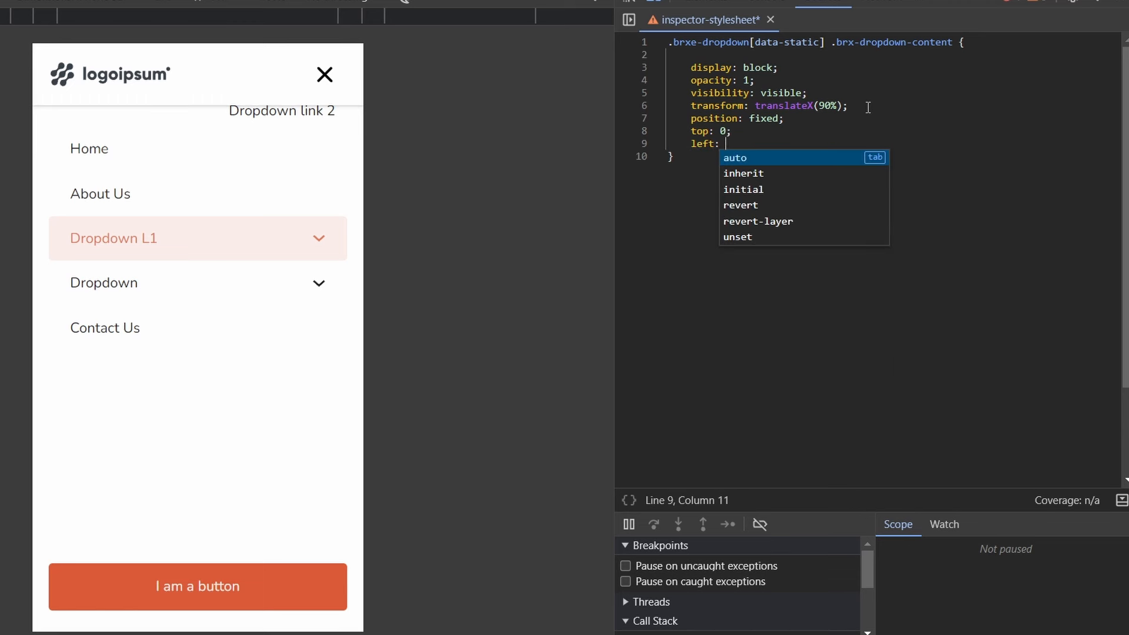
# Give the dropdown content a background-color of var(--white)
pyautogui.press('Return')
pyautogui.write('background')
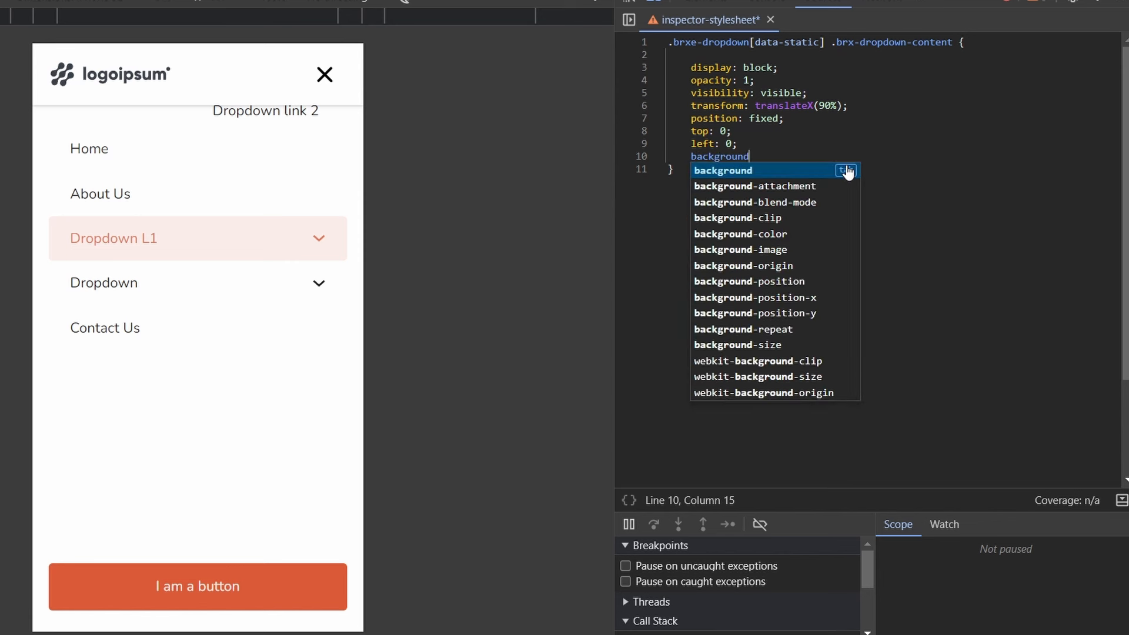
pyautogui.click(812, 234)
pyautogui.write(': --')
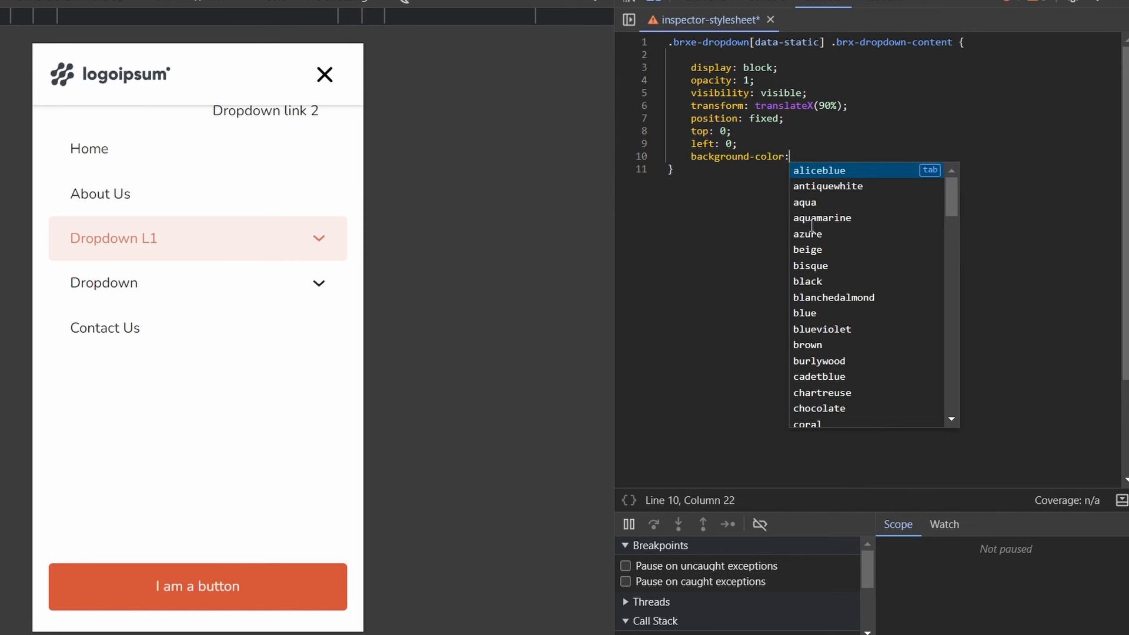
pyautogui.press('BackSpace')
pyautogui.press('BackSpace')
pyautogui.write('var(')
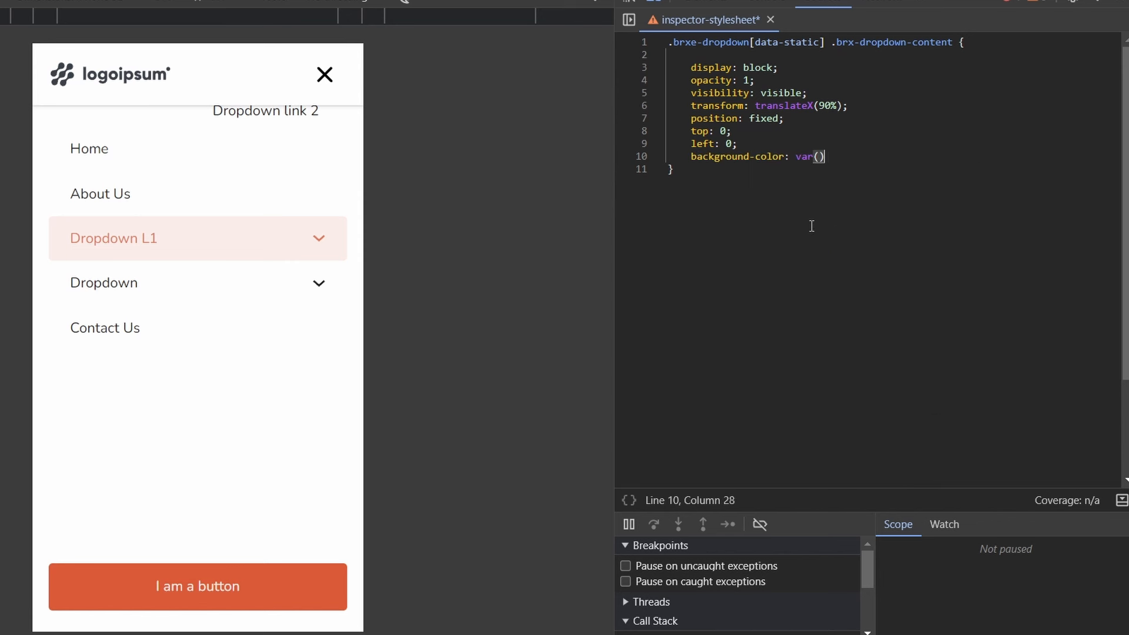
pyautogui.write('--white);')
# Size the dropdown content with width: 100%, height: fit-content and min-height: 100%
pyautogui.press('Return')
pyautogui.write('width: 100%;')
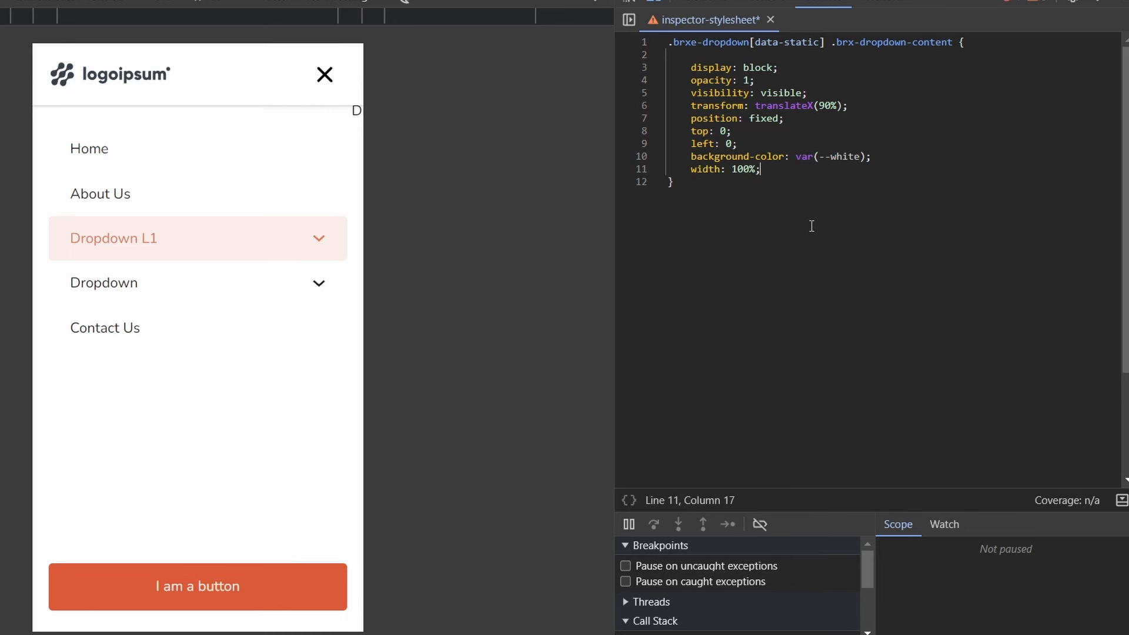
pyautogui.press('Return')
pyautogui.write('height: fit-content;')
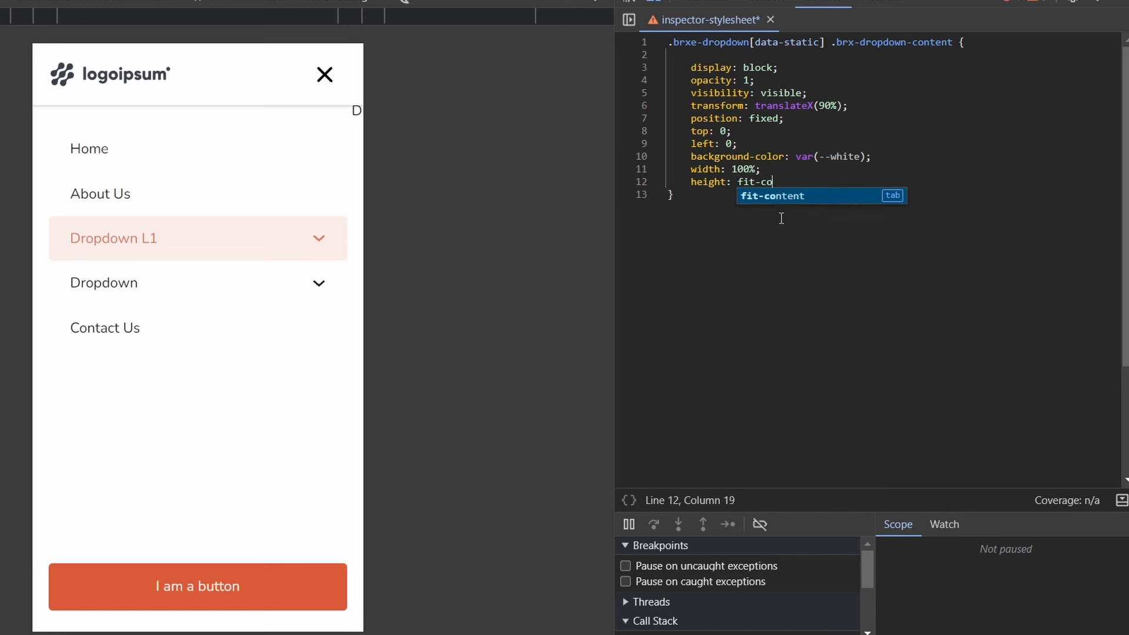
pyautogui.press('Return')
pyautogui.write('min')
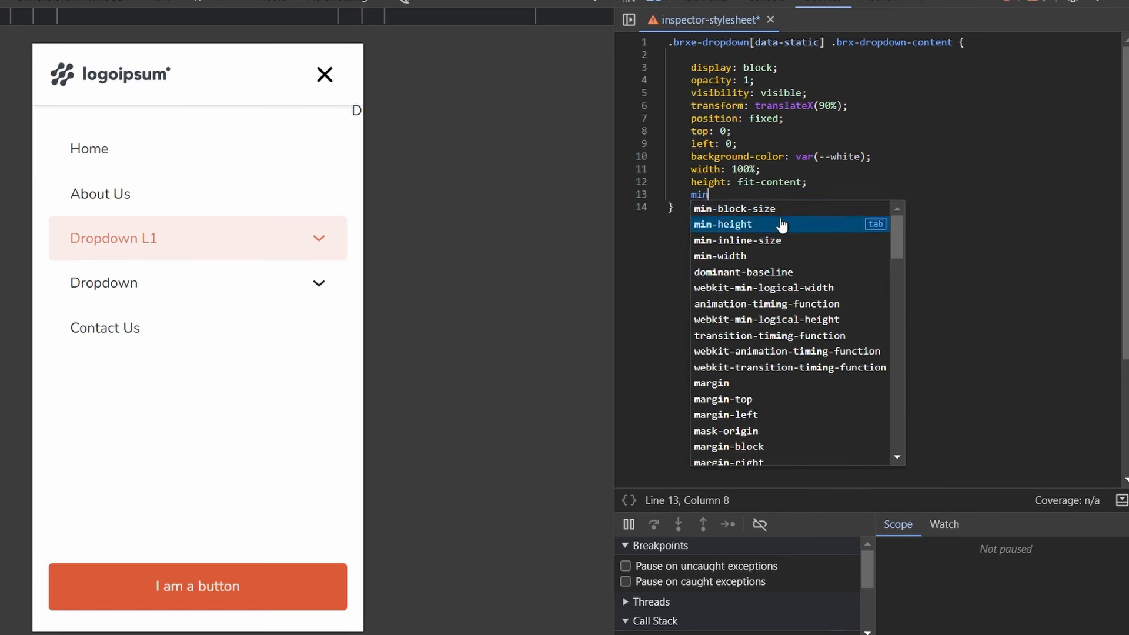
pyautogui.click(781, 224)
pyautogui.write(': 100%')
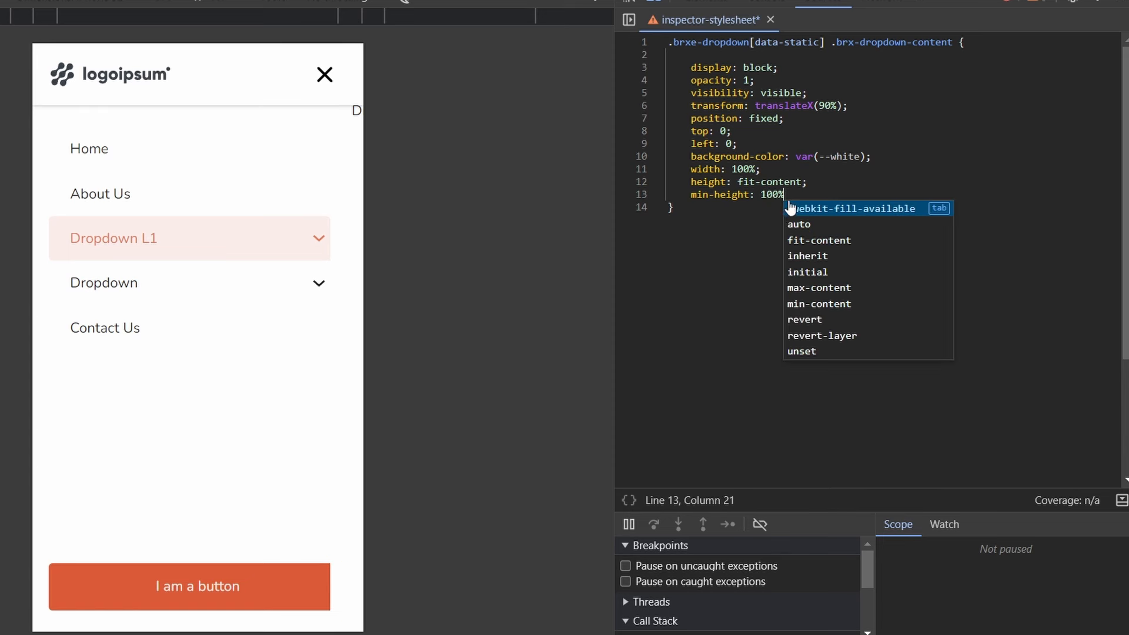
pyautogui.write(';')
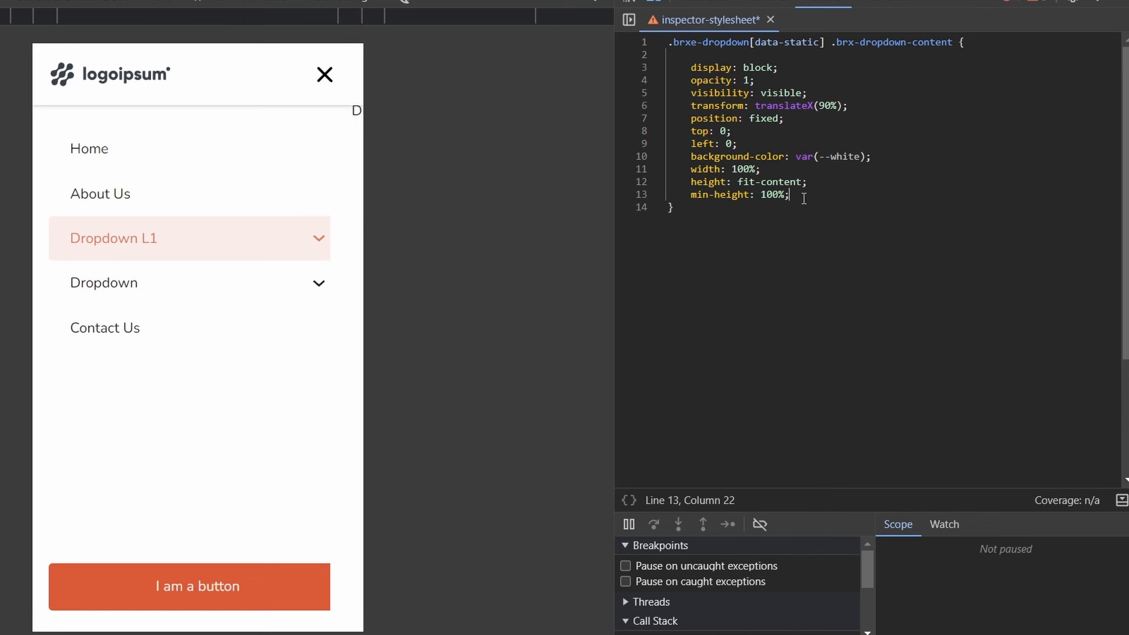
# Change the dropdown content's background-color value to cyan
pyautogui.click(868, 156)
pyautogui.moveTo(867, 156); pyautogui.dragTo(798, 156)
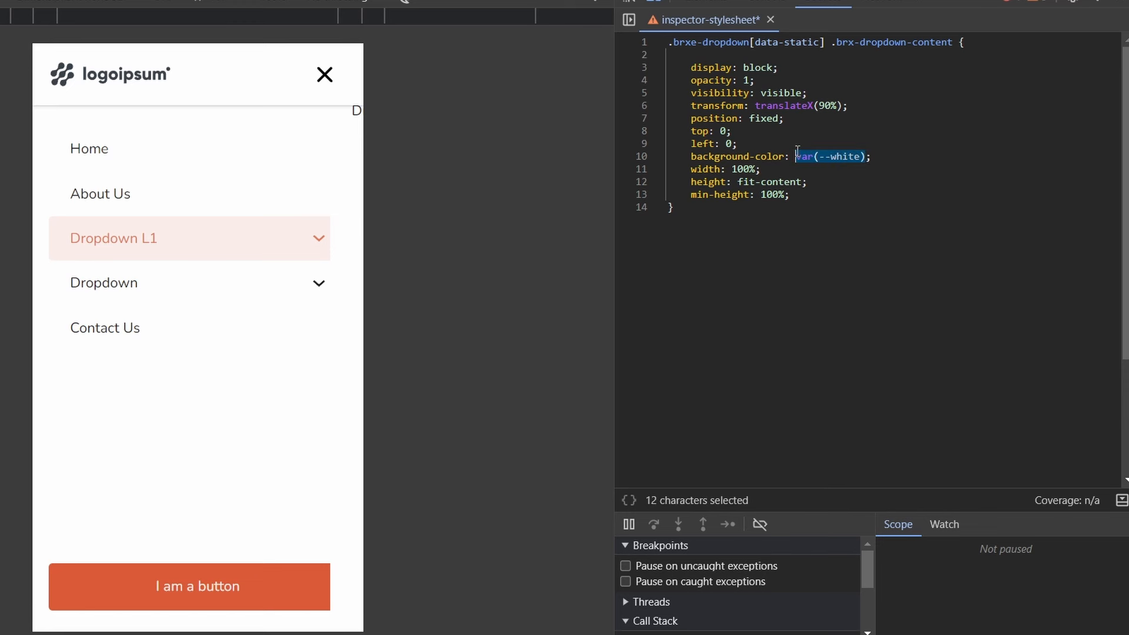
pyautogui.write('cyan')
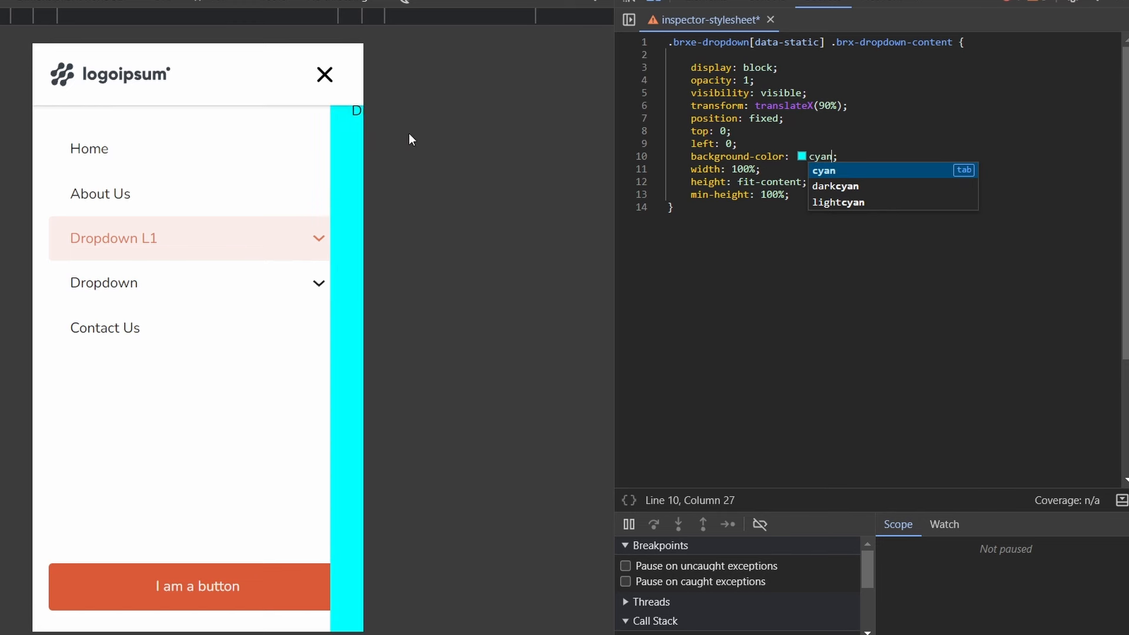
pyautogui.click(817, 258)
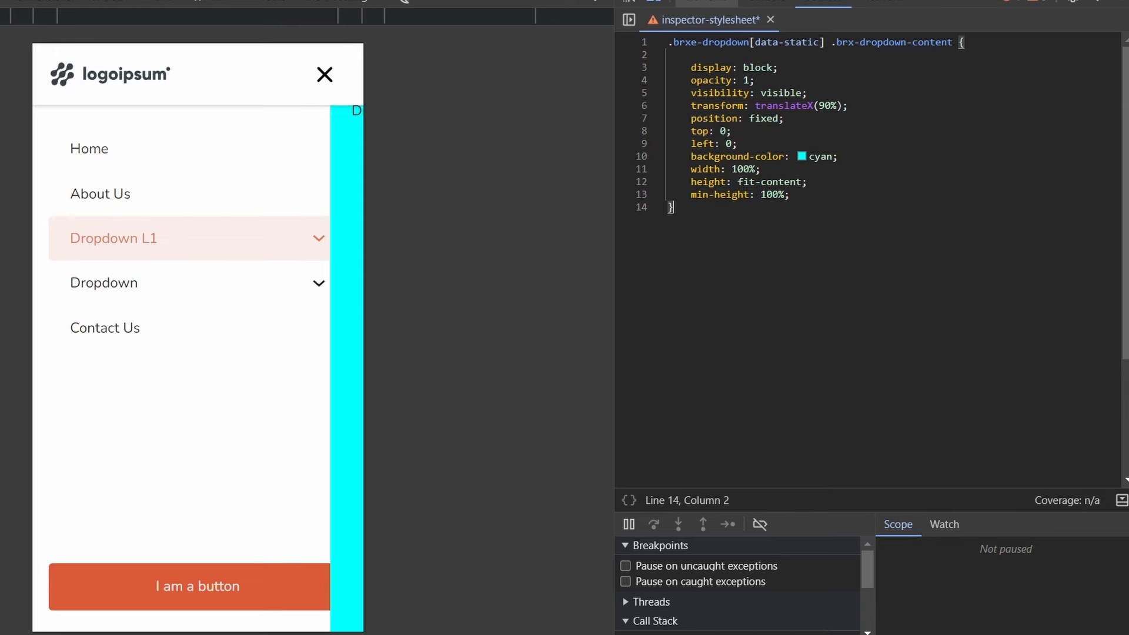
# Toggle Dropdown L1 in the preview, inspect the open-state selector applied to its dropdown content, and return to inspector-stylesheet
pyautogui.click(723, 1)
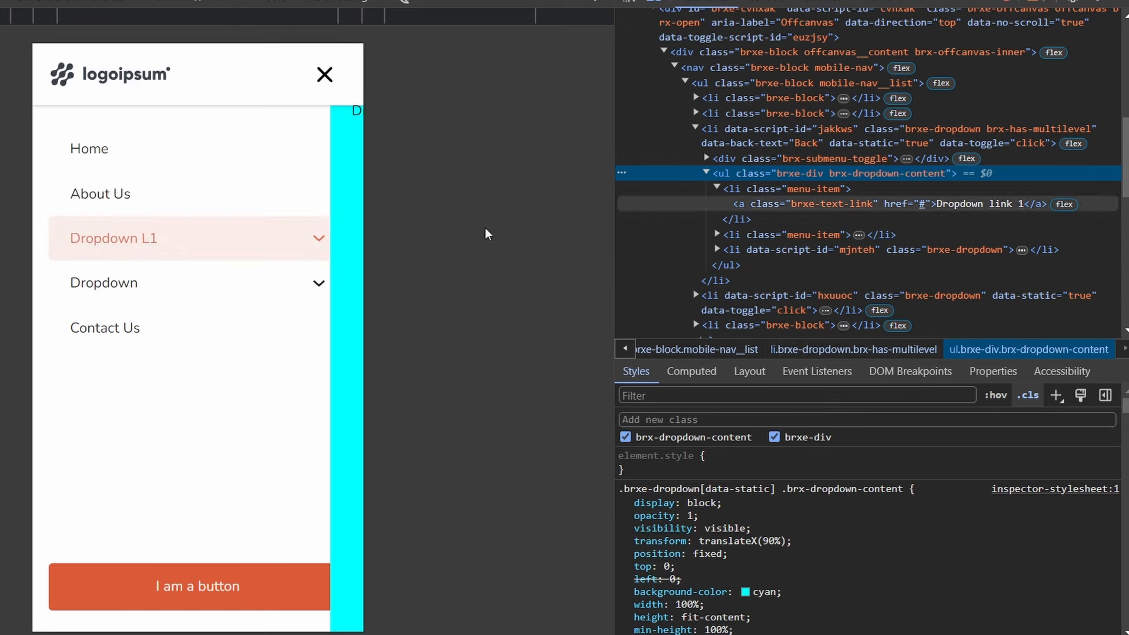
pyautogui.click(247, 245)
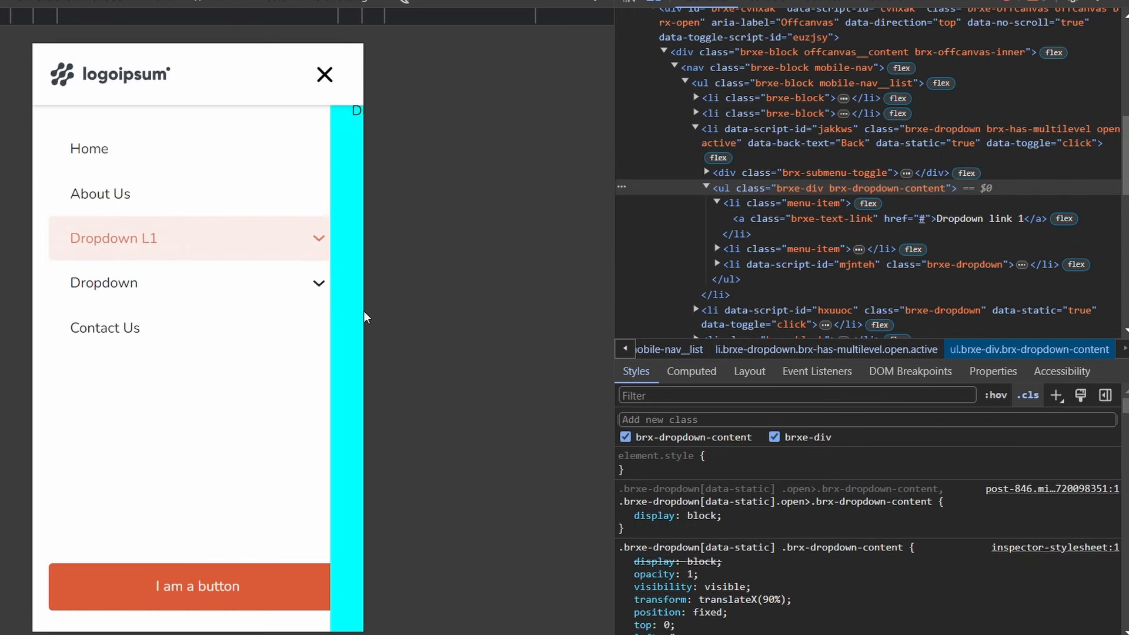
pyautogui.scroll(-3, 828, 505)
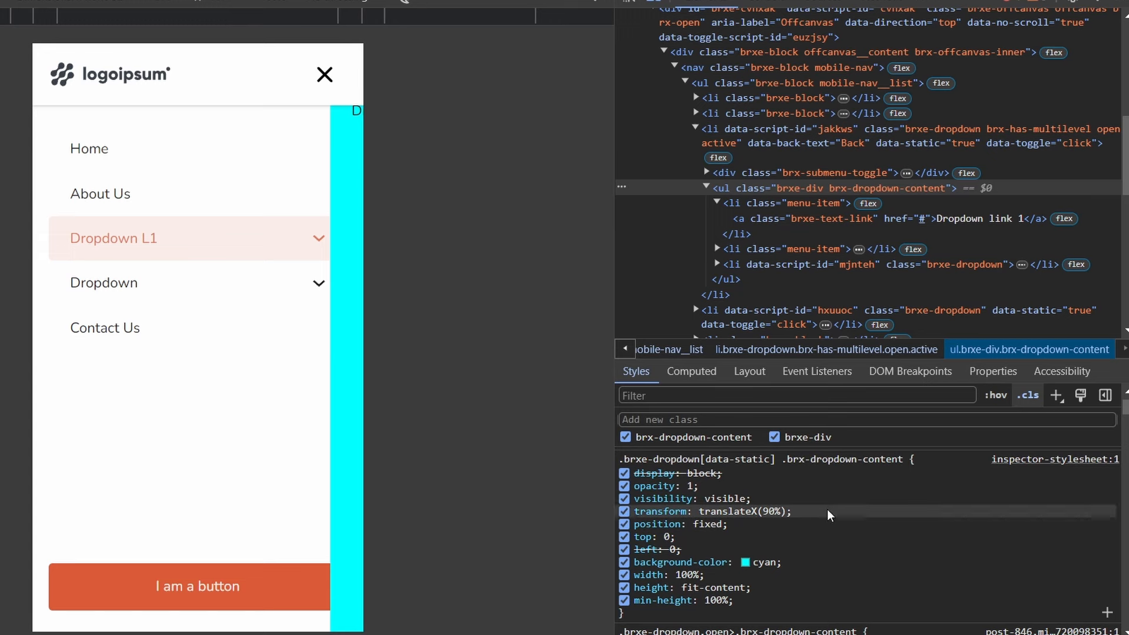
pyautogui.scroll(3, 829, 504)
pyautogui.scroll(-2, 829, 512)
pyautogui.scroll(3, 830, 517)
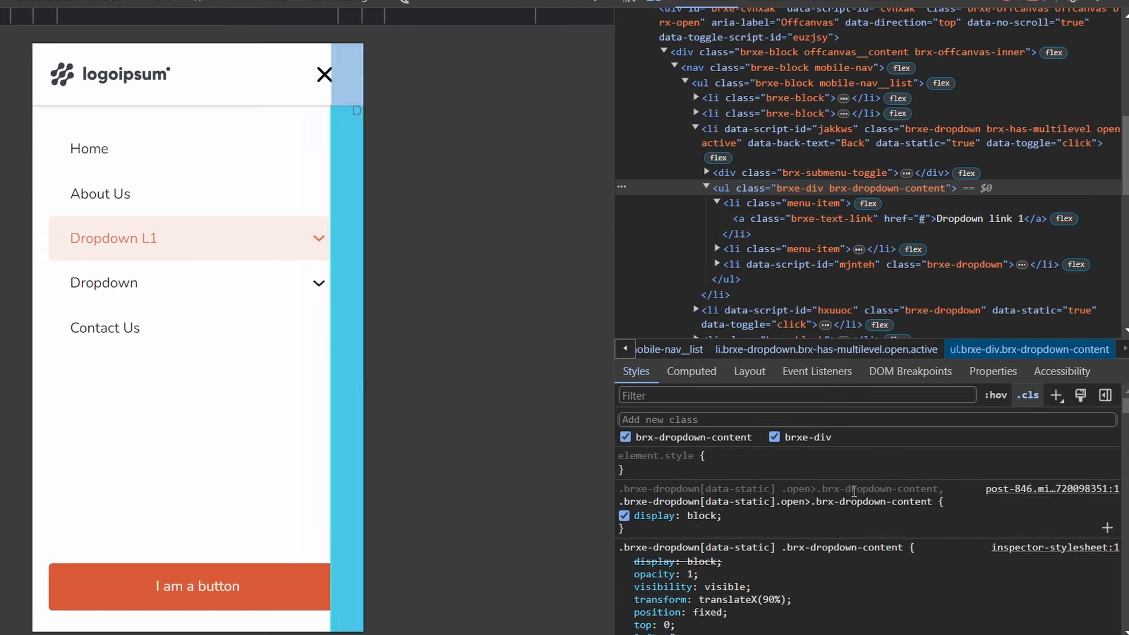
pyautogui.click(853, 497)
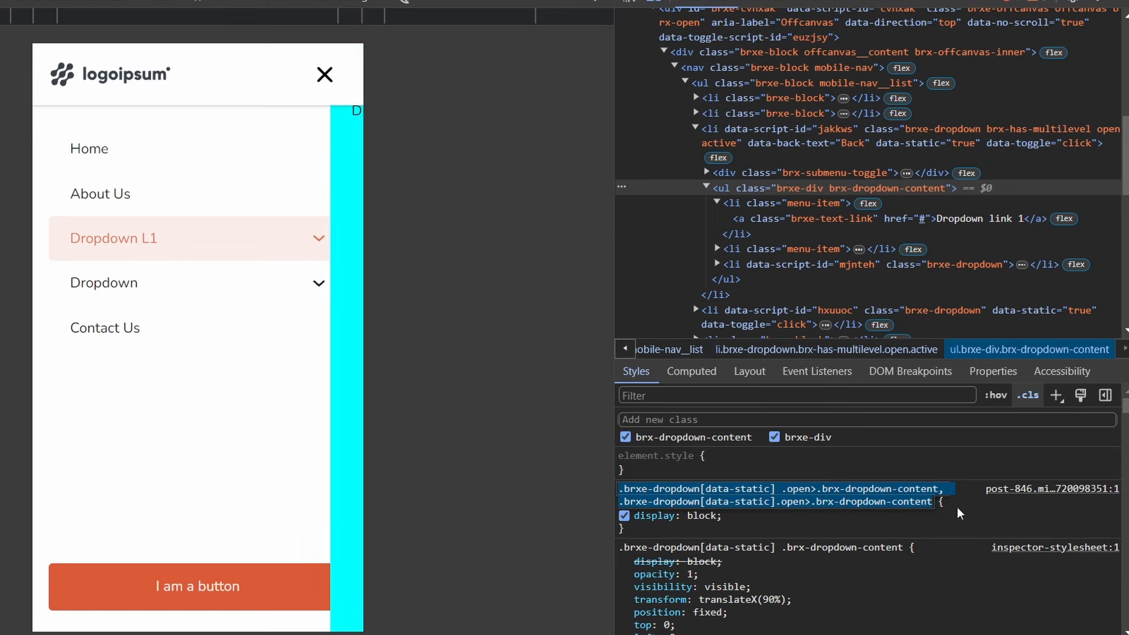
pyautogui.press('Escape')
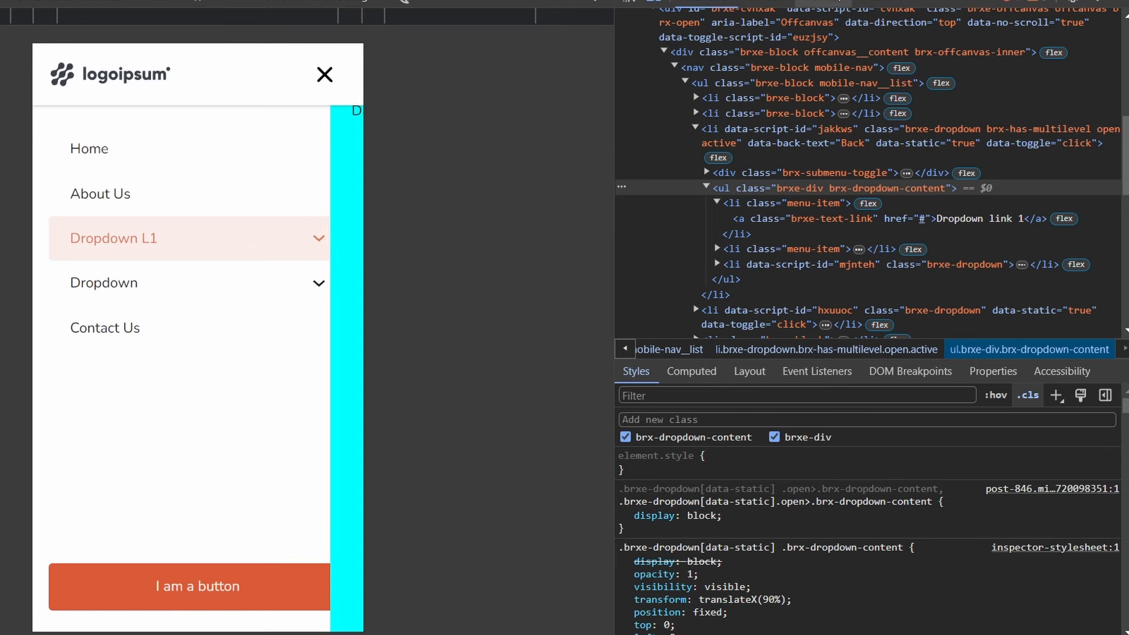
pyautogui.click(824, 2)
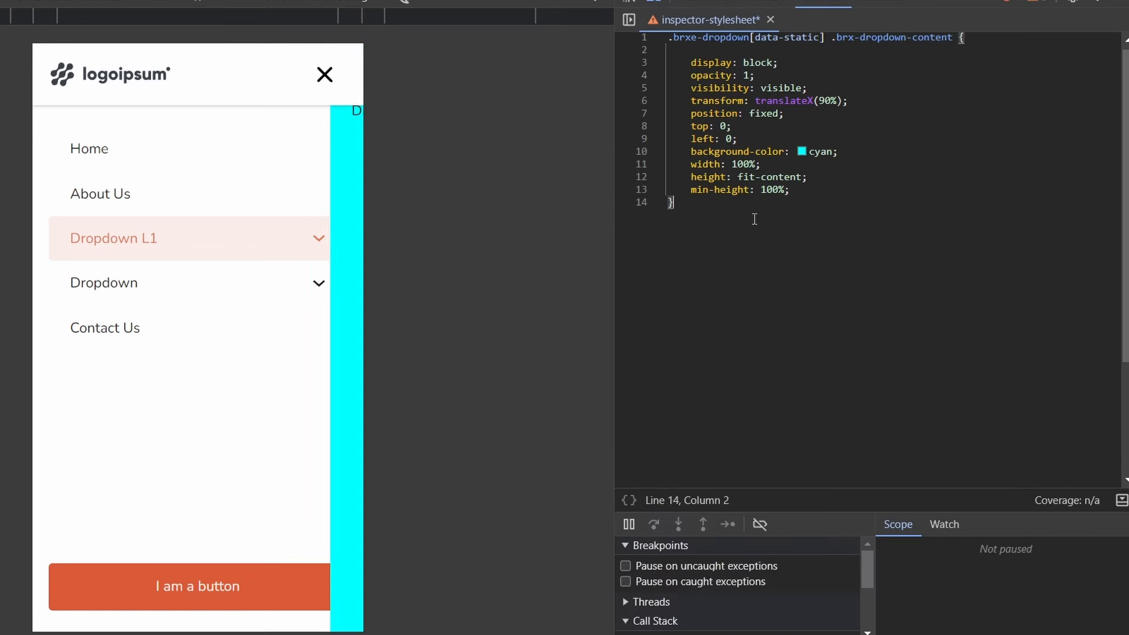
# Add a rule for .brxe-dropdown[data-static] .open>.brx-dropdown-content and .brxe-dropdown[data-static].open>.brx-dropdown-content, with each selector on its own line
pyautogui.press('Return')
pyautogui.press('Return')
pyautogui.hotkey('ctrl', 'v')
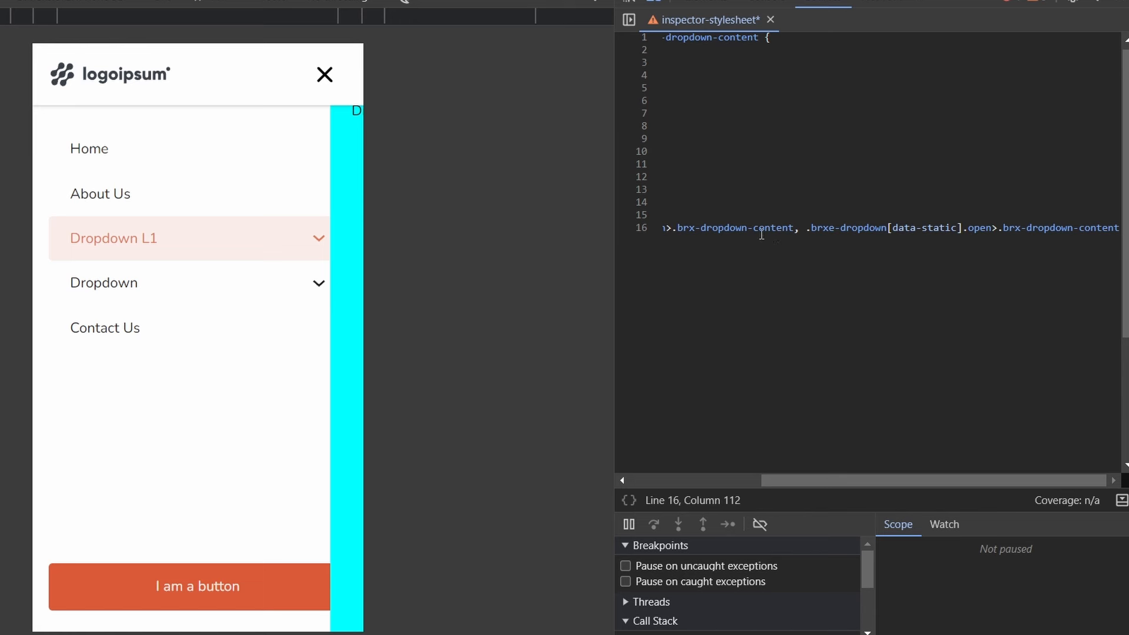
pyautogui.press('BackSpace')
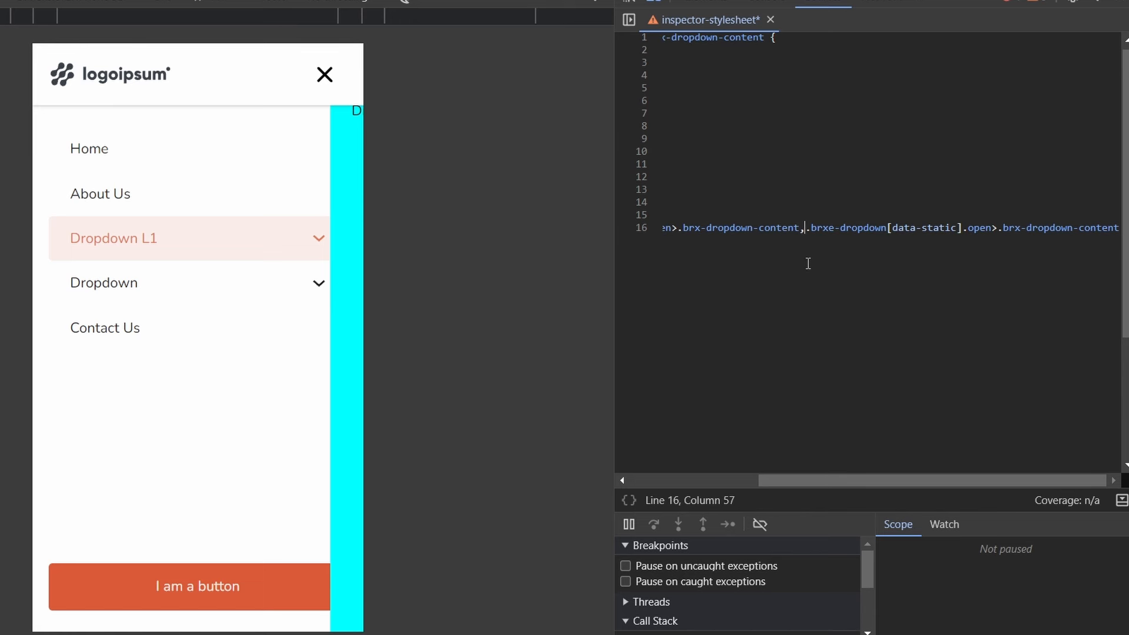
pyautogui.press('Return')
pyautogui.click(1019, 244)
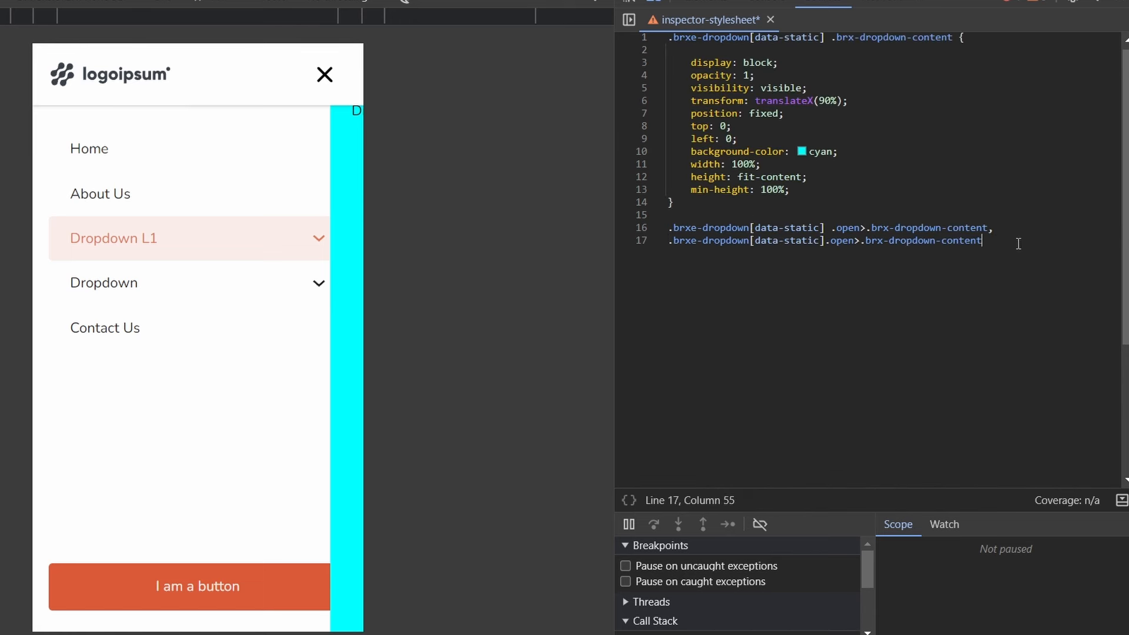
pyautogui.write('{')
pyautogui.press('Return')
pyautogui.press('Return')
# Copy the transform declaration into the open-state rule and set it to translateX(0%)
pyautogui.moveTo(853, 101); pyautogui.dragTo(693, 103)
pyautogui.hotkey('ctrl', 'c')
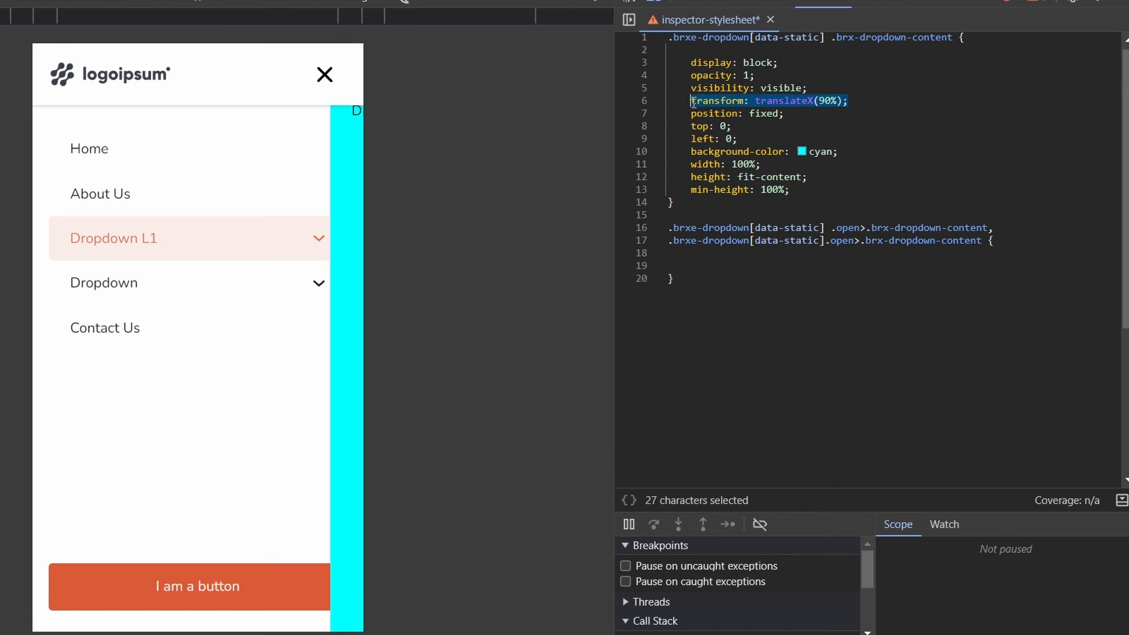
pyautogui.click(747, 260)
pyautogui.hotkey('ctrl', 'v')
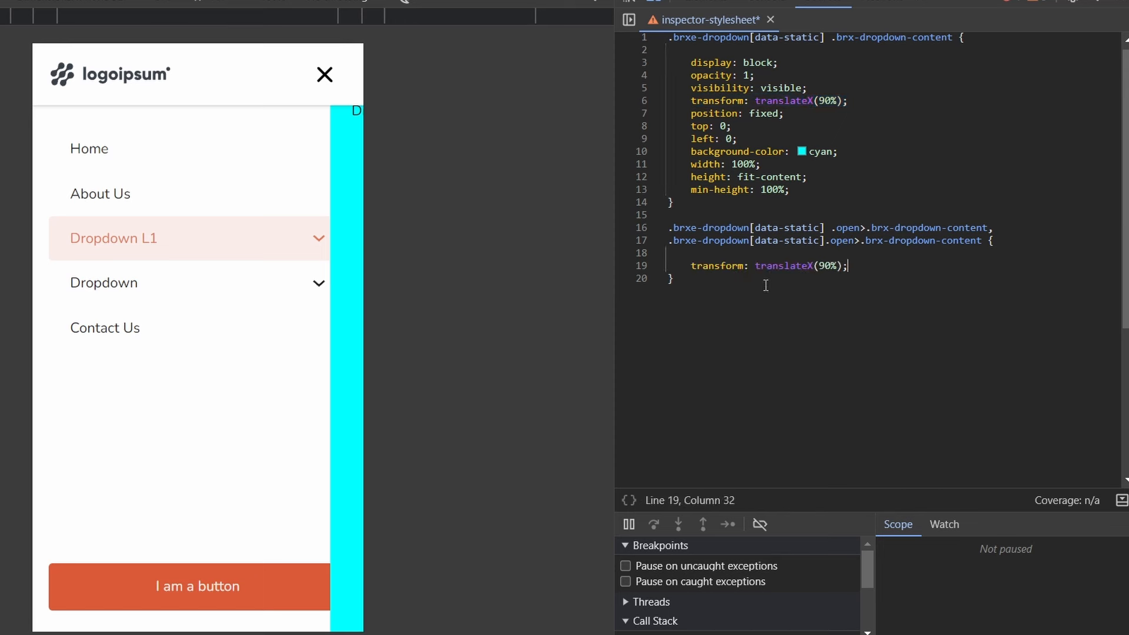
pyautogui.click(826, 266)
pyautogui.press('BackSpace')
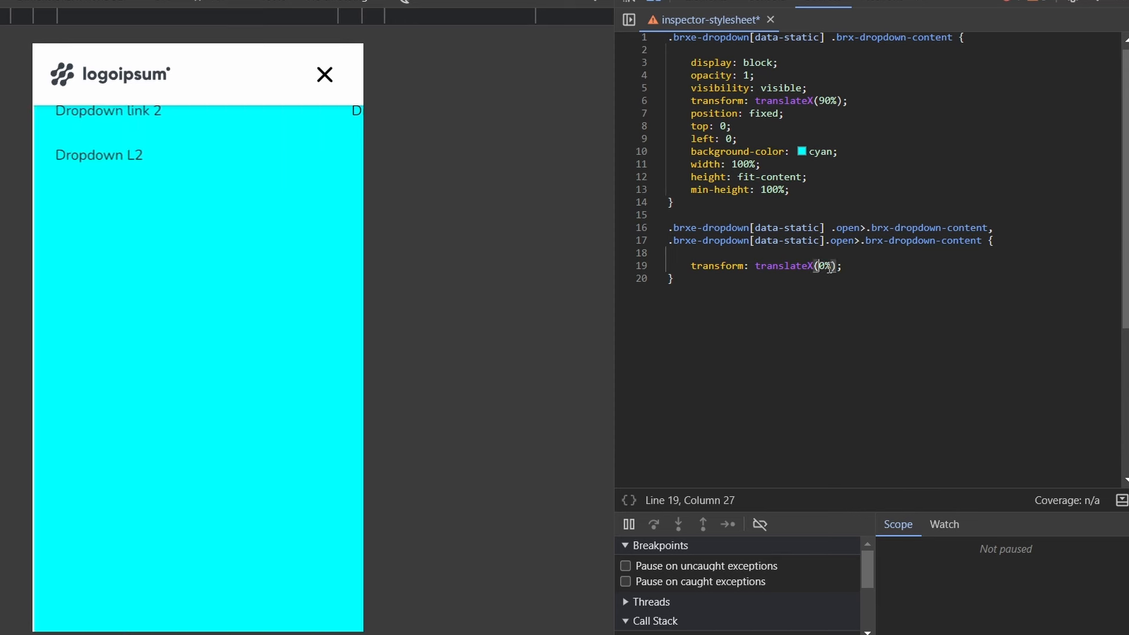
# Close and reopen the mobile menu, and set the base dropdown content's transform to translateX(100%)
pyautogui.click(325, 74)
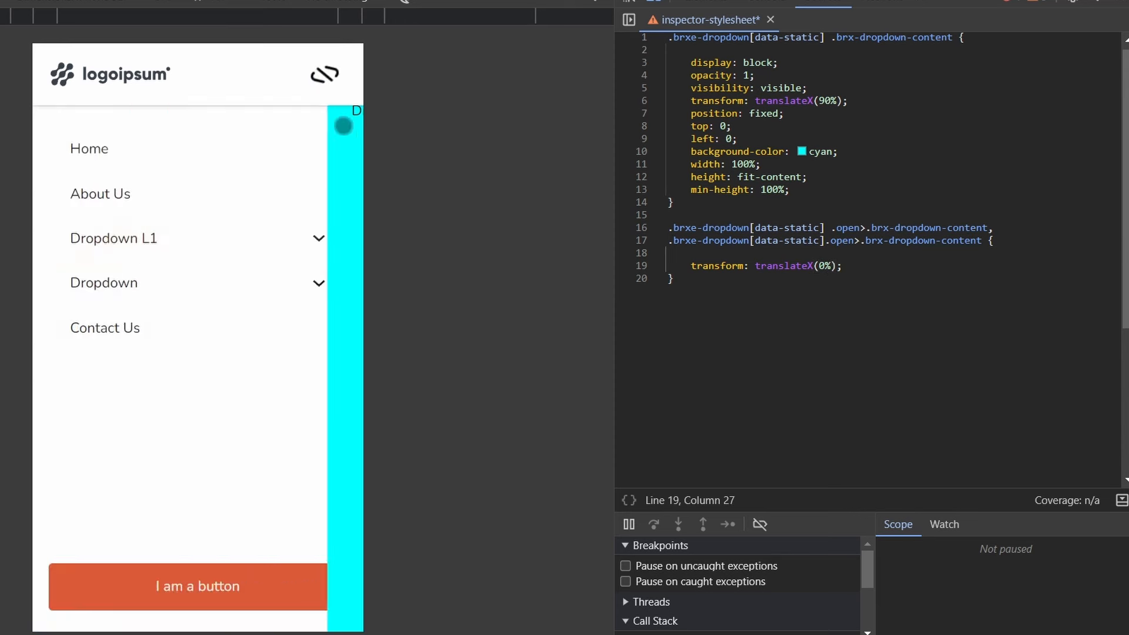
pyautogui.click(326, 74)
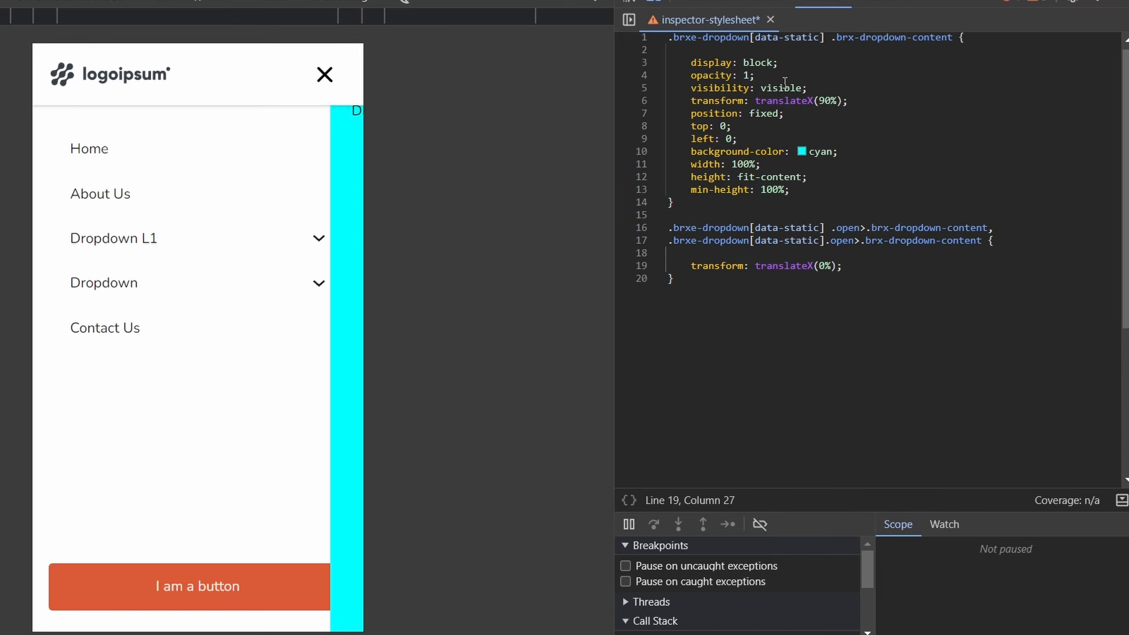
pyautogui.click(826, 101)
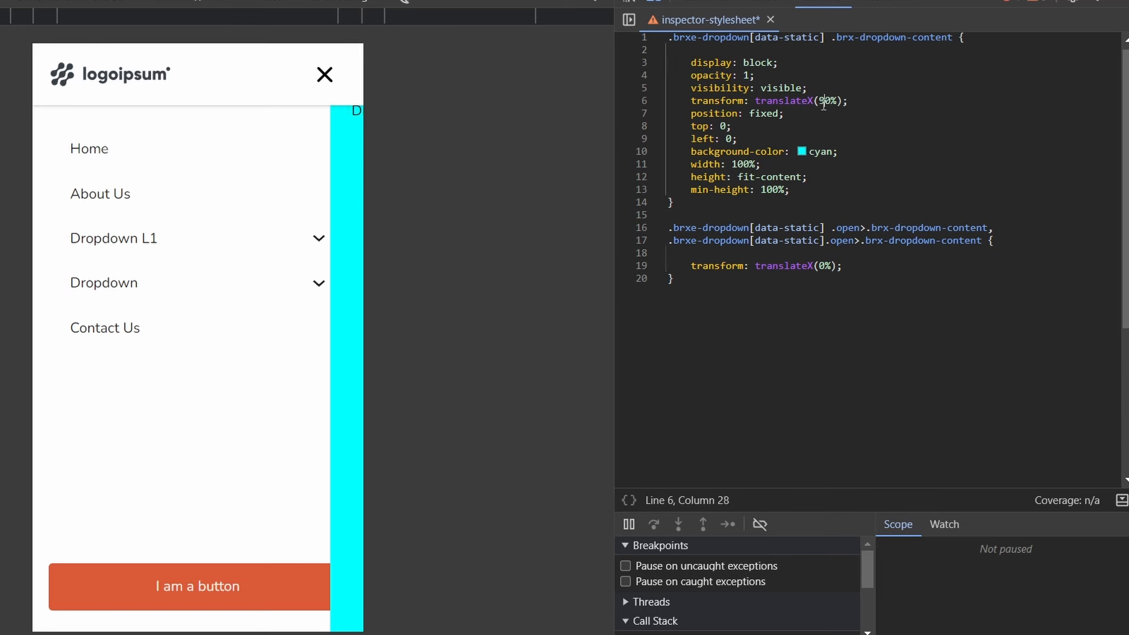
pyautogui.hotkey('shift', 'Left')
pyautogui.write('10')
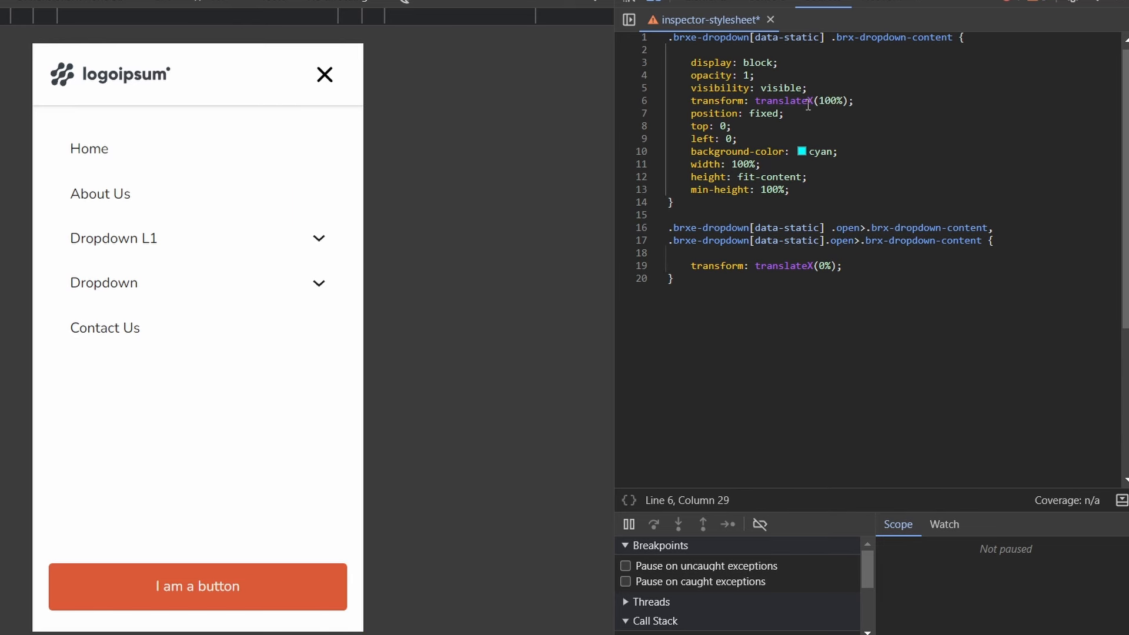
# Test how the Dropdown L1 and Dropdown L2 panels open in the preview, closing and reopening the mobile menu
pyautogui.click(241, 244)
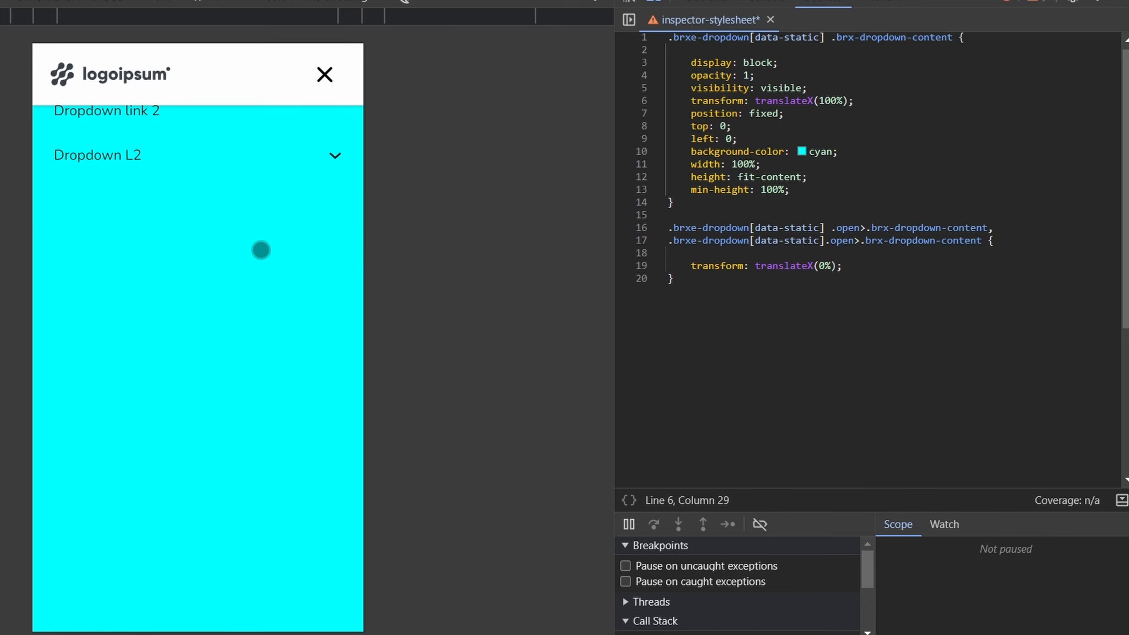
pyautogui.click(325, 73)
pyautogui.click(323, 83)
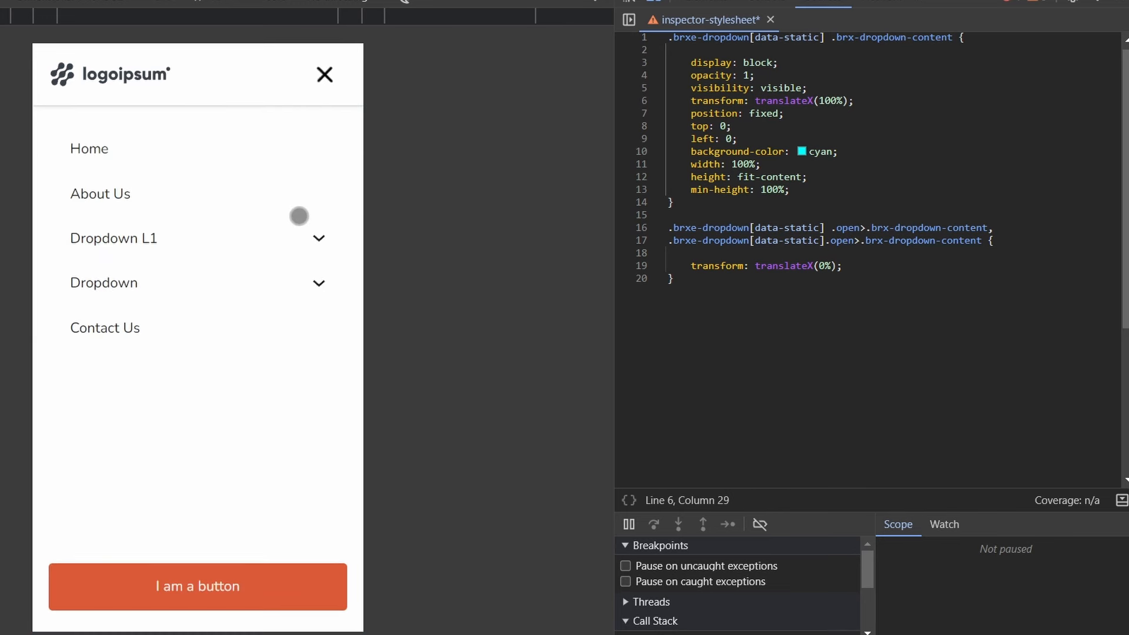
pyautogui.click(305, 241)
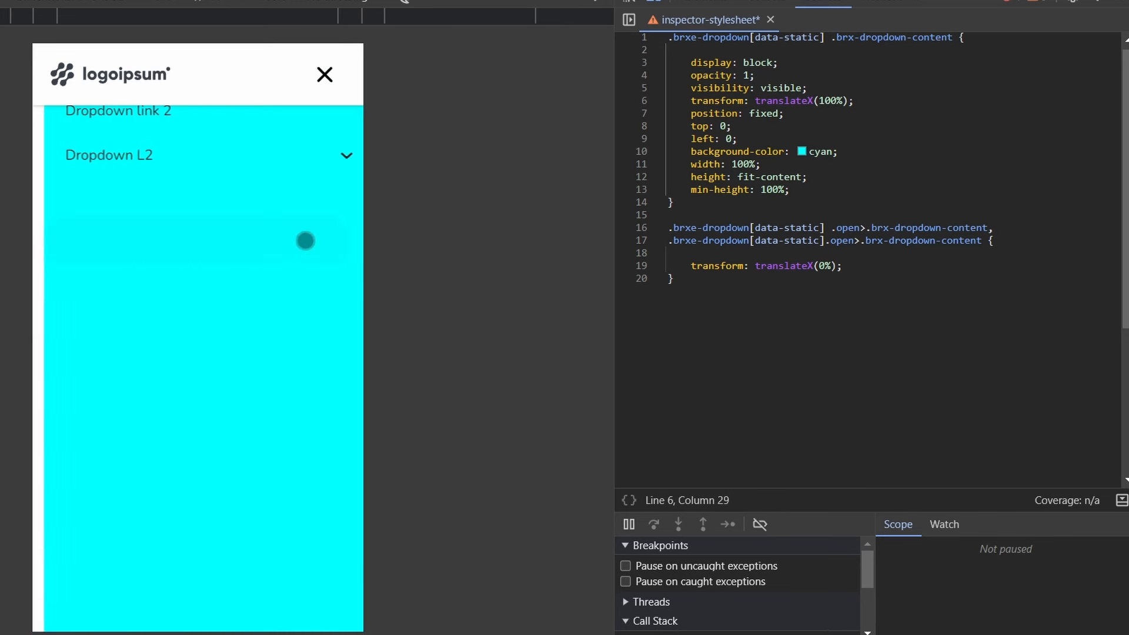
pyautogui.click(247, 156)
pyautogui.click(298, 214)
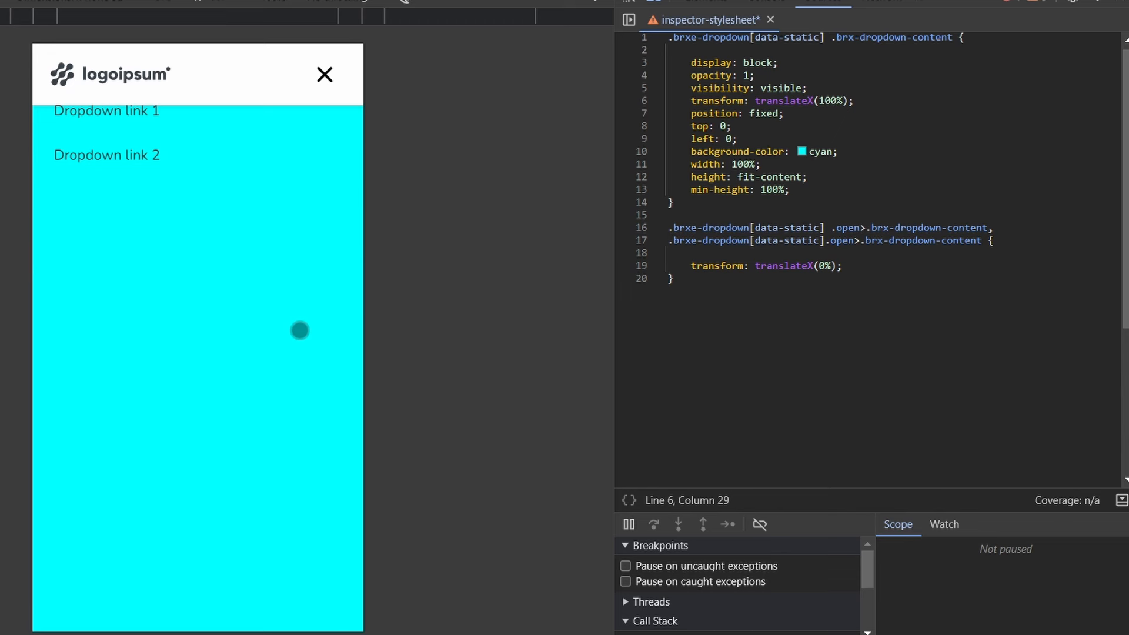
pyautogui.click(324, 75)
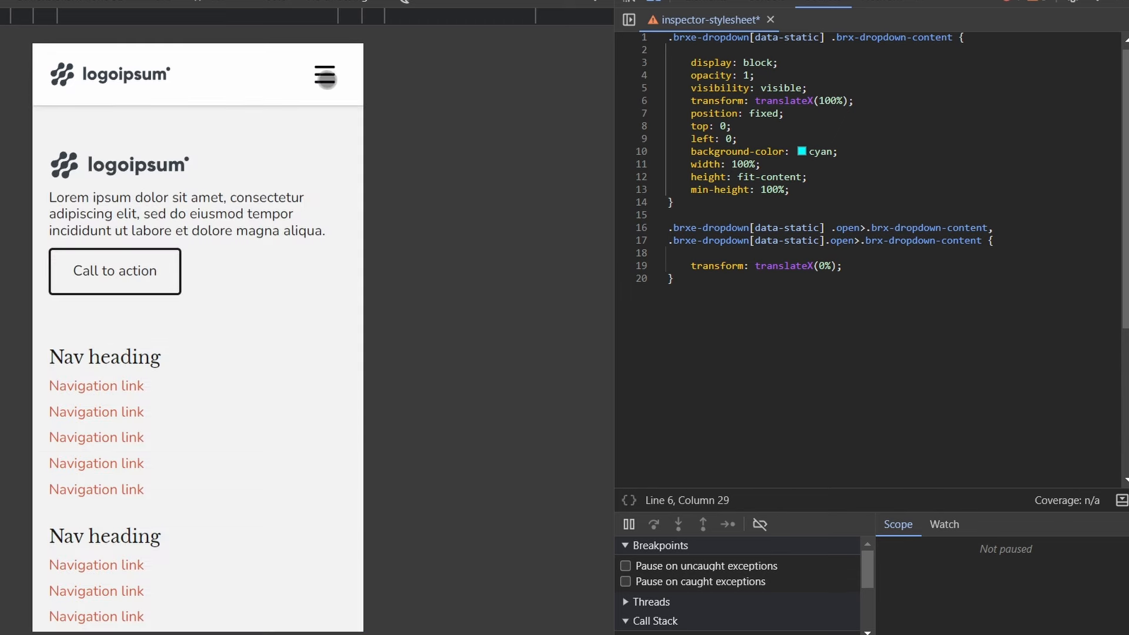
pyautogui.click(325, 76)
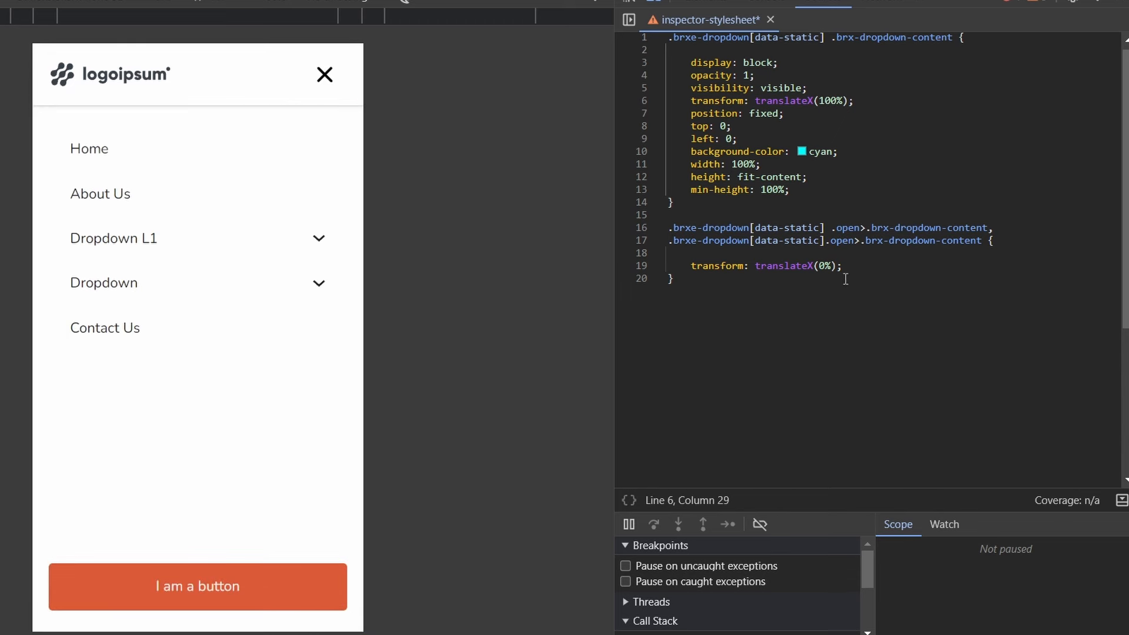
# Open Dropdown L1 in the preview and give the dropdown content a padding-top of calc(var(--my-header-height) + var(--fr-card-padding))
pyautogui.click(805, 194)
pyautogui.click(301, 237)
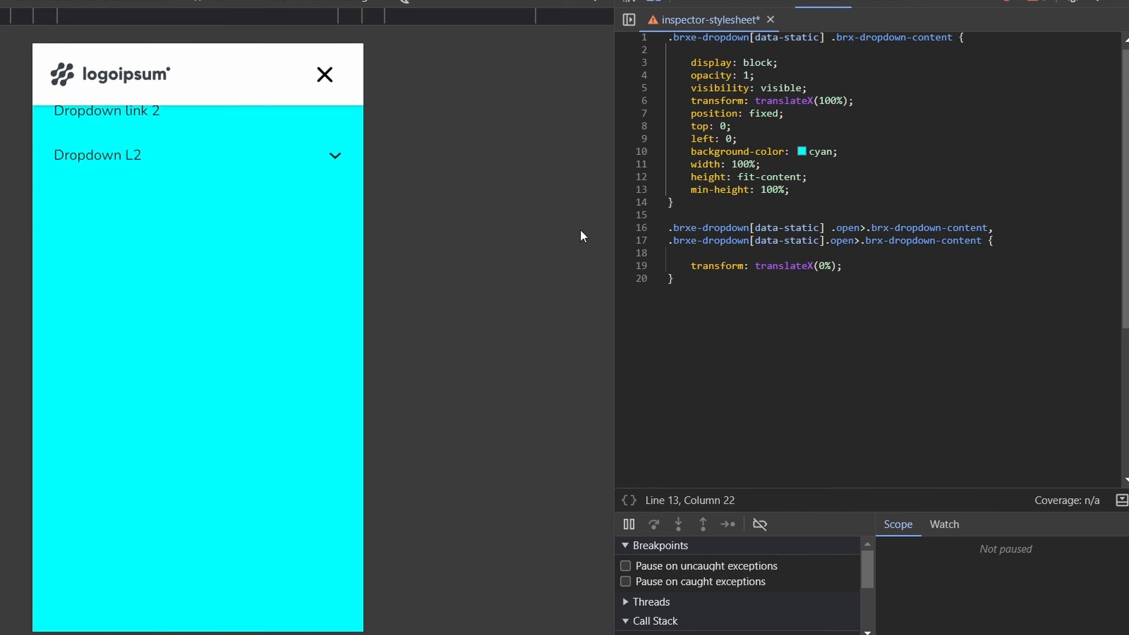
pyautogui.click(819, 188)
pyautogui.press('Return')
pyautogui.write('padding')
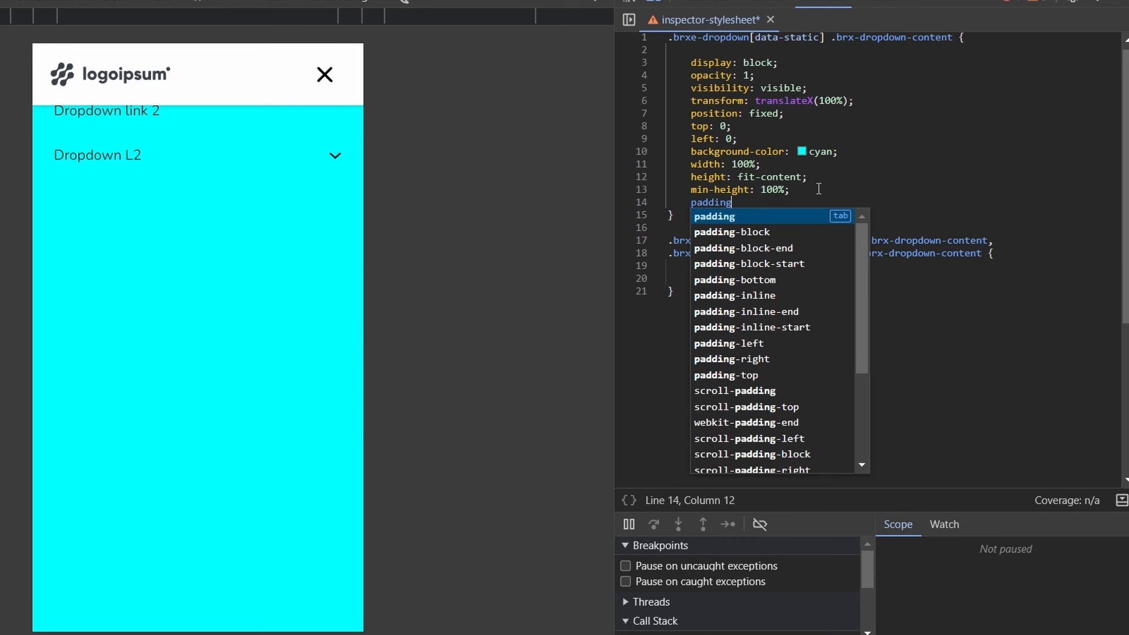
pyautogui.write('-top: calc')
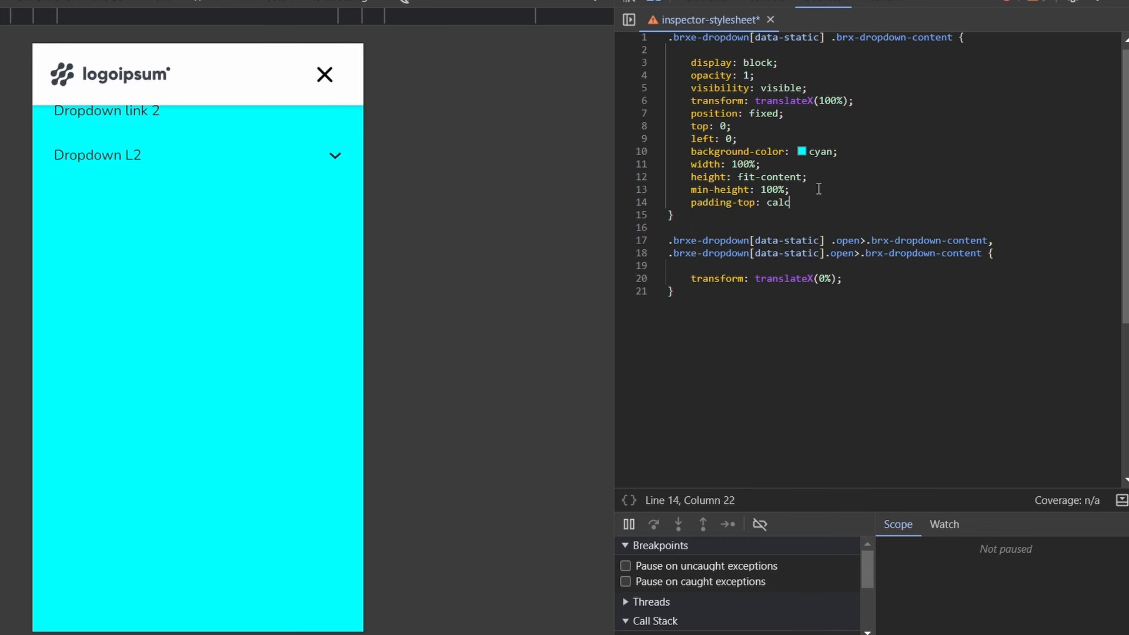
pyautogui.write('(var(--my-header-height')
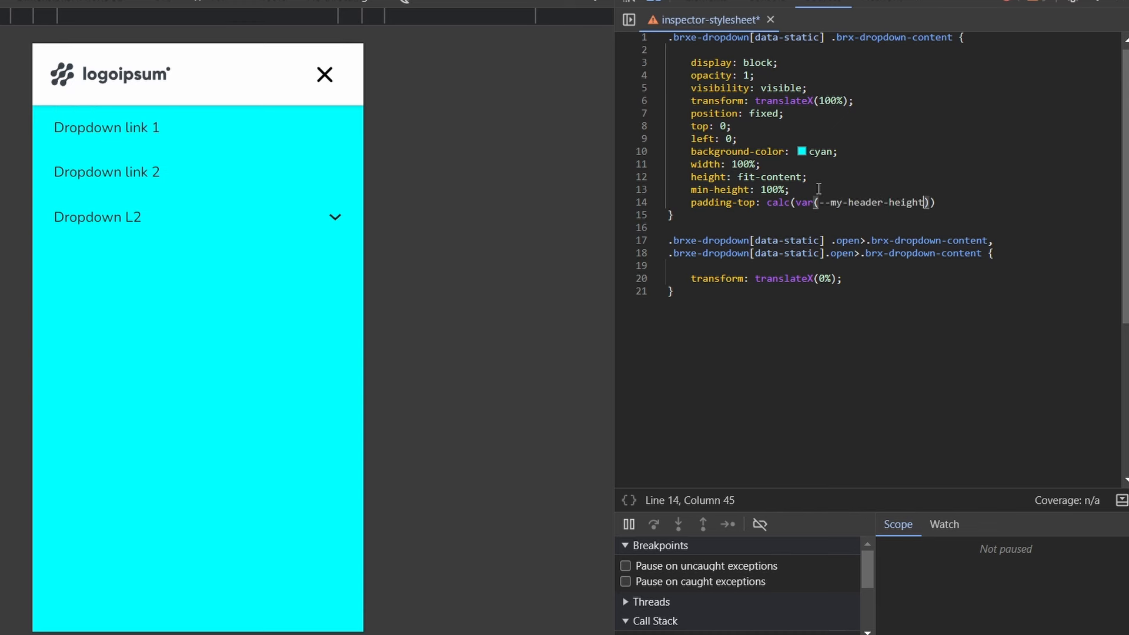
pyautogui.write(') + ')
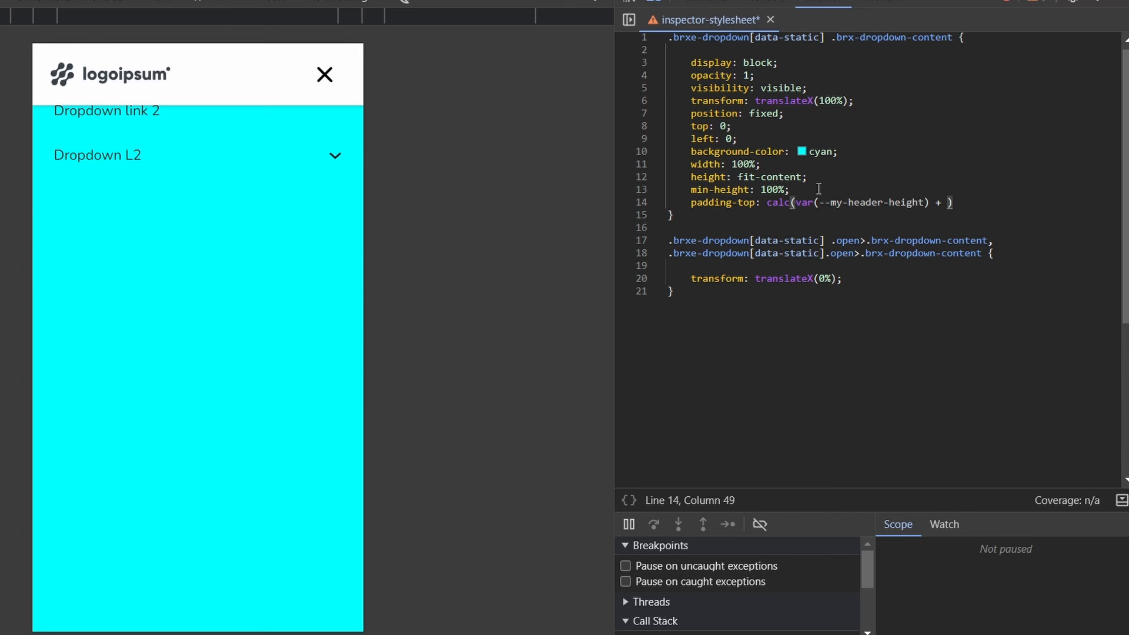
pyautogui.write('var(--')
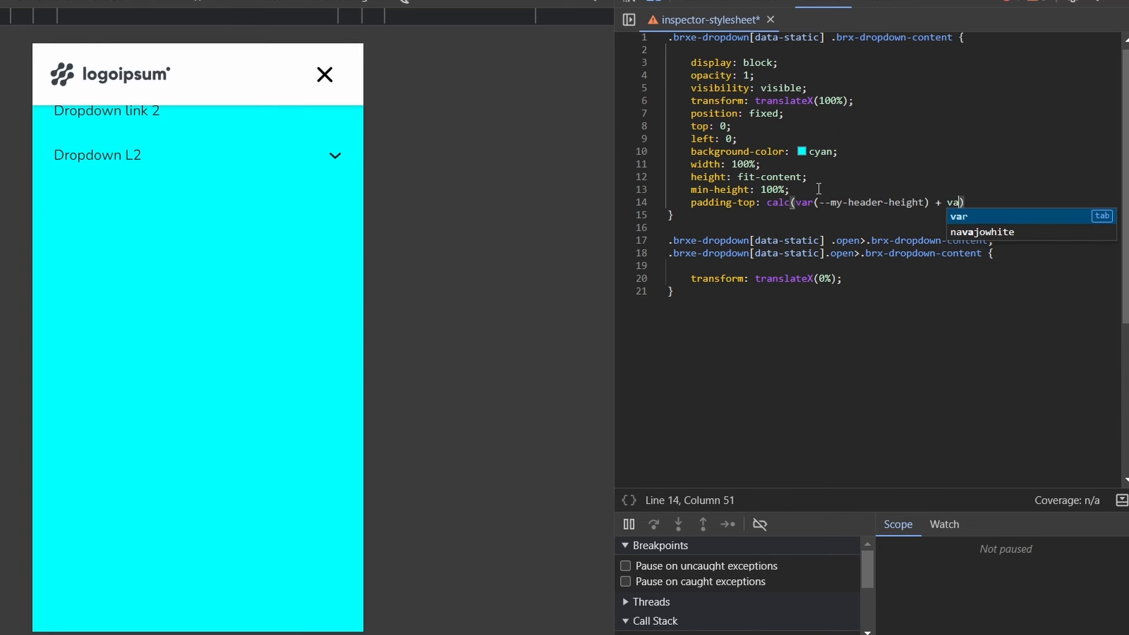
pyautogui.write('fr-')
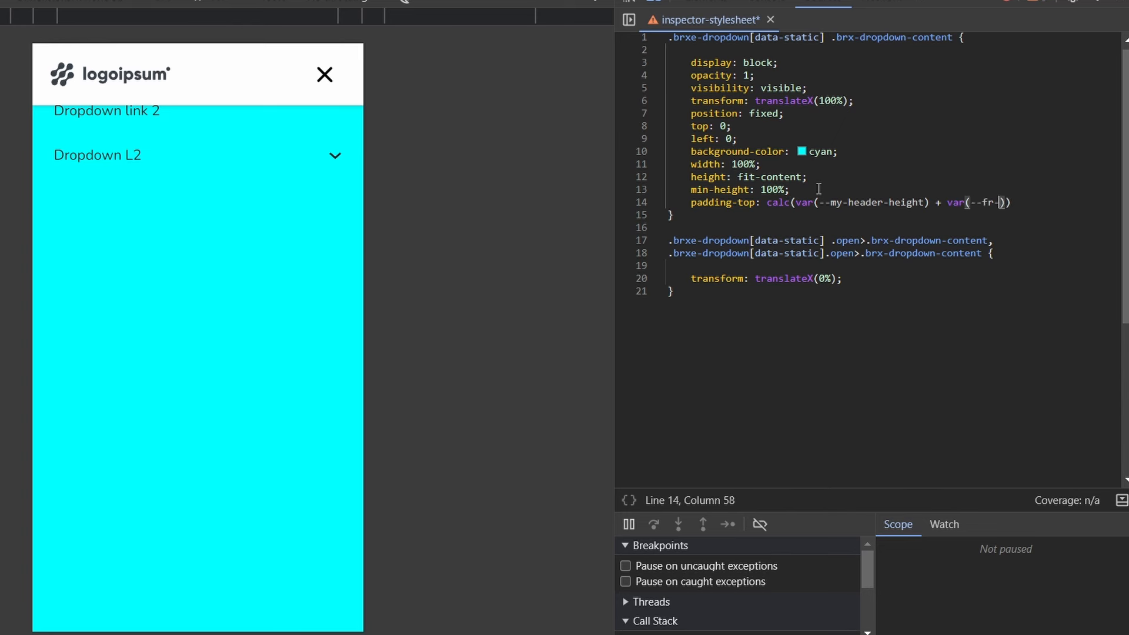
pyautogui.write('card-padding')
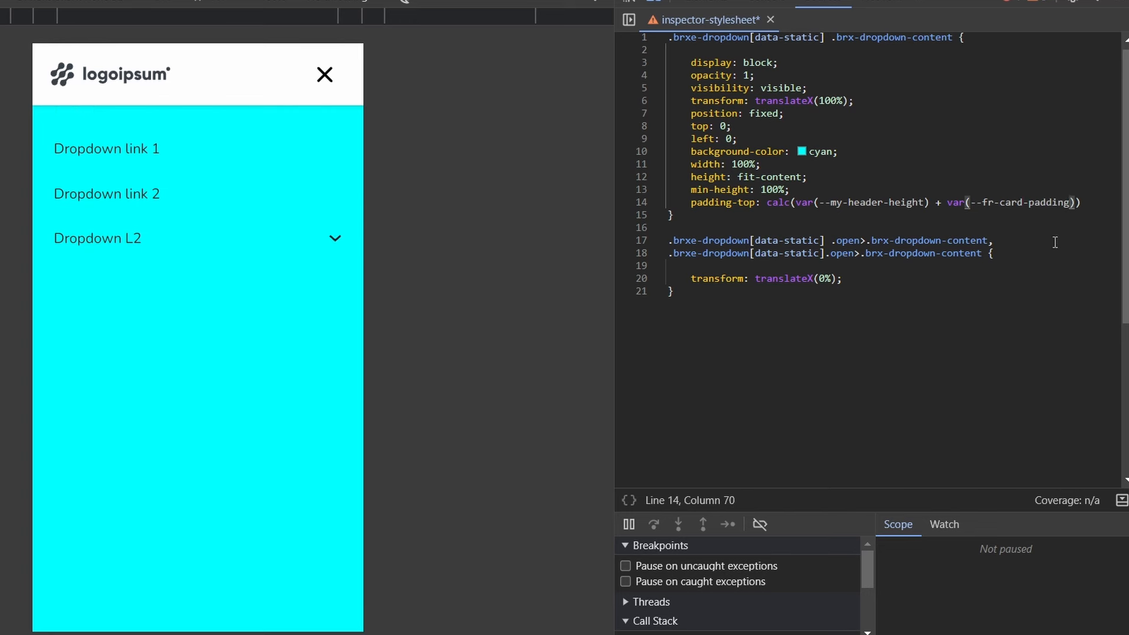
pyautogui.click(1092, 203)
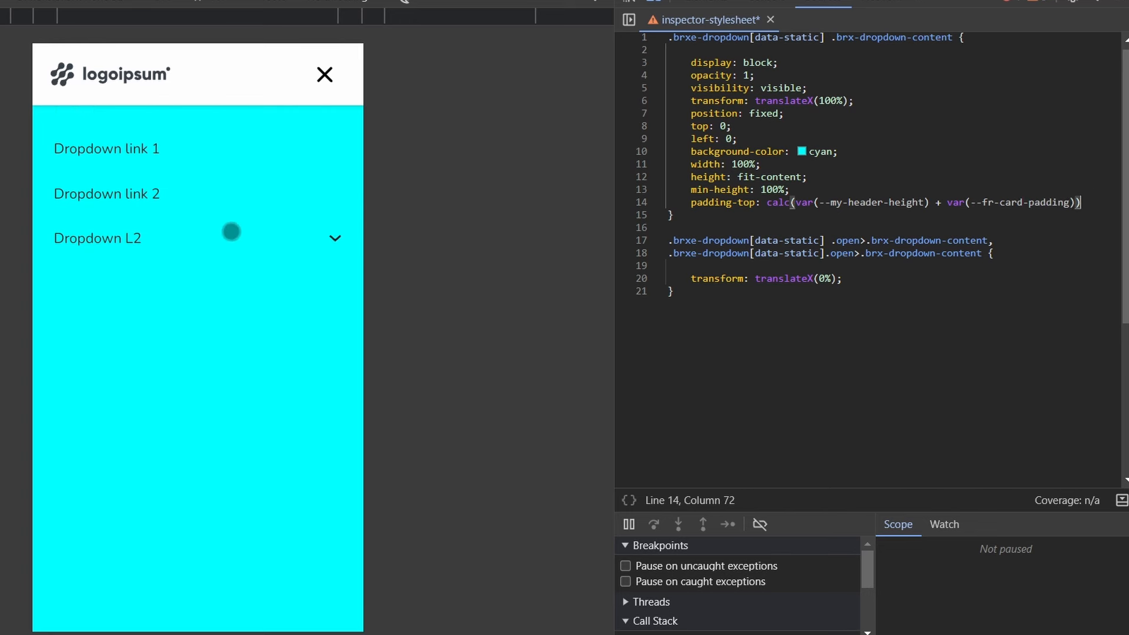
# Open Dropdown L2 in the preview, go back one level and open it again to check the panel spacing
pyautogui.click(310, 235)
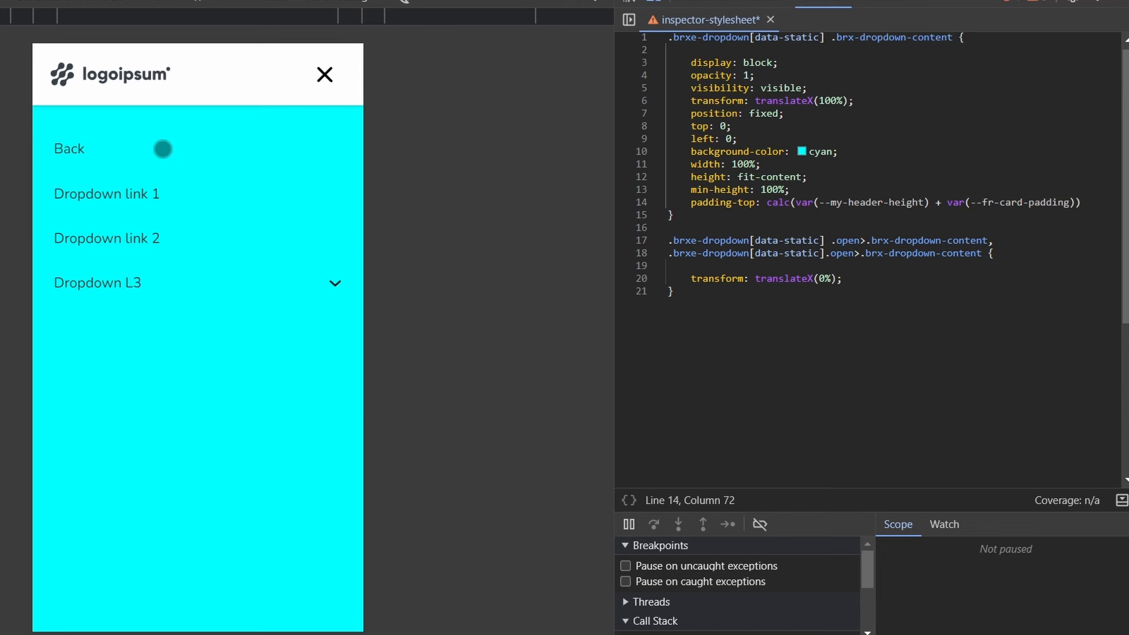
pyautogui.click(163, 150)
pyautogui.click(308, 228)
# Set the dropdown content's background-color to var(--white)
pyautogui.doubleClick(829, 154)
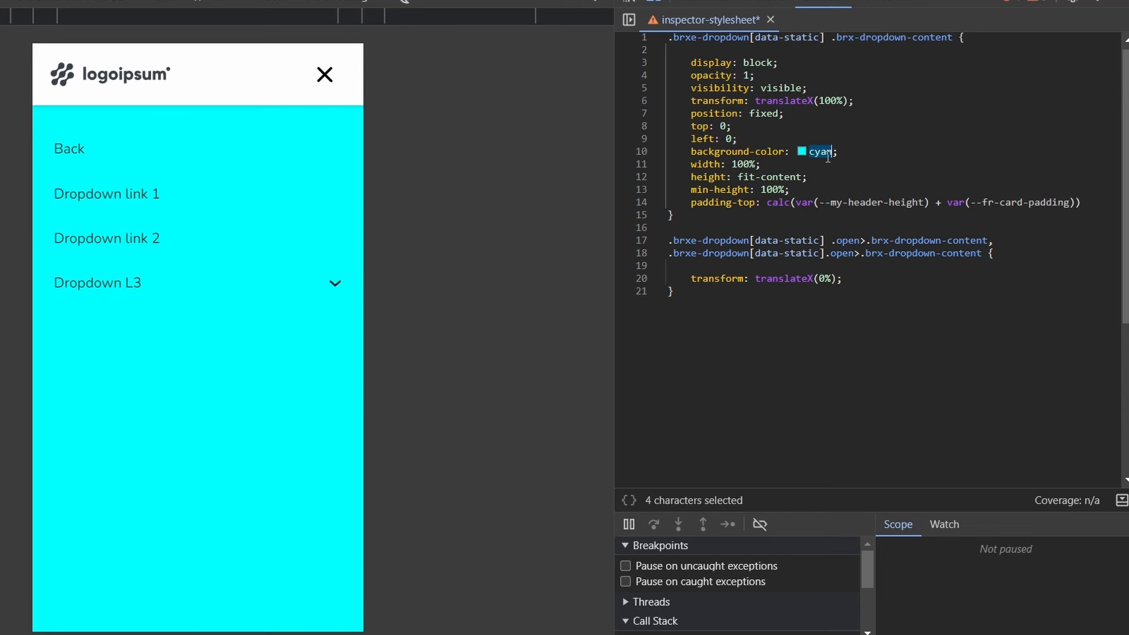
pyautogui.press('BackSpace')
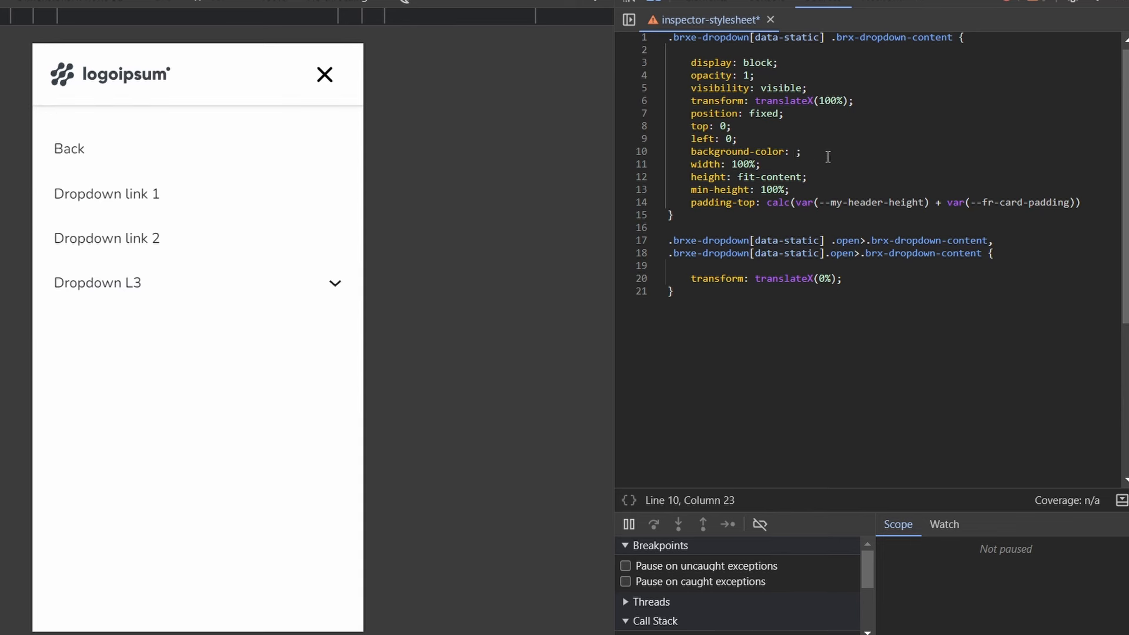
pyautogui.write('var(--white')
# Go back and forth between the Dropdown L1 and L2 panels in the preview, then close the mobile menu
pyautogui.click(205, 175)
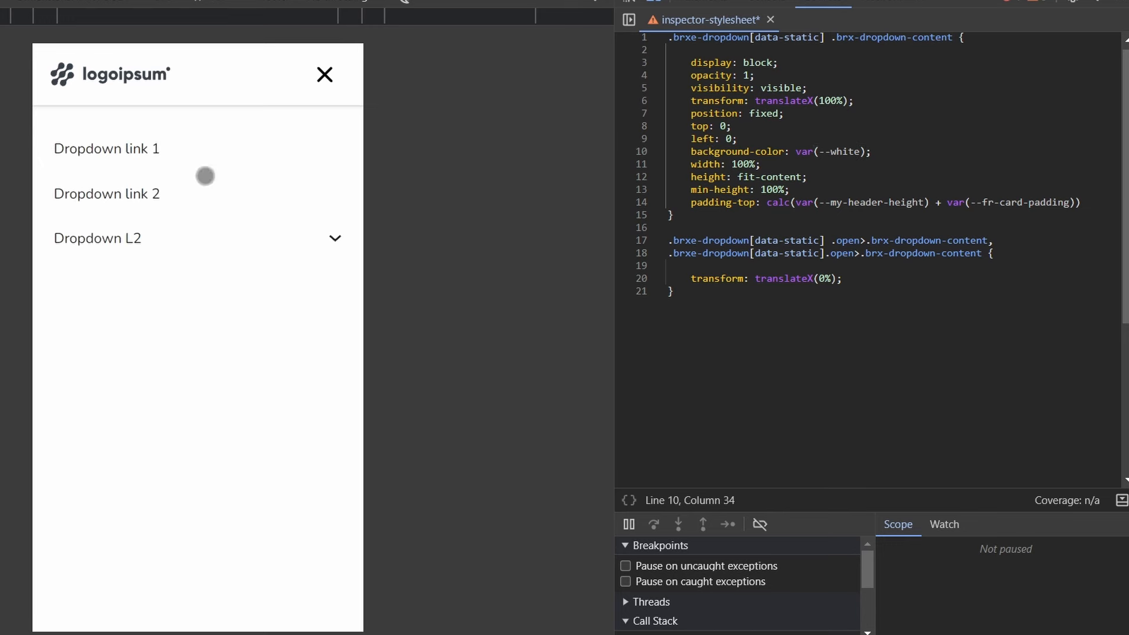
pyautogui.click(237, 234)
pyautogui.click(318, 235)
pyautogui.click(107, 151)
pyautogui.click(328, 75)
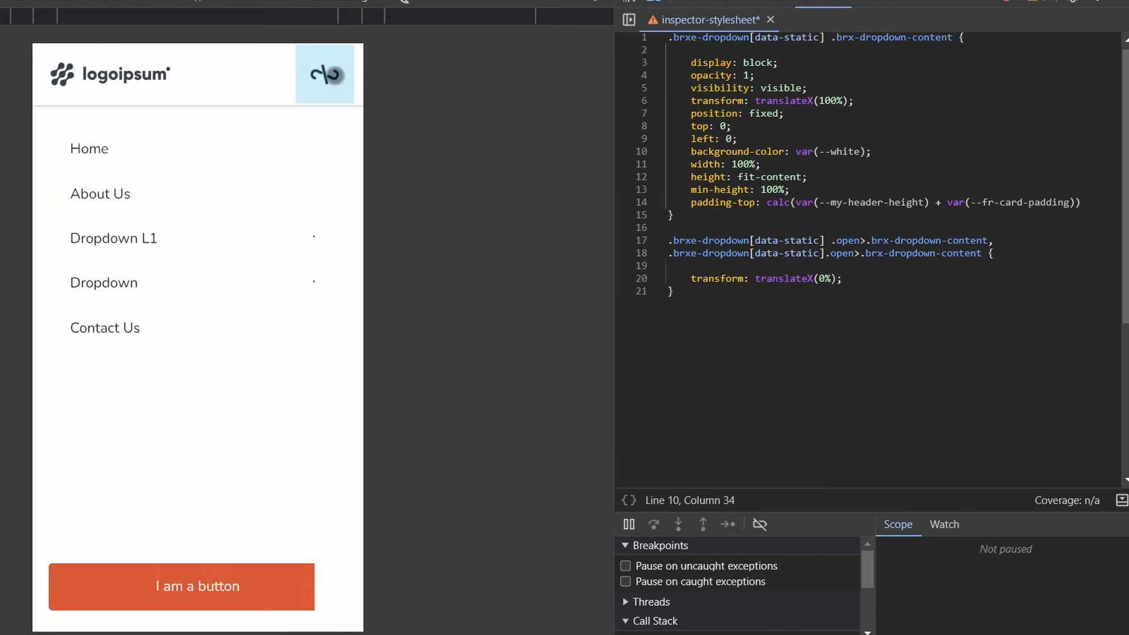
# Copy both dropdown content rules from inspector-stylesheet
pyautogui.click(721, 297)
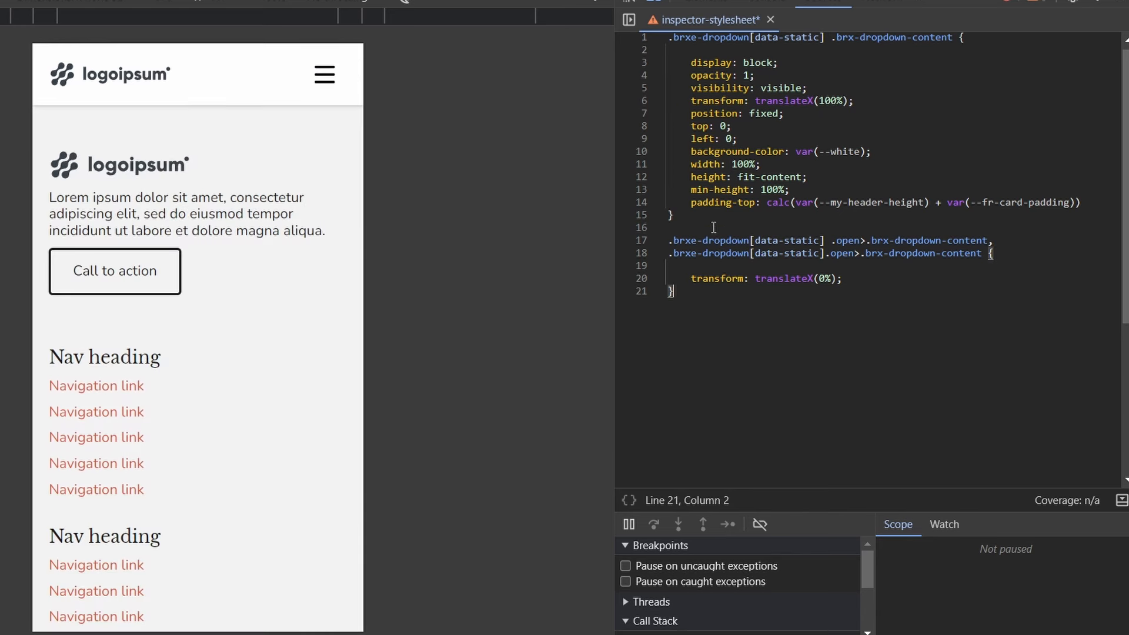
pyautogui.scroll(1, 715, 284)
pyautogui.moveTo(711, 304); pyautogui.dragTo(647, 39)
pyautogui.hotkey('ctrl', 'c')
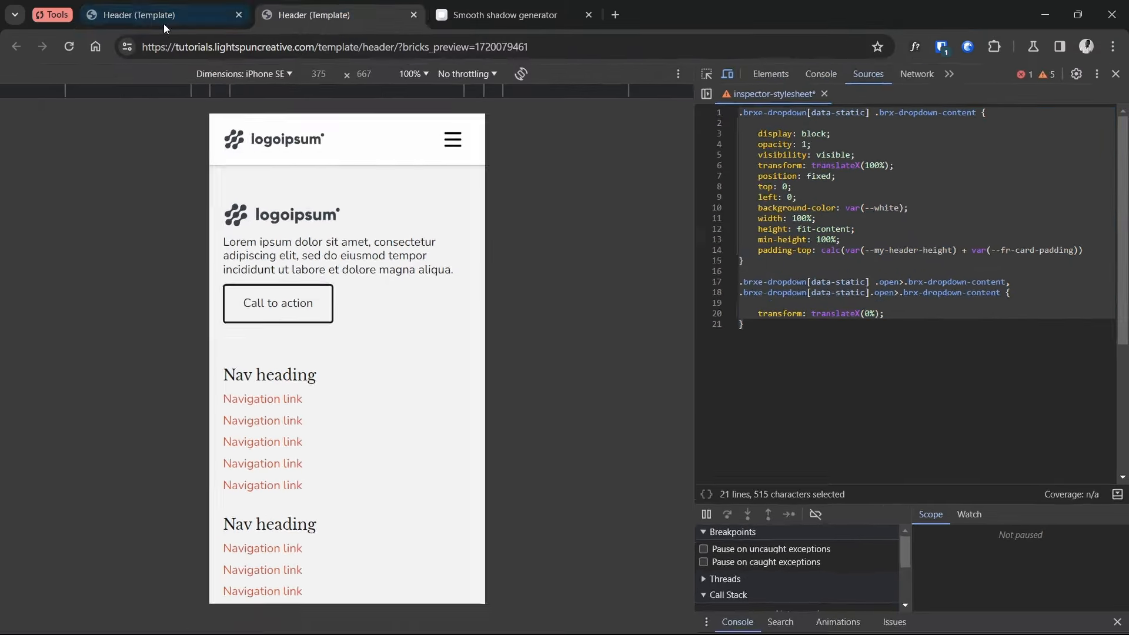
# Paste the copied dropdown content rules below the :root block in the header template's page-level custom CSS and save the template
pyautogui.click(161, 15)
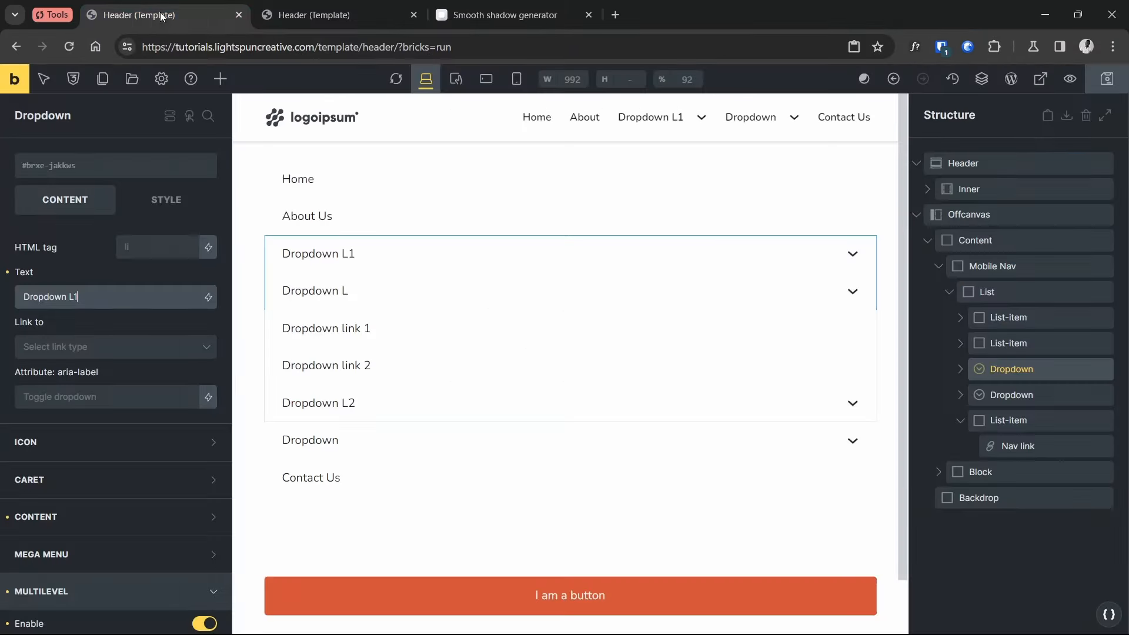
pyautogui.click(160, 81)
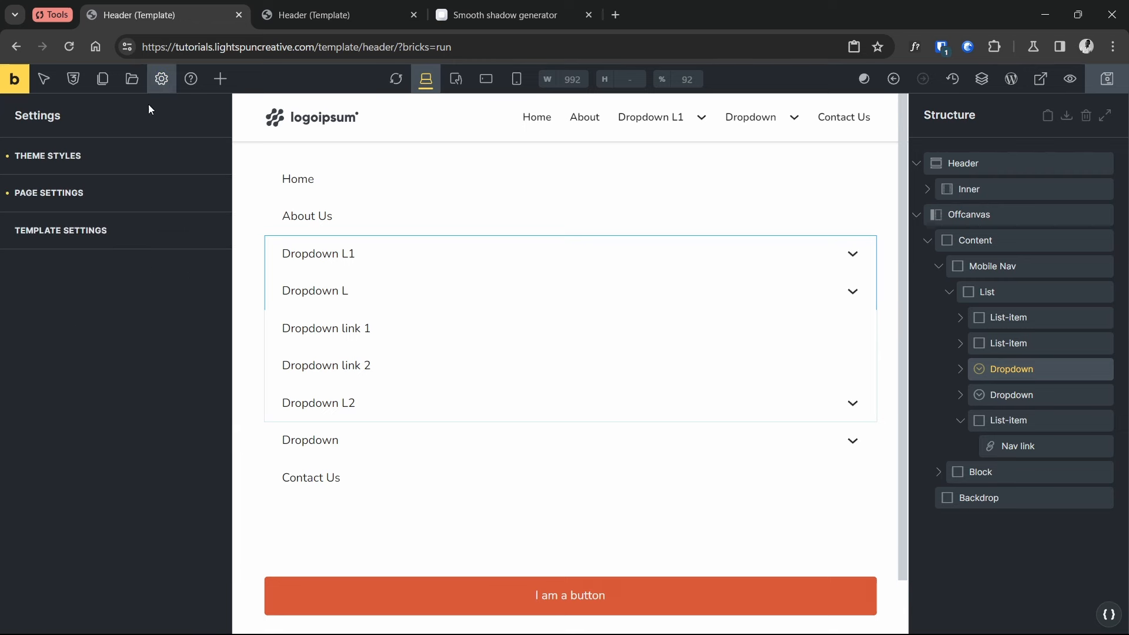
pyautogui.click(80, 200)
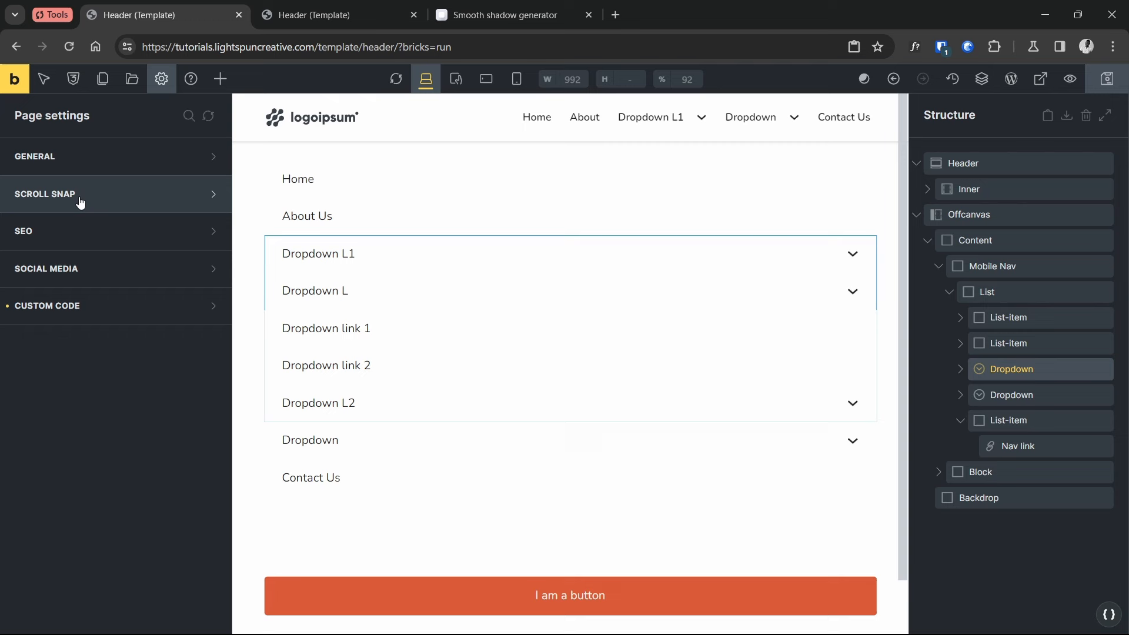
pyautogui.click(80, 305)
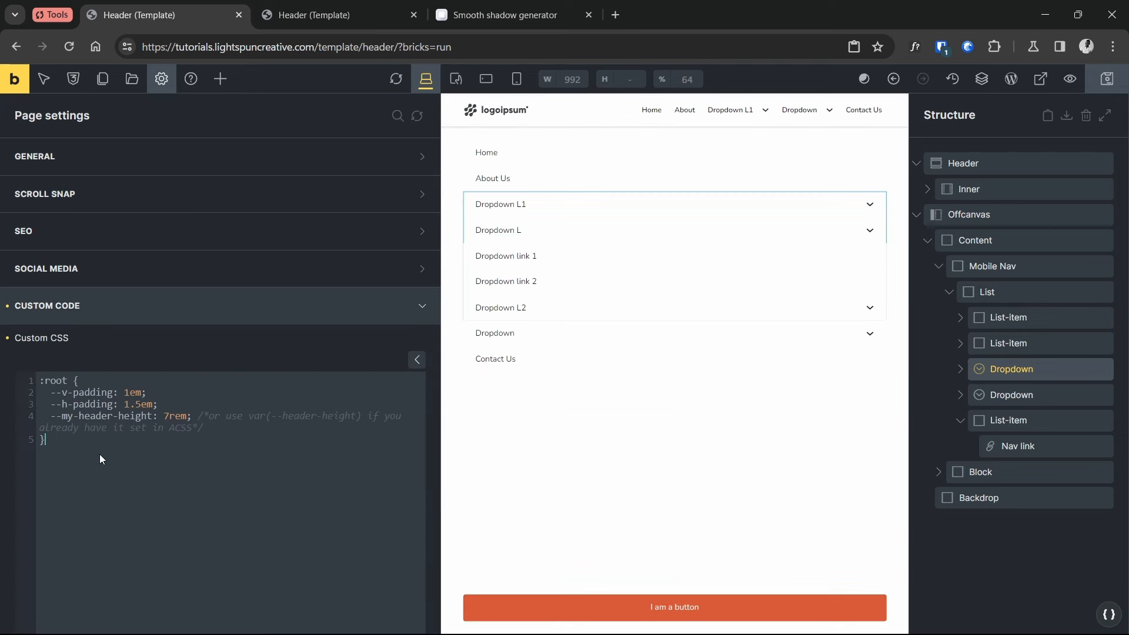
pyautogui.click(100, 458)
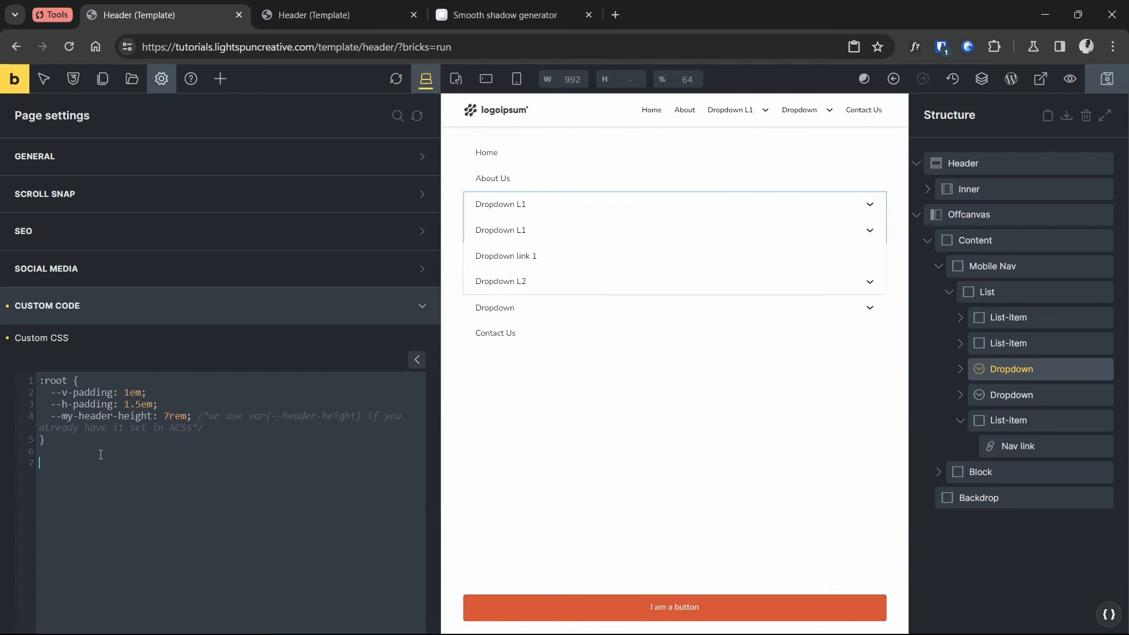
pyautogui.hotkey('ctrl', 'v')
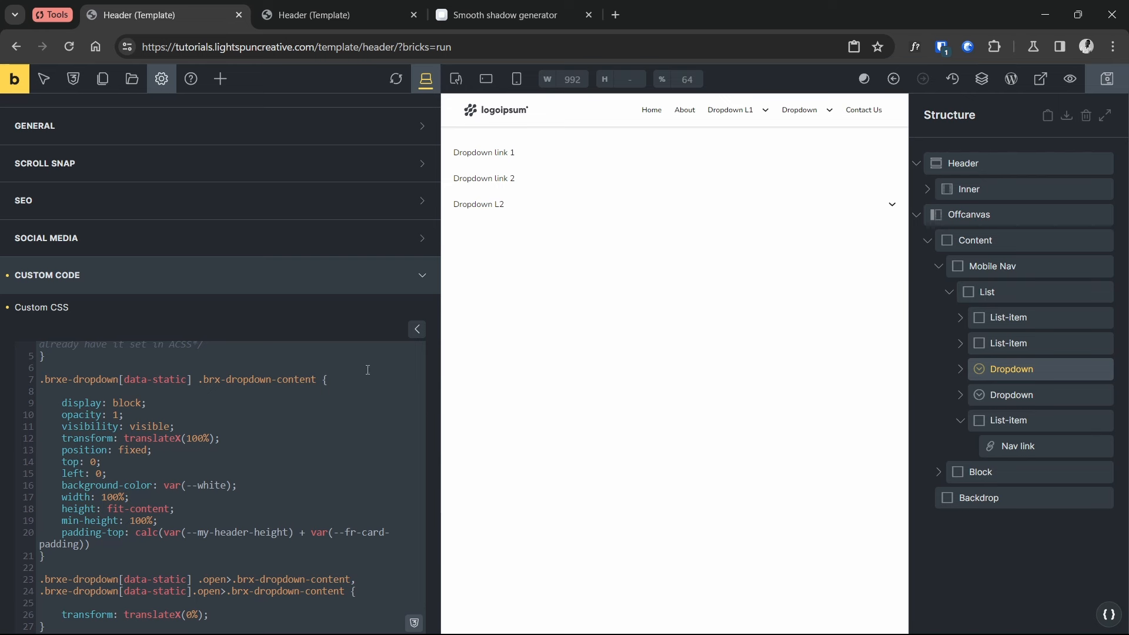
pyautogui.click(1124, 87)
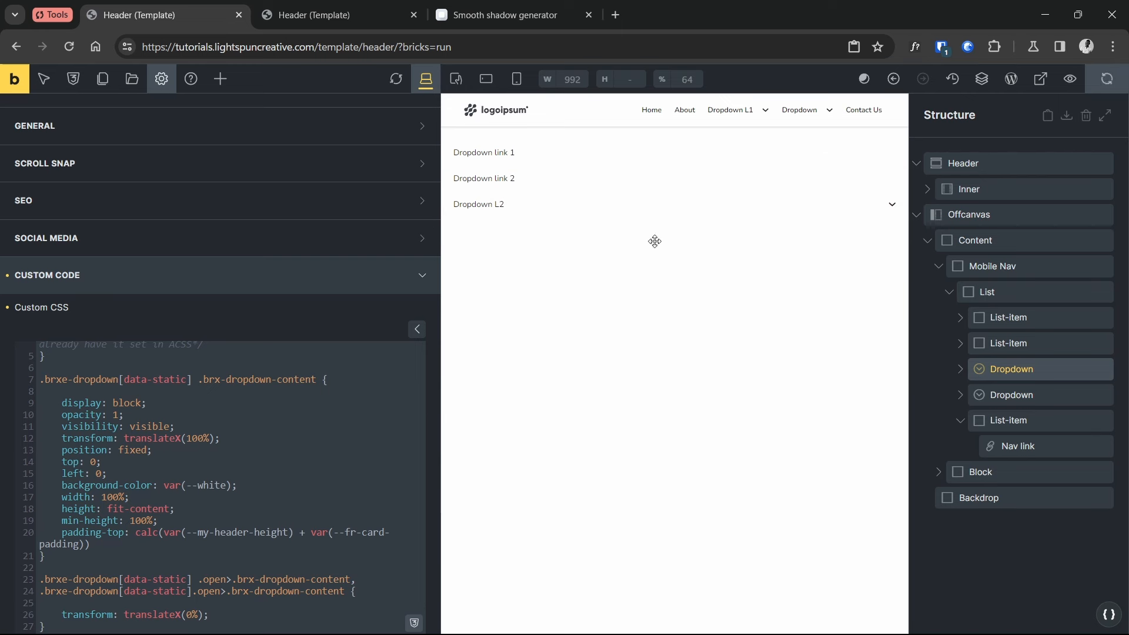
# Test the saved dropdown panels in the iPhone SE preview by going back and forth between Dropdown L1 and L2, then close the mobile menu
pyautogui.click(340, 17)
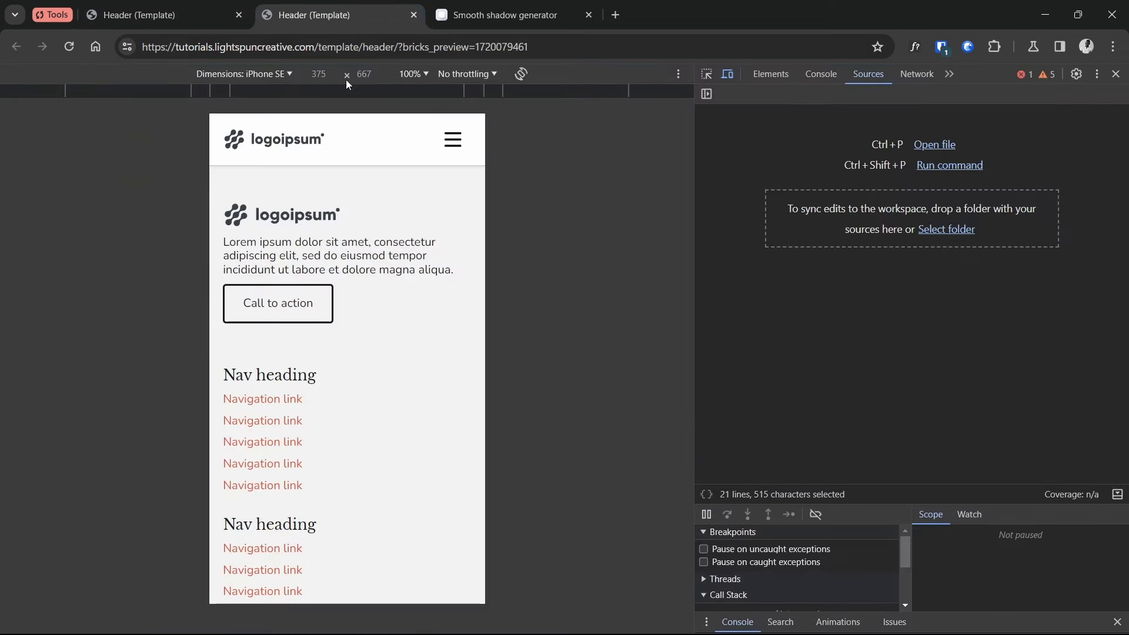
pyautogui.click(458, 137)
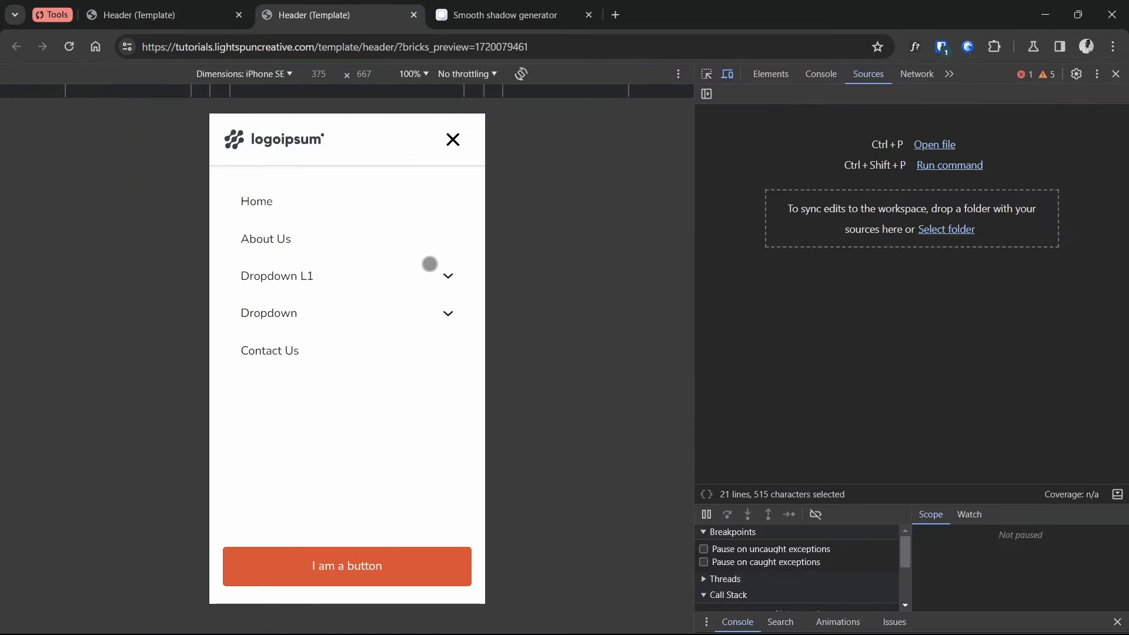
pyautogui.click(430, 275)
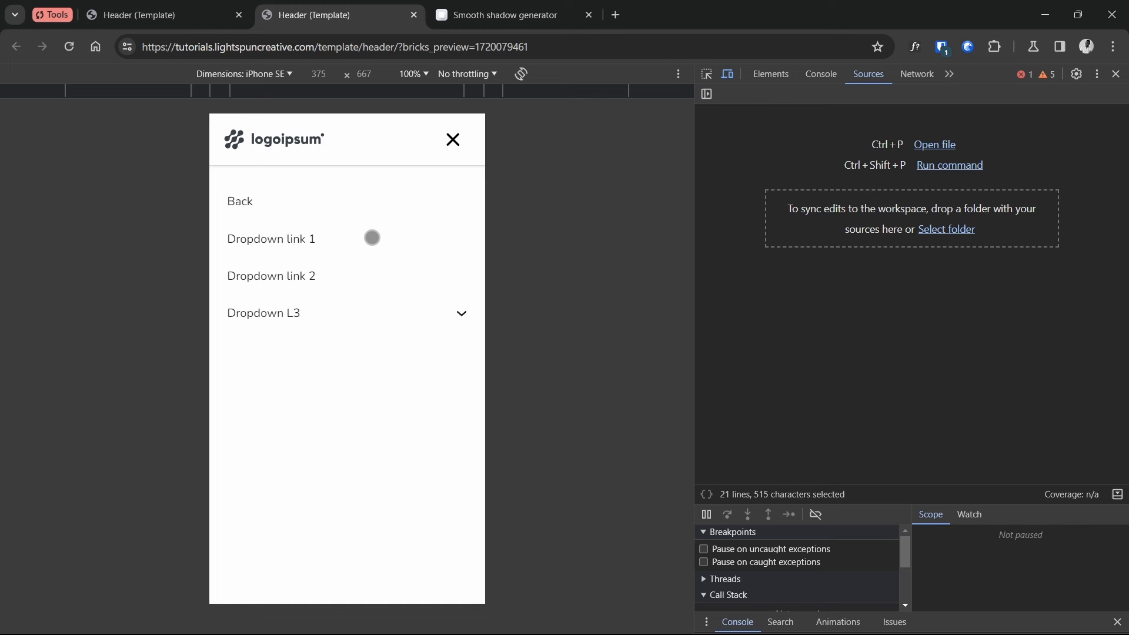
pyautogui.click(403, 315)
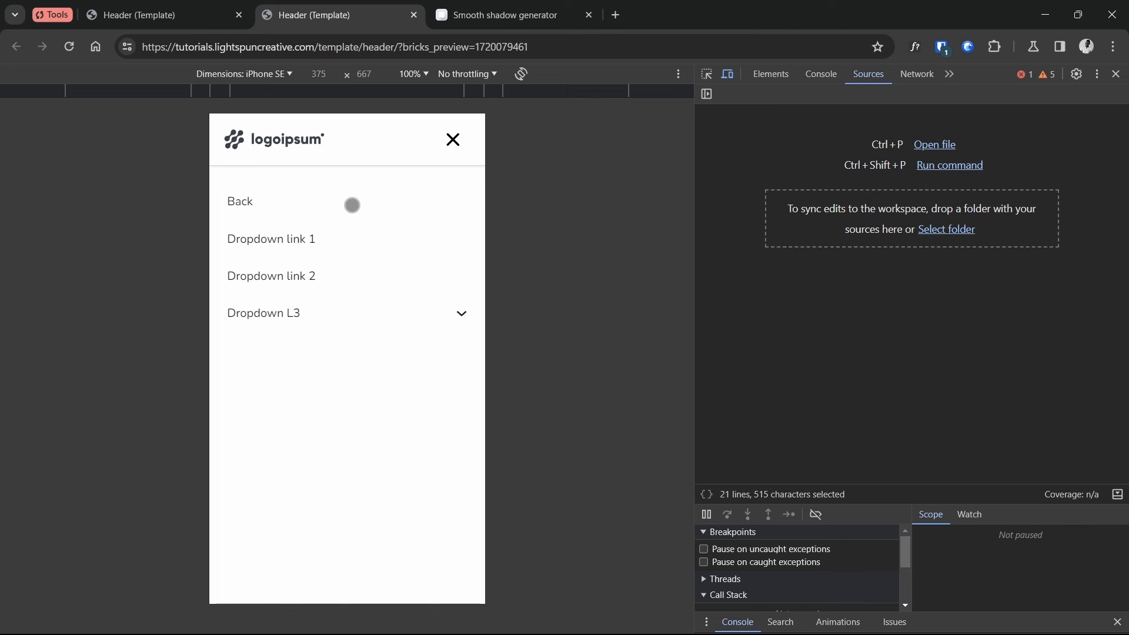
pyautogui.click(352, 205)
pyautogui.click(412, 274)
pyautogui.click(363, 205)
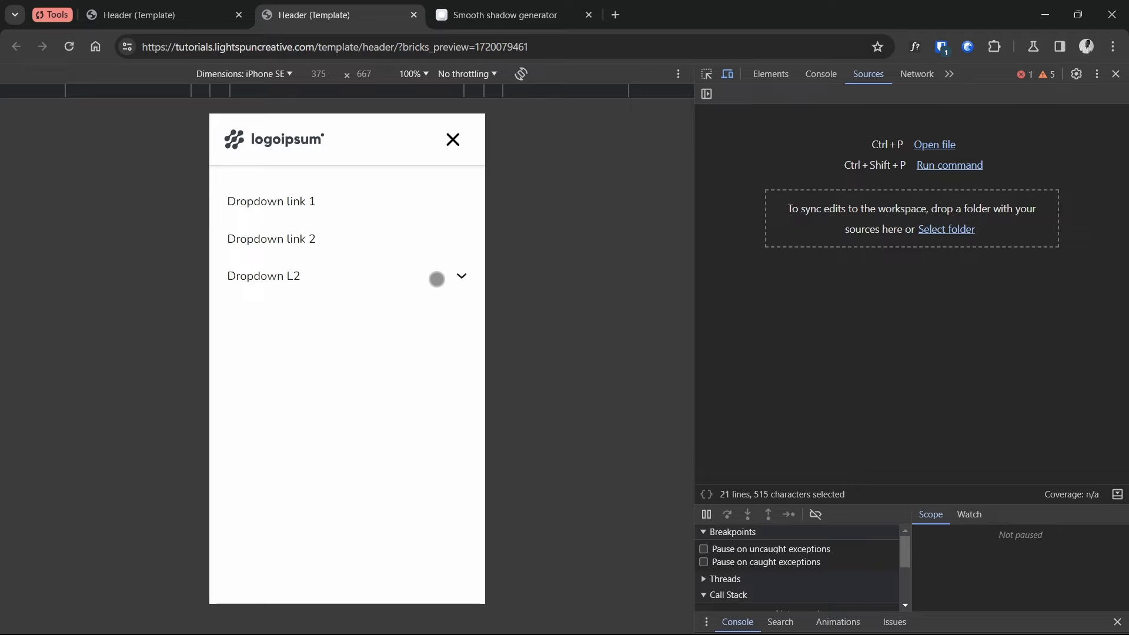
pyautogui.click(452, 139)
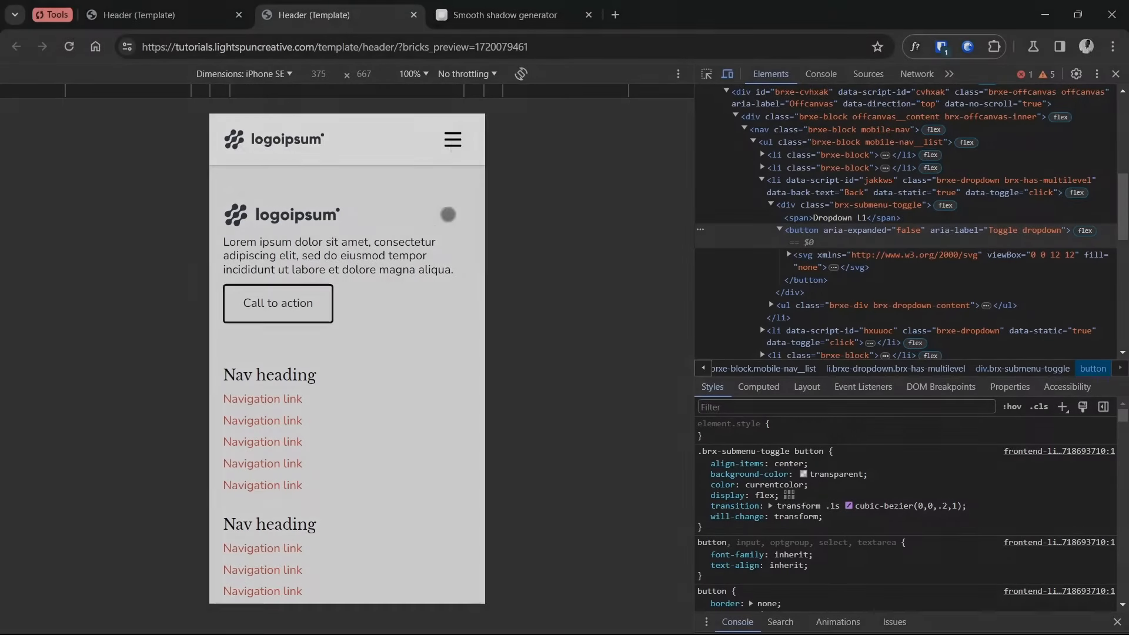
# Reopen the mobile menu, go through Dropdown L1, L2 and L3, and return to the first dropdown panel
pyautogui.click(454, 141)
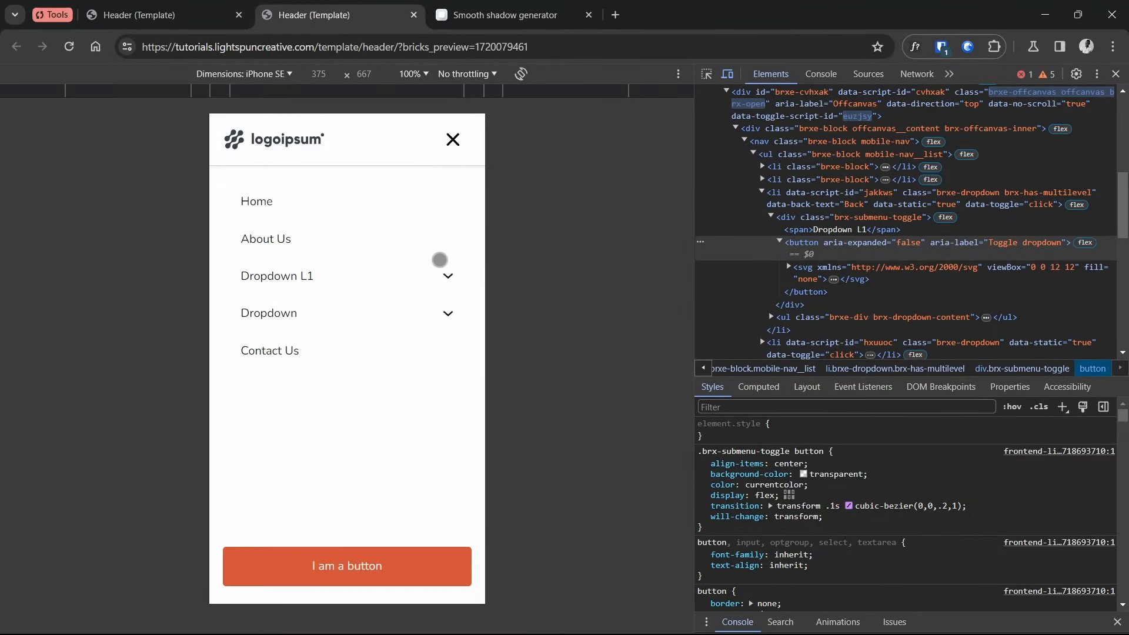
pyautogui.click(442, 275)
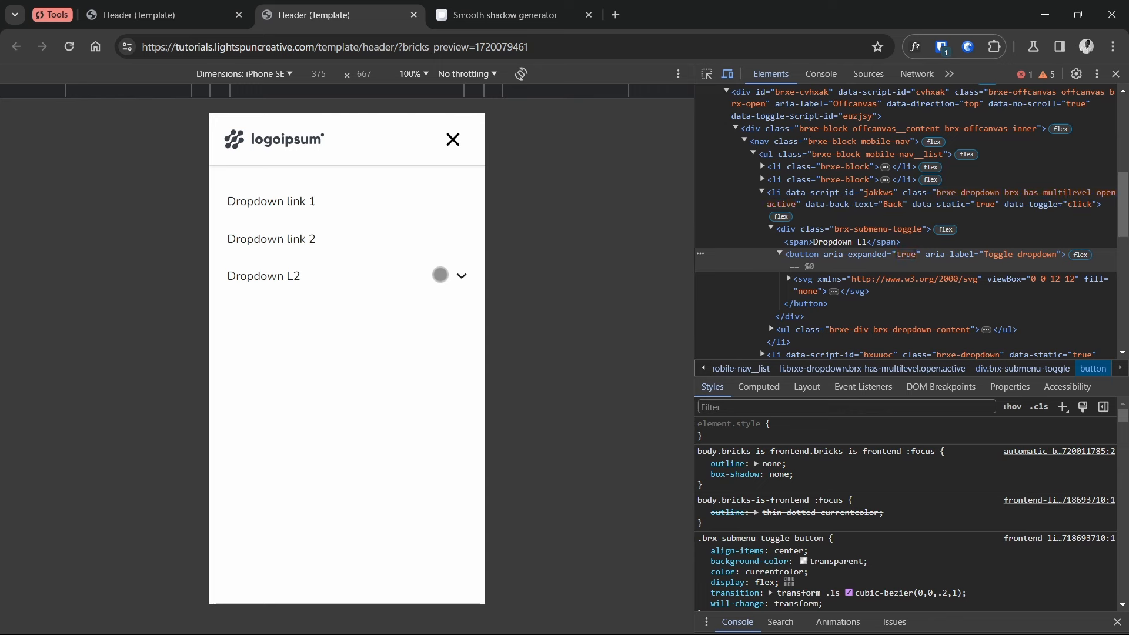
pyautogui.click(440, 274)
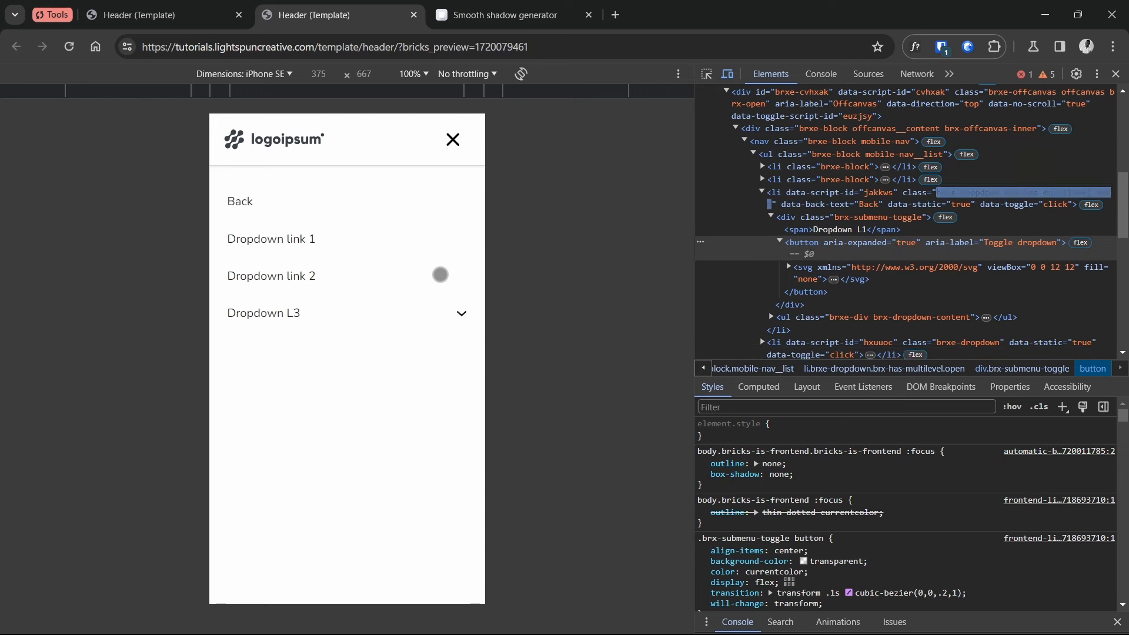
pyautogui.click(429, 313)
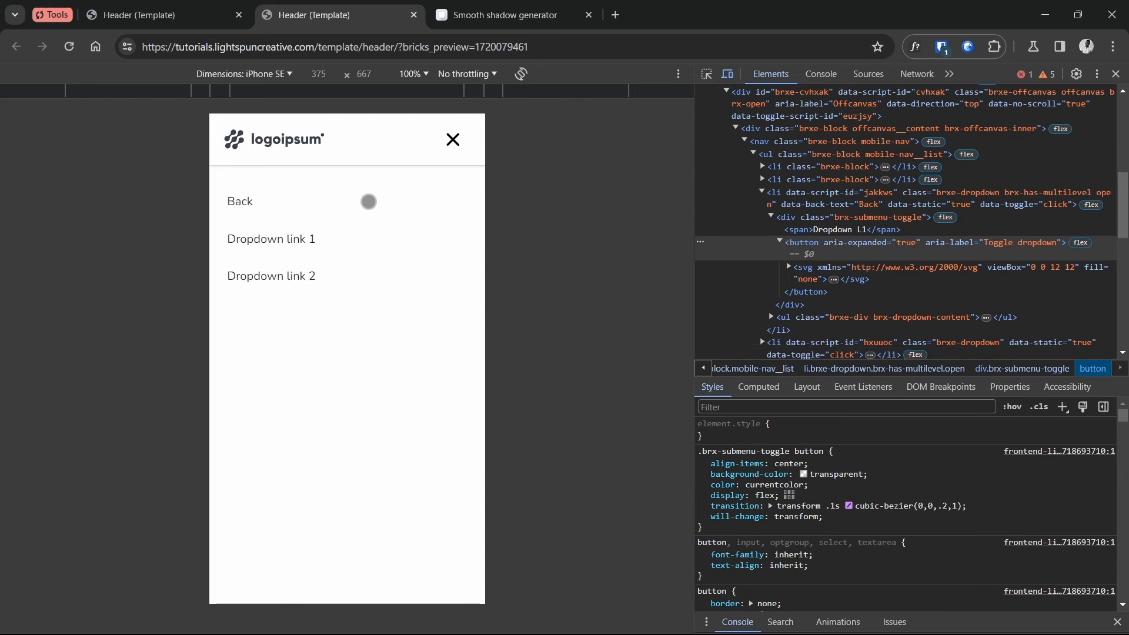
pyautogui.click(370, 201)
pyautogui.click(369, 202)
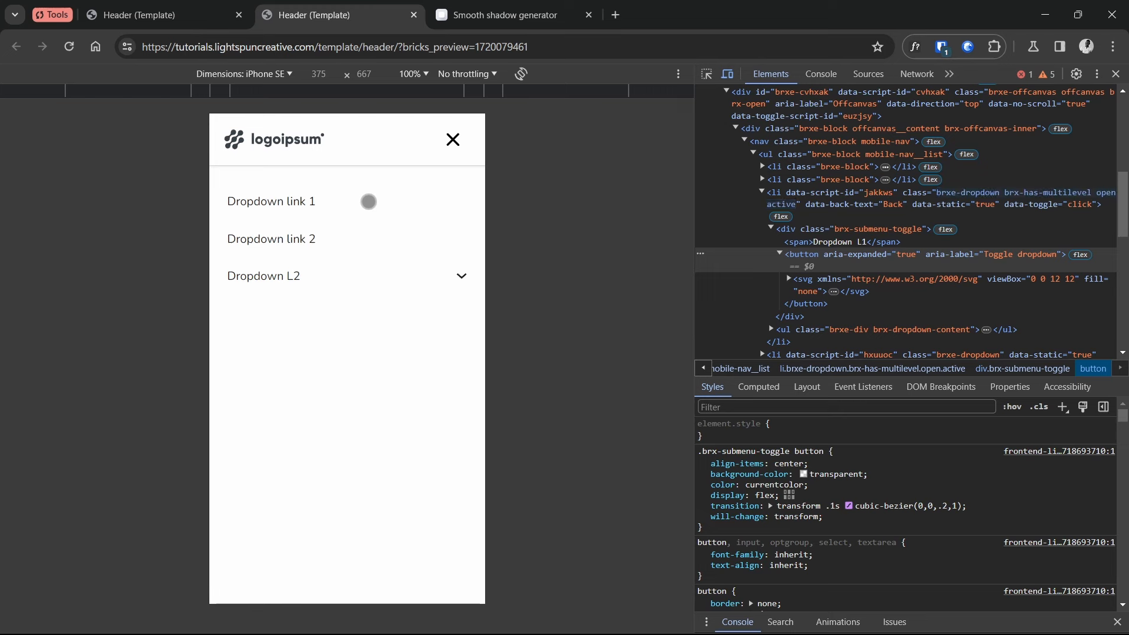
# Close and reopen the mobile menu, check the Dropdown L1 panel again, and close the menu
pyautogui.click(449, 140)
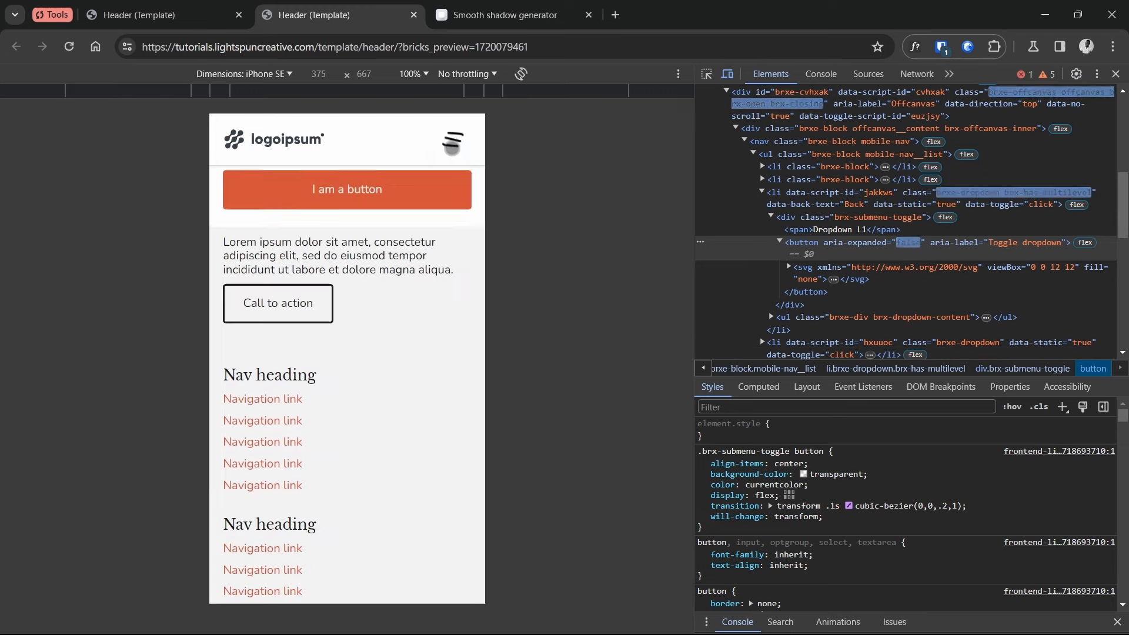
pyautogui.click(412, 278)
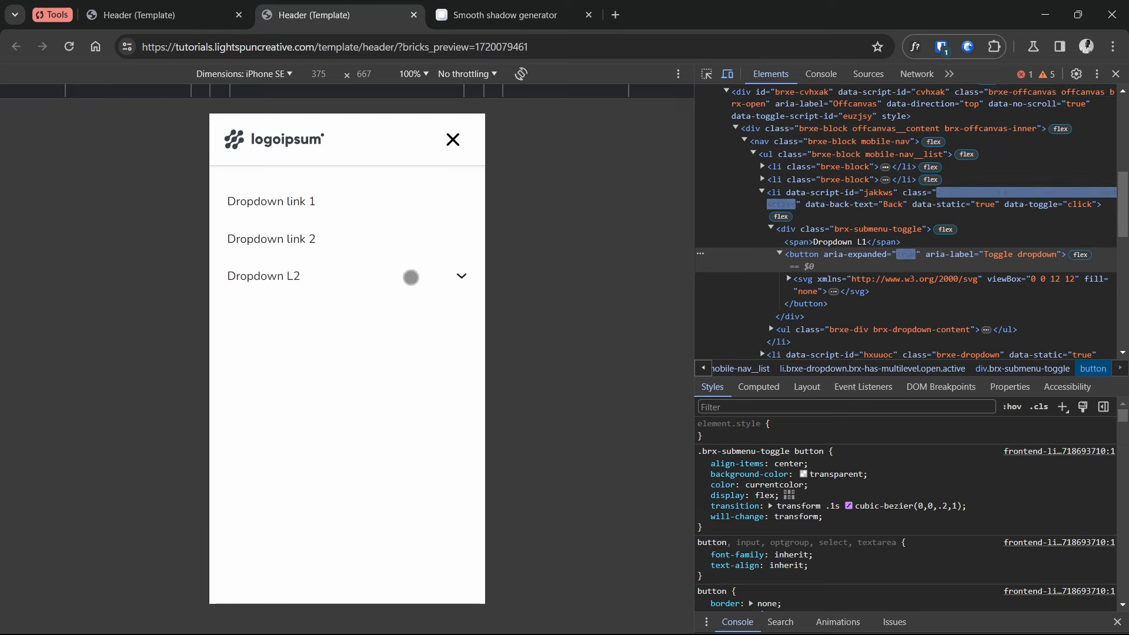
pyautogui.click(453, 141)
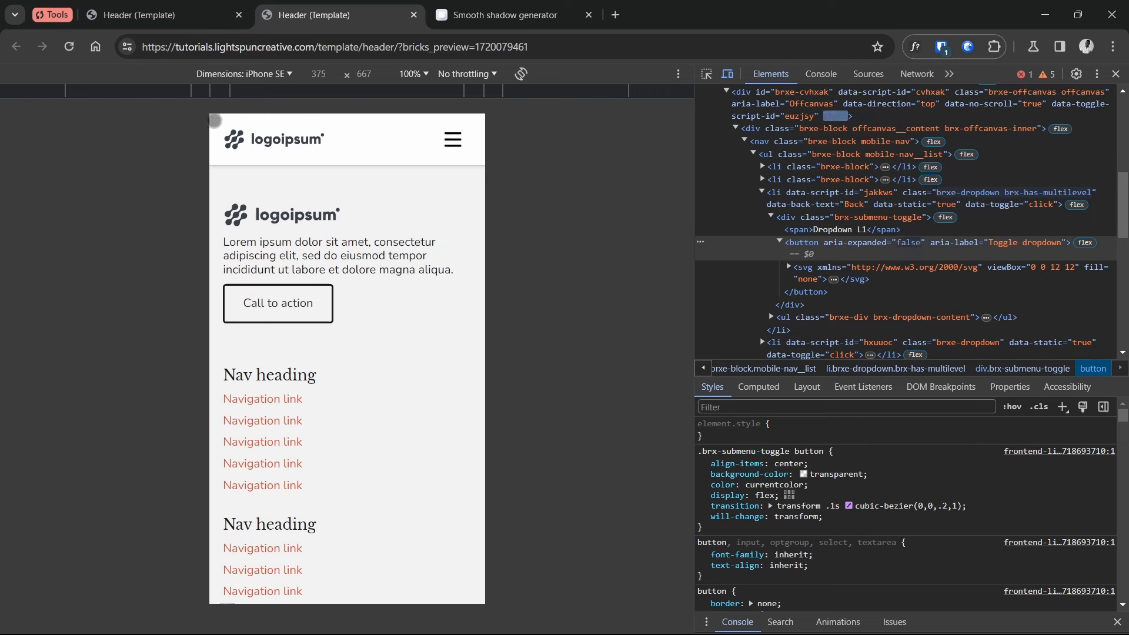
# Check the Dropdown L1 menu of the desktop header at the Laptop size, and return the preview to iPhone SE
pyautogui.click(267, 76)
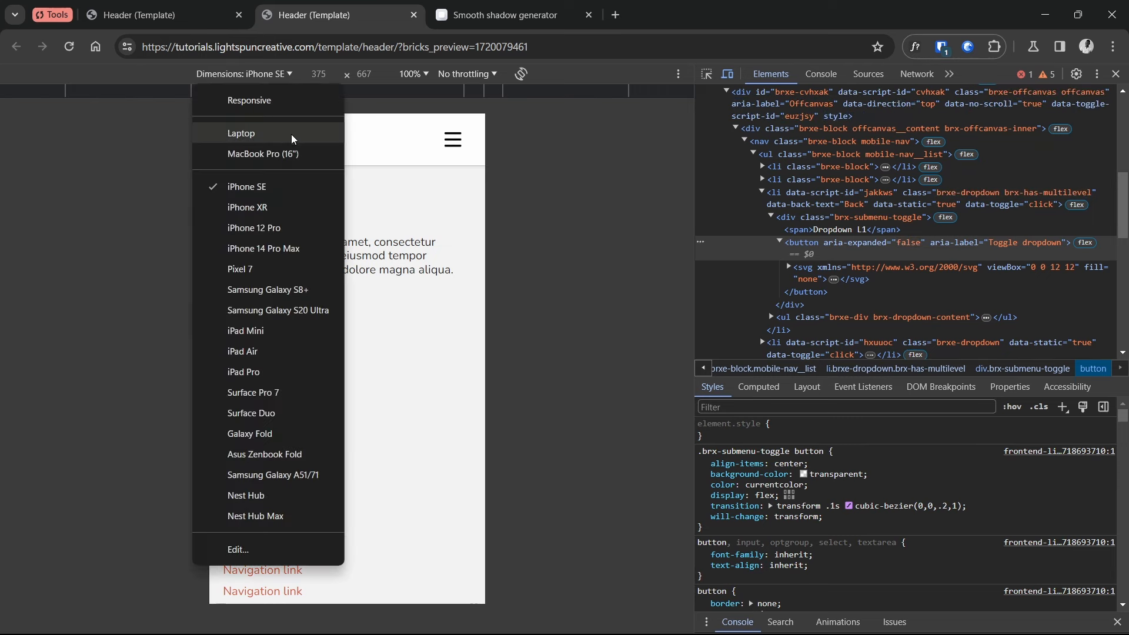
pyautogui.click(334, 141)
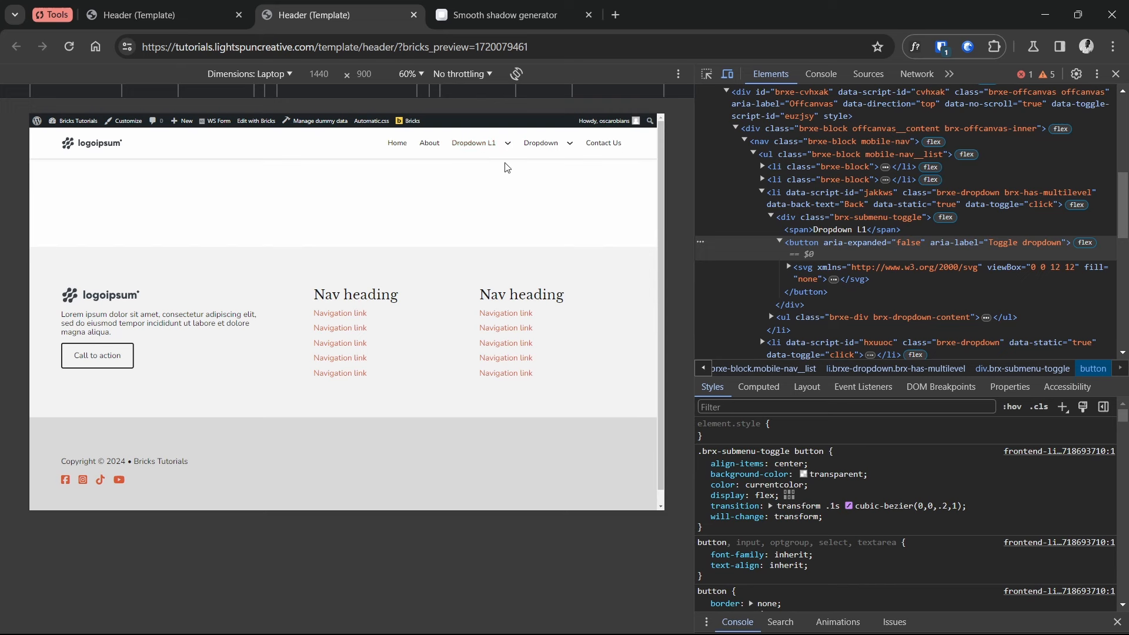
pyautogui.click(506, 148)
pyautogui.click(288, 76)
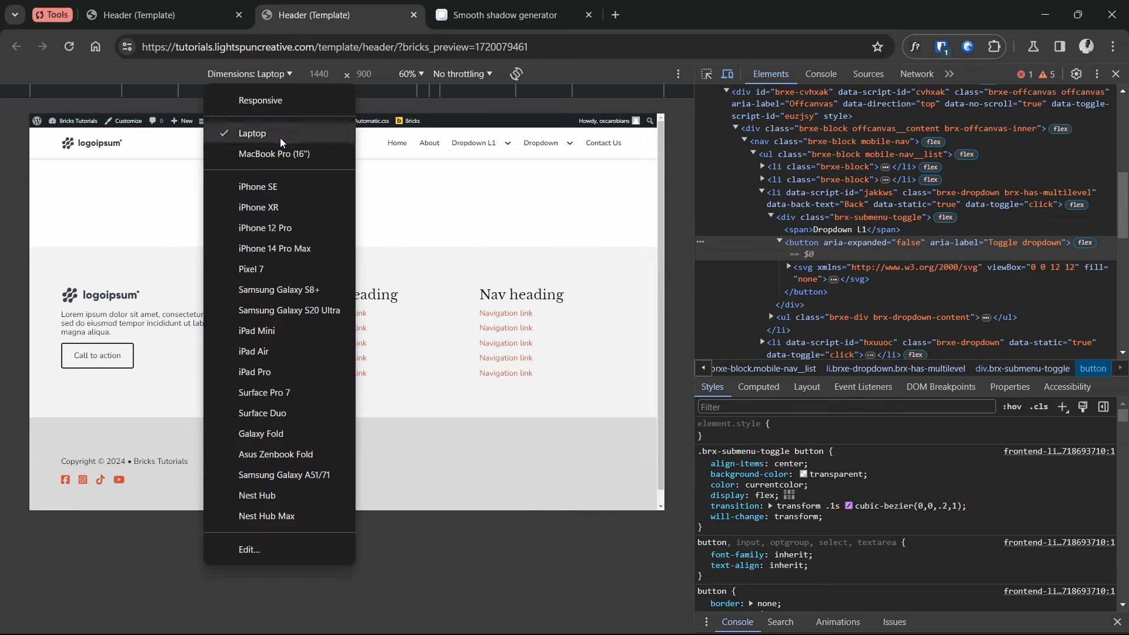
pyautogui.click(273, 186)
# Open Dropdown L1 in the mobile menu to check for a back link, then close and reopen the menu
pyautogui.click(451, 143)
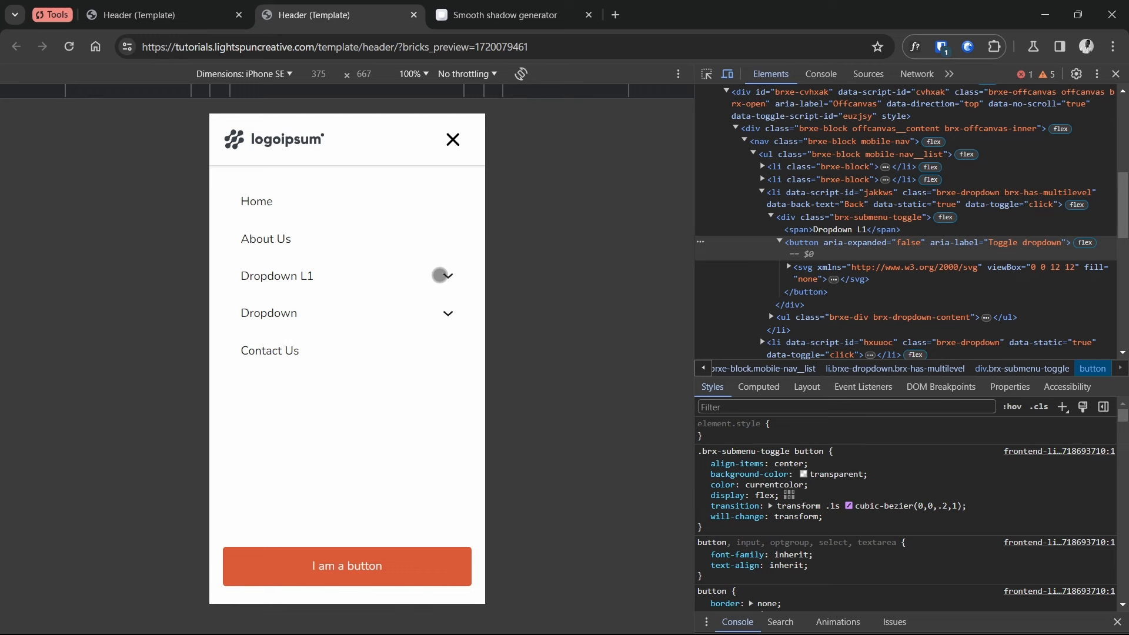
pyautogui.click(442, 273)
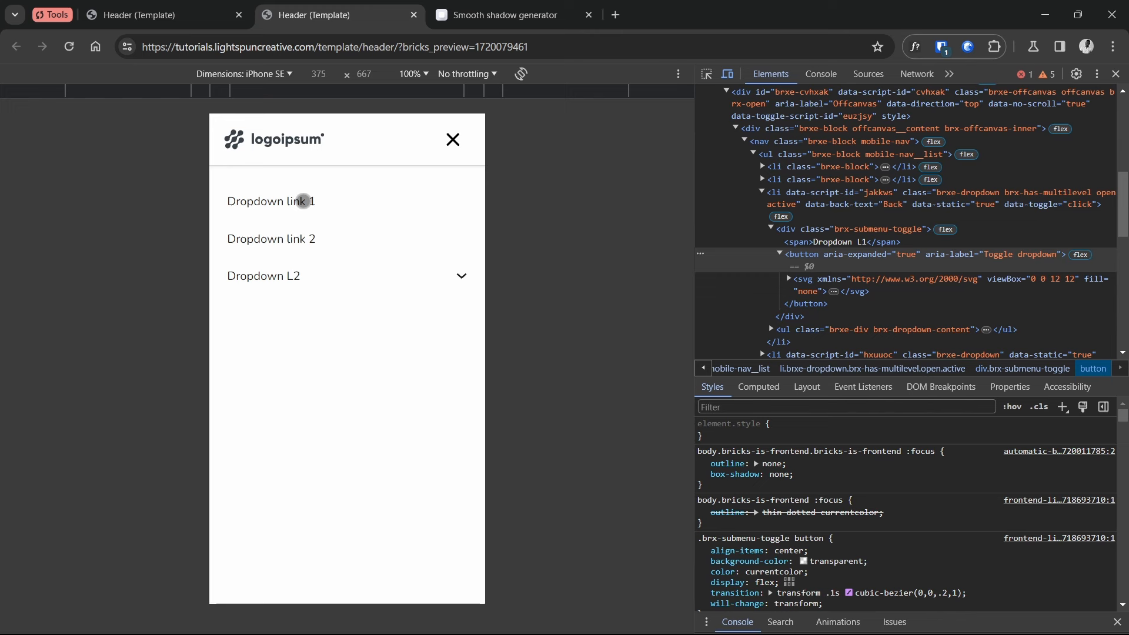
pyautogui.click(453, 139)
pyautogui.click(453, 140)
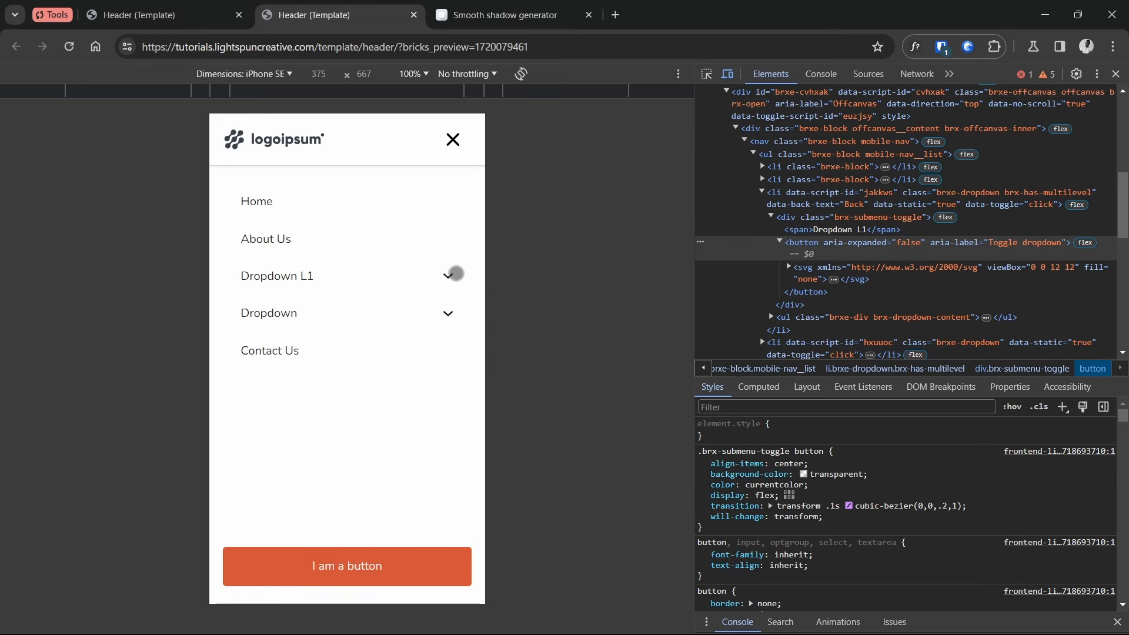
# Inspect Dropdown L1's submenu toggle and select its toggle button element in the page markup
pyautogui.hotkey('ctrl', 'shift', 'c')
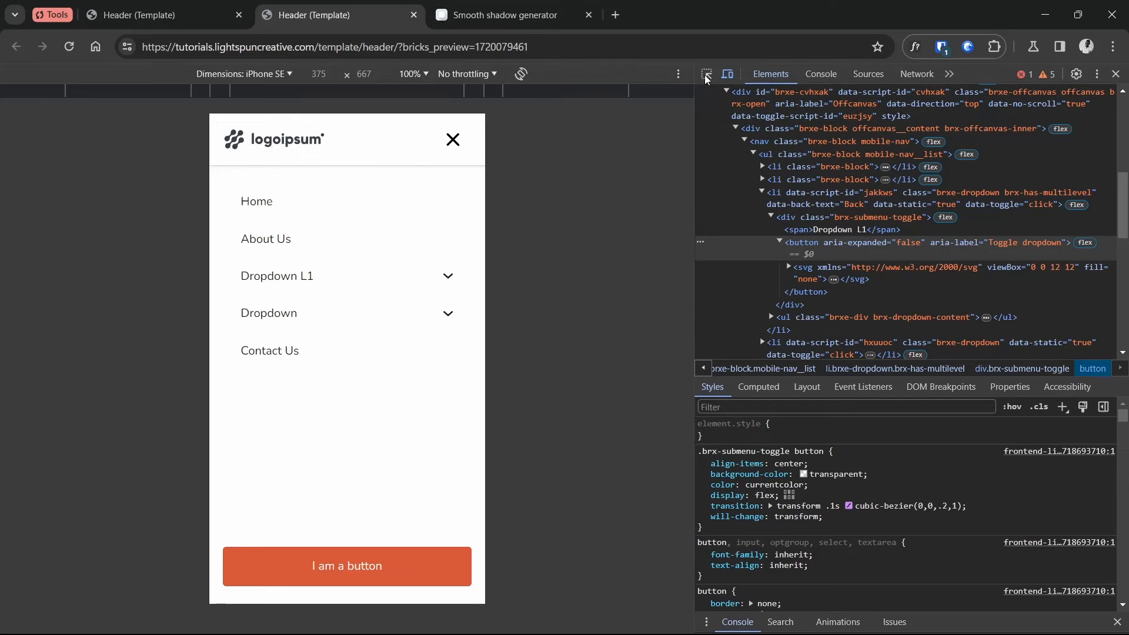
pyautogui.click(441, 276)
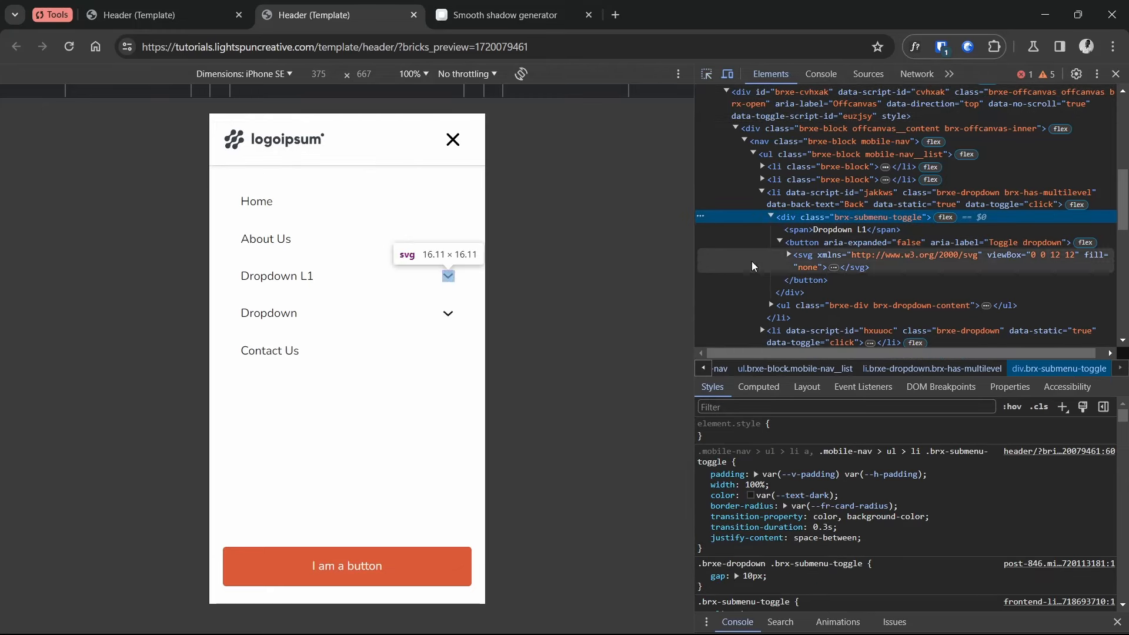
pyautogui.click(805, 242)
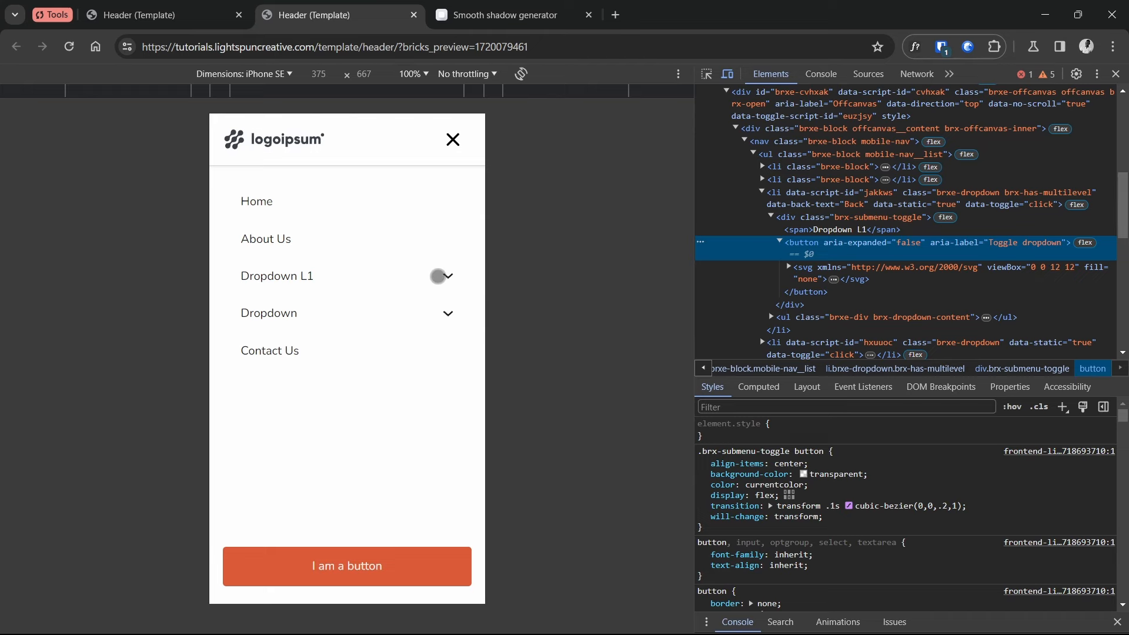
# Open Dropdown L1 and L2 in the preview to check the Back link, and go back one level
pyautogui.click(438, 276)
pyautogui.click(438, 275)
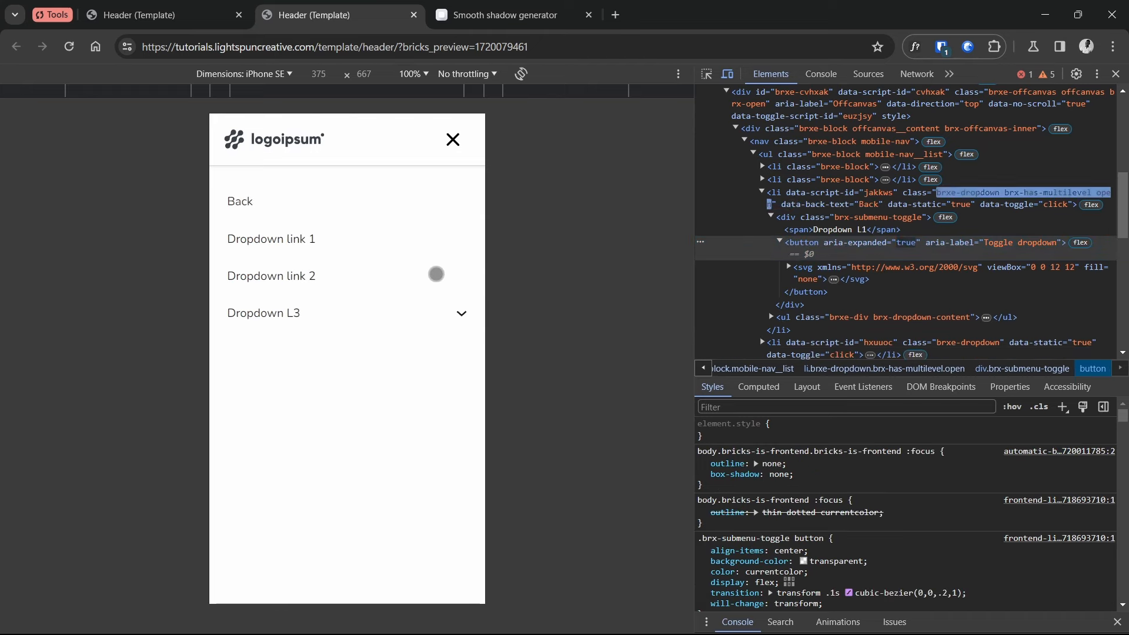
pyautogui.click(363, 200)
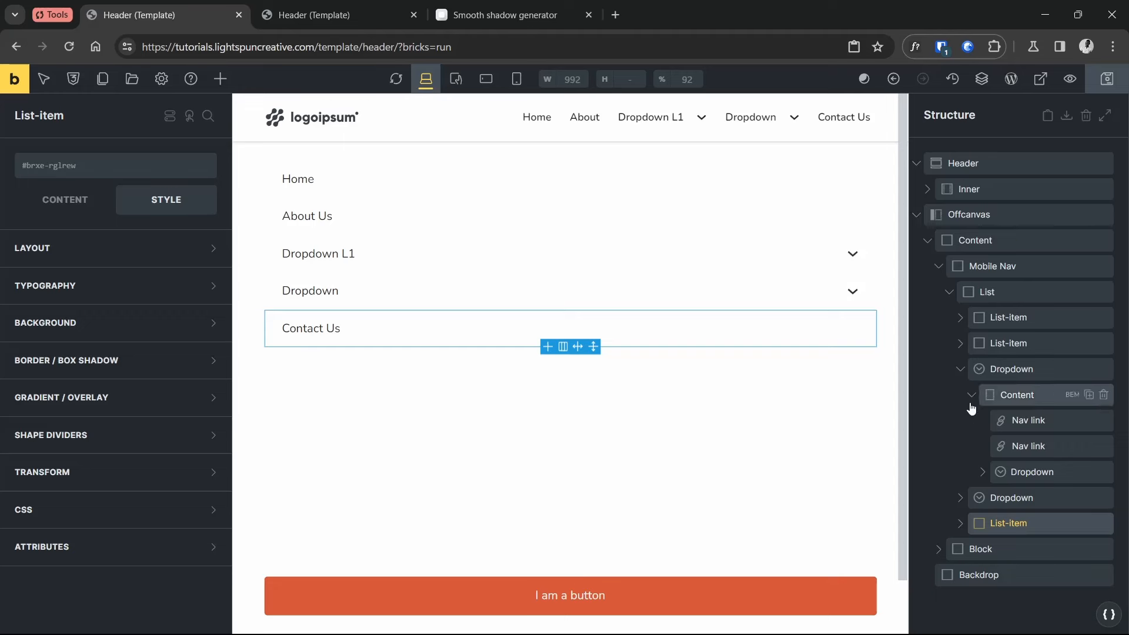
# Add a Button element as the first item in the Content of the mobile nav's first Dropdown
pyautogui.click(993, 266)
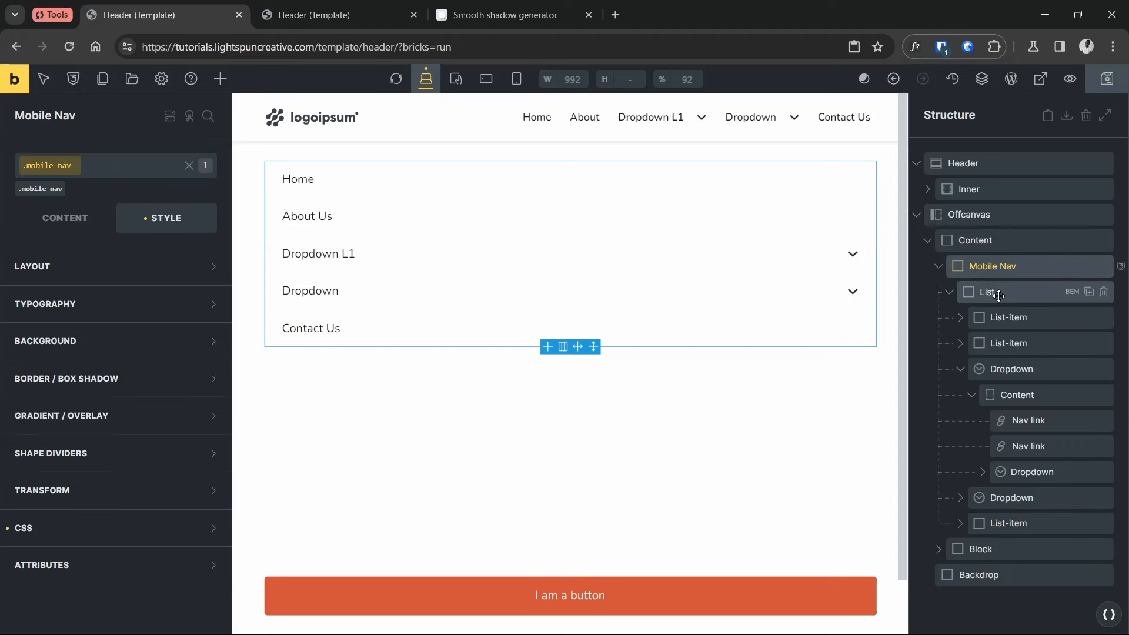
pyautogui.click(997, 293)
pyautogui.click(1001, 369)
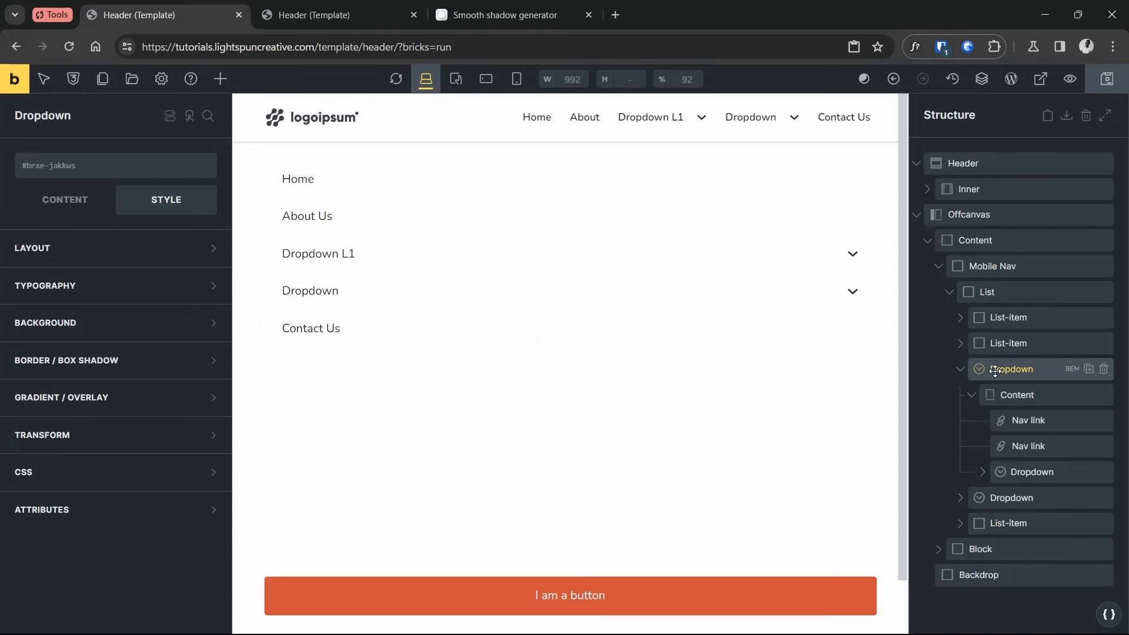
pyautogui.click(1026, 396)
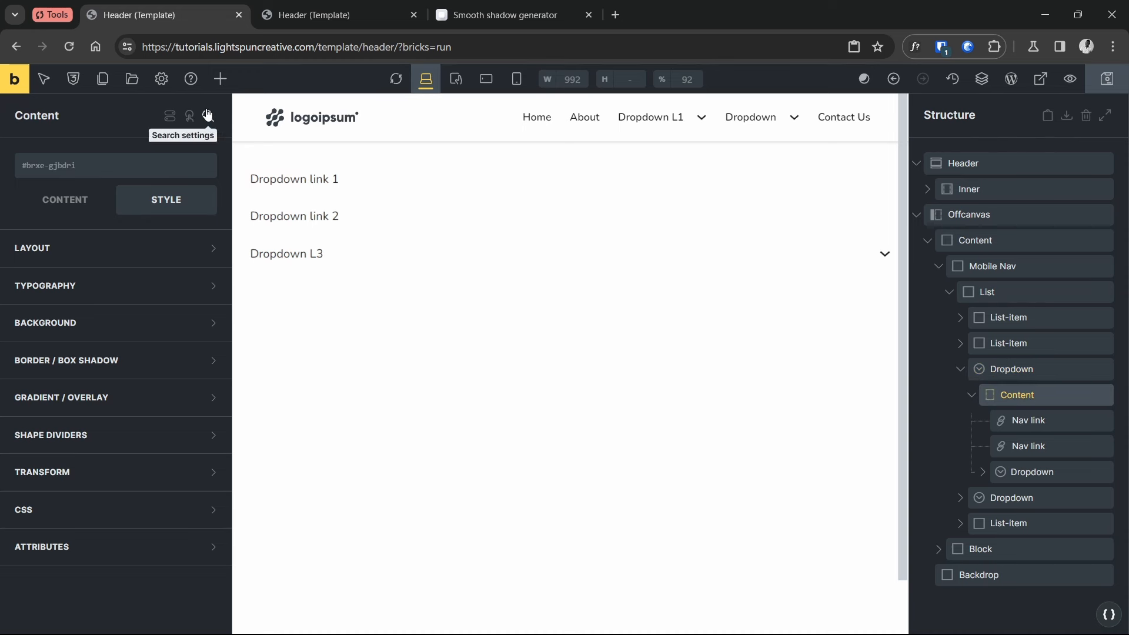
pyautogui.click(219, 79)
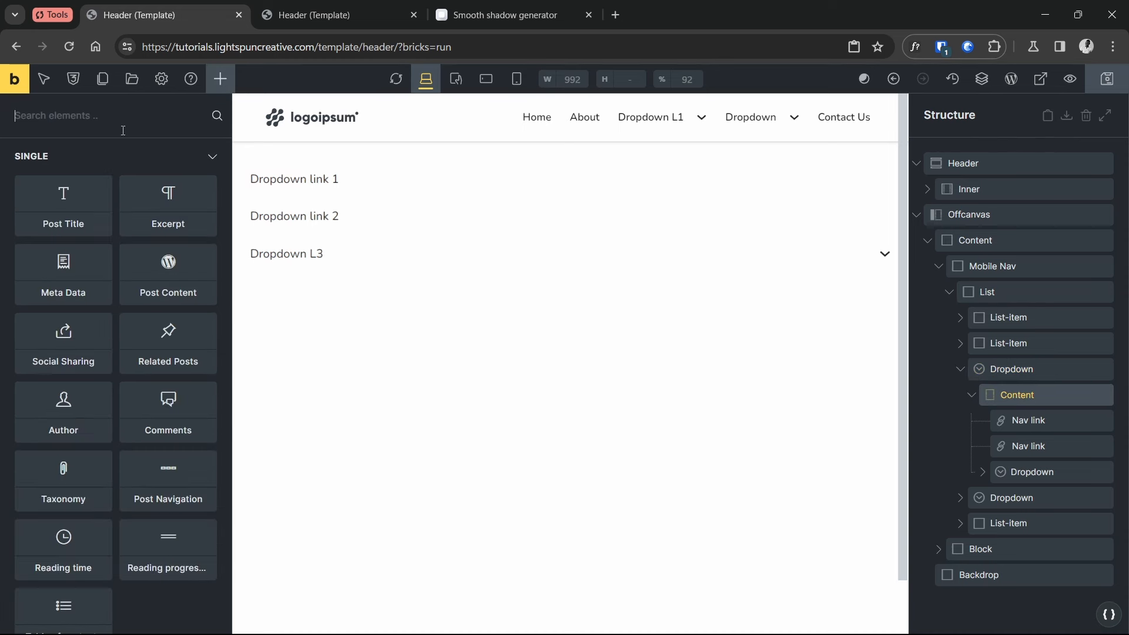
pyautogui.write('butto')
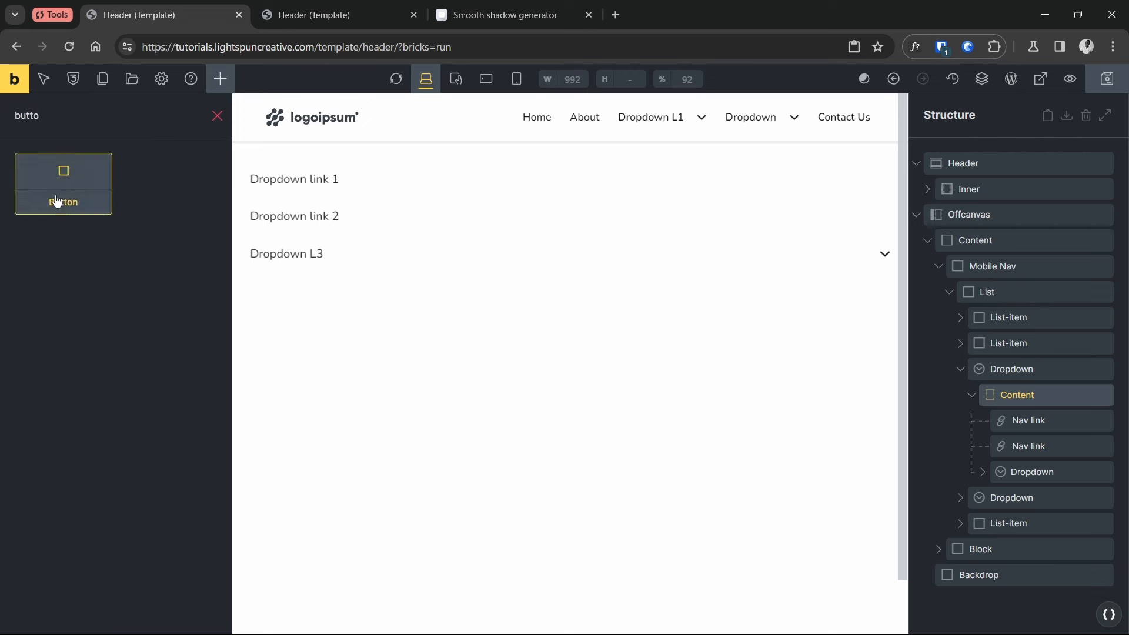
pyautogui.moveTo(64, 177); pyautogui.dragTo(1039, 411)
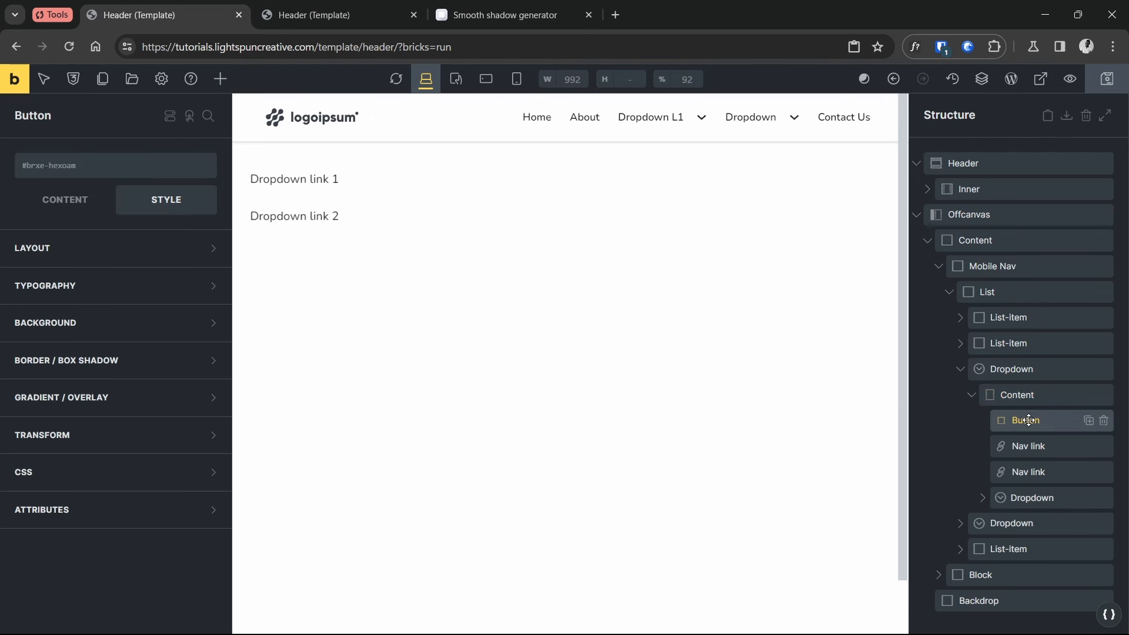
# Comment out the static dropdown panel rules in the page's custom CSS, from below the :root block onward
pyautogui.click(160, 75)
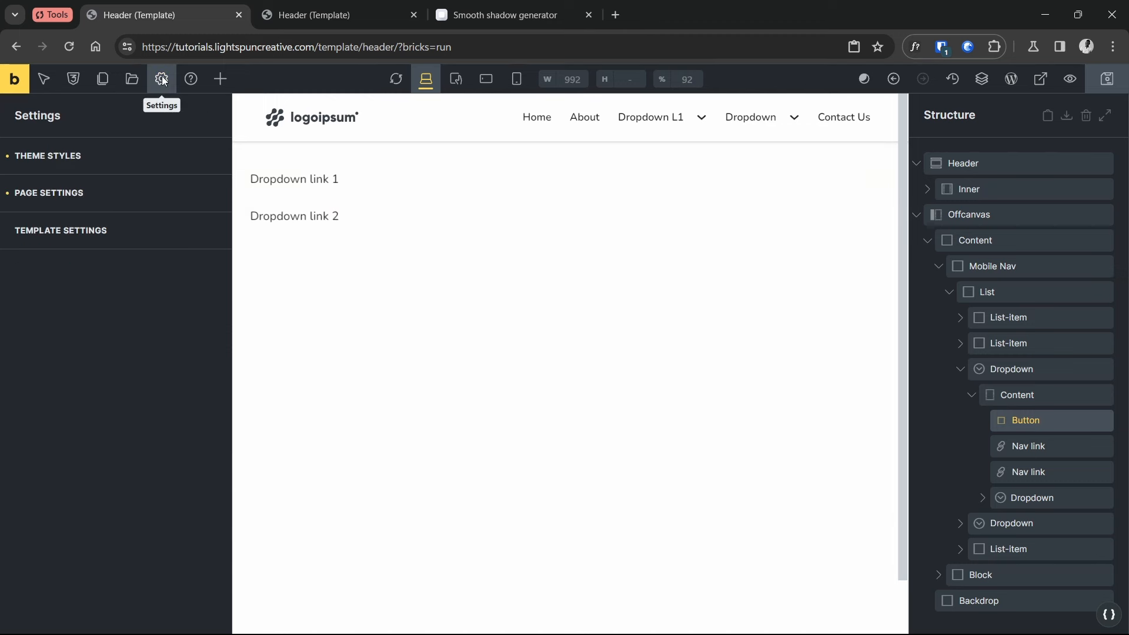
pyautogui.click(85, 196)
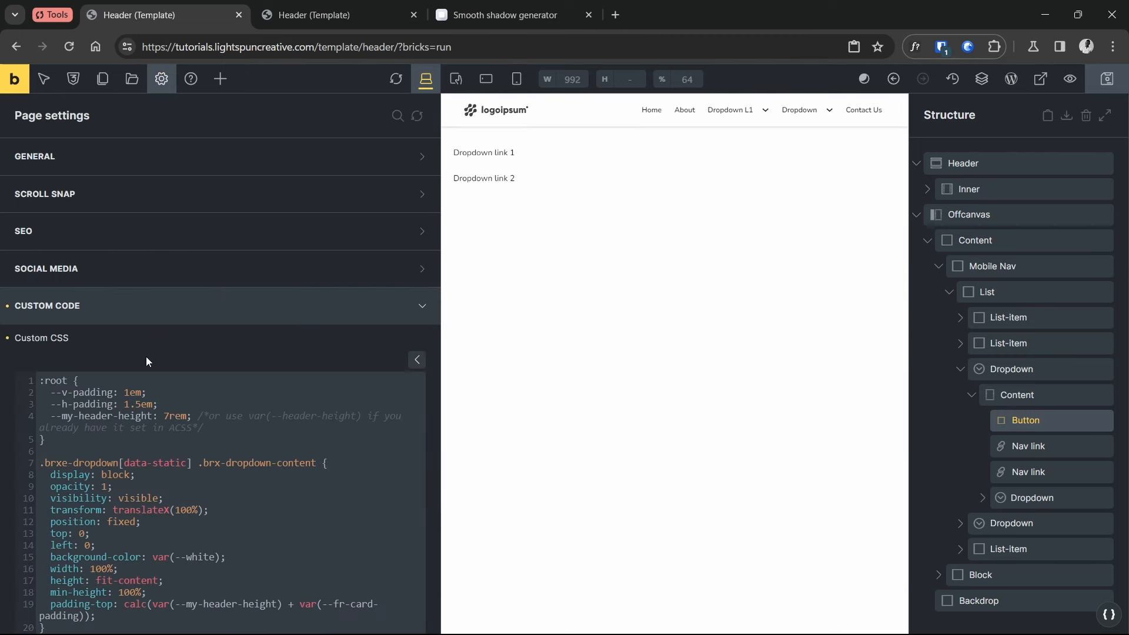
pyautogui.click(83, 451)
pyautogui.write('/*')
pyautogui.scroll(-1, 101, 551)
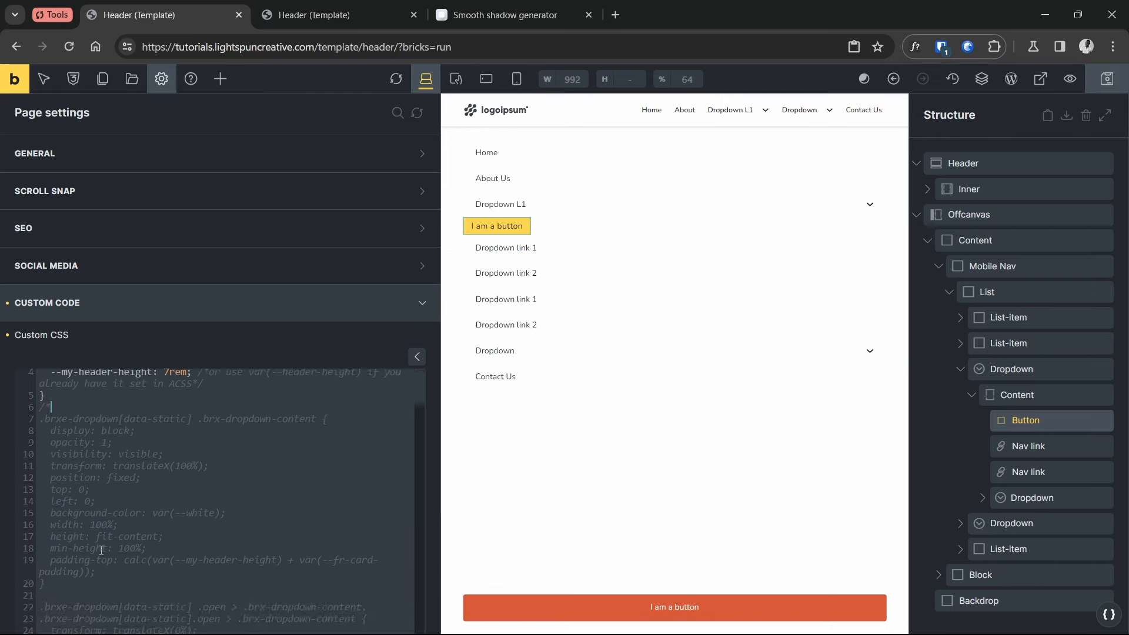
pyautogui.scroll(-4, 103, 466)
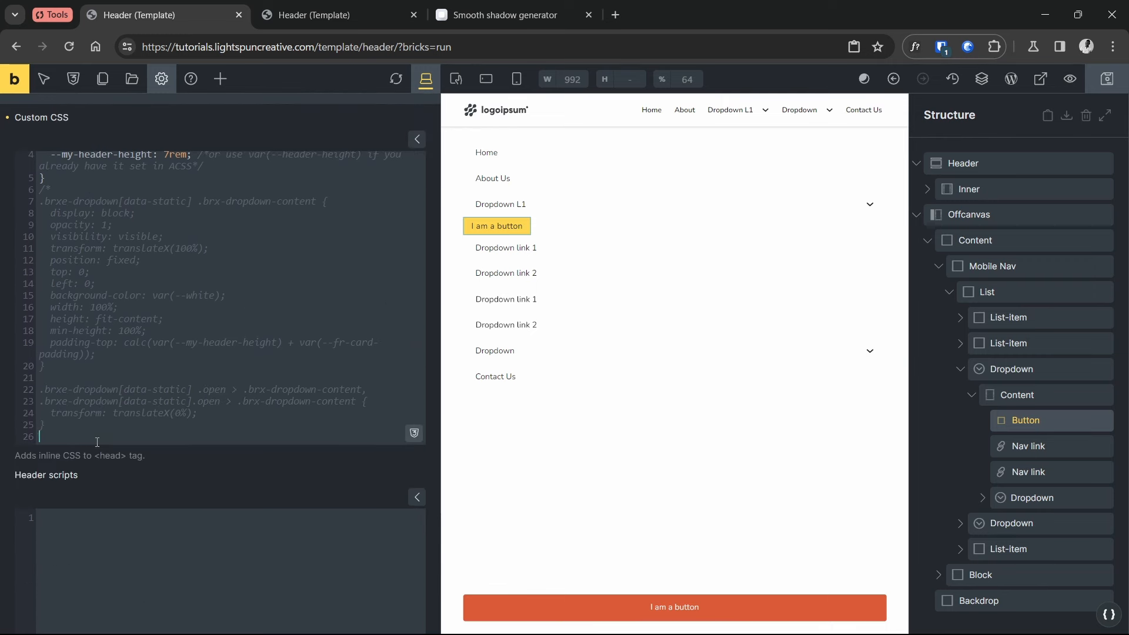
# Set the new dropdown button's text to "Back" and its HTML tag to button
pyautogui.click(1010, 402)
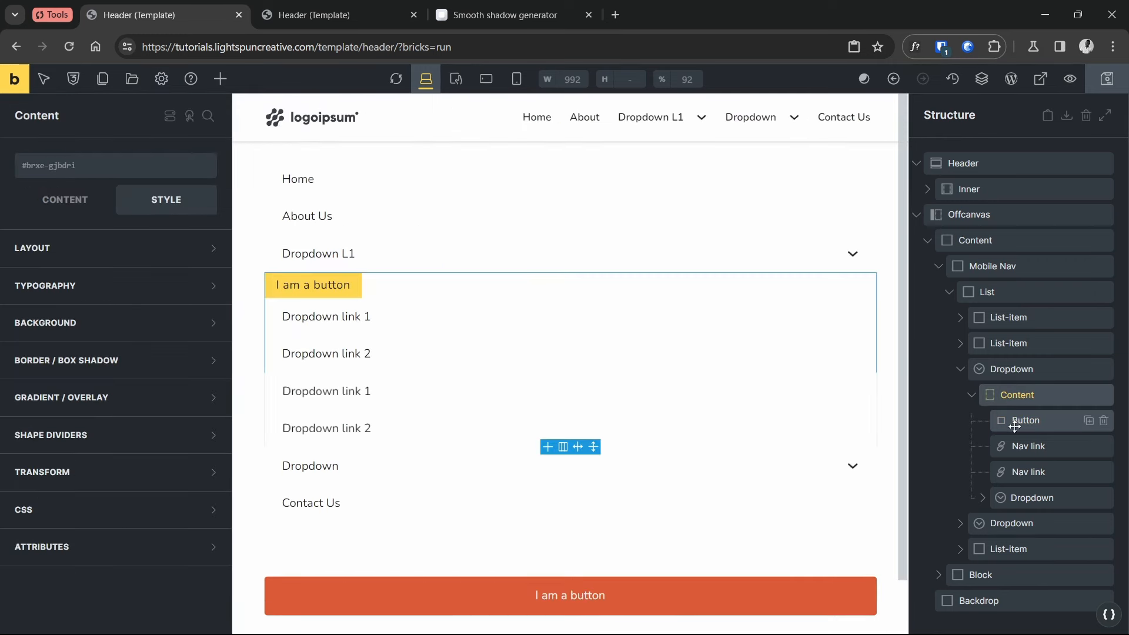
pyautogui.click(1015, 426)
pyautogui.click(93, 203)
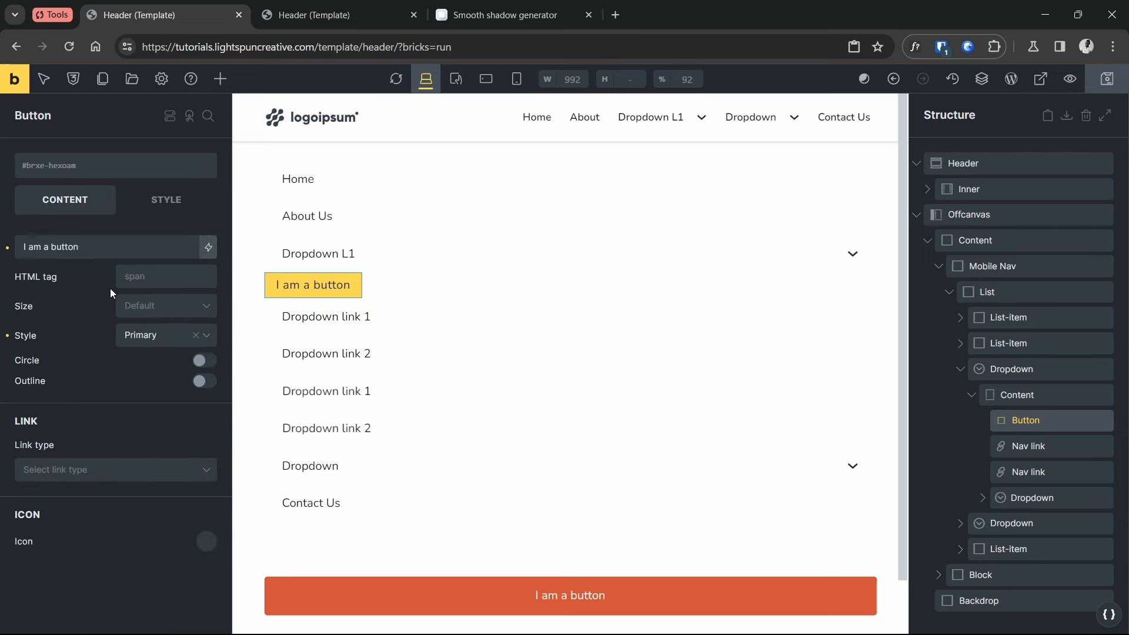
pyautogui.moveTo(85, 247); pyautogui.dragTo(2, 250)
pyautogui.write('Back')
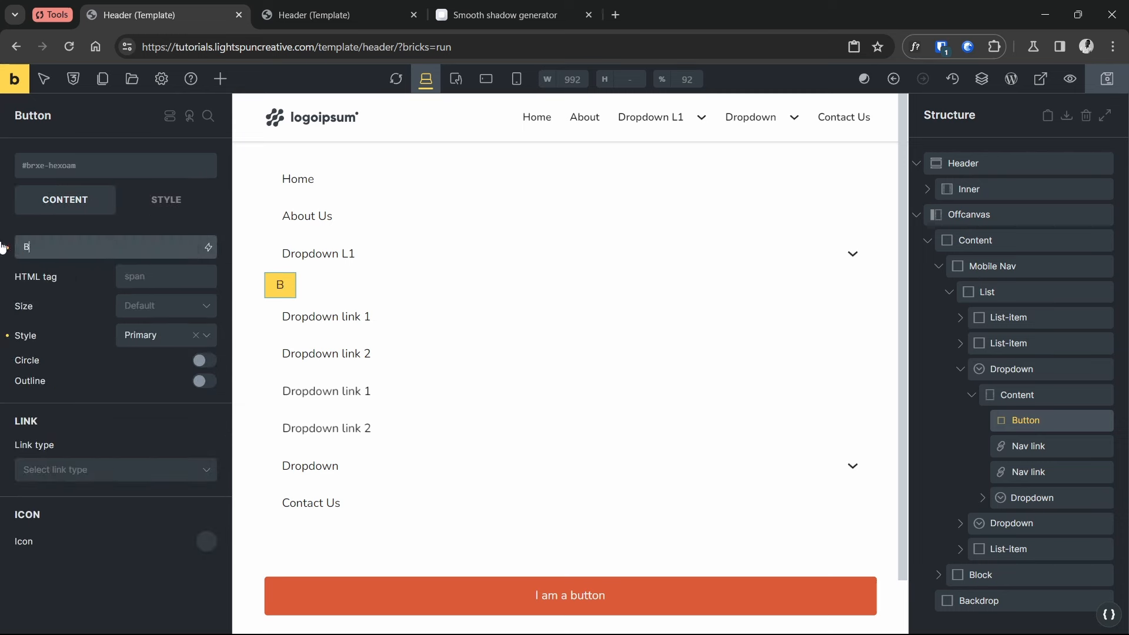
pyautogui.click(150, 277)
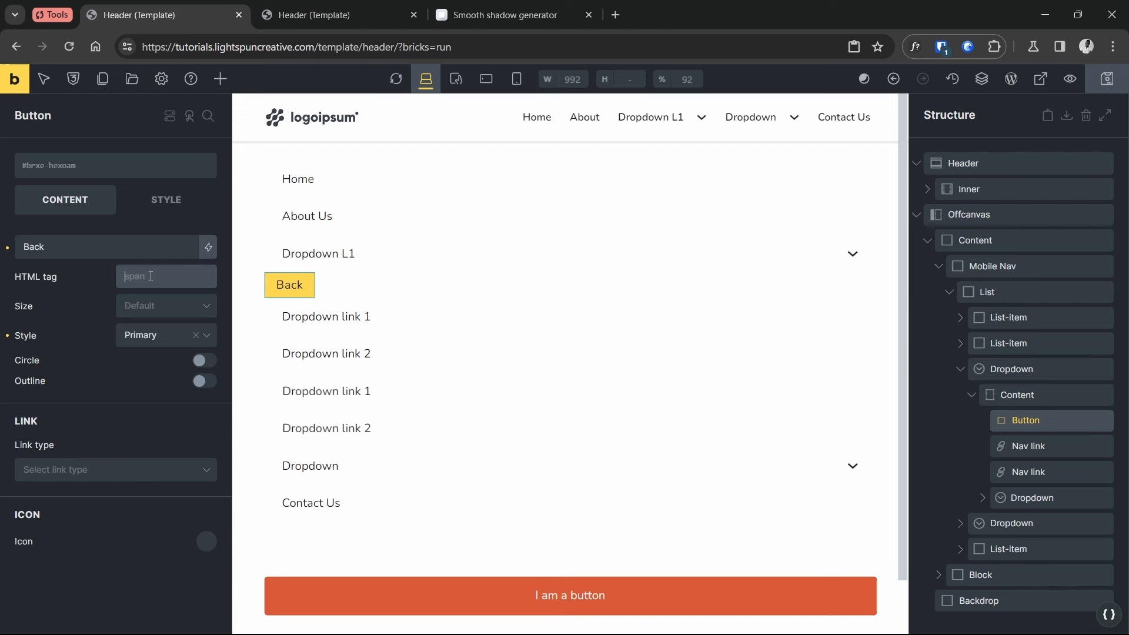
pyautogui.write('button')
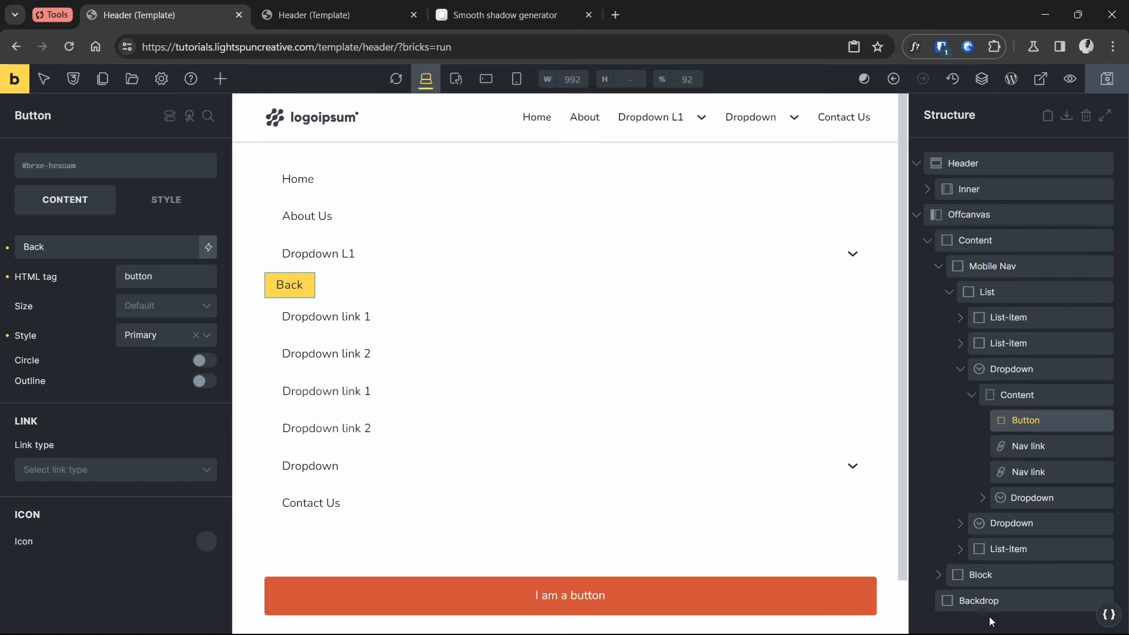
# Add a Code element at the end of the structure and replace its sample code with the copied simulateButtonClick script
pyautogui.click(223, 85)
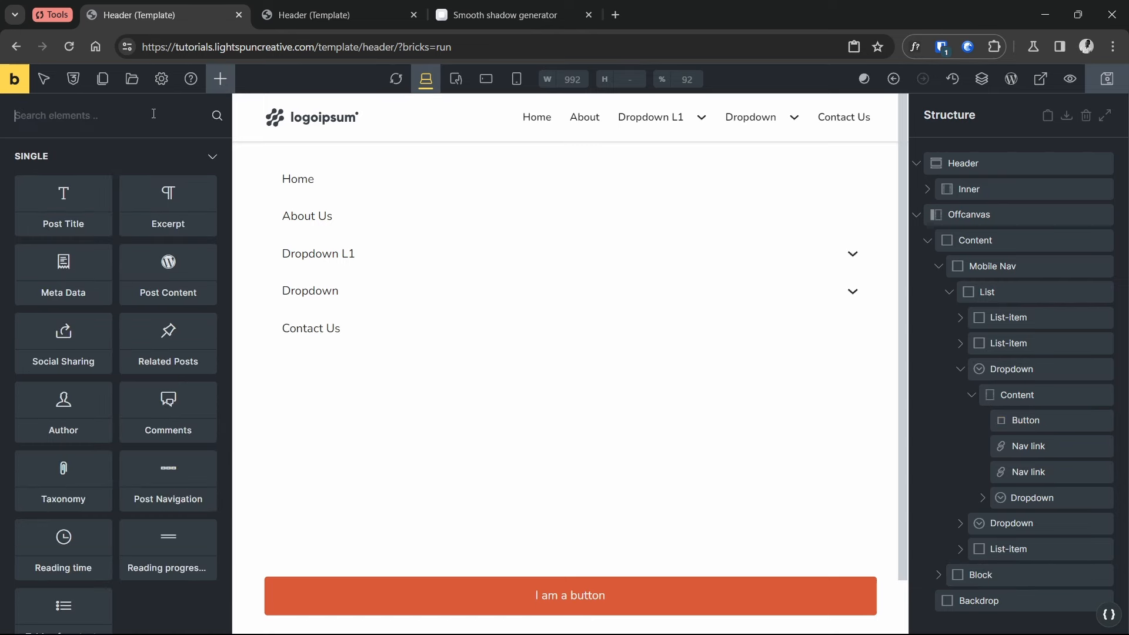
pyautogui.write('cod')
pyautogui.moveTo(65, 154); pyautogui.dragTo(962, 600)
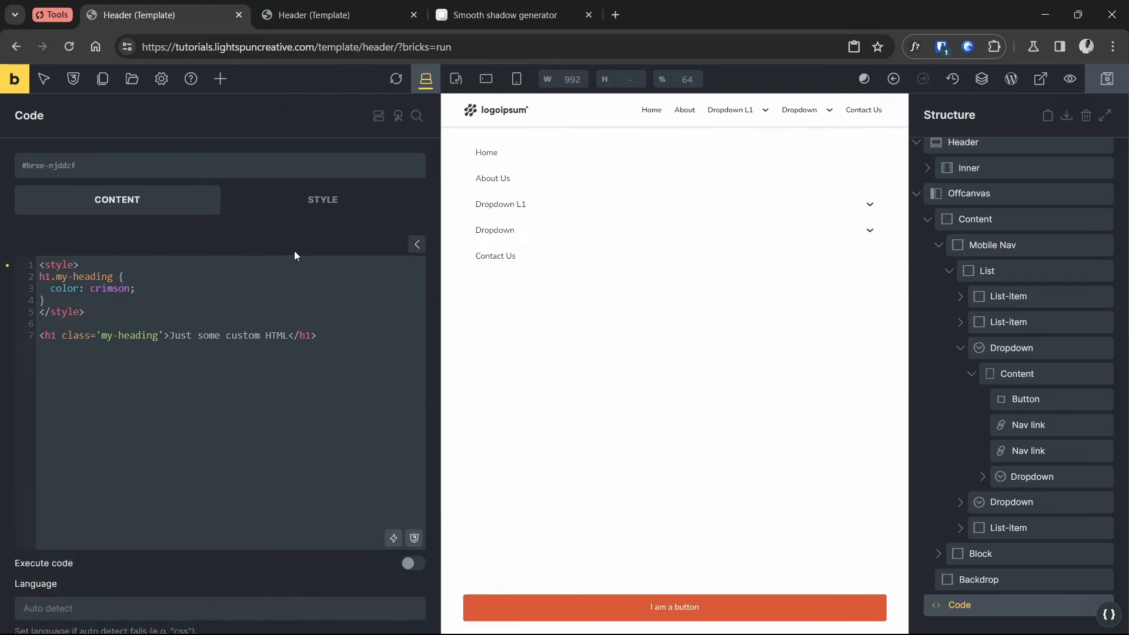
pyautogui.hotkey('ctrl', 'a')
pyautogui.press('BackSpace')
pyautogui.press('super+v')
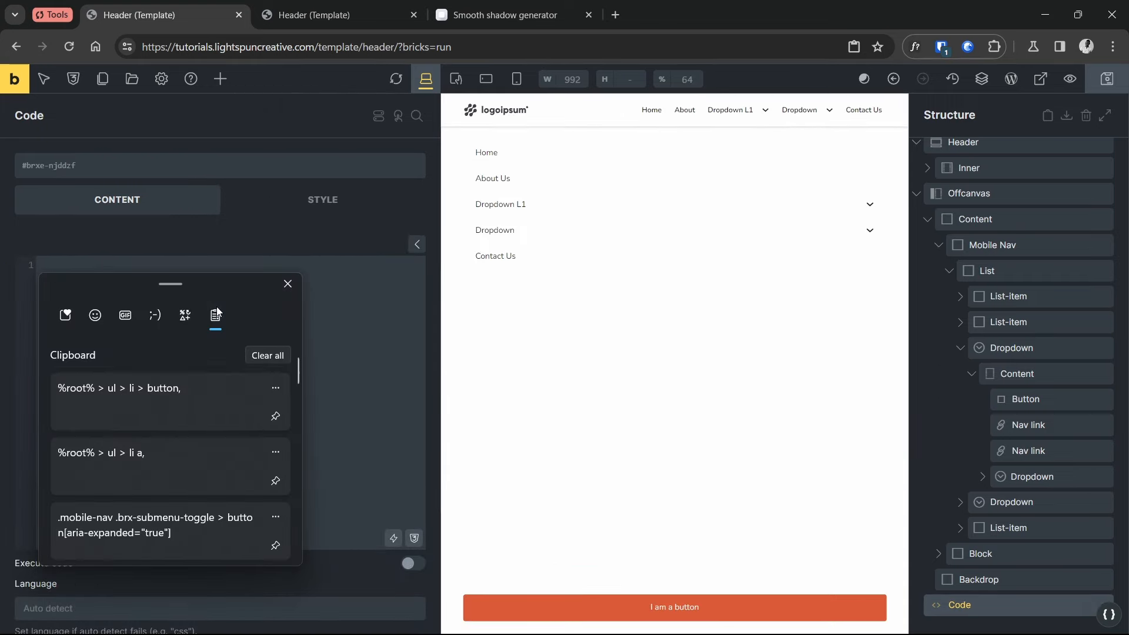
pyautogui.scroll(-1, 167, 510)
pyautogui.moveTo(101, 277); pyautogui.dragTo(199, 283)
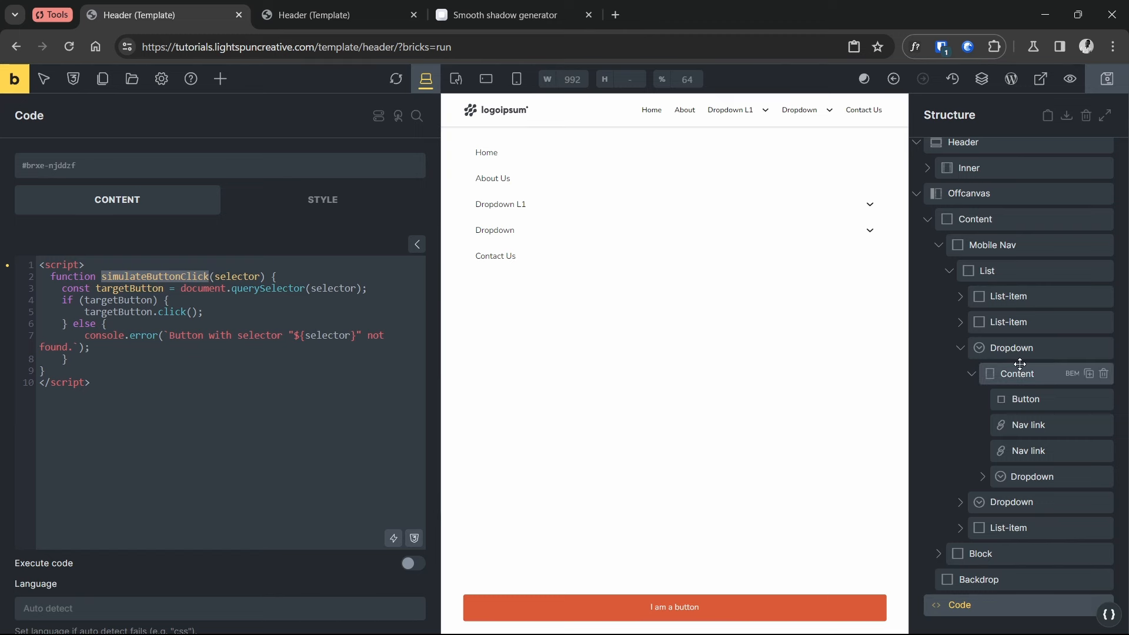
# Give the Back button in the first mobile dropdown the new class dropdown-back
pyautogui.click(1022, 396)
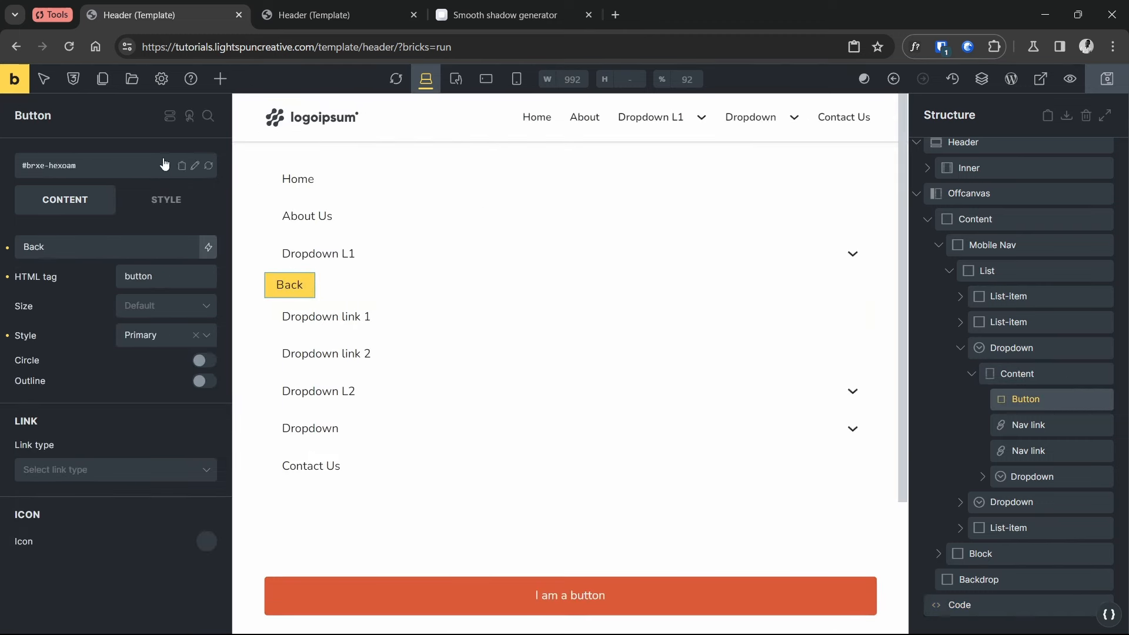
pyautogui.click(113, 175)
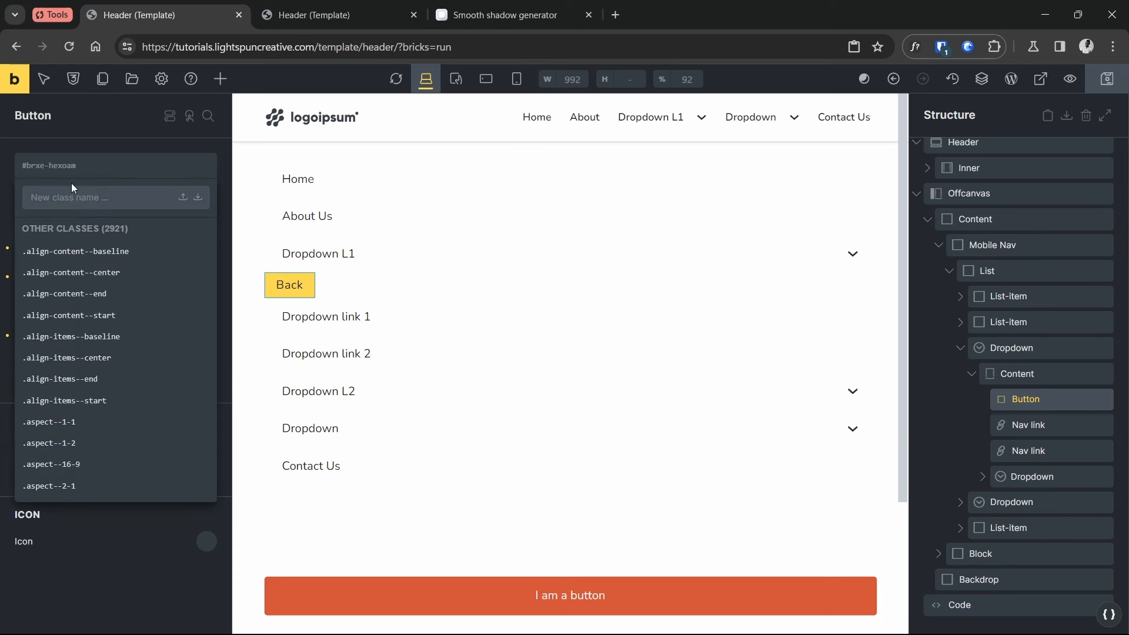
pyautogui.write('drop')
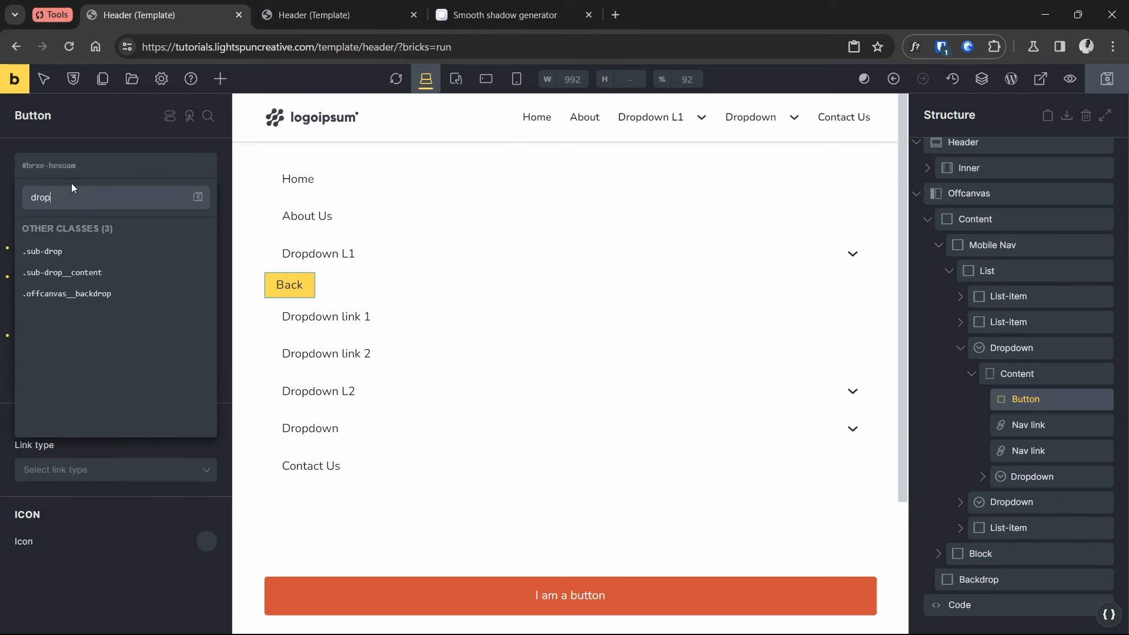
pyautogui.write('down-back')
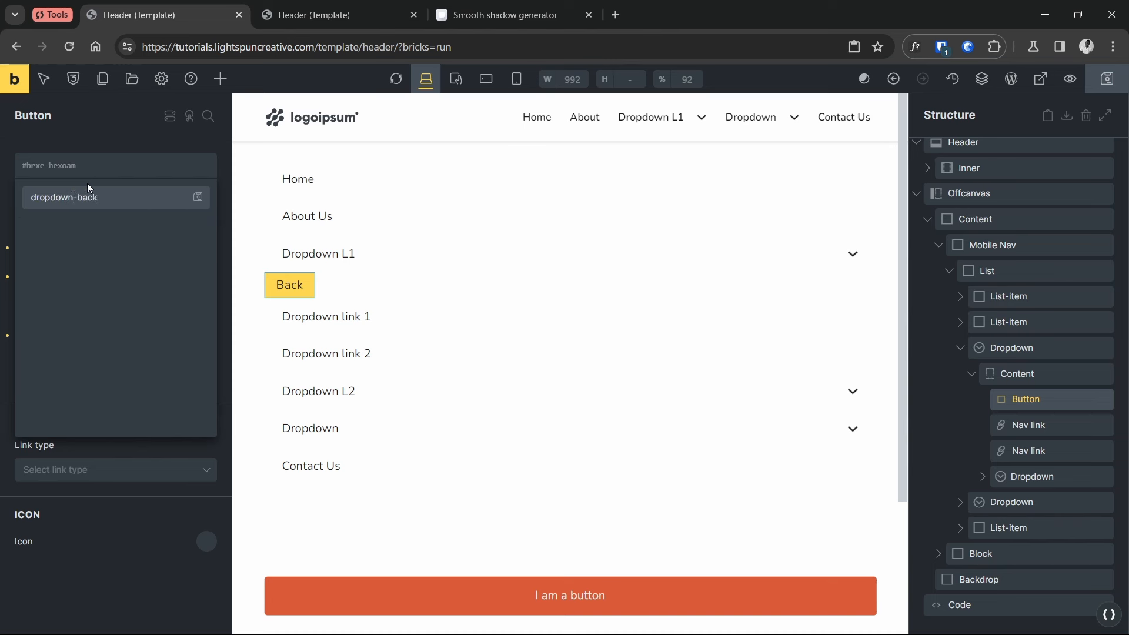
pyautogui.press('Return')
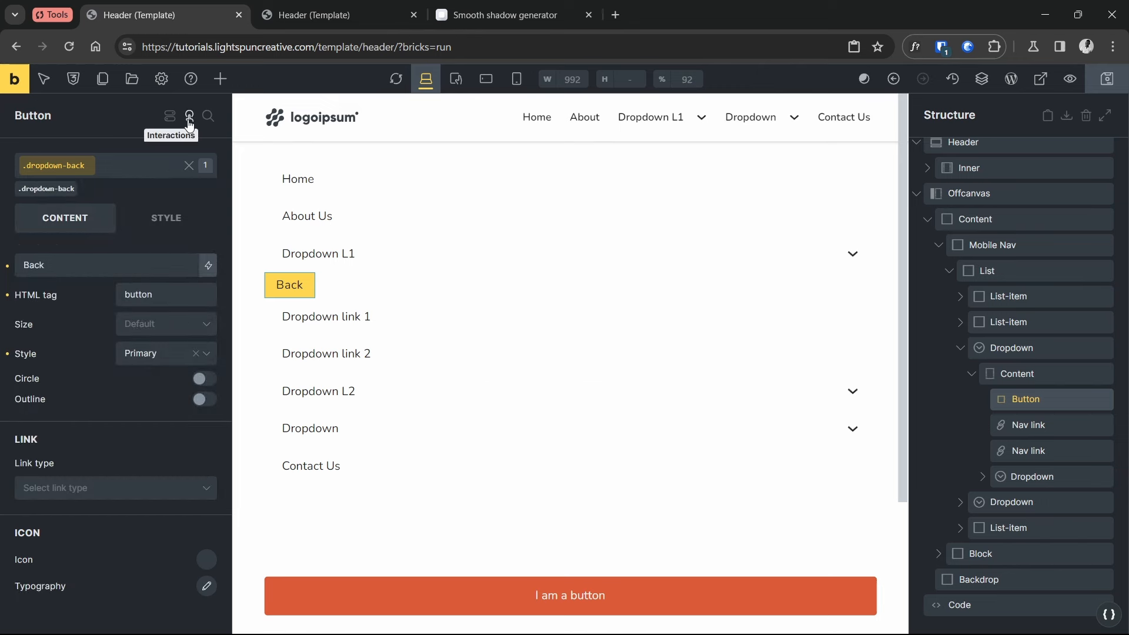
# Add a Click interaction to the Back button that runs the JavaScript function simulateButtonClick, with one argument item
pyautogui.click(190, 117)
pyautogui.click(191, 156)
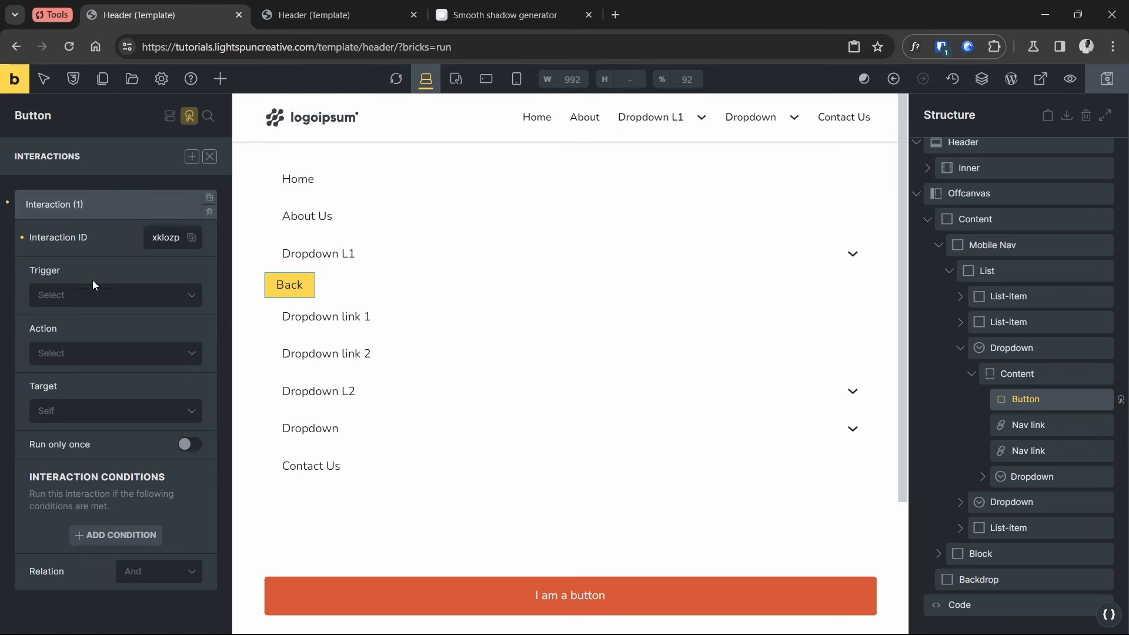
pyautogui.click(92, 296)
pyautogui.click(80, 343)
pyautogui.click(104, 353)
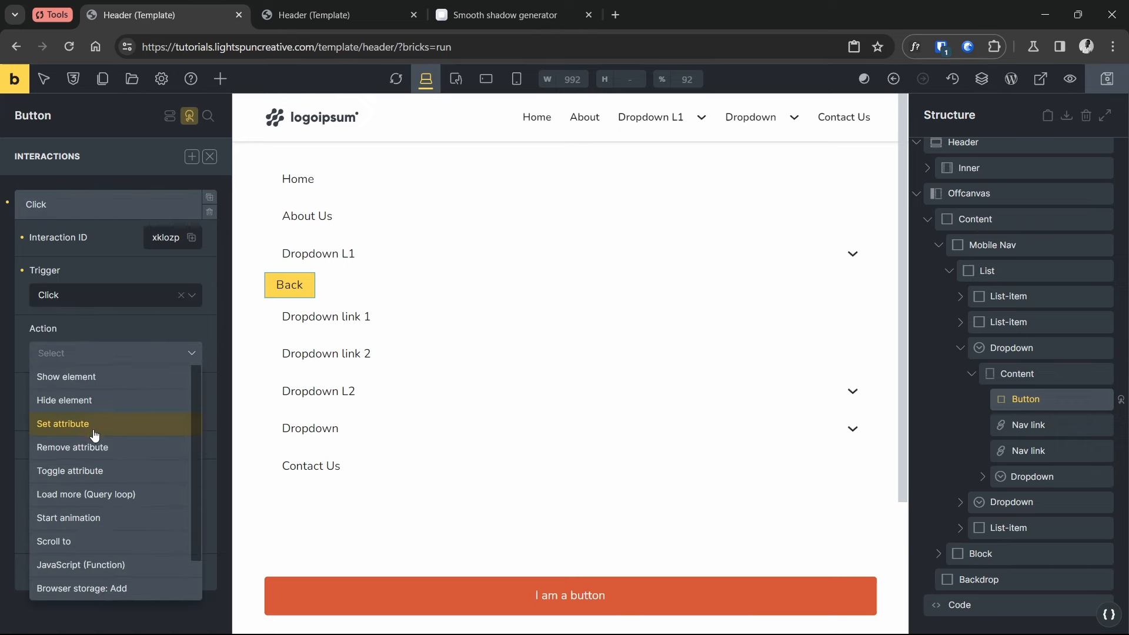
pyautogui.click(101, 566)
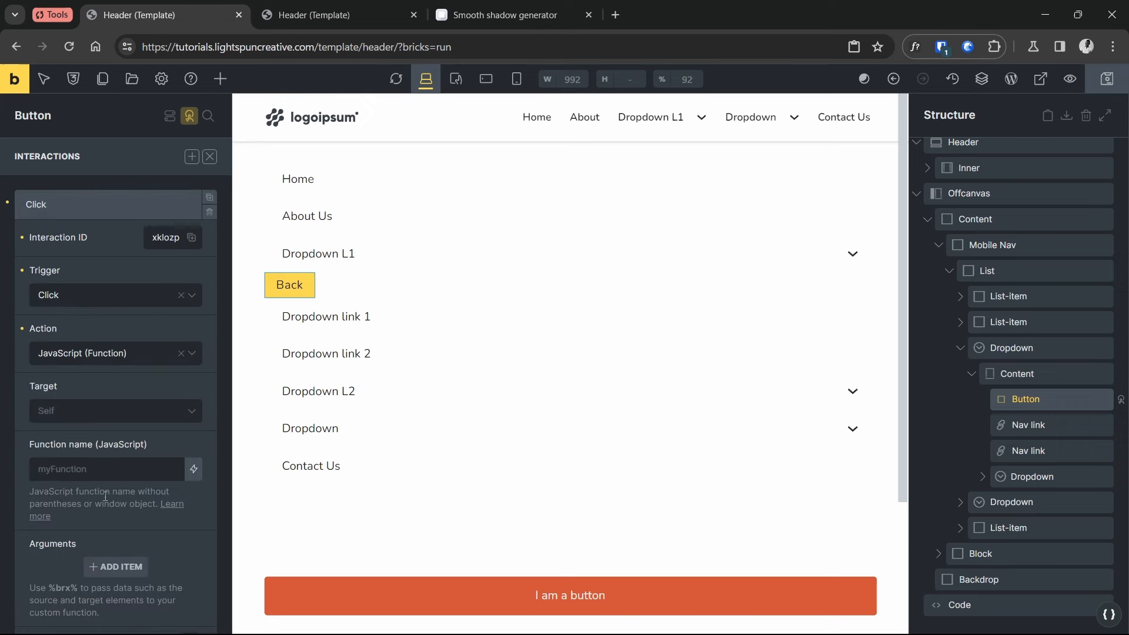
pyautogui.click(83, 472)
pyautogui.write('simulateButtonClick')
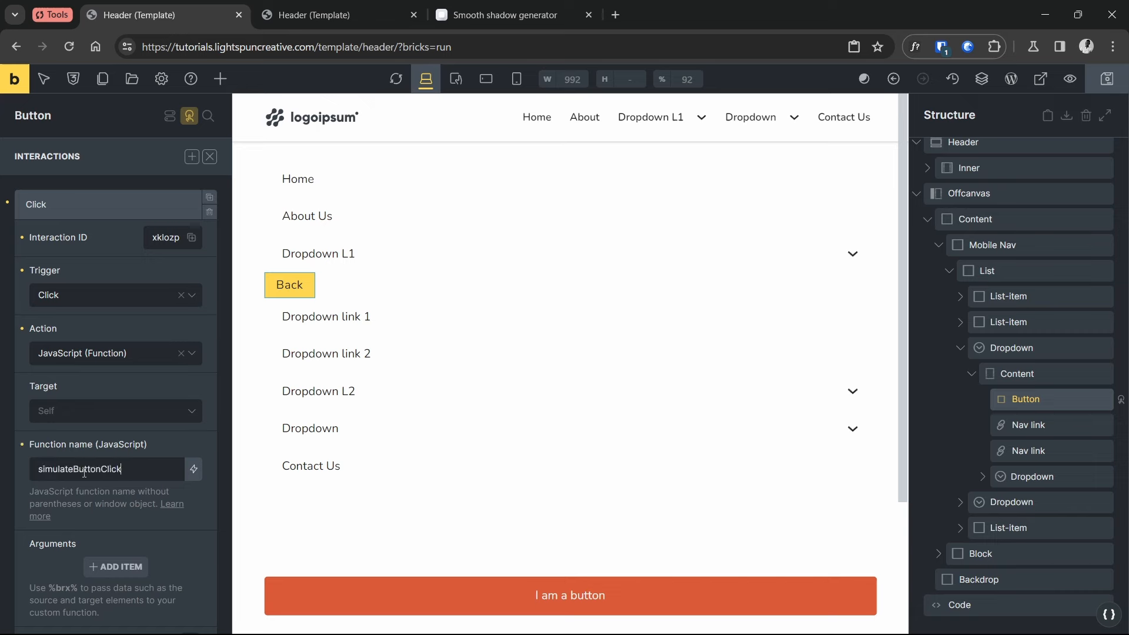
pyautogui.click(116, 567)
pyautogui.scroll(-1, 132, 470)
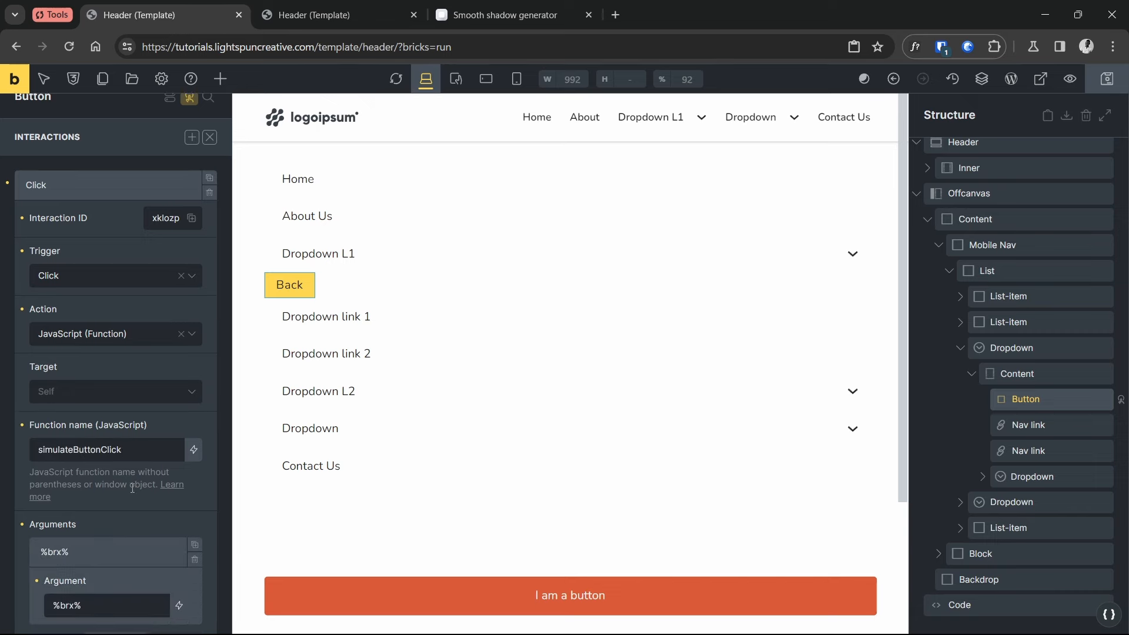
# Open Dropdown L1 in the mobile preview and examine how its toggle button's aria-expanded attribute changes in the markup
pyautogui.click(320, 16)
pyautogui.click(453, 139)
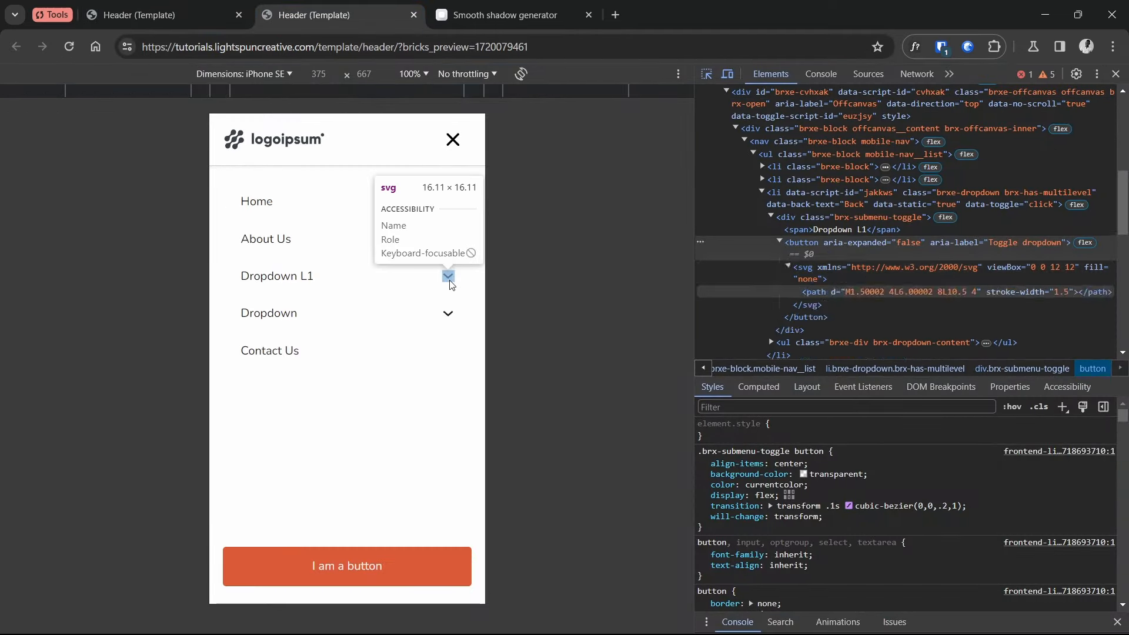
pyautogui.click(804, 266)
pyautogui.click(789, 246)
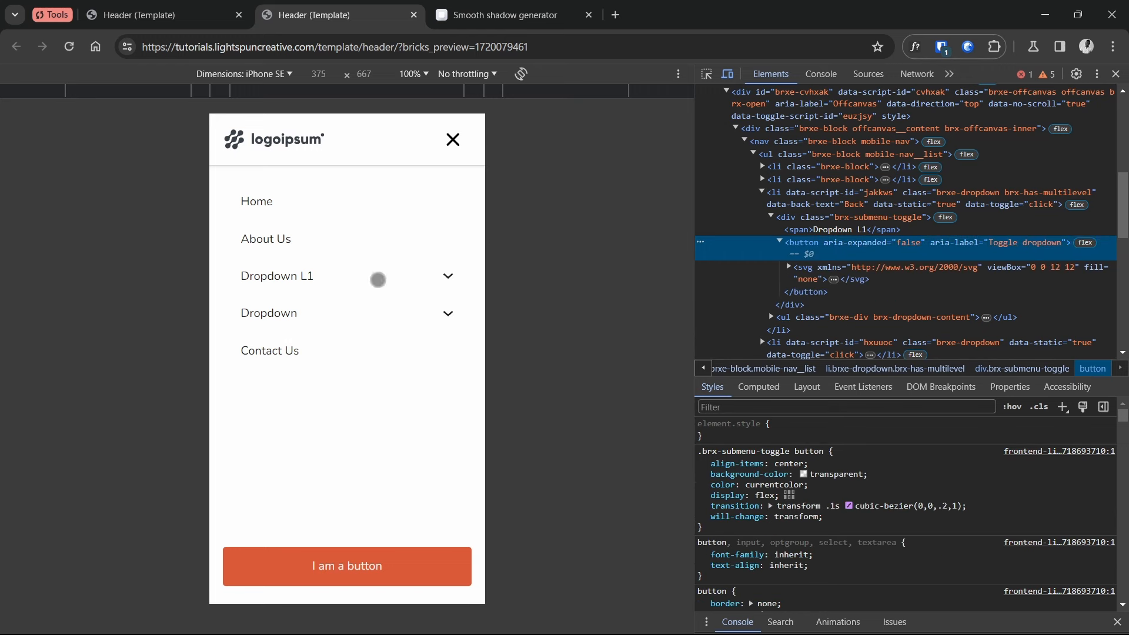
pyautogui.click(379, 278)
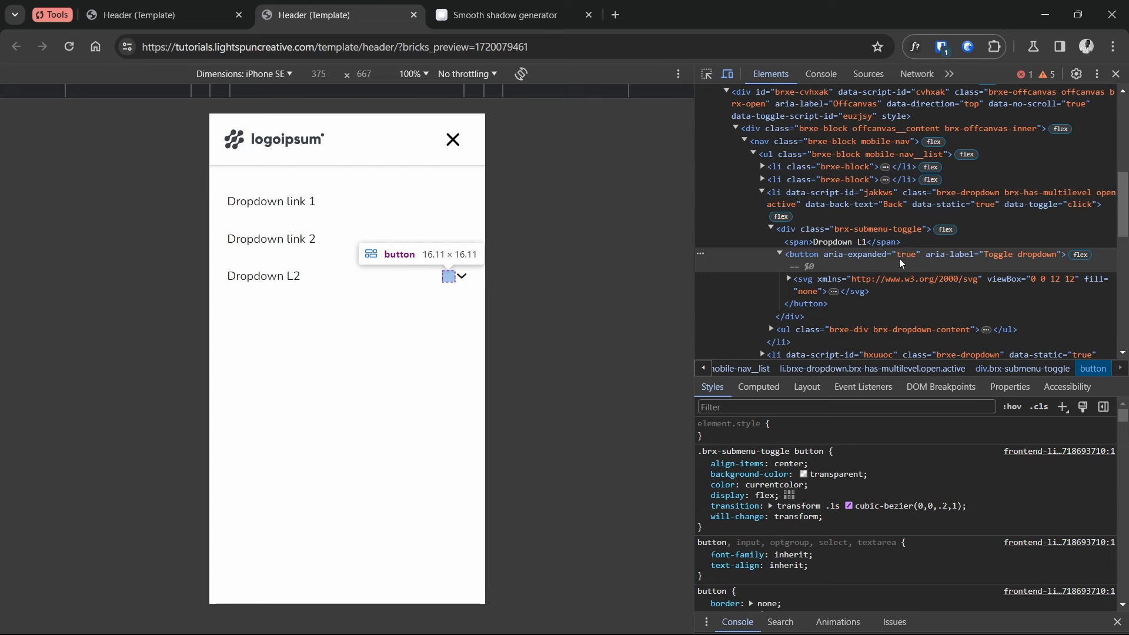
# Save the header template in the builder and return to the iPhone SE preview
pyautogui.hotkey('ctrl', 'pageup')
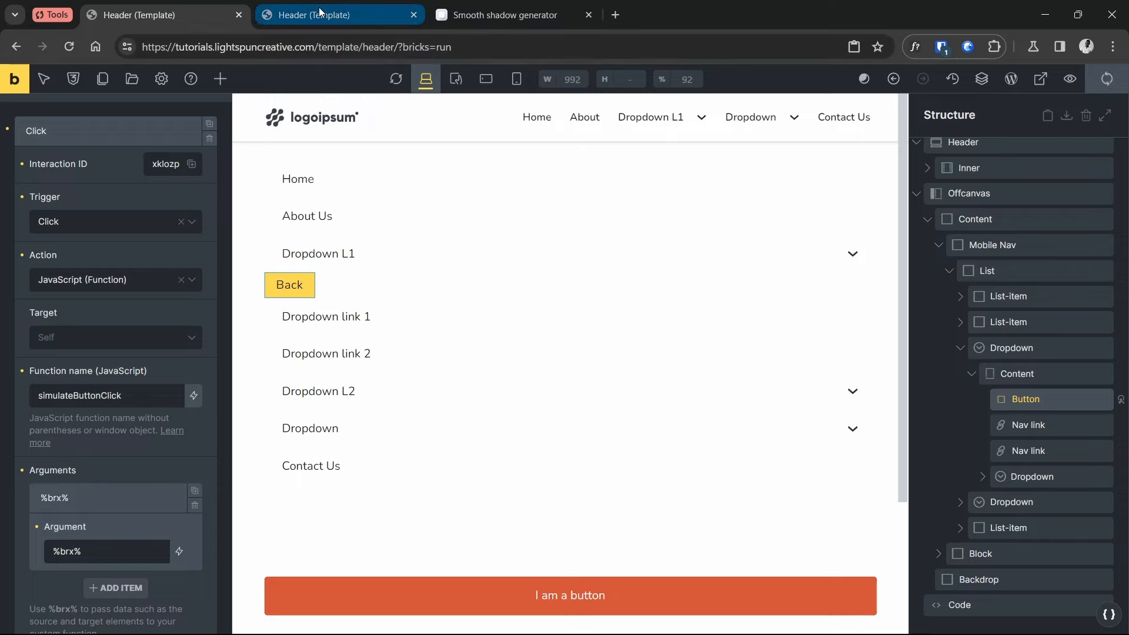
pyautogui.hotkey('ctrl', 's')
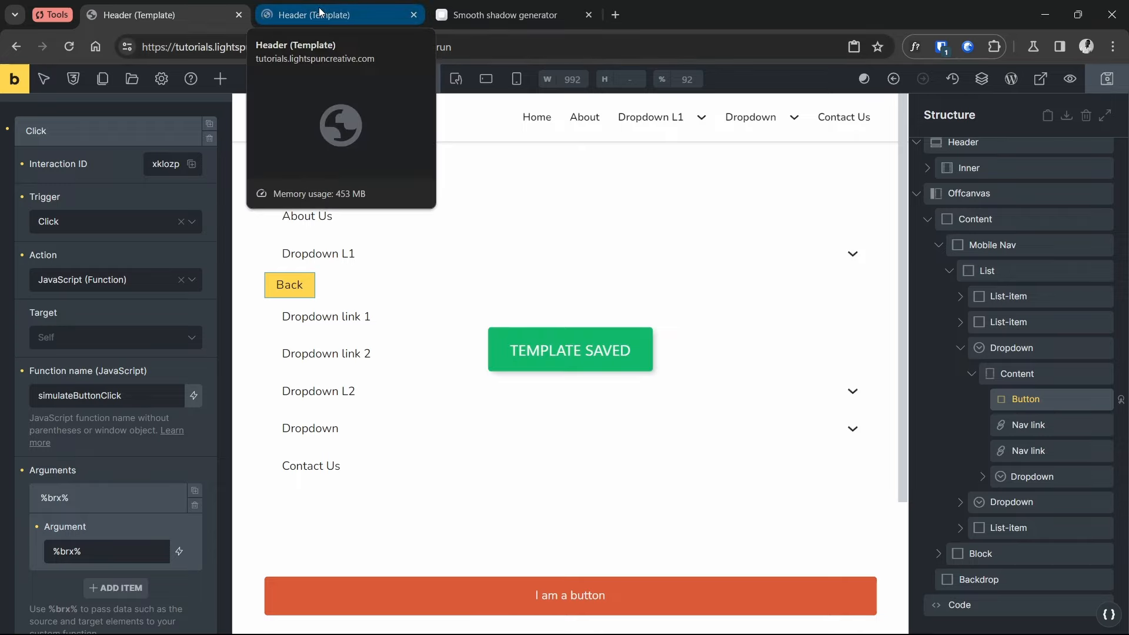
pyautogui.click(321, 12)
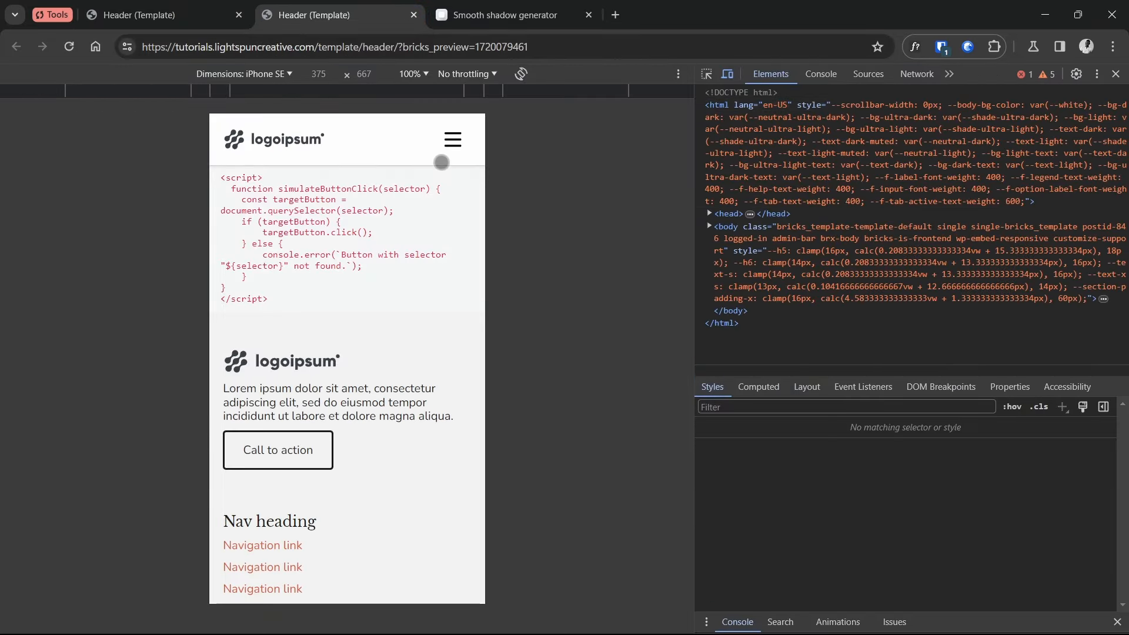
# Turn on Execute code and Render without wrapper for the Code element, leaving Suppress PHP errors off
pyautogui.hotkey('ctrl', 'pageup')
pyautogui.click(991, 608)
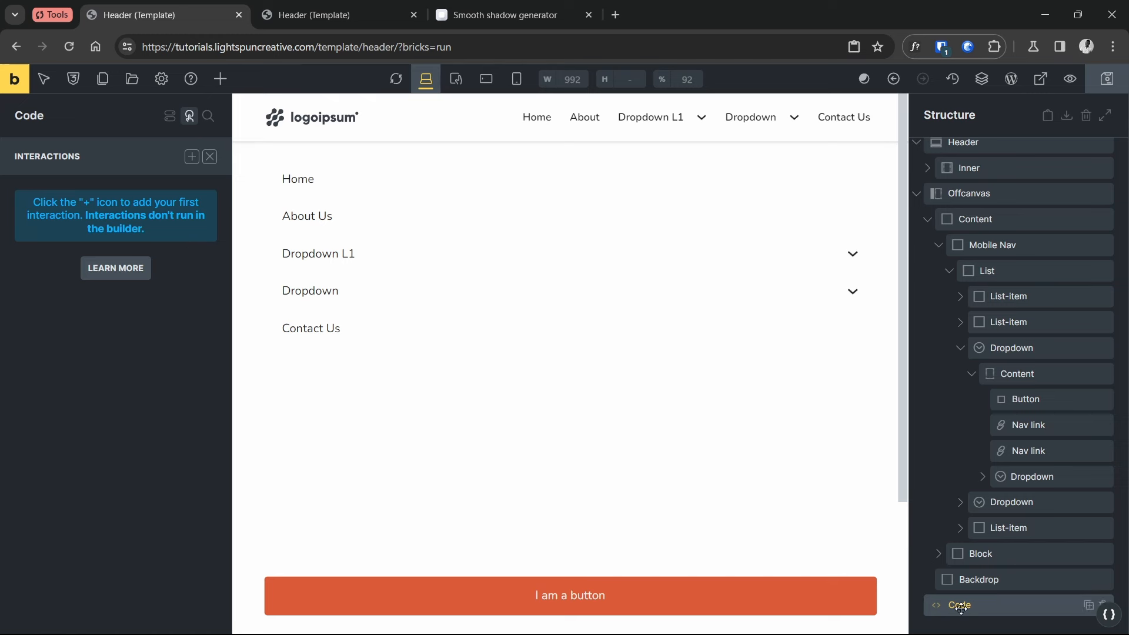
pyautogui.click(189, 116)
pyautogui.click(202, 419)
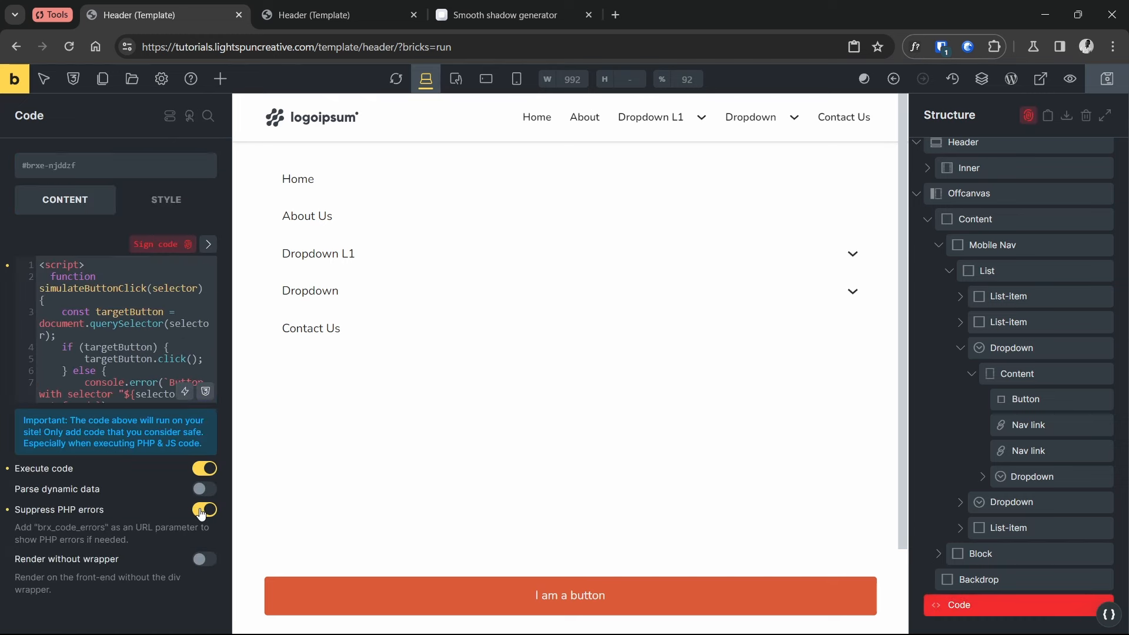
pyautogui.click(204, 559)
# Sign the Code element's script and save the header template, returning to the mobile preview
pyautogui.click(155, 244)
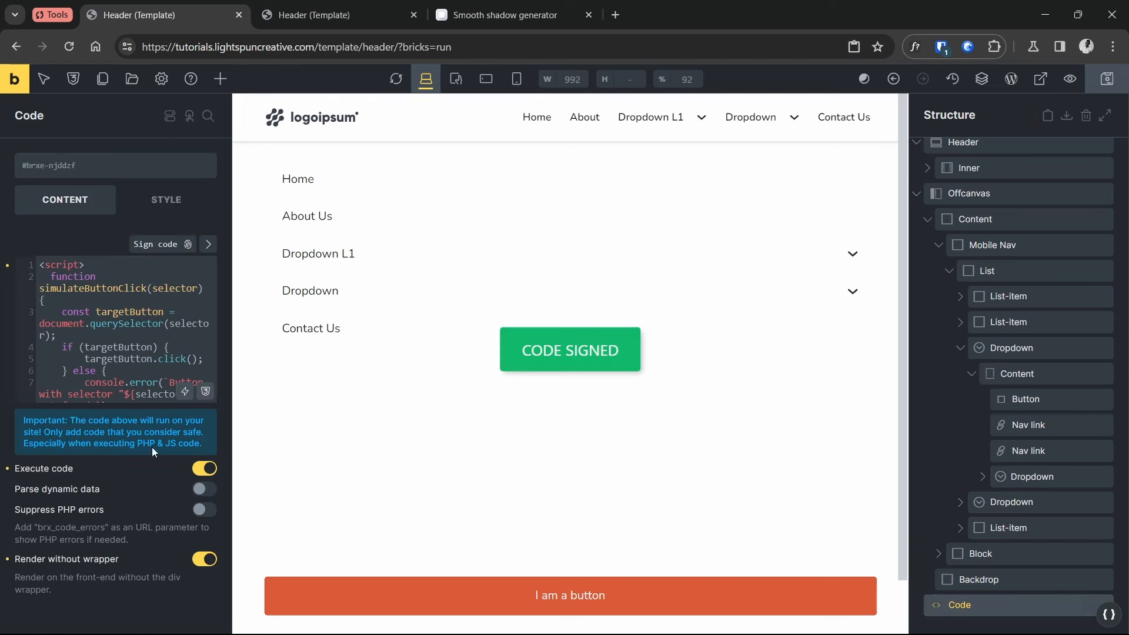
pyautogui.click(1107, 79)
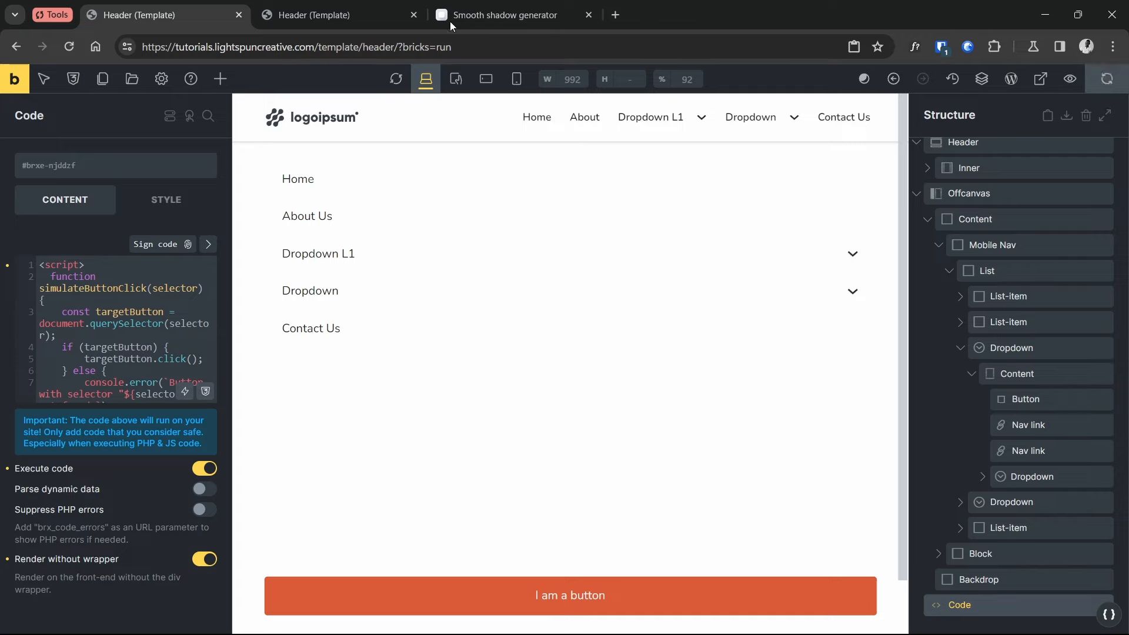
pyautogui.click(283, 10)
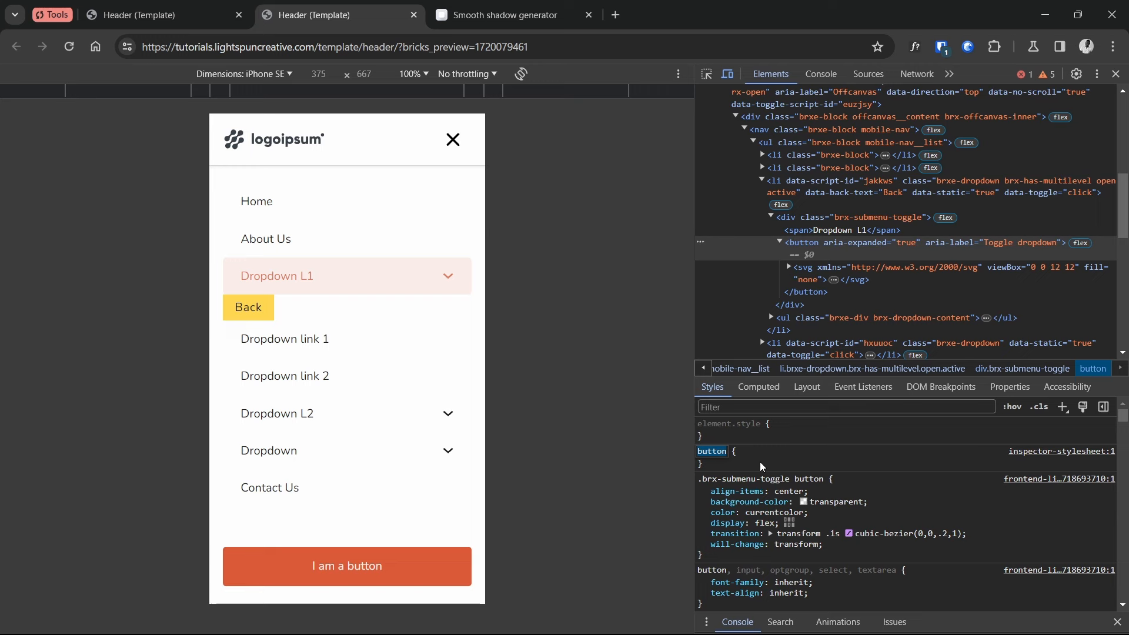
# Add a solid red 2px border to the test button rule in the preview's element styles
pyautogui.click(749, 454)
pyautogui.click(764, 456)
pyautogui.write('border')
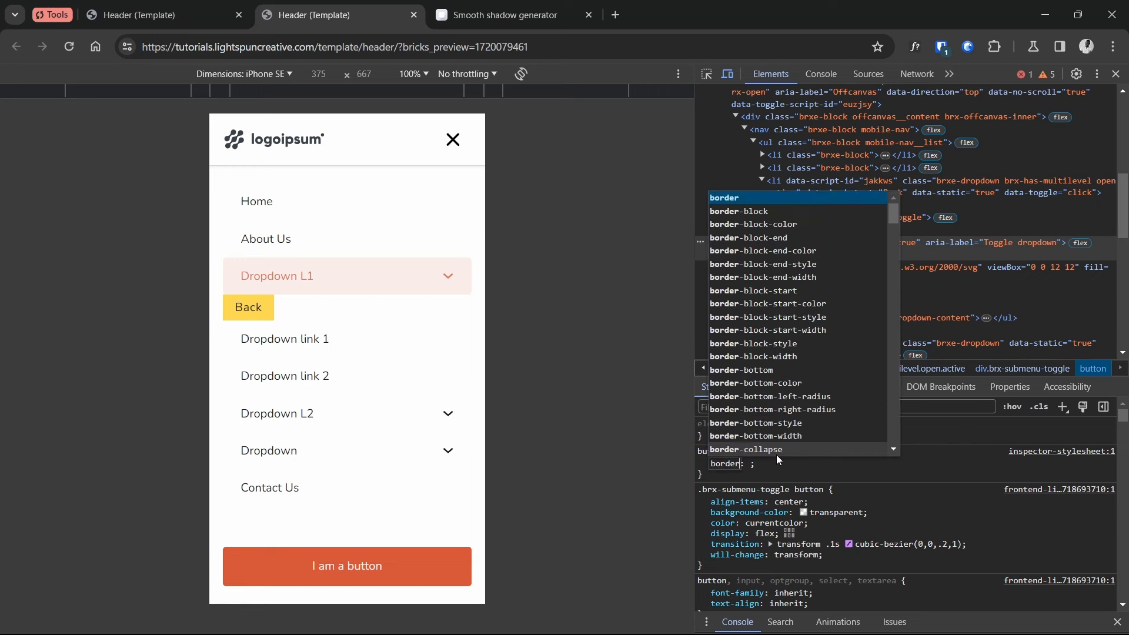
pyautogui.press('Tab')
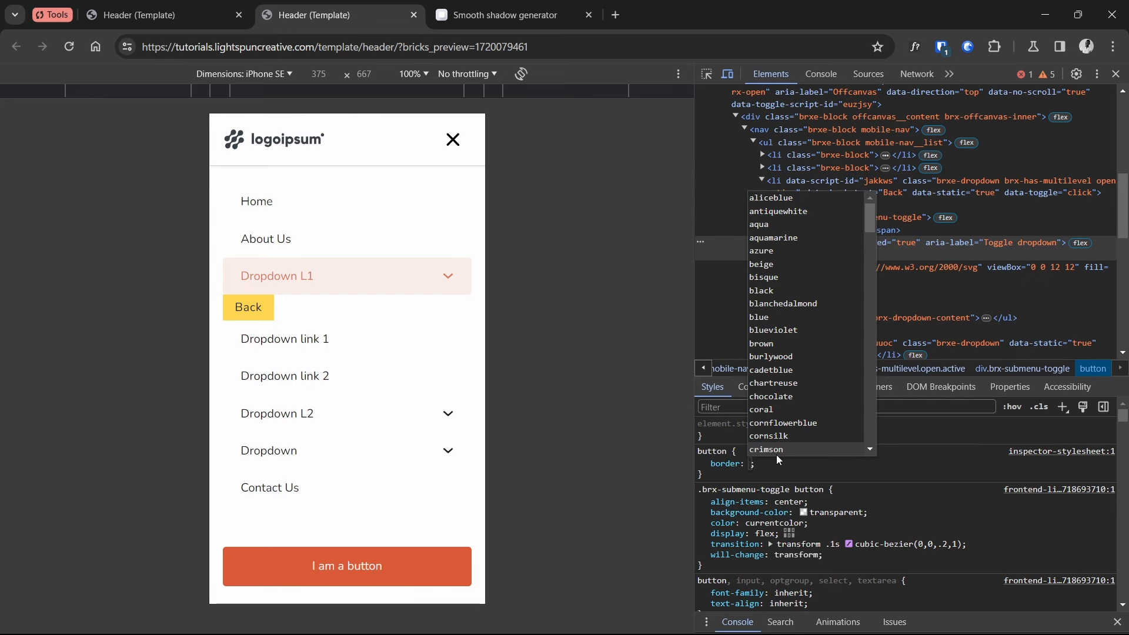
pyautogui.write('solid red 2px')
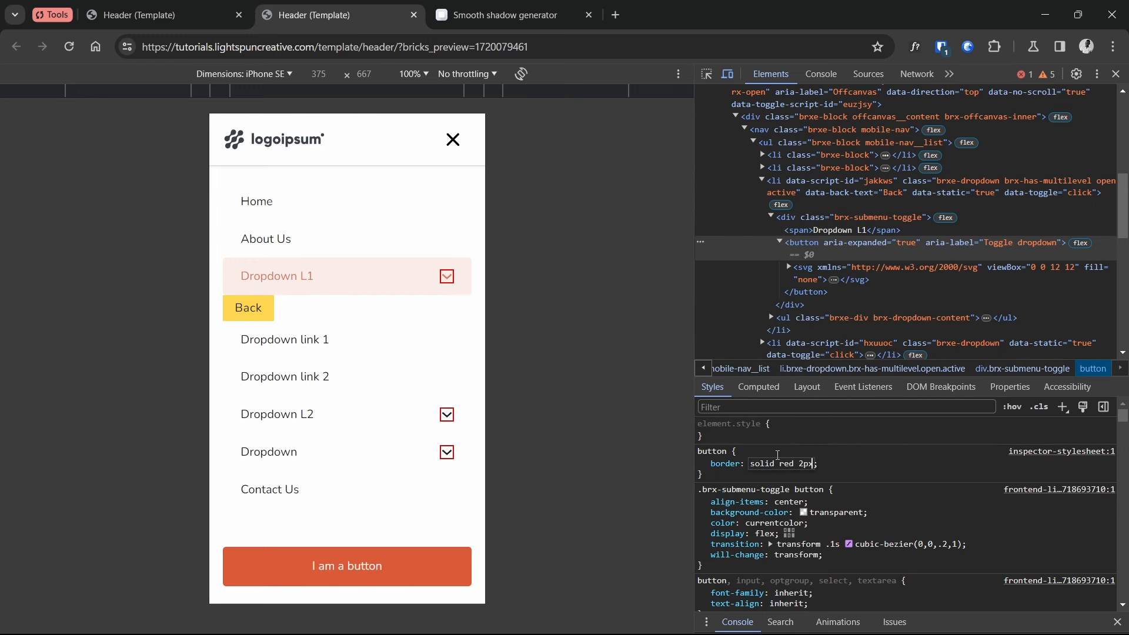
pyautogui.press('Return')
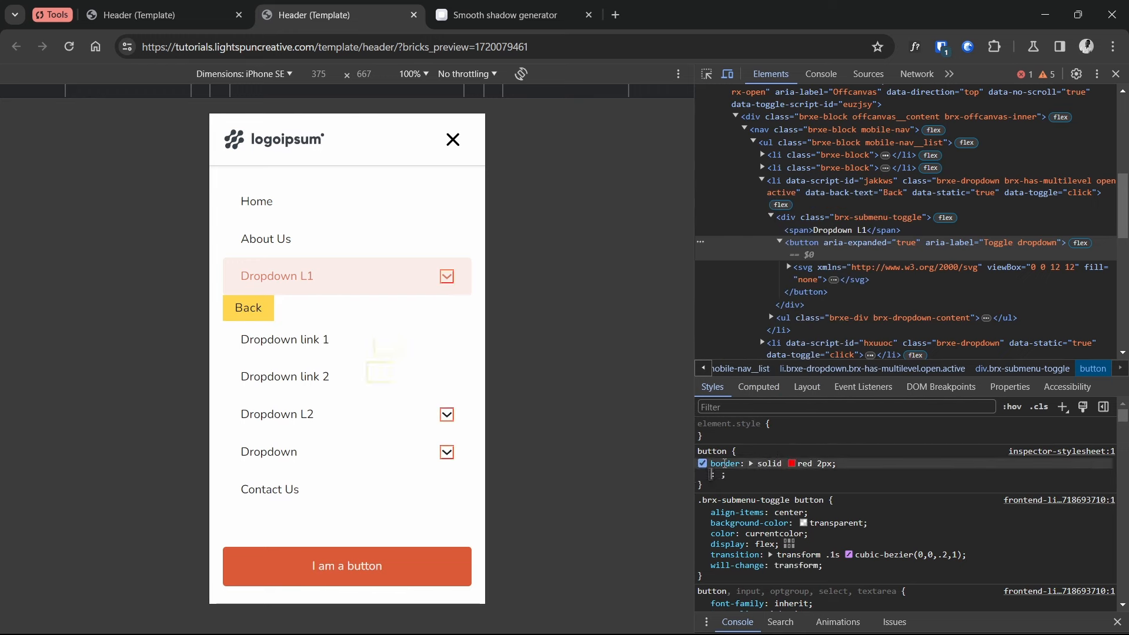
pyautogui.click(723, 451)
pyautogui.press('Home')
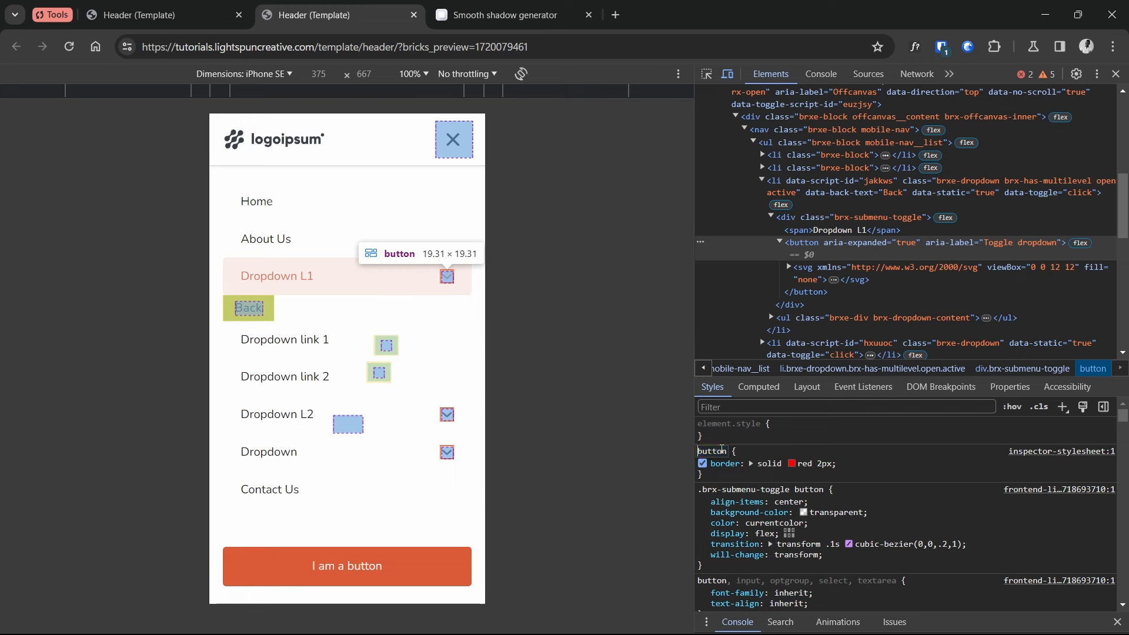
pyautogui.click(868, 217)
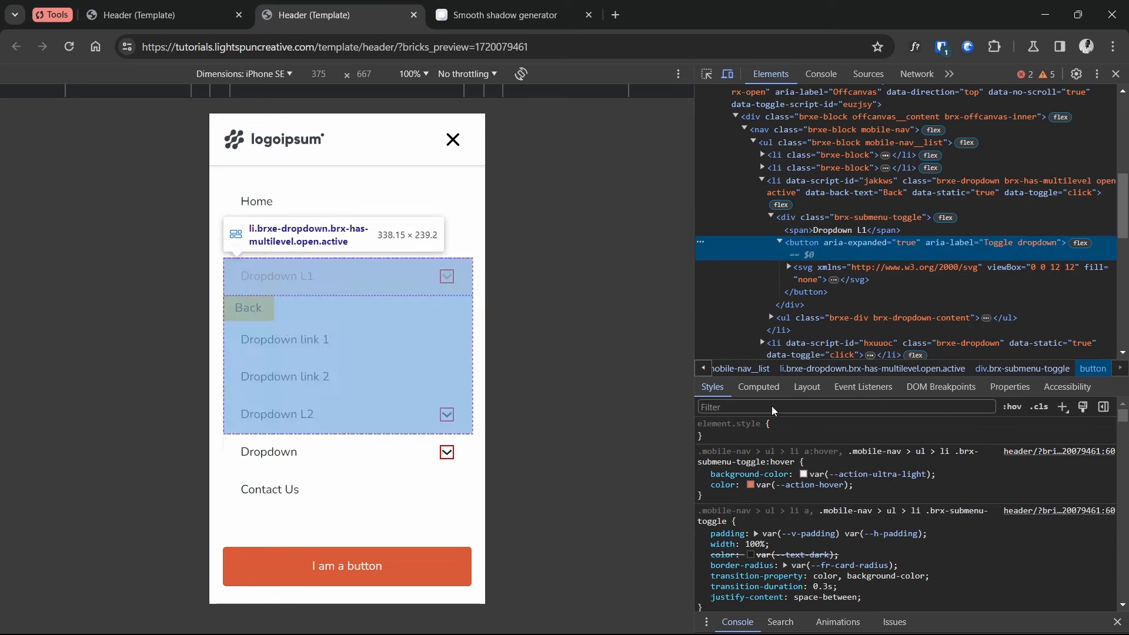
pyautogui.scroll(-3, 877, 466)
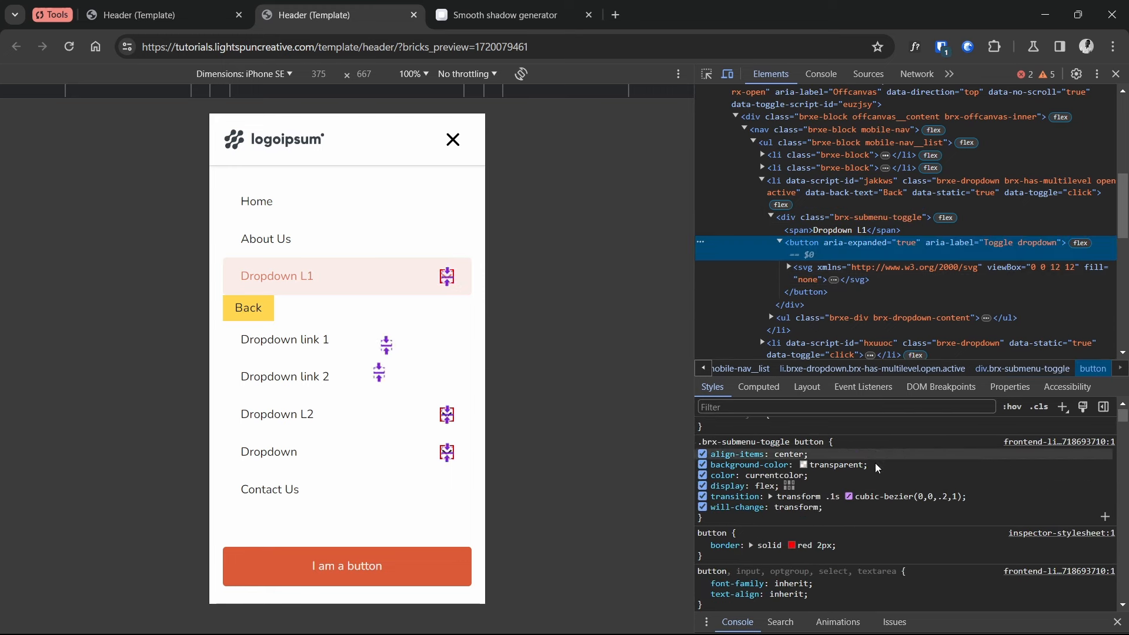
pyautogui.scroll(2, 900, 474)
pyautogui.click(1047, 472)
pyautogui.scroll(1, 1048, 471)
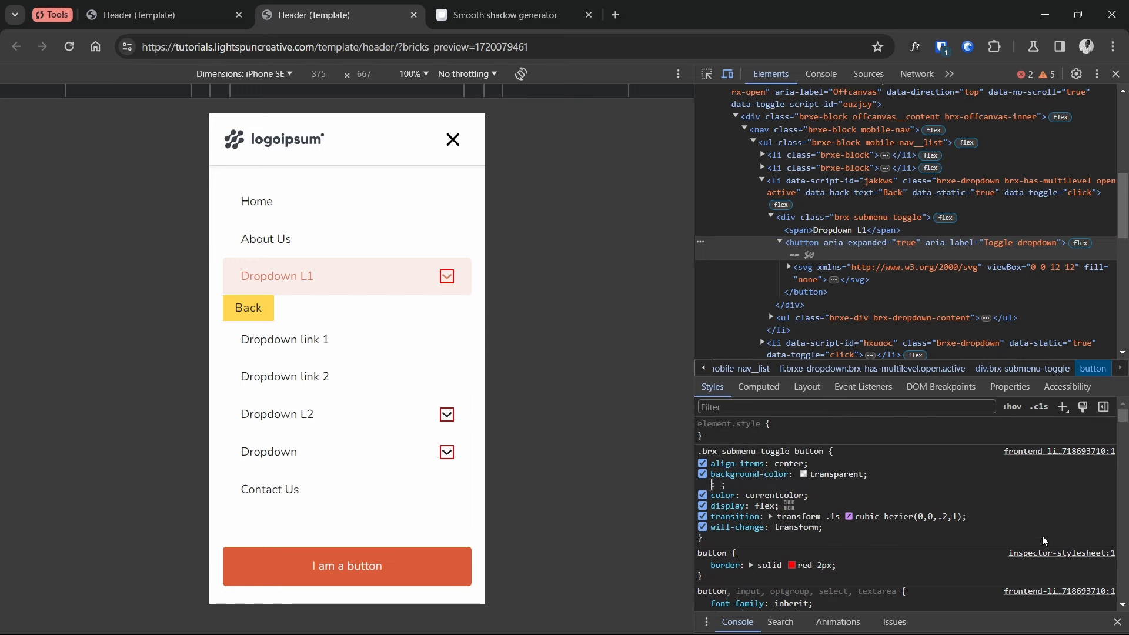
# Change the test rule's selector in the inspector stylesheet to .mobile-nav .brx-submenu-toggle > button
pyautogui.click(1044, 544)
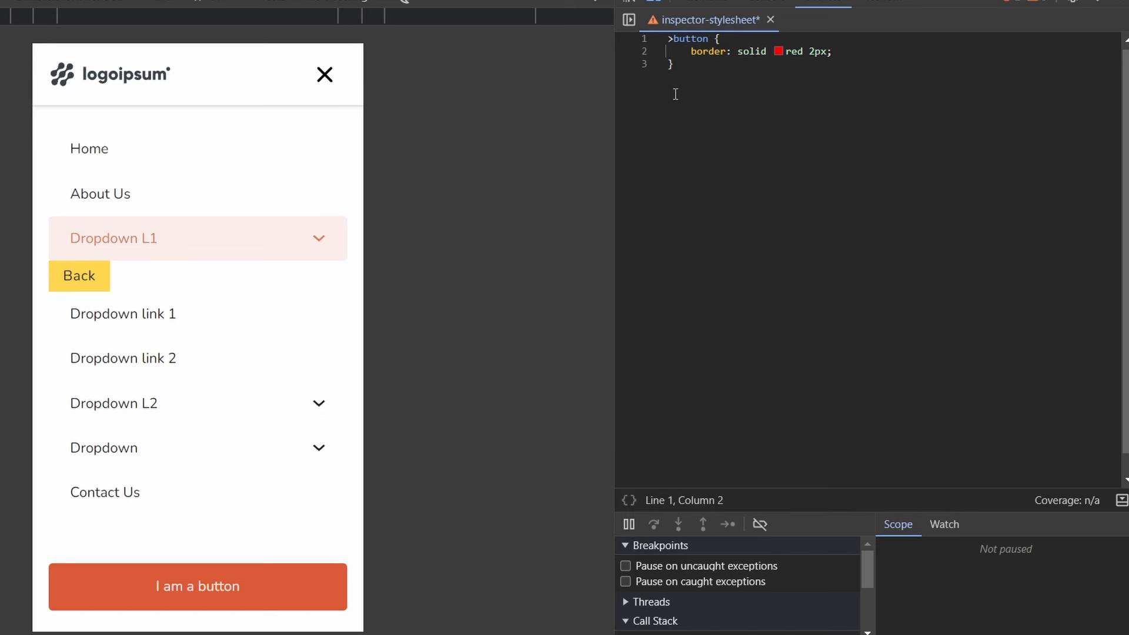
pyautogui.write('>')
pyautogui.write('brx-submenu-toggle')
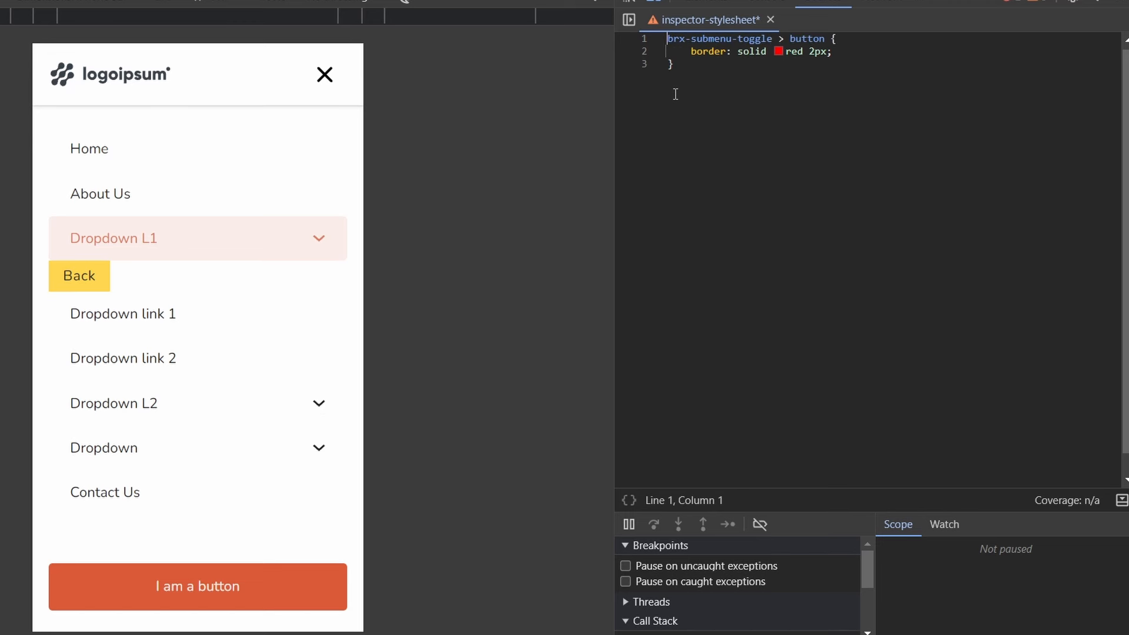
pyautogui.write('.')
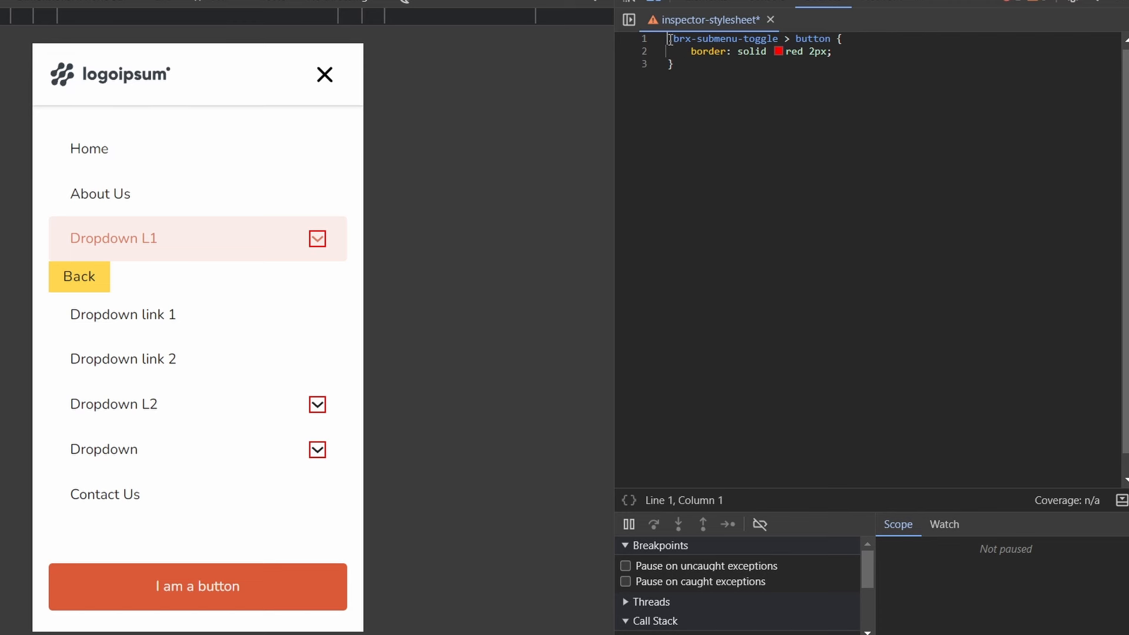
pyautogui.write('.mobile')
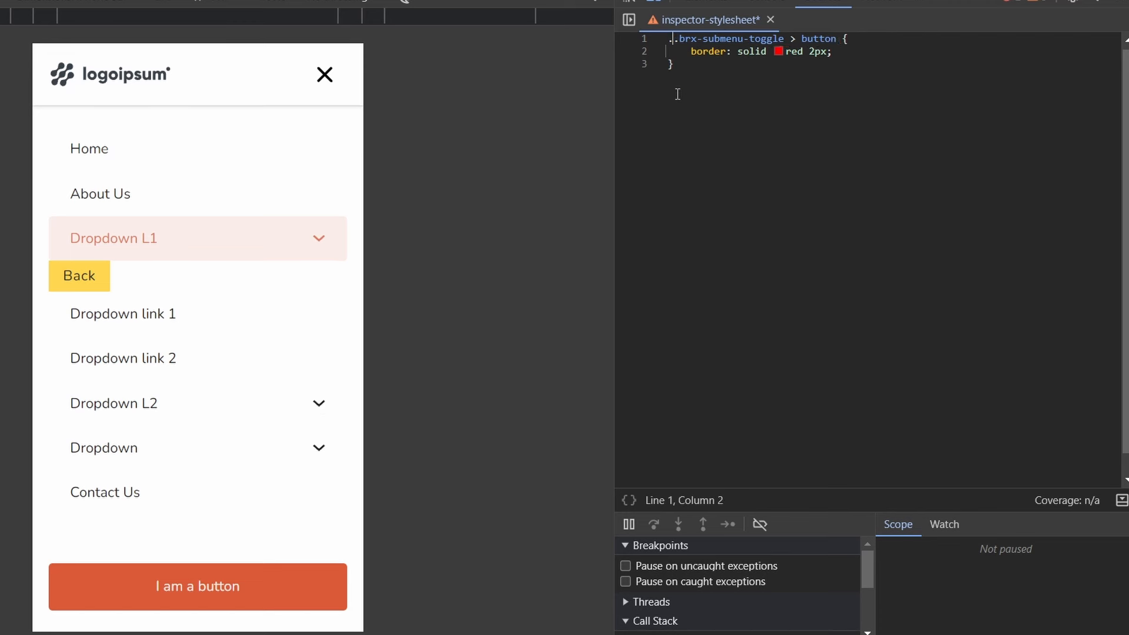
pyautogui.write('-nav')
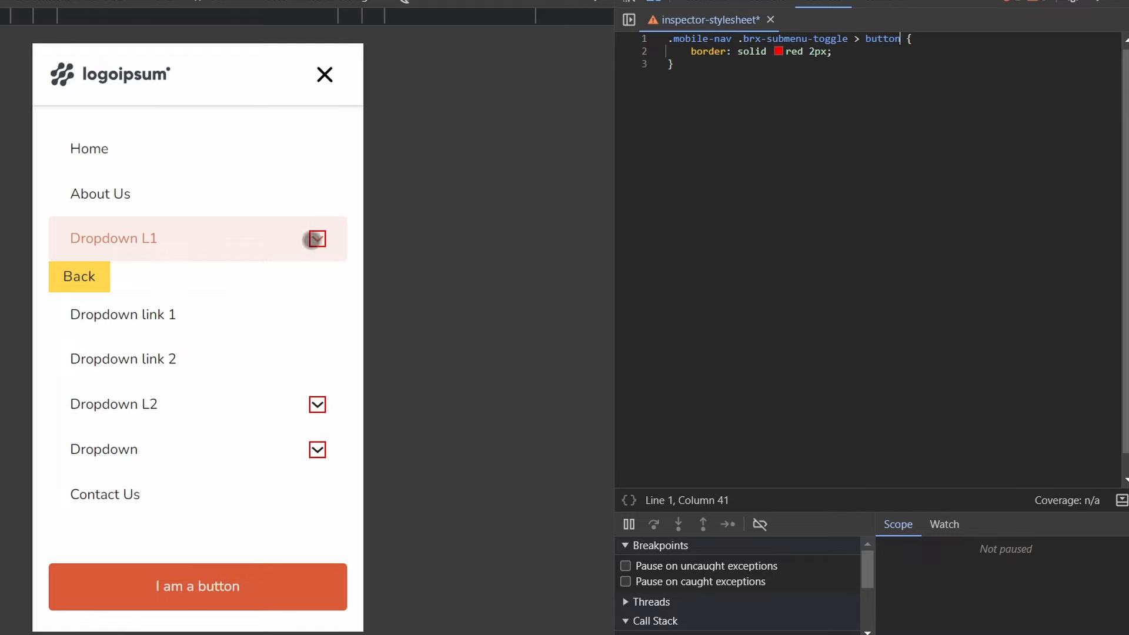
# Copy aria-expanded="true" from the Dropdown L1 toggle button's markup and append it in brackets to the test rule's button selector
pyautogui.click(722, 2)
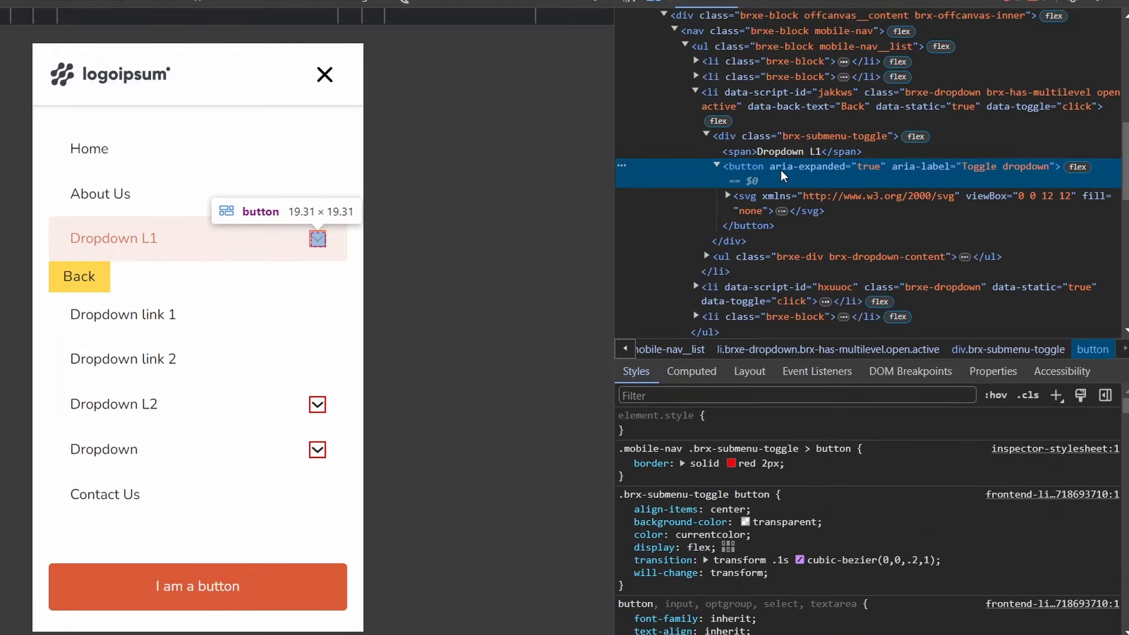
pyautogui.doubleClick(782, 171)
pyautogui.click(774, 171)
pyautogui.hotkey('ctrl', 'a')
pyautogui.hotkey('ctrl', 'c')
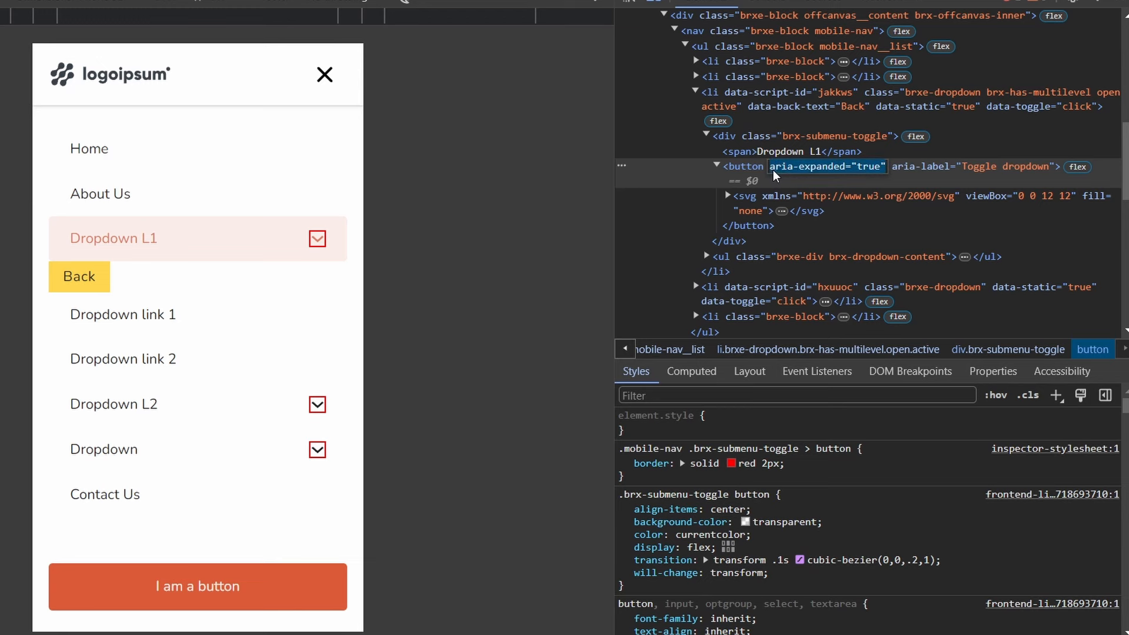
pyautogui.click(824, 3)
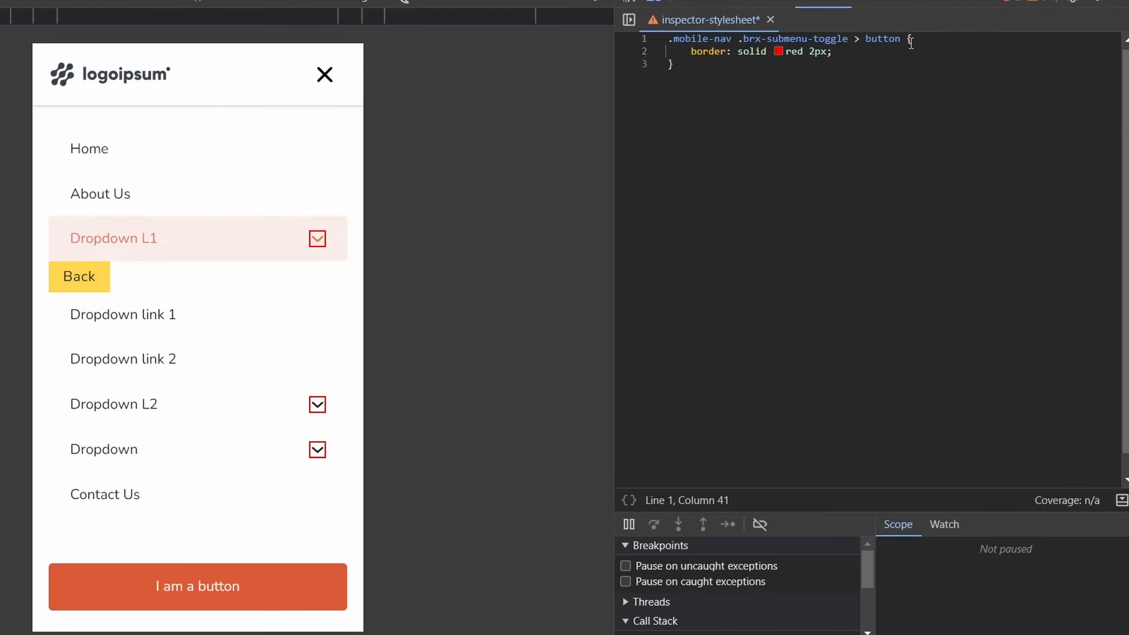
pyautogui.write('[]')
pyautogui.hotkey('ctrl', 'v')
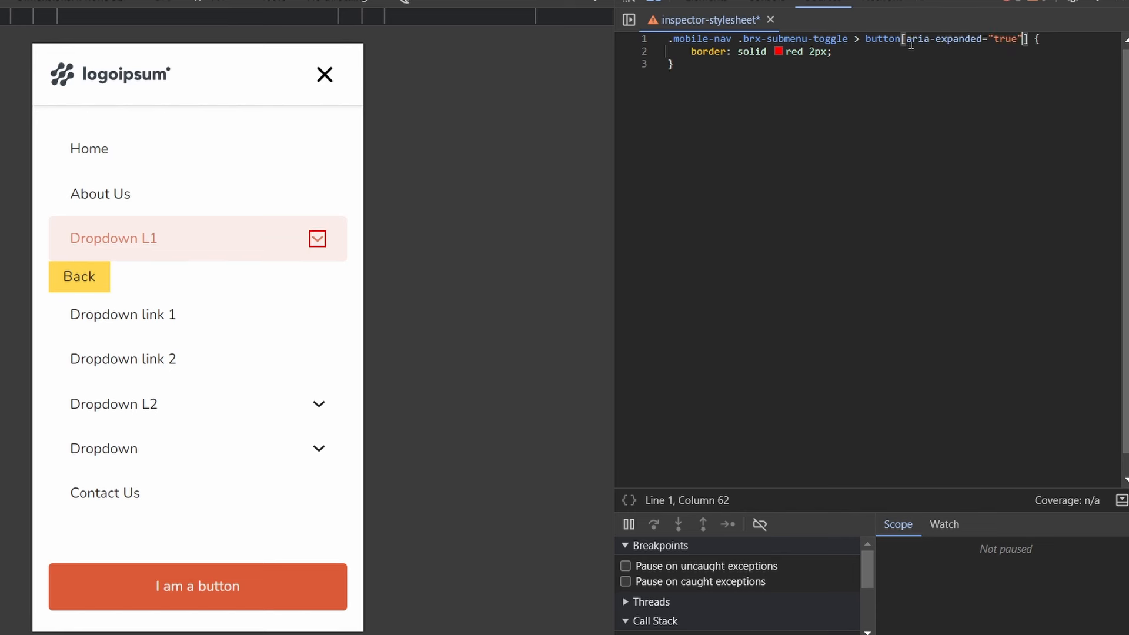
pyautogui.click(872, 90)
# Open and close Dropdown L1 and Dropdown in the mobile preview to check which toggle button the selector matches
pyautogui.click(317, 240)
pyautogui.click(318, 239)
pyautogui.click(318, 240)
pyautogui.click(314, 281)
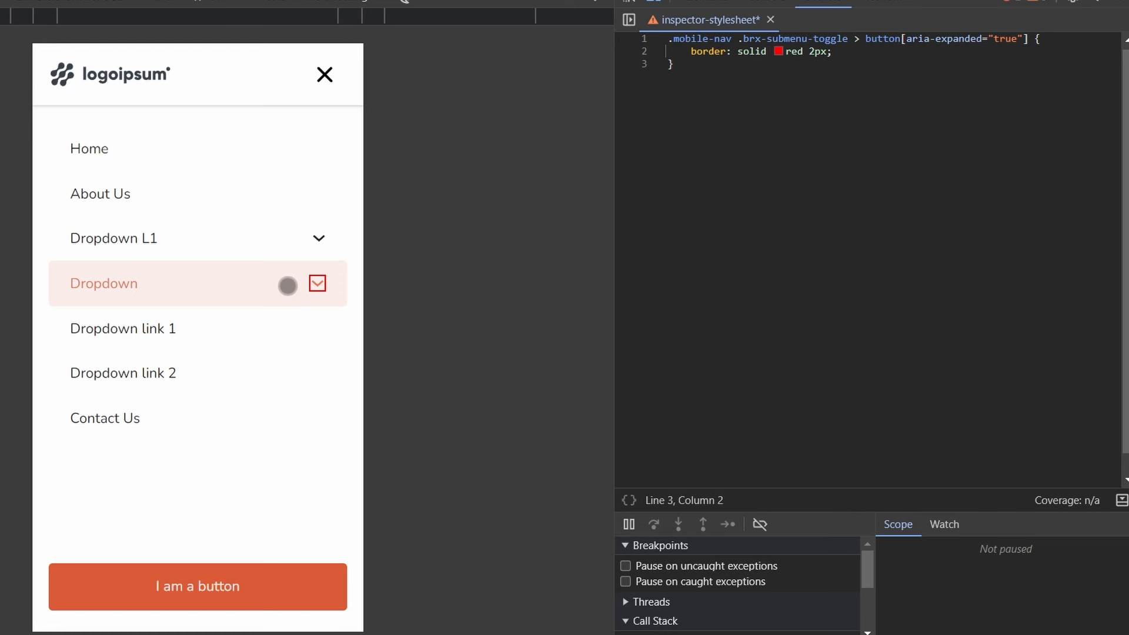
pyautogui.click(287, 237)
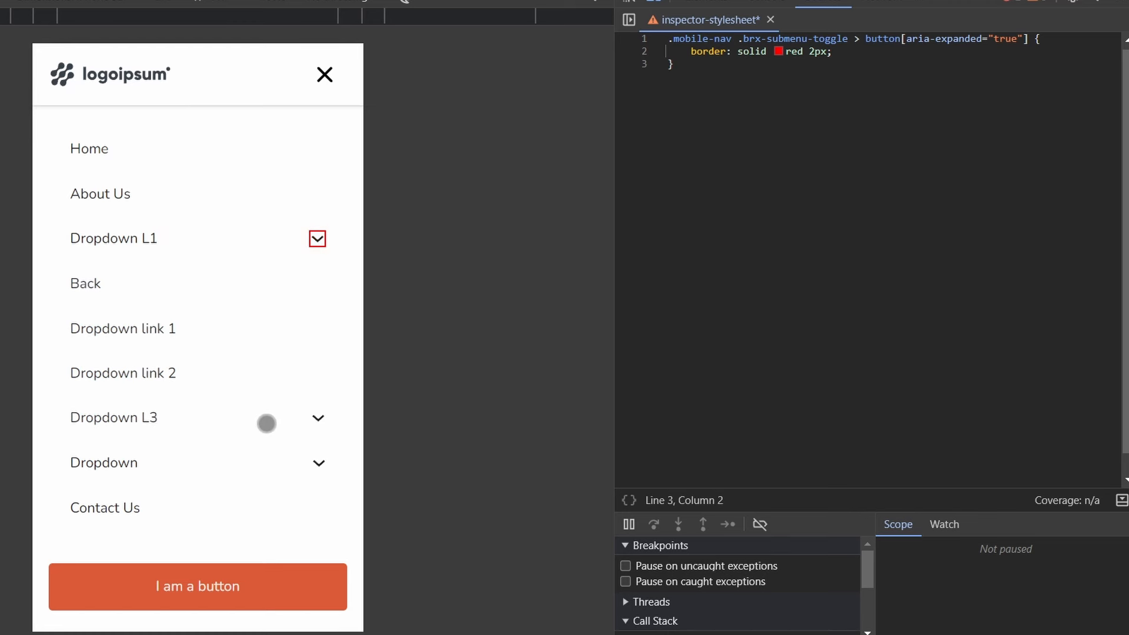
pyautogui.click(273, 240)
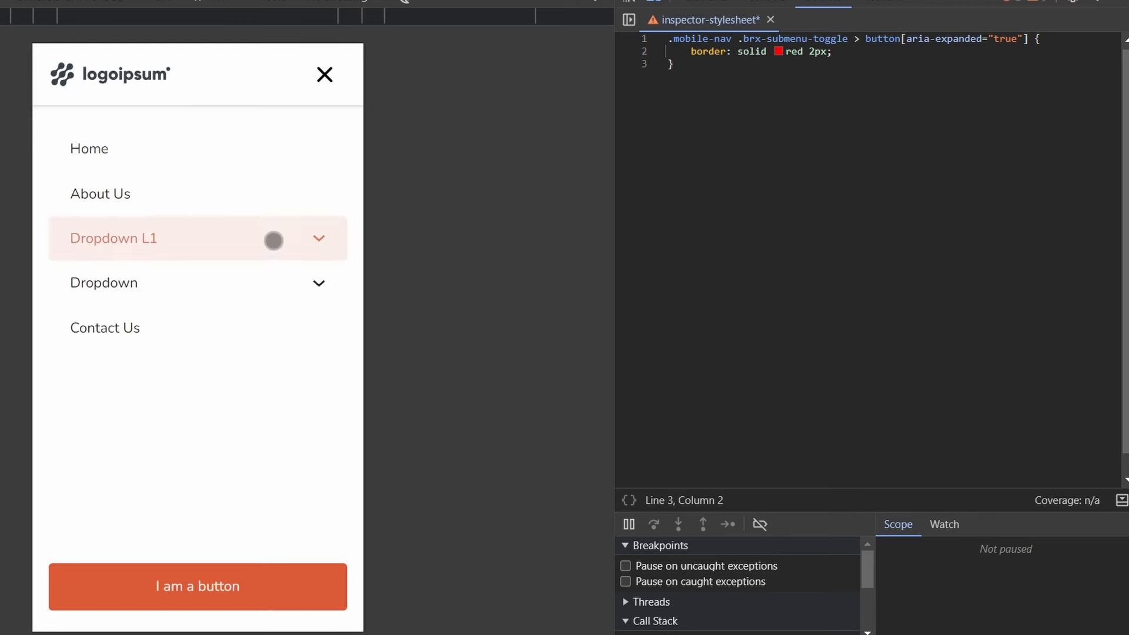
pyautogui.click(279, 280)
pyautogui.click(268, 241)
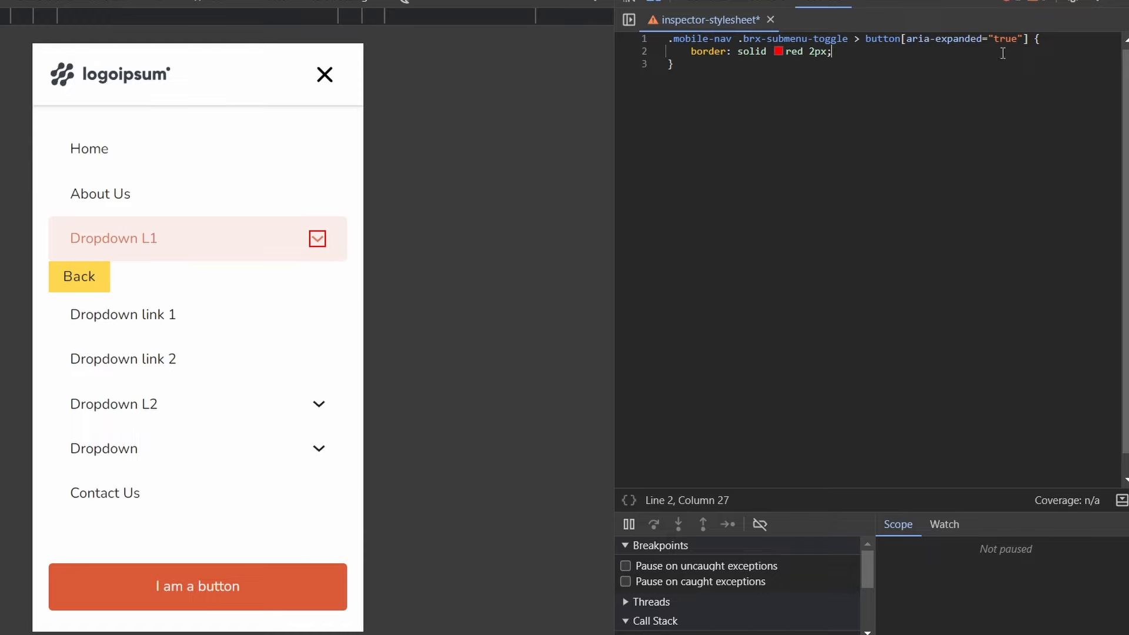
# Copy the test rule's complete selector from the inspector stylesheet and return to the header template in the builder
pyautogui.moveTo(1032, 43); pyautogui.dragTo(664, 50)
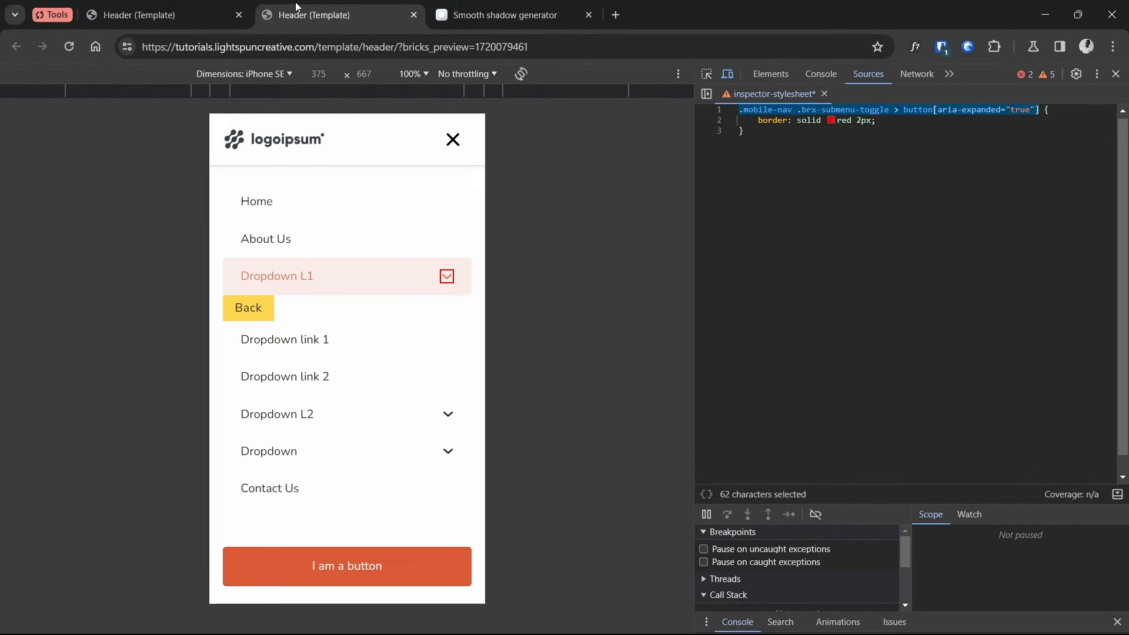
pyautogui.click(171, 19)
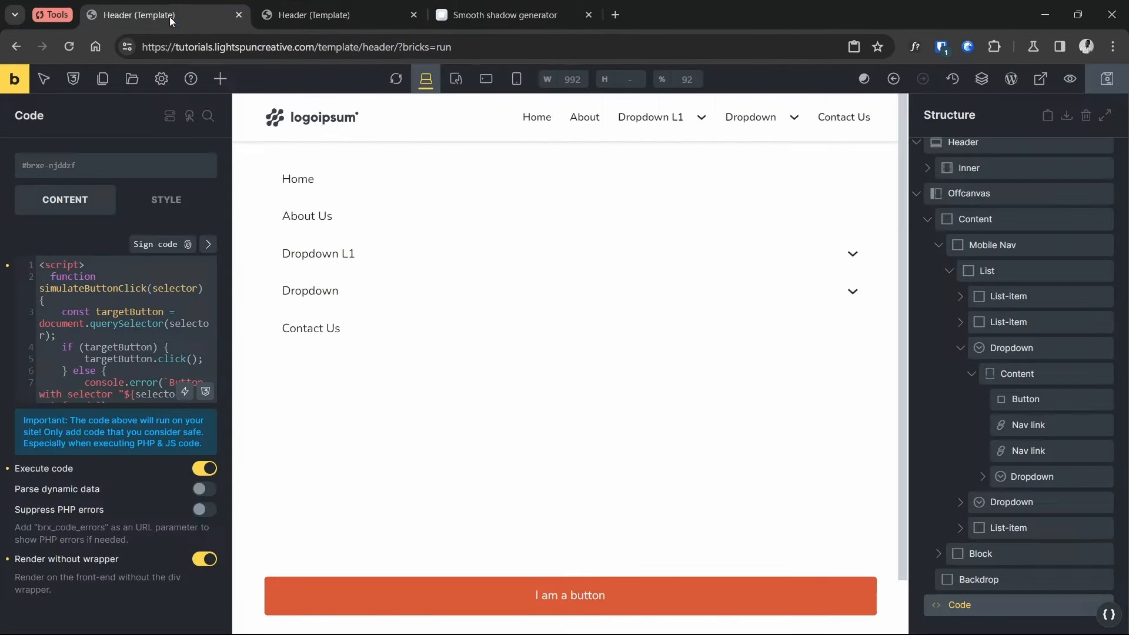
pyautogui.scroll(1, 973, 355)
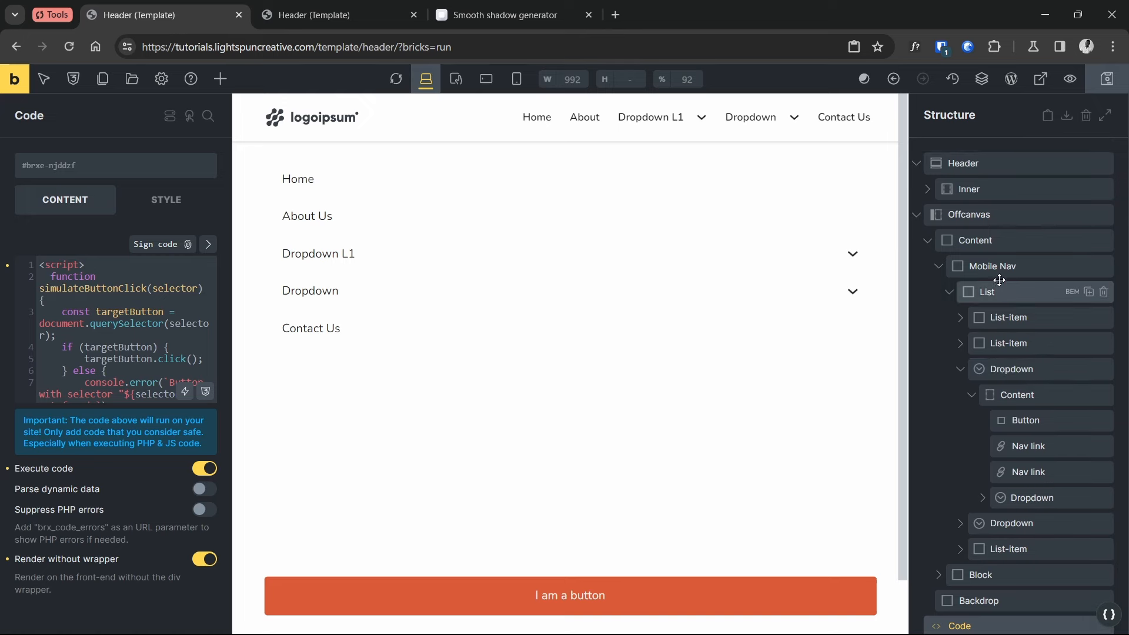
pyautogui.click(998, 221)
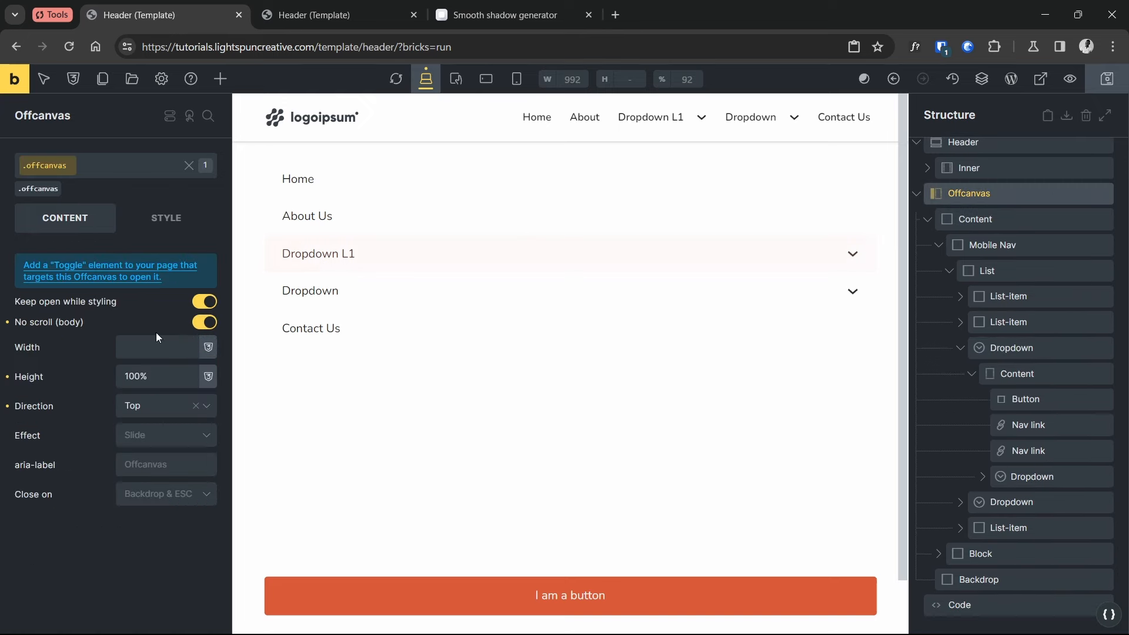
# Set the argument of the Back button's Click interaction to .mobile-nav .brx-submenu-toggle > button[aria-expanded="true"]
pyautogui.click(1021, 399)
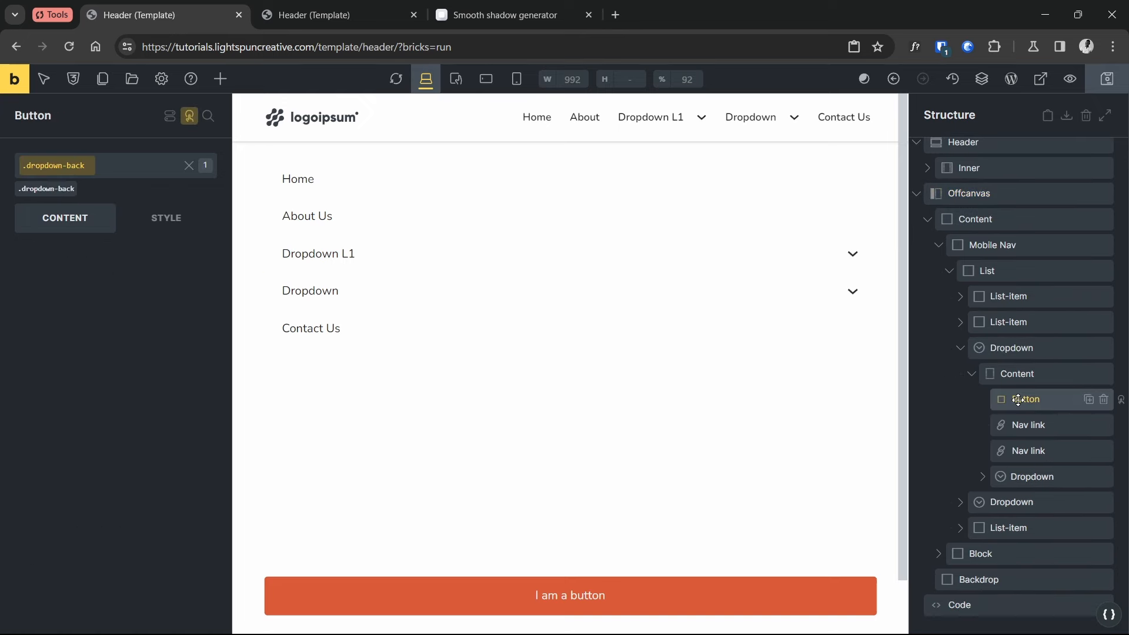
pyautogui.click(189, 116)
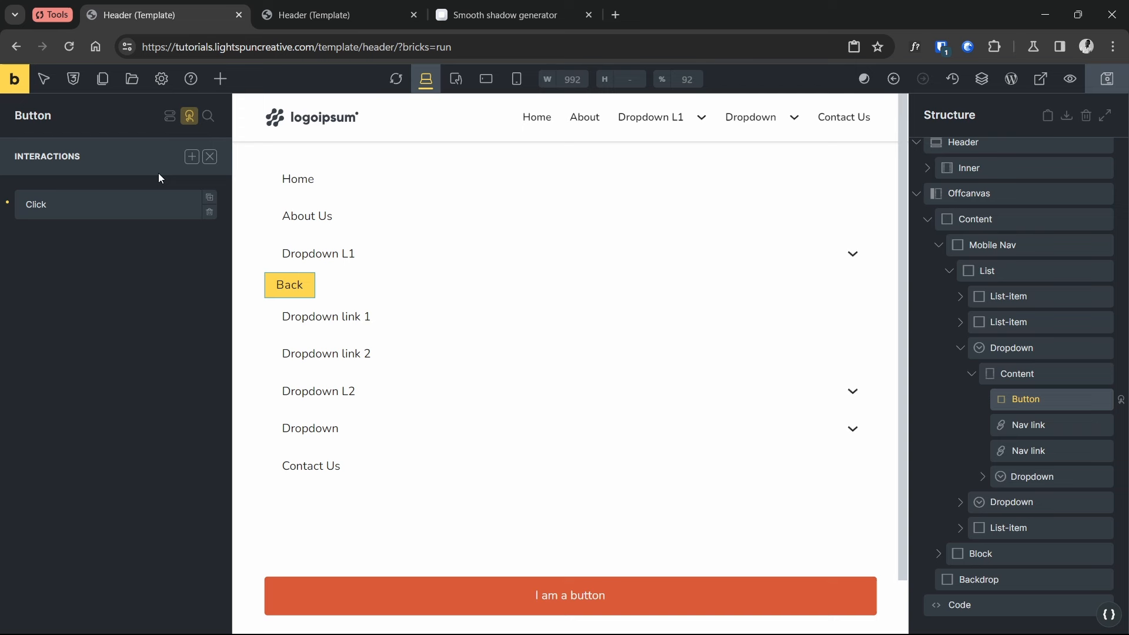
pyautogui.click(118, 206)
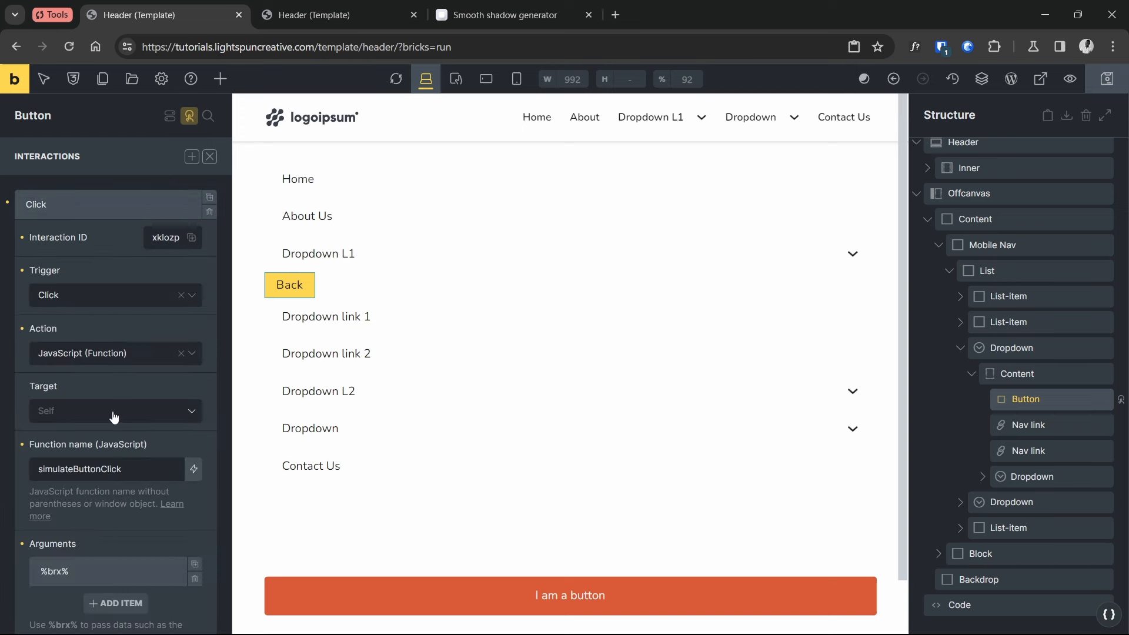
pyautogui.click(105, 569)
pyautogui.scroll(-4, 109, 531)
pyautogui.hotkey('ctrl', 'a')
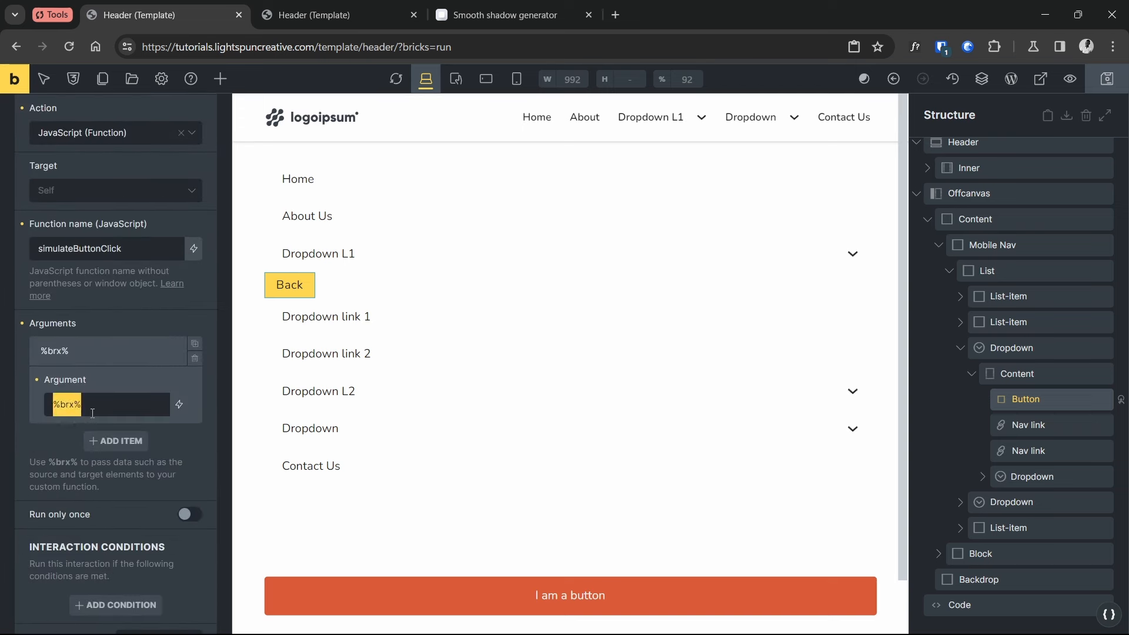
pyautogui.write('.mobile-nav .brx-submenu-toggle button[aria-expanded="true"]')
pyautogui.click(119, 356)
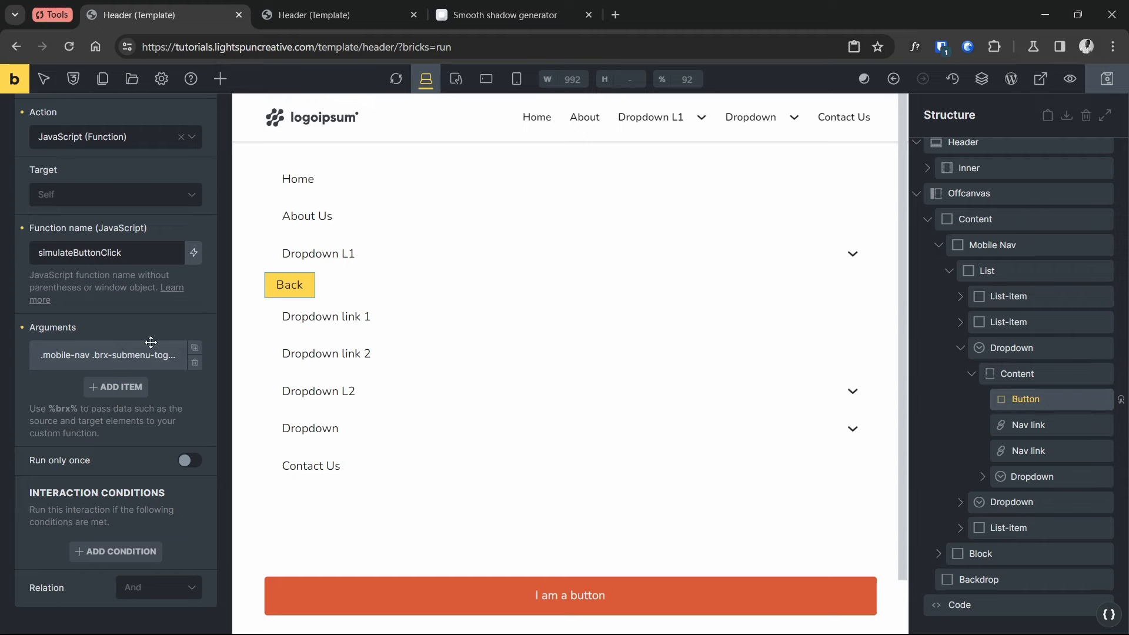
# Save the header template and test repeatedly in the mobile preview whether the Back button closes Dropdown L1
pyautogui.click(1113, 87)
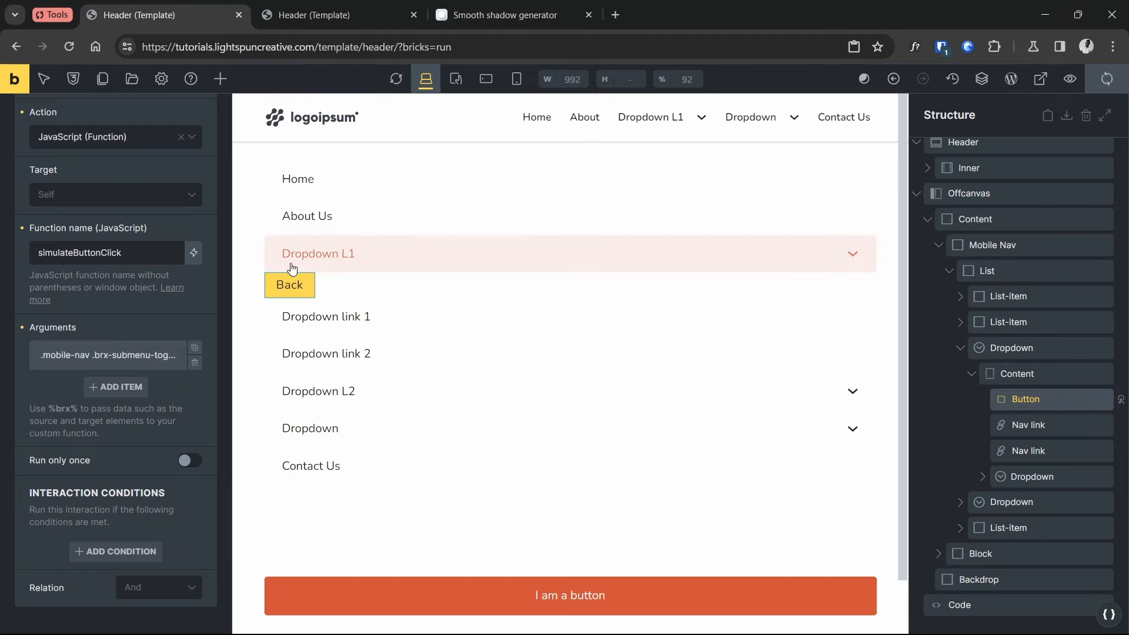
pyautogui.click(326, 16)
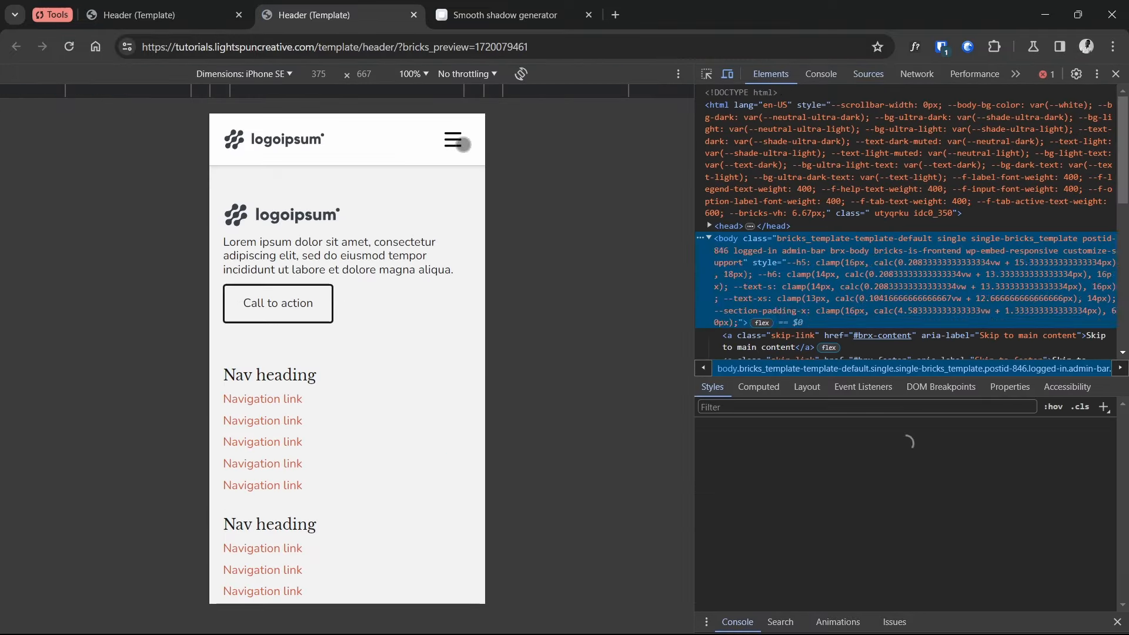
pyautogui.click(458, 143)
pyautogui.click(386, 276)
pyautogui.click(244, 311)
pyautogui.click(293, 276)
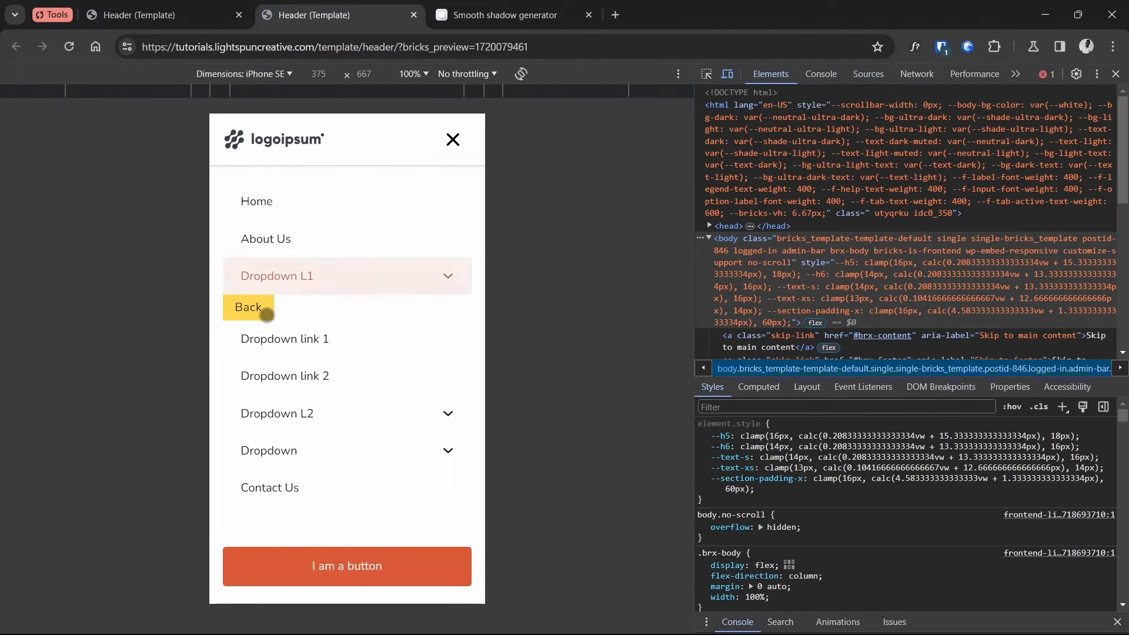
pyautogui.click(246, 303)
pyautogui.click(288, 276)
pyautogui.click(258, 307)
pyautogui.click(345, 315)
pyautogui.click(334, 280)
pyautogui.click(256, 307)
# Return to the builder and insert a Button element above the first nav link in the second mobile Dropdown's content
pyautogui.click(179, 14)
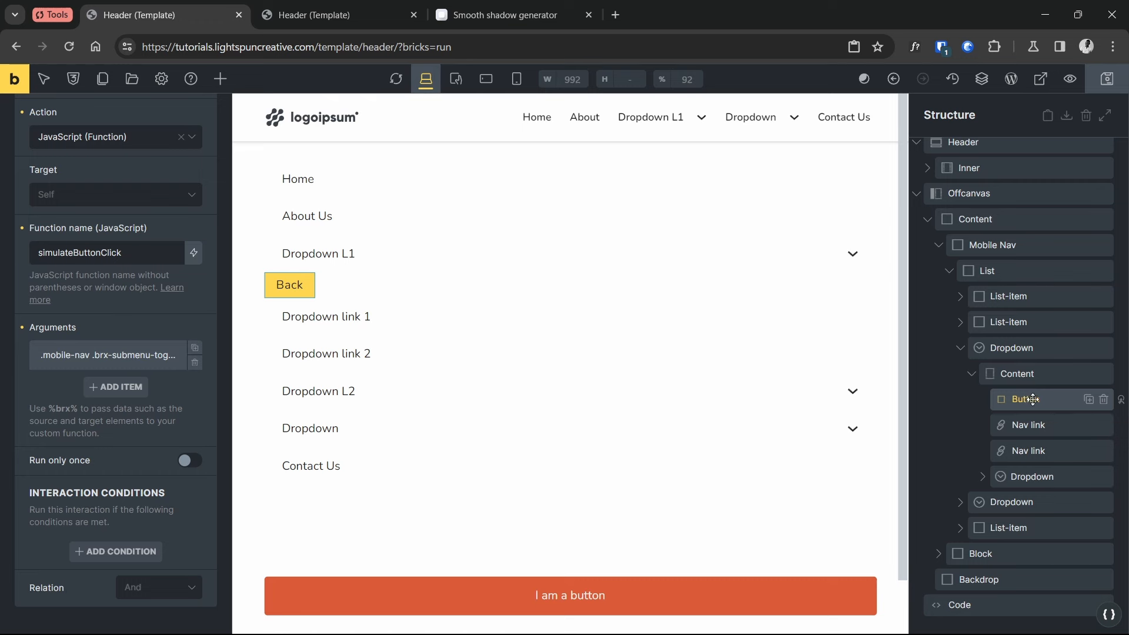
pyautogui.click(1003, 501)
pyautogui.click(961, 502)
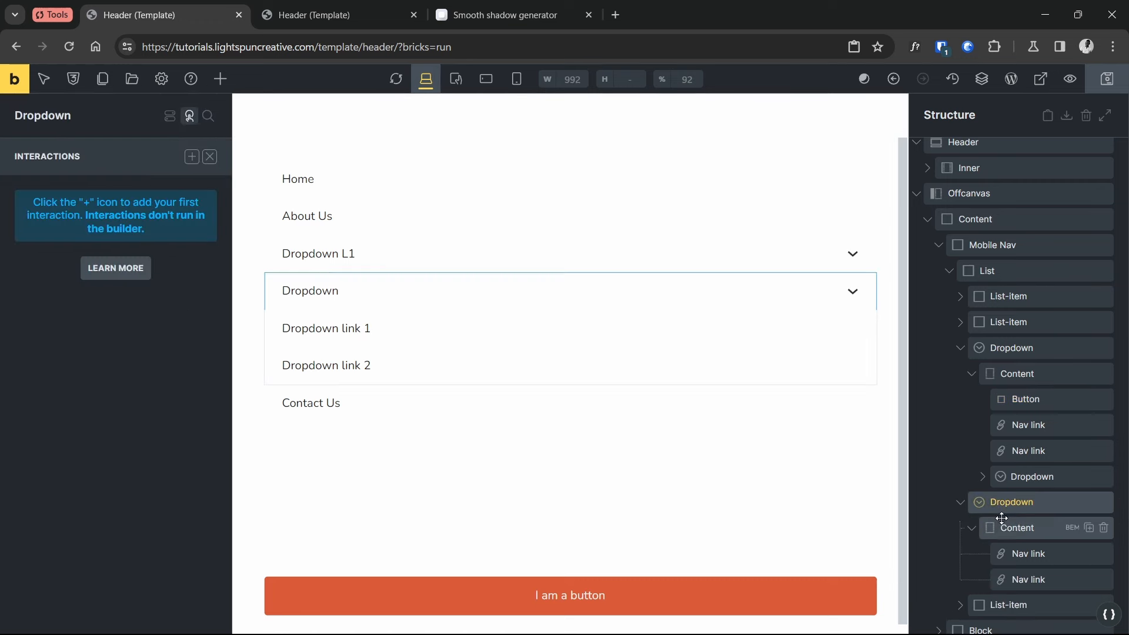
pyautogui.click(1008, 532)
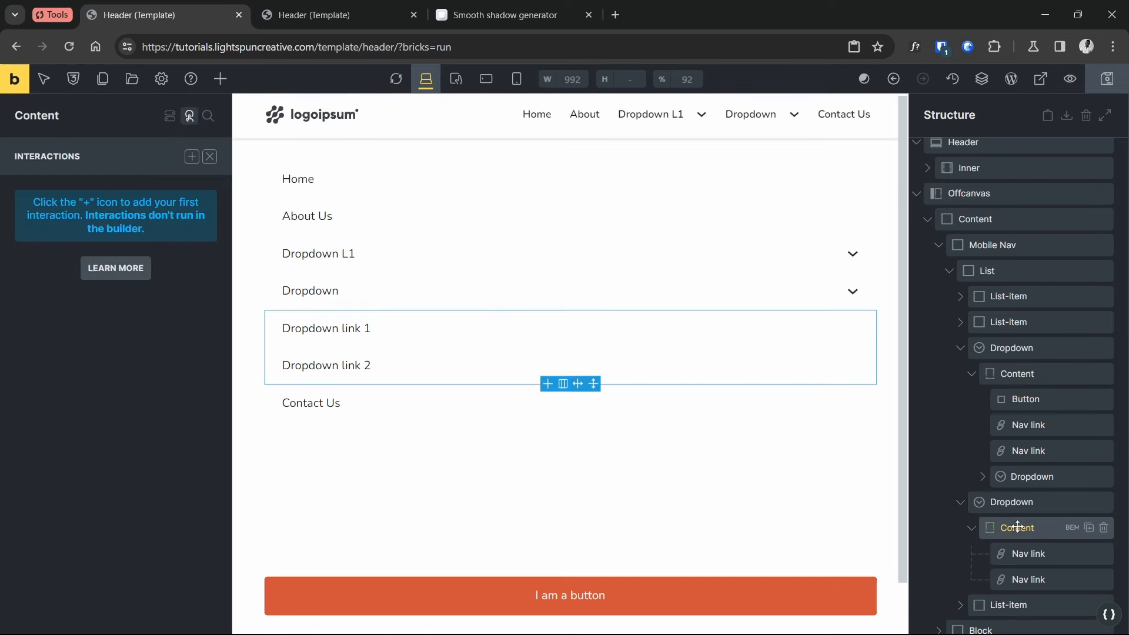
pyautogui.click(963, 352)
pyautogui.click(1014, 395)
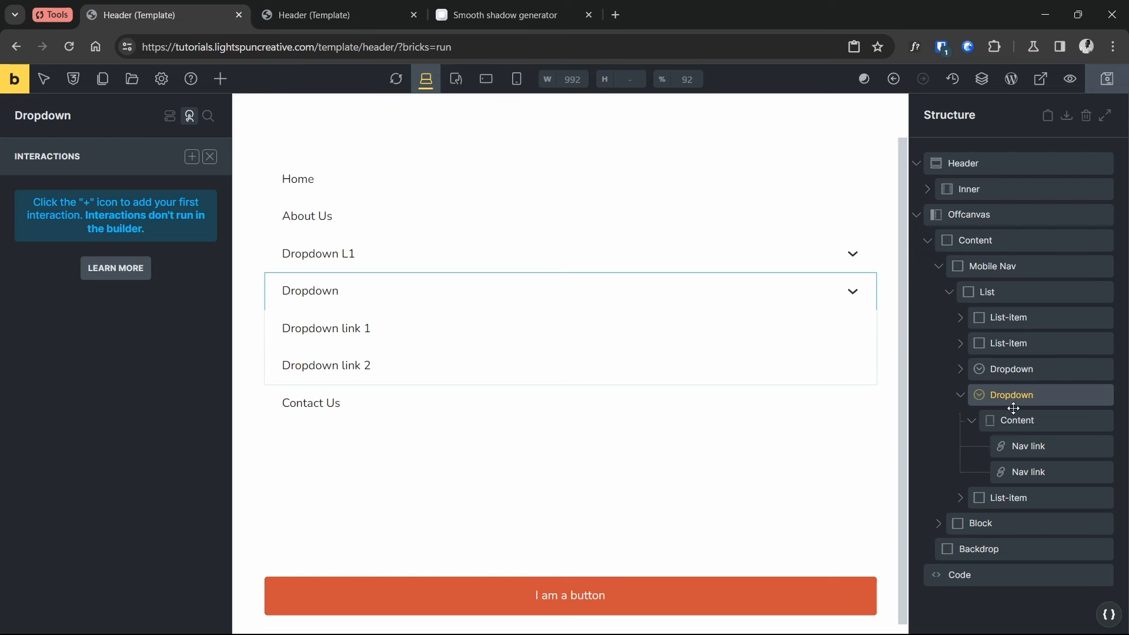
pyautogui.click(1019, 442)
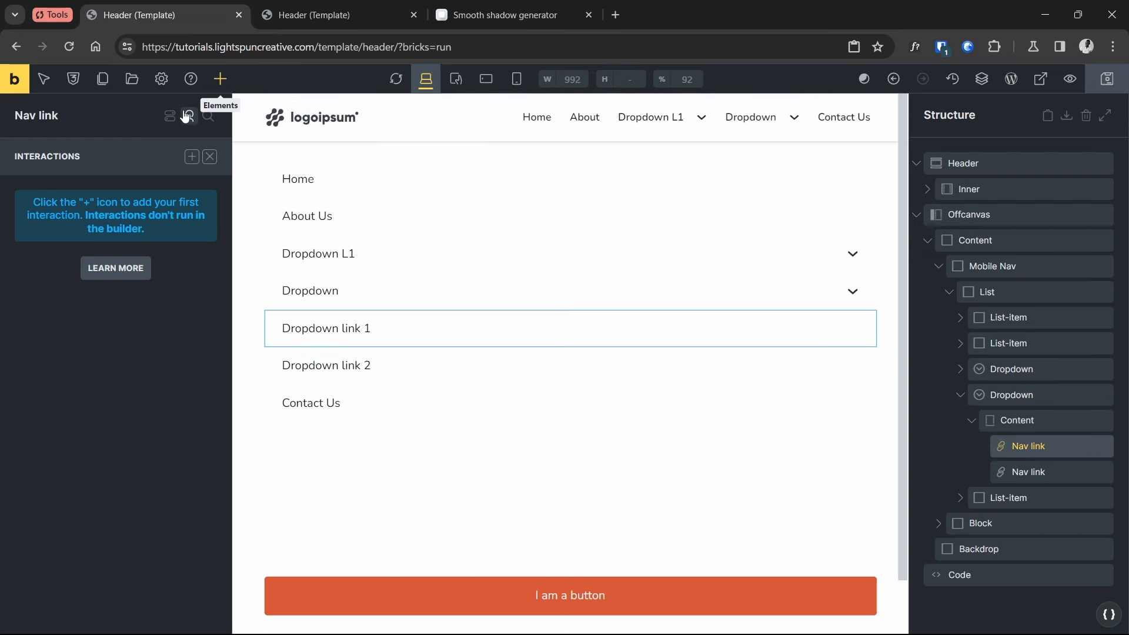
pyautogui.click(220, 79)
pyautogui.write('back')
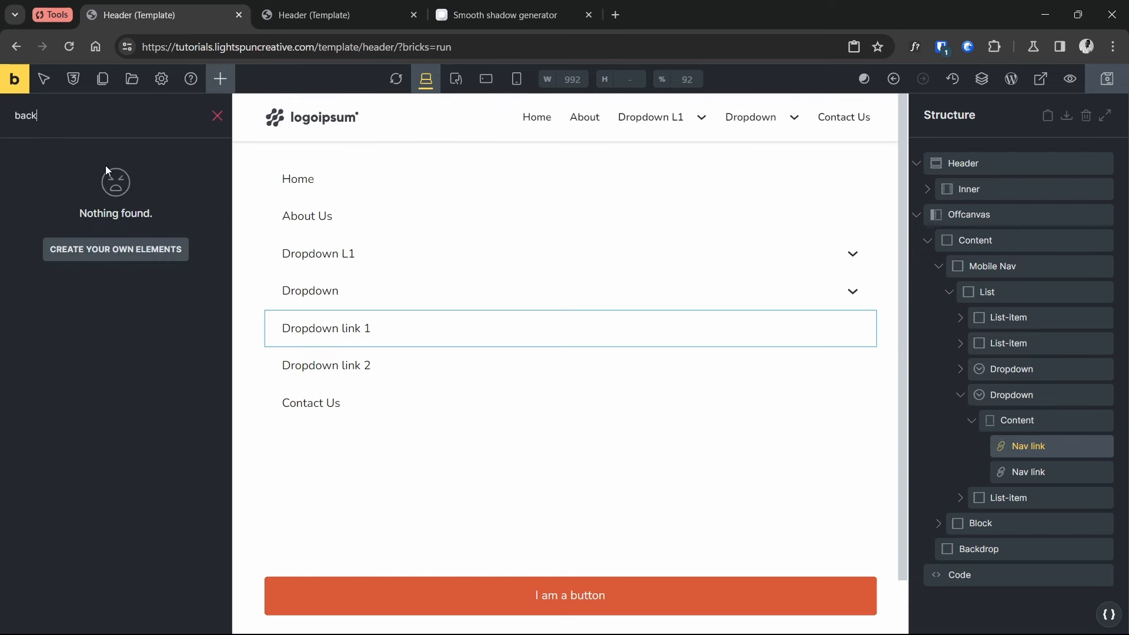
pyautogui.press('BackSpace')
pyautogui.press('BackSpace')
pyautogui.press('BackSpace')
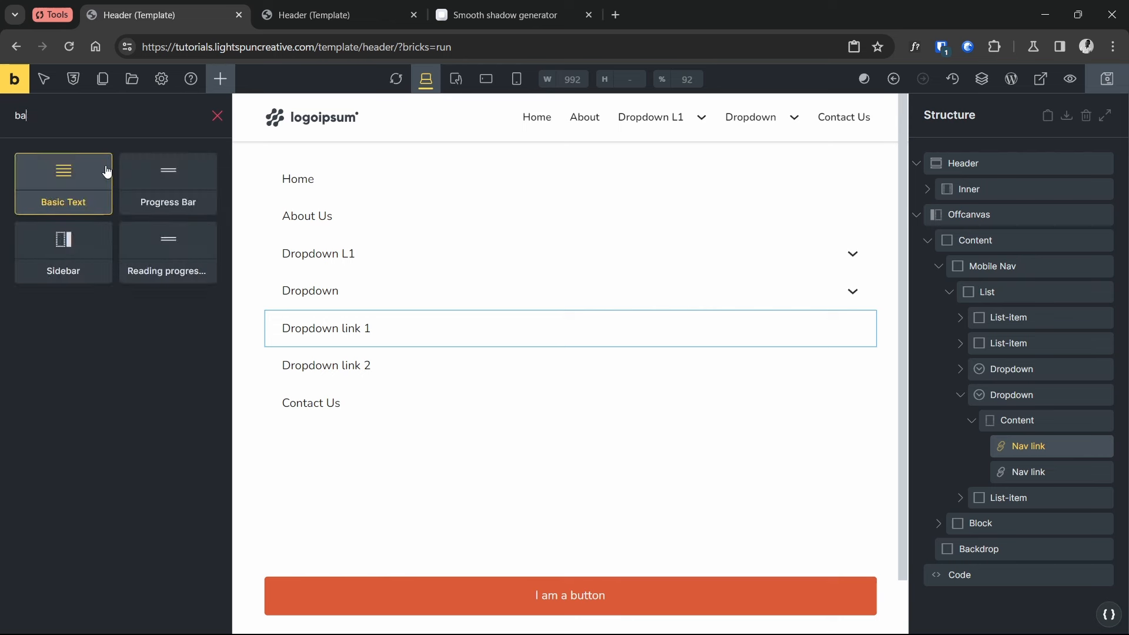
pyautogui.write('utt')
pyautogui.moveTo(59, 188); pyautogui.dragTo(1050, 443)
# Set the new button's text to Back and its HTML tag to button
pyautogui.tripleClick(121, 243)
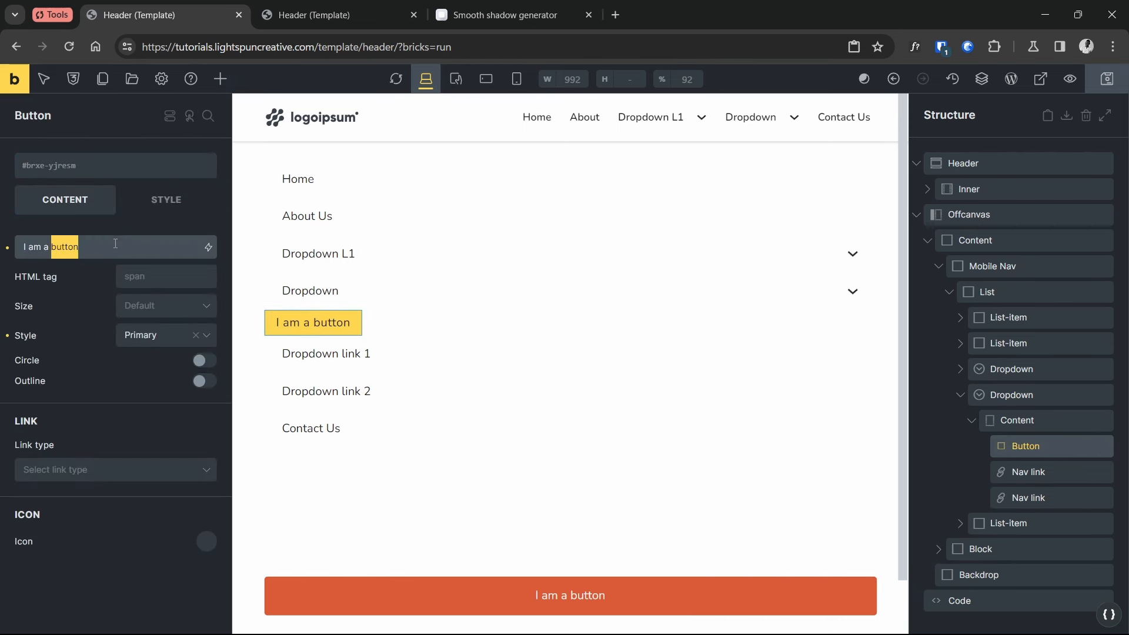
pyautogui.write('Back')
pyautogui.click(139, 285)
pyautogui.write('button')
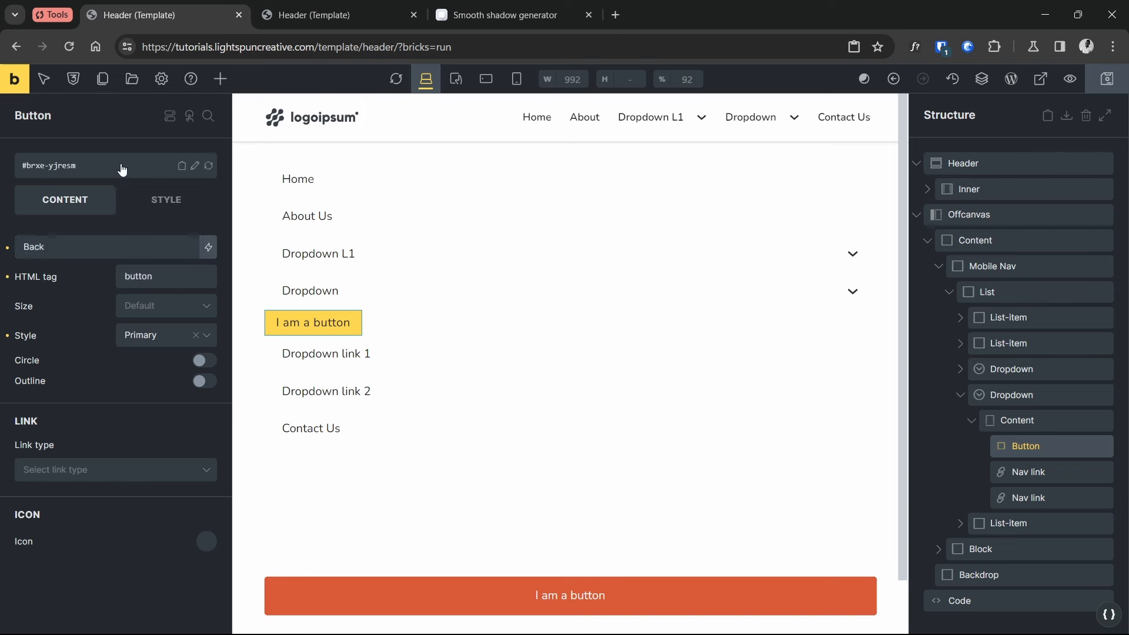
# Assign the existing class dropdown-back to the second dropdown's new button
pyautogui.click(122, 169)
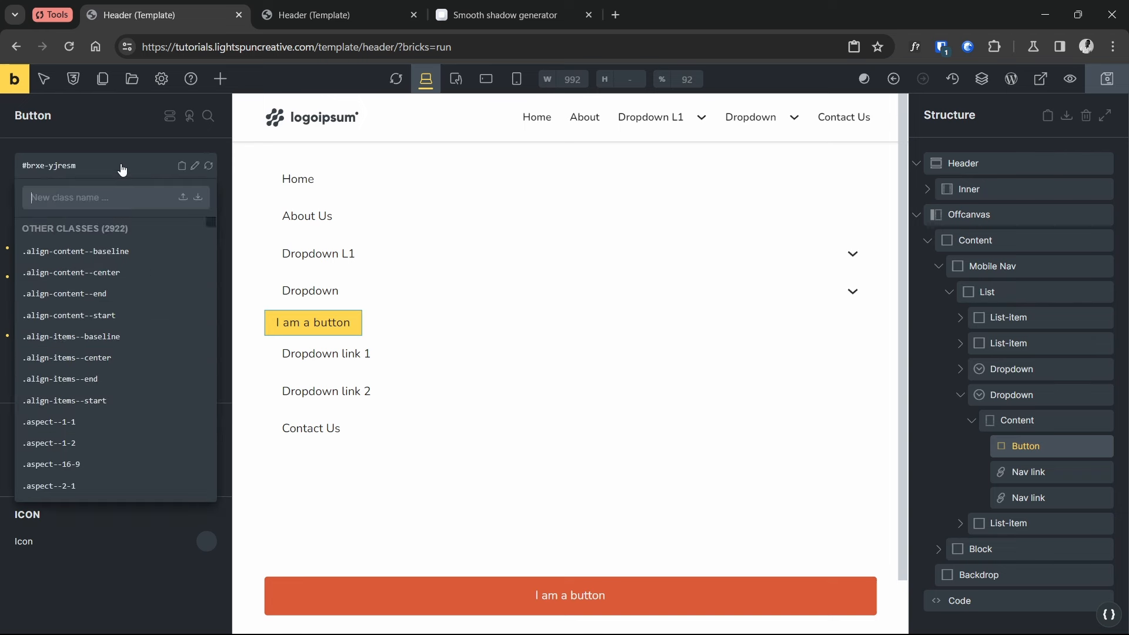
pyautogui.write('dropdown-back')
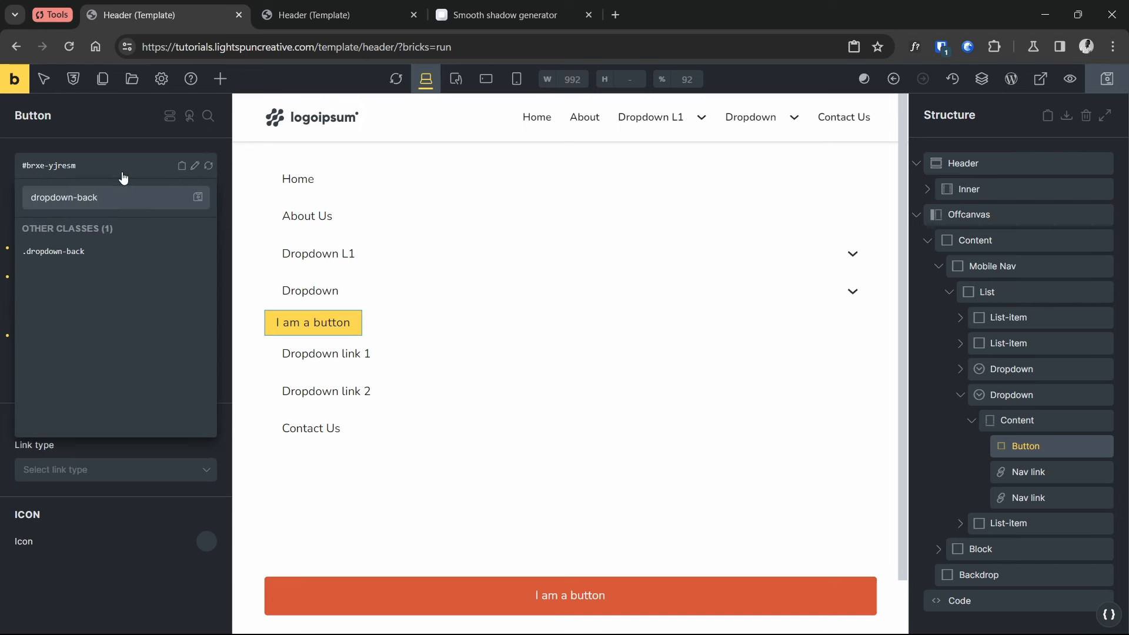
pyautogui.click(99, 258)
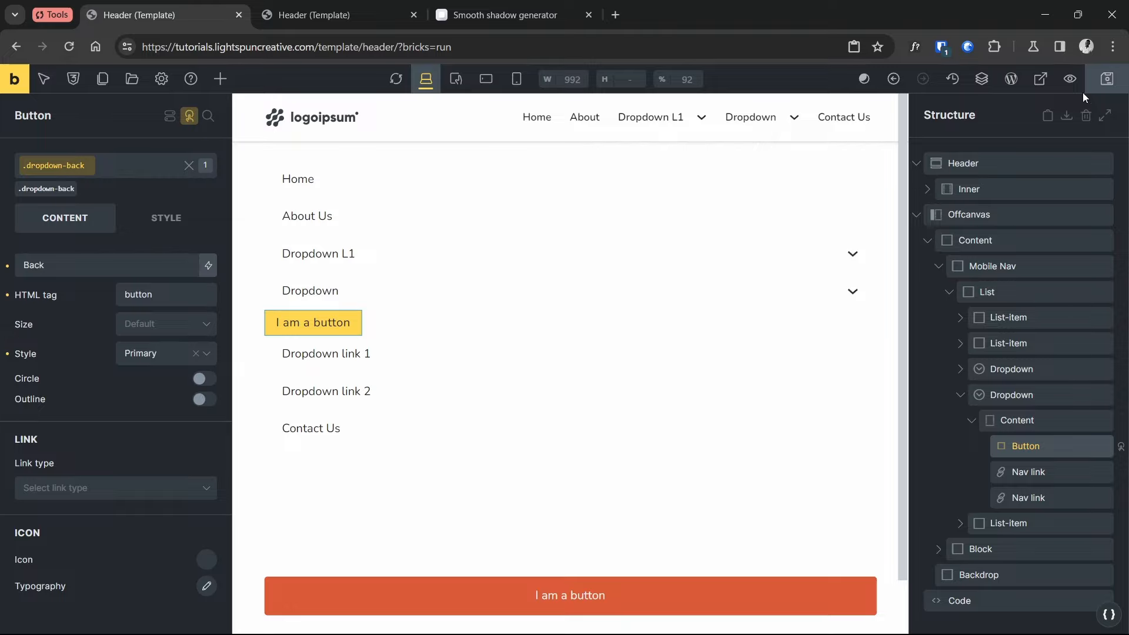
# Save the template and test the Back buttons of Dropdown L1 and Dropdown in the mobile preview
pyautogui.click(1105, 80)
pyautogui.click(318, 16)
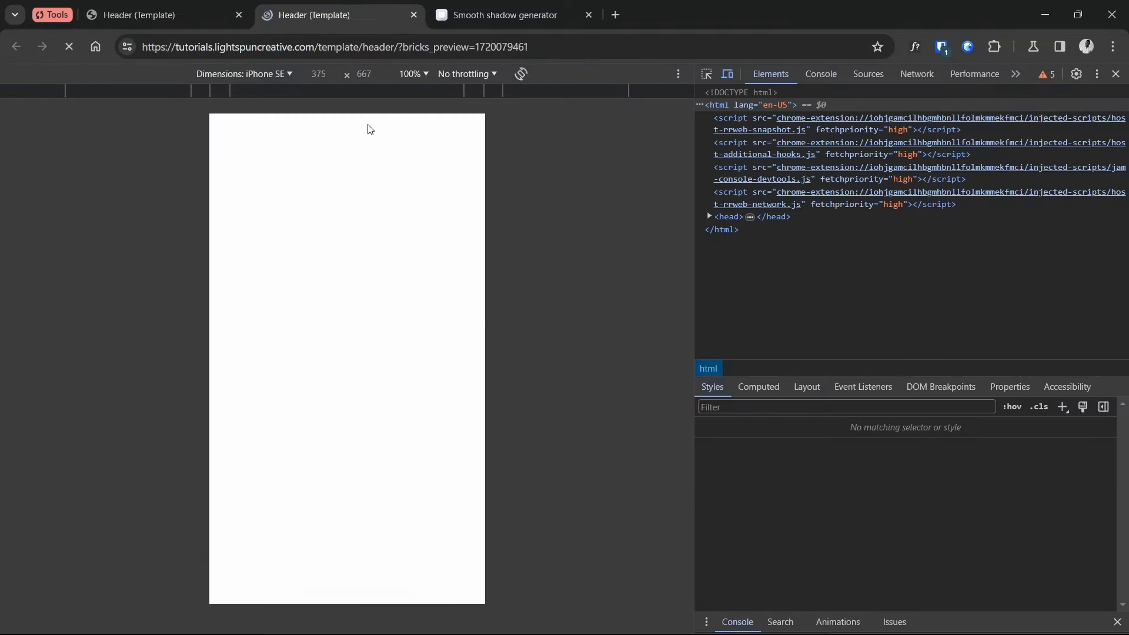
pyautogui.click(452, 140)
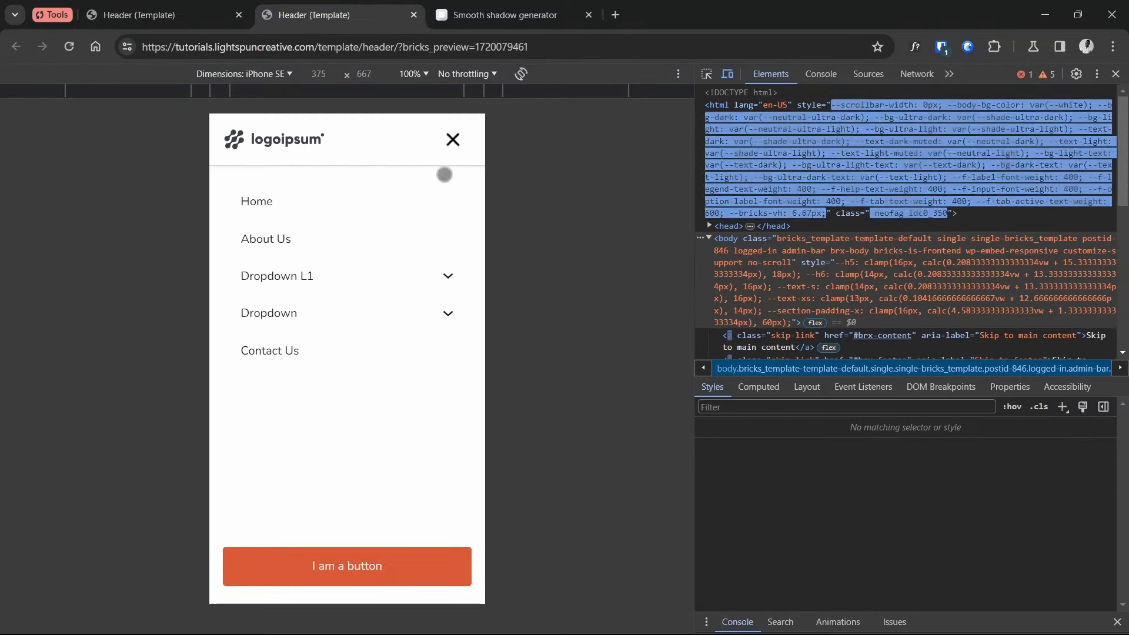
pyautogui.click(415, 277)
pyautogui.click(265, 309)
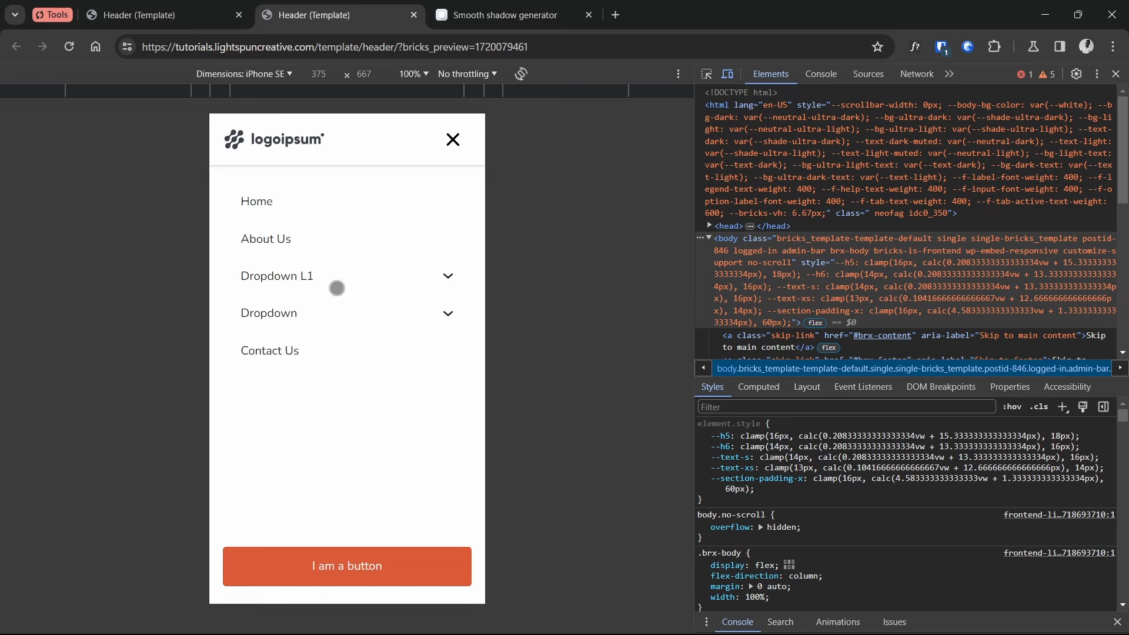
pyautogui.click(345, 310)
pyautogui.click(265, 336)
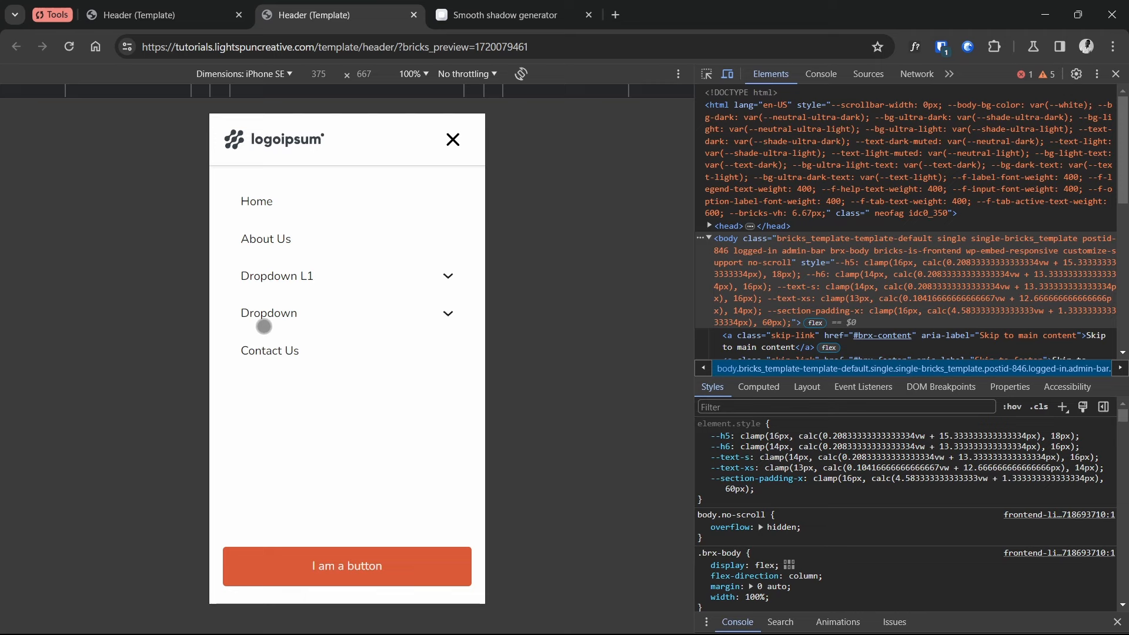
pyautogui.click(316, 280)
pyautogui.click(258, 314)
# In the builder, append %root% .dropdown-back to the first rule's selector in the Mobile Nav's custom CSS
pyautogui.click(153, 15)
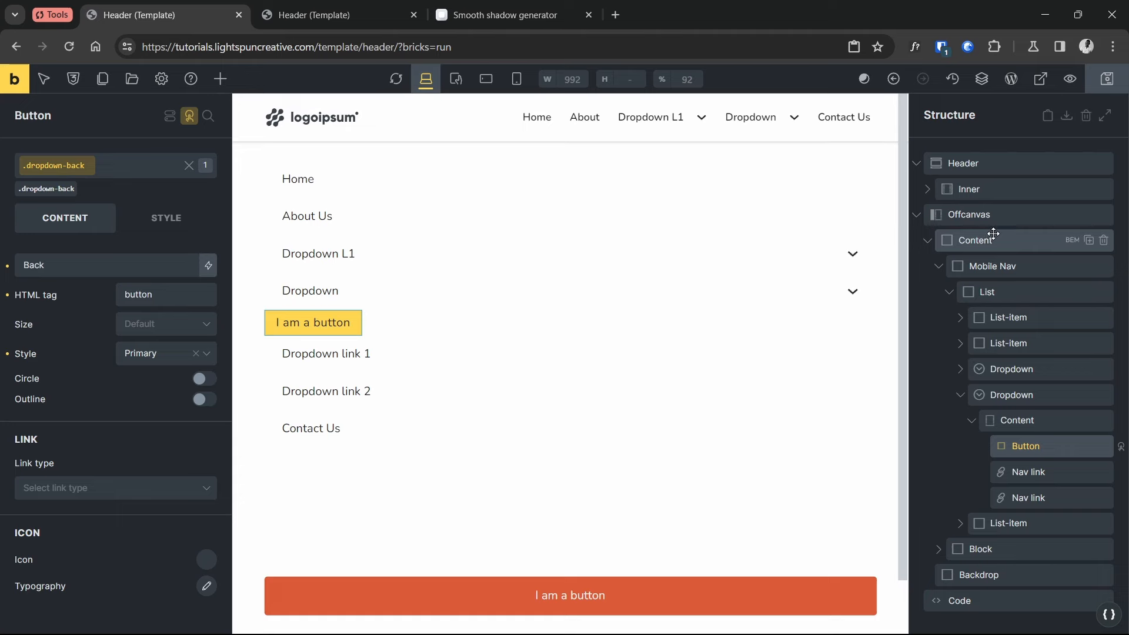
pyautogui.click(993, 266)
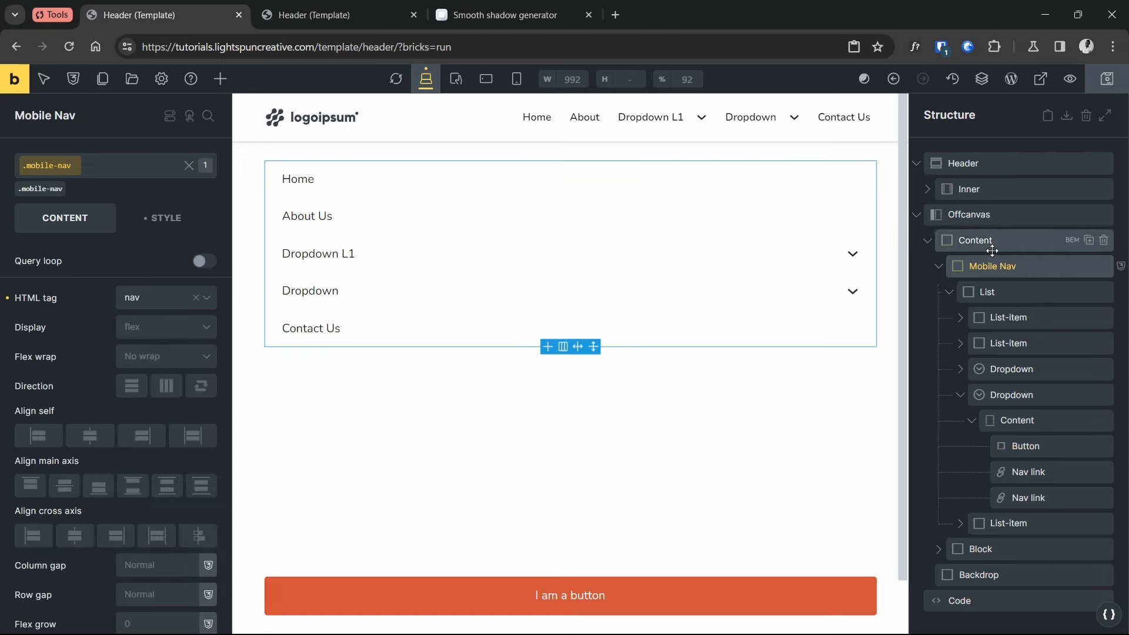
pyautogui.click(167, 219)
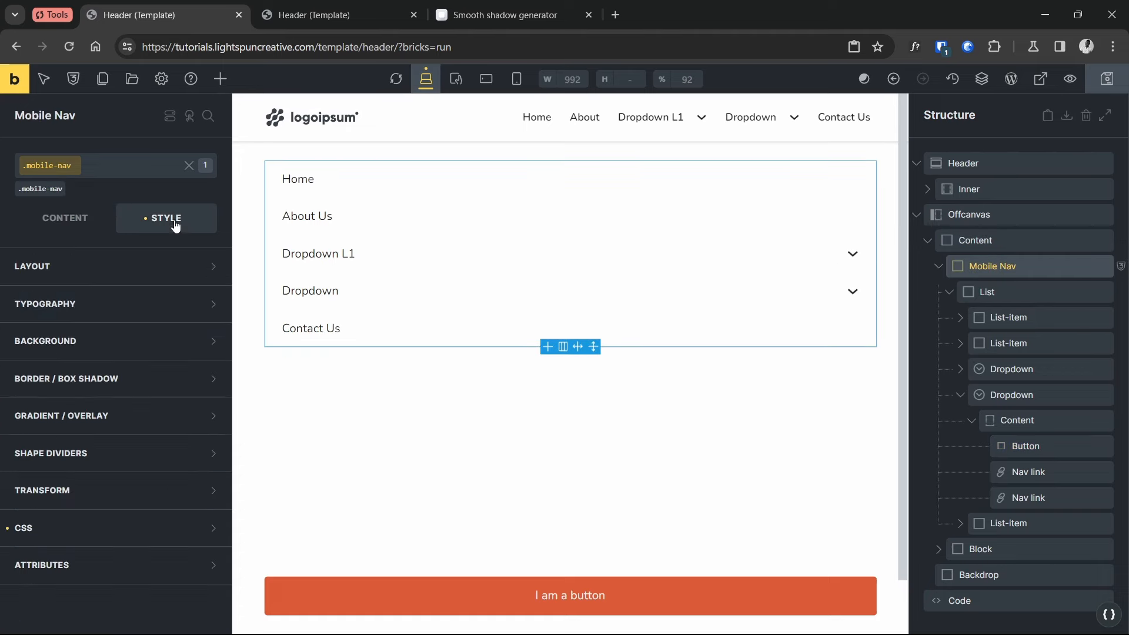
pyautogui.click(83, 527)
pyautogui.scroll(-4, 157, 449)
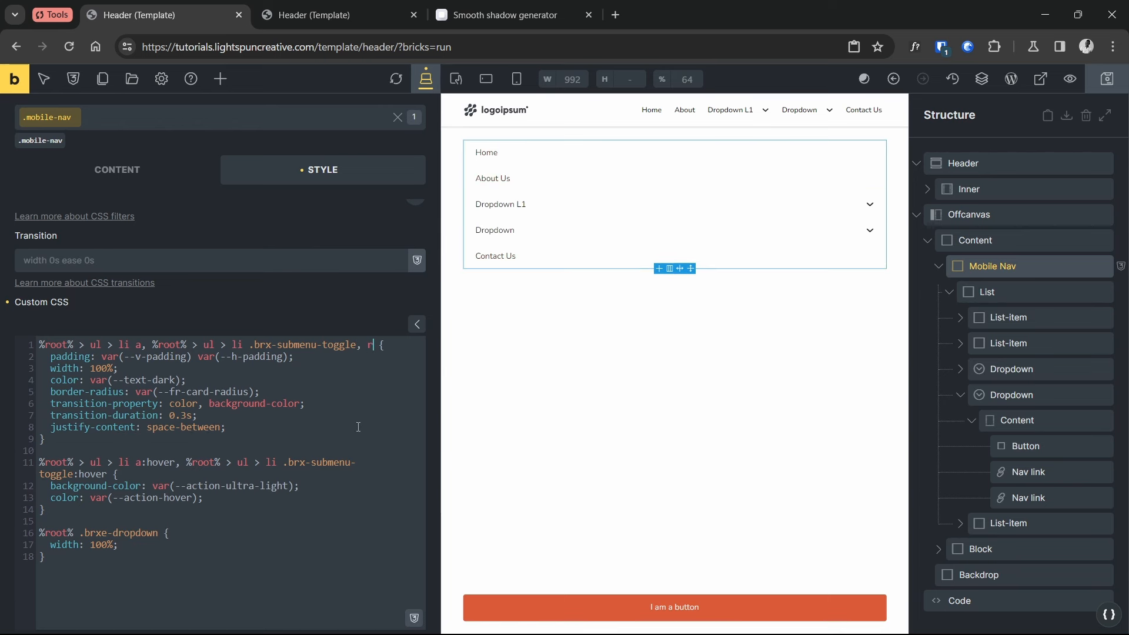
pyautogui.write('%root% .')
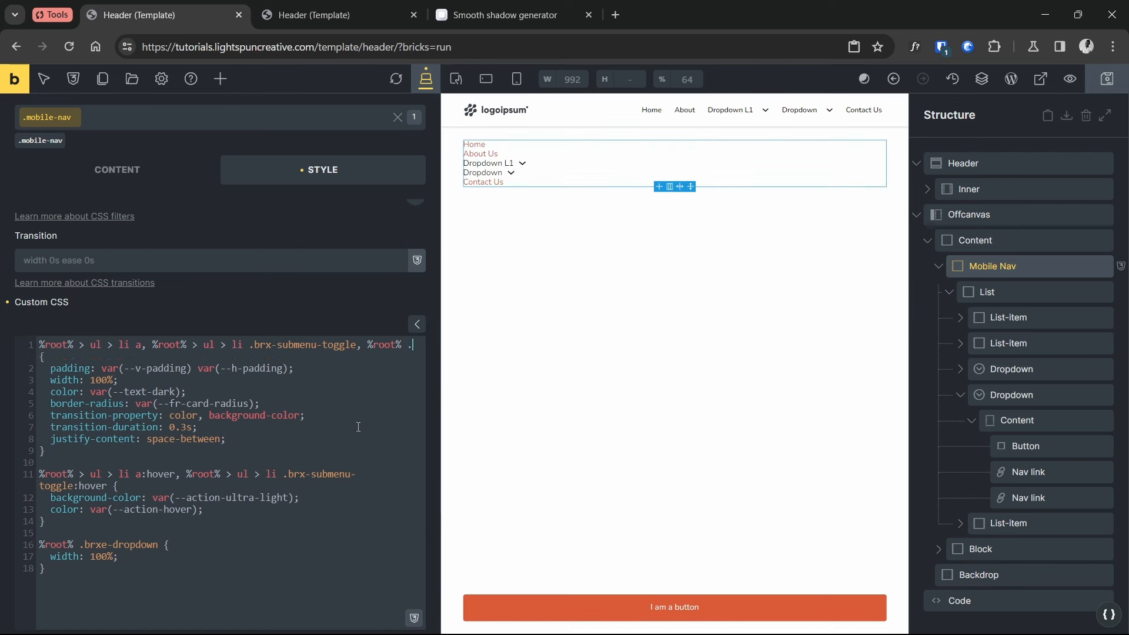
pyautogui.write('dropdown-back')
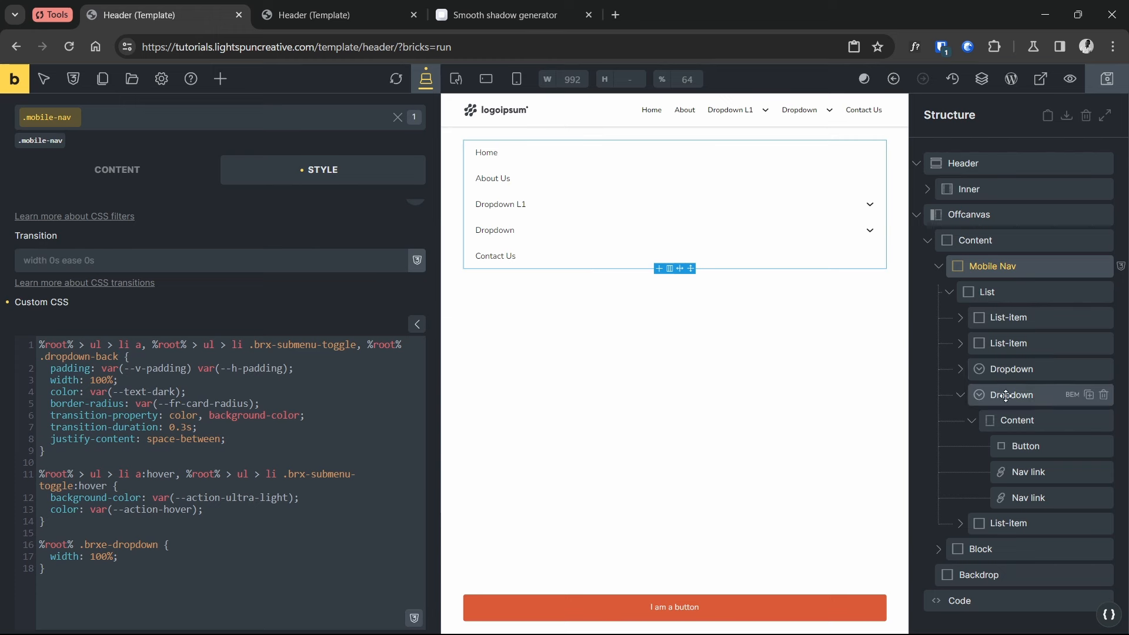
# Check the restyled Back button under Dropdown L1 and add background-color: transparent; to the Mobile Nav's first custom CSS rule
pyautogui.click(859, 206)
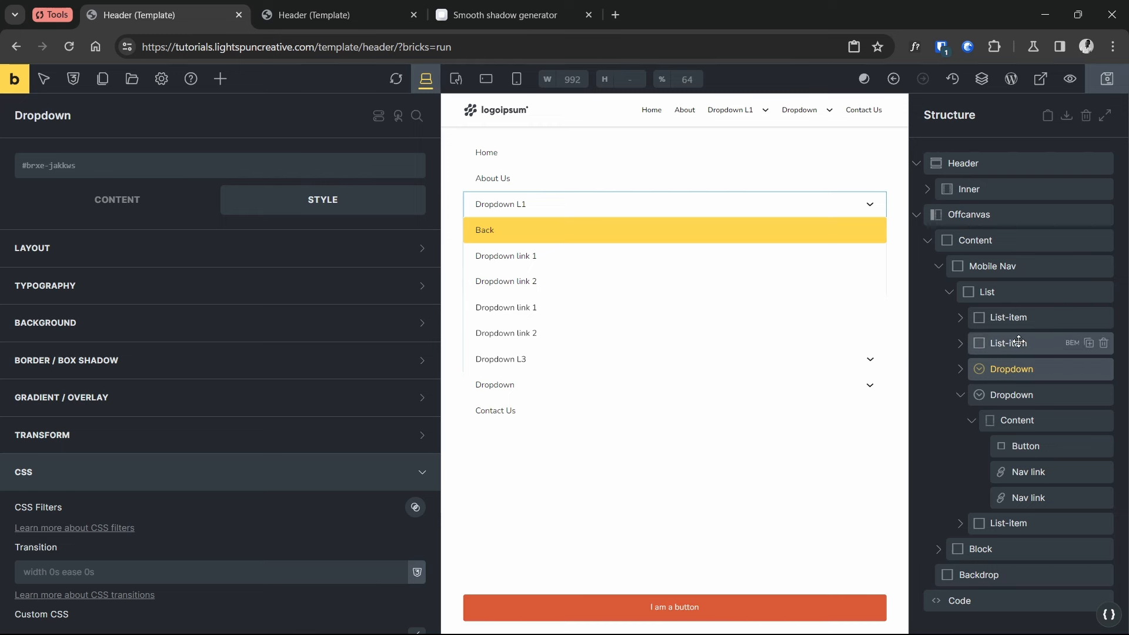
pyautogui.click(1014, 269)
pyautogui.scroll(-5, 189, 512)
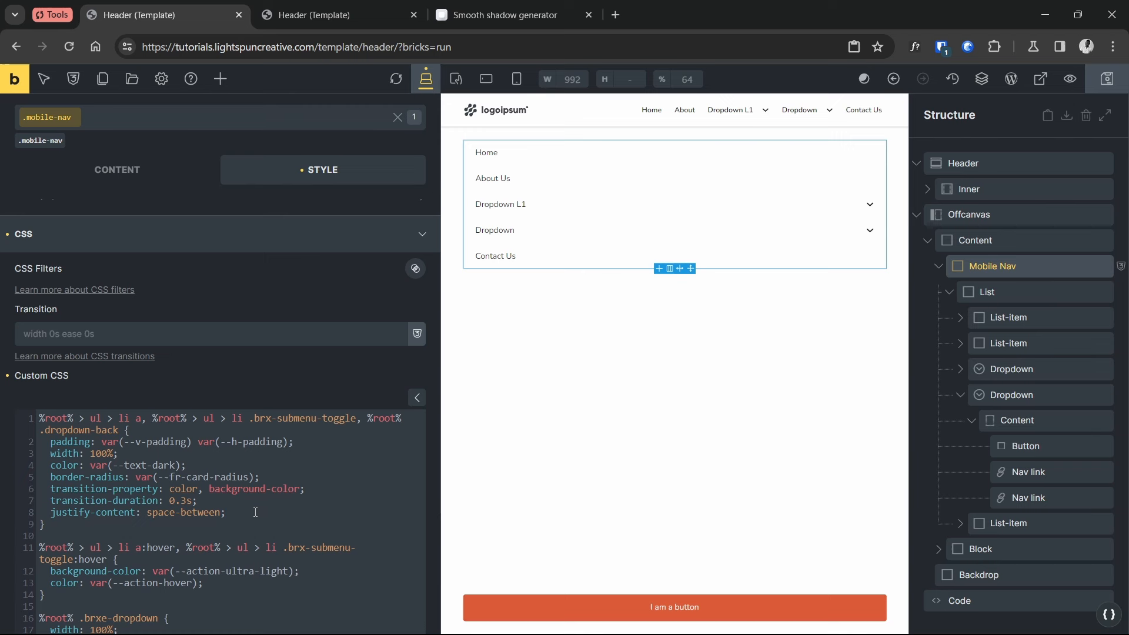
pyautogui.click(256, 513)
pyautogui.press('Return')
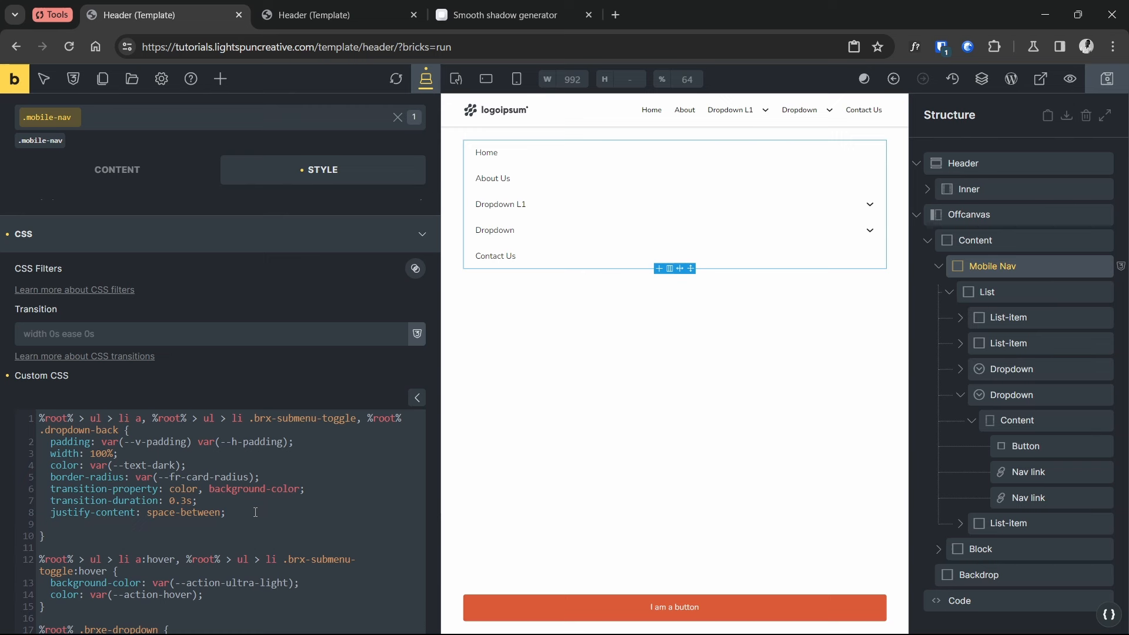
pyautogui.write('background-colo')
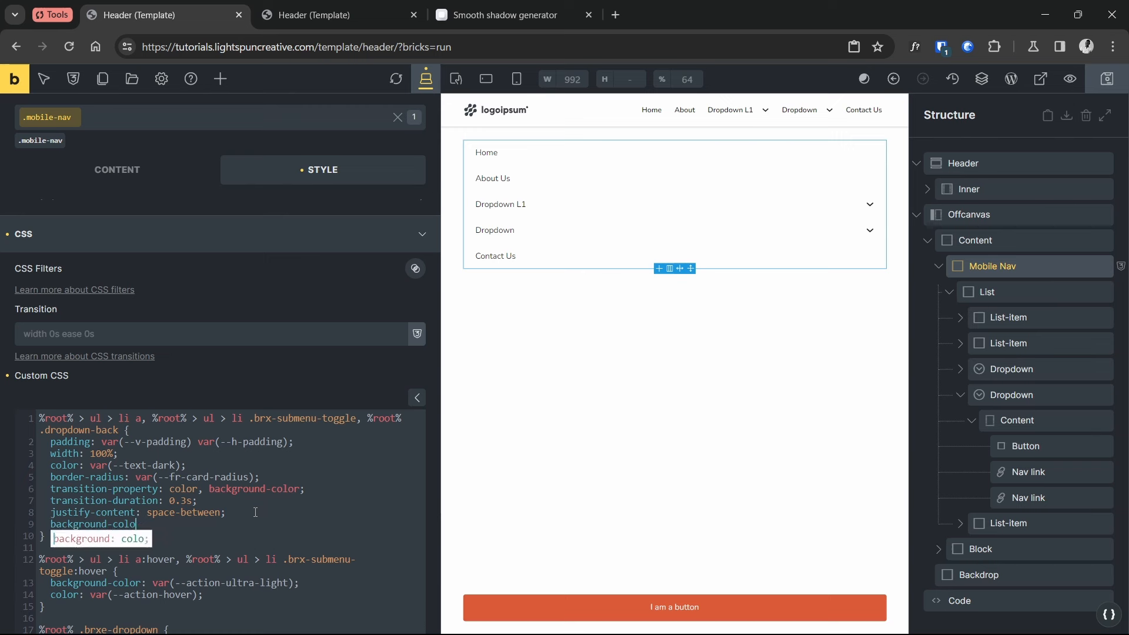
pyautogui.write('r: trans')
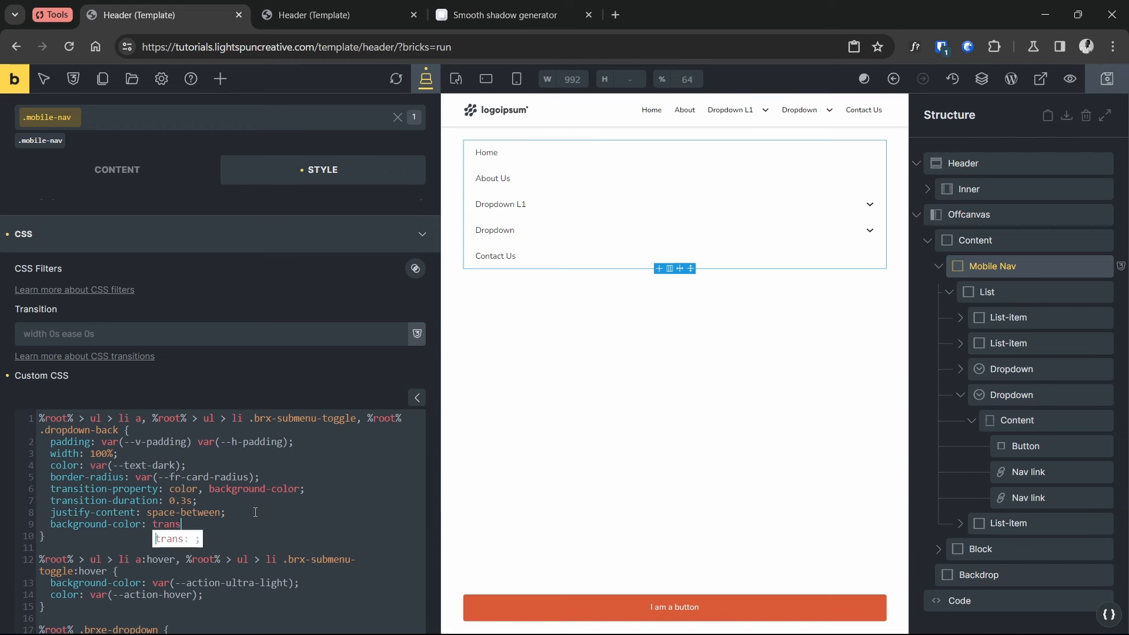
pyautogui.write('parent;')
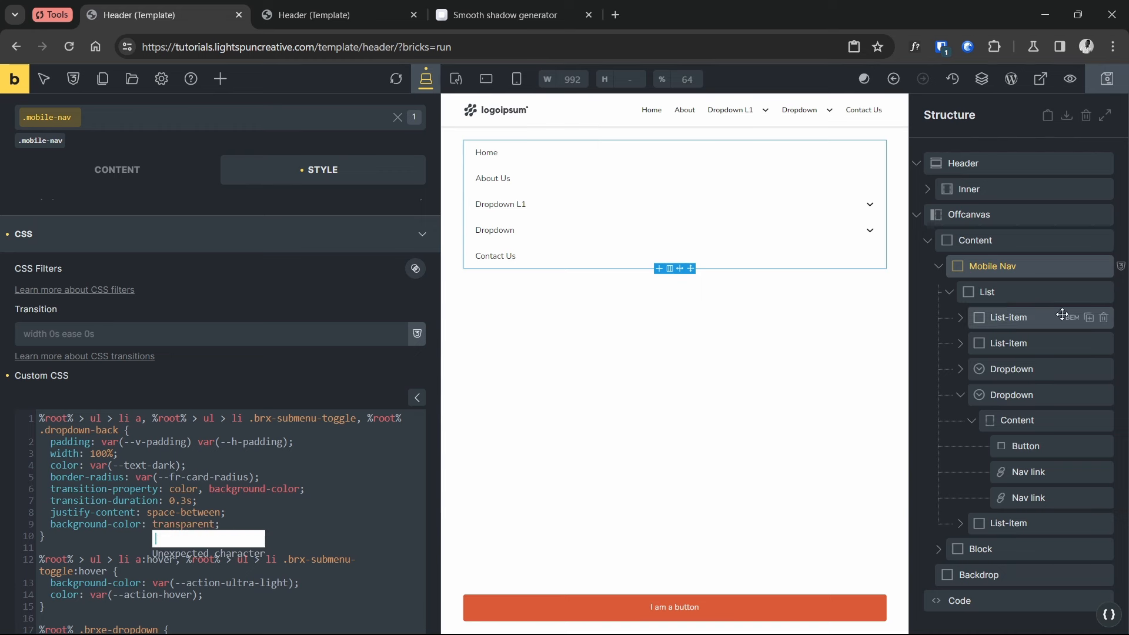
# Inspect the Back button styling in both mobile dropdowns on the canvas and select the second Dropdown's button
pyautogui.click(1010, 394)
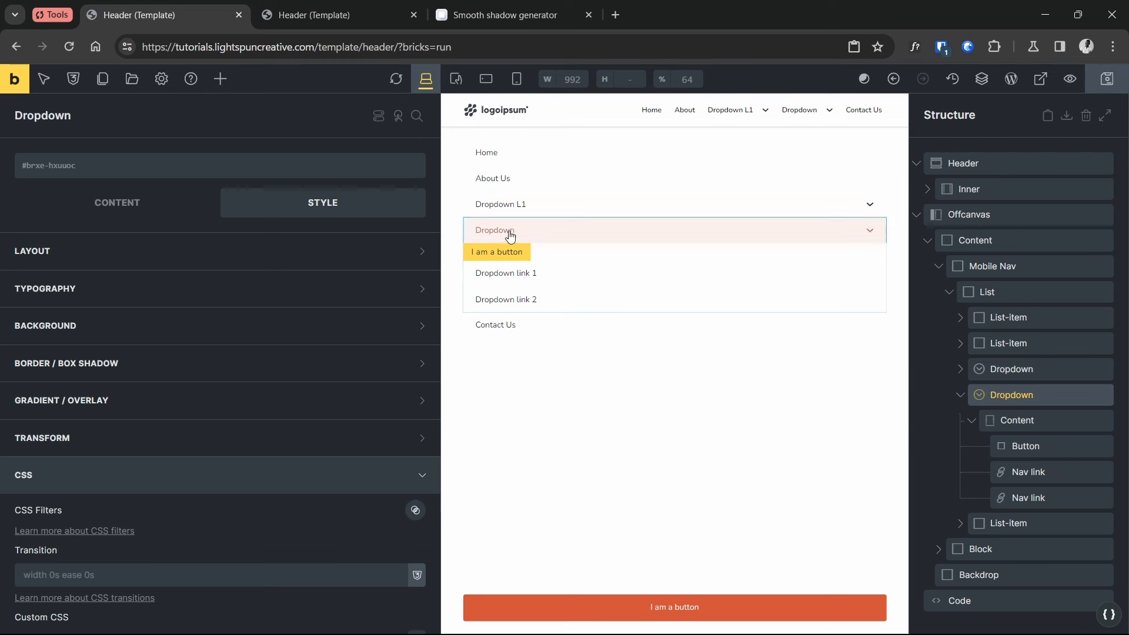
pyautogui.click(1024, 365)
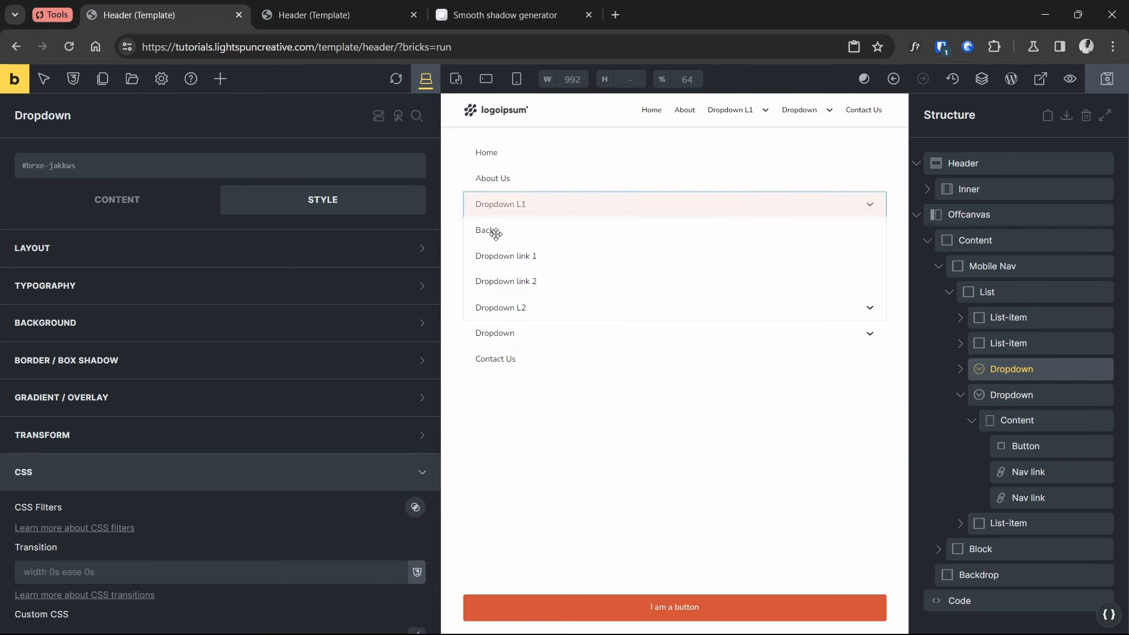
pyautogui.click(1027, 402)
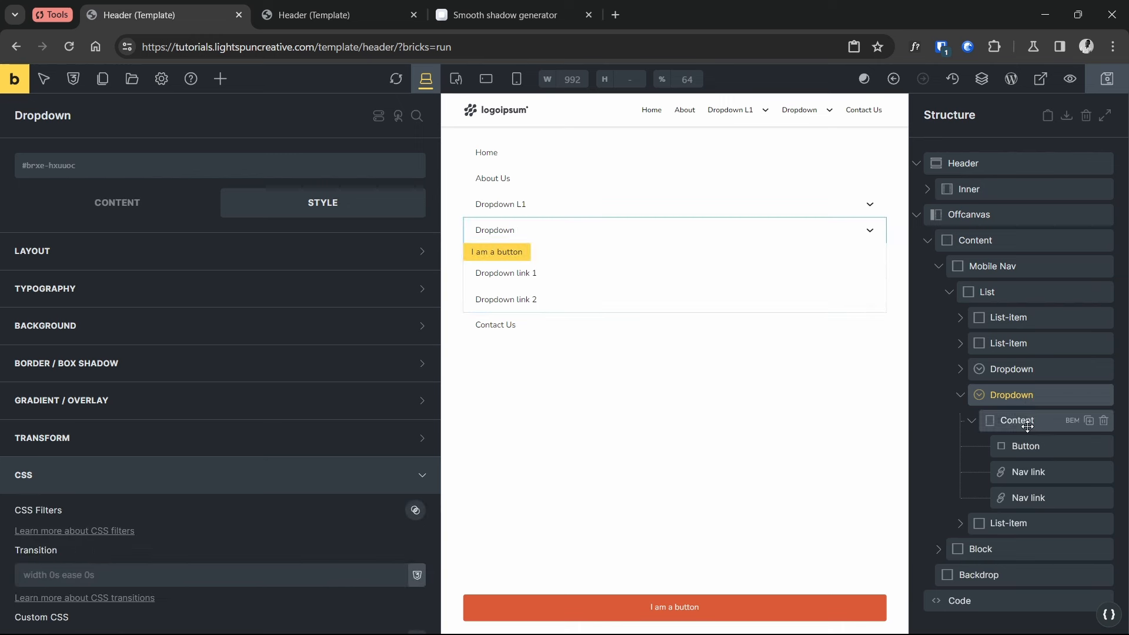
pyautogui.click(1027, 446)
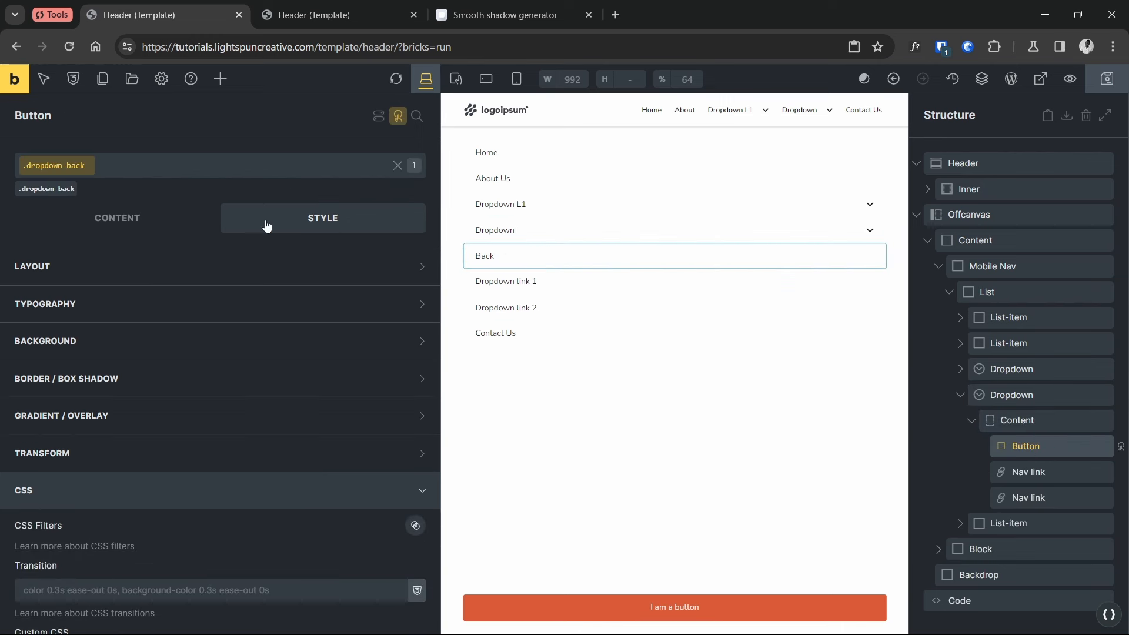
# Append %root% .dropdown-back:hover to the hover rule's selector in the Mobile Nav's custom CSS and save the template
pyautogui.click(1014, 369)
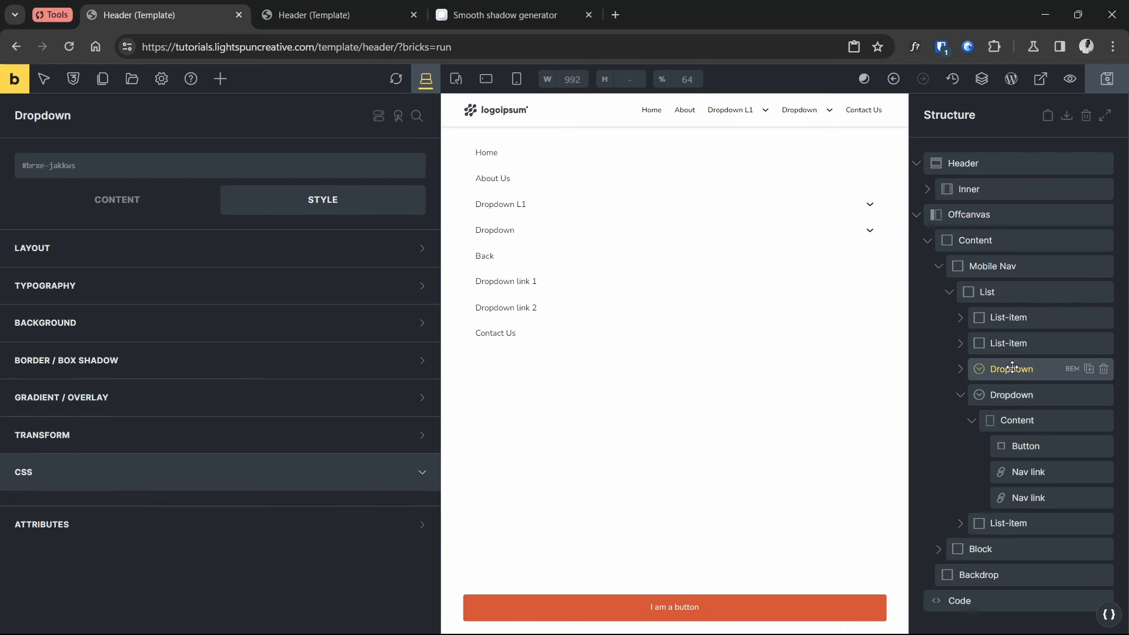
pyautogui.click(1015, 264)
pyautogui.scroll(-7, 76, 466)
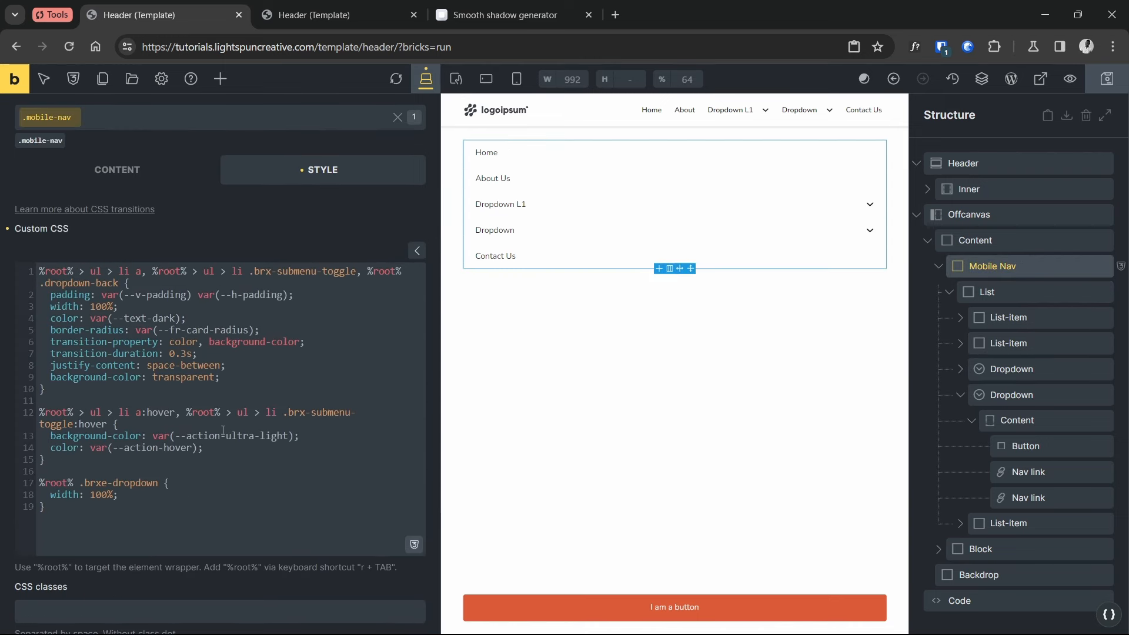
pyautogui.scroll(1, 366, 351)
pyautogui.moveTo(79, 352); pyautogui.dragTo(118, 357)
pyautogui.hotkey('ctrl', 'c')
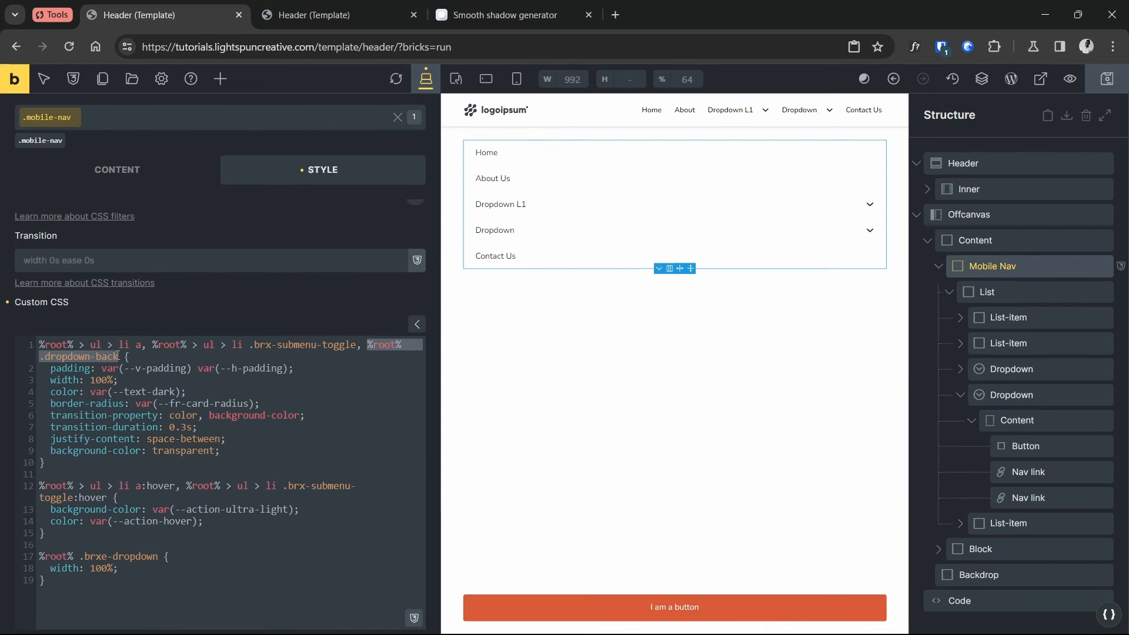
pyautogui.scroll(-2, 333, 418)
pyautogui.click(116, 422)
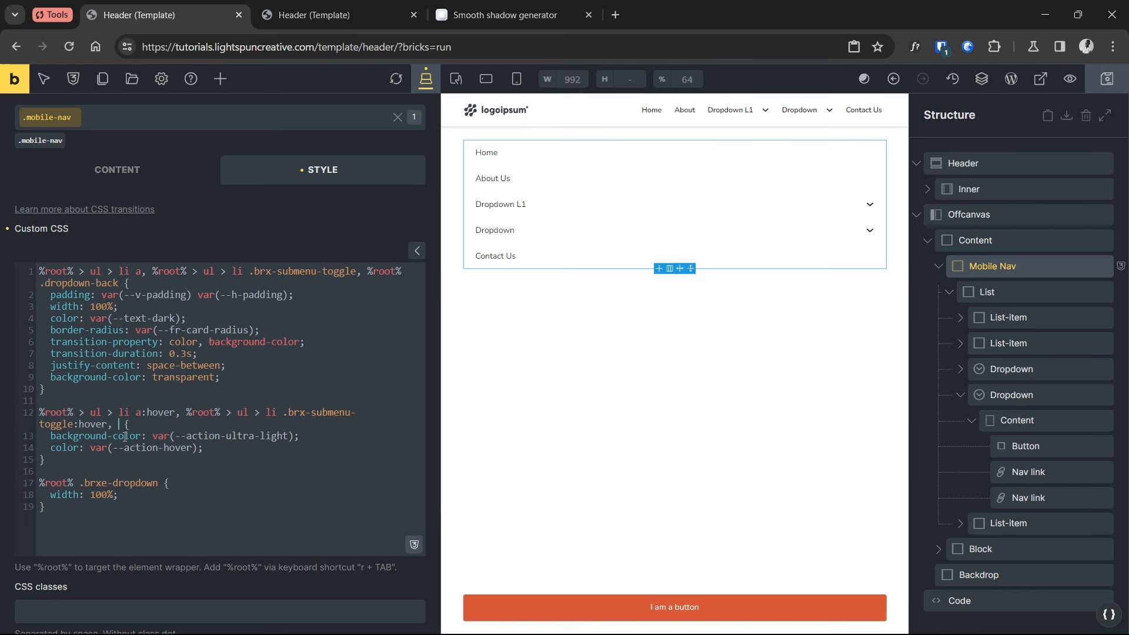
pyautogui.hotkey('ctrl', 'v')
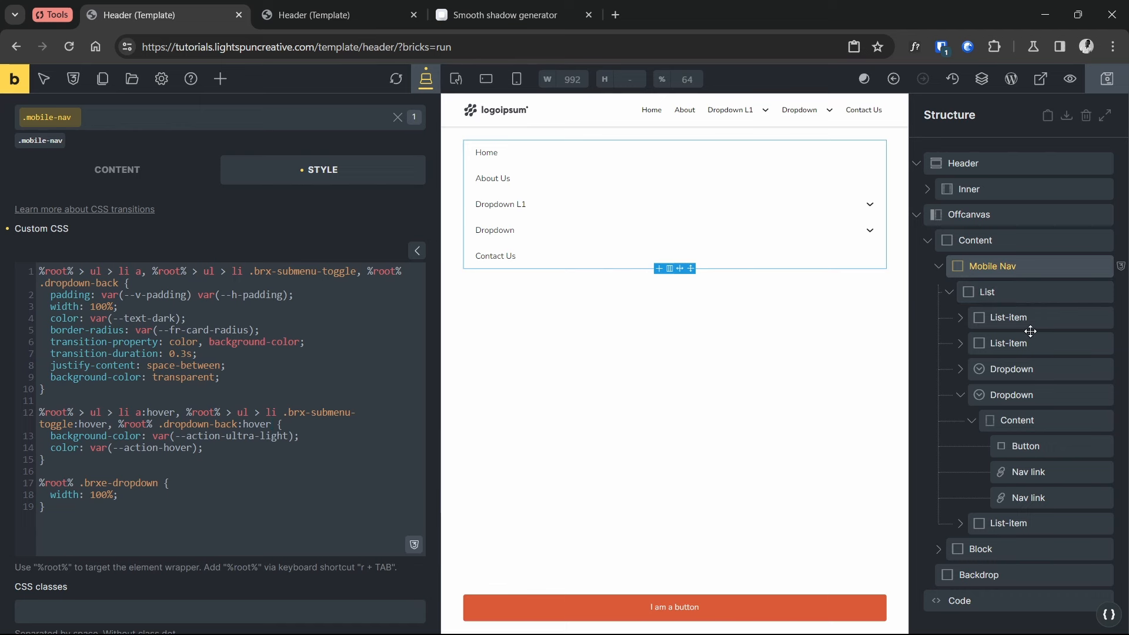
pyautogui.click(1011, 395)
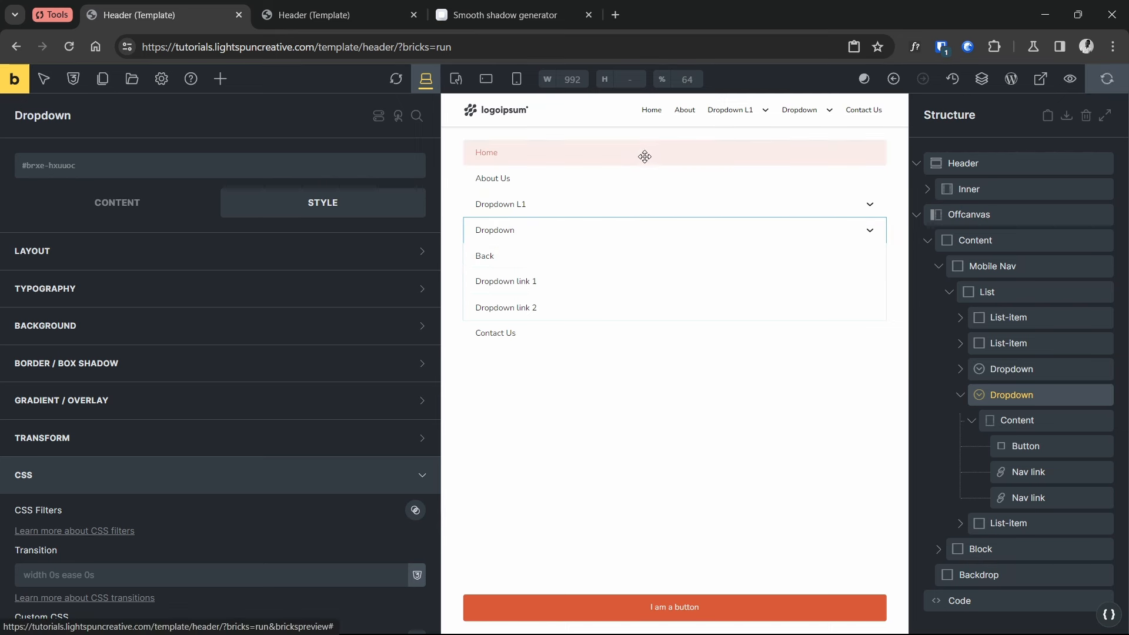
pyautogui.hotkey('ctrl', 's')
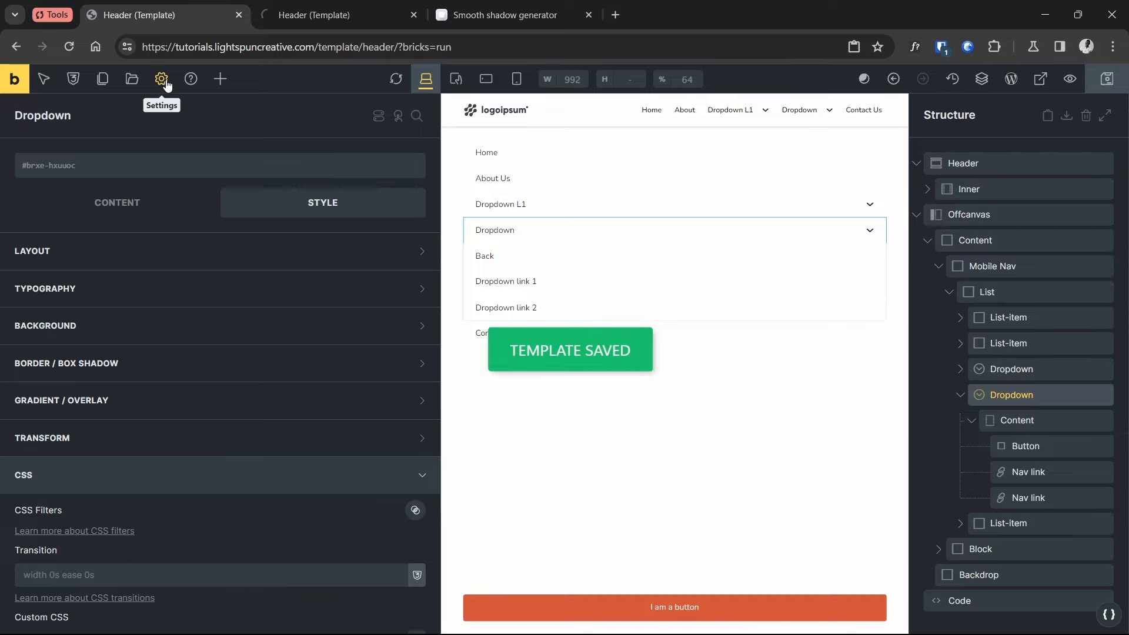
# Switch to the mobile preview and test expanding and collapsing Dropdown L1 and Dropdown in the menu
pyautogui.click(317, 15)
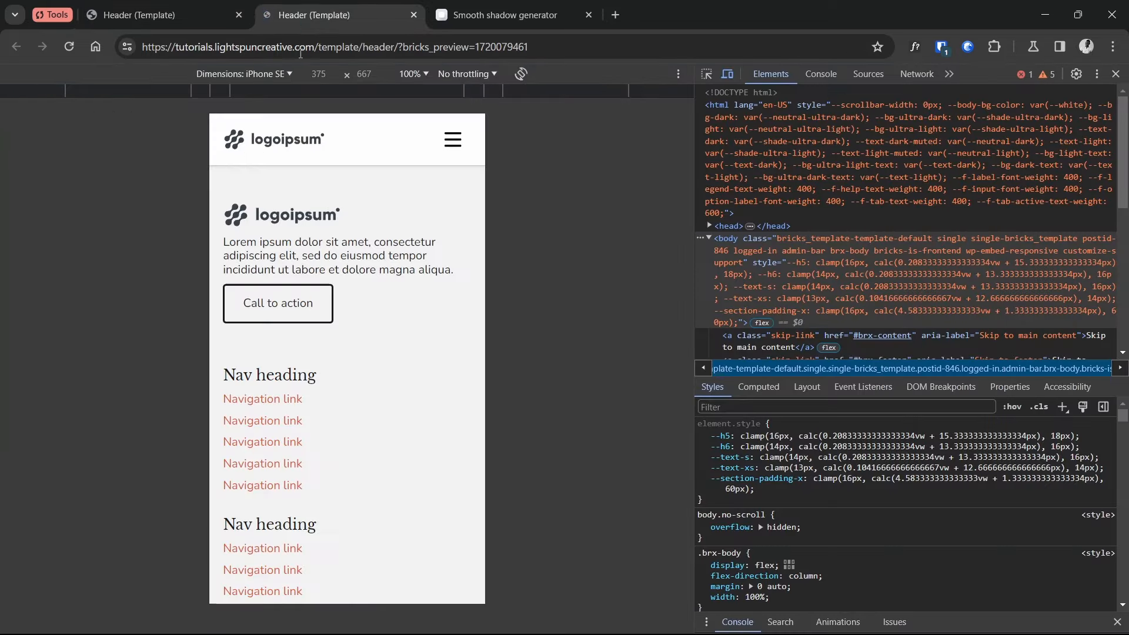
pyautogui.click(449, 152)
pyautogui.click(380, 284)
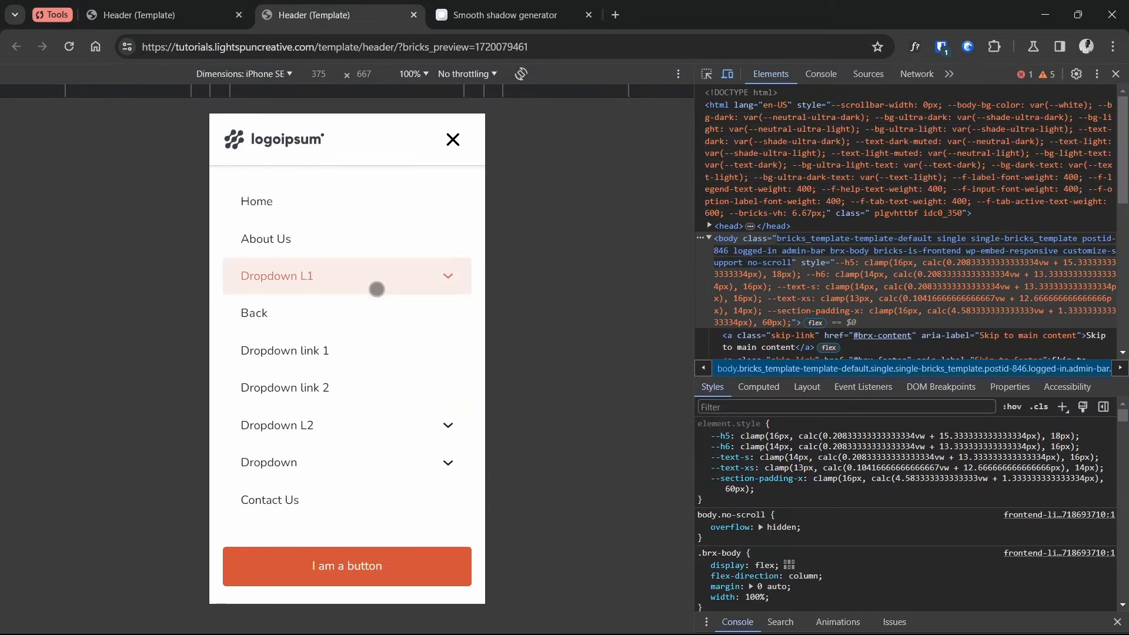
pyautogui.click(377, 288)
pyautogui.click(336, 275)
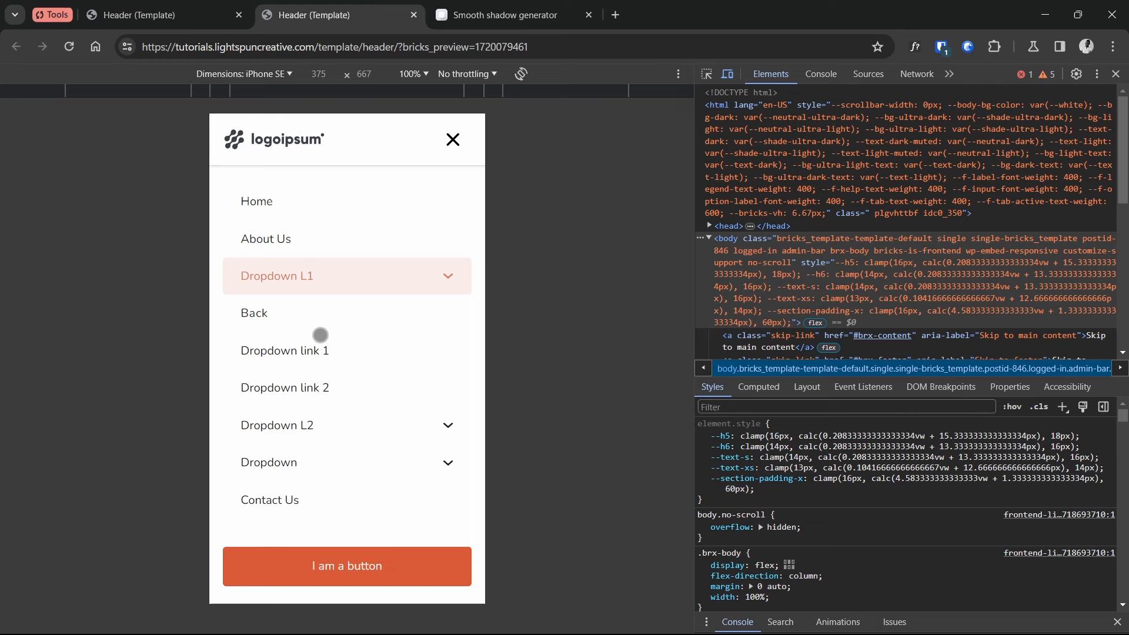
pyautogui.click(320, 282)
pyautogui.click(318, 335)
pyautogui.click(302, 318)
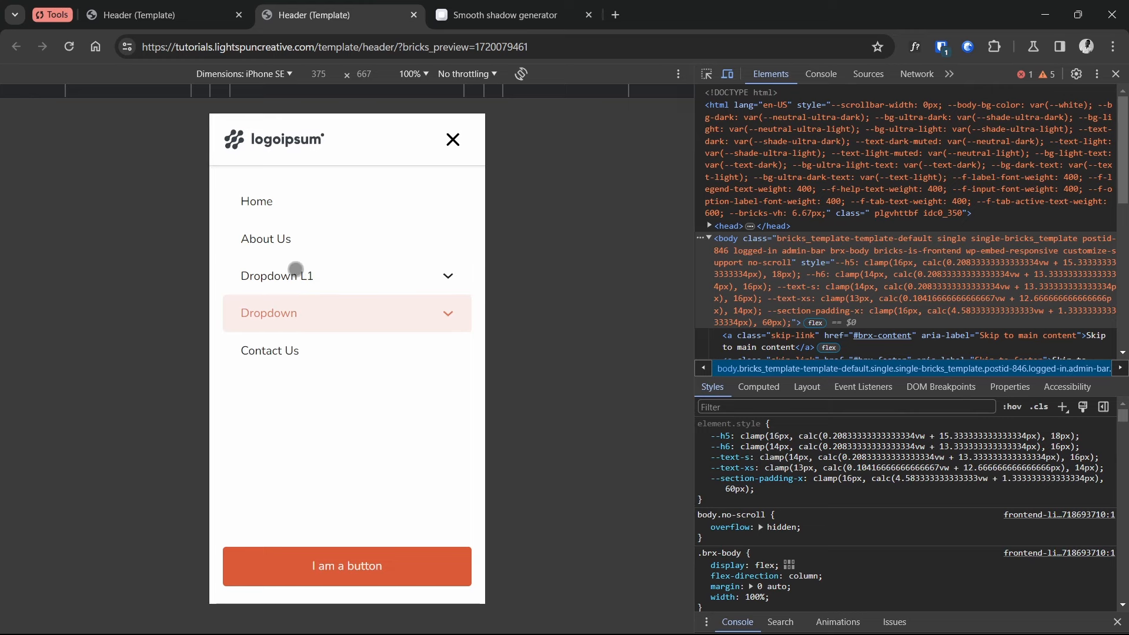
pyautogui.click(293, 319)
pyautogui.click(288, 351)
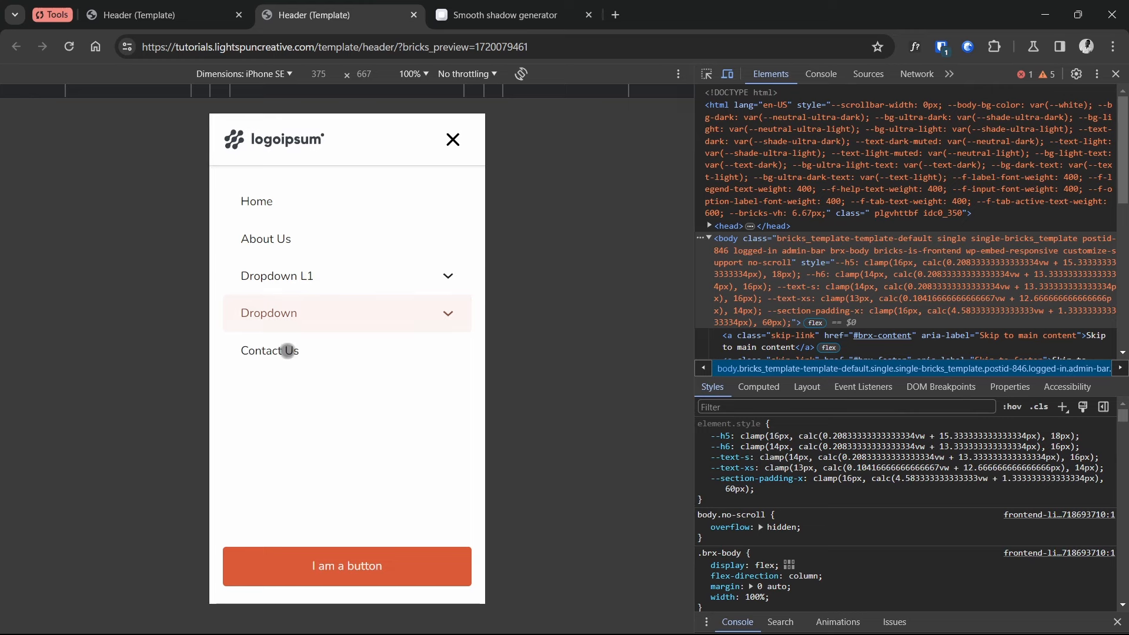
# In the builder's page settings, uncomment the sliding dropdown rules in the custom CSS and save the template
pyautogui.click(183, 9)
pyautogui.click(152, 89)
pyautogui.click(66, 191)
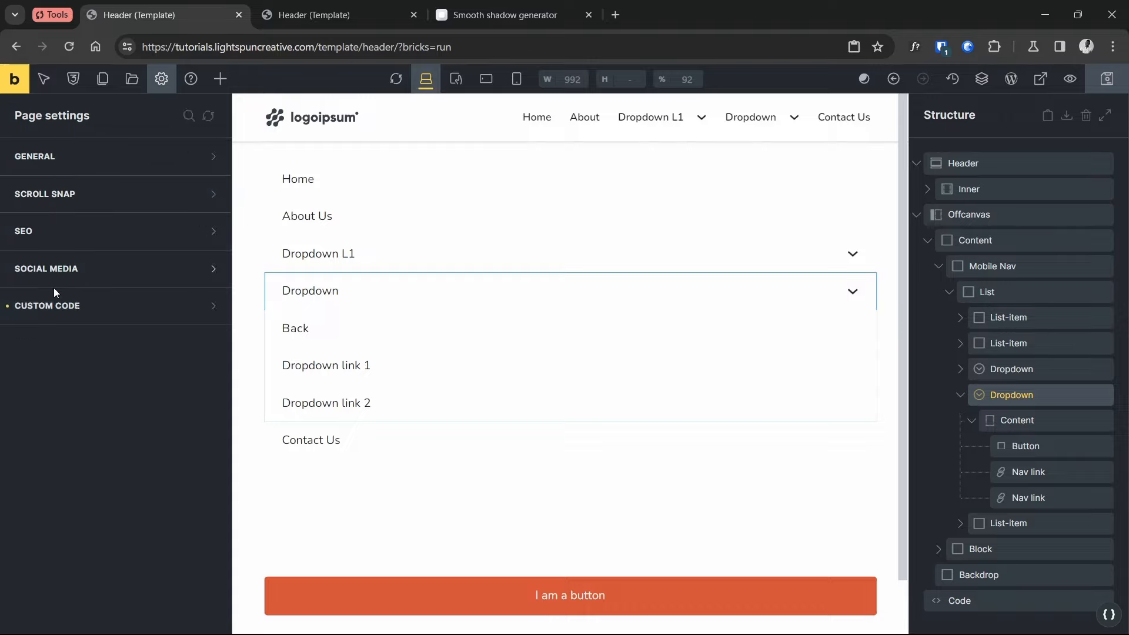
pyautogui.click(54, 294)
pyautogui.click(87, 377)
pyautogui.press('BackSpace')
pyautogui.press('BackSpace')
pyautogui.scroll(-3, 303, 401)
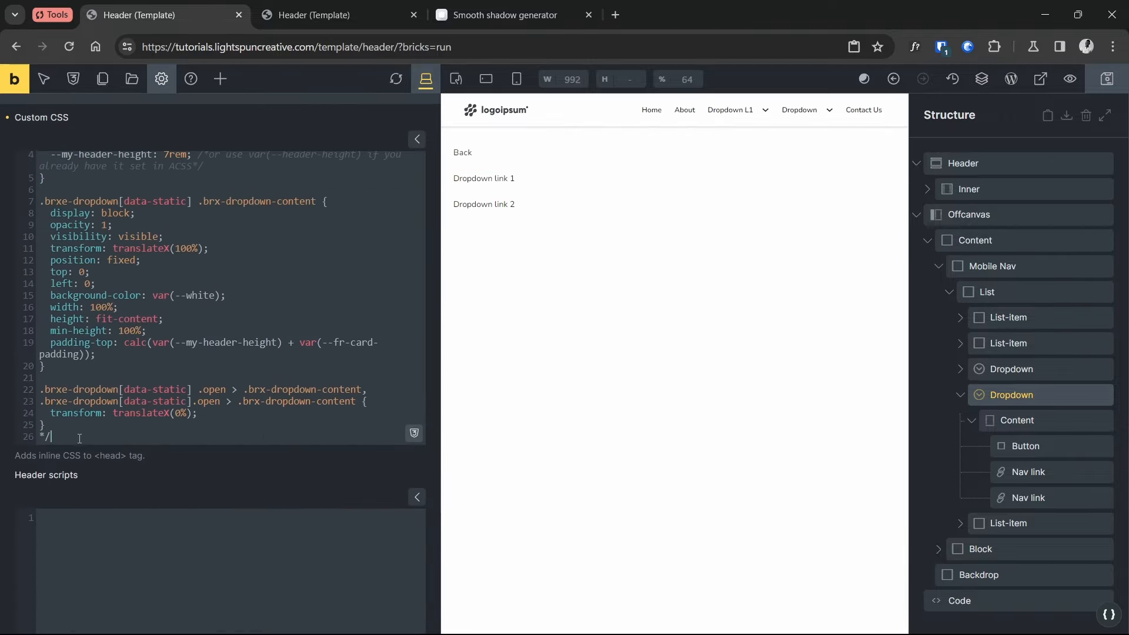
pyautogui.hotkey('ctrl', 's')
# Test the sliding Dropdown and Dropdown L1 submenus with their Back buttons in the mobile preview
pyautogui.hotkey('ctrl', 'Tab')
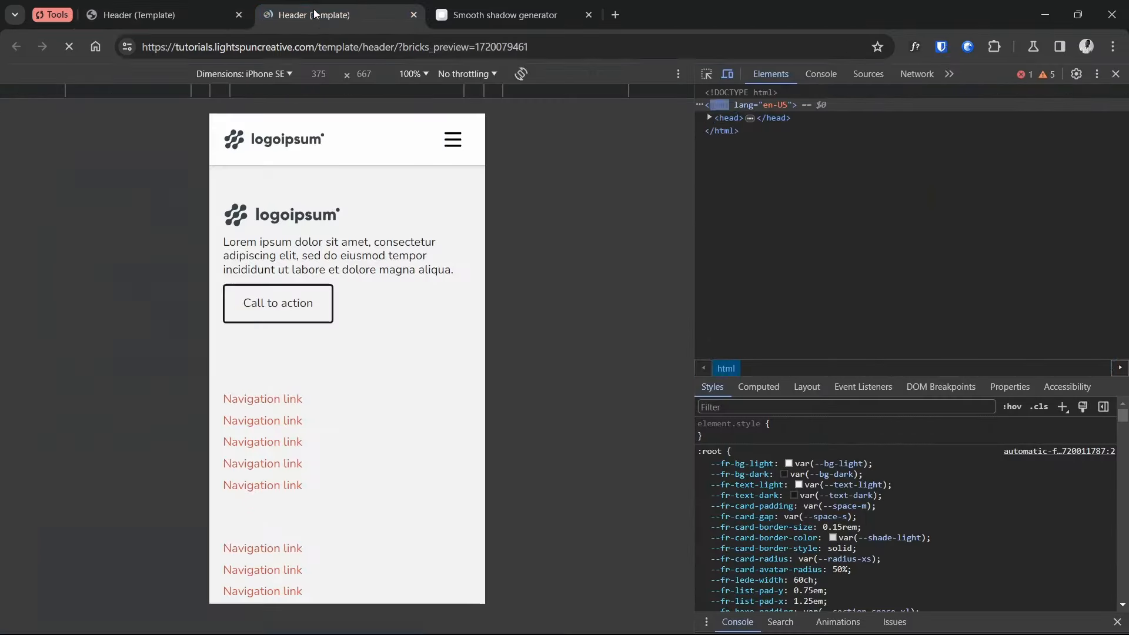
pyautogui.click(452, 141)
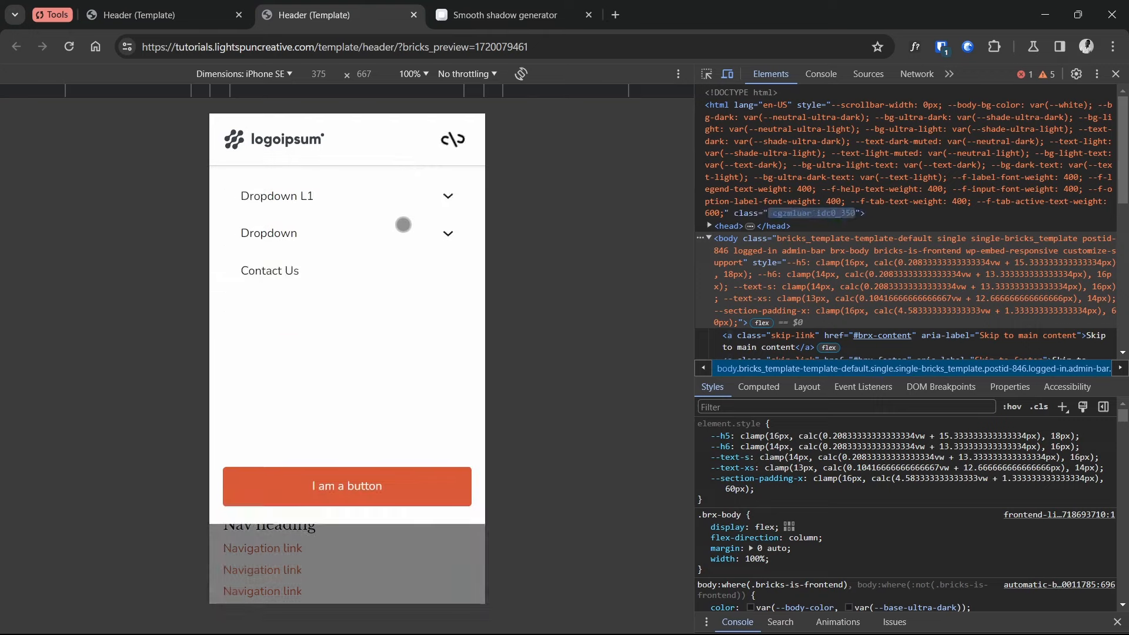
pyautogui.click(359, 291)
pyautogui.click(321, 210)
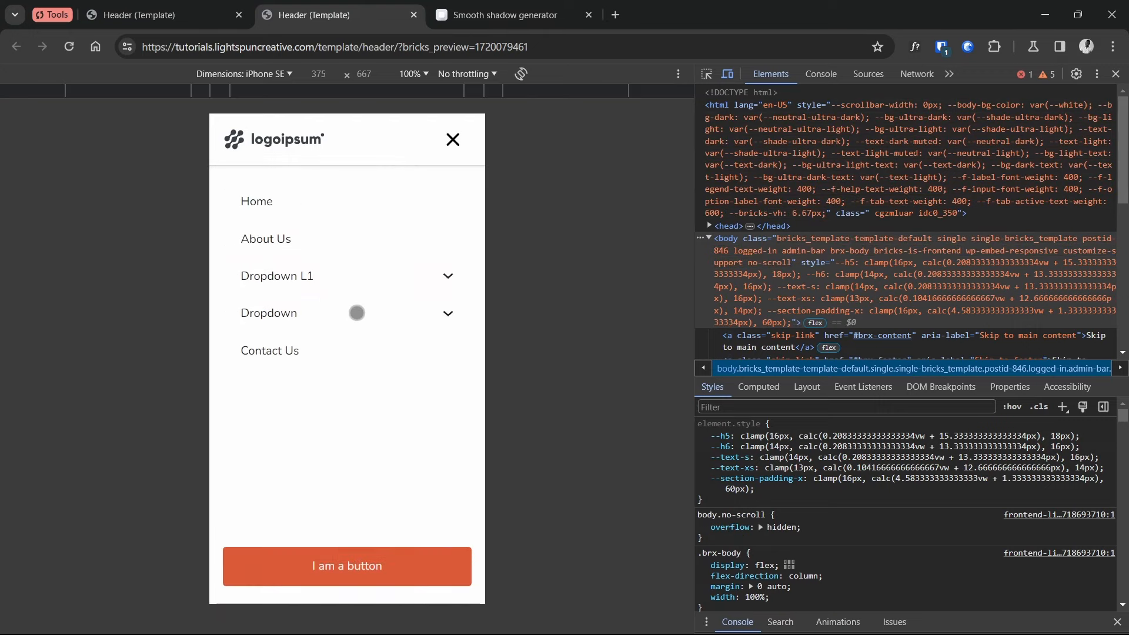
pyautogui.click(360, 320)
pyautogui.click(277, 202)
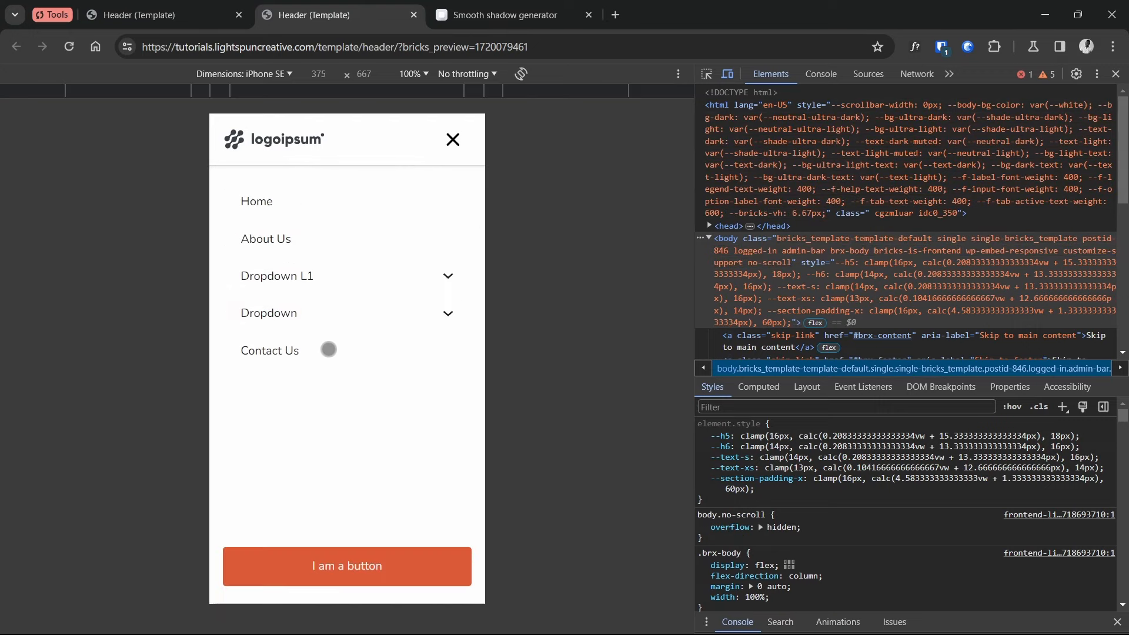
pyautogui.click(347, 277)
pyautogui.click(316, 202)
# Open Dropdown L1 in the preview, check its nested Dropdown L2, and go back
pyautogui.click(336, 281)
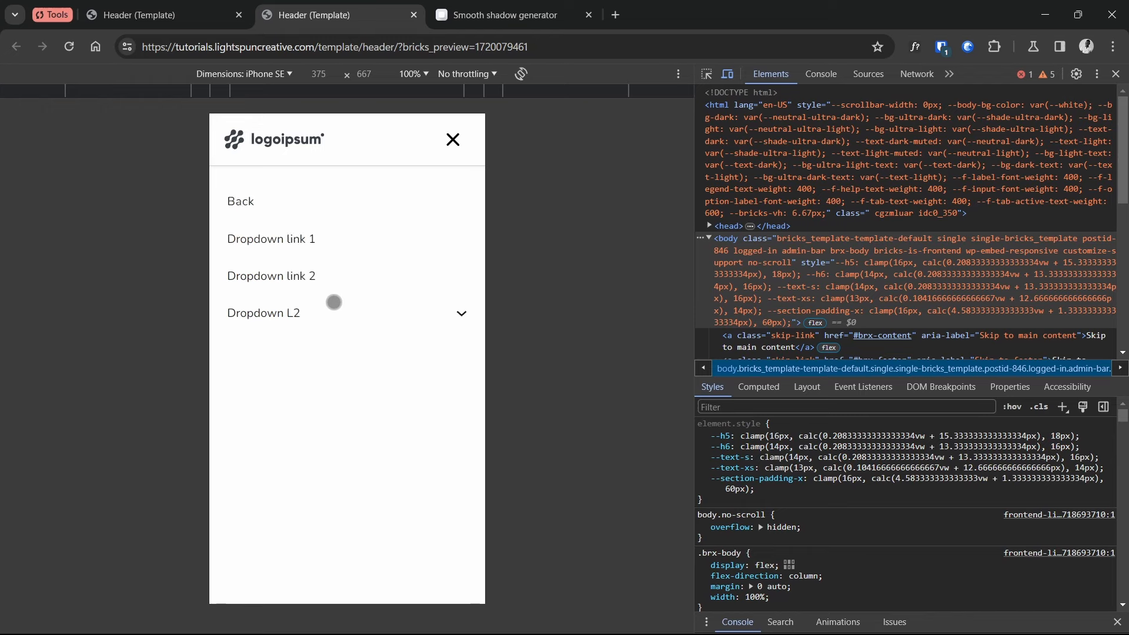
pyautogui.click(337, 318)
pyautogui.click(340, 318)
pyautogui.click(300, 209)
pyautogui.click(282, 208)
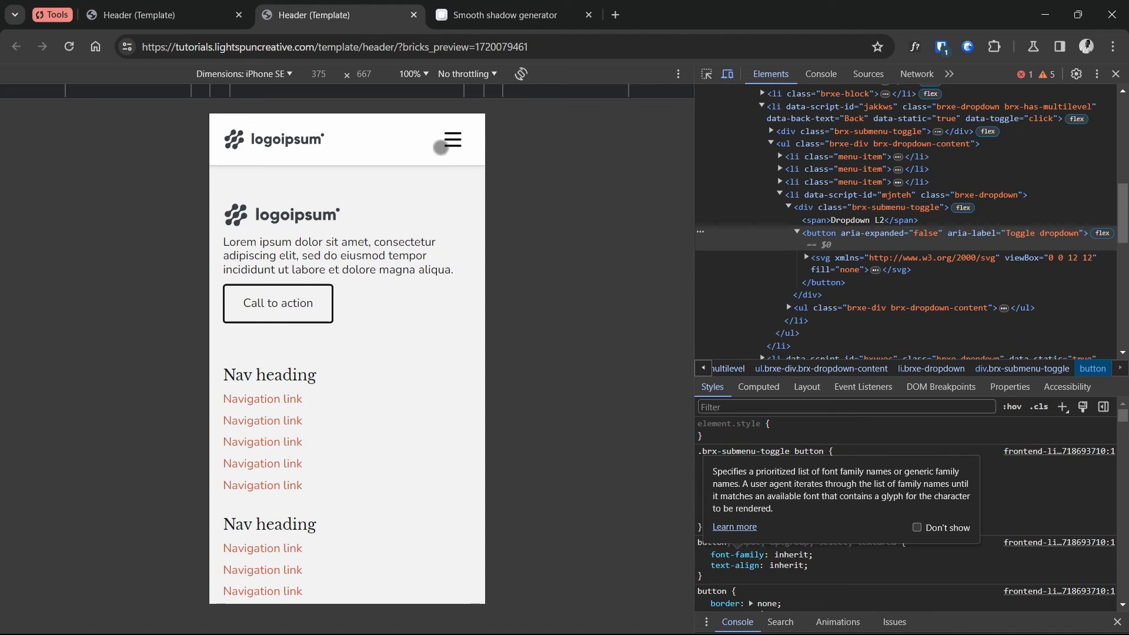
# Preview the open Dropdown L1 submenu at responsive widths of about 1059 px and 768 px, restore iPhone SE, and return with Back
pyautogui.click(452, 140)
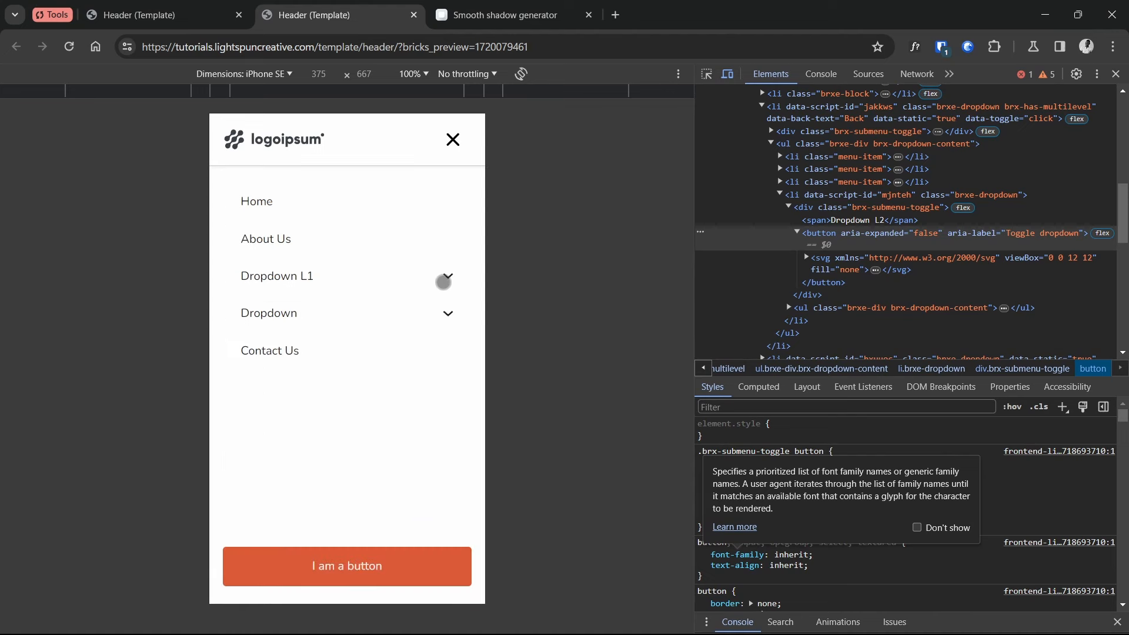
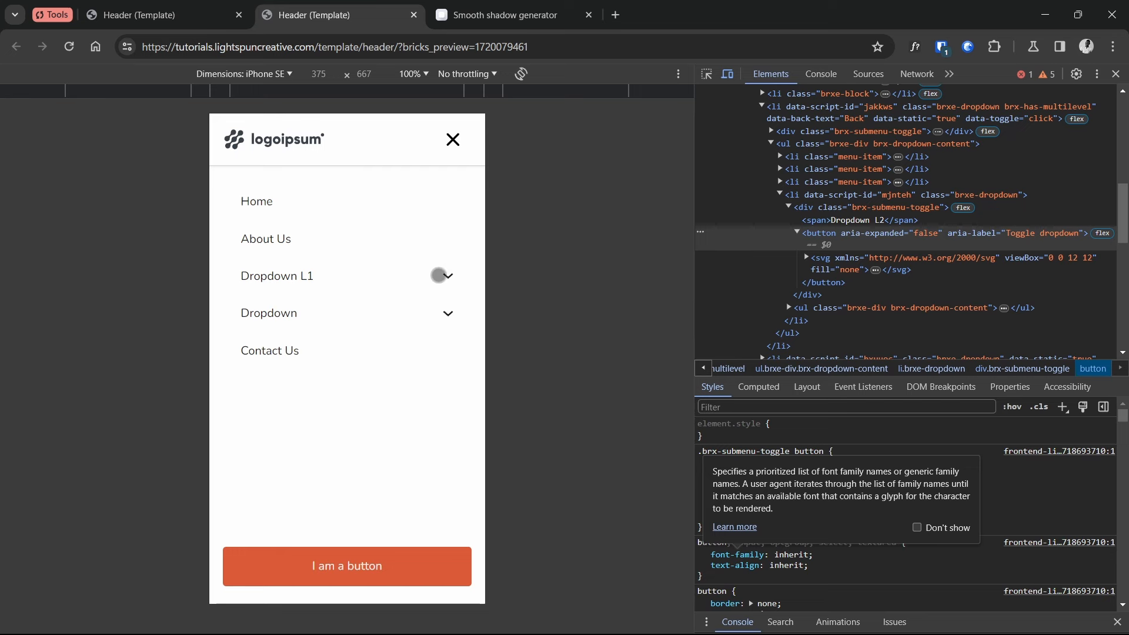
pyautogui.click(439, 275)
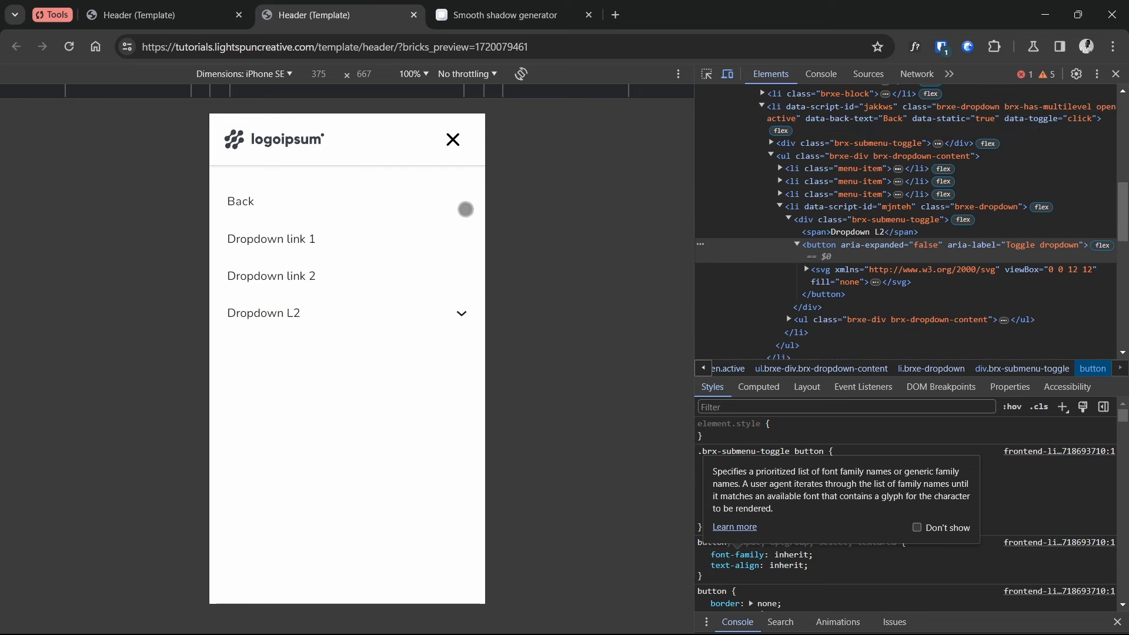
pyautogui.click(494, 91)
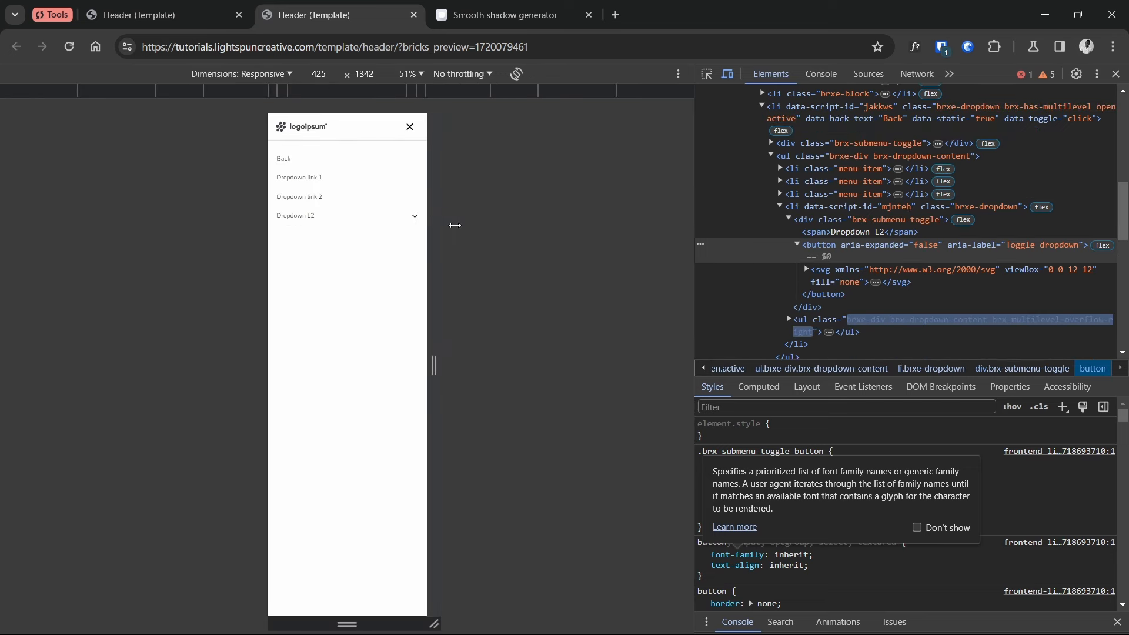
pyautogui.moveTo(454, 225); pyautogui.dragTo(576, 226)
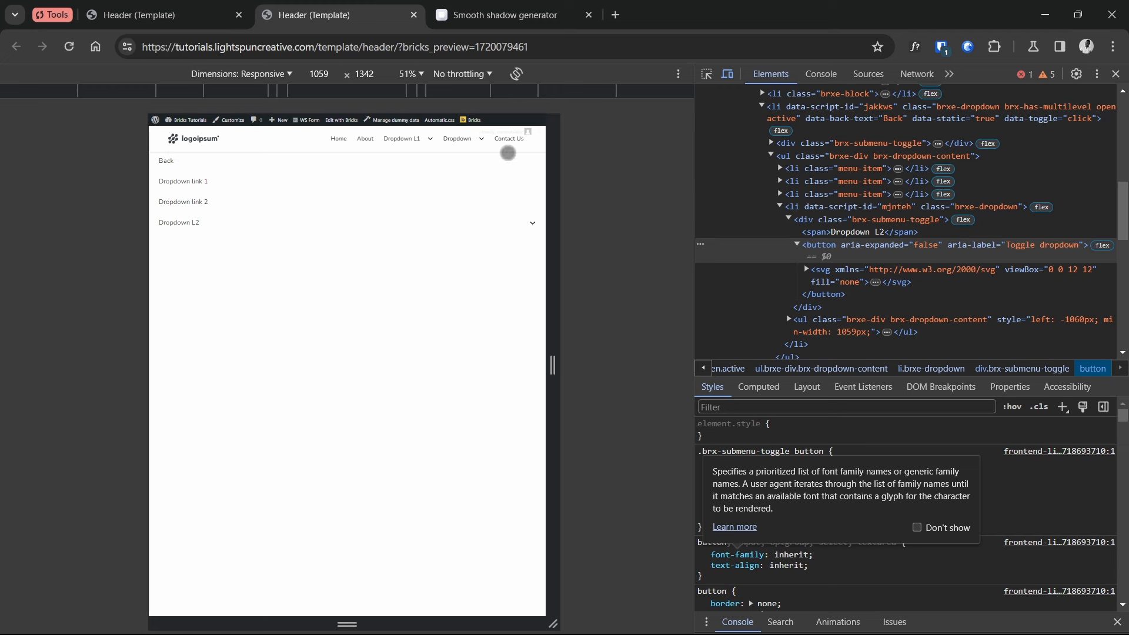
pyautogui.click(432, 92)
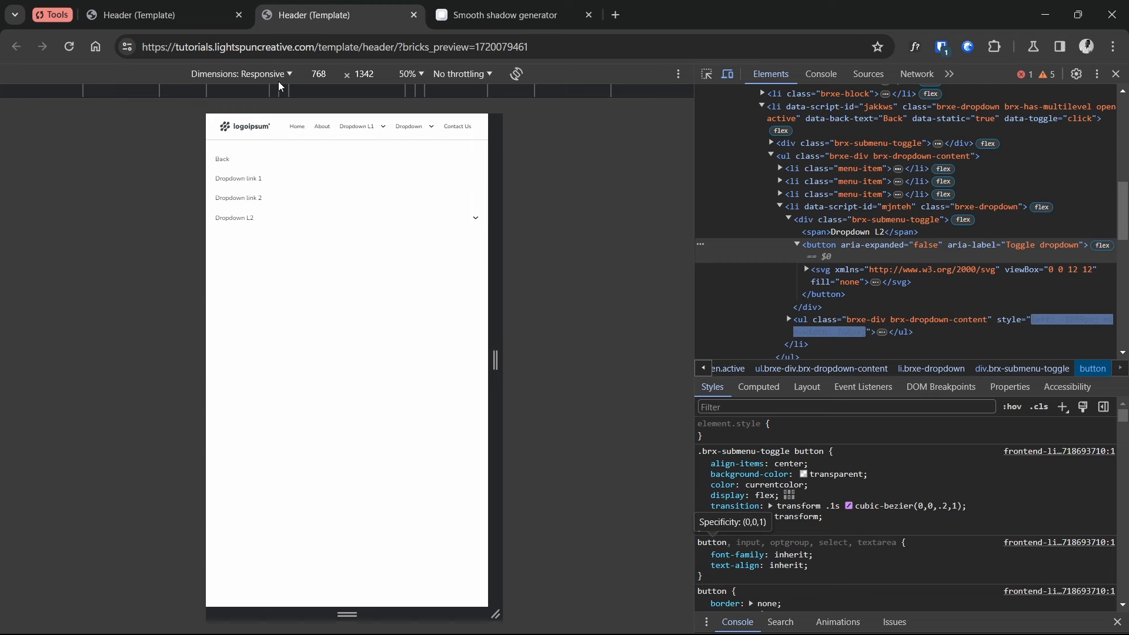
pyautogui.click(279, 79)
pyautogui.click(250, 187)
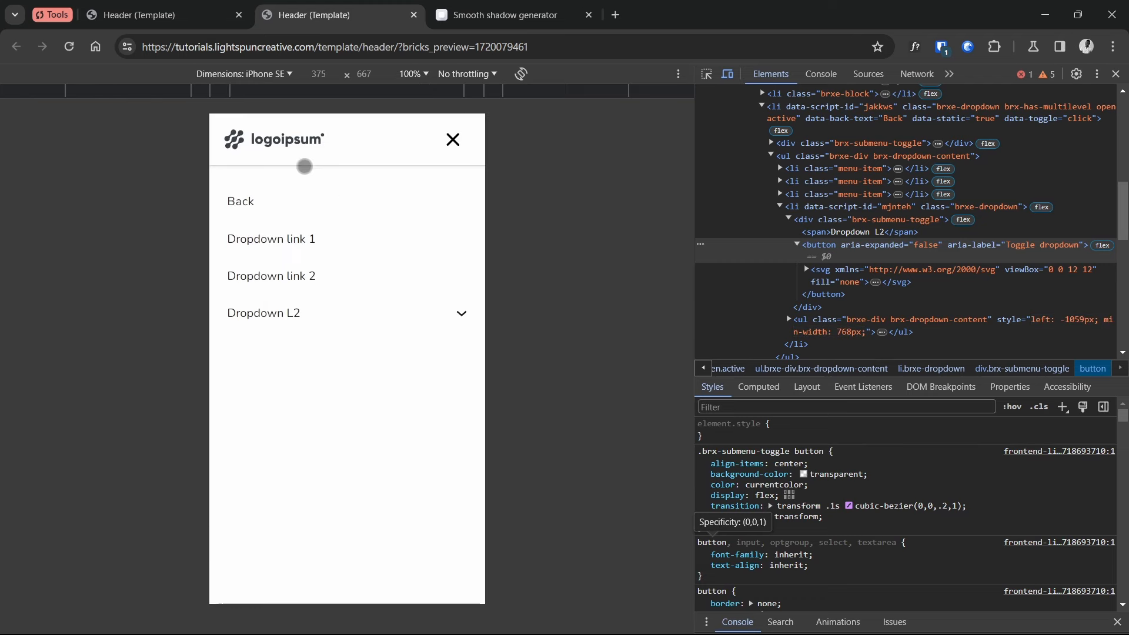
pyautogui.click(286, 202)
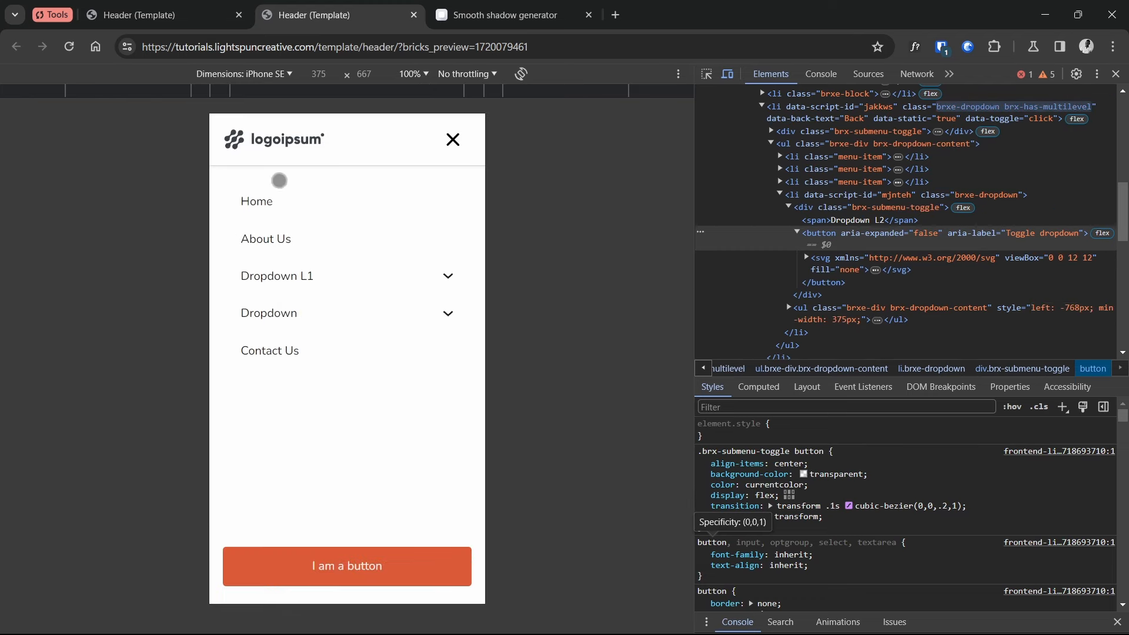
# Begin a new %root% rule in the Mobile Nav's custom CSS and copy the .brx-submenu-toggle button selector from the inspected preview arrow
pyautogui.click(138, 16)
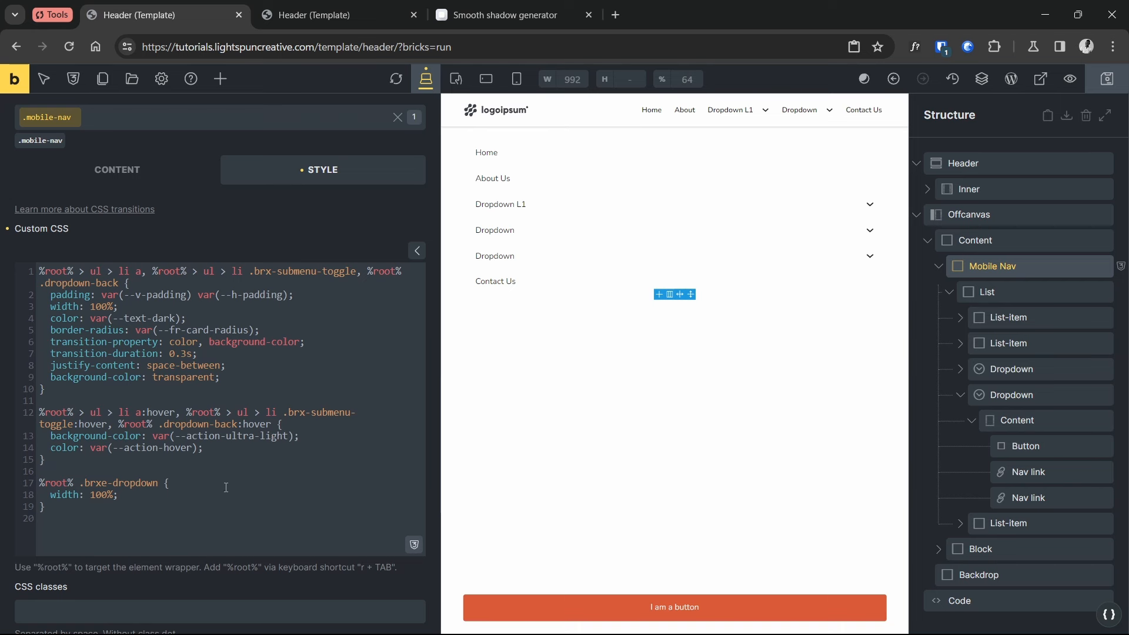
pyautogui.scroll(1, 226, 488)
pyautogui.scroll(-1, 227, 465)
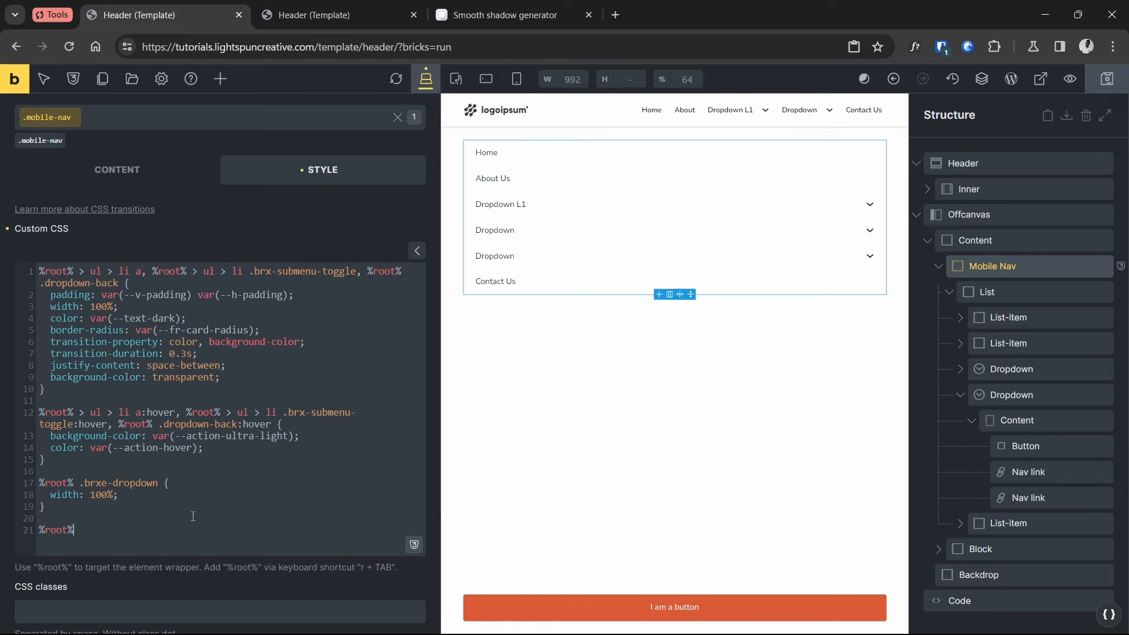
pyautogui.click(303, 16)
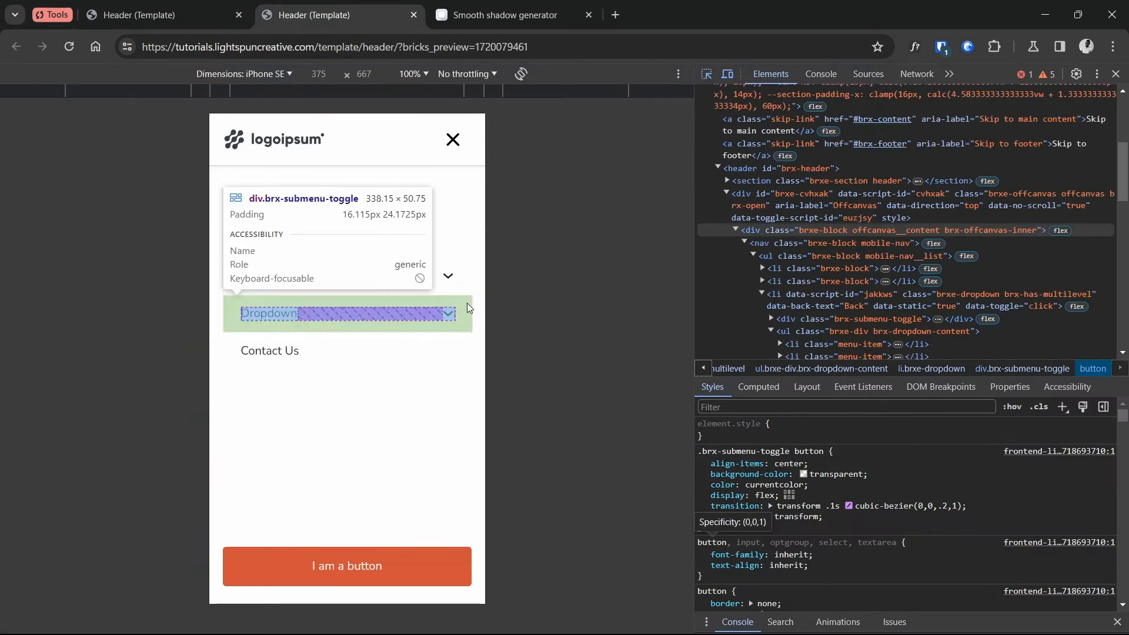
pyautogui.click(457, 317)
pyautogui.click(827, 269)
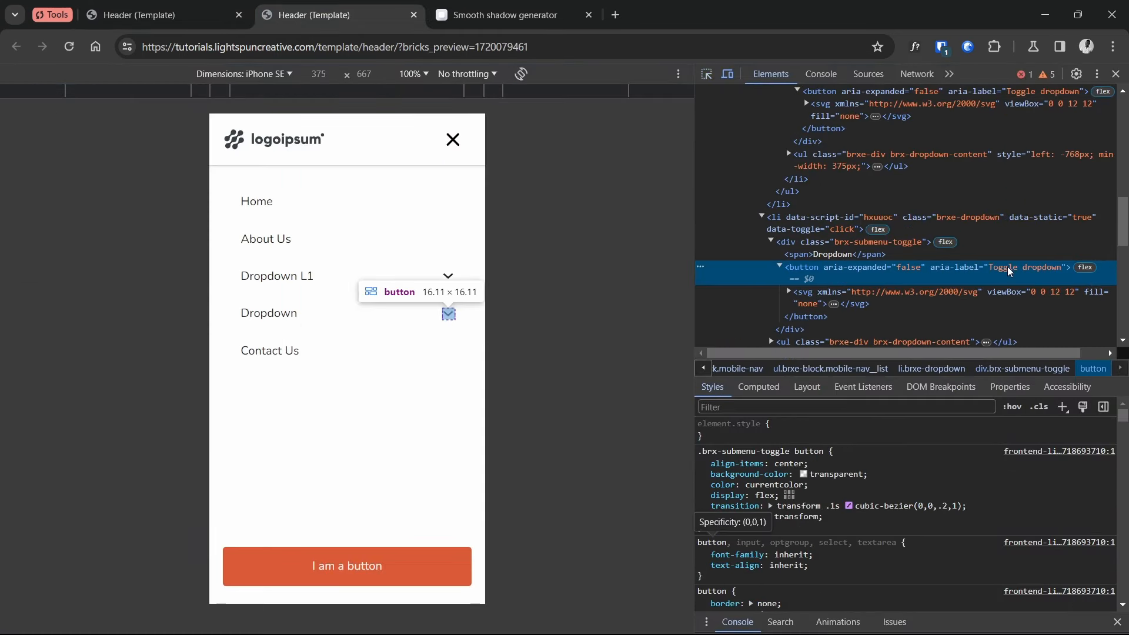
pyautogui.click(819, 451)
pyautogui.hotkey('ctrl', 'c')
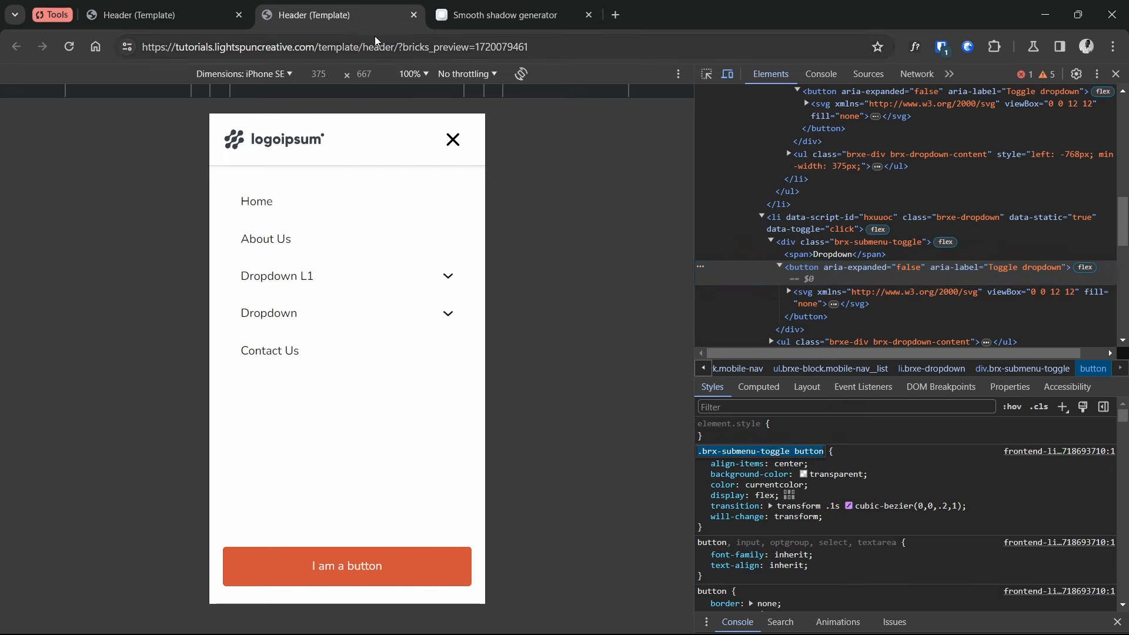
# Complete the new Mobile Nav CSS rule as %root% .brx-submenu-toggle button with rotate: -90deg
pyautogui.click(150, 16)
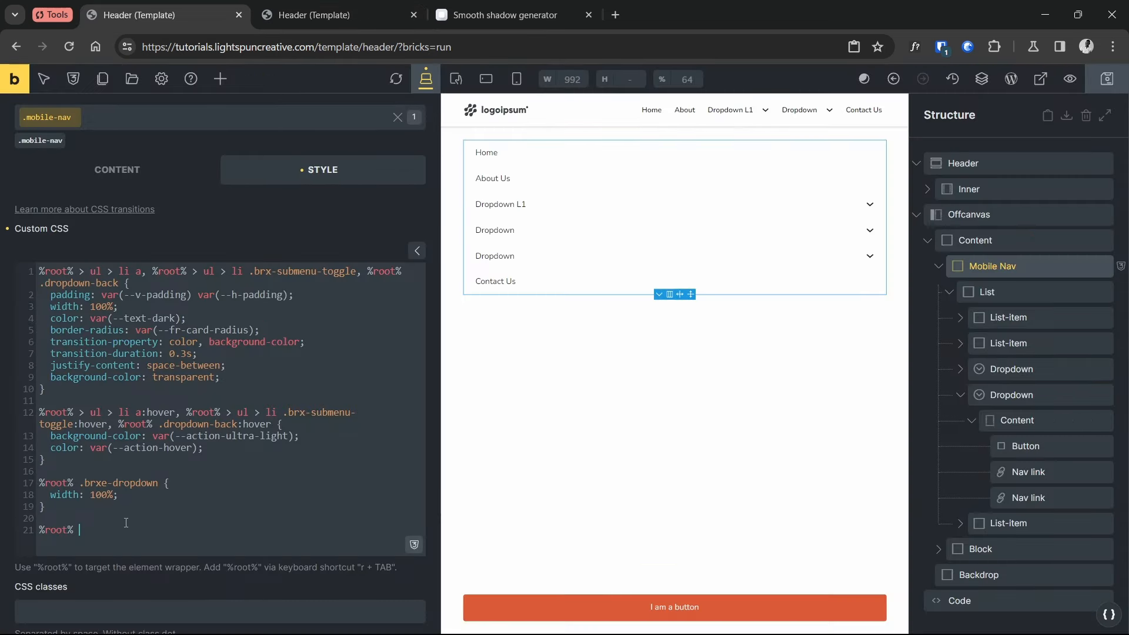
pyautogui.hotkey('ctrl', 'v')
pyautogui.write('{')
pyautogui.press('Return')
pyautogui.write('rotate:')
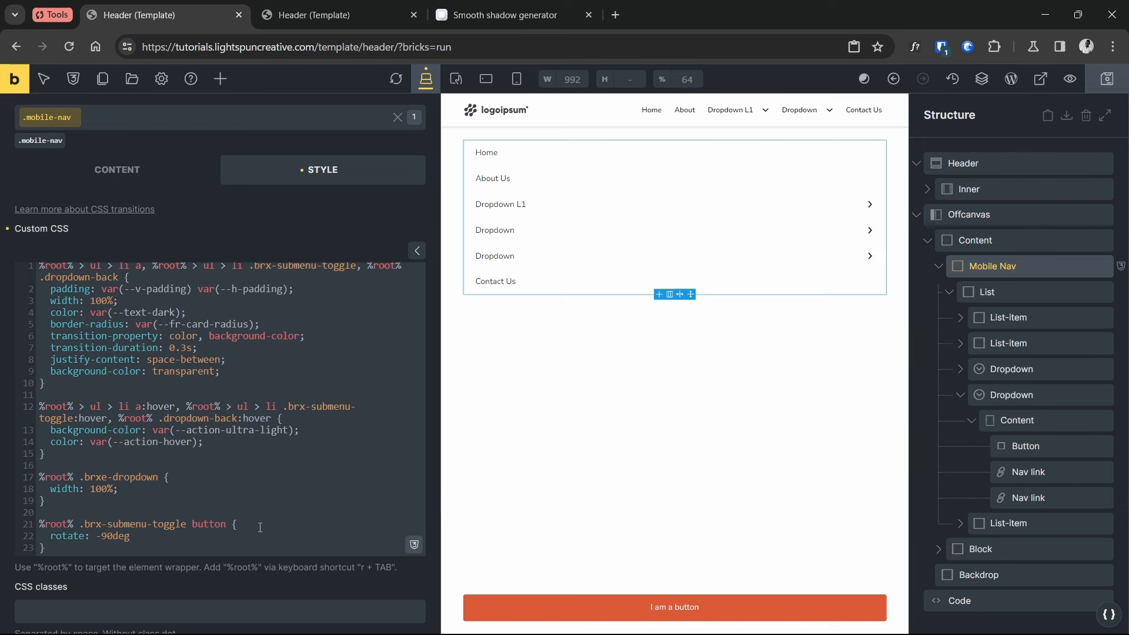
# Save the completed -90deg arrow rotation rule and check Dropdown L1, its nested submenu and Back in the mobile preview
pyautogui.write(' -90deg;')
pyautogui.hotkey('ctrl', 's')
pyautogui.click(319, 23)
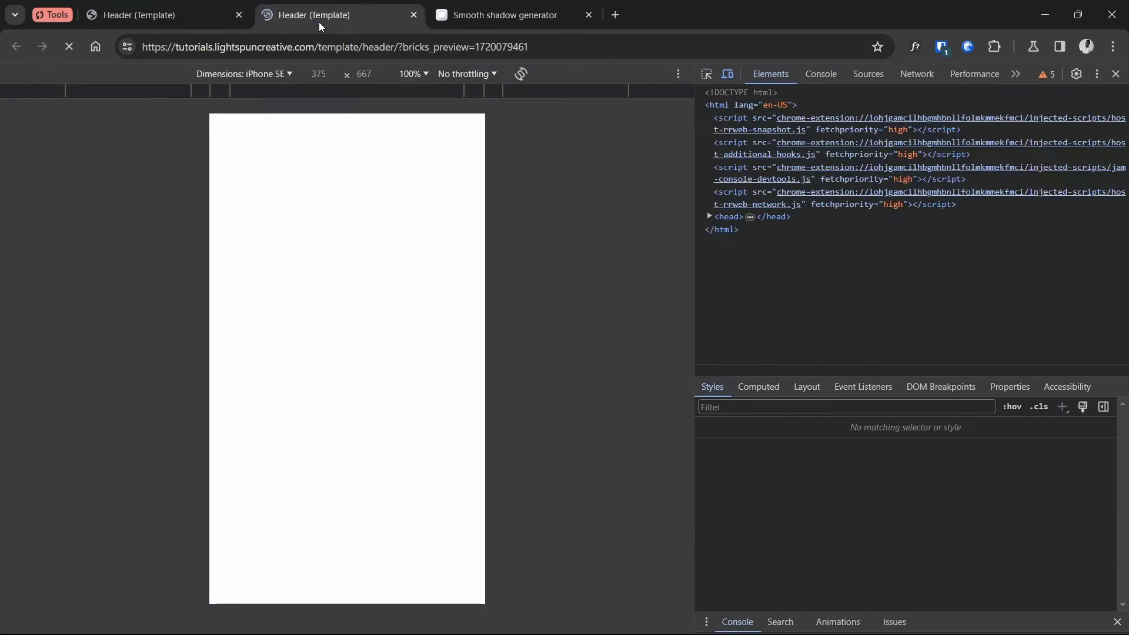
pyautogui.click(449, 152)
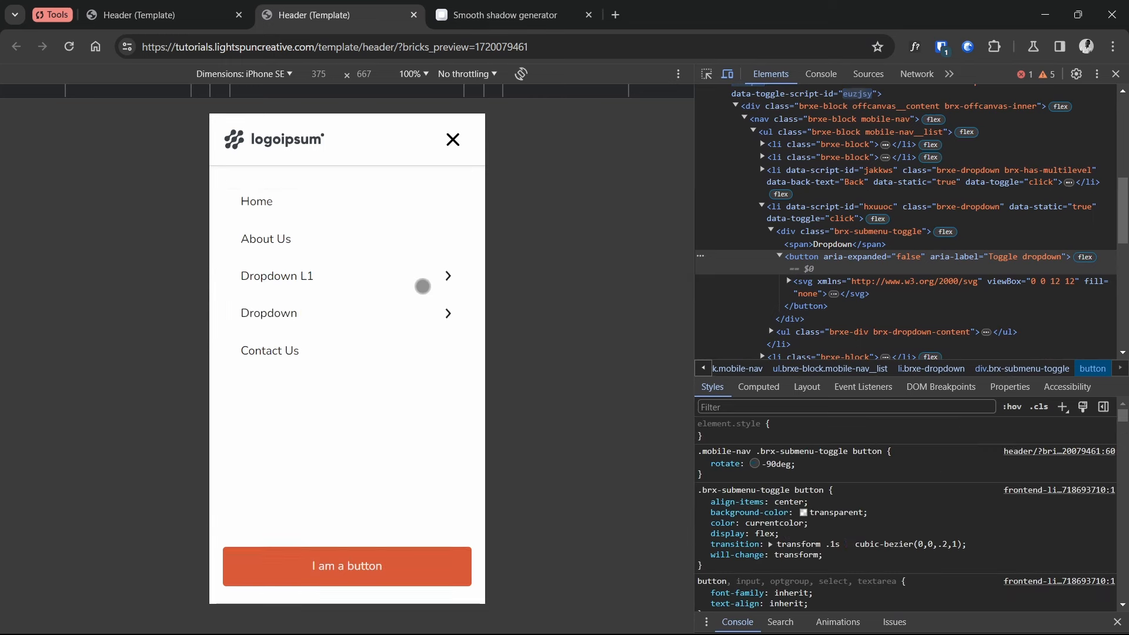
pyautogui.click(423, 286)
pyautogui.click(424, 313)
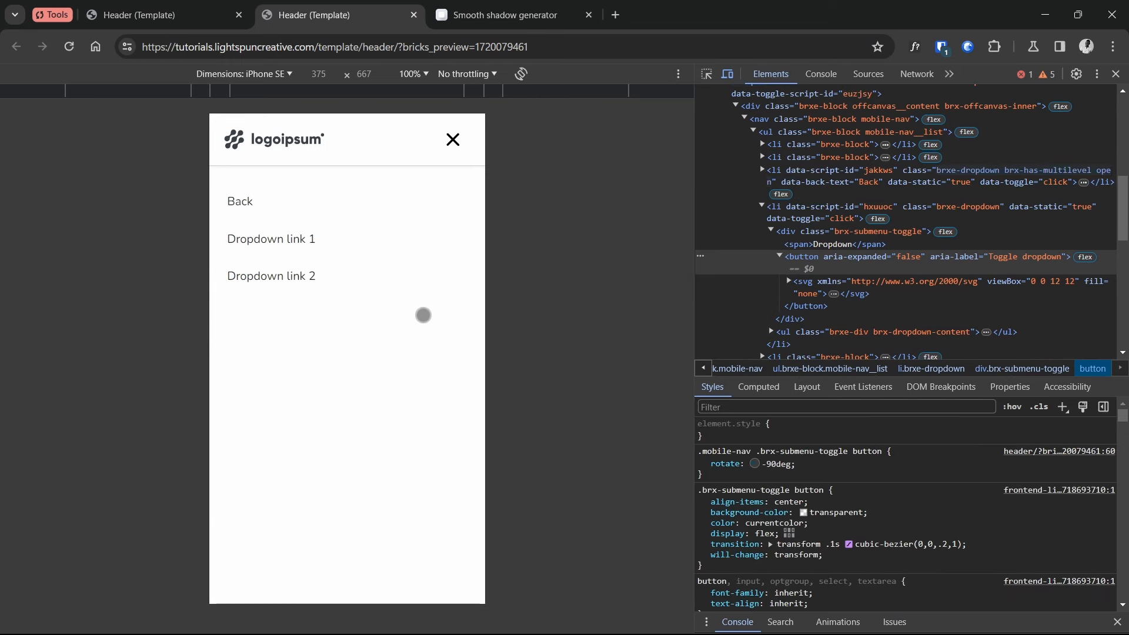
pyautogui.click(303, 212)
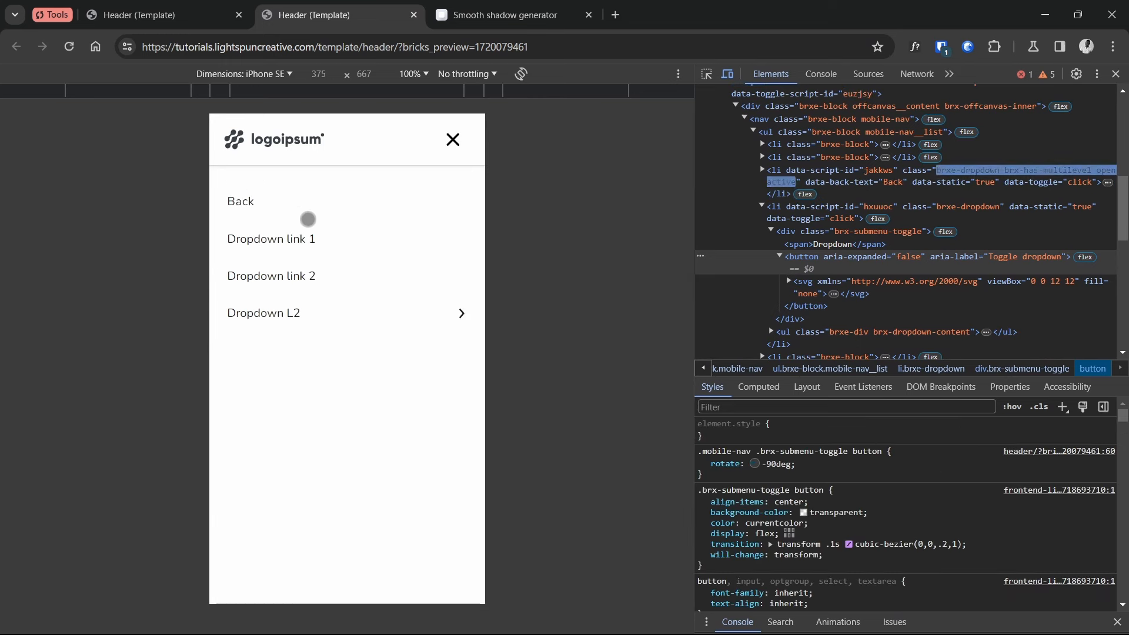
pyautogui.click(278, 203)
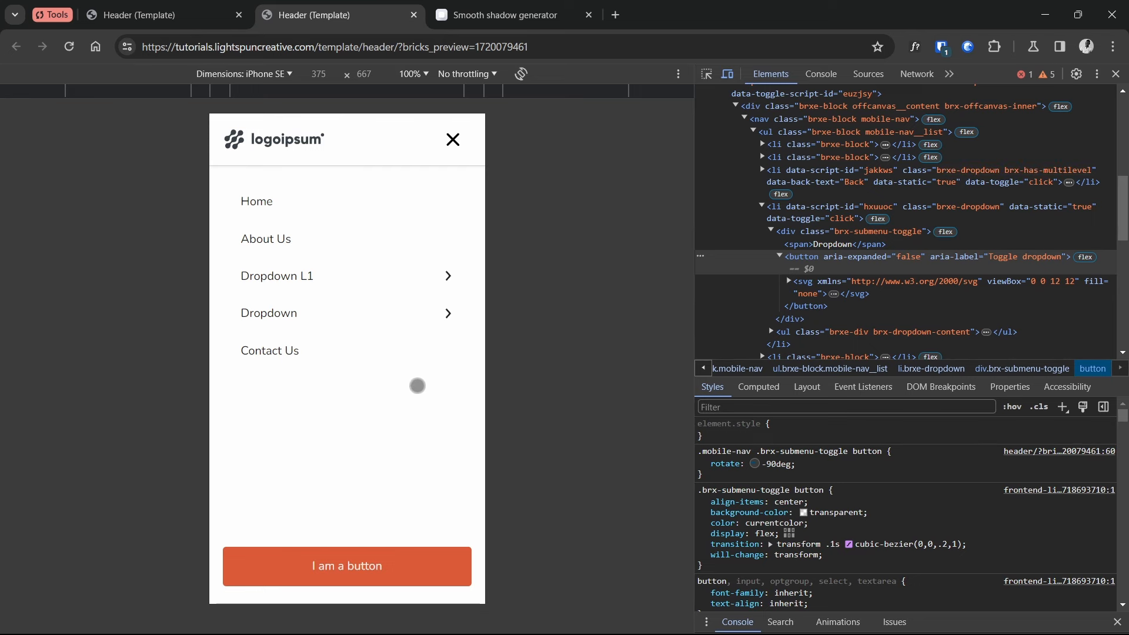
# Add padding-inline: var(--gutter) to the .brxe-dropdown[data-static] .brx-dropdown-content rule in the page's custom CSS and save
pyautogui.click(197, 16)
pyautogui.click(162, 79)
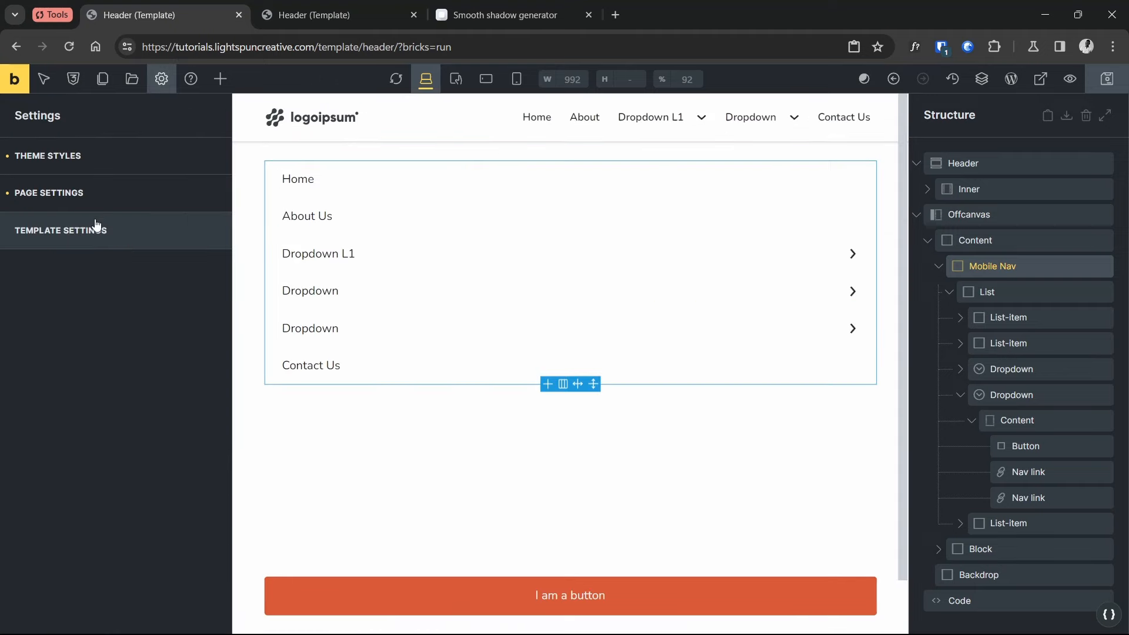
pyautogui.click(75, 192)
pyautogui.click(147, 306)
pyautogui.scroll(-5, 155, 364)
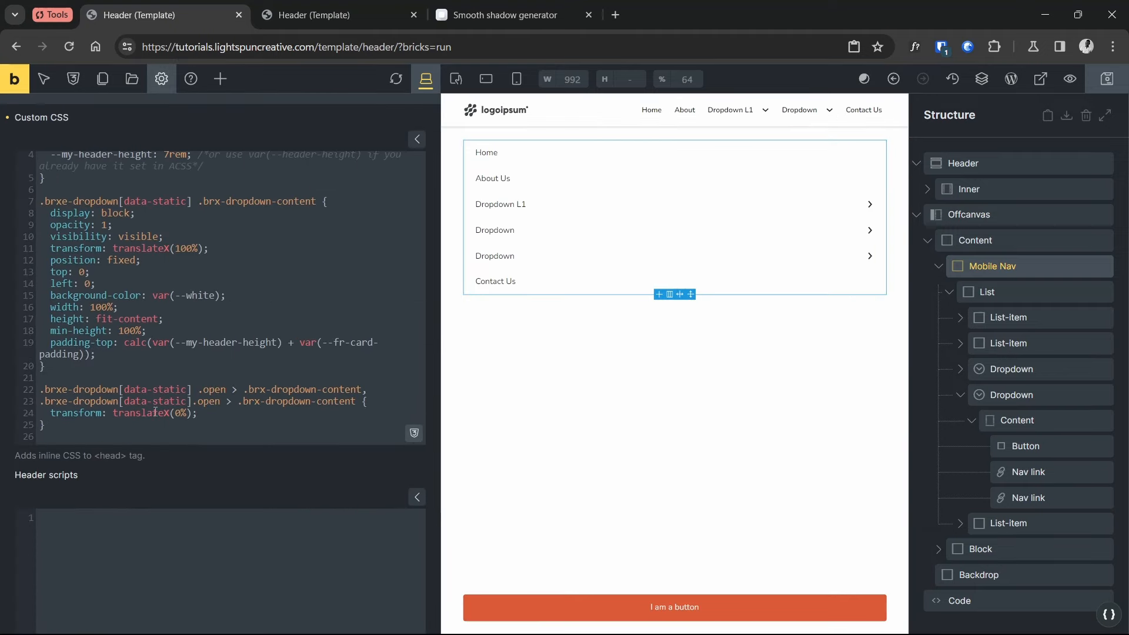
pyautogui.press('Return')
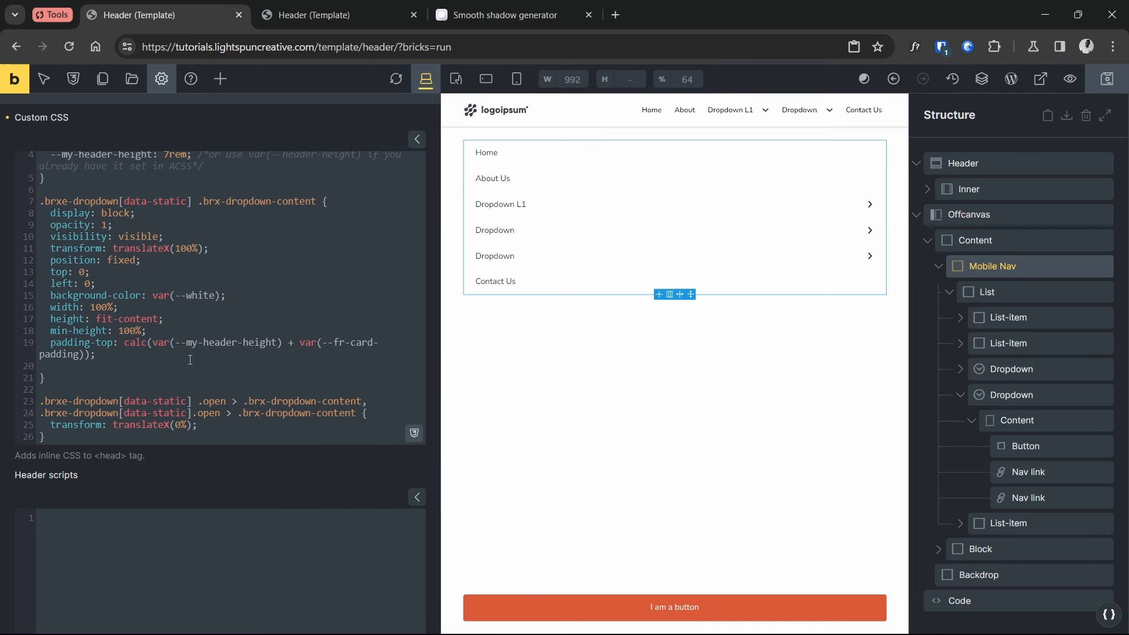
pyautogui.write('padding-inl')
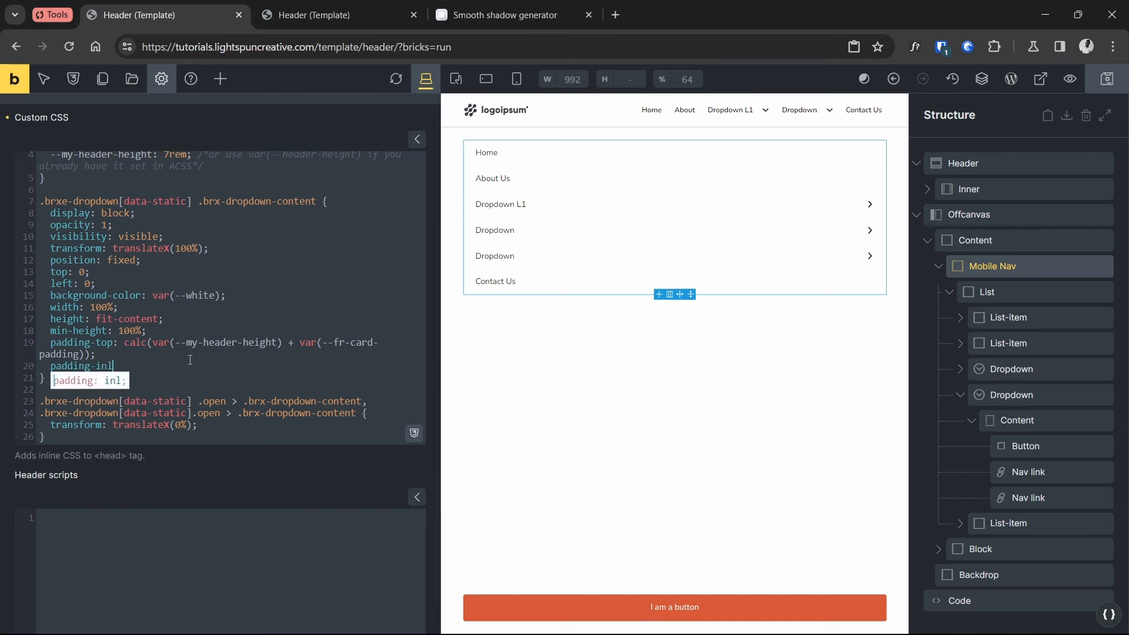
pyautogui.write('ine: --gutter')
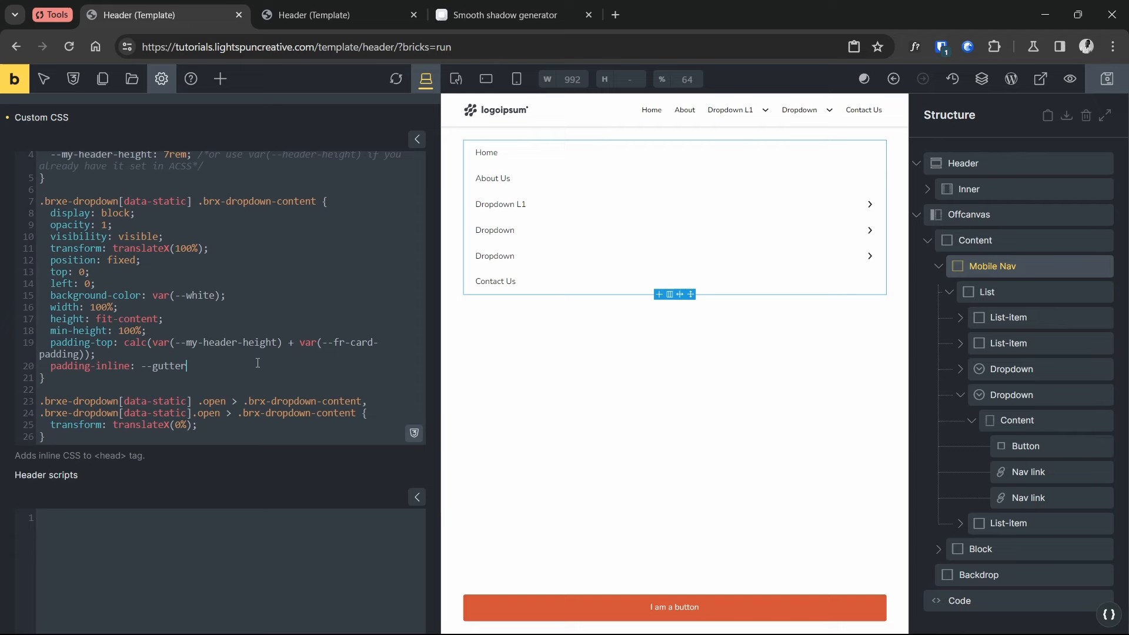
pyautogui.press('Tab')
pyautogui.hotkey('ctrl', 's')
# Check the inline padding of the Dropdown L1 submenu and its links in the mobile preview
pyautogui.click(321, 15)
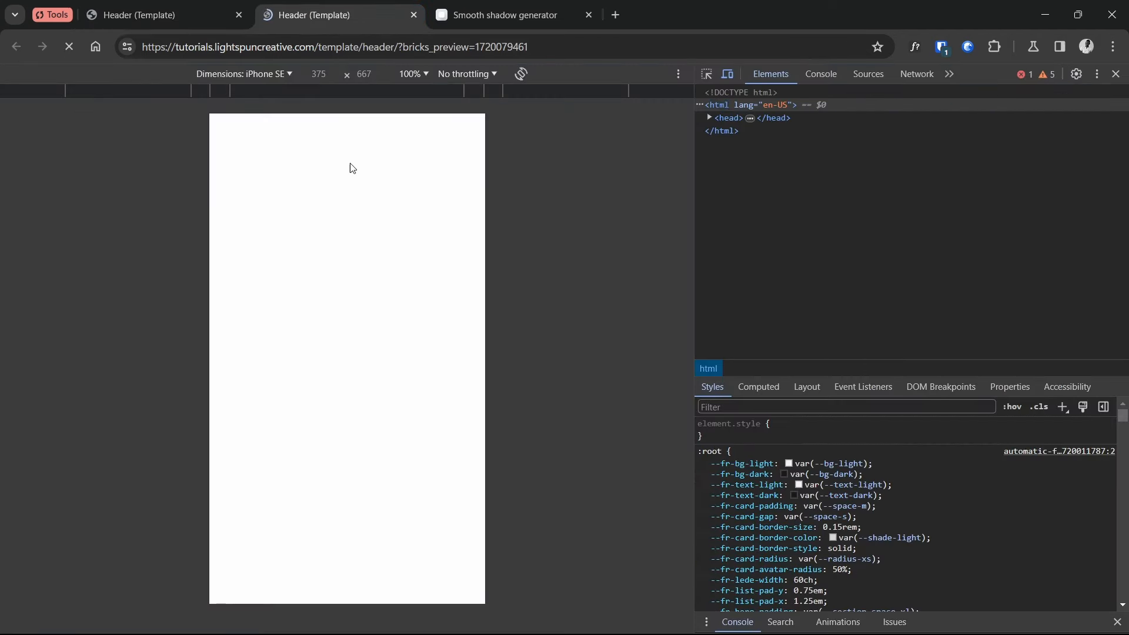
pyautogui.click(453, 140)
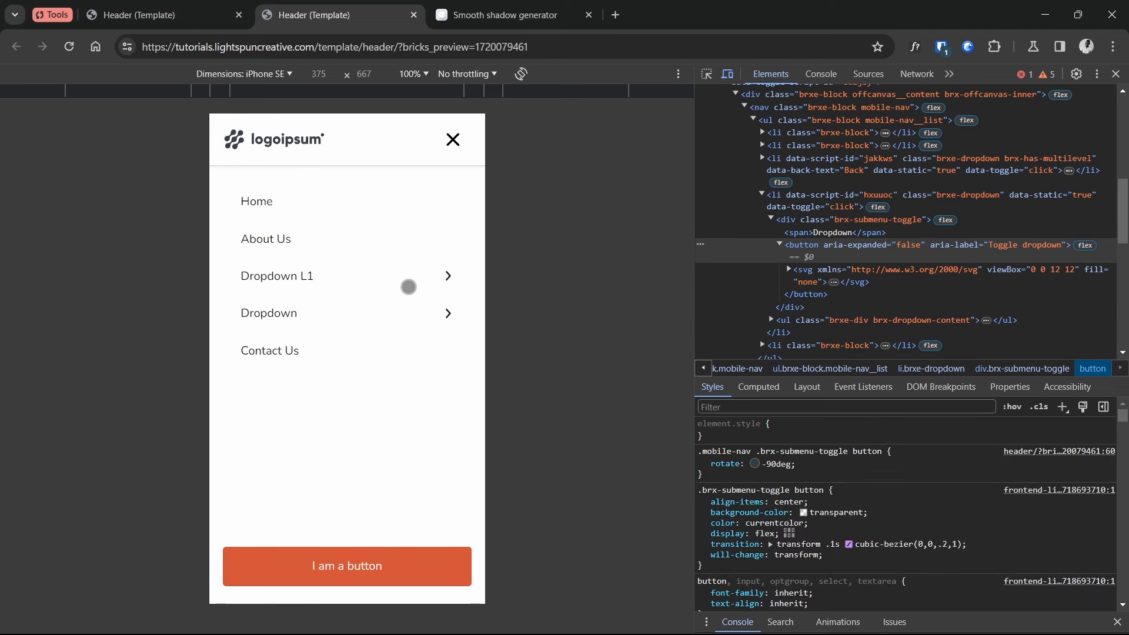
pyautogui.click(398, 283)
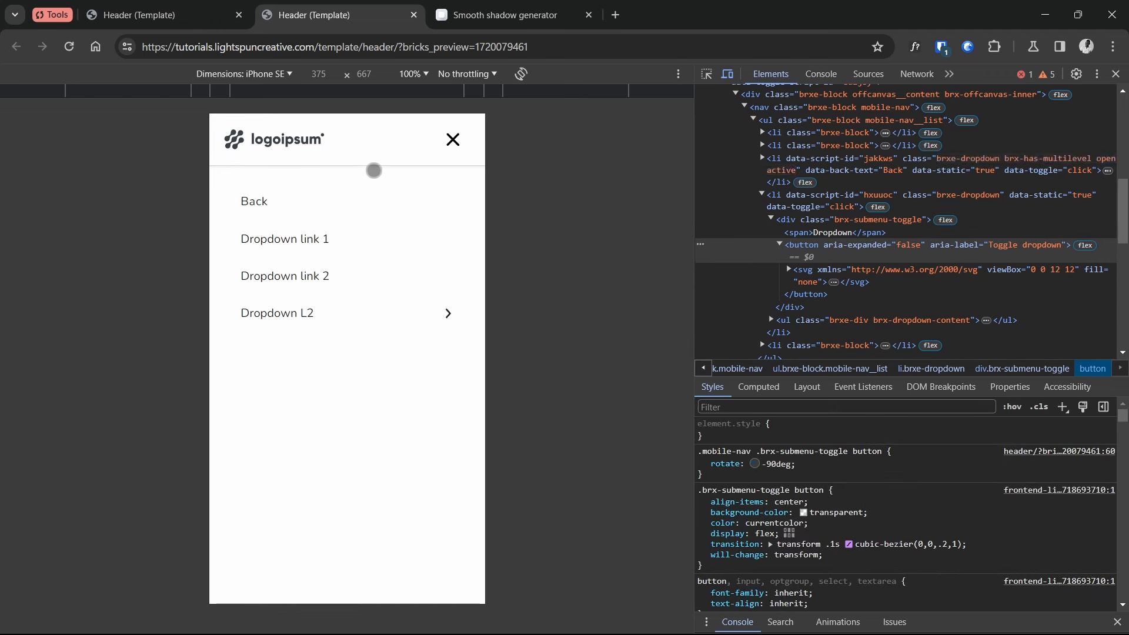
pyautogui.click(298, 246)
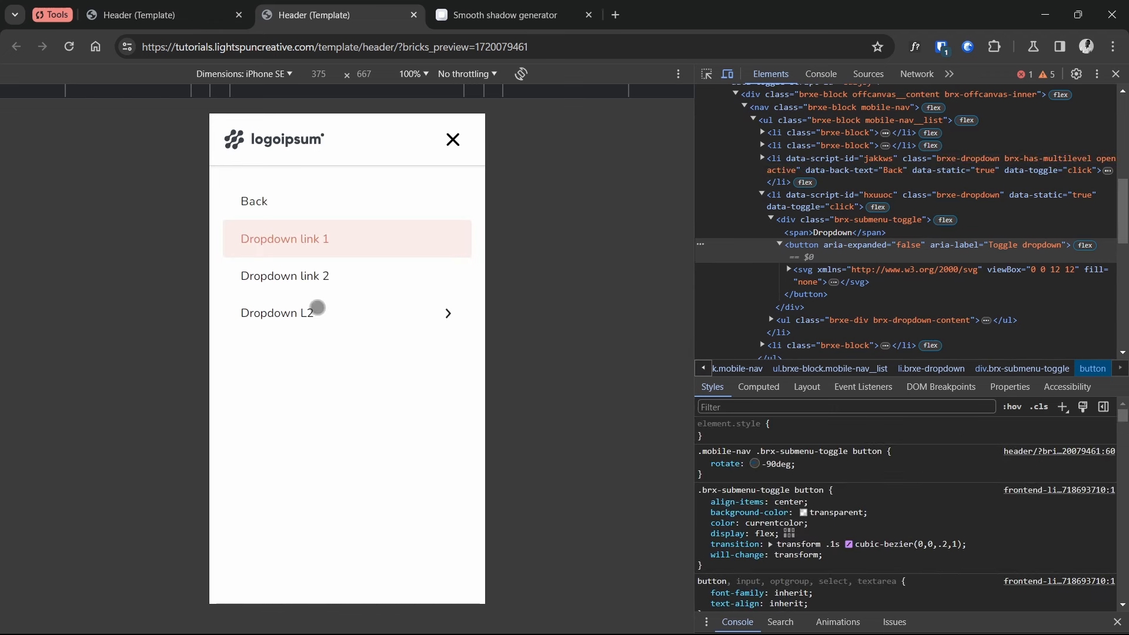
pyautogui.click(318, 307)
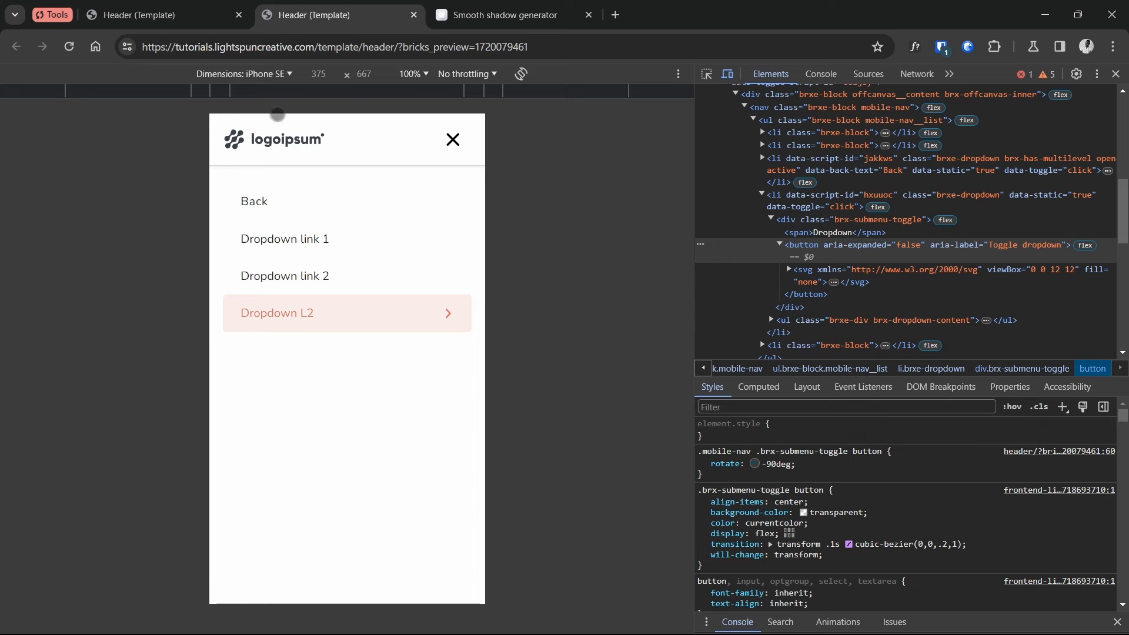
# Add transition-duration: 0.3s to the static dropdown content rule in the page's custom CSS
pyautogui.click(177, 13)
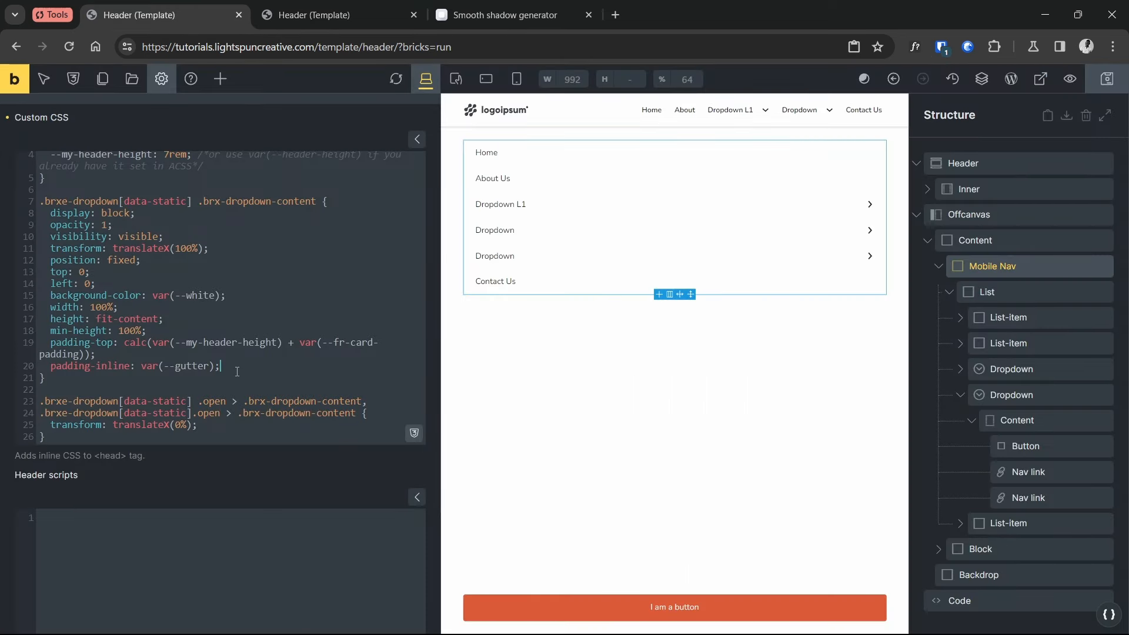
pyautogui.press('Return')
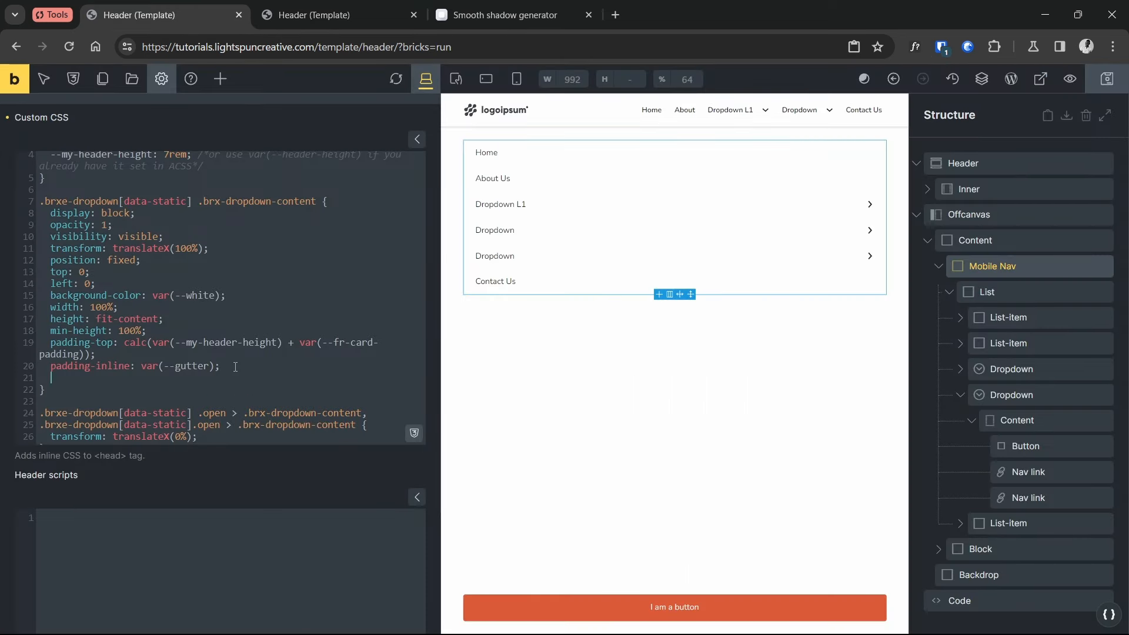
pyautogui.write('transition-')
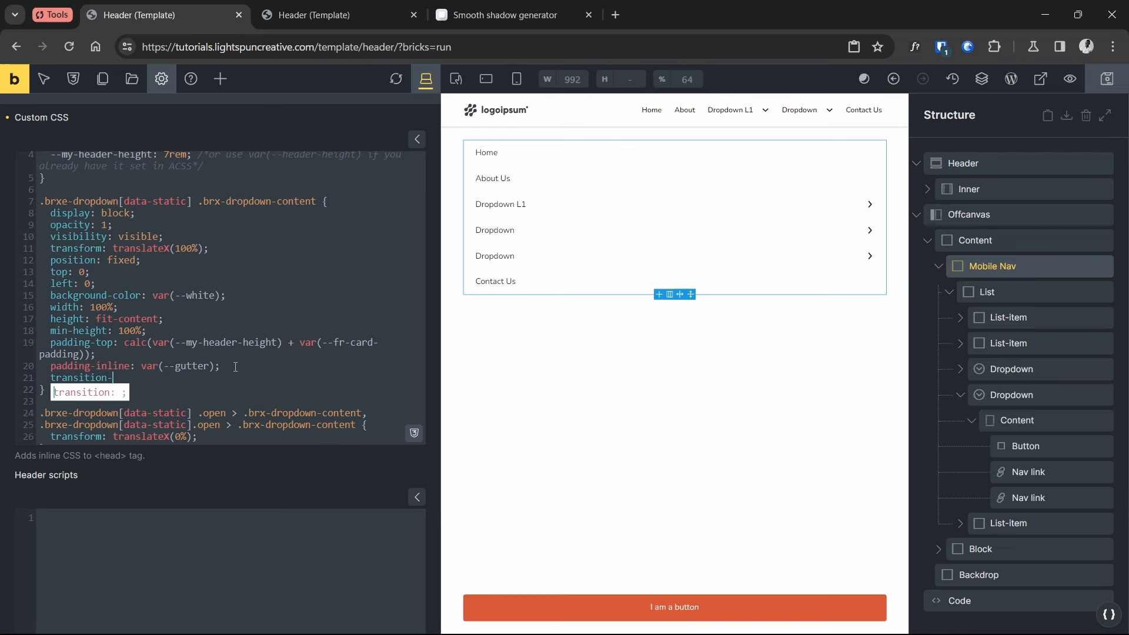
pyautogui.write('durai')
pyautogui.write('ion:')
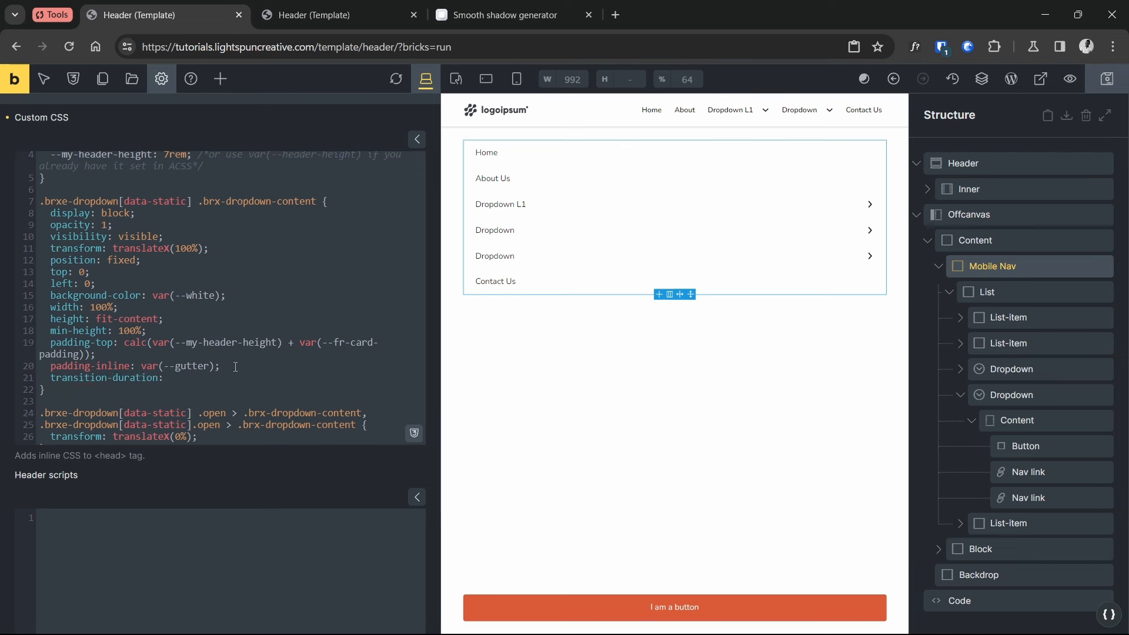
pyautogui.write(' 0.3s;')
pyautogui.press('Return')
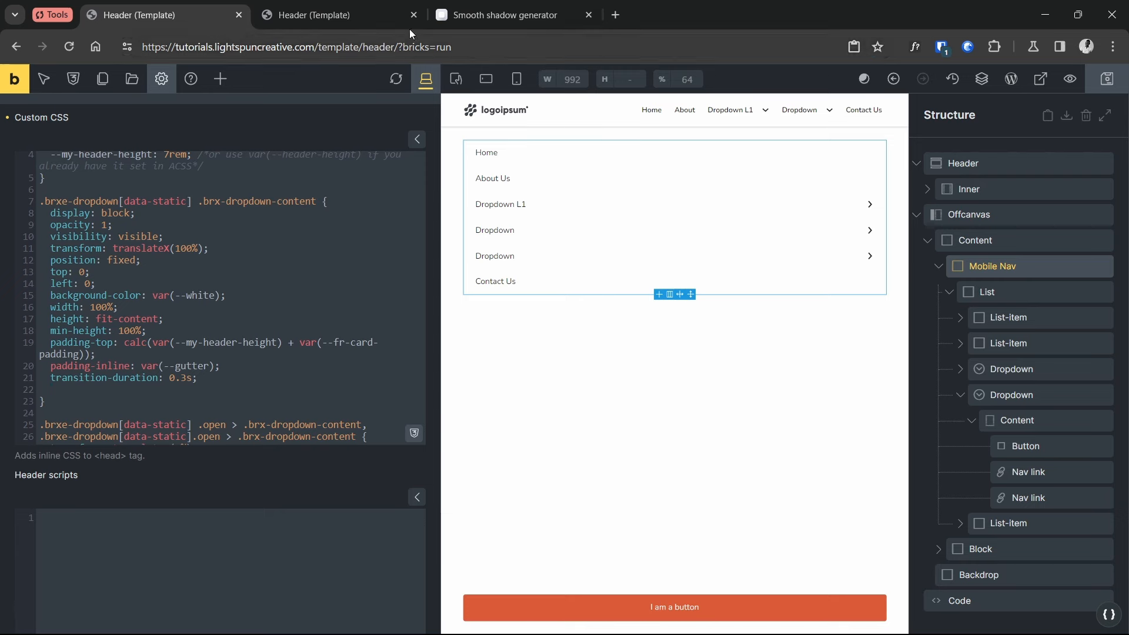
# In the Smooth shadow generator, load the Sharp 4px preset, set the horizontal distance to -4, and copy the CSS
pyautogui.click(353, 15)
pyautogui.click(471, 6)
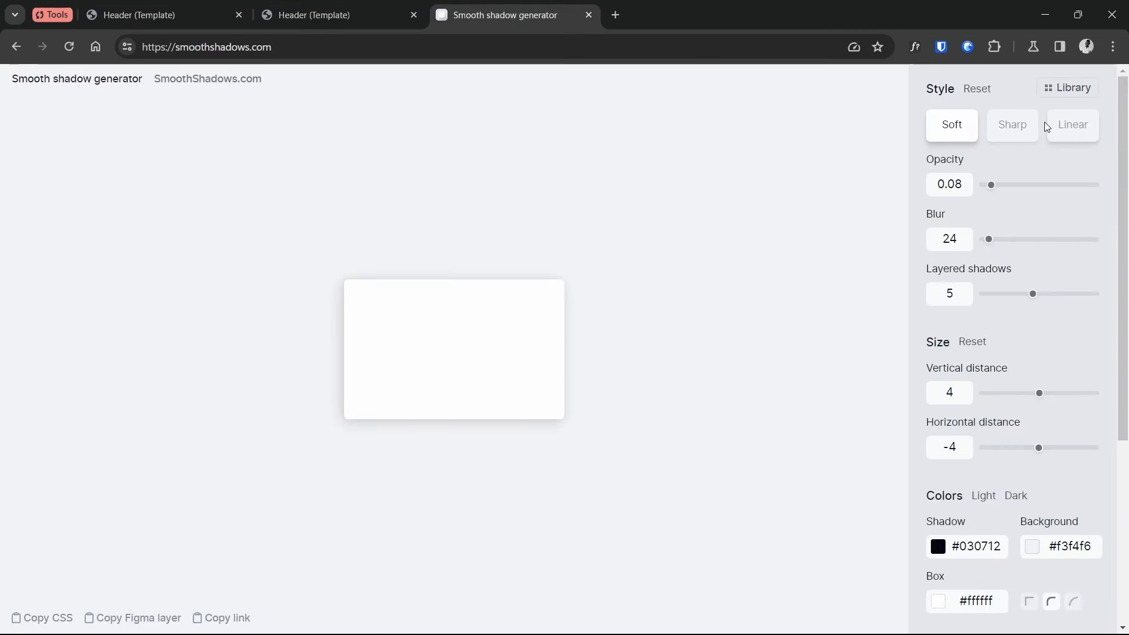
pyautogui.click(1015, 132)
pyautogui.click(1068, 88)
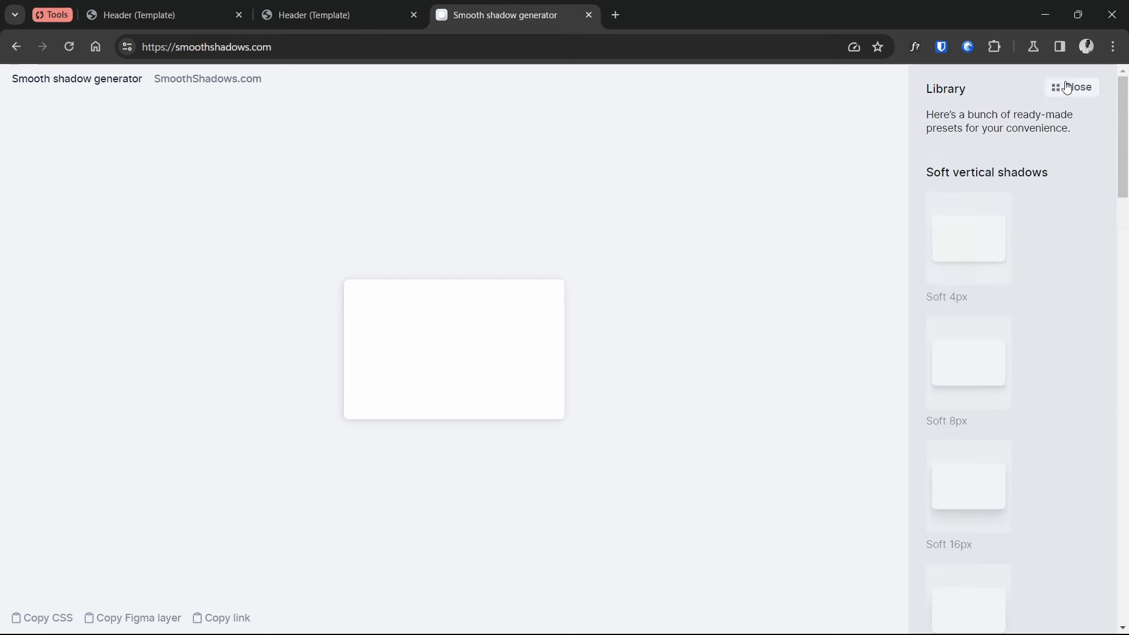
pyautogui.scroll(-13, 1003, 328)
pyautogui.scroll(-3, 1015, 339)
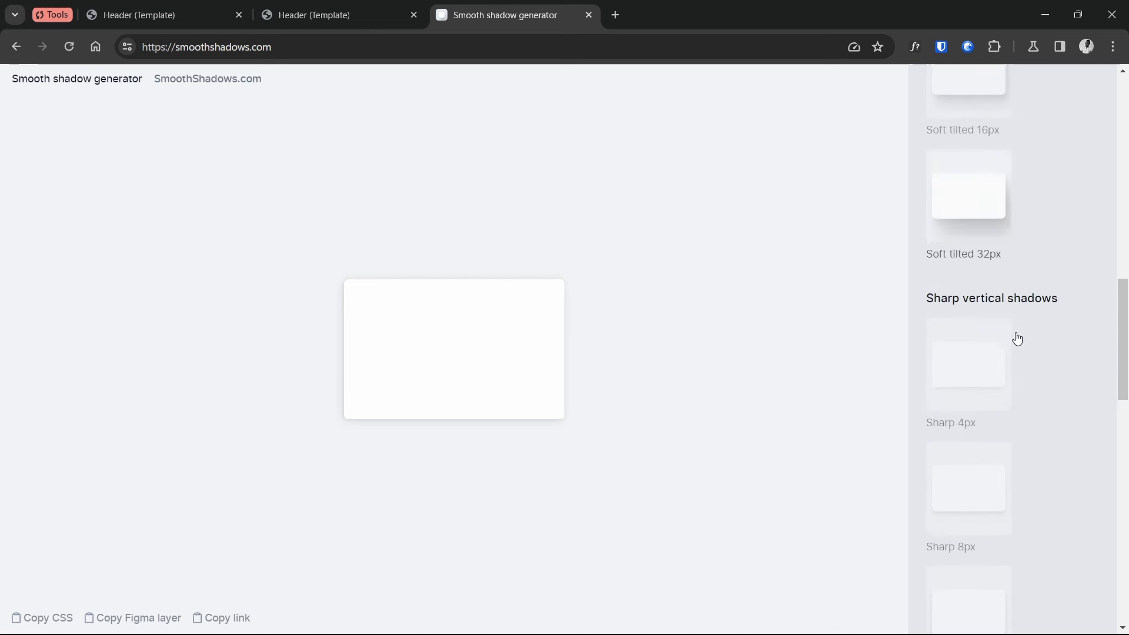
pyautogui.click(995, 387)
pyautogui.scroll(15, 1013, 129)
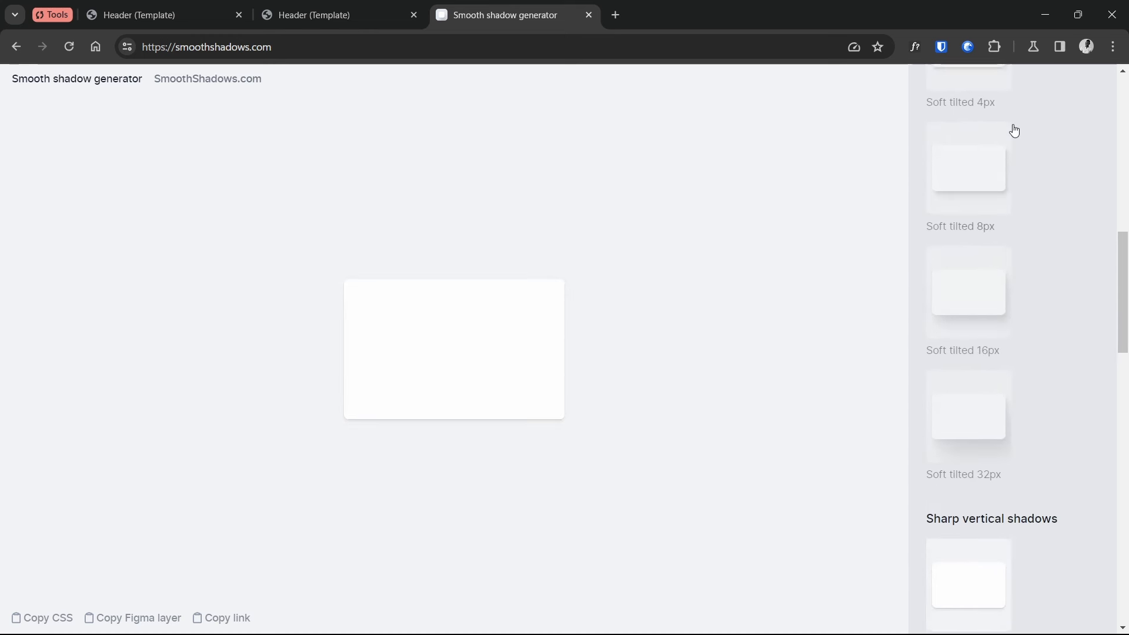
pyautogui.click(1076, 87)
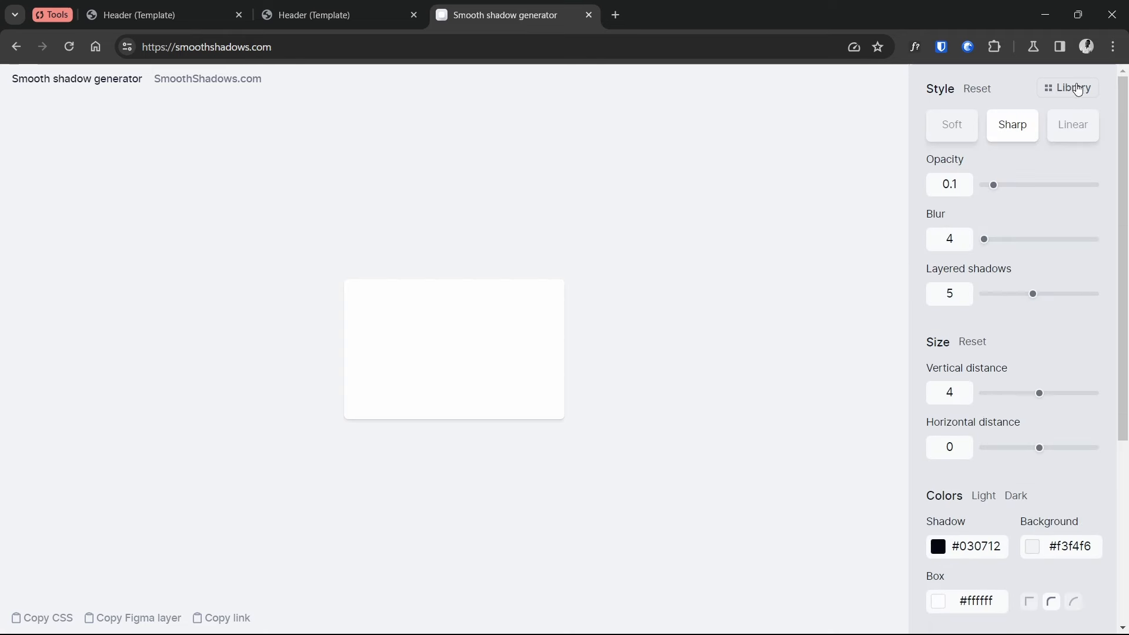
pyautogui.doubleClick(952, 450)
pyautogui.click(47, 620)
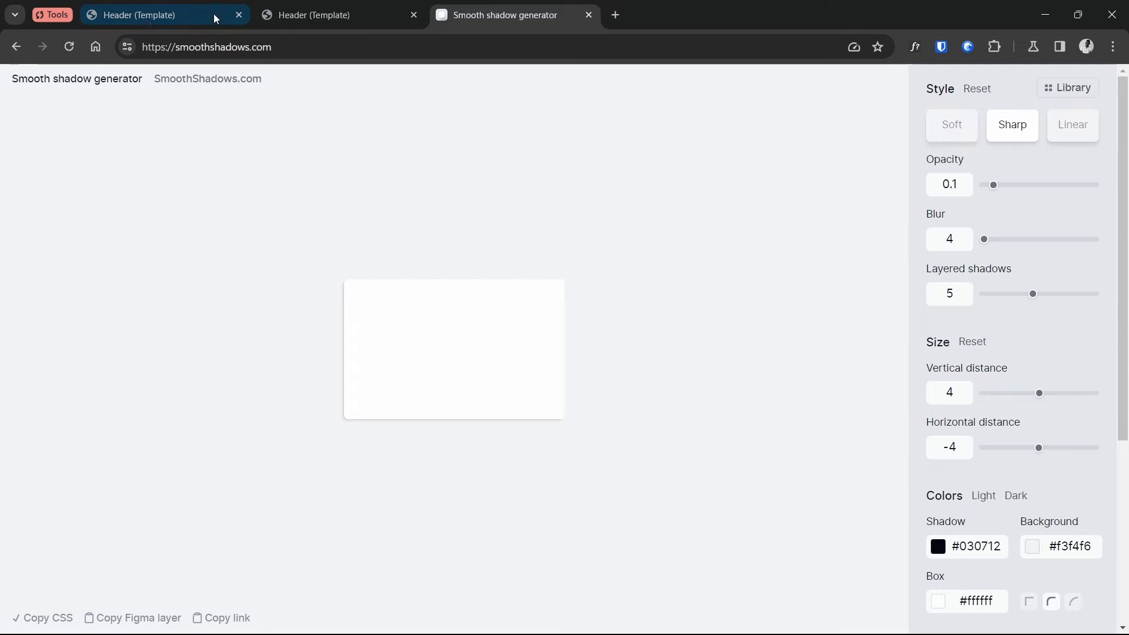
# Paste the copied box-shadow CSS below transition-duration in the Bricks page's static dropdown content rule and save the template
pyautogui.click(139, 15)
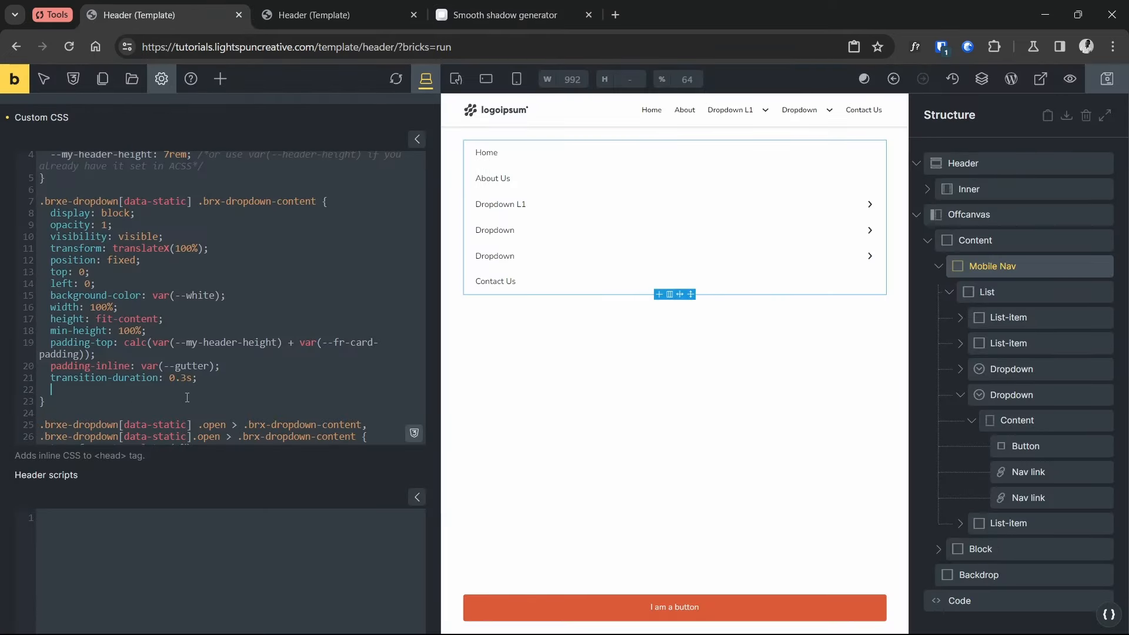
pyautogui.hotkey('ctrl', 'v')
pyautogui.hotkey('ctrl', 's')
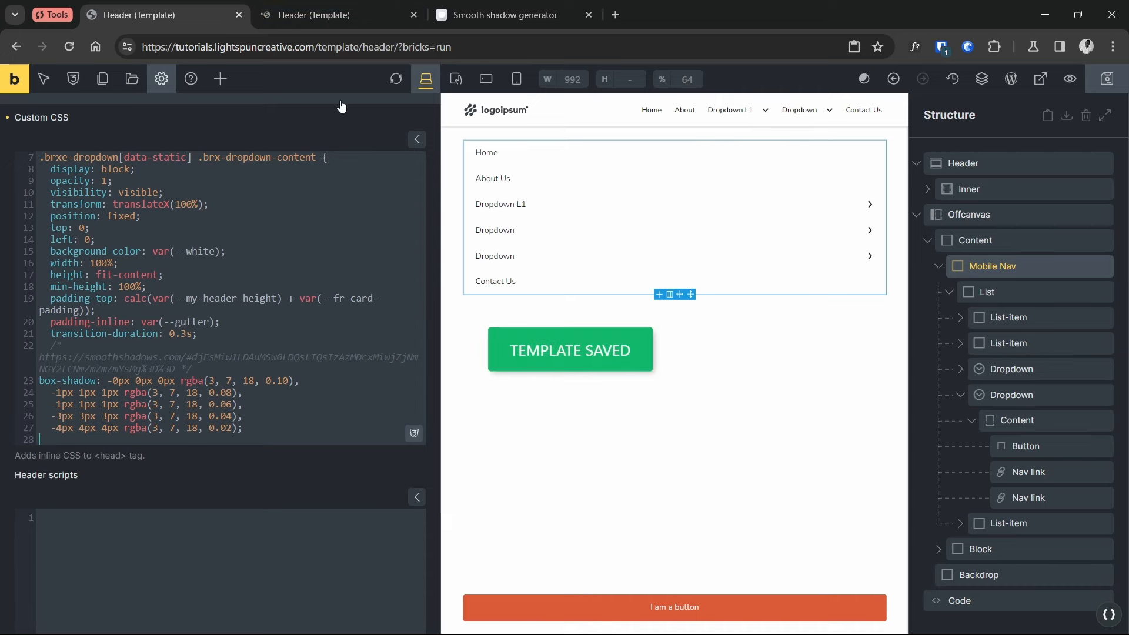
# Check the sliding transition and shadow in the mobile preview by opening the nested dropdown levels and returning with Back
pyautogui.click(296, 16)
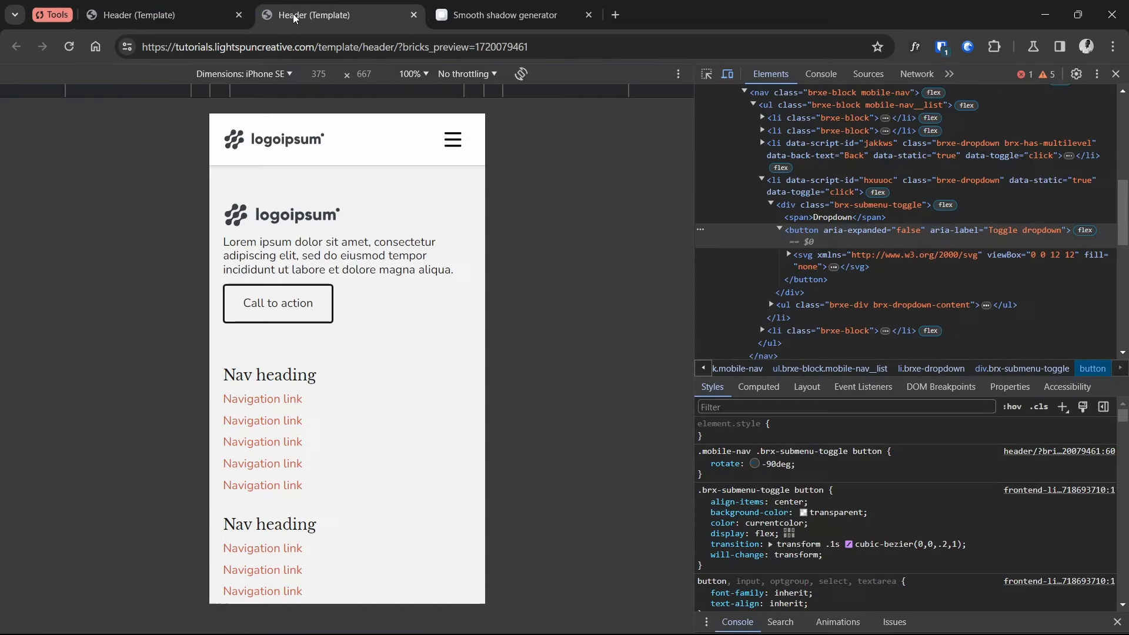
pyautogui.click(453, 150)
pyautogui.click(418, 280)
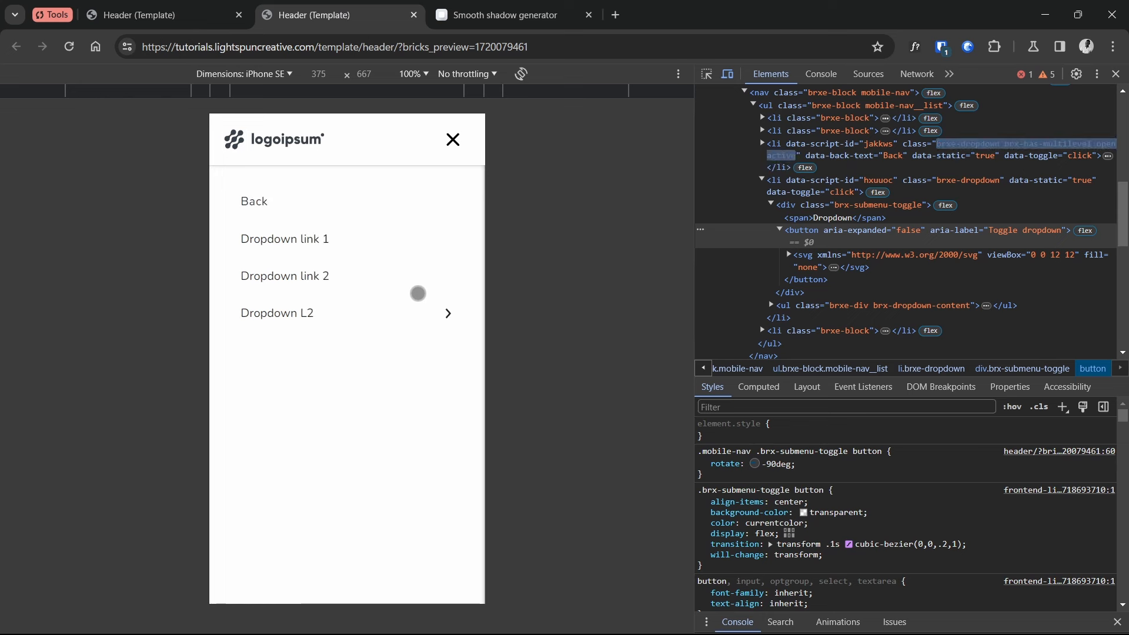
pyautogui.click(410, 314)
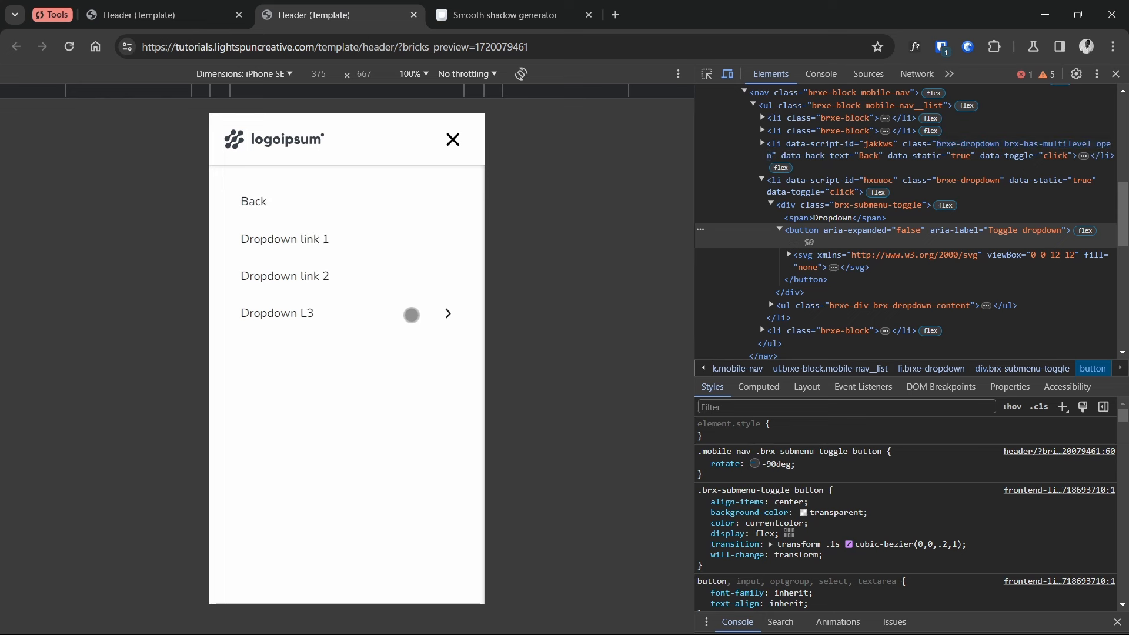
pyautogui.click(411, 315)
pyautogui.click(247, 200)
pyautogui.click(248, 201)
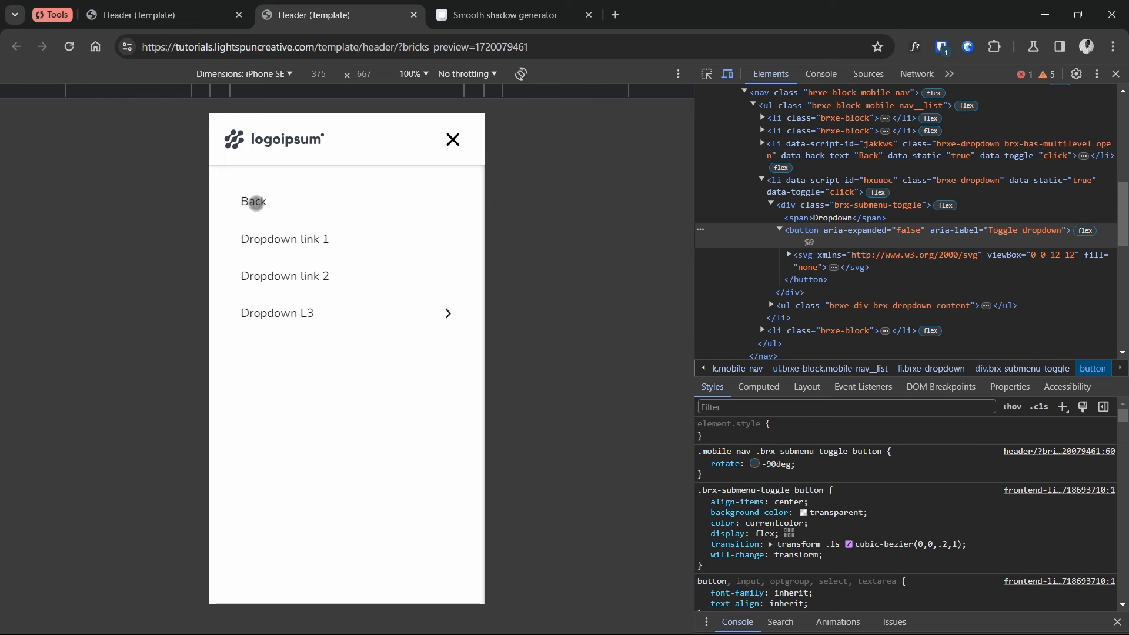
pyautogui.click(256, 202)
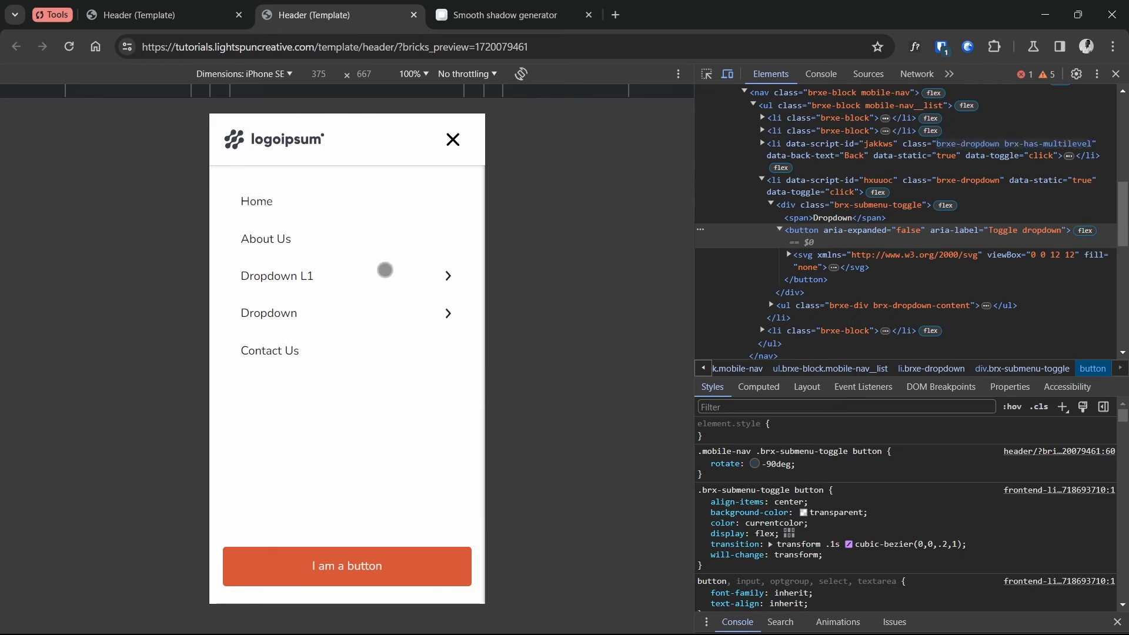
pyautogui.click(383, 276)
pyautogui.click(379, 315)
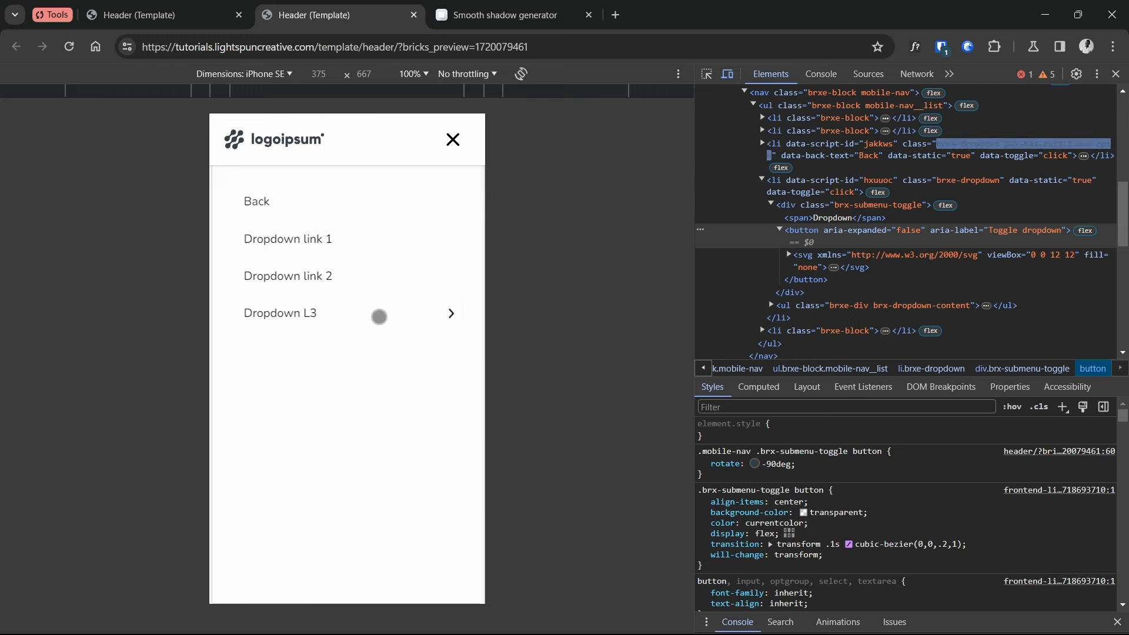
pyautogui.click(282, 203)
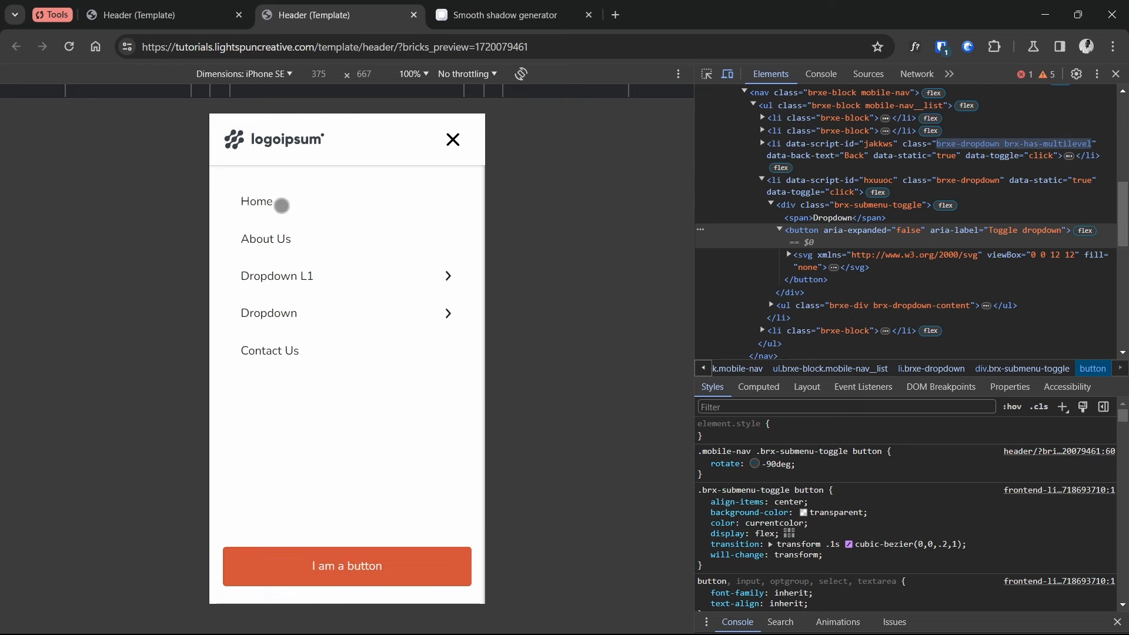
# Test the sliding panels in the mobile preview by opening Dropdown L1, its nested Dropdown L2 and the separate Dropdown, returning through Back each time
pyautogui.click(348, 284)
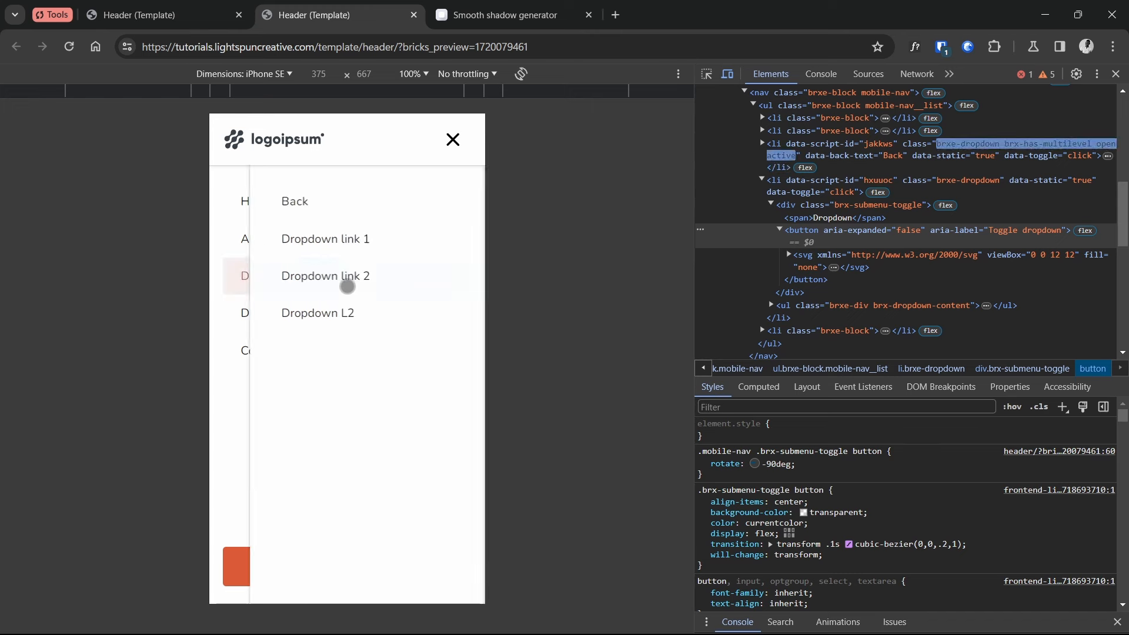
pyautogui.click(345, 310)
pyautogui.click(292, 197)
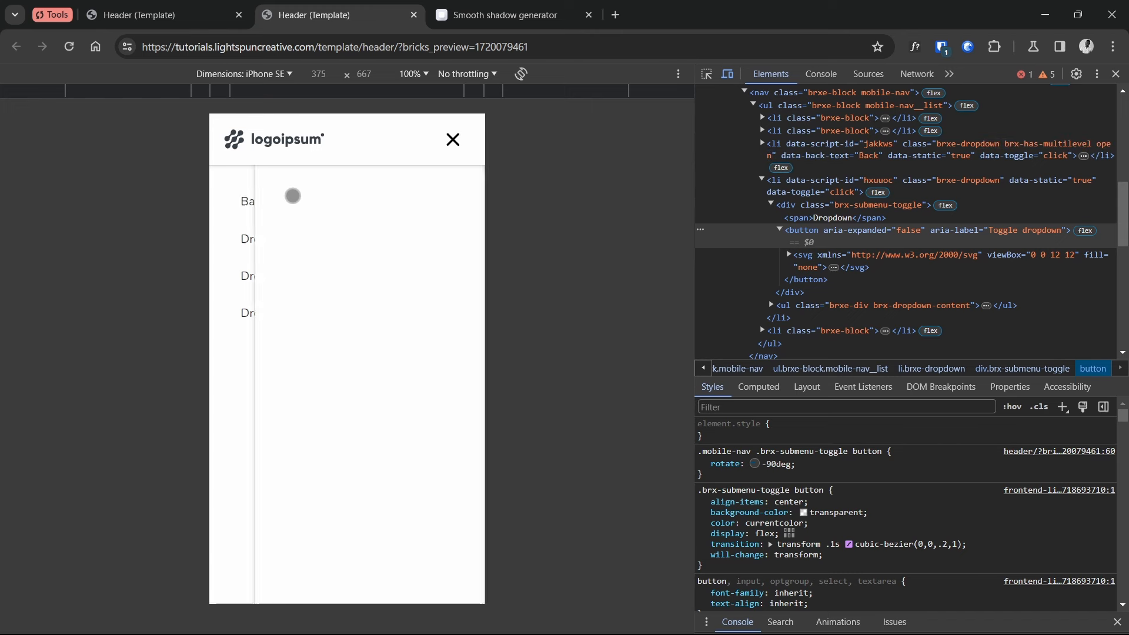
pyautogui.click(305, 200)
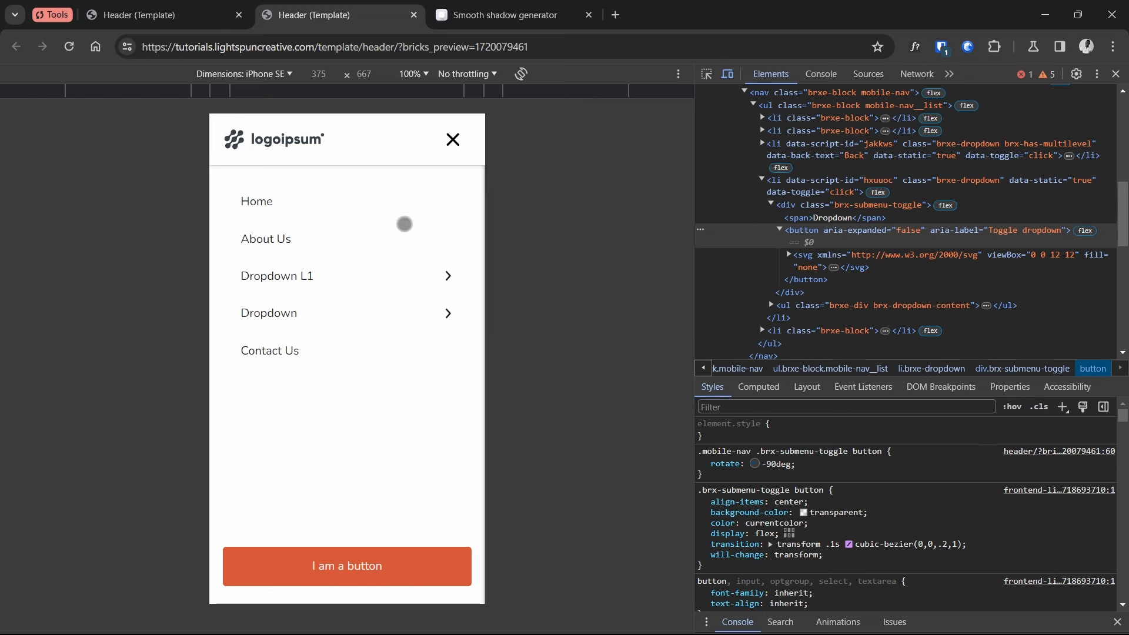
pyautogui.click(361, 356)
pyautogui.click(348, 310)
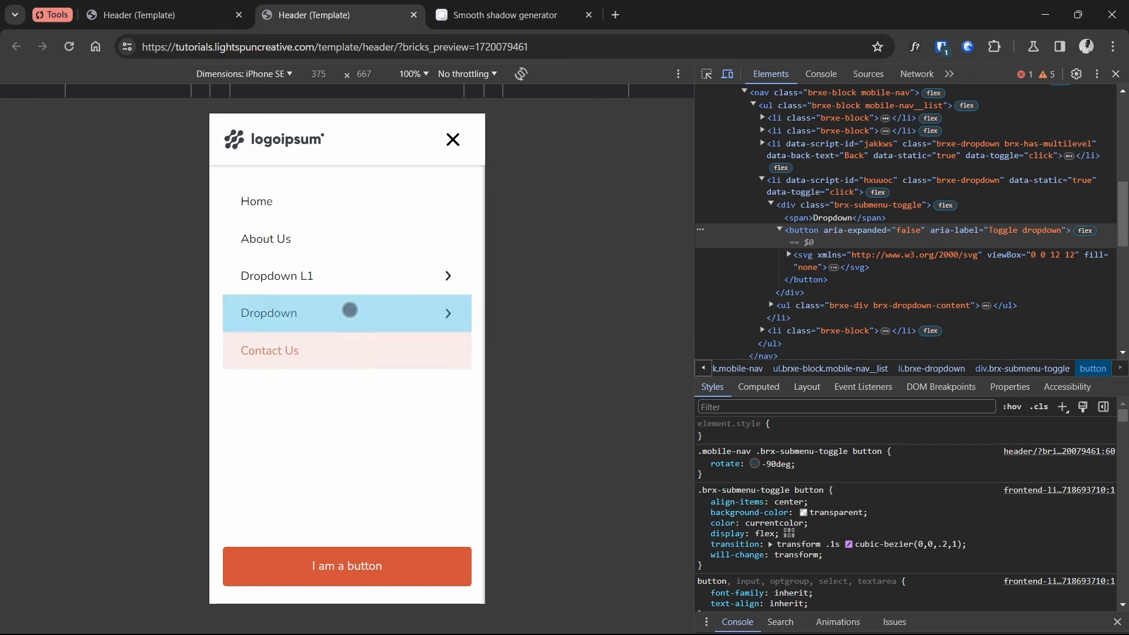
pyautogui.click(322, 277)
pyautogui.click(323, 241)
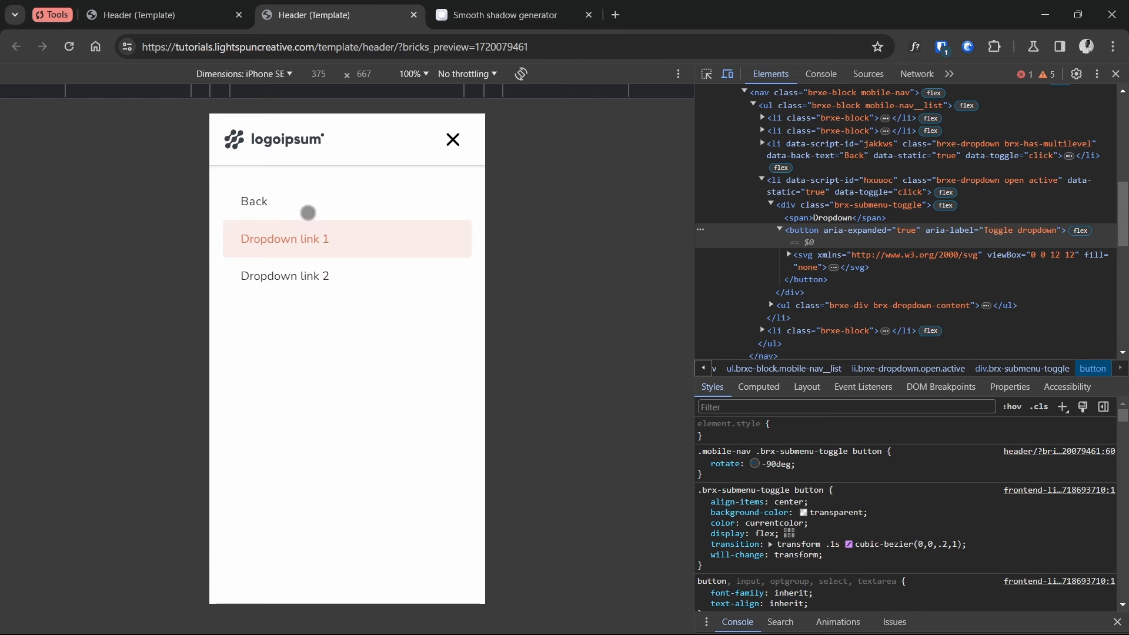
pyautogui.click(306, 203)
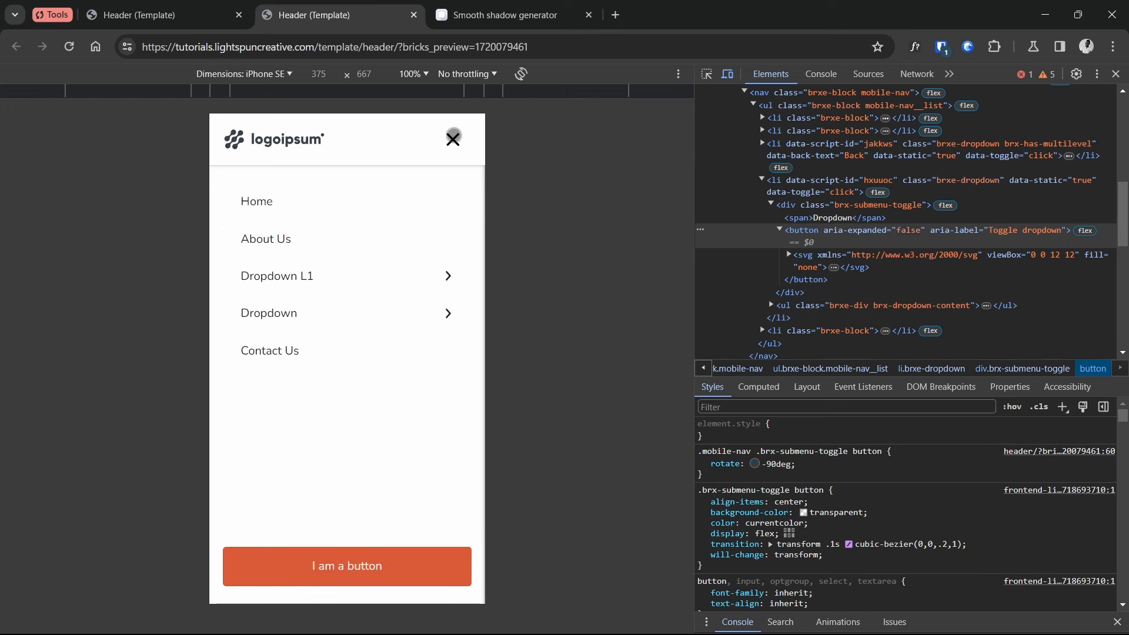